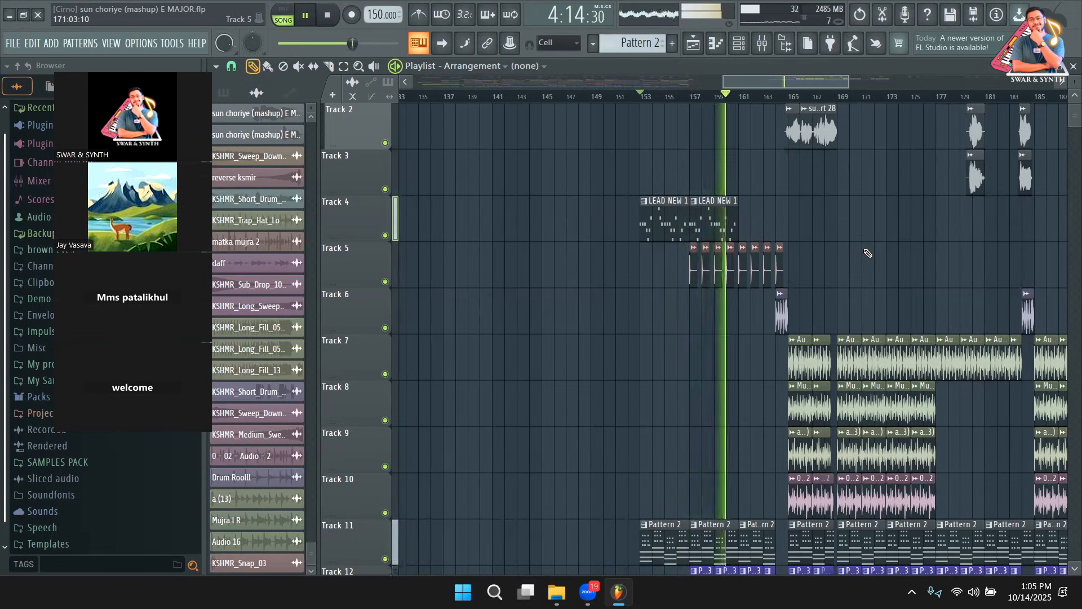
Stop playback and open the LEAD NEW 1 pattern clip on Track 4 in the piano roll
{"action": "scroll", "coordinate": [865, 253], "scroll_direction": "up", "scroll_amount": 1}
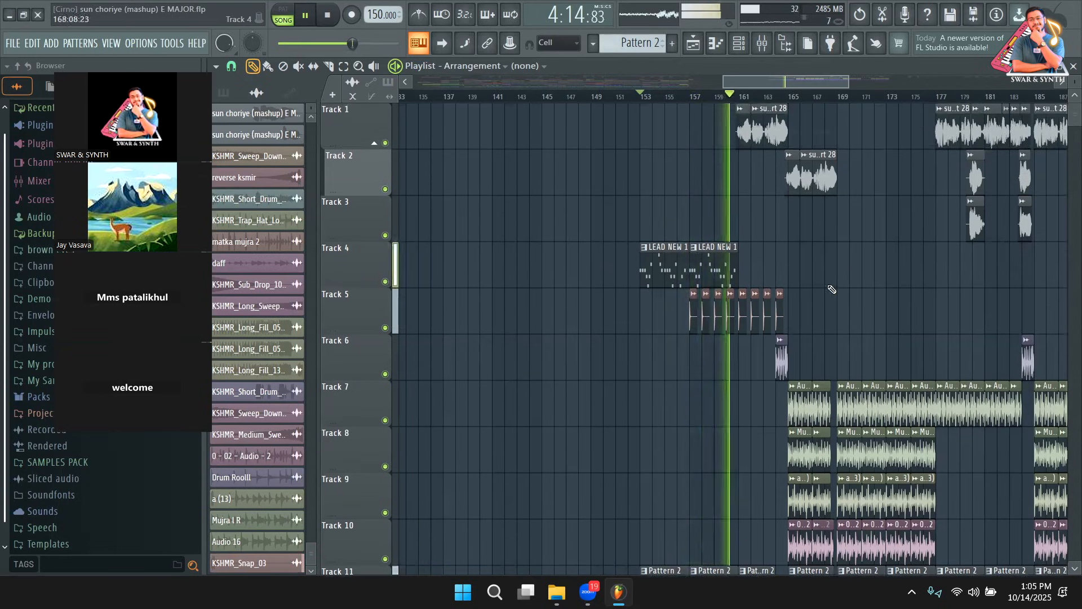
{"action": "key", "text": "space"}
{"action": "left_click", "coordinate": [711, 265]}
{"action": "double_click", "coordinate": [712, 265]}
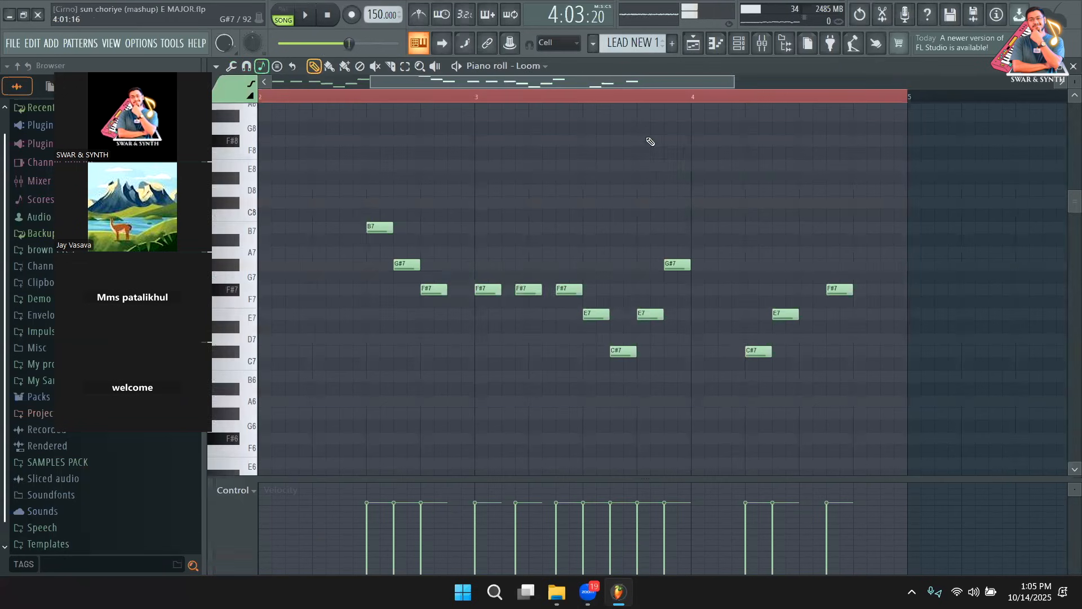
Look over the channel rack and playlist, and play the song from bar 168 with the mixer shown
{"action": "left_click", "coordinate": [738, 43]}
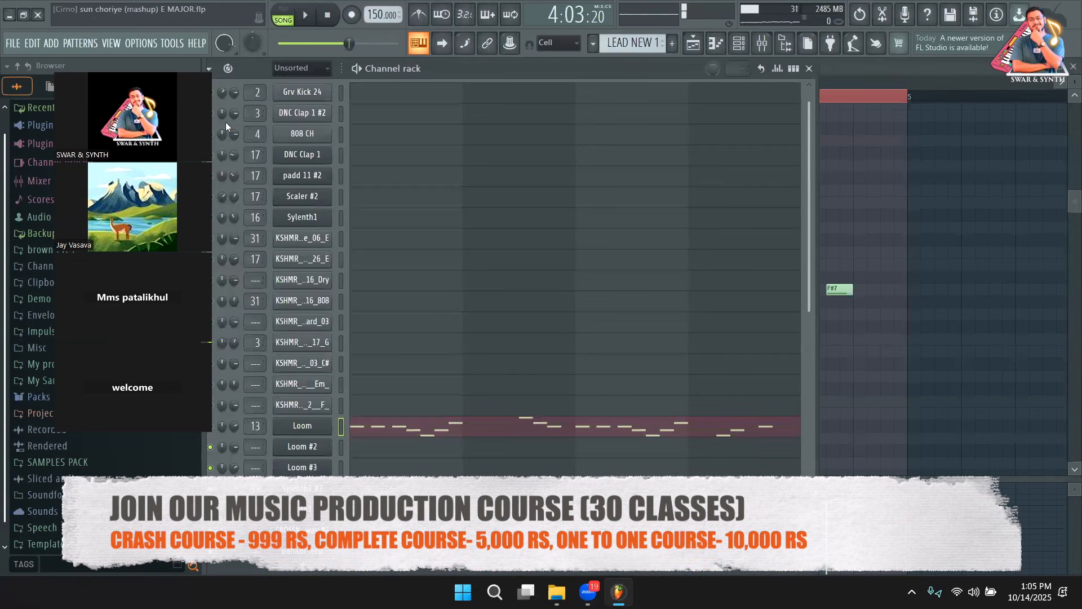
{"action": "key", "text": "F5"}
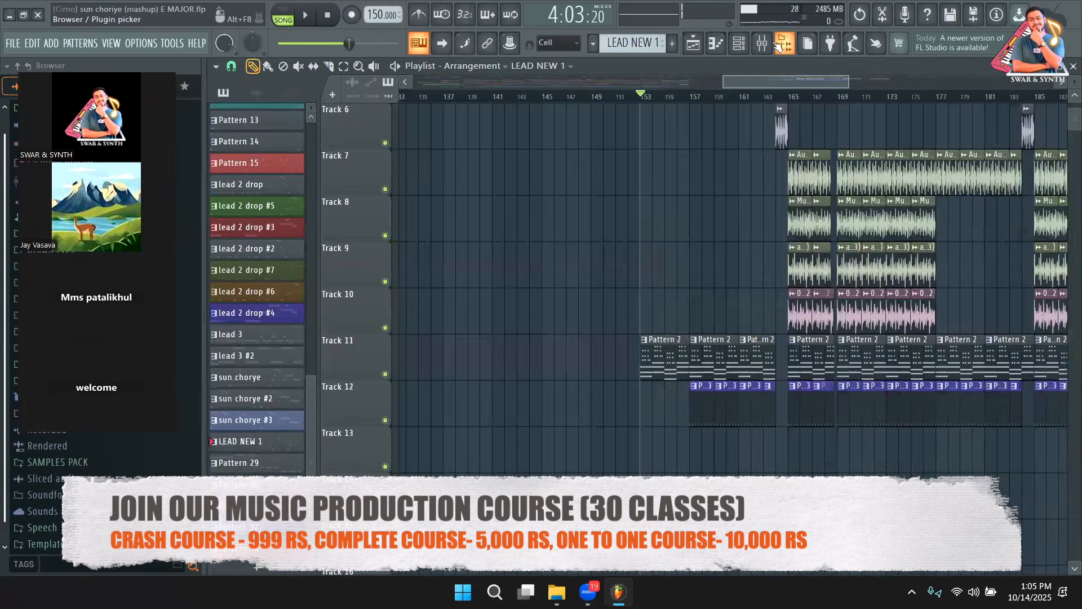
{"action": "left_click", "coordinate": [763, 42]}
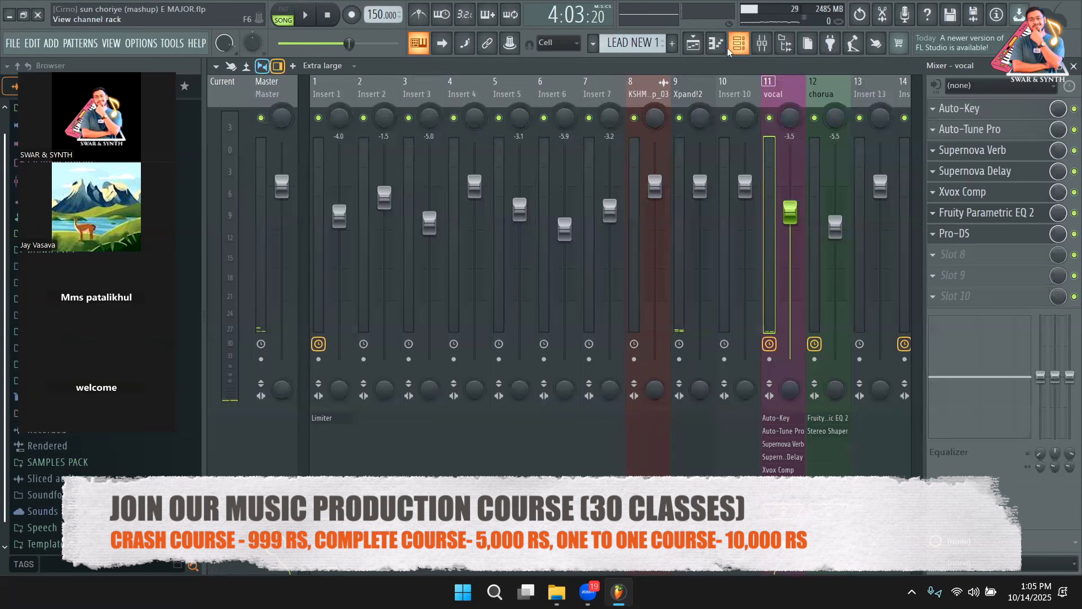
{"action": "left_click", "coordinate": [693, 42]}
{"action": "scroll", "coordinate": [749, 97], "scroll_direction": "right", "scroll_amount": 4}
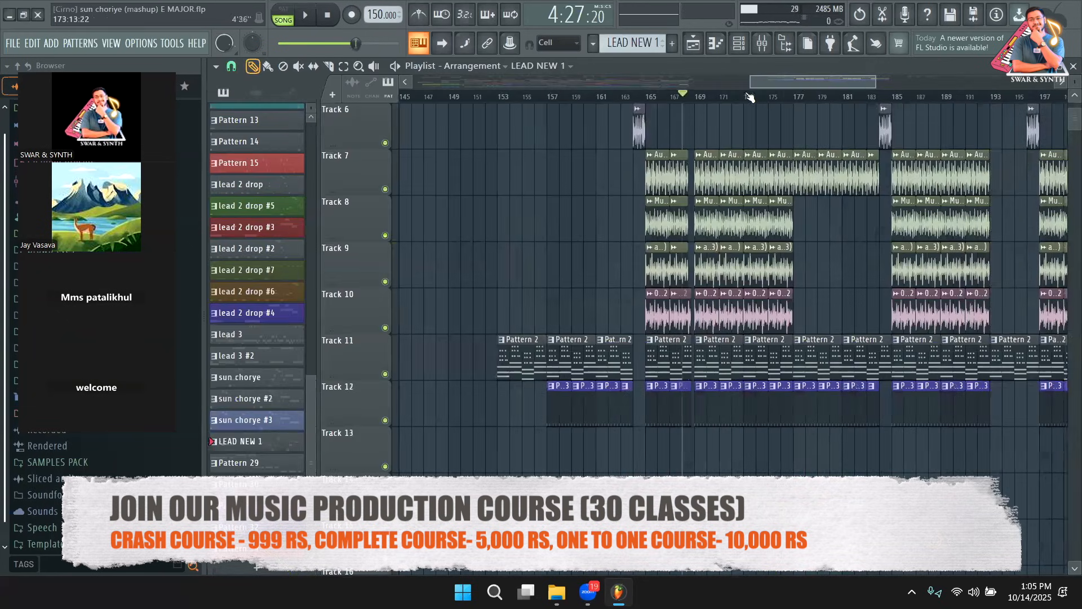
{"action": "left_click", "coordinate": [762, 42]}
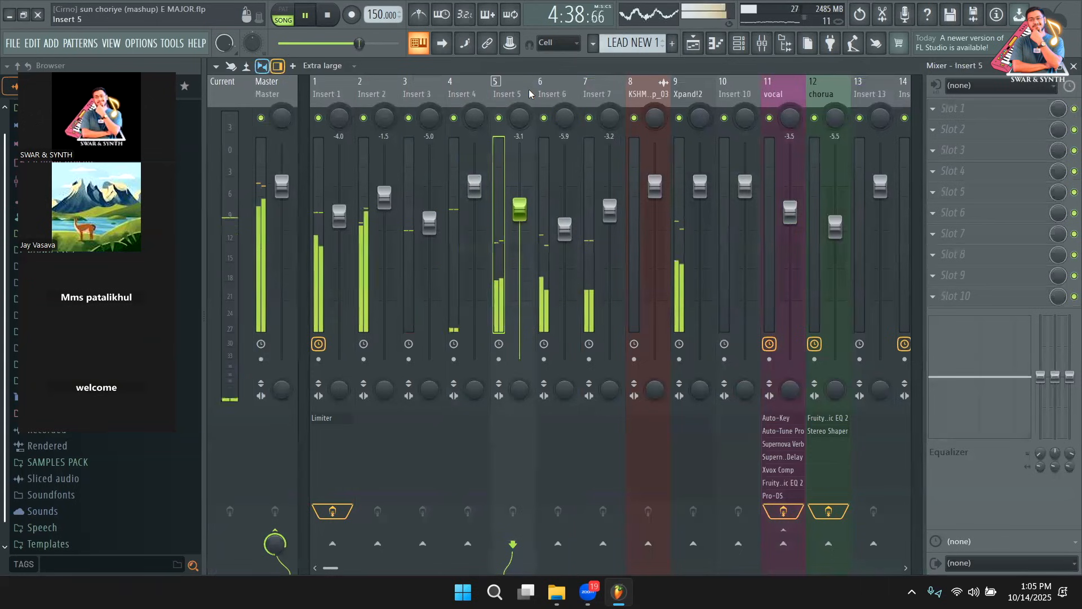
Audition mixer Inserts 5, 6, 7, 4, 3, 2 and 1 by soloing and adding them one by one, and restore all tracks
{"action": "right_click", "coordinate": [499, 118]}
{"action": "left_click", "coordinate": [544, 117]}
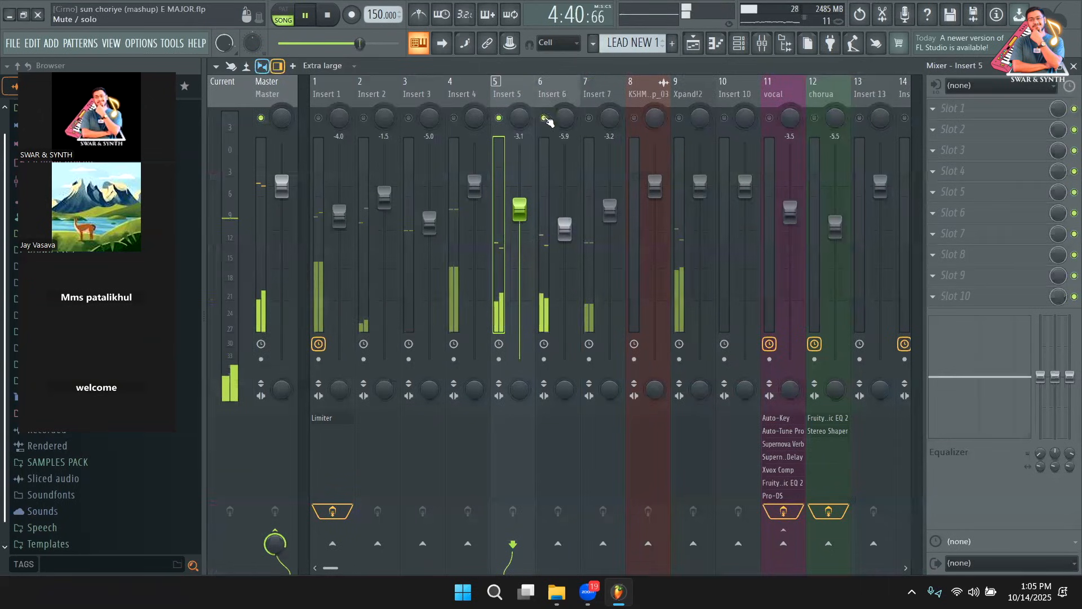
{"action": "left_click", "coordinate": [598, 129]}
{"action": "left_click", "coordinate": [590, 118]}
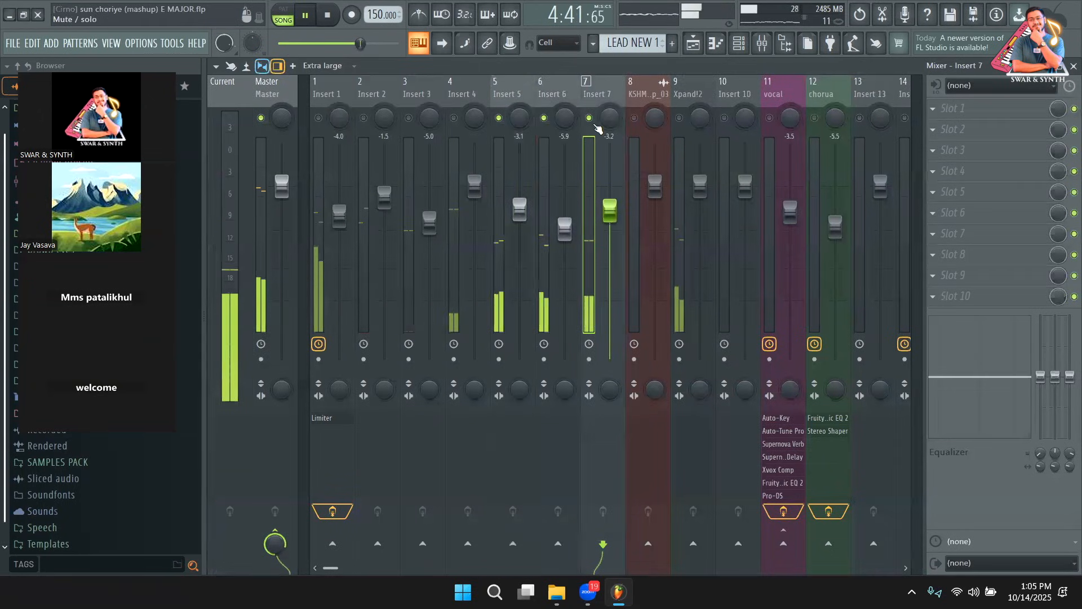
{"action": "left_click", "coordinate": [454, 119]}
{"action": "left_click", "coordinate": [408, 118]}
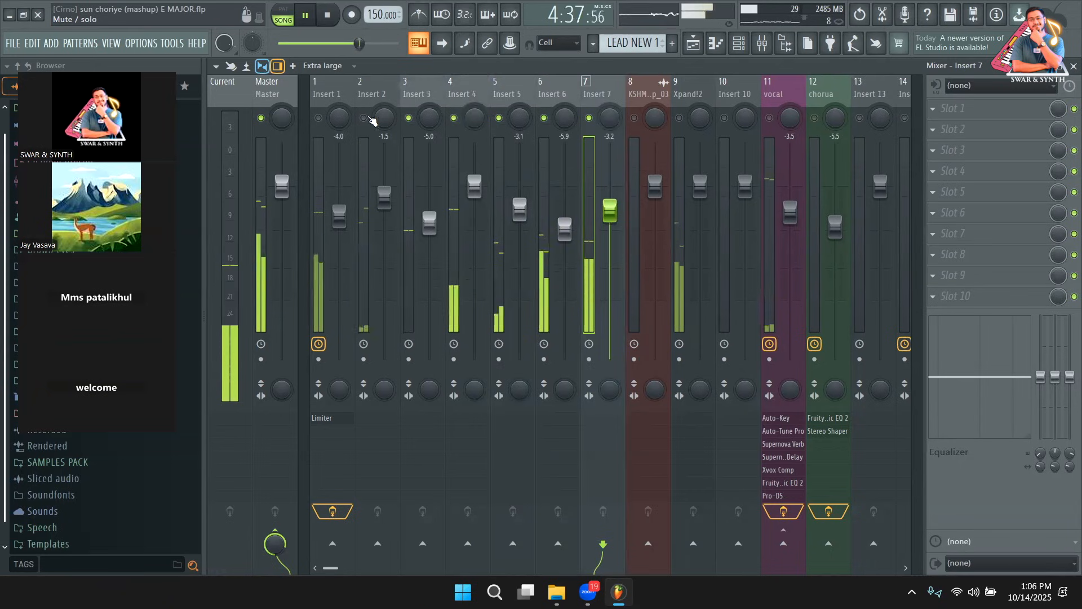
{"action": "left_click", "coordinate": [364, 117]}
{"action": "left_click", "coordinate": [319, 118]}
{"action": "left_click", "coordinate": [327, 141]}
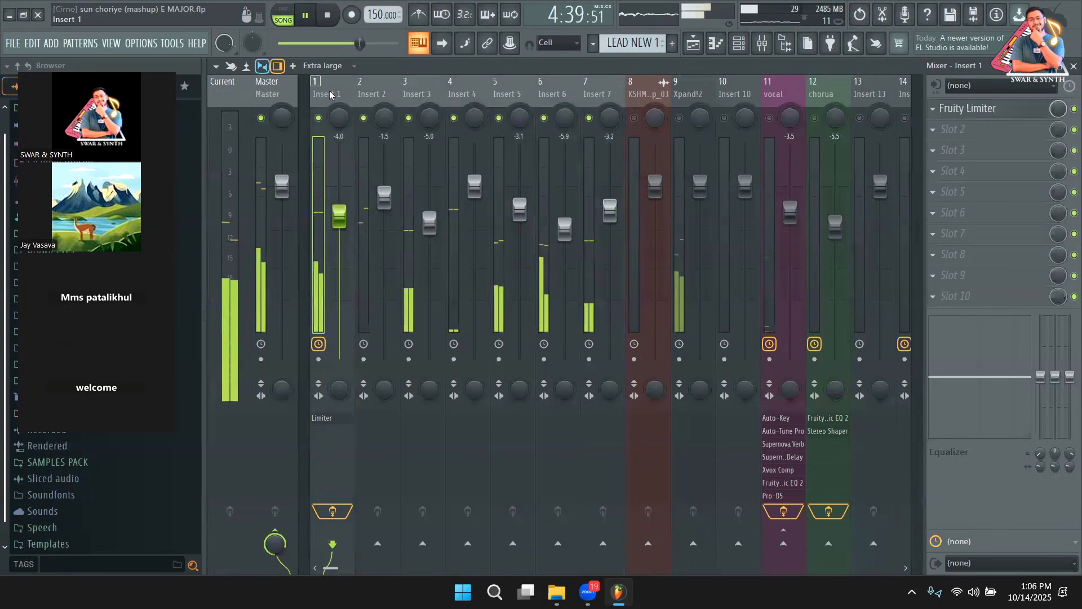
{"action": "left_click", "coordinate": [693, 45]}
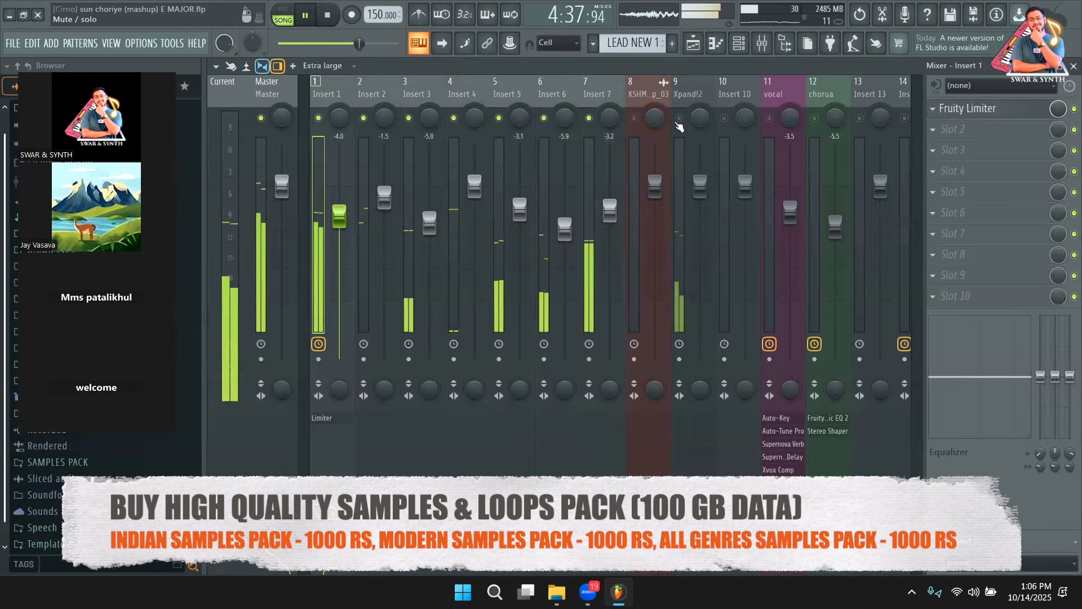
{"action": "left_click", "coordinate": [679, 117]}
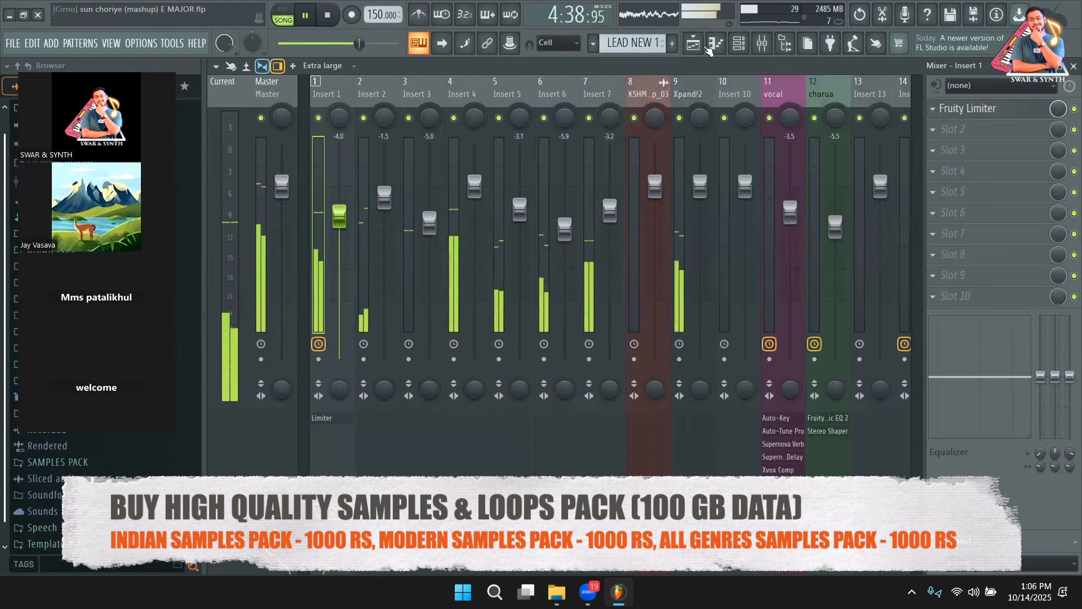
Return to the playlist, look through the arrangement and restart playback from bar 168
{"action": "key", "text": "F5"}
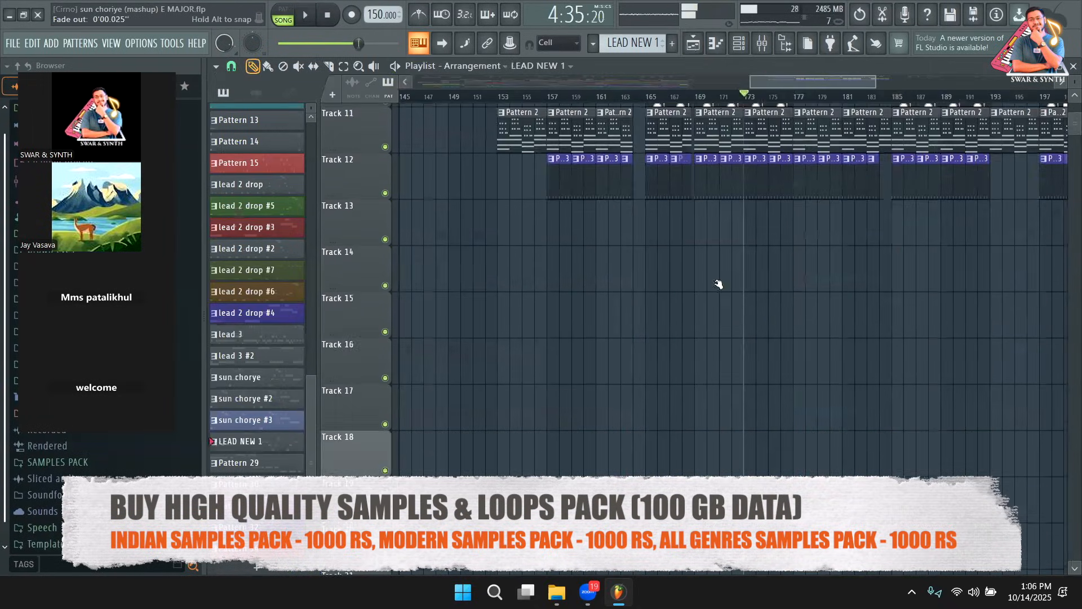
{"action": "scroll", "coordinate": [719, 284], "scroll_direction": "up", "scroll_amount": 6}
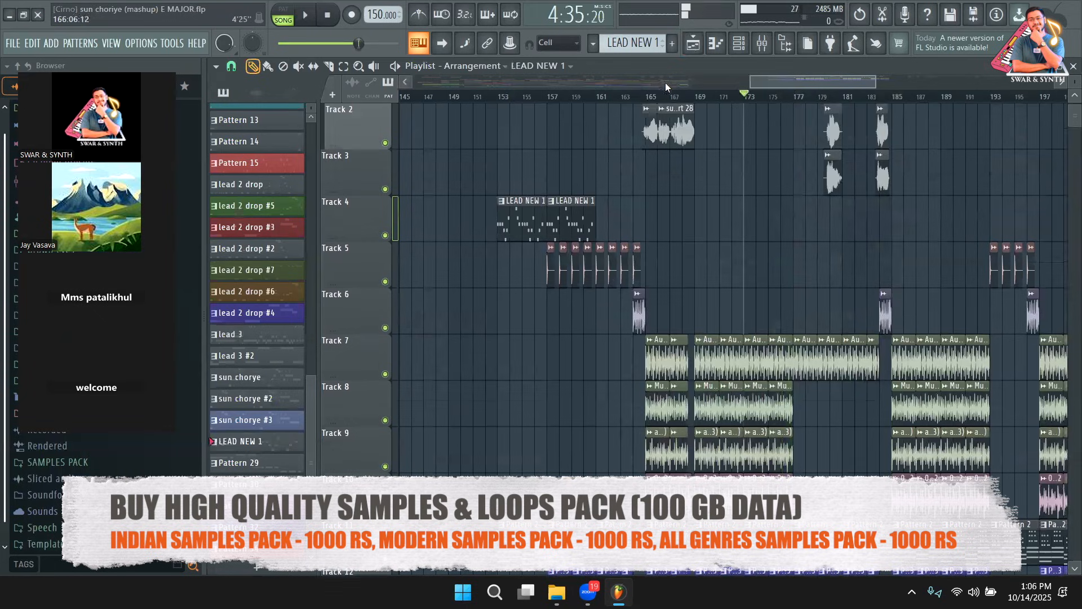
{"action": "left_click", "coordinate": [661, 97]}
{"action": "scroll", "coordinate": [598, 255], "scroll_direction": "up", "scroll_amount": 1}
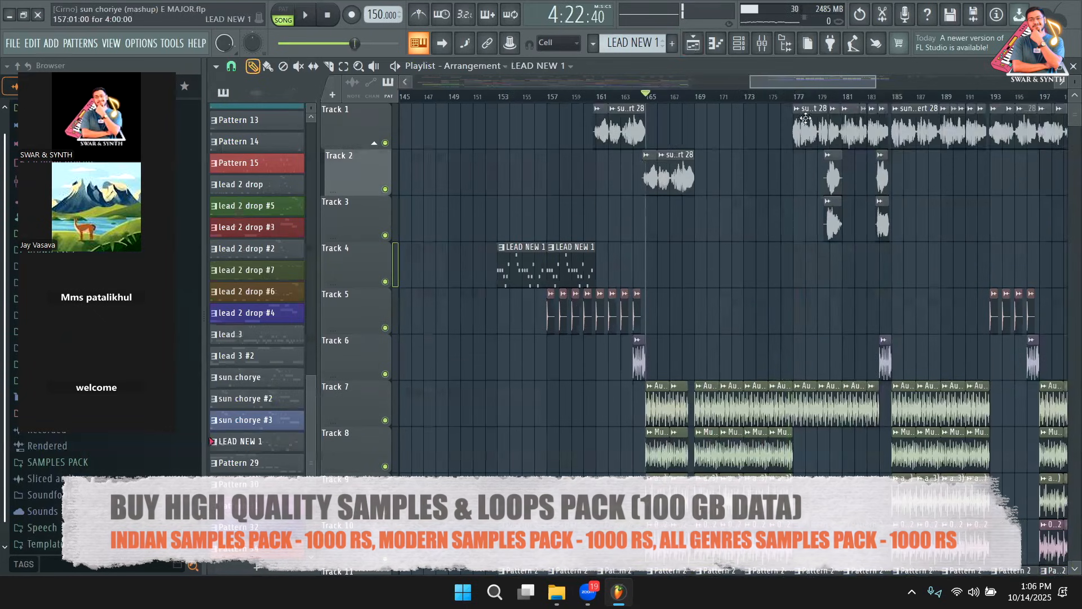
{"action": "left_click_drag", "start_coordinate": [828, 82], "coordinate": [868, 217]}
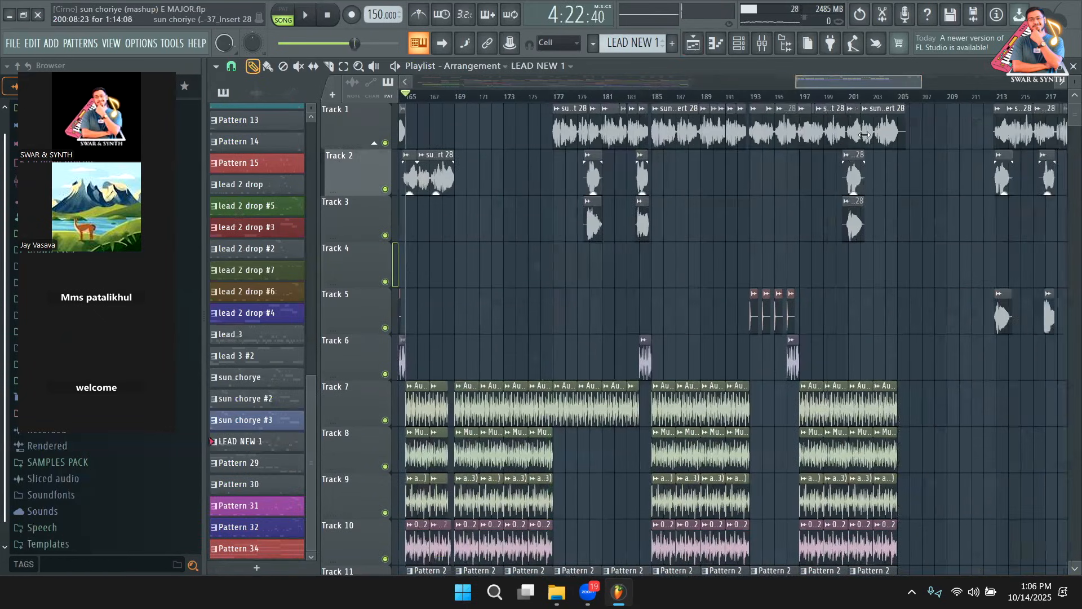
{"action": "left_click_drag", "start_coordinate": [895, 88], "coordinate": [789, 166]}
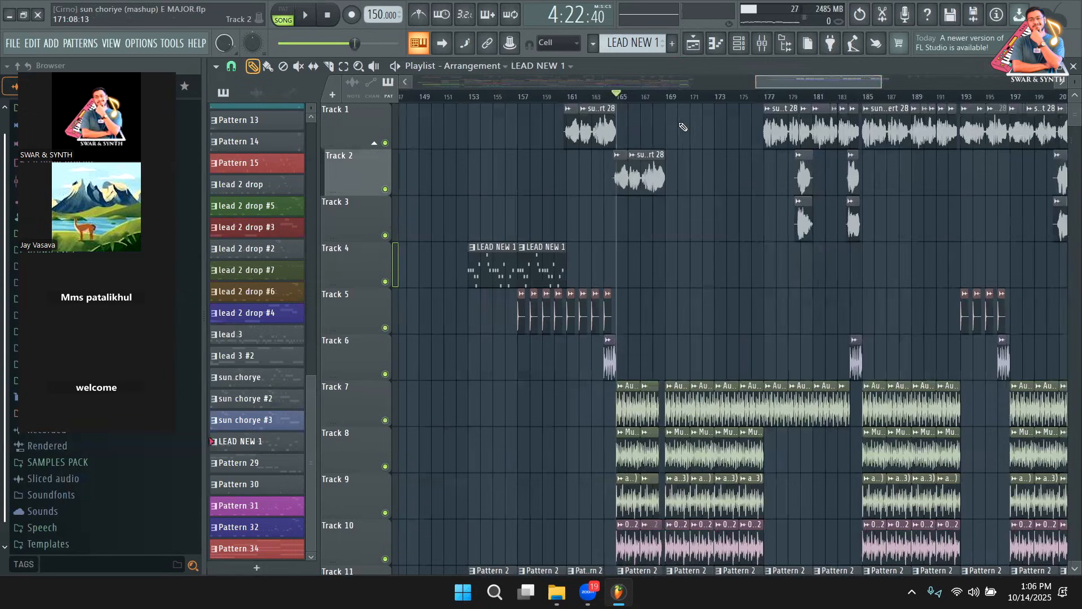
{"action": "left_click", "coordinate": [663, 99]}
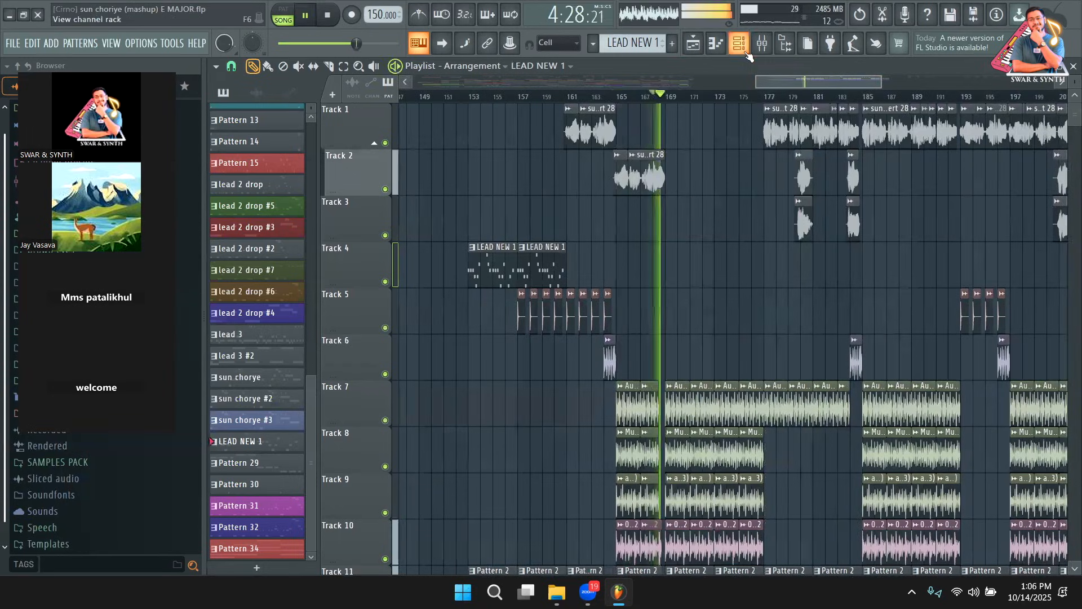
Look through the channel rack, switch the active pattern to the empty Pattern 38 and stop playback
{"action": "key", "text": "F6"}
{"action": "left_click", "coordinate": [298, 124]}
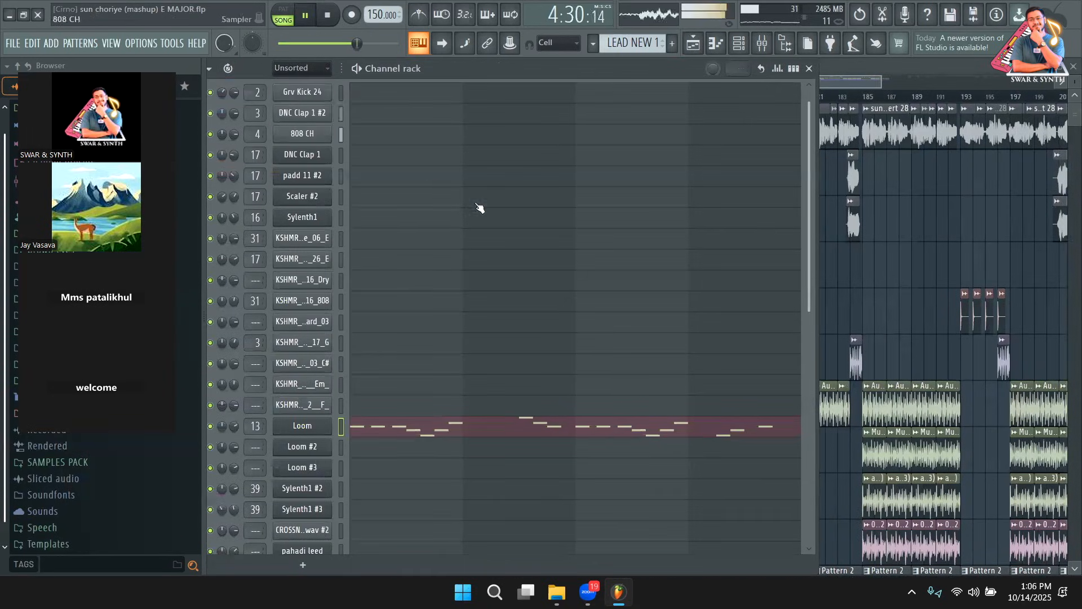
{"action": "scroll", "coordinate": [466, 366], "scroll_direction": "down", "scroll_amount": 3}
{"action": "scroll", "coordinate": [451, 400], "scroll_direction": "down", "scroll_amount": 1}
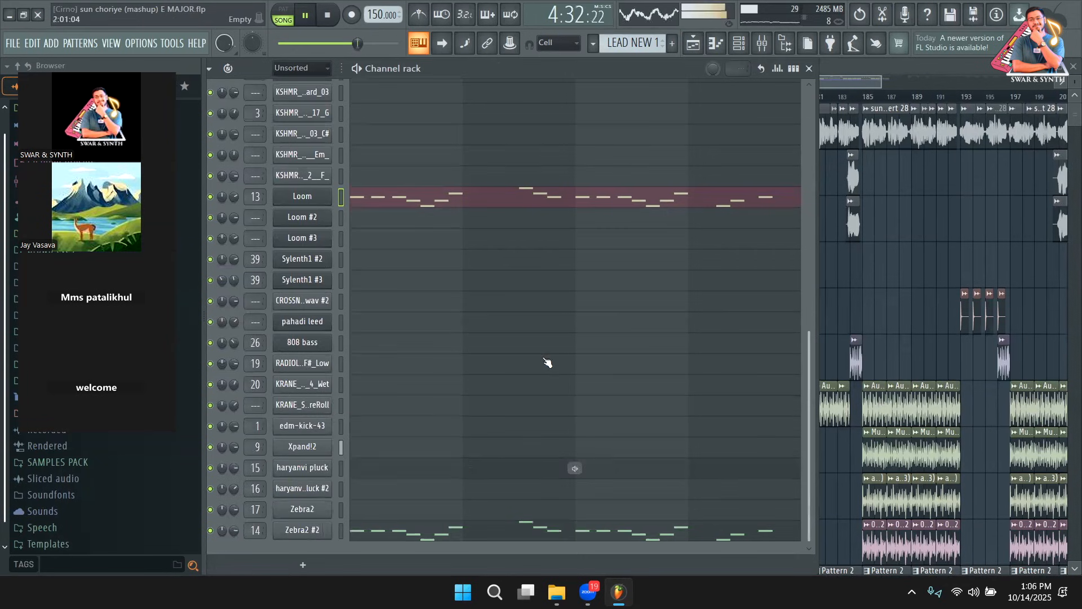
{"action": "scroll", "coordinate": [632, 42], "scroll_direction": "down", "scroll_amount": 8}
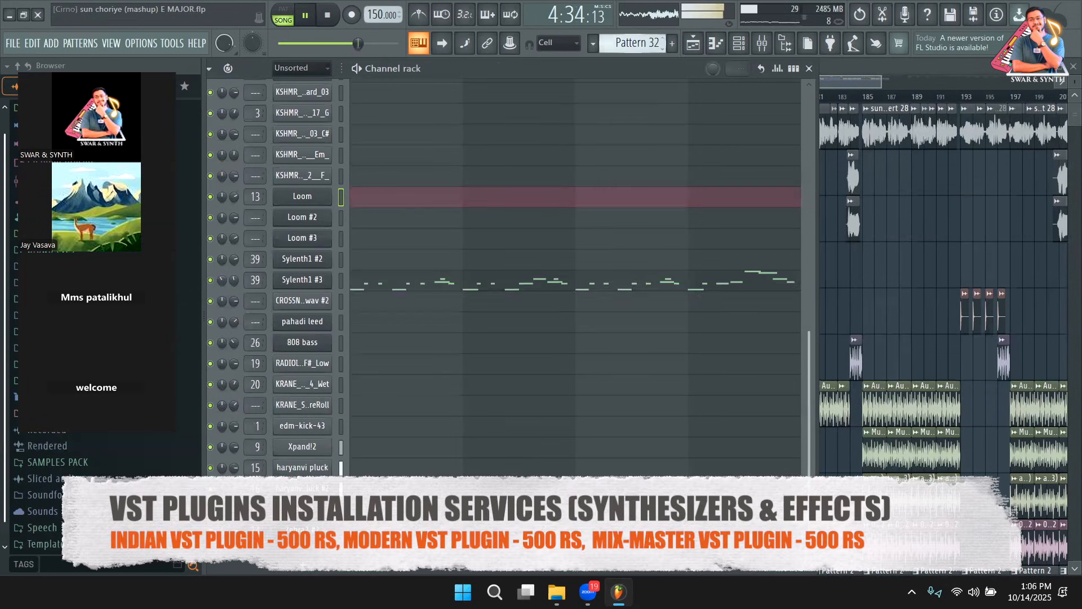
{"action": "key", "text": "space"}
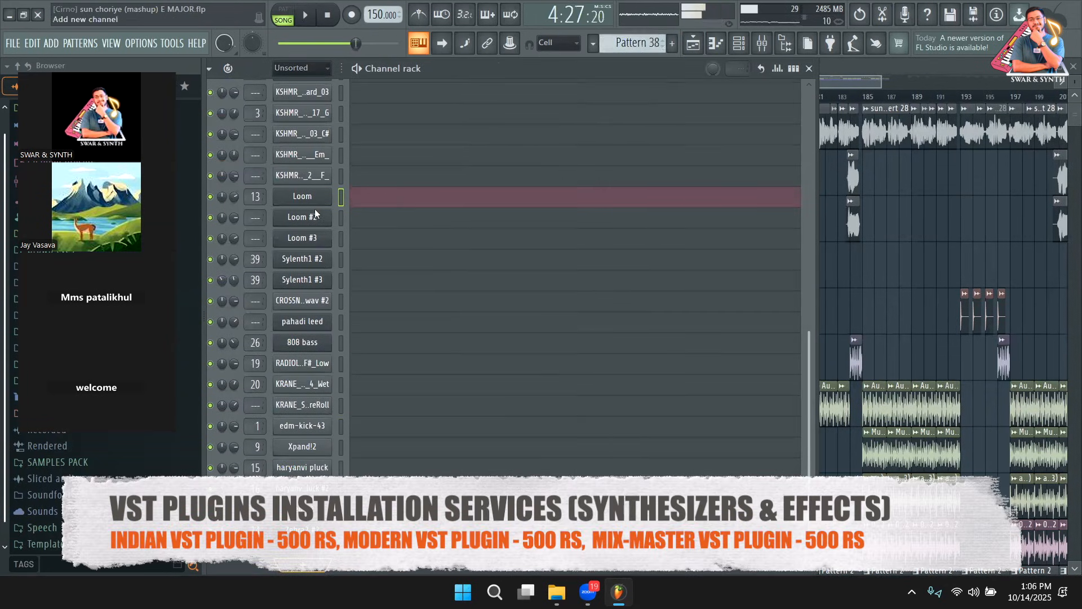
Search the generator plugins for "kontakt" and add Kontakt 8 as a new channel
{"action": "left_click", "coordinate": [303, 565]}
{"action": "left_click", "coordinate": [350, 19]}
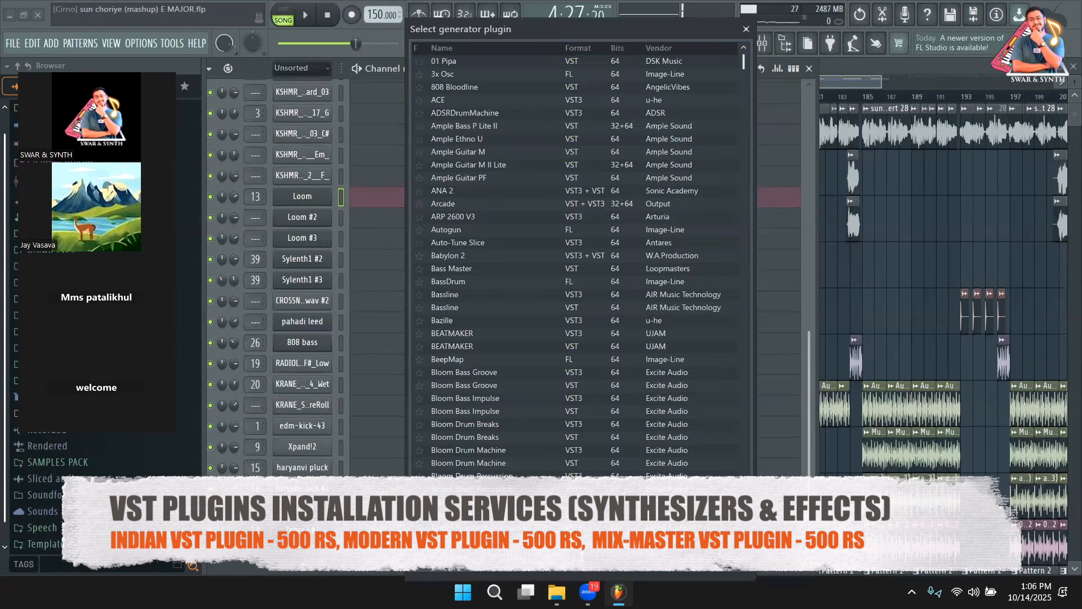
{"action": "type", "text": "kontakt"}
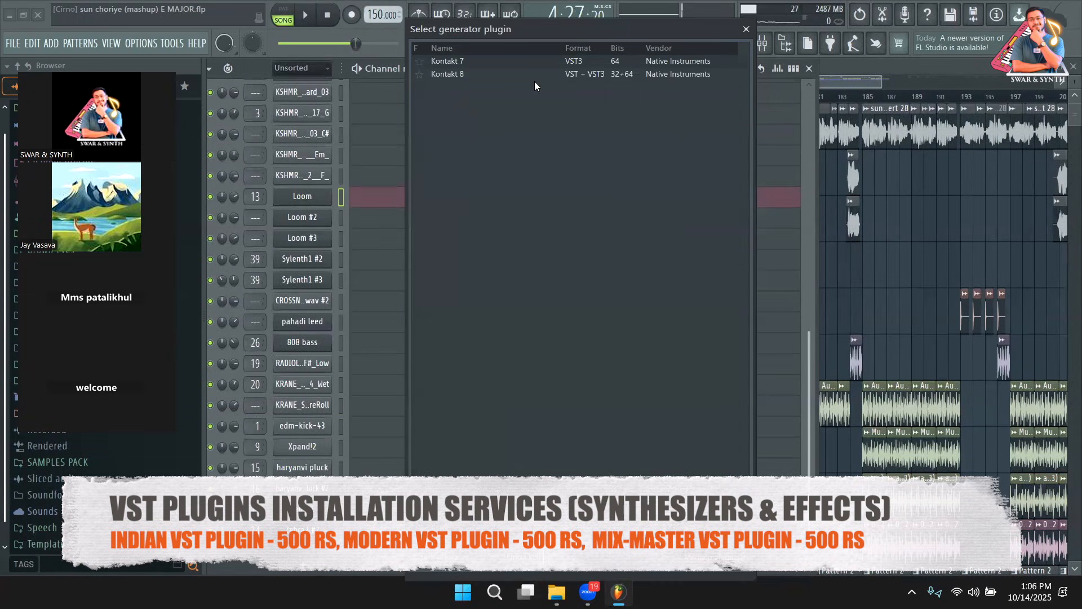
{"action": "key", "text": "Return"}
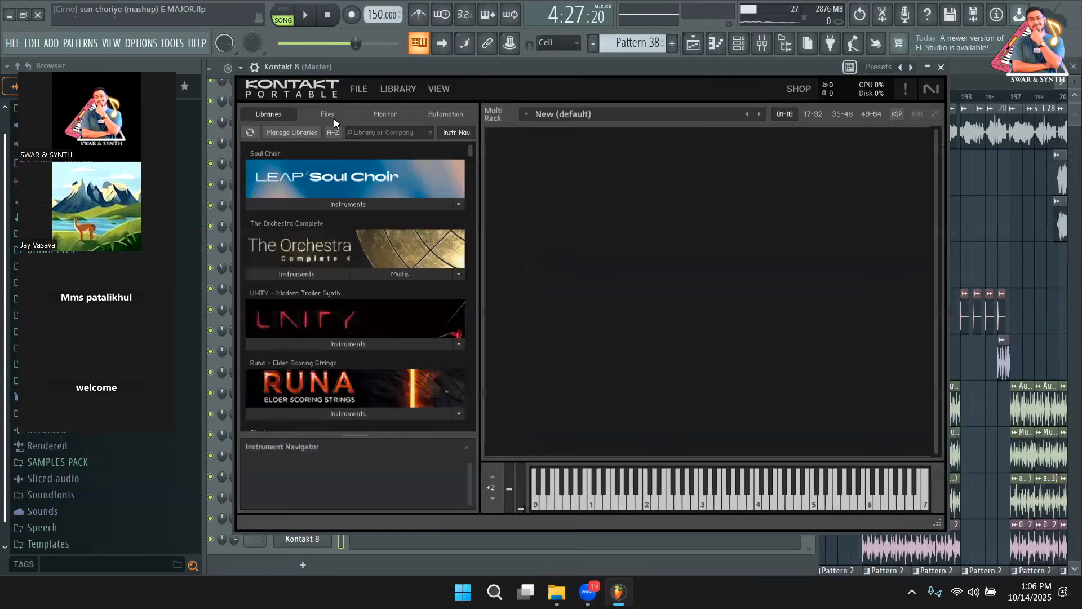
Browse Kontakt's installed libraries and sound folders for a suitable instrument
{"action": "left_click", "coordinate": [329, 116]}
{"action": "left_click", "coordinate": [263, 114]}
{"action": "left_click_drag", "start_coordinate": [436, 78], "coordinate": [531, 69]}
{"action": "scroll", "coordinate": [464, 248], "scroll_direction": "down", "scroll_amount": 10}
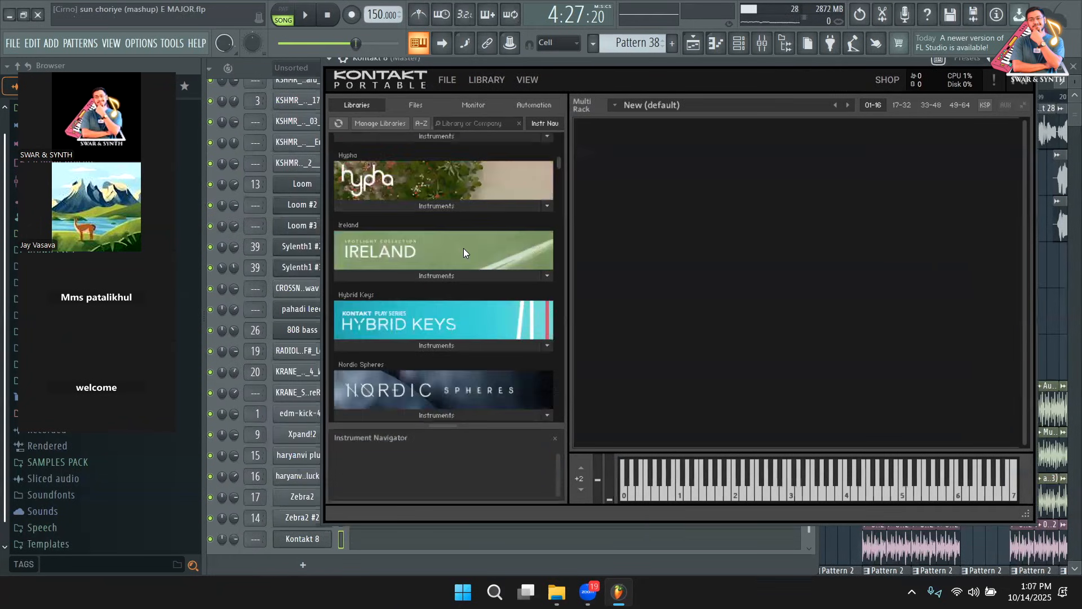
{"action": "left_click", "coordinate": [419, 104]}
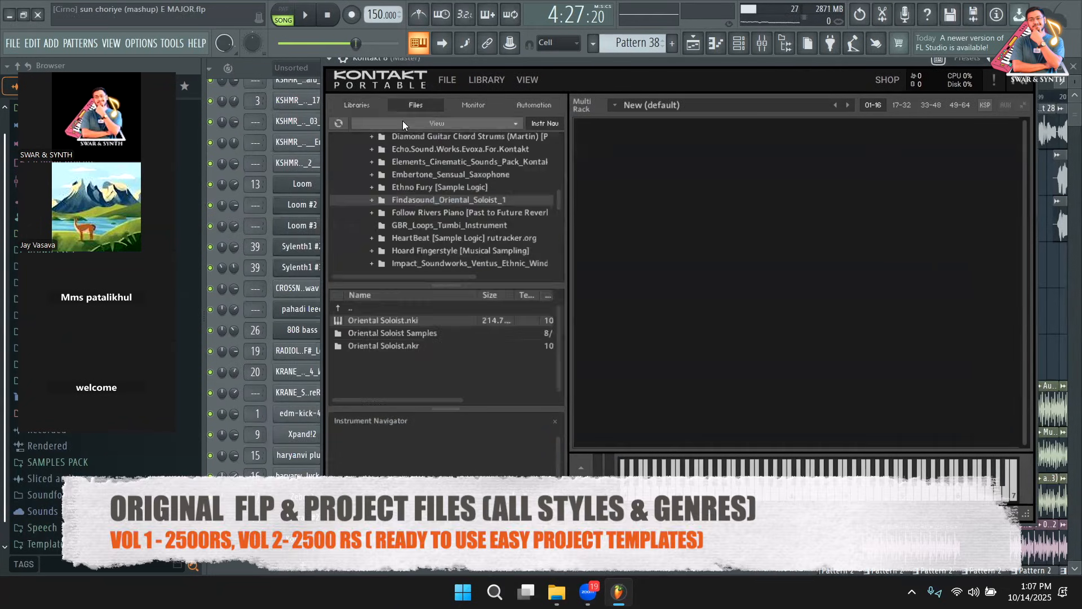
{"action": "scroll", "coordinate": [460, 258], "scroll_direction": "up", "scroll_amount": 3}
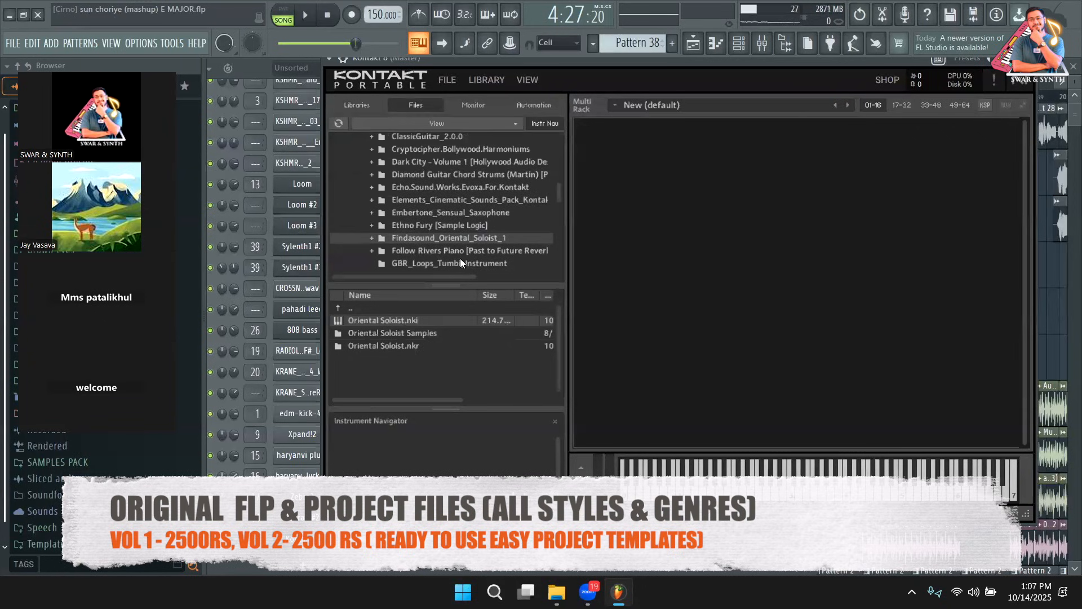
{"action": "scroll", "coordinate": [460, 258], "scroll_direction": "down", "scroll_amount": 3}
{"action": "scroll", "coordinate": [459, 258], "scroll_direction": "down", "scroll_amount": 2}
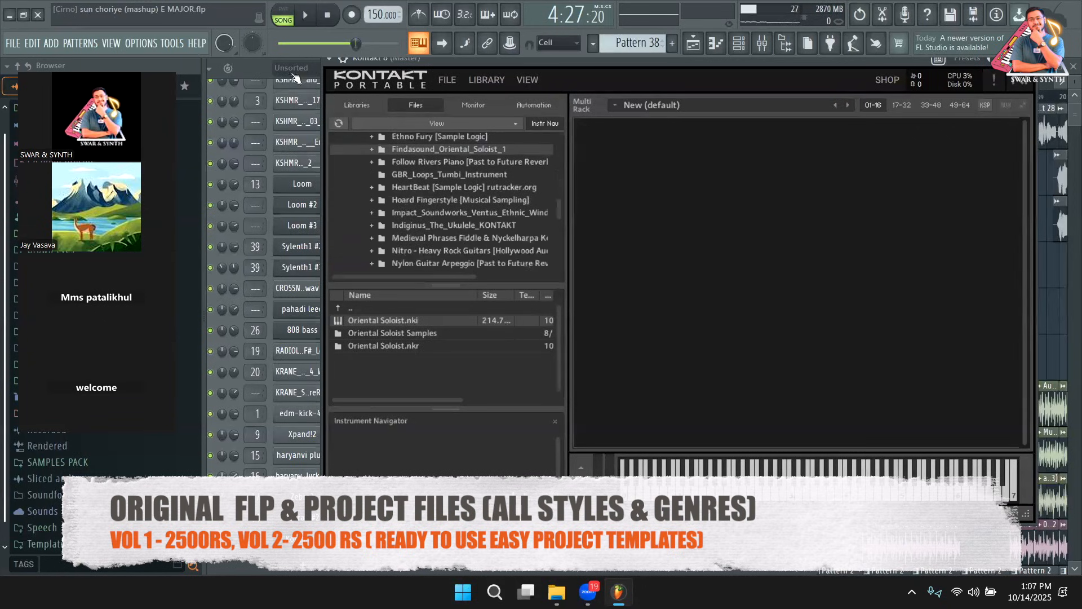
{"action": "left_click", "coordinate": [355, 107]}
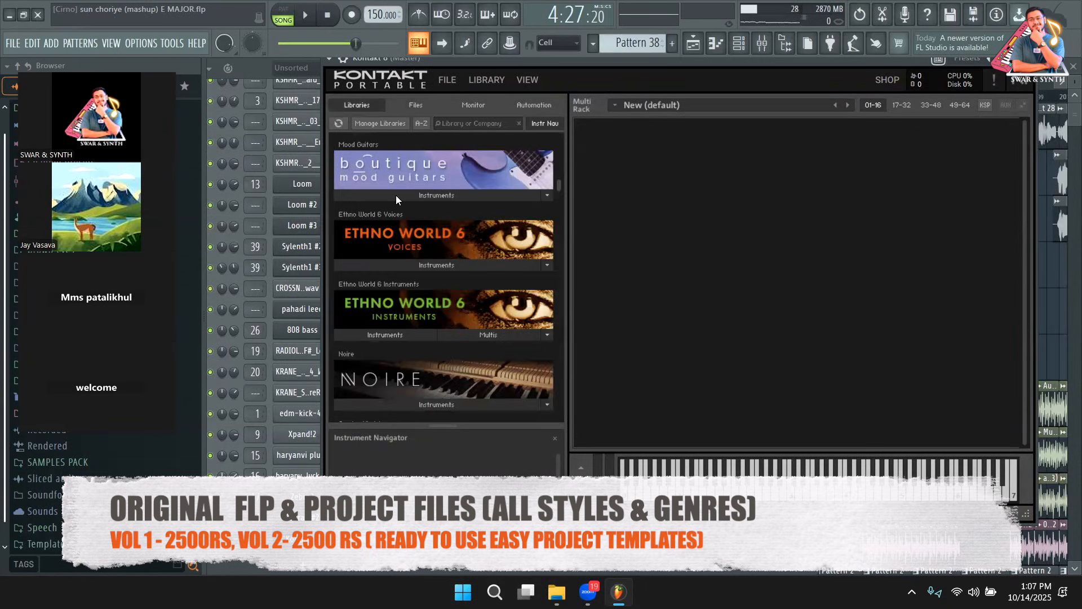
{"action": "left_click", "coordinate": [417, 106]}
{"action": "scroll", "coordinate": [429, 229], "scroll_direction": "down", "scroll_amount": 4}
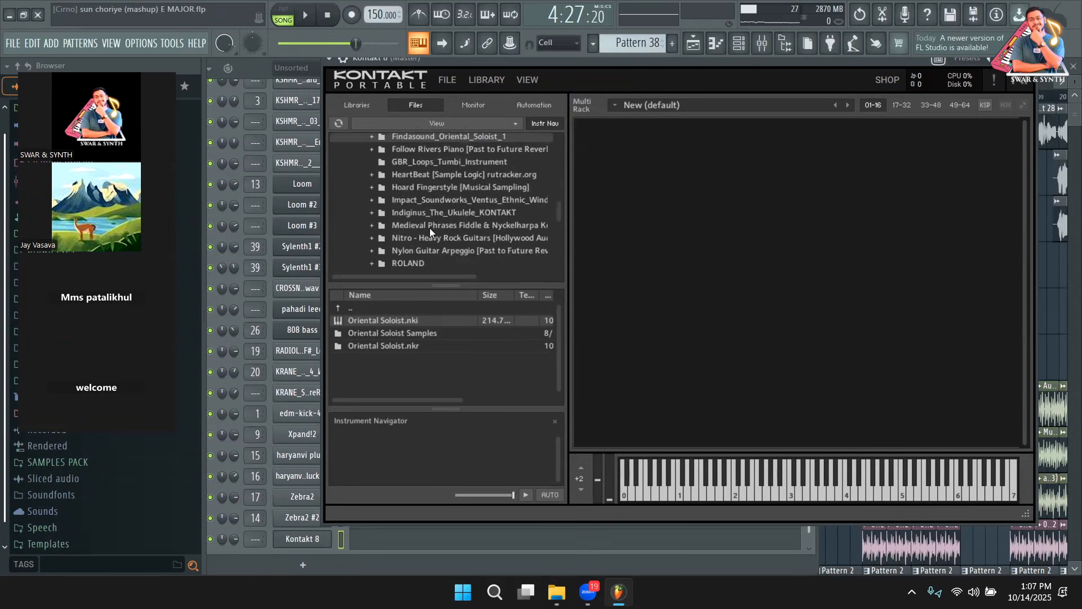
Load the 01 ACCORDION.nkm multi from the ROLAND folder's soundwave production pack into the empty Kontakt rack
{"action": "left_click", "coordinate": [425, 226]}
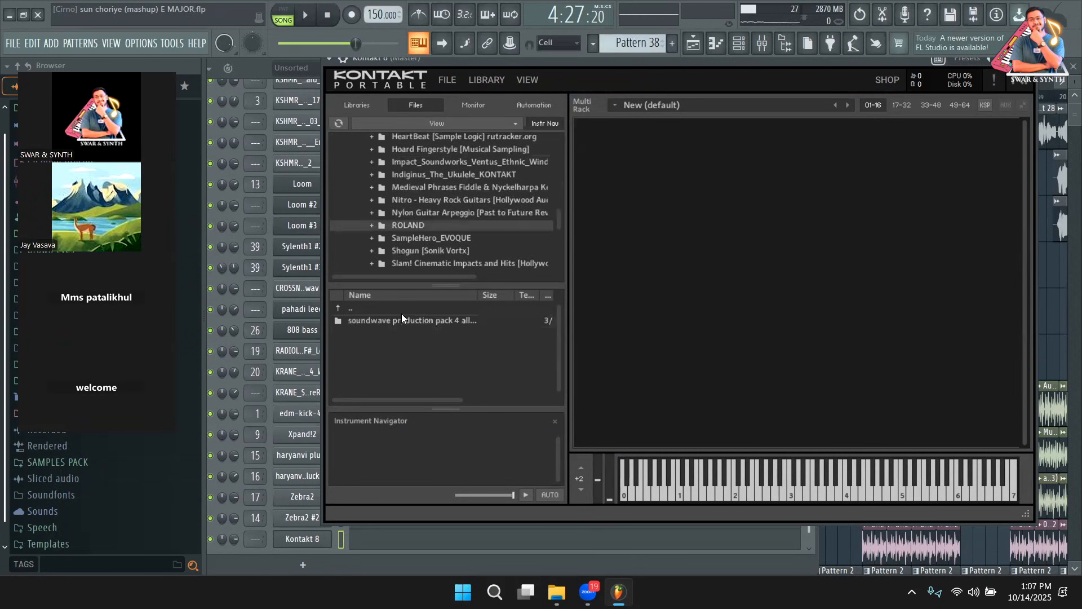
{"action": "left_click", "coordinate": [371, 226]}
{"action": "left_click", "coordinate": [406, 237]}
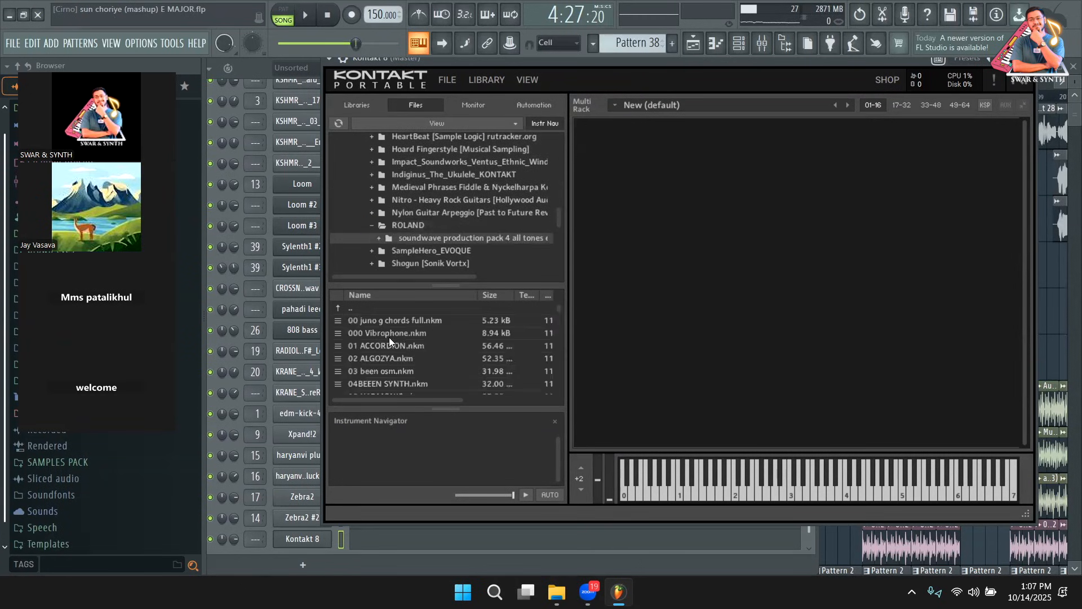
{"action": "left_click_drag", "start_coordinate": [383, 311], "coordinate": [481, 310]}
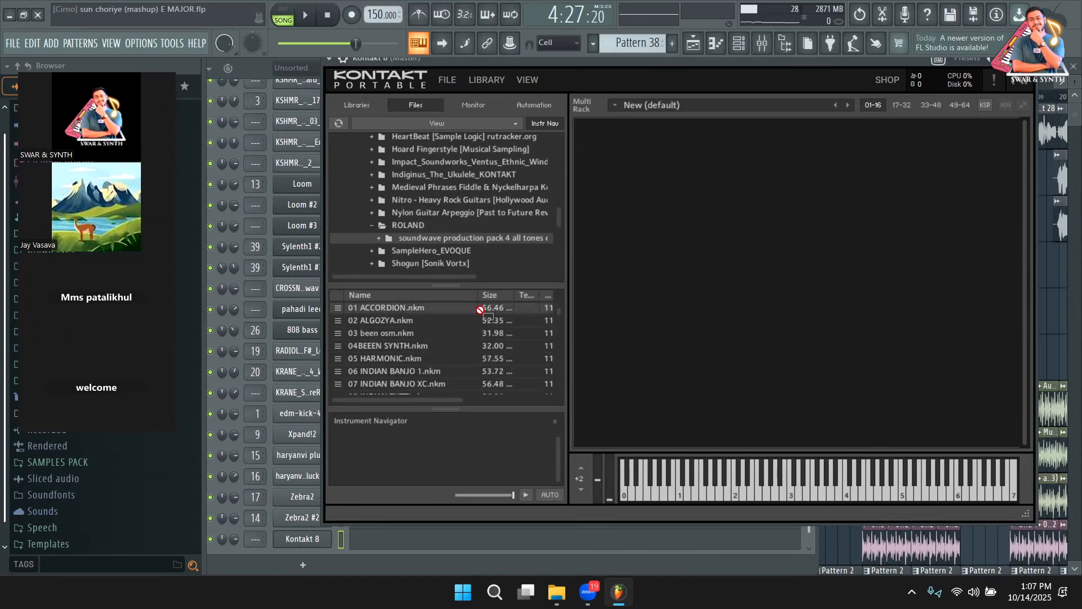
{"action": "left_click_drag", "start_coordinate": [770, 338], "coordinate": [771, 339]}
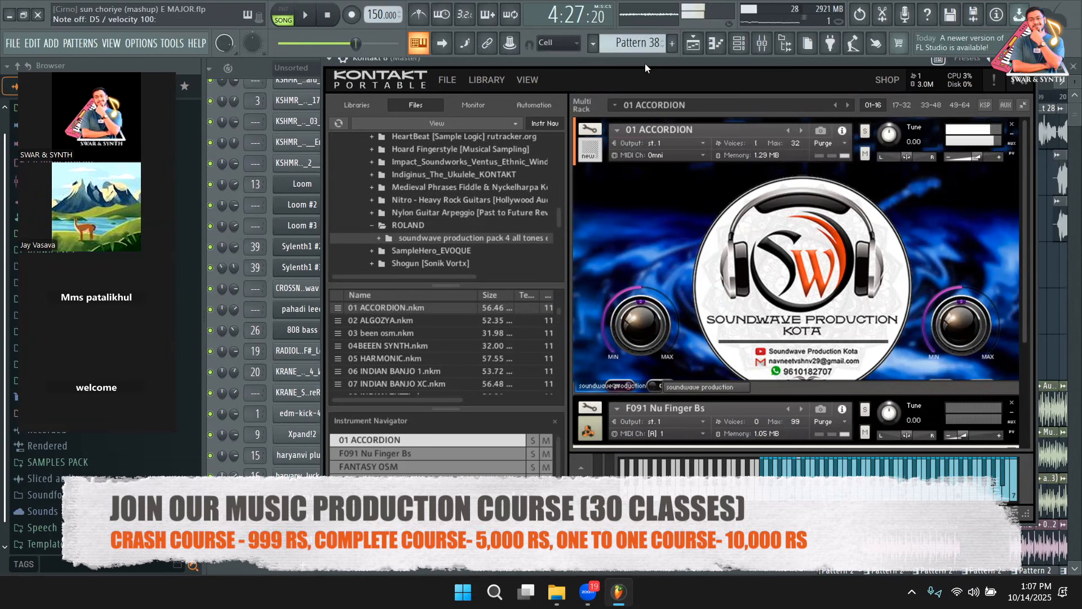
Set the FL Studio ASIO buffer length to 512 samples and close the Kontakt window
{"action": "left_click", "coordinate": [142, 44]}
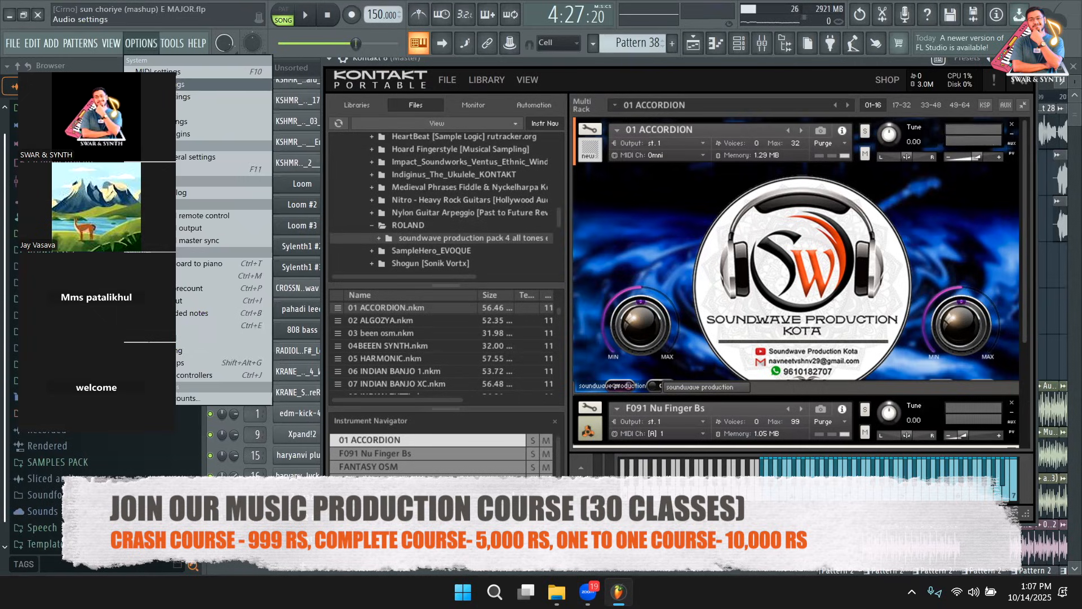
{"action": "key", "text": "Return"}
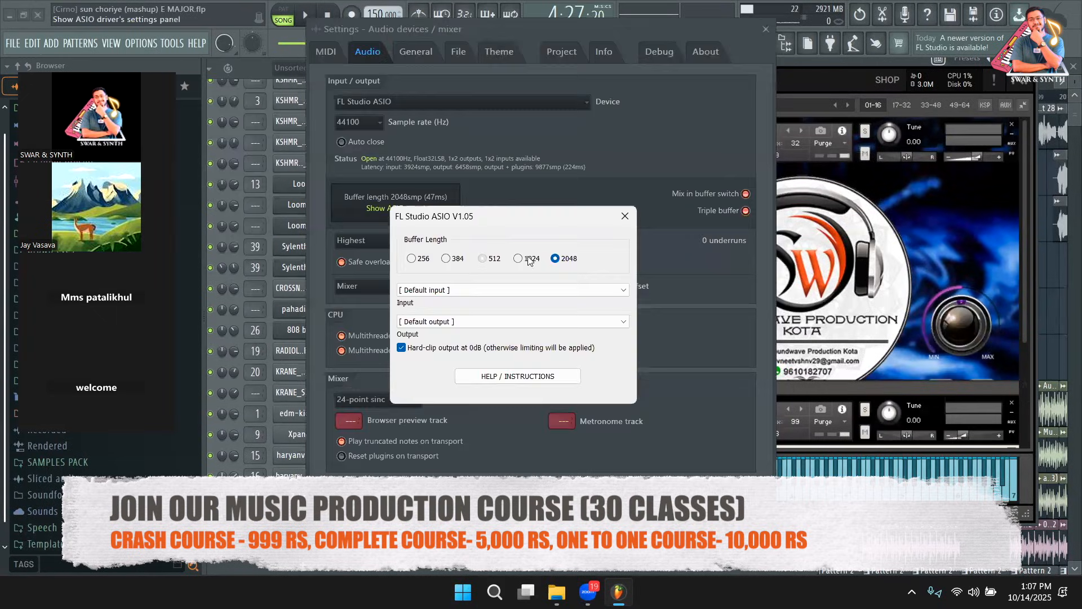
{"action": "left_click", "coordinate": [625, 216]}
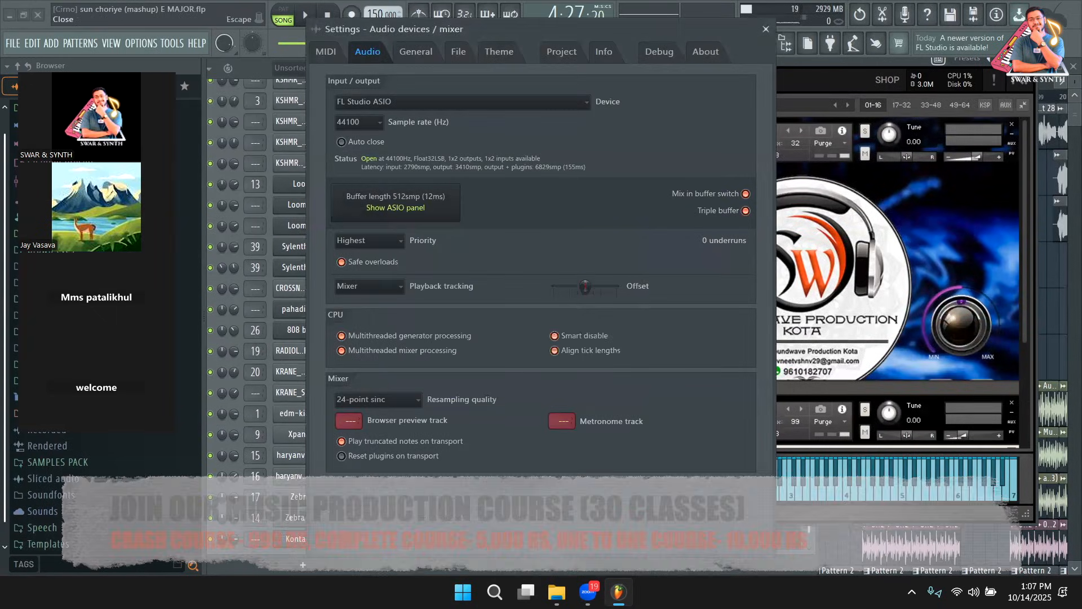
{"action": "left_click", "coordinate": [1025, 59]}
{"action": "left_click", "coordinate": [978, 71]}
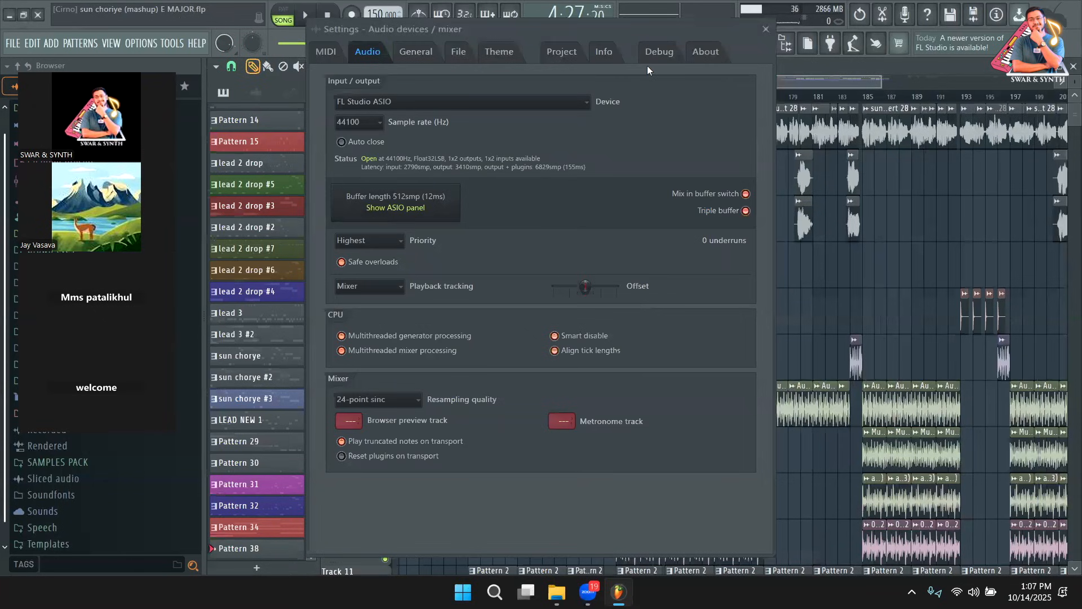
Play the arrangement twice from about bar 167 to hear the empty section before the vocal at bar 177
{"action": "left_click", "coordinate": [885, 77]}
{"action": "left_click_drag", "start_coordinate": [885, 77], "coordinate": [828, 81]}
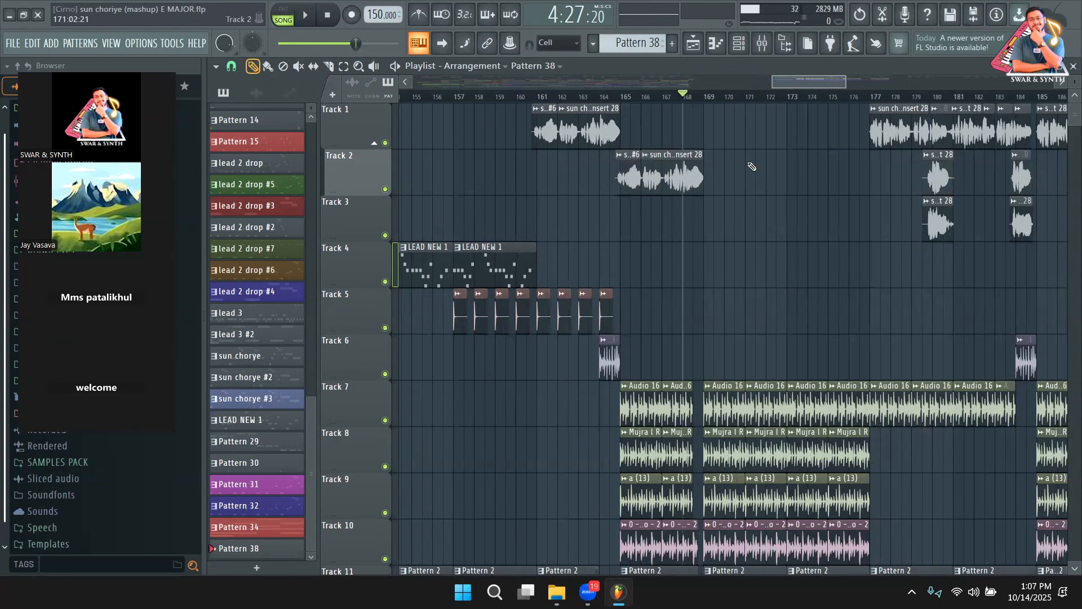
{"action": "left_click_drag", "start_coordinate": [794, 82], "coordinate": [803, 83]}
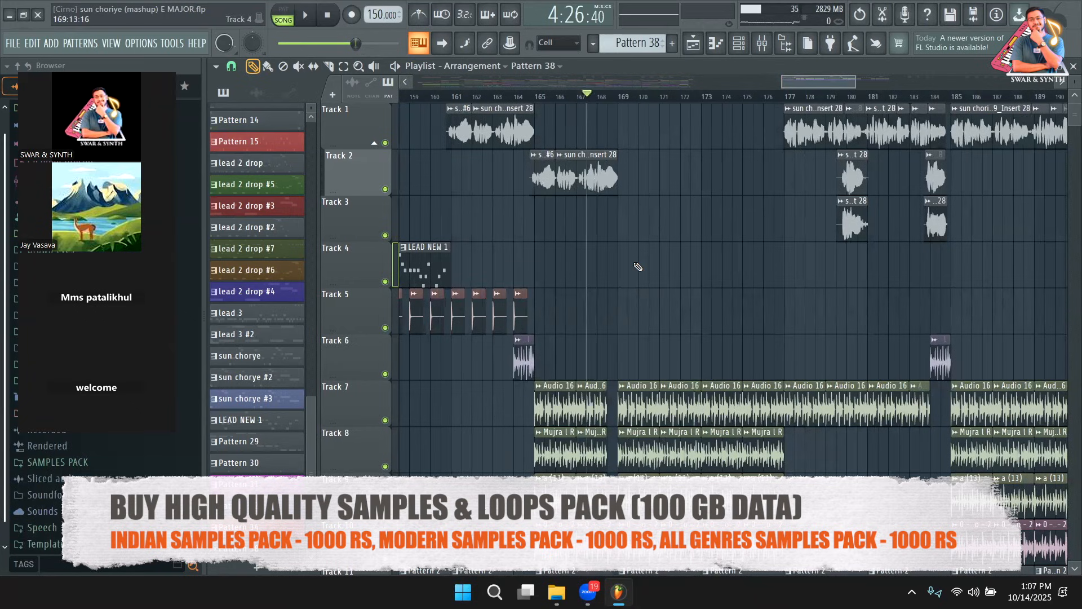
{"action": "key", "text": "space"}
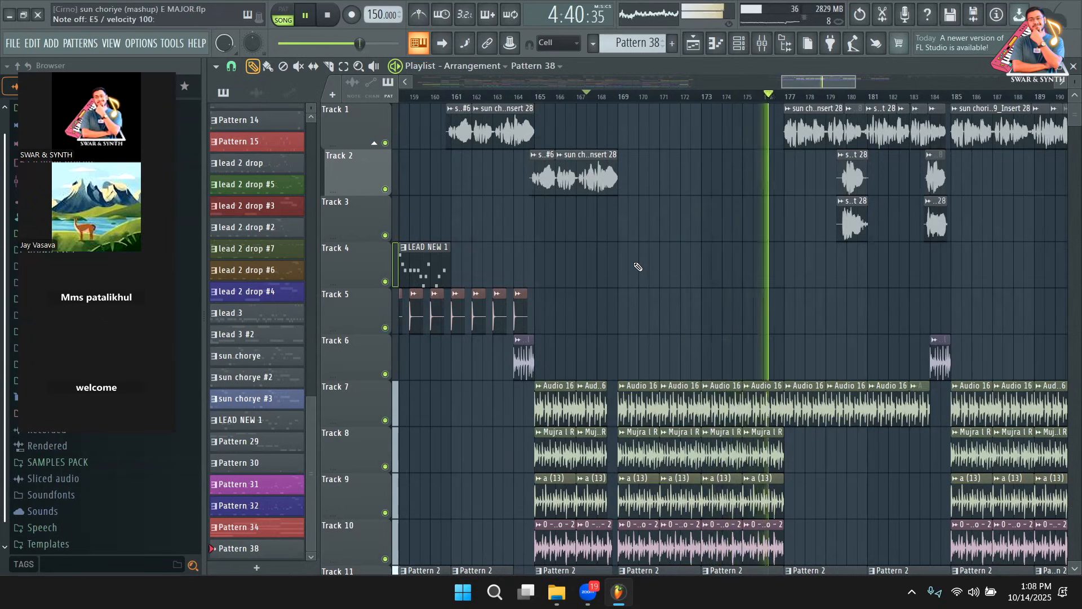
{"action": "key", "text": "space"}
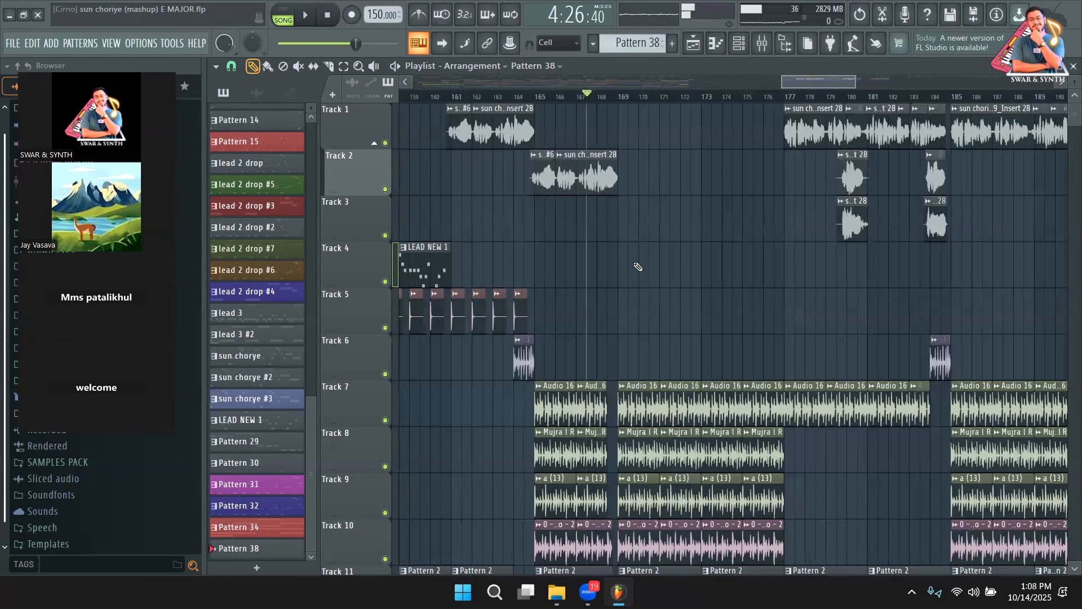
{"action": "key", "text": "space"}
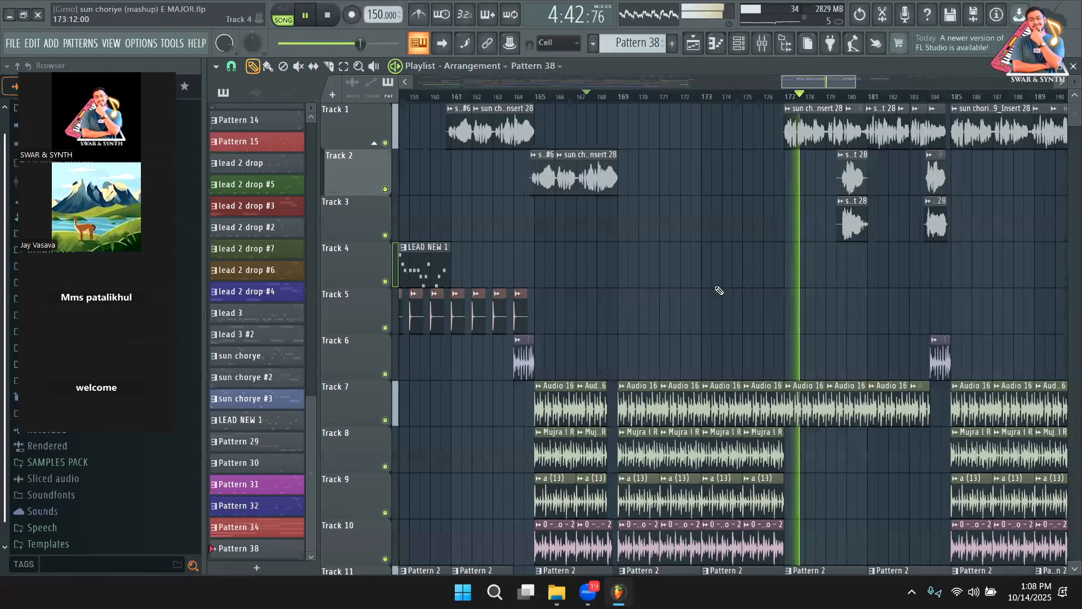
{"action": "key", "text": "space"}
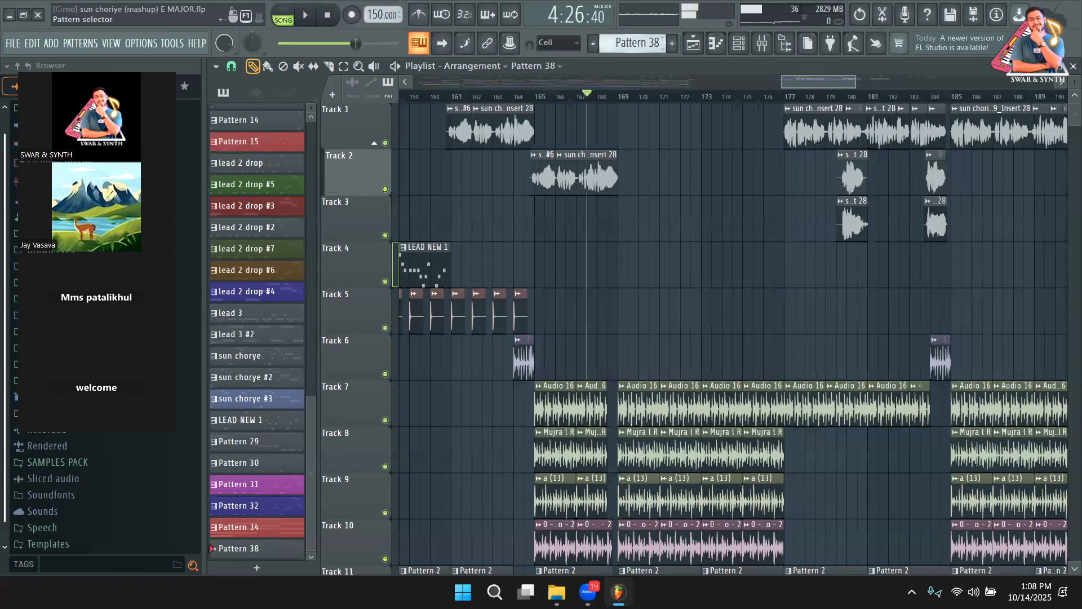
Switch to the empty Pattern 39 and place it on Track 4 from bar 169 up to bar 177
{"action": "scroll", "coordinate": [657, 45], "scroll_direction": "down", "scroll_amount": 1}
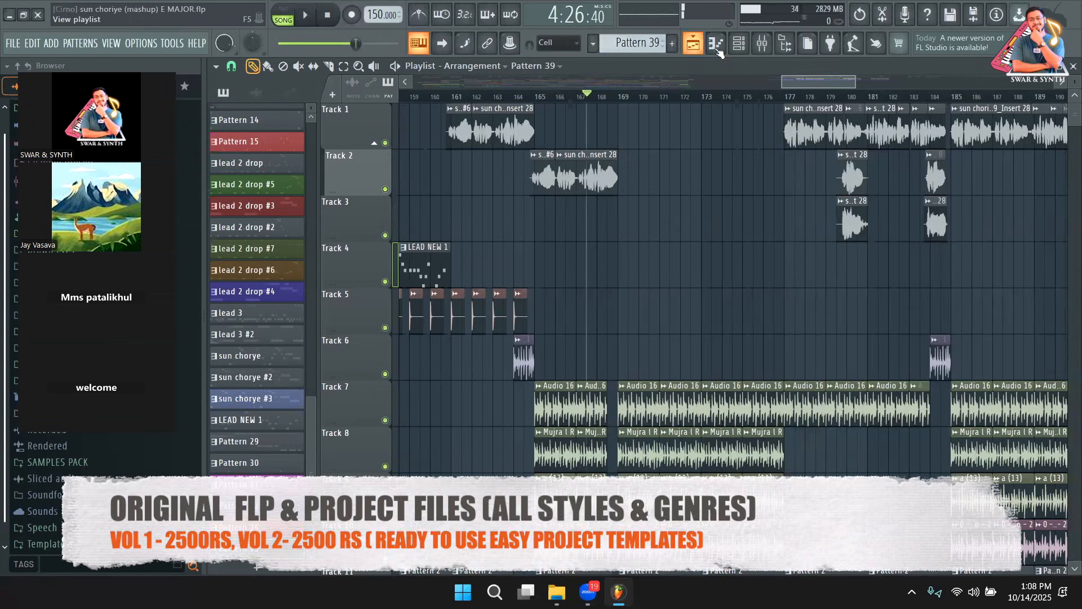
{"action": "left_click", "coordinate": [737, 44]}
{"action": "key", "text": "F6"}
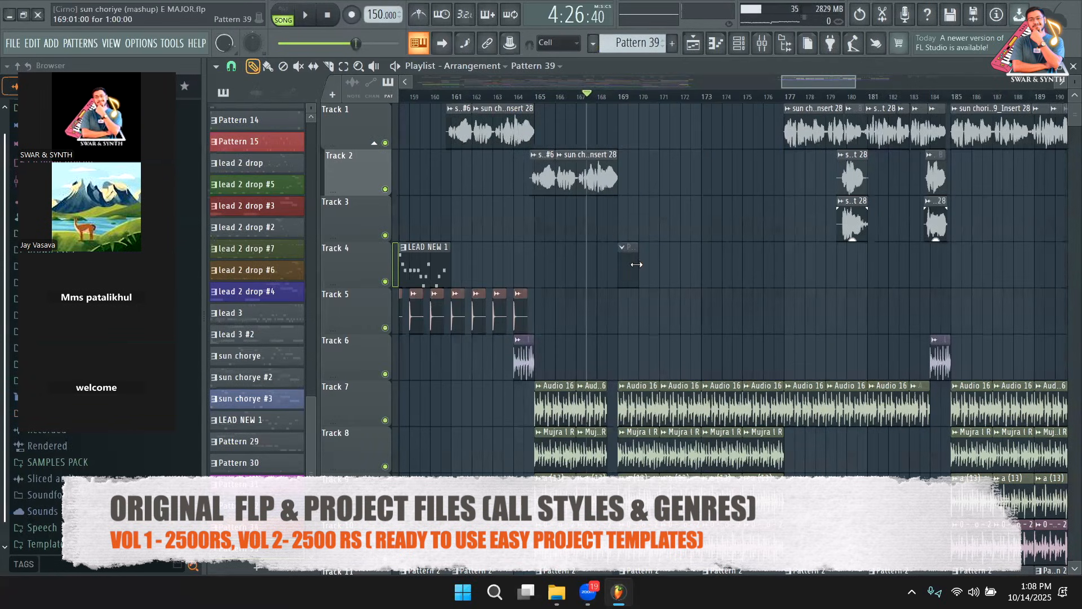
{"action": "left_click_drag", "start_coordinate": [636, 265], "coordinate": [780, 281]}
Open the LEAD NEW 1 clip's Loom notes and delete the C#7 and the second E7 in bar 1
{"action": "left_click_drag", "start_coordinate": [787, 80], "coordinate": [732, 93]}
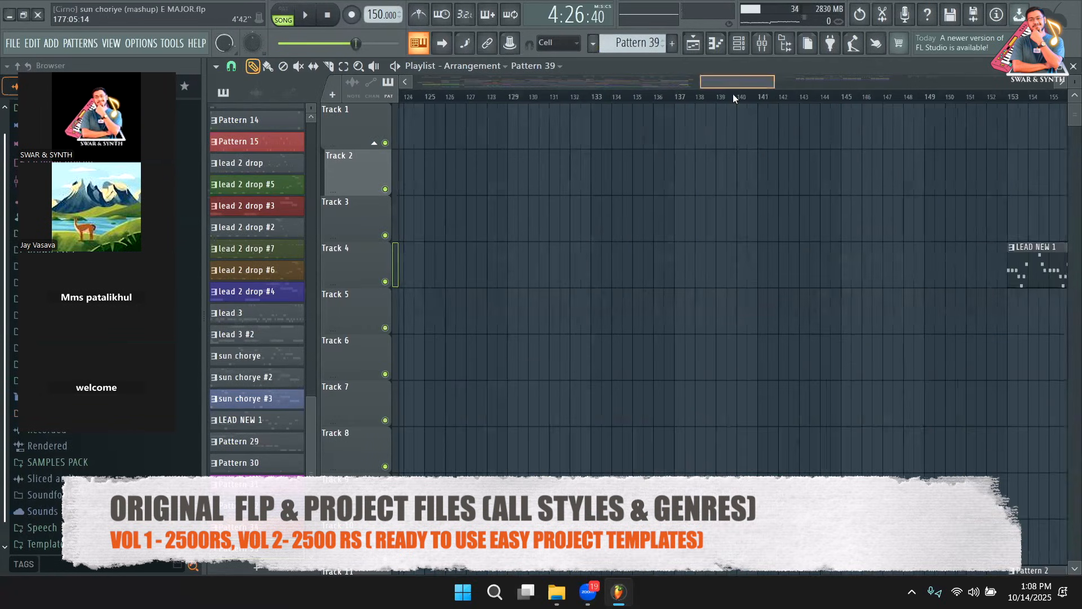
{"action": "double_click", "coordinate": [651, 255]}
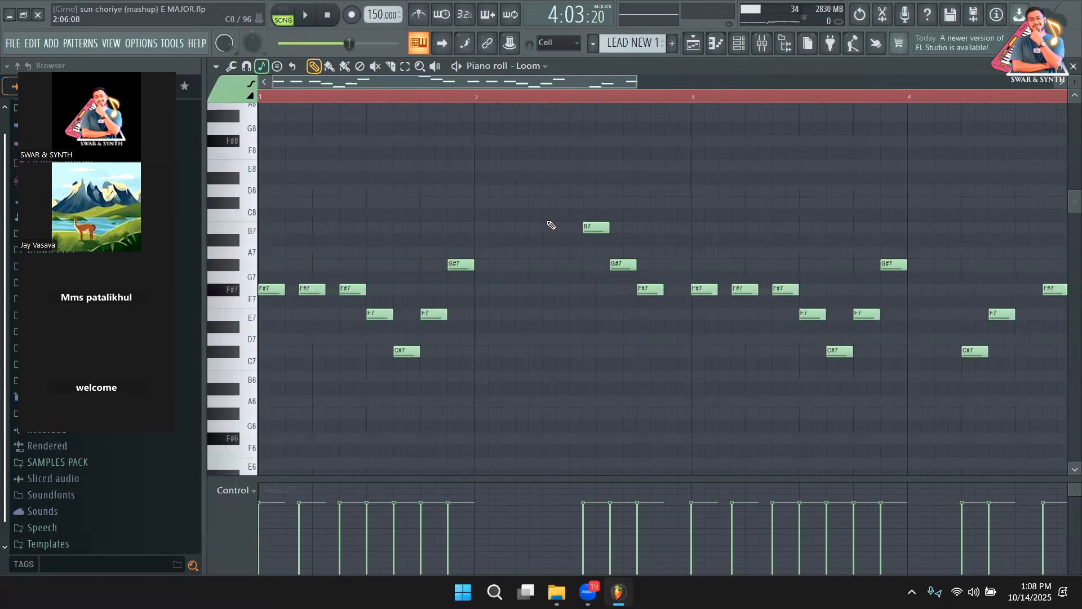
{"action": "key", "text": "space"}
{"action": "key", "text": "space"}
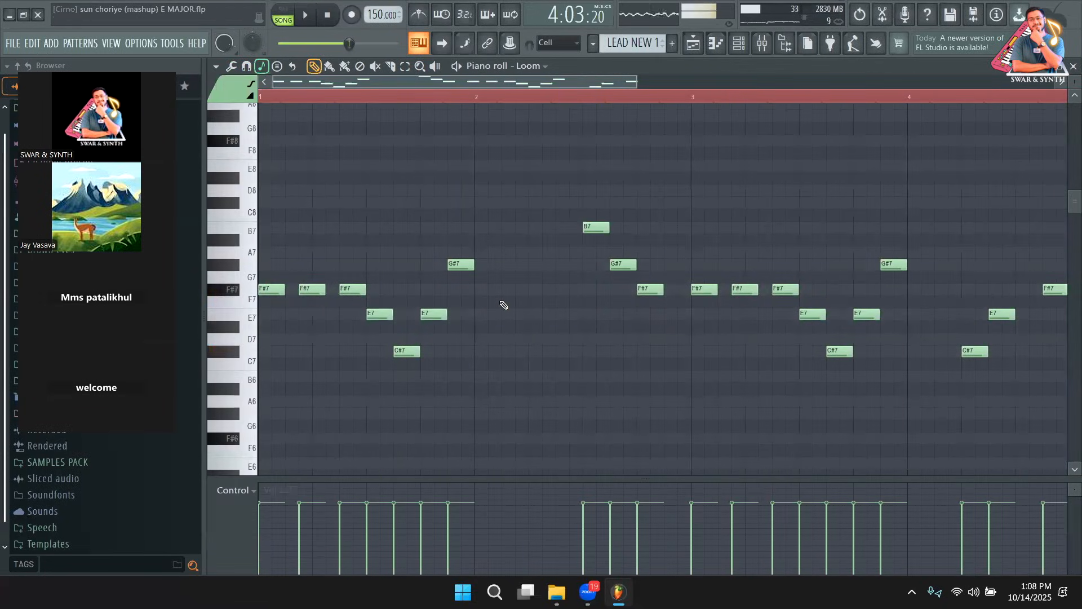
{"action": "key", "text": "space"}
{"action": "right_click", "coordinate": [434, 315]}
{"action": "key", "text": "space"}
{"action": "key", "text": "space"}
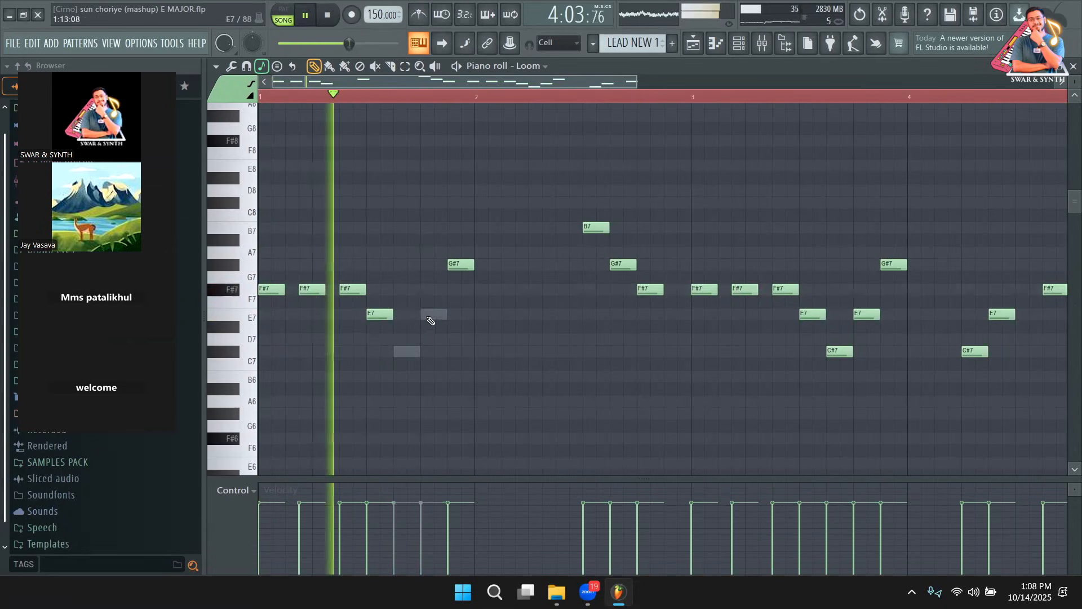
Mute the Zebra2 #2 channel and return to the Loom piano roll with the song playing
{"action": "key", "text": "F6"}
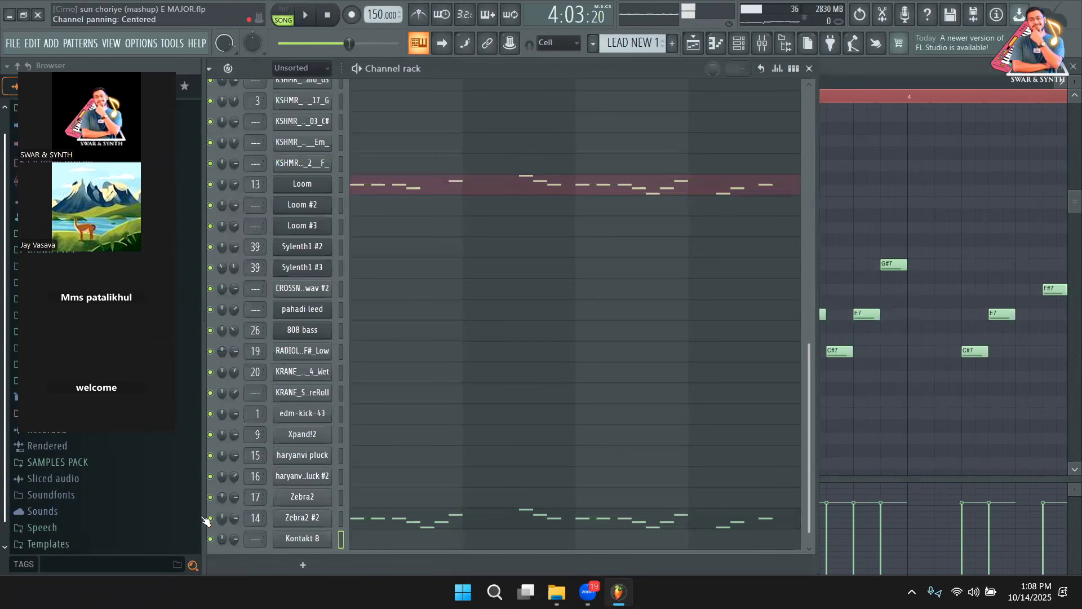
{"action": "key", "text": "space"}
{"action": "left_click", "coordinate": [410, 189]}
{"action": "key", "text": "space"}
{"action": "right_click", "coordinate": [410, 189]}
{"action": "key", "text": "space"}
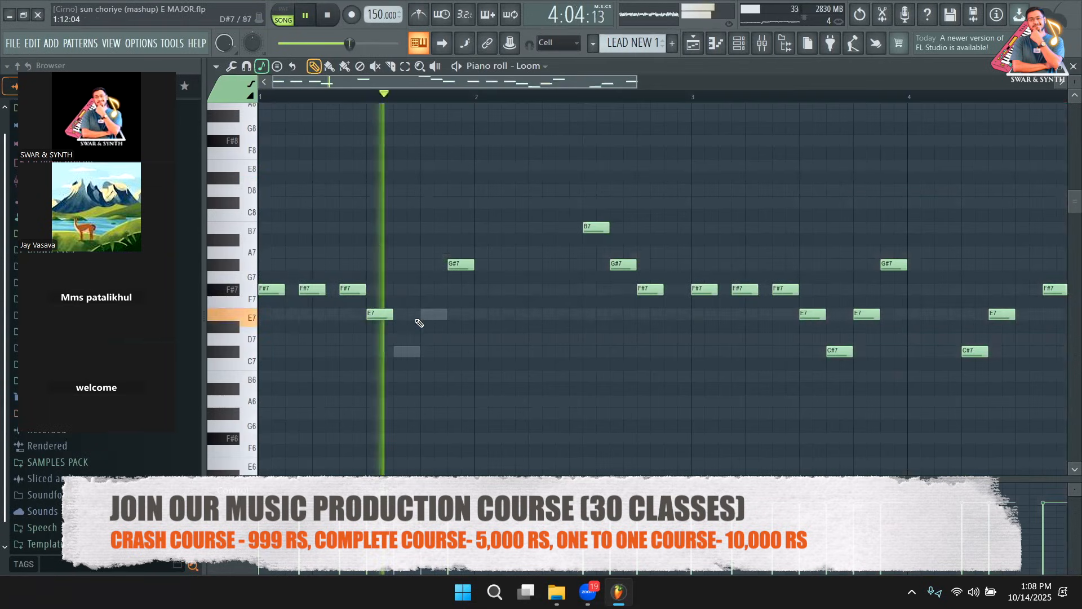
Try a C#7 note back in its former slot in bar 1 while replaying the melody
{"action": "key", "text": "space"}
{"action": "key", "text": "space"}
{"action": "left_click", "coordinate": [412, 351]}
{"action": "key", "text": "space"}
{"action": "key", "text": "space"}
{"action": "key", "text": "space"}
{"action": "key", "text": "space"}
{"action": "right_click", "coordinate": [406, 352]}
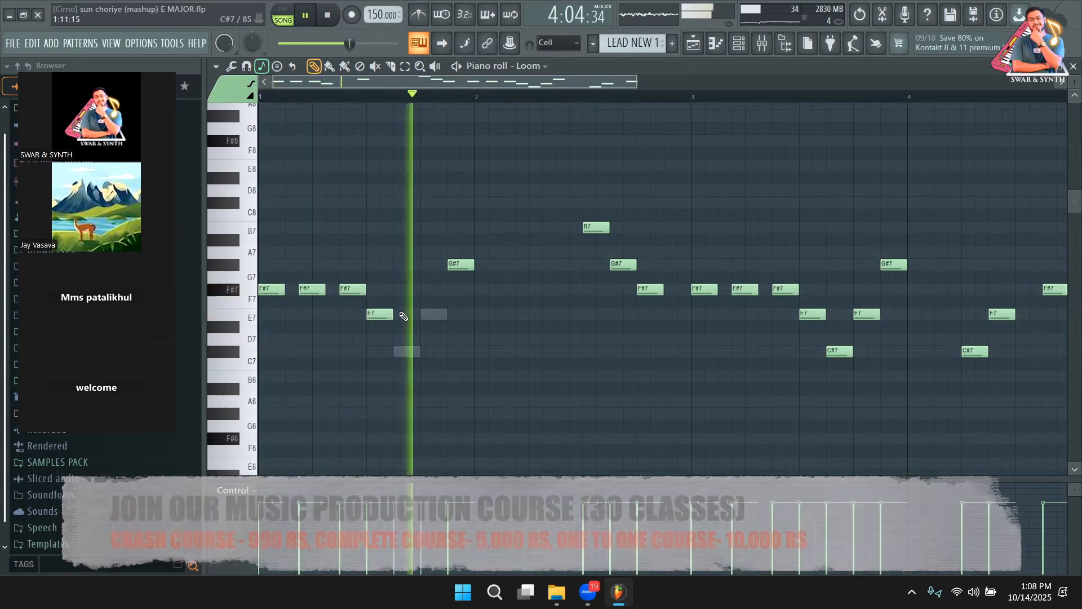
Replace the closing G#7 of bar 1 with an F#7 and a G#7 placed directly after the E7
{"action": "key", "text": "space"}
{"action": "key", "text": "space"}
{"action": "right_click", "coordinate": [459, 265]}
{"action": "key", "text": "space"}
{"action": "key", "text": "space"}
{"action": "key", "text": "space"}
{"action": "left_click", "coordinate": [408, 290]}
{"action": "key", "text": "space"}
{"action": "left_click", "coordinate": [423, 265]}
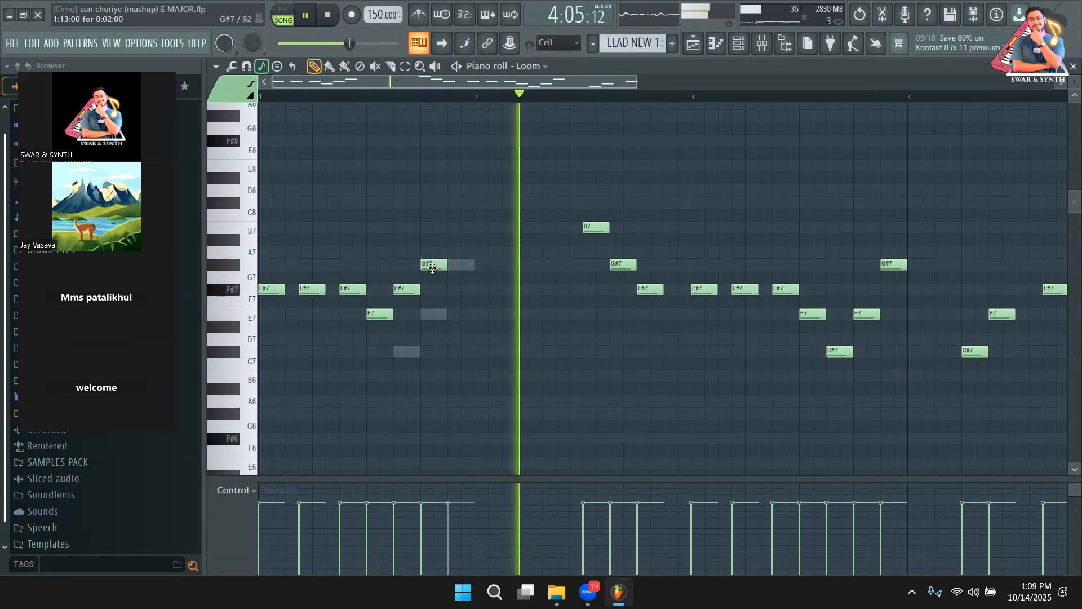
Rework the end of bar 3 by removing the G#7 and redrawing the run as E7, C#7, E7
{"action": "left_click_drag", "start_coordinate": [601, 83], "coordinate": [624, 85]}
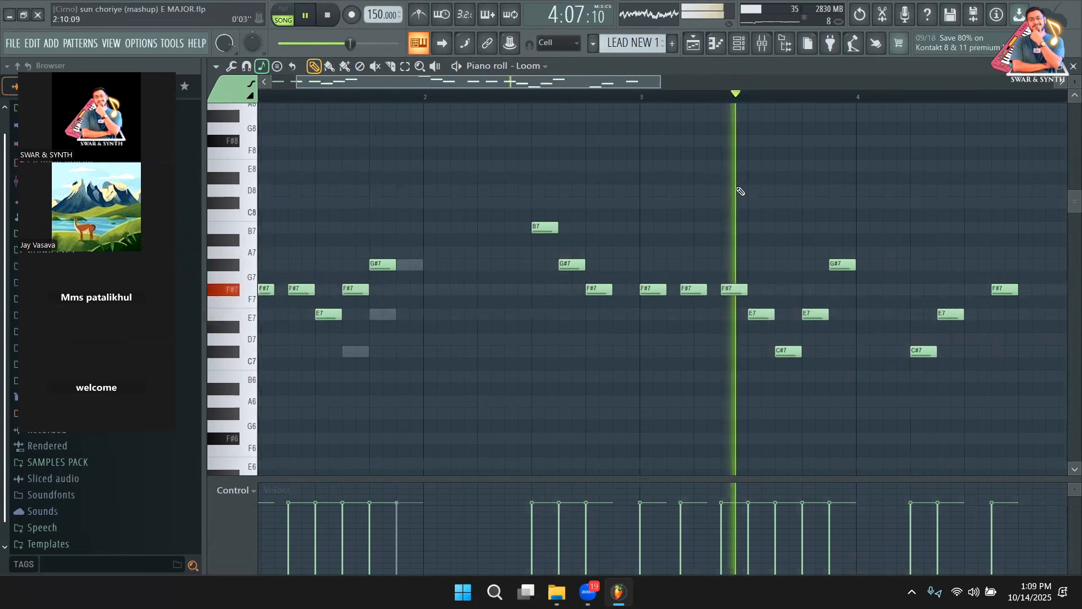
{"action": "key", "text": "space"}
{"action": "right_click", "coordinate": [841, 263]}
{"action": "right_click", "coordinate": [815, 314]}
{"action": "right_click", "coordinate": [787, 350]}
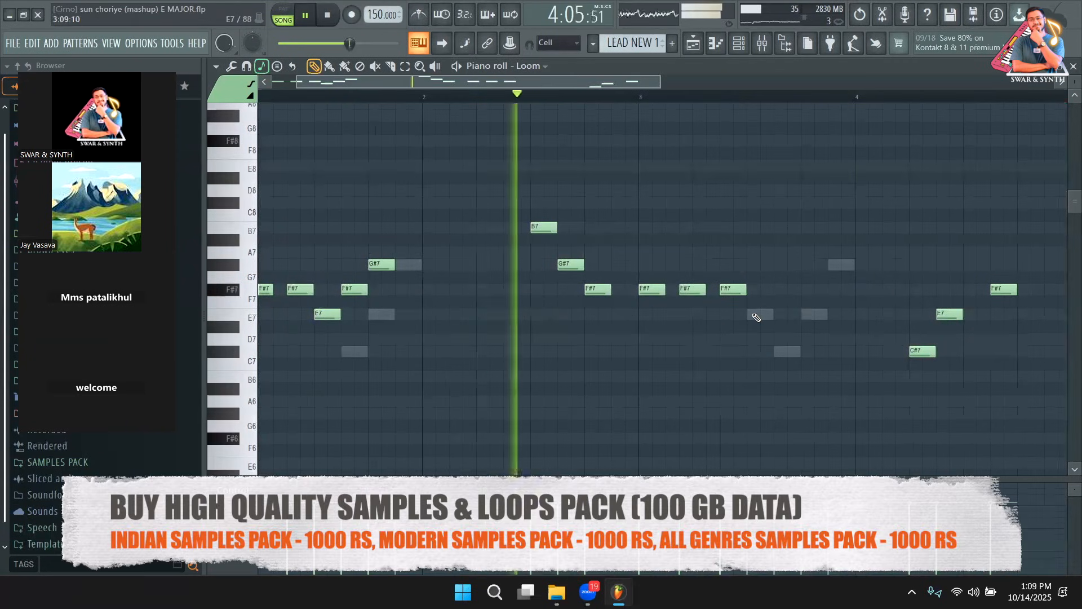
{"action": "left_click", "coordinate": [756, 318]}
{"action": "left_click", "coordinate": [787, 350]}
{"action": "left_click", "coordinate": [799, 315]}
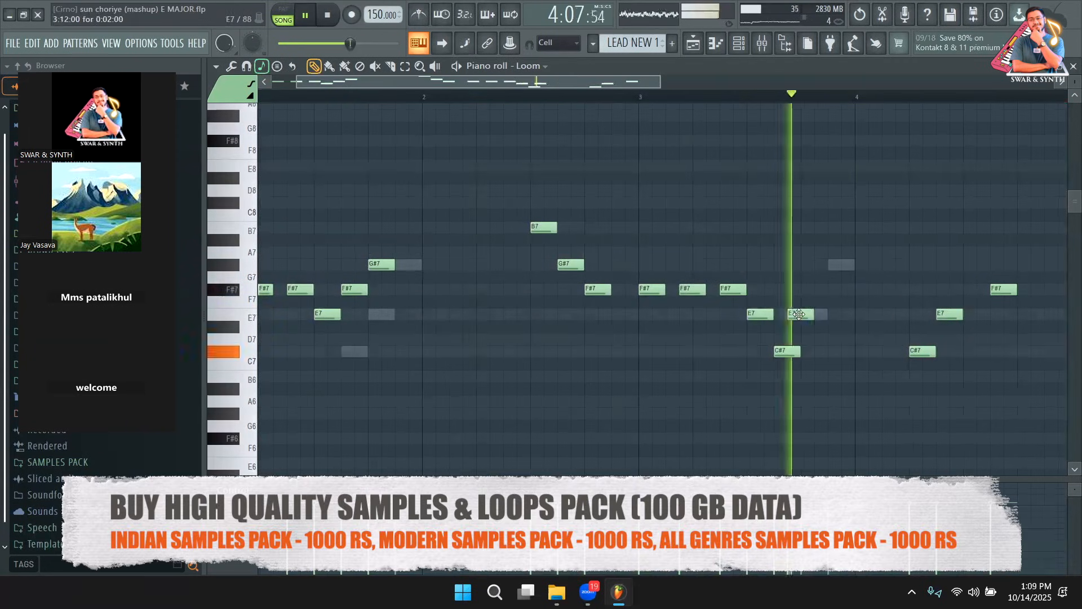
{"action": "left_click_drag", "start_coordinate": [799, 314], "coordinate": [813, 314]}
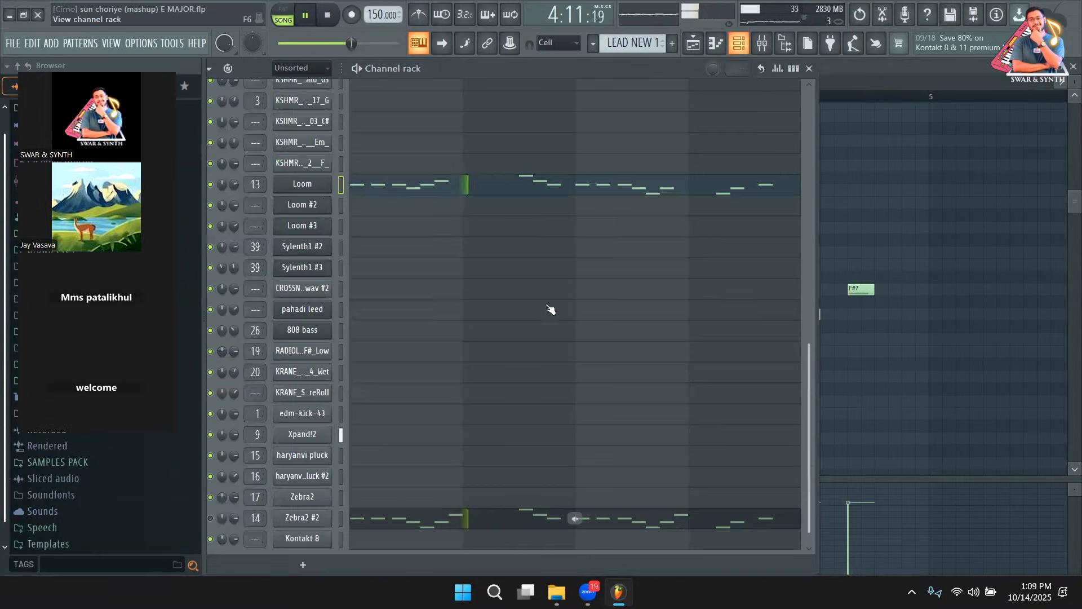
Copy the Loom channel's notes into Zebra2 #2, unmute that channel and play both together
{"action": "key", "text": "F6"}
{"action": "right_click", "coordinate": [312, 195]}
{"action": "left_click", "coordinate": [557, 195]}
{"action": "right_click", "coordinate": [298, 522]}
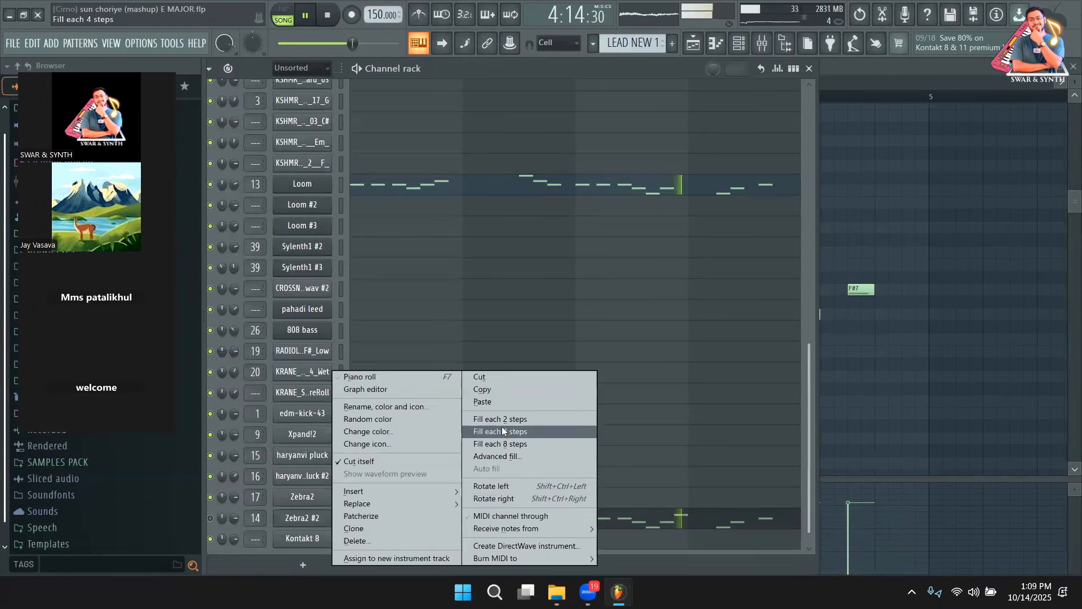
{"action": "left_click", "coordinate": [482, 401]}
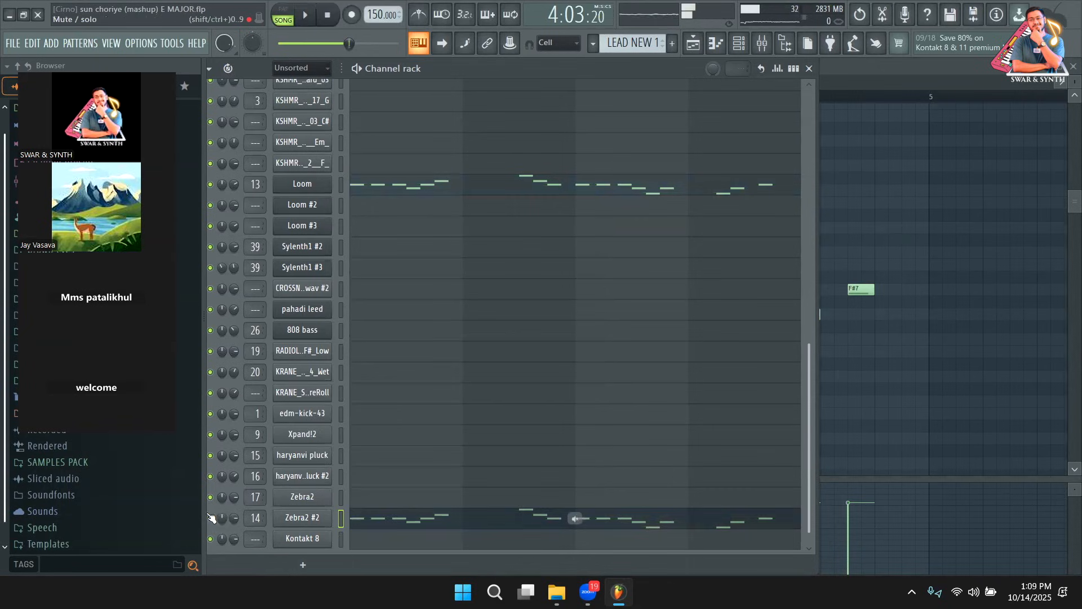
{"action": "left_click", "coordinate": [210, 517]}
{"action": "key", "text": "space"}
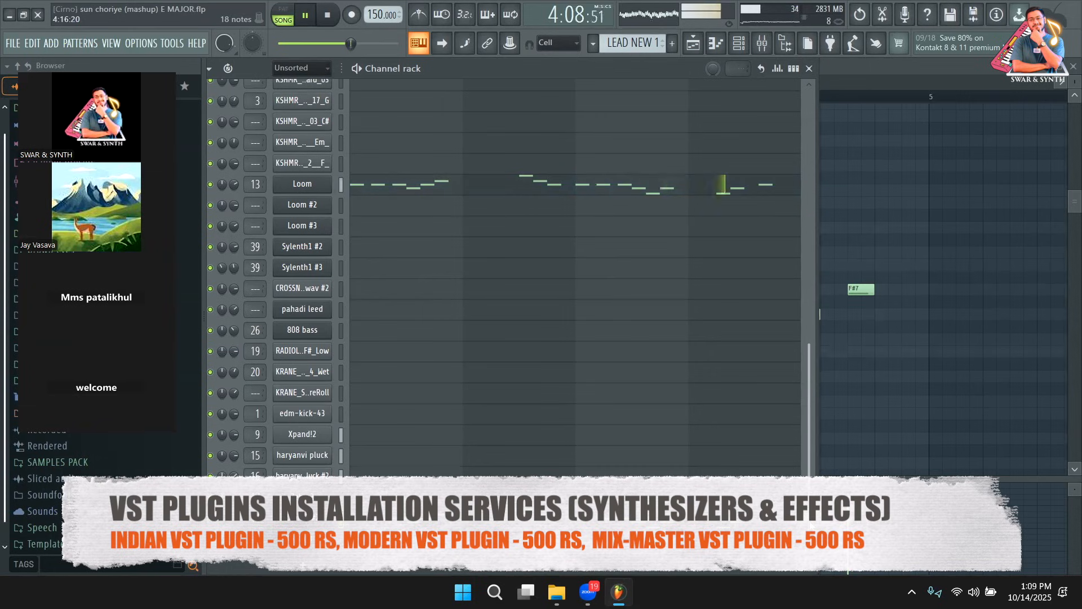
Return to the playlist, look over the tracks around bars 154 to 186 and set the playback position to bar 168
{"action": "left_click", "coordinate": [693, 43]}
{"action": "left_click_drag", "start_coordinate": [768, 82], "coordinate": [798, 83]}
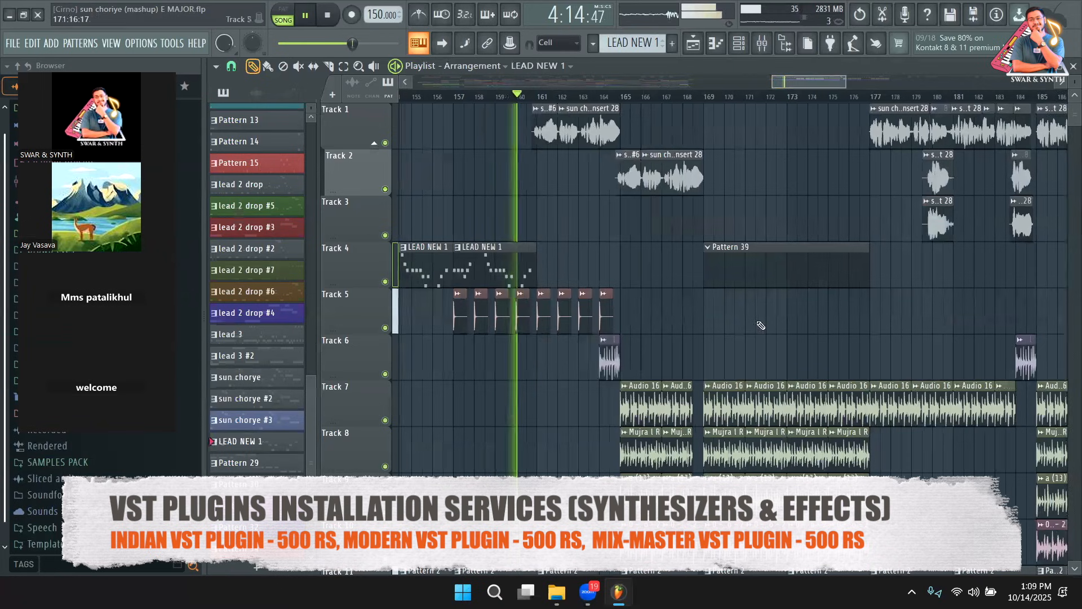
{"action": "scroll", "coordinate": [760, 325], "scroll_direction": "down", "scroll_amount": 3}
{"action": "scroll", "coordinate": [640, 368], "scroll_direction": "up", "scroll_amount": 1}
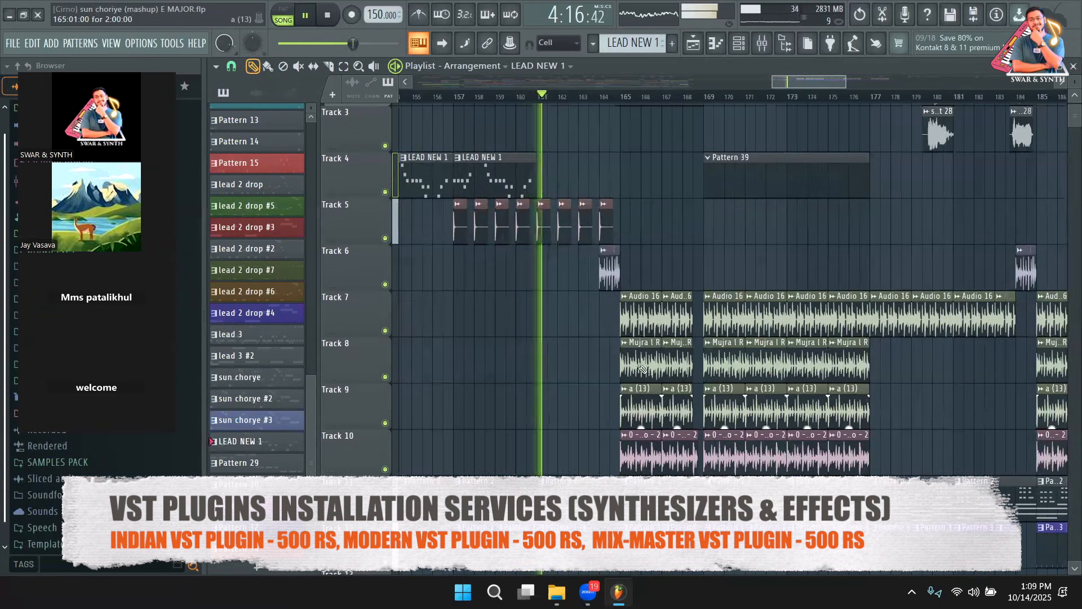
{"action": "scroll", "coordinate": [640, 368], "scroll_direction": "up", "scroll_amount": 2}
{"action": "key", "text": "space"}
{"action": "left_click", "coordinate": [692, 95]}
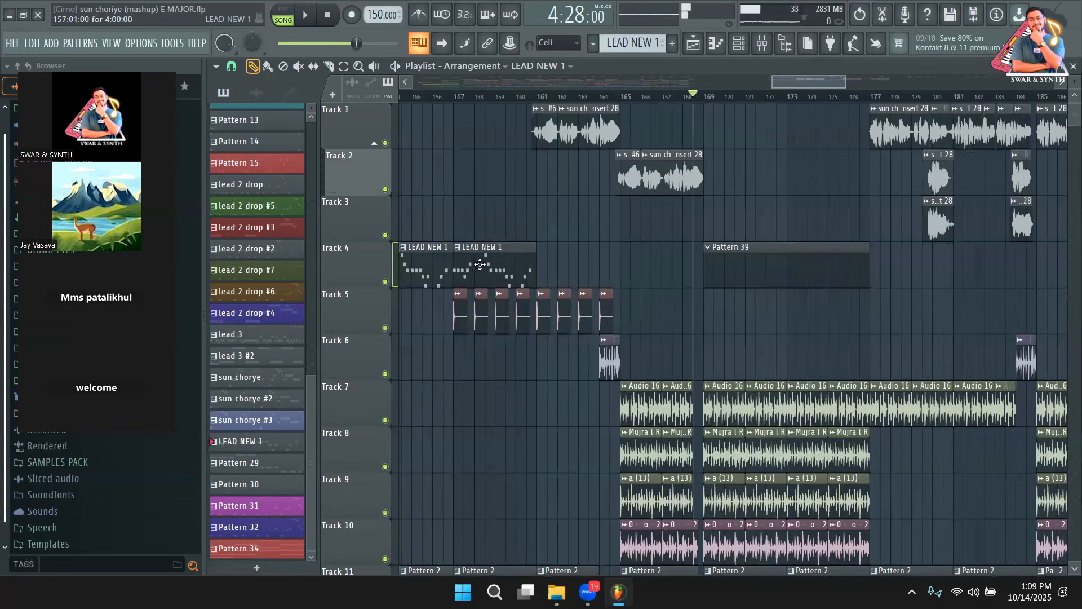
{"action": "left_click_drag", "start_coordinate": [731, 99], "coordinate": [683, 97]}
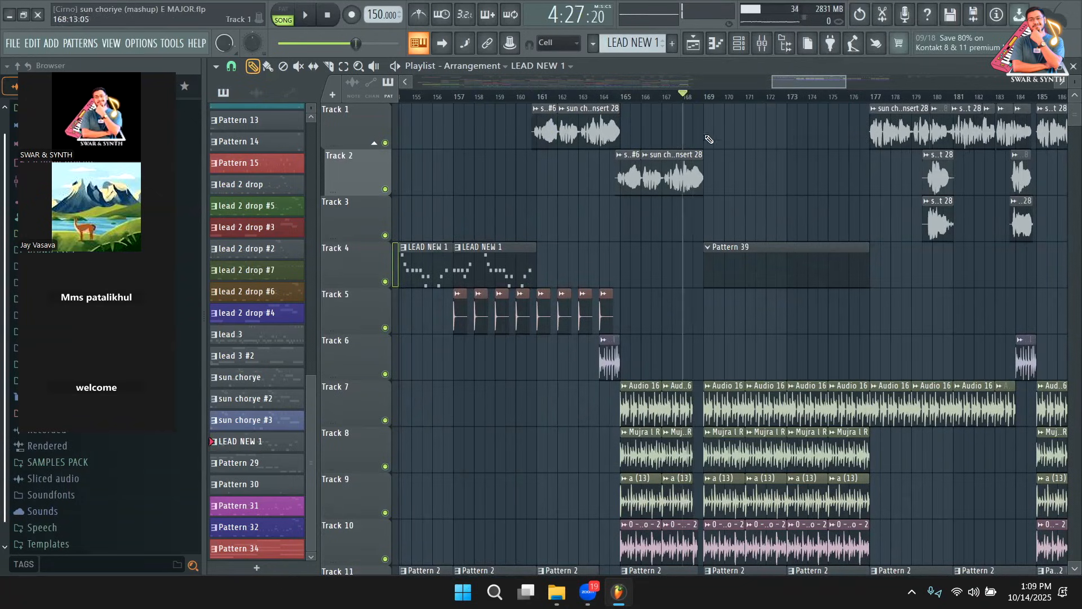
Create a new pattern named "lead new" and return to the playlist
{"action": "left_click", "coordinate": [738, 43]}
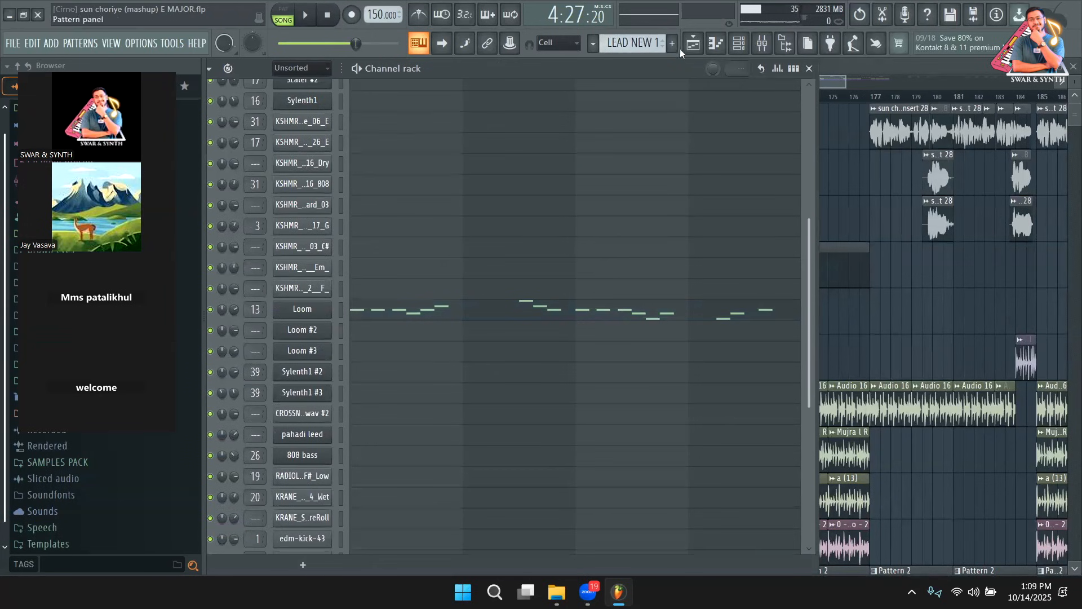
{"action": "left_click", "coordinate": [673, 44]}
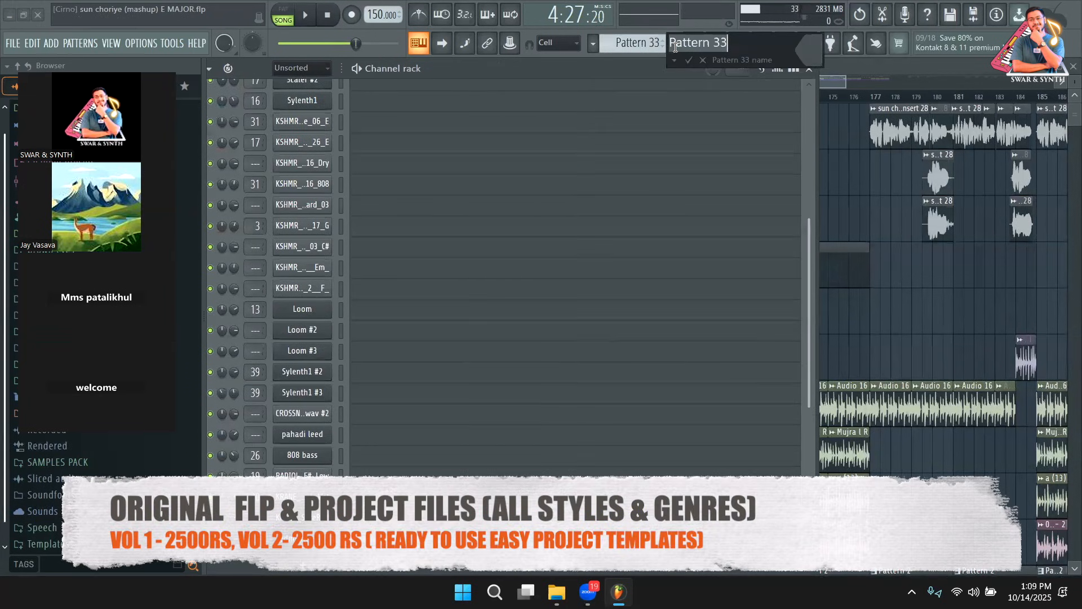
{"action": "type", "text": "lead new"}
{"action": "key", "text": "Return"}
{"action": "key", "text": "F5"}
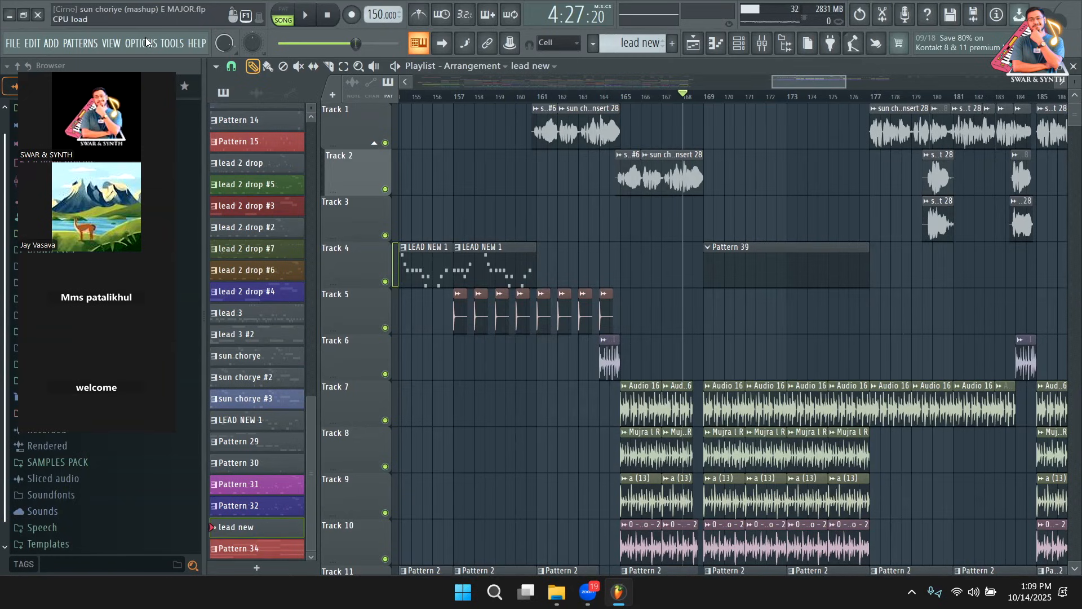
Check the MIDI input and output devices, then review the recording filter and quantize options
{"action": "key", "text": "F10"}
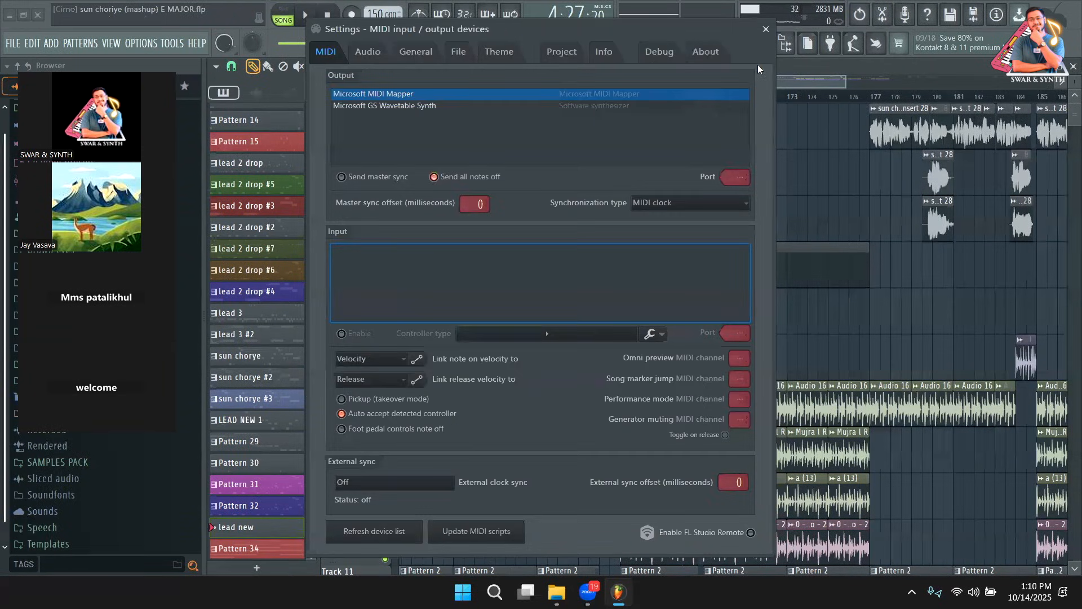
{"action": "key", "text": "F10"}
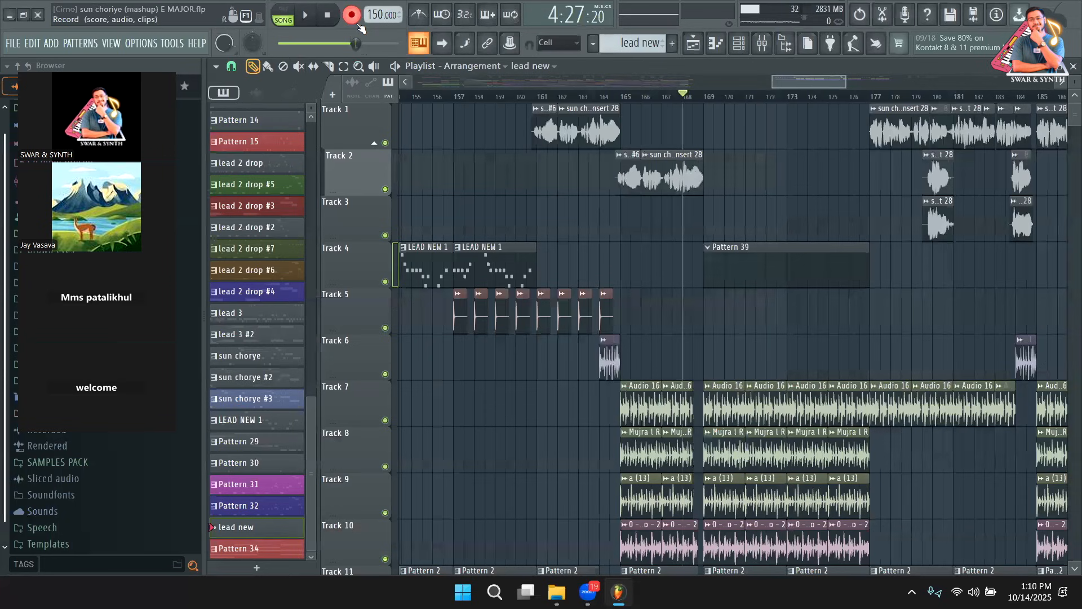
{"action": "right_click", "coordinate": [355, 18]}
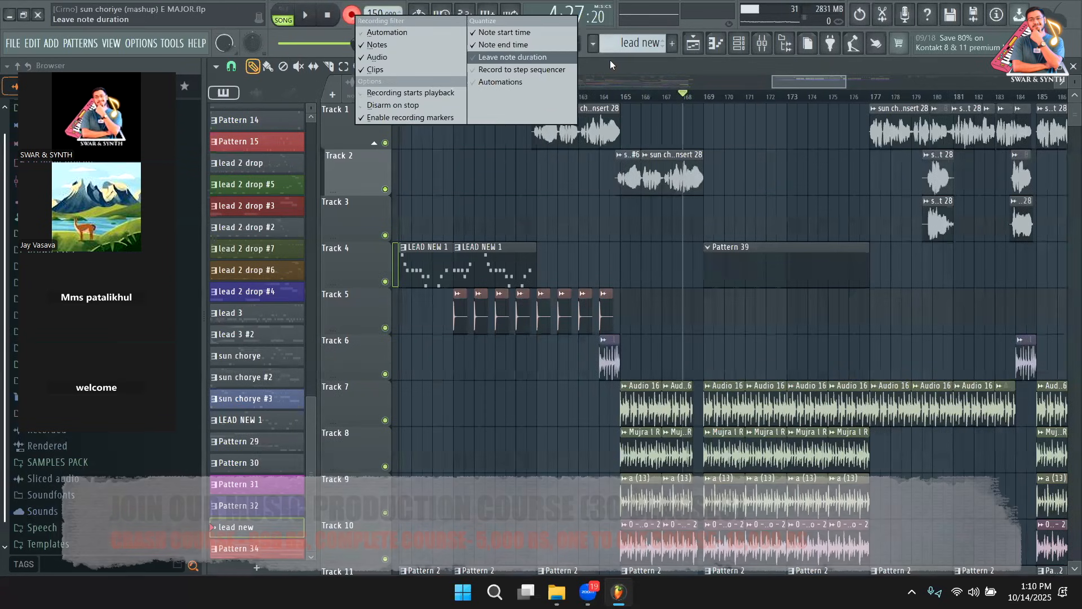
{"action": "left_click", "coordinate": [610, 60]}
Set the global snap to Line and bring up the Kontakt 8 channel for playing the lead, returning to the playlist
{"action": "left_click", "coordinate": [556, 42]}
{"action": "left_click", "coordinate": [558, 57]}
{"action": "left_click_drag", "start_coordinate": [845, 81], "coordinate": [797, 79]}
{"action": "left_click", "coordinate": [738, 43]}
{"action": "scroll", "coordinate": [379, 430], "scroll_direction": "down", "scroll_amount": 3}
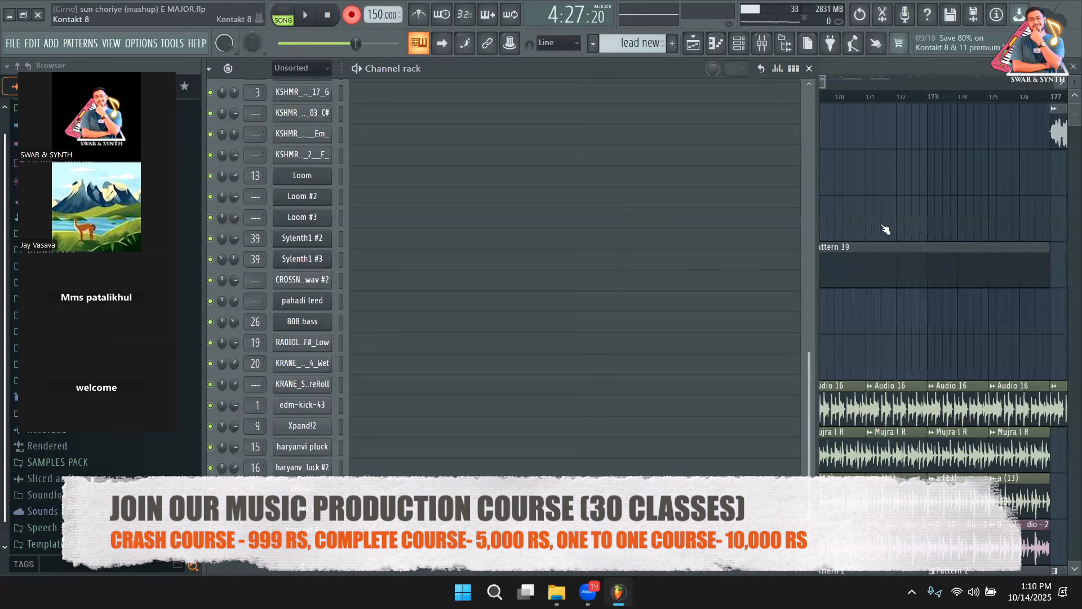
{"action": "left_click", "coordinate": [809, 68]}
{"action": "left_click", "coordinate": [872, 68]}
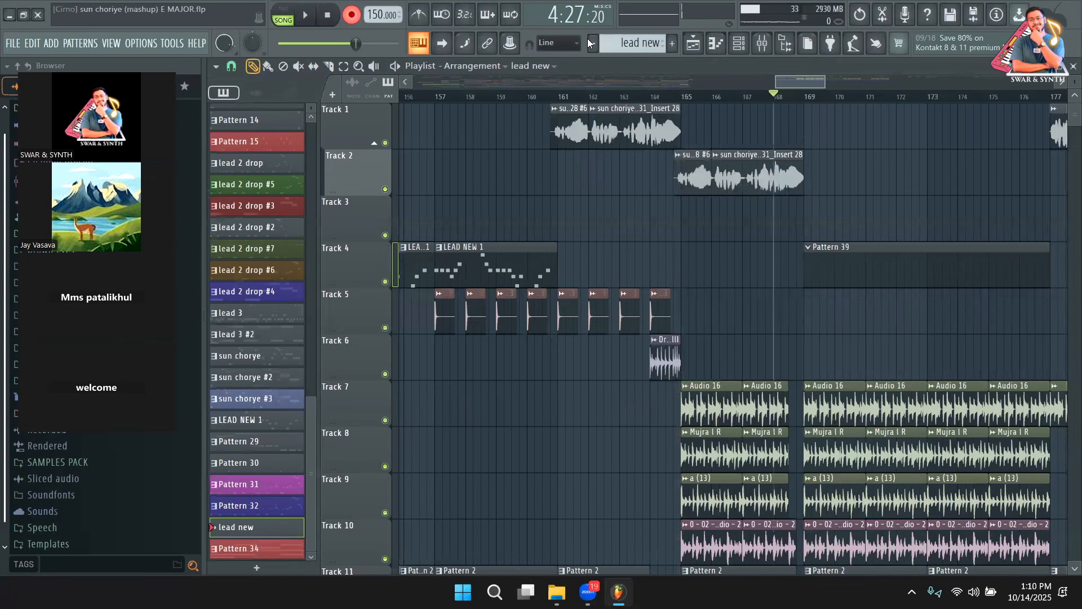
Rehearse the Kontakt 8 lead live over the arrangement, restarting playback from bar 168 for each run
{"action": "key", "text": "space"}
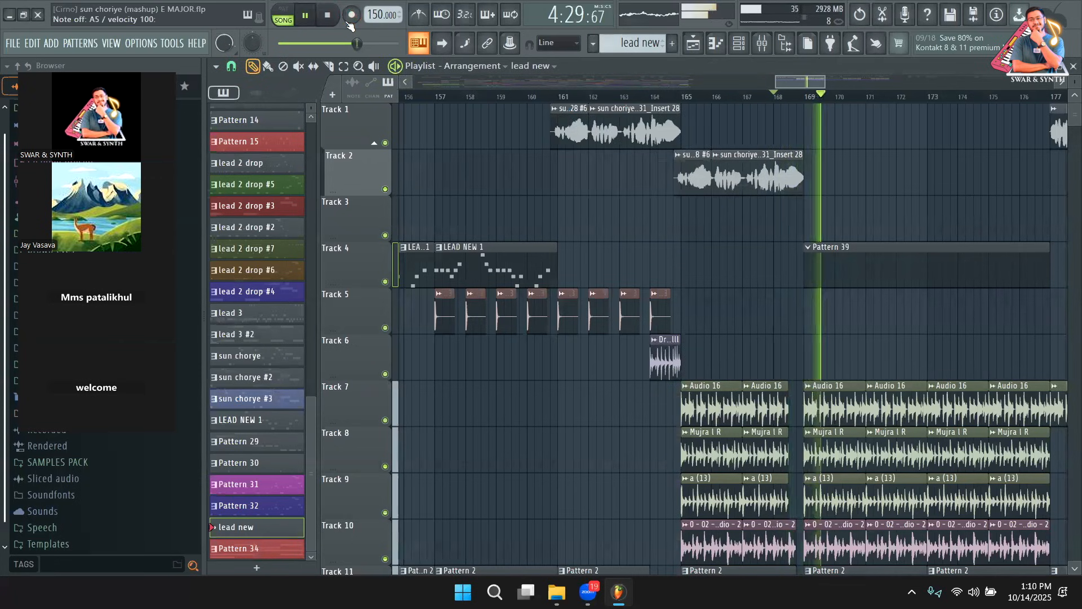
{"action": "key", "text": "space"}
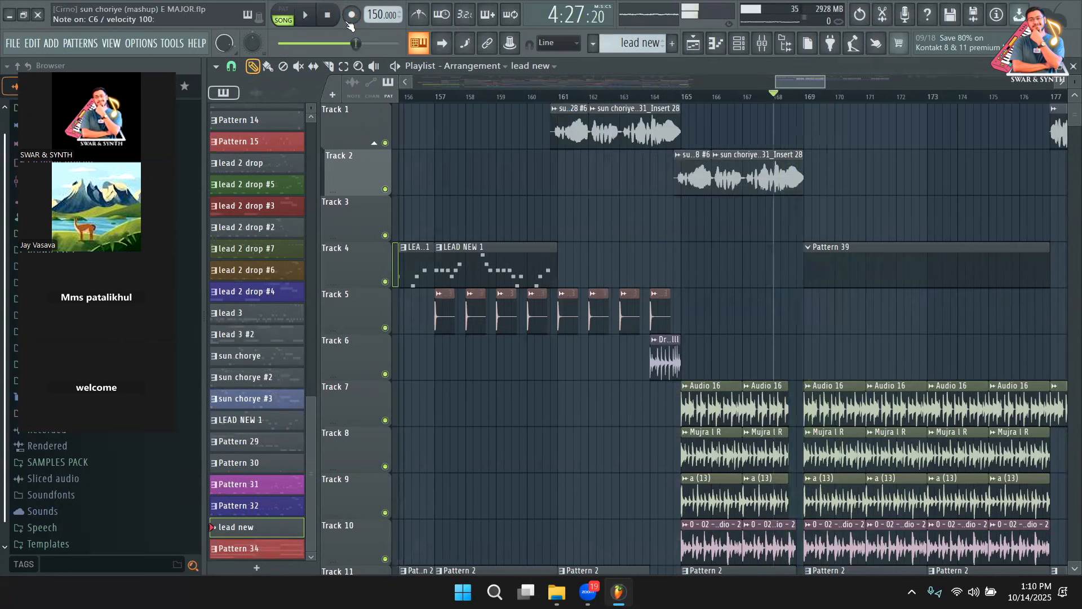
{"action": "key", "text": "space"}
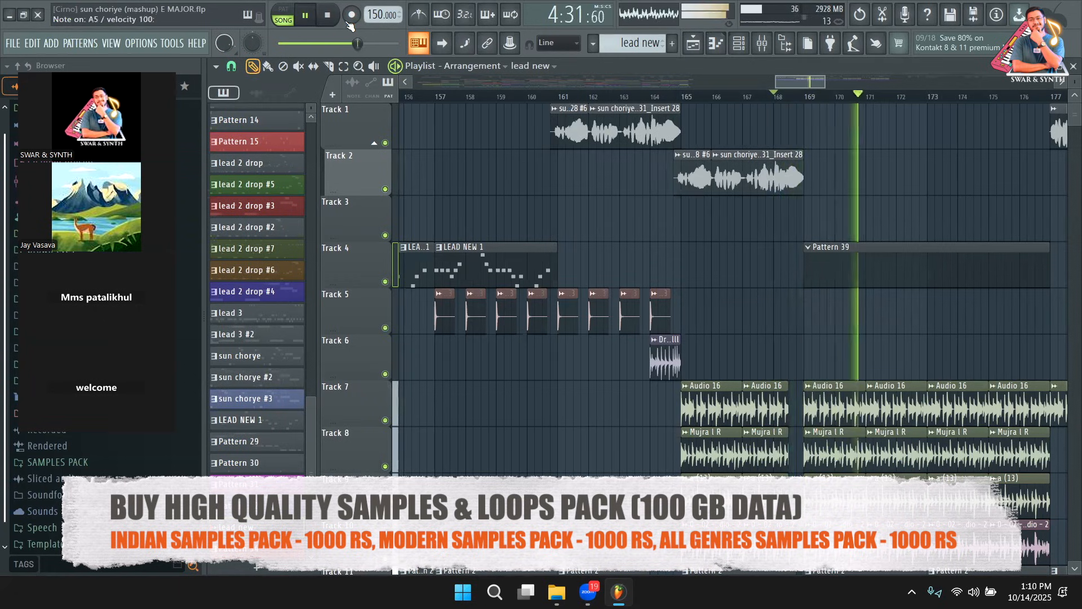
{"action": "key", "text": "space"}
{"action": "key", "text": "space"}
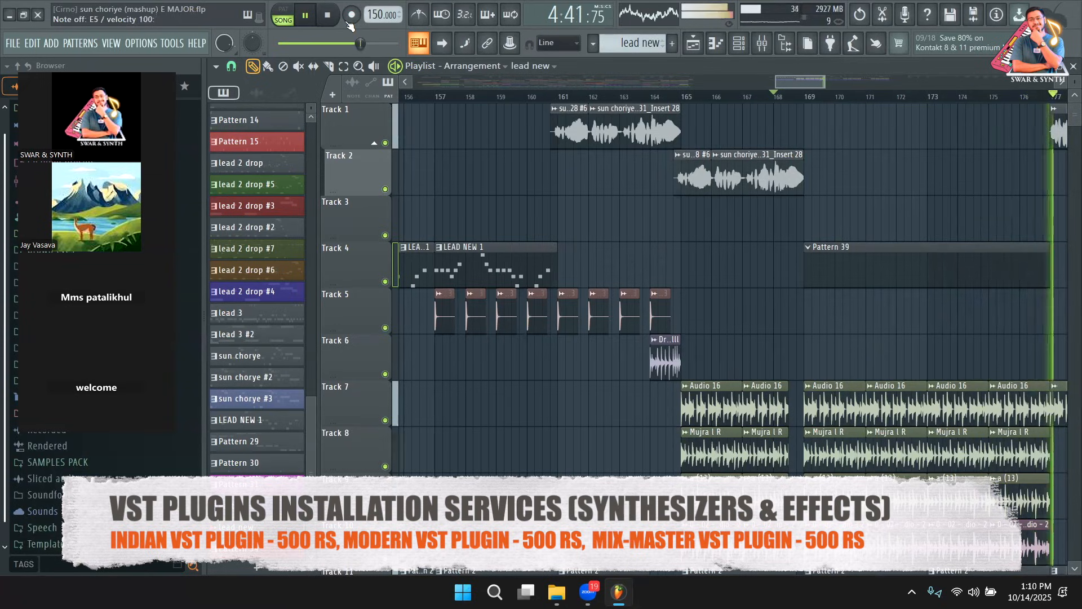
{"action": "key", "text": "space"}
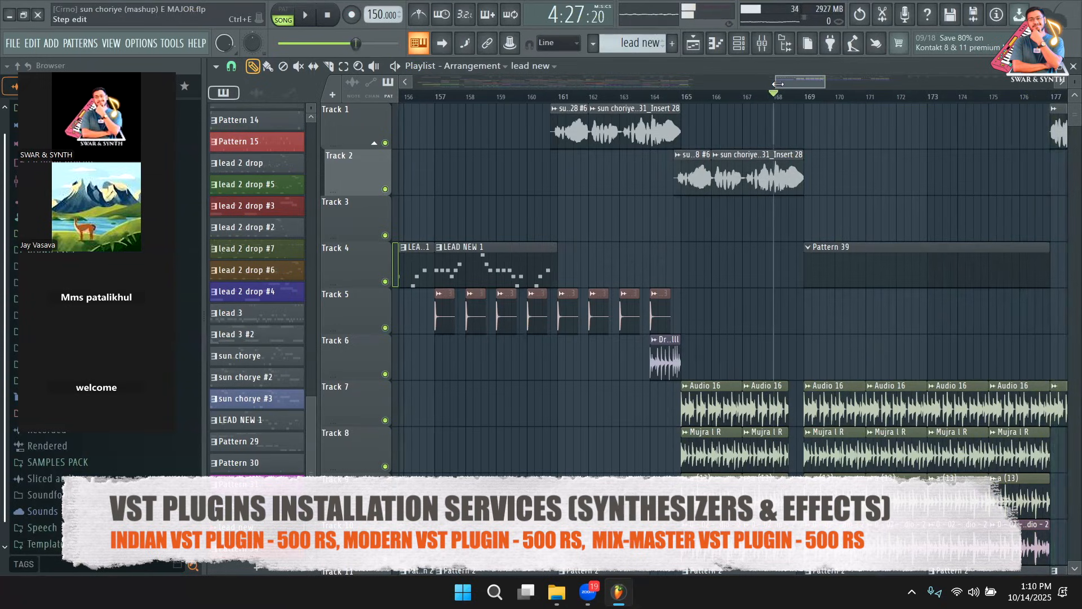
Look over the mixer tracks from Master and Insert 1 up to the vocal and chorua inserts, then return to the playlist
{"action": "scroll", "coordinate": [800, 84], "scroll_direction": "right", "scroll_amount": 3}
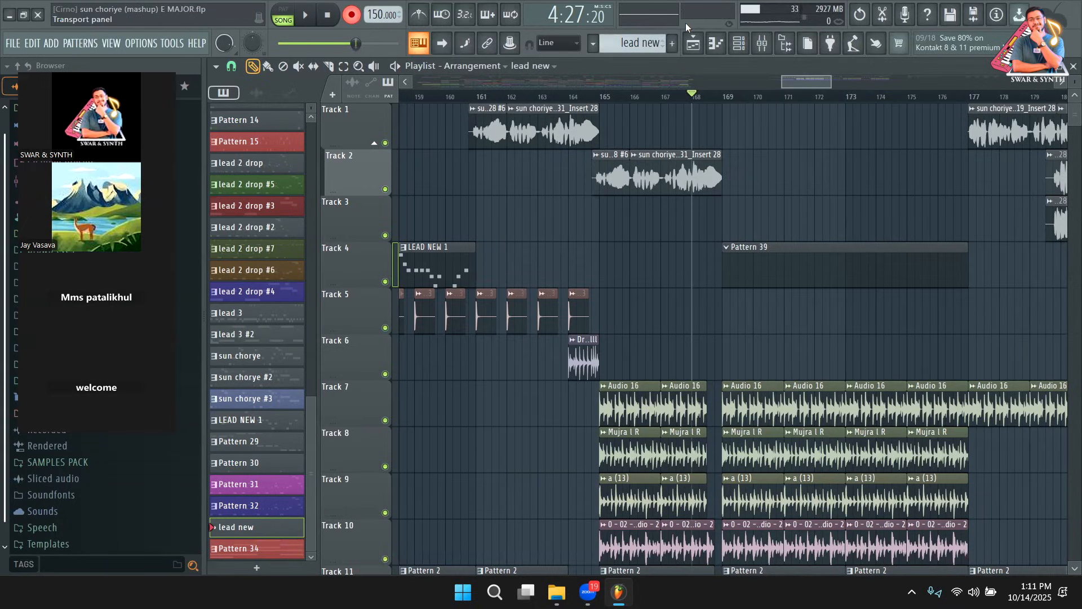
{"action": "left_click", "coordinate": [764, 45]}
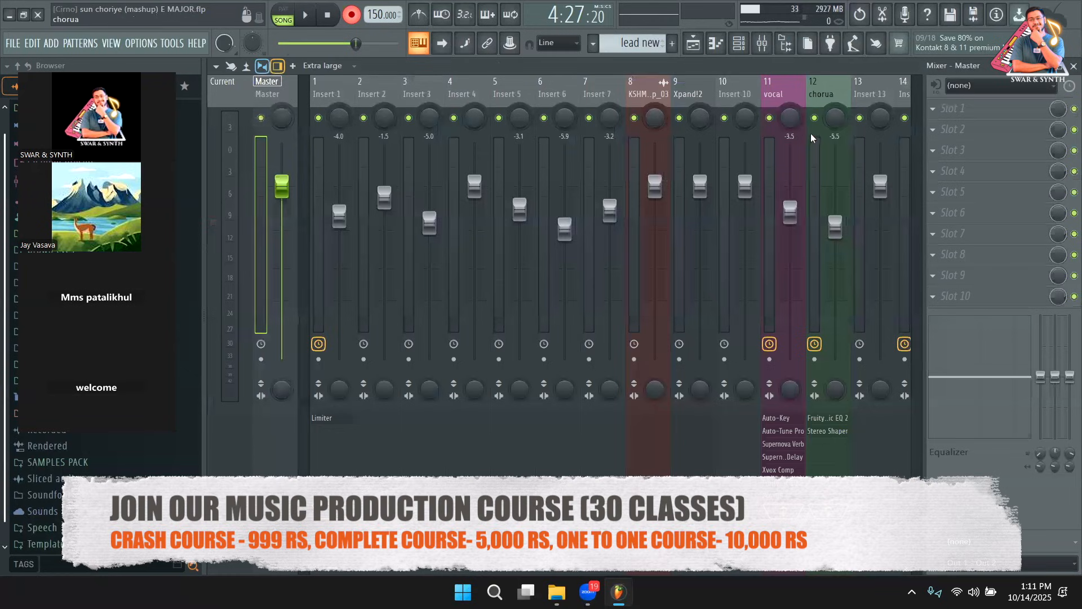
{"action": "scroll", "coordinate": [438, 149], "scroll_direction": "down", "scroll_amount": 20}
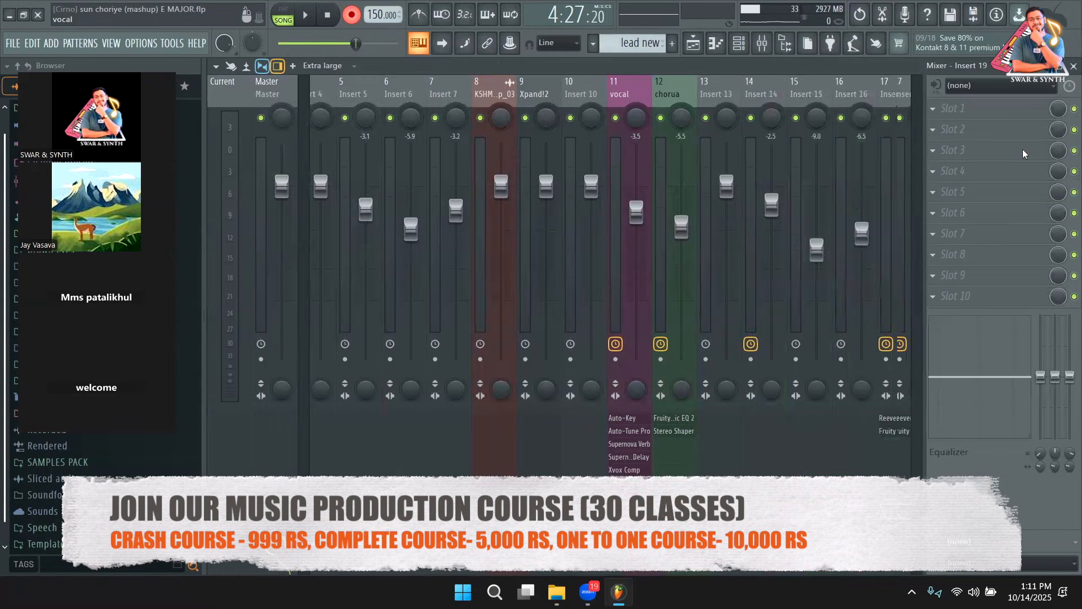
{"action": "scroll", "coordinate": [438, 145], "scroll_direction": "up", "scroll_amount": 19}
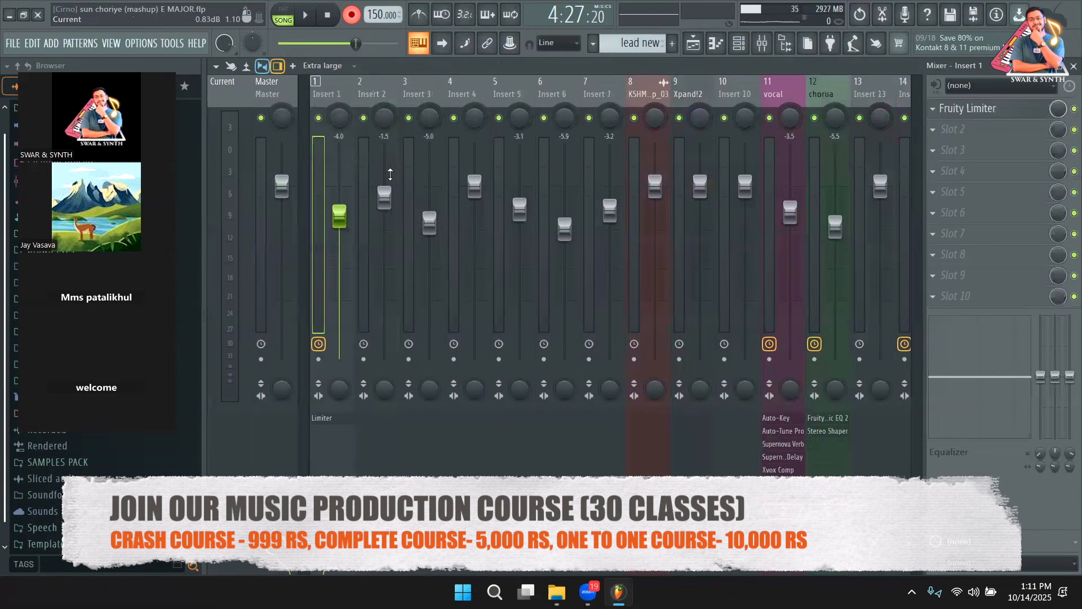
{"action": "left_click", "coordinate": [695, 50]}
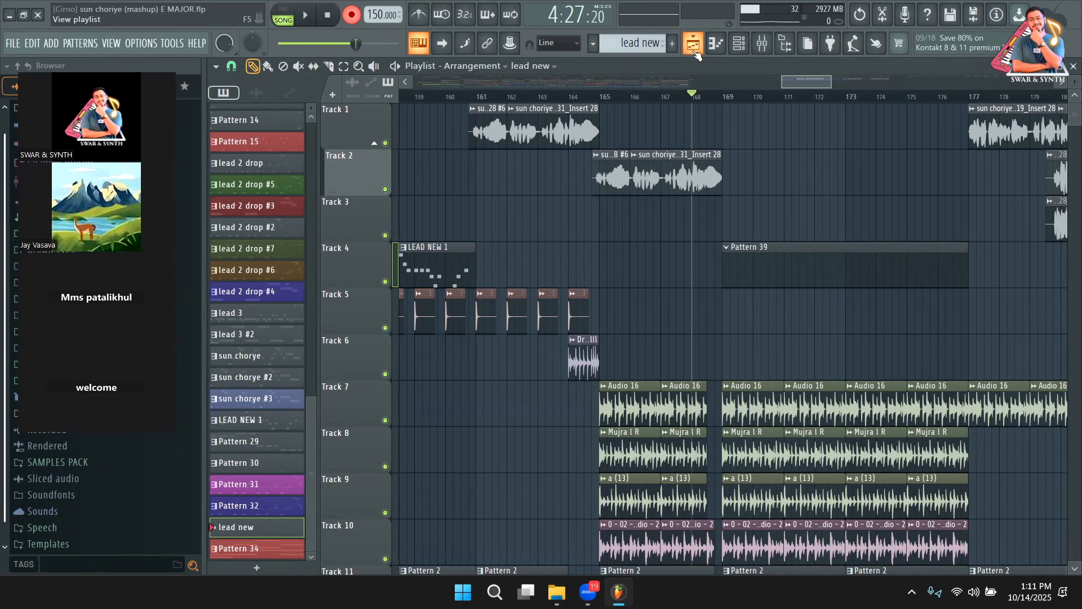
Try out lead notes on the Kontakt 8 channel, check its loaded instruments and go back to the playlist
{"action": "key", "text": "space"}
{"action": "key", "text": "space"}
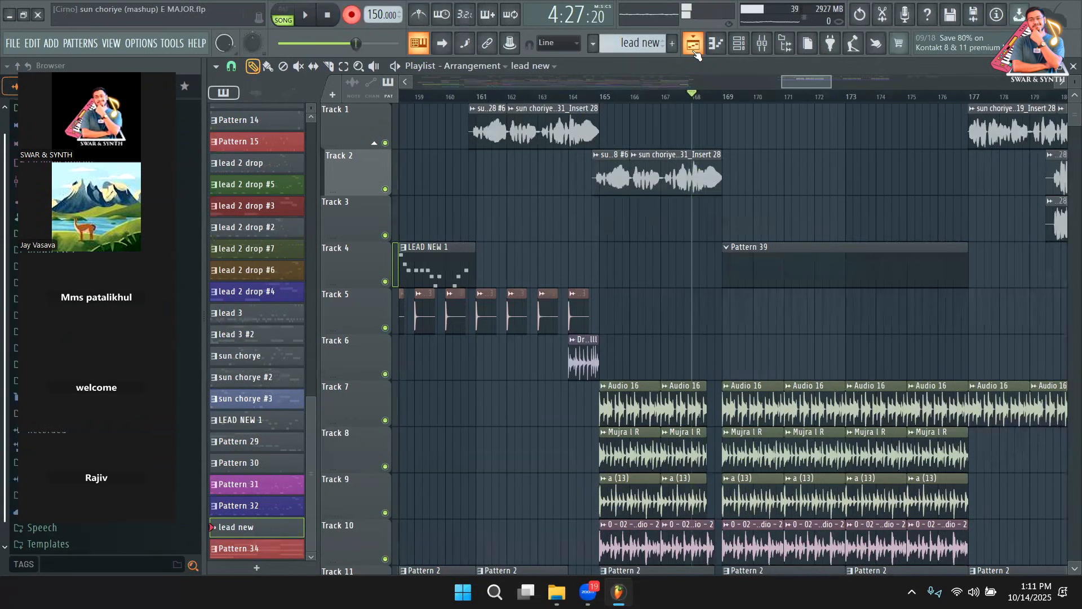
{"action": "key", "text": "6"}
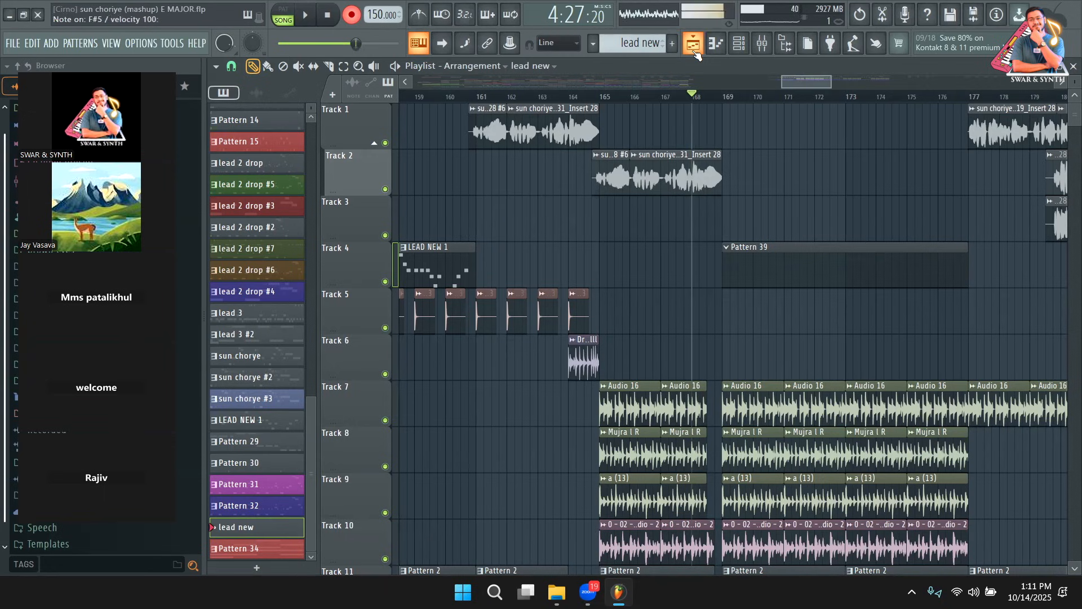
{"action": "key", "text": "e"}
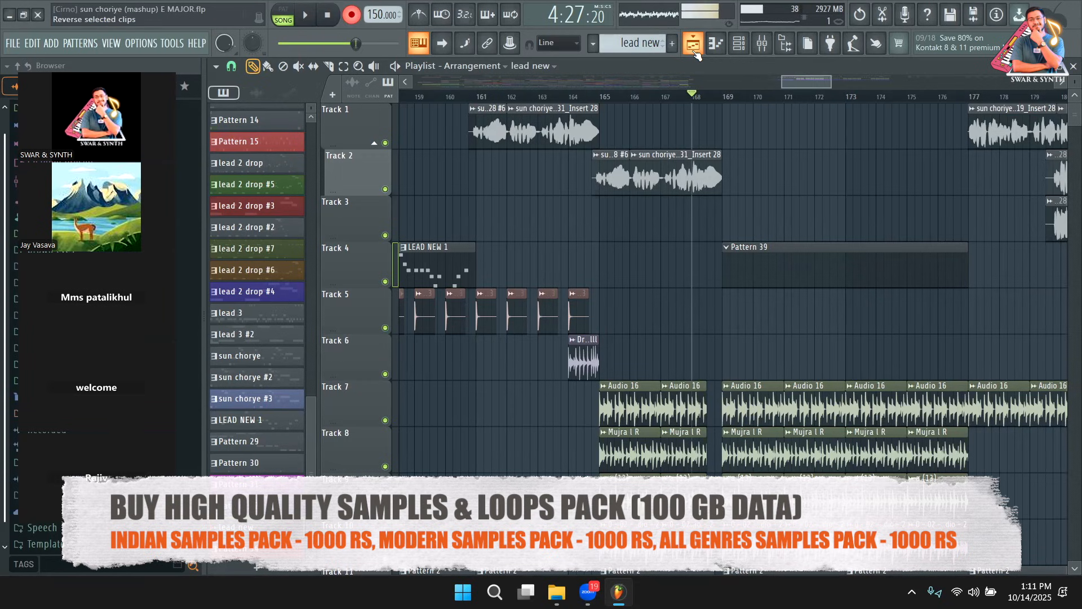
{"action": "left_click", "coordinate": [695, 49]}
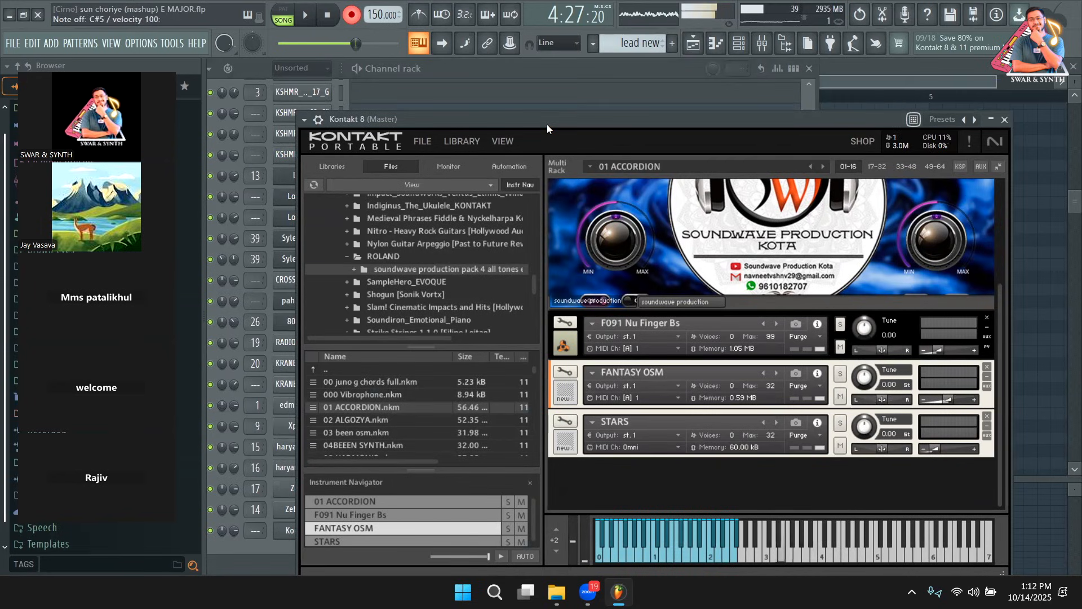
{"action": "left_click", "coordinate": [695, 45]}
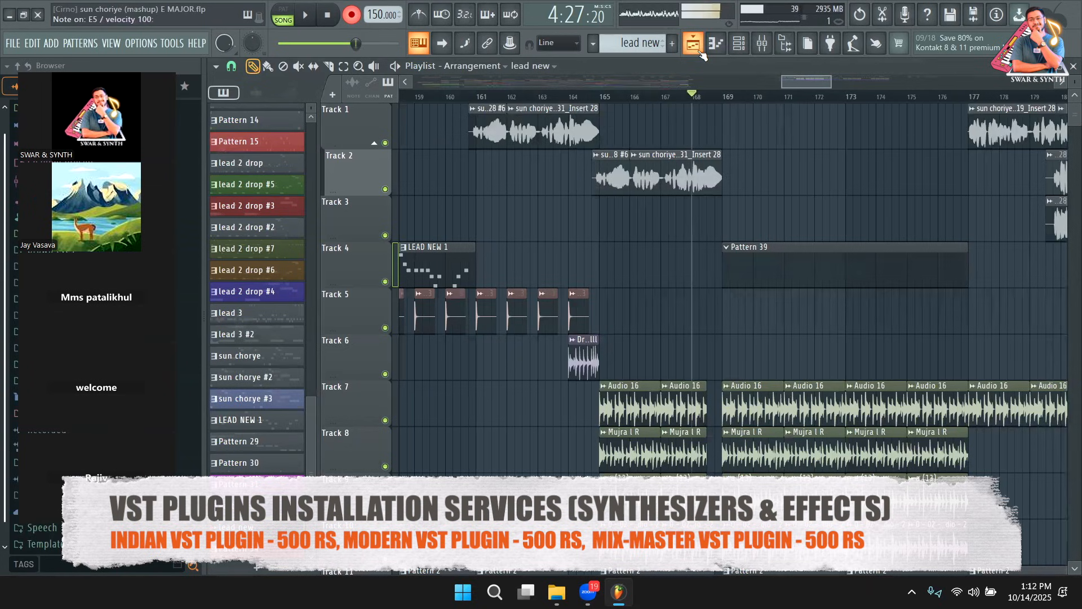
Record the Kontakt 8 lead live into the lead new pattern from bar 168 and open the take in the piano roll
{"action": "key", "text": "space"}
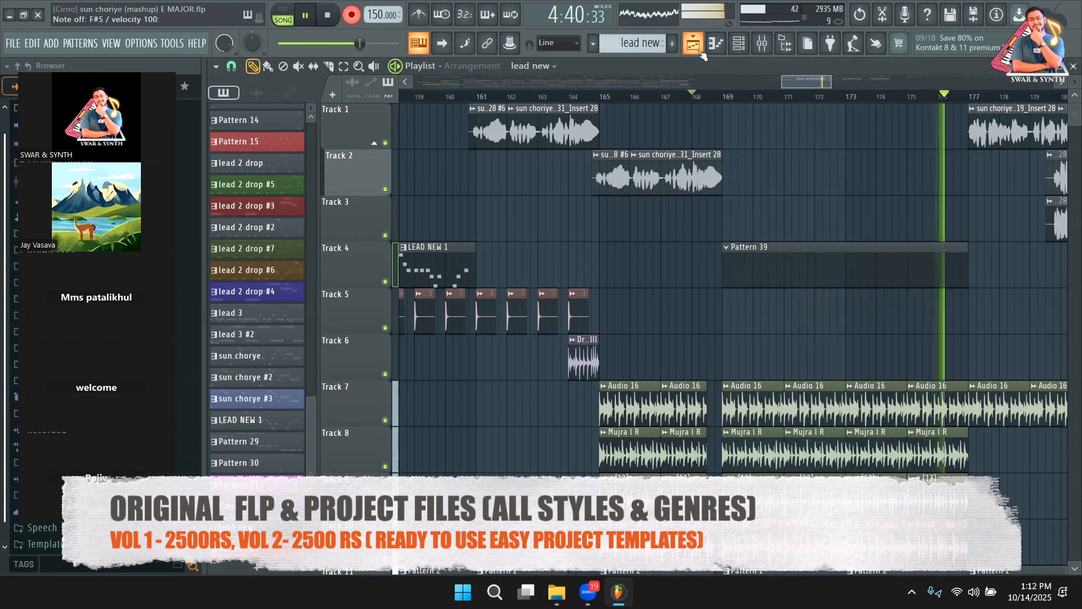
{"action": "key", "text": "space"}
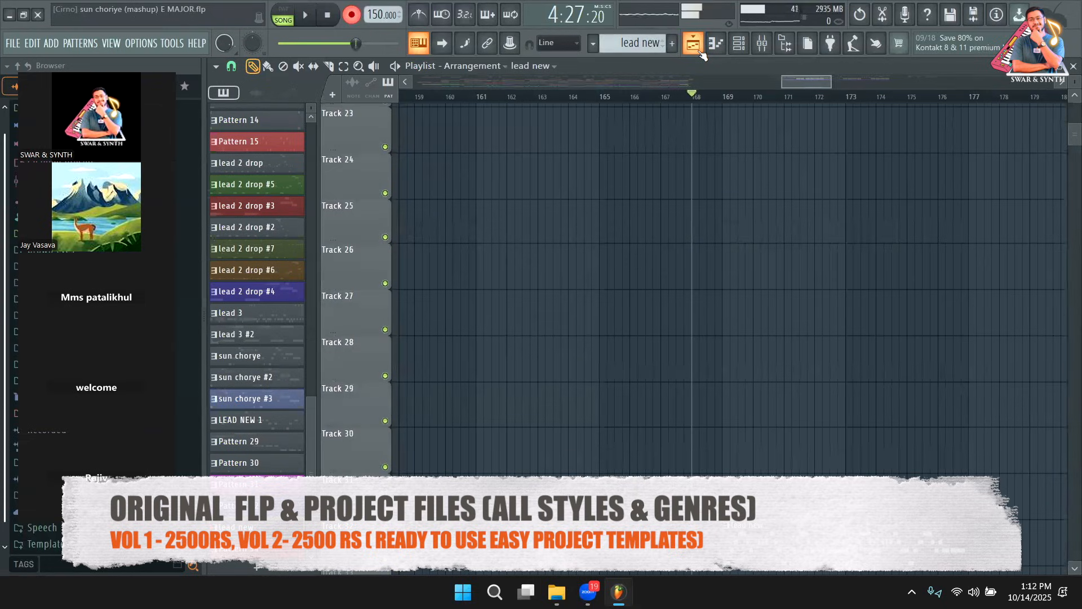
{"action": "scroll", "coordinate": [757, 468], "scroll_direction": "down", "scroll_amount": 1}
{"action": "key", "text": "F7"}
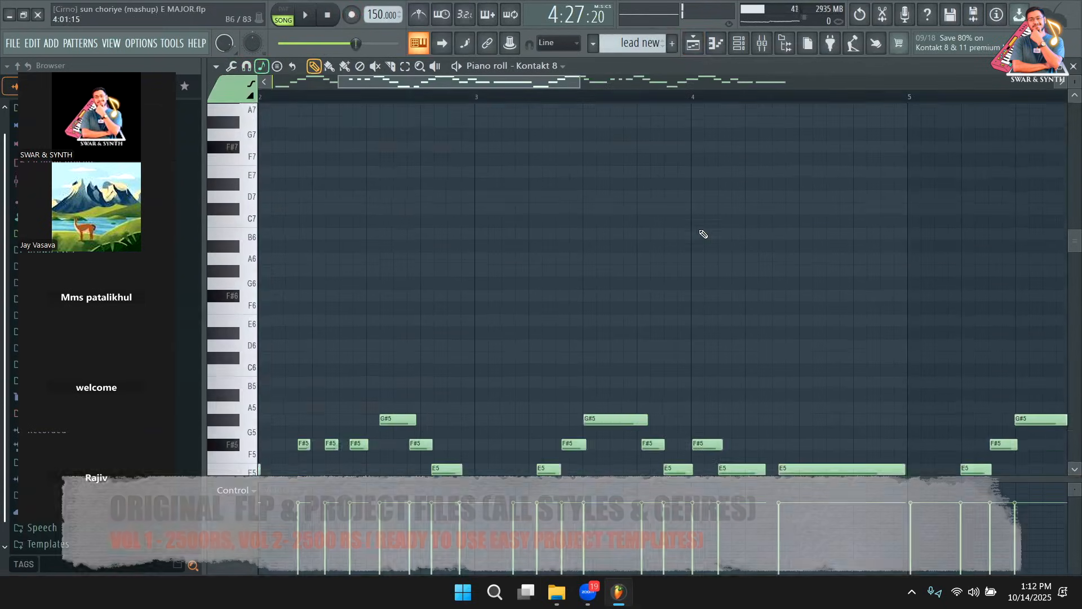
Quantize the recorded Kontakt 8 lead notes to the grid
{"action": "left_click_drag", "start_coordinate": [580, 82], "coordinate": [802, 97]}
{"action": "scroll", "coordinate": [720, 164], "scroll_direction": "up", "scroll_amount": 2}
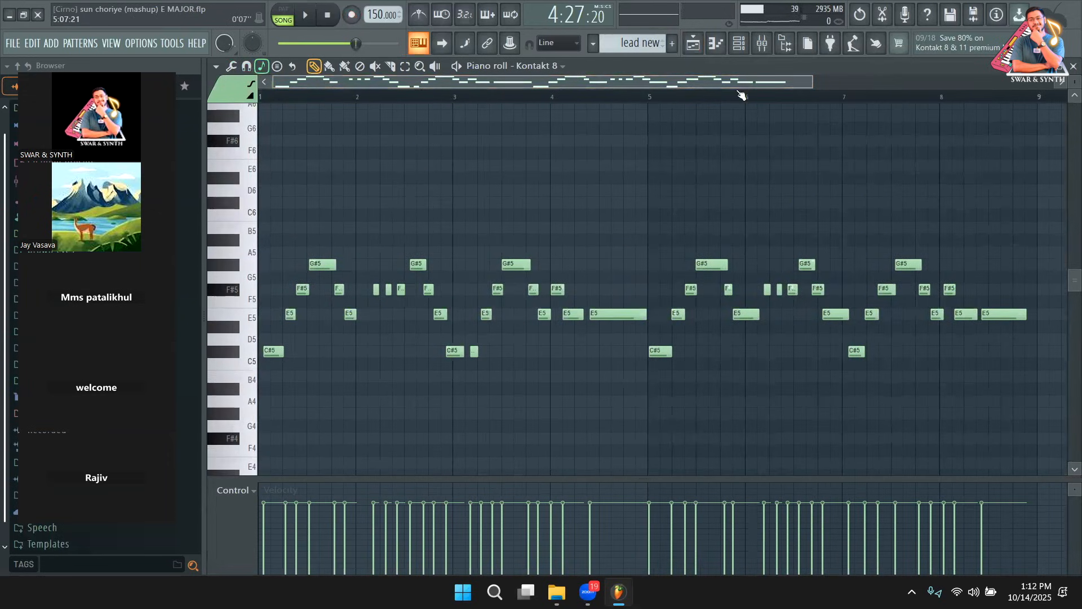
{"action": "left_click_drag", "start_coordinate": [809, 77], "coordinate": [544, 79]}
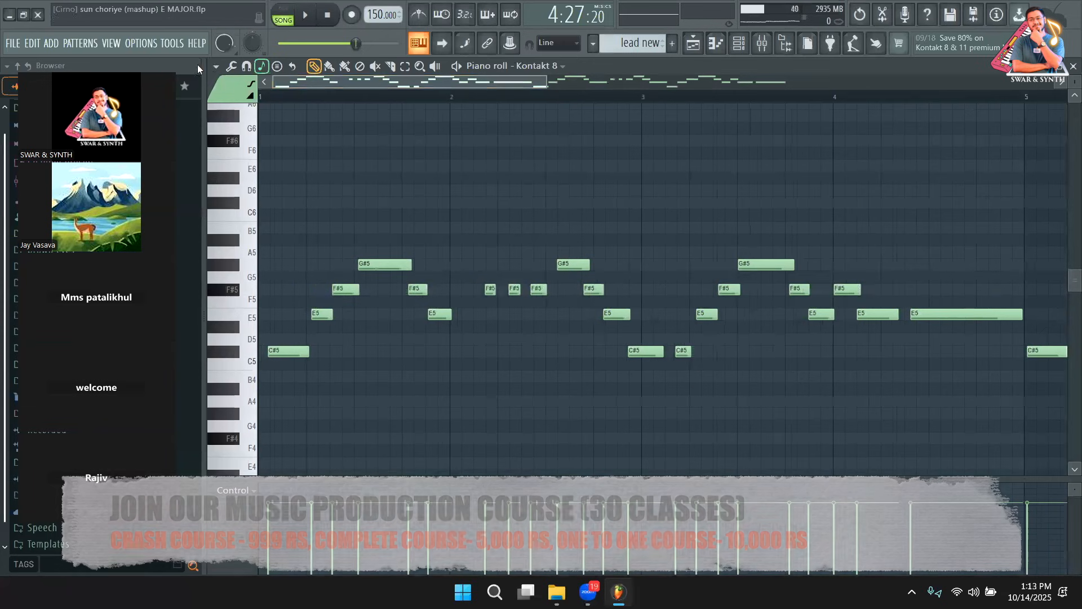
{"action": "left_click", "coordinate": [231, 66]}
{"action": "left_click", "coordinate": [259, 151]}
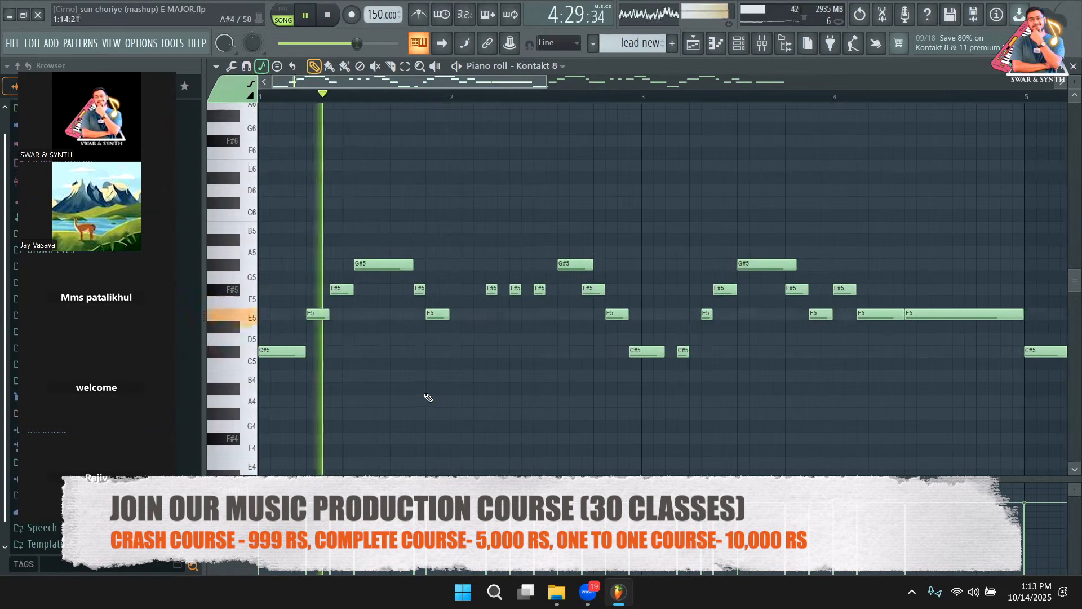
Shorten the long G#5 in bar 1, start the following F#5 right at its end and play back the change
{"action": "key", "text": "space"}
{"action": "left_click_drag", "start_coordinate": [412, 266], "coordinate": [404, 270]}
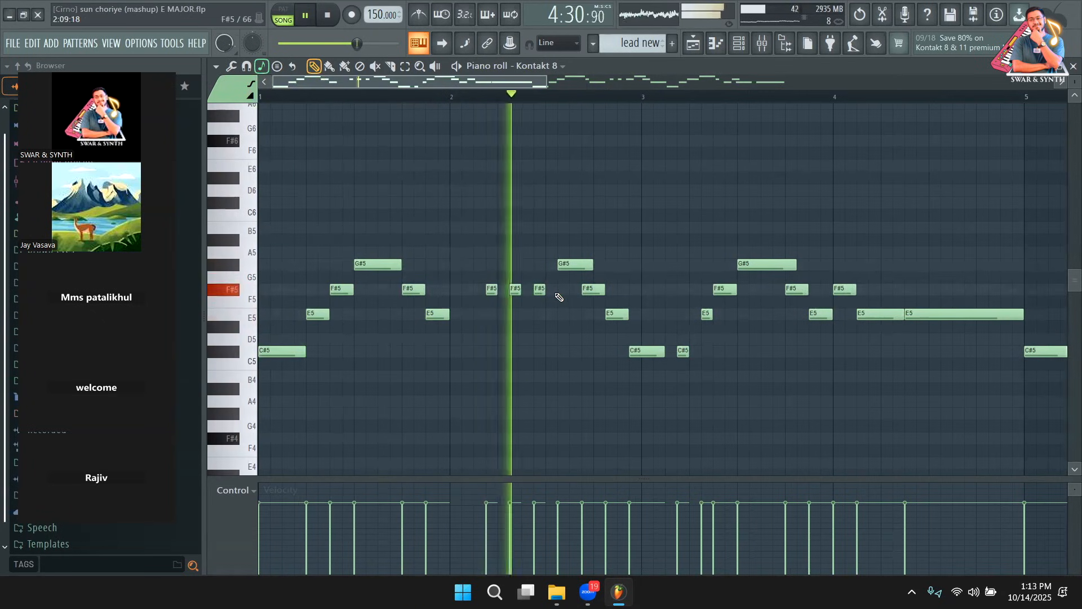
{"action": "key", "text": "space"}
{"action": "key", "text": "space"}
Move the closing G#5, F#5, E5 and C#5 of bar 2 earlier, trimming the G#5 and C#5 into an even run
{"action": "left_click_drag", "start_coordinate": [573, 267], "coordinate": [581, 289]}
{"action": "left_click", "coordinate": [593, 297]}
{"action": "left_click_drag", "start_coordinate": [619, 314], "coordinate": [607, 313]}
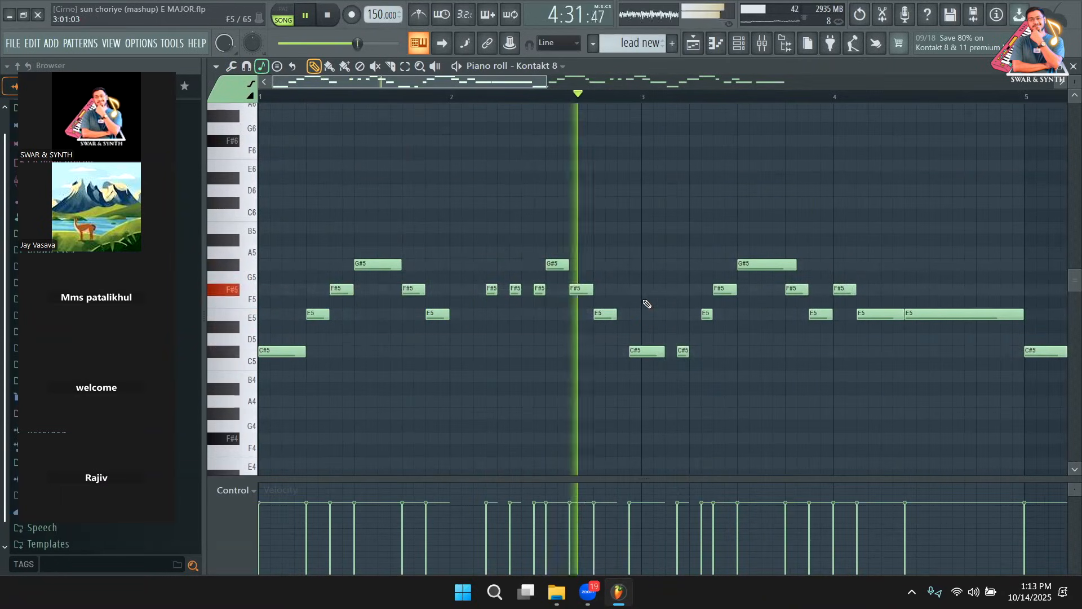
{"action": "key", "text": "space"}
{"action": "left_click_drag", "start_coordinate": [645, 352], "coordinate": [632, 352]}
{"action": "key", "text": "space"}
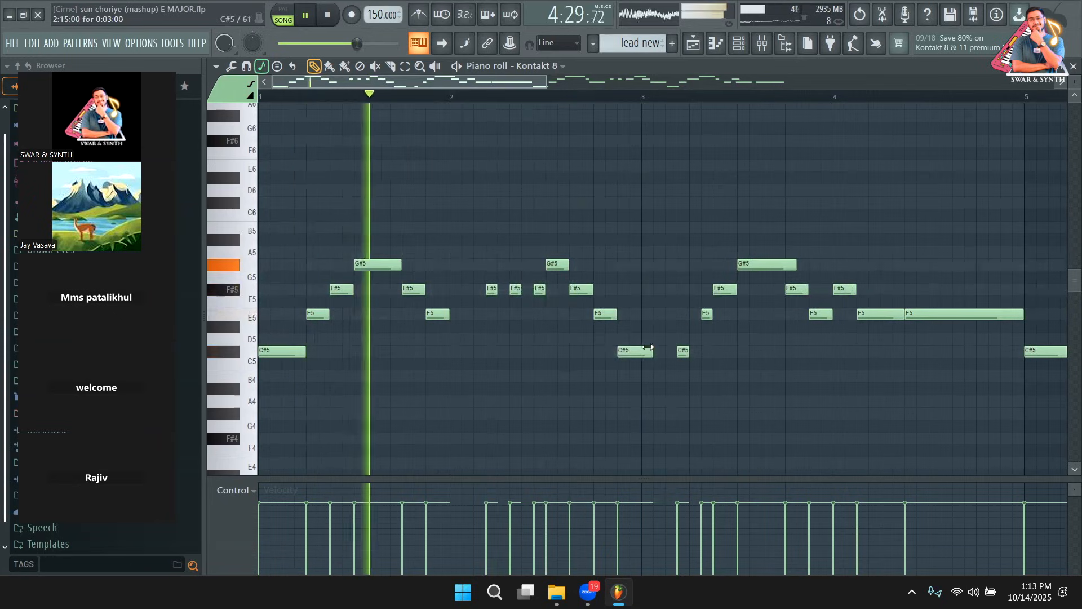
{"action": "key", "text": "space"}
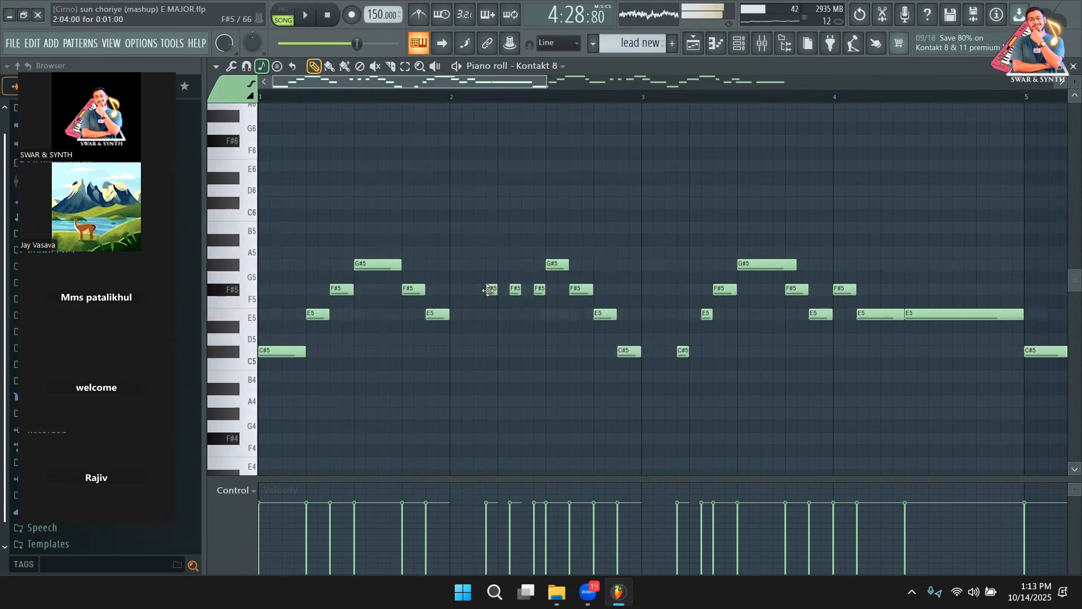
Shift the three short F#5 notes in bar 2 earlier and lengthen the short C#5 in bar 3 with an earlier start
{"action": "mouse_move", "coordinate": [513, 290]}
{"action": "left_mouse_down"}
{"action": "mouse_move", "coordinate": [501, 290]}
{"action": "mouse_move", "coordinate": [525, 290]}
{"action": "left_mouse_up"}
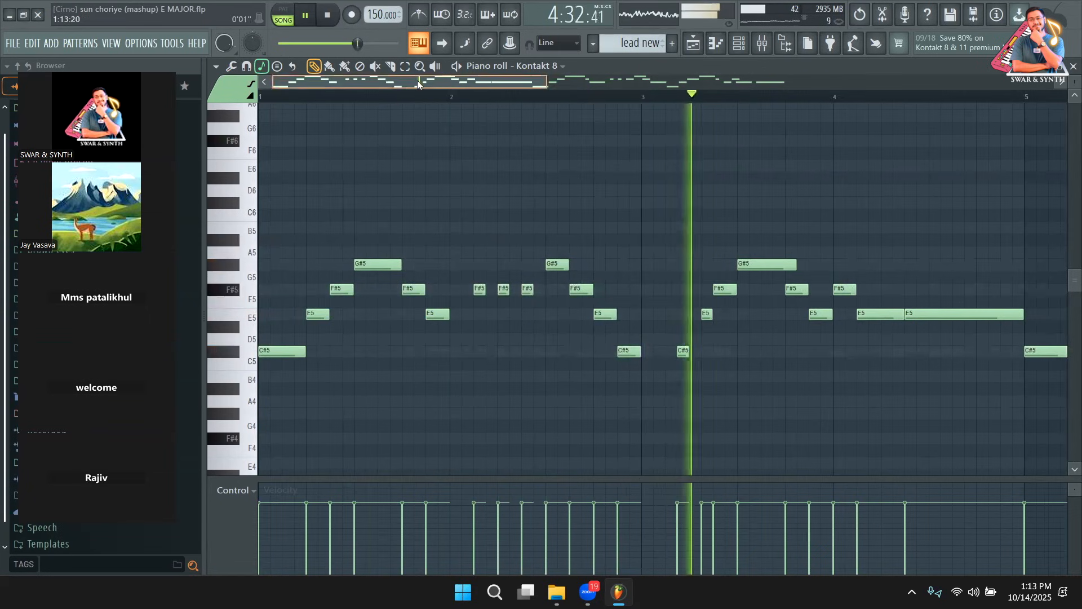
{"action": "key", "text": "space"}
{"action": "left_click_drag", "start_coordinate": [582, 352], "coordinate": [569, 352]}
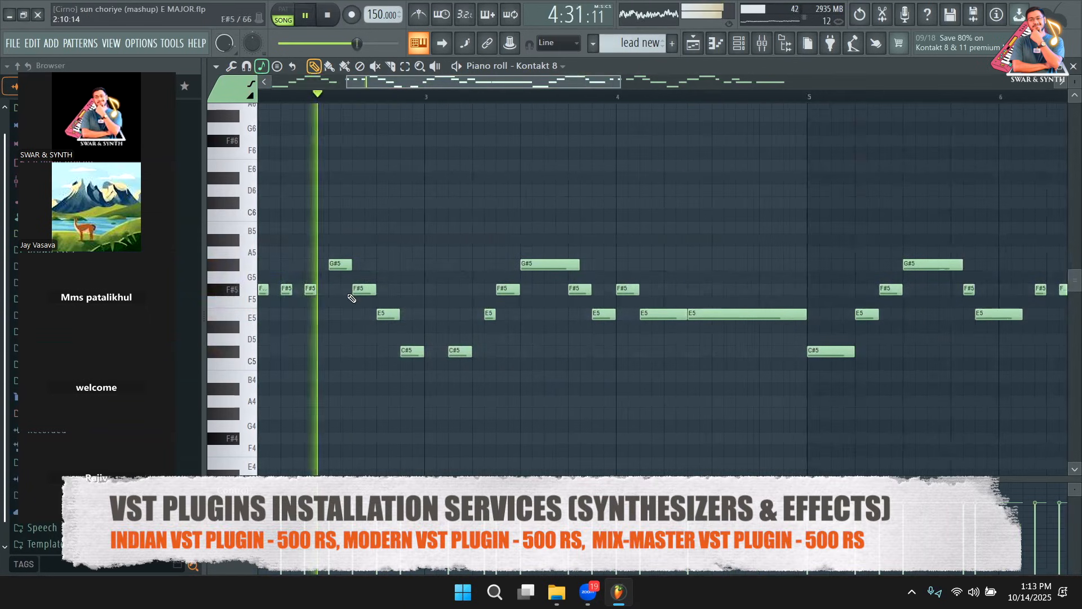
Even out bars 3 and 5 by starting the short E5 earlier, trimming both G#5 notes and lengthening bar 5's short F#5
{"action": "key", "text": "space"}
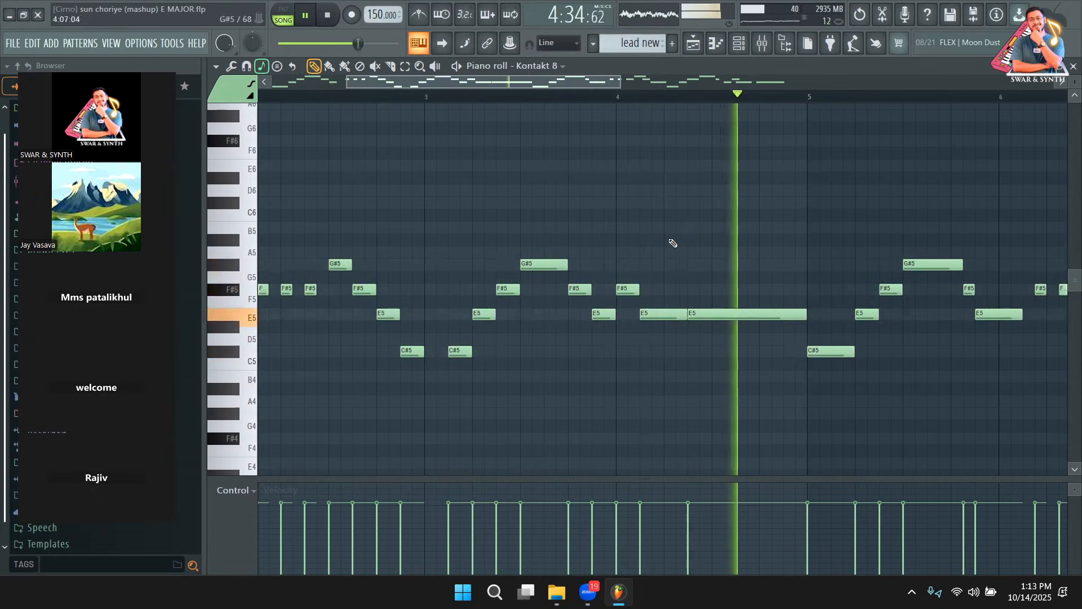
{"action": "left_click_drag", "start_coordinate": [544, 81], "coordinate": [635, 73]}
{"action": "left_click_drag", "start_coordinate": [700, 265], "coordinate": [683, 270]}
{"action": "key", "text": "space"}
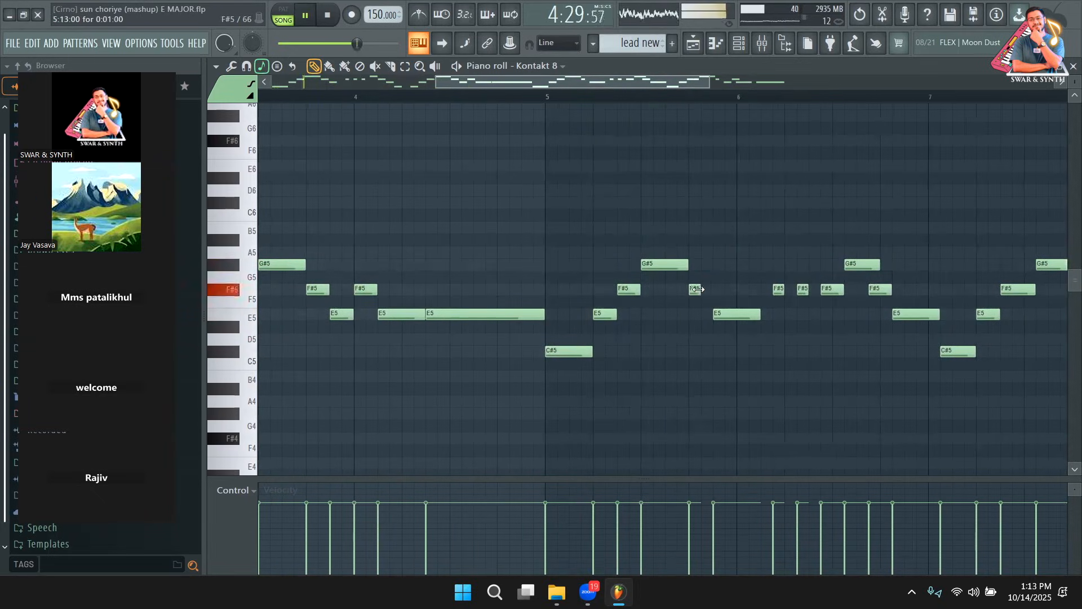
Shift the three F#5 notes in bar 6 one grid step earlier and play them back
{"action": "left_click_drag", "start_coordinate": [456, 79], "coordinate": [608, 95]}
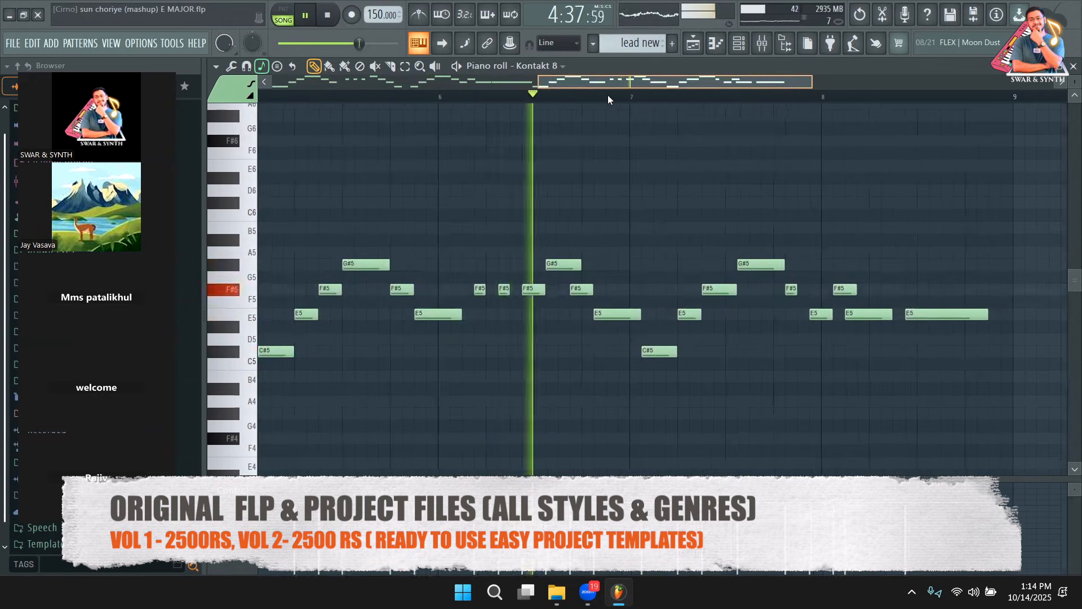
{"action": "key", "text": "space"}
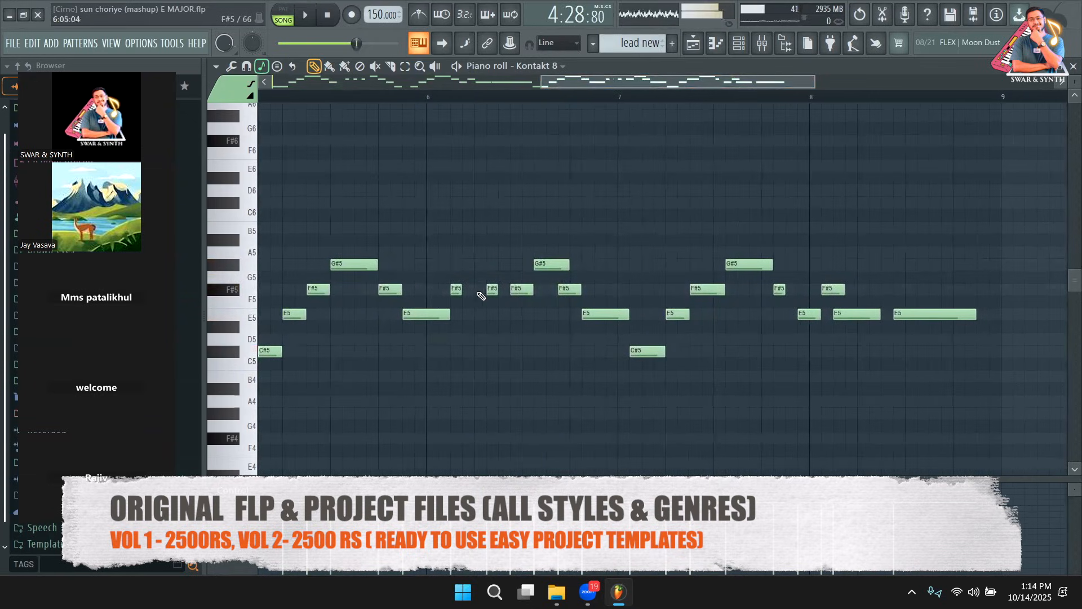
{"action": "left_click", "coordinate": [338, 97]}
{"action": "key", "text": "space"}
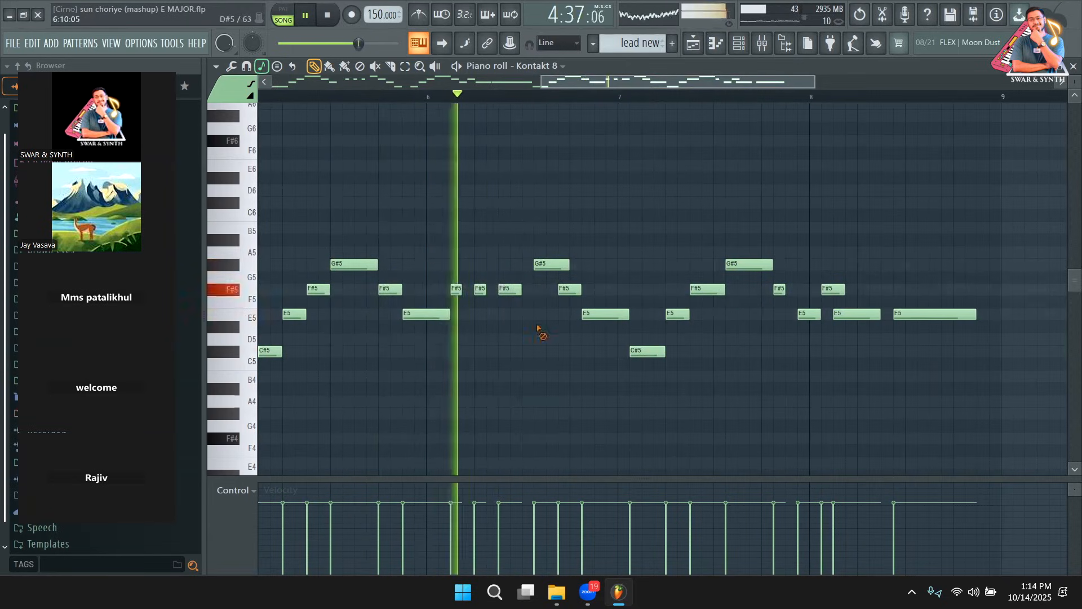
{"action": "key", "text": "space"}
Pull the G#5, F#5, E5 and C#5 closing bar 6 into an earlier, even run and add a short C#5 in bar 7
{"action": "left_click_drag", "start_coordinate": [545, 263], "coordinate": [591, 314]}
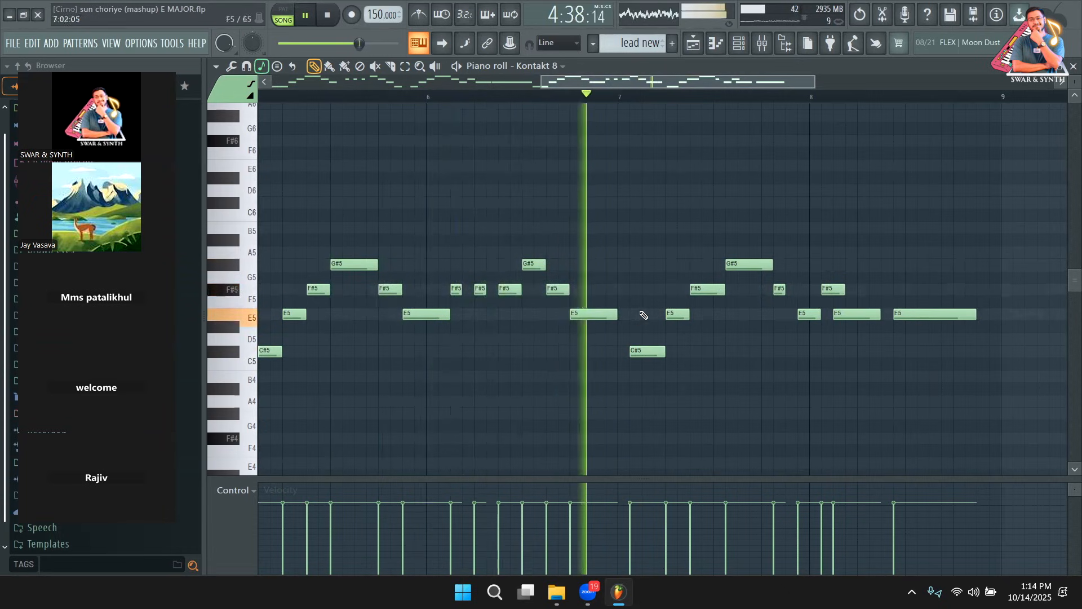
{"action": "left_click_drag", "start_coordinate": [630, 351], "coordinate": [619, 351]}
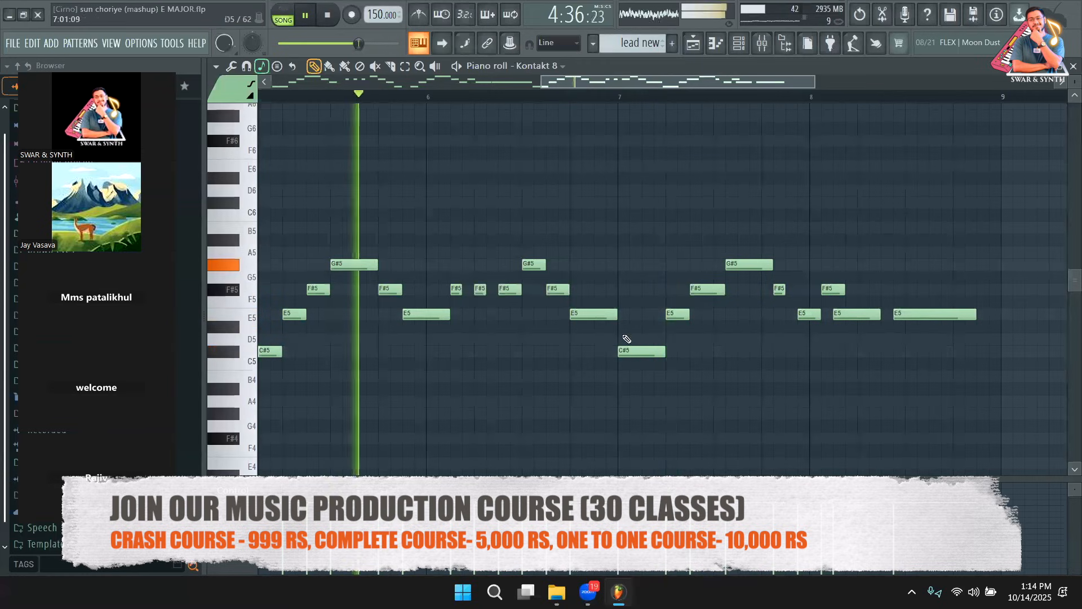
{"action": "left_click_drag", "start_coordinate": [616, 314], "coordinate": [592, 314]}
{"action": "left_click_drag", "start_coordinate": [631, 351], "coordinate": [608, 351]}
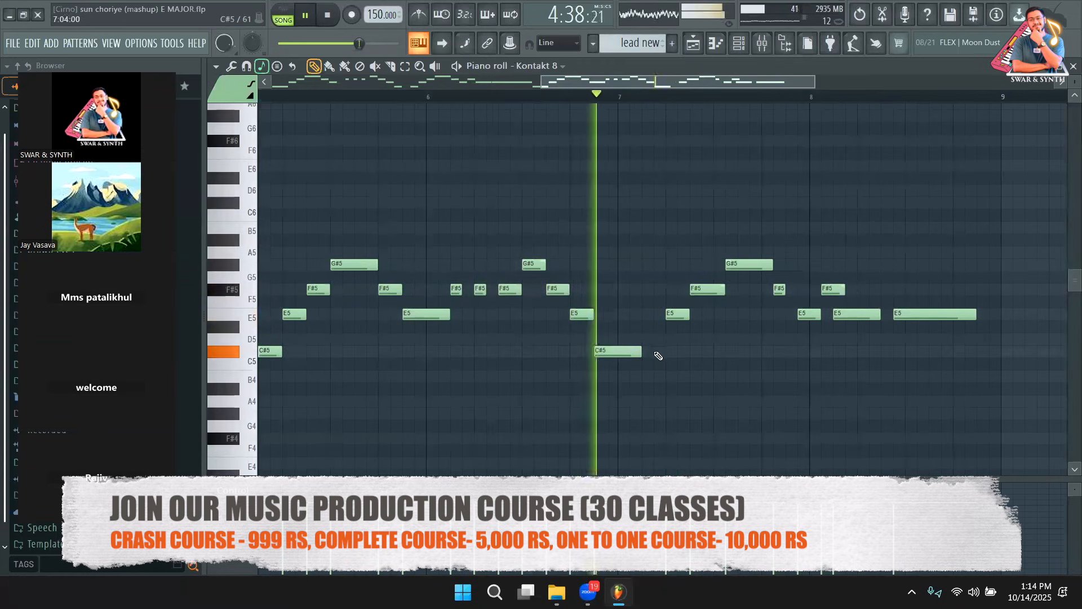
{"action": "left_click", "coordinate": [634, 351]}
{"action": "key", "text": "space"}
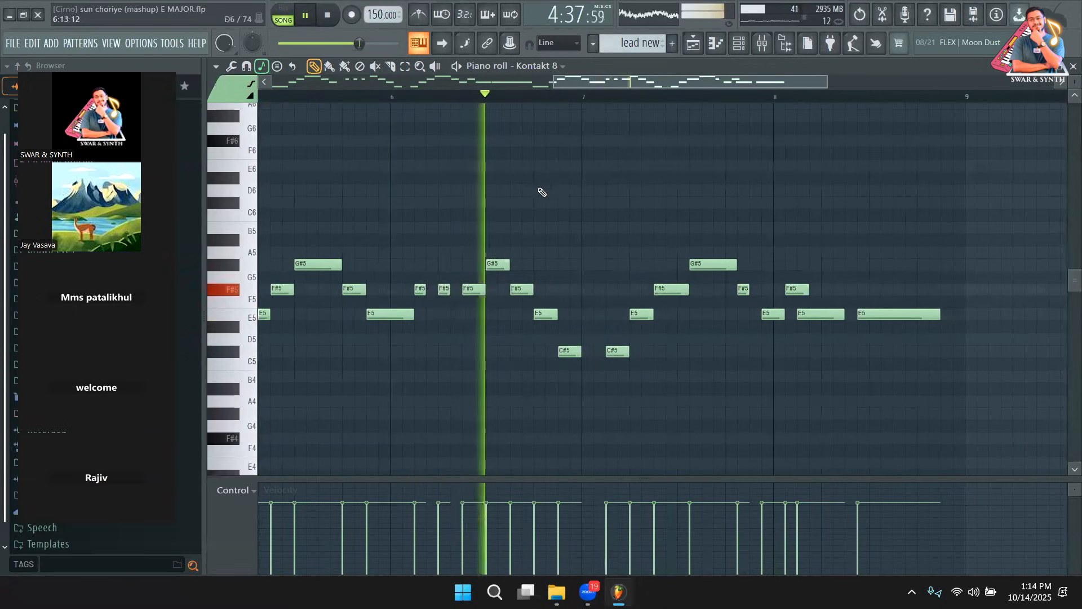
Close the gaps in bar 7's F#5, G#5, F#5, E5 run and start the following F#5 on the bar 8 line
{"action": "key", "text": "space"}
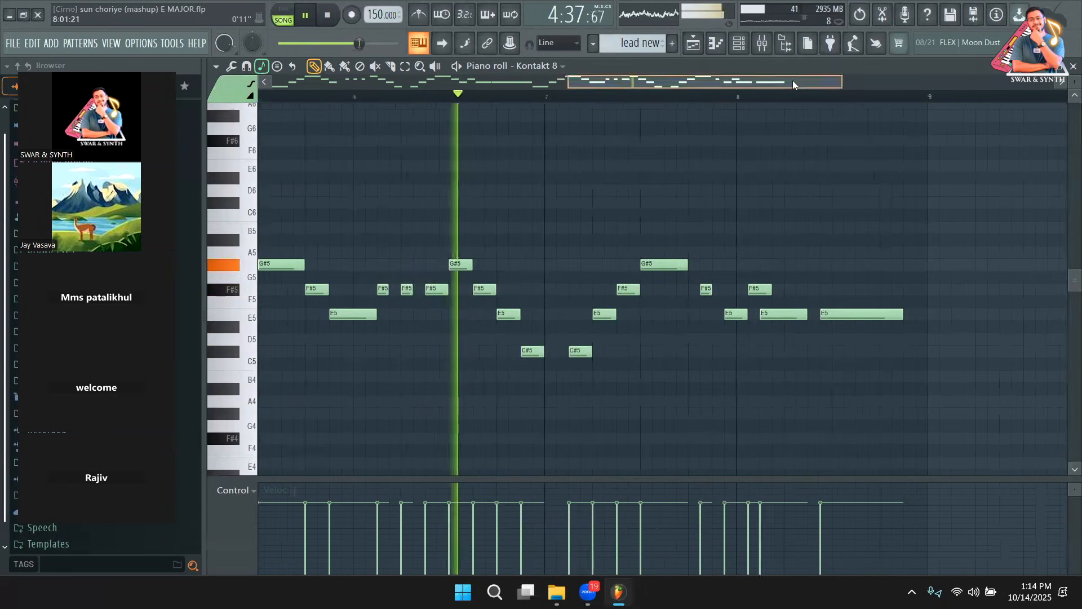
{"action": "left_click_drag", "start_coordinate": [724, 314], "coordinate": [704, 288]}
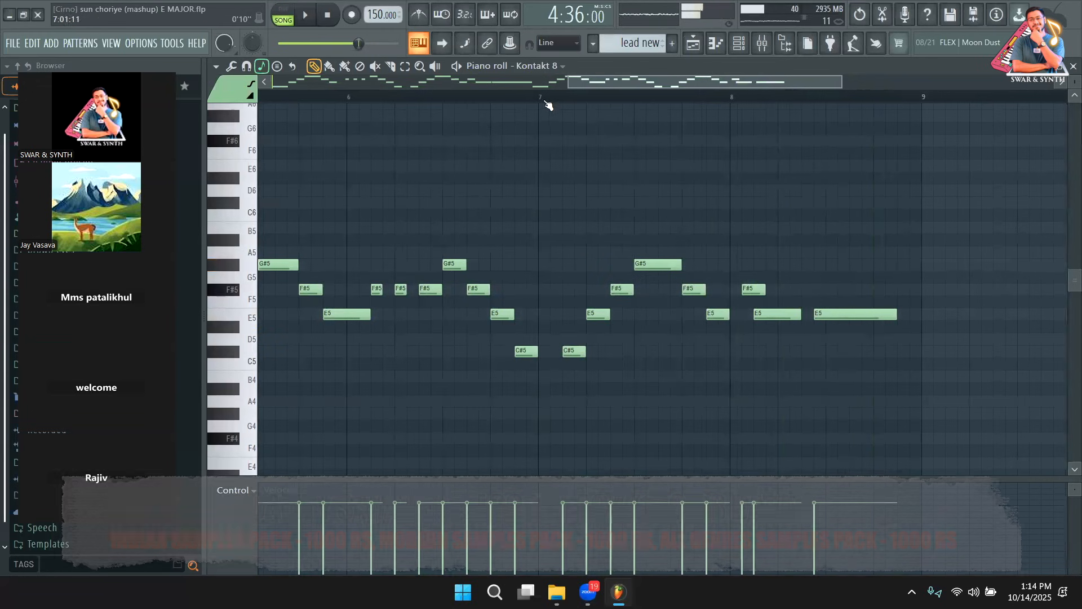
{"action": "left_click_drag", "start_coordinate": [749, 290], "coordinate": [738, 289]}
{"action": "key", "text": "space"}
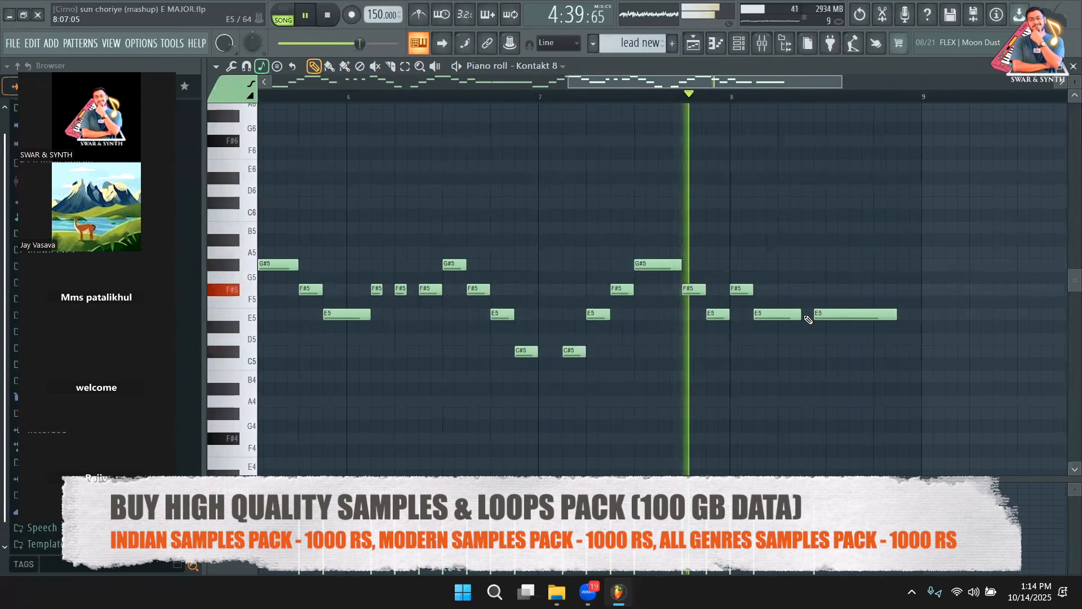
{"action": "key", "text": "space"}
Shift the final long E5 in bar 8 one grid step later, trying a longer E5 in front of it
{"action": "left_click_drag", "start_coordinate": [824, 319], "coordinate": [825, 316]}
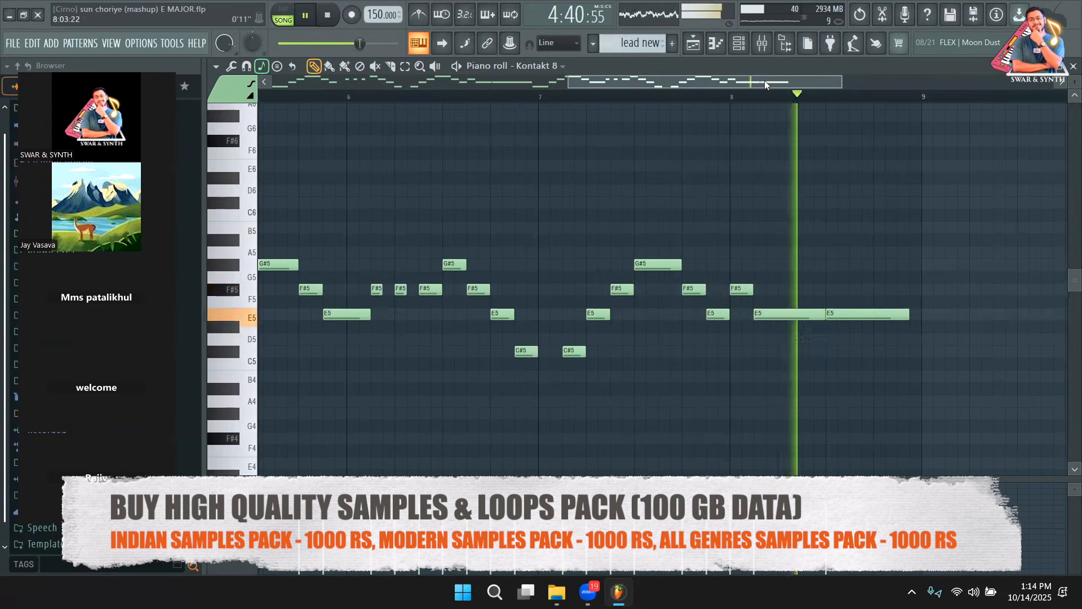
{"action": "key", "text": "space"}
{"action": "left_click_drag", "start_coordinate": [991, 320], "coordinate": [968, 324]}
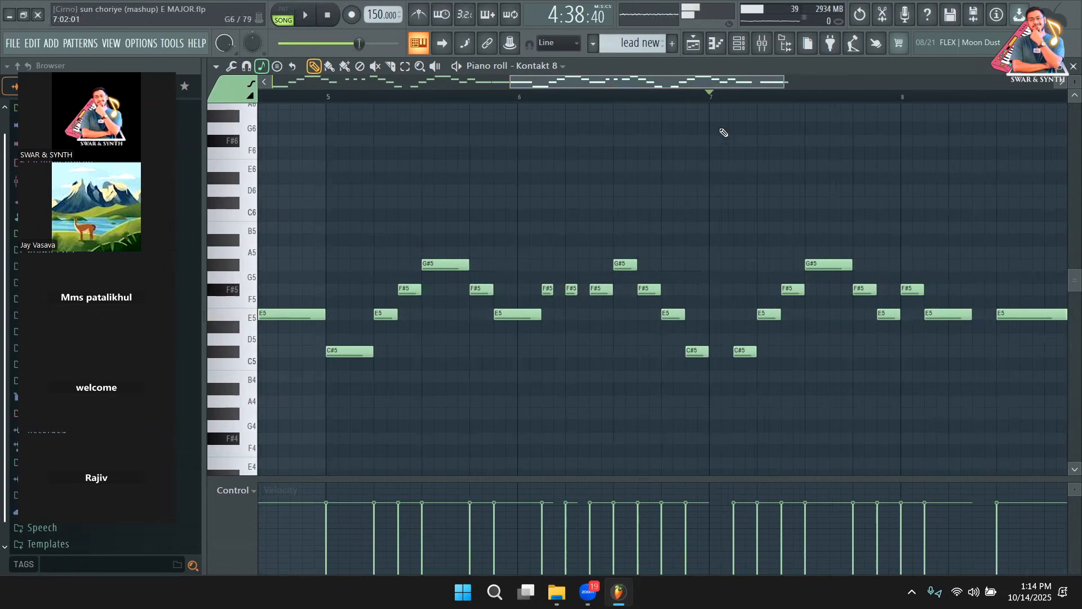
Play the melody from bar 1, trim the G#5 in bar 3 and add a short B5 directly after it
{"action": "left_click_drag", "start_coordinate": [564, 82], "coordinate": [270, 55]}
{"action": "left_click", "coordinate": [268, 98]}
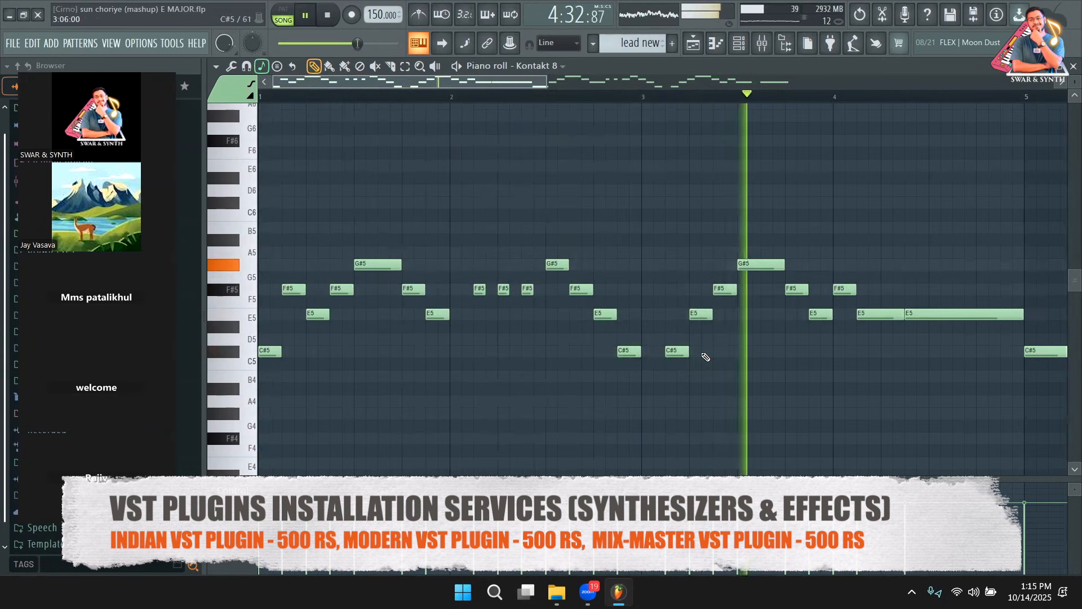
{"action": "left_click_drag", "start_coordinate": [763, 267], "coordinate": [755, 264]}
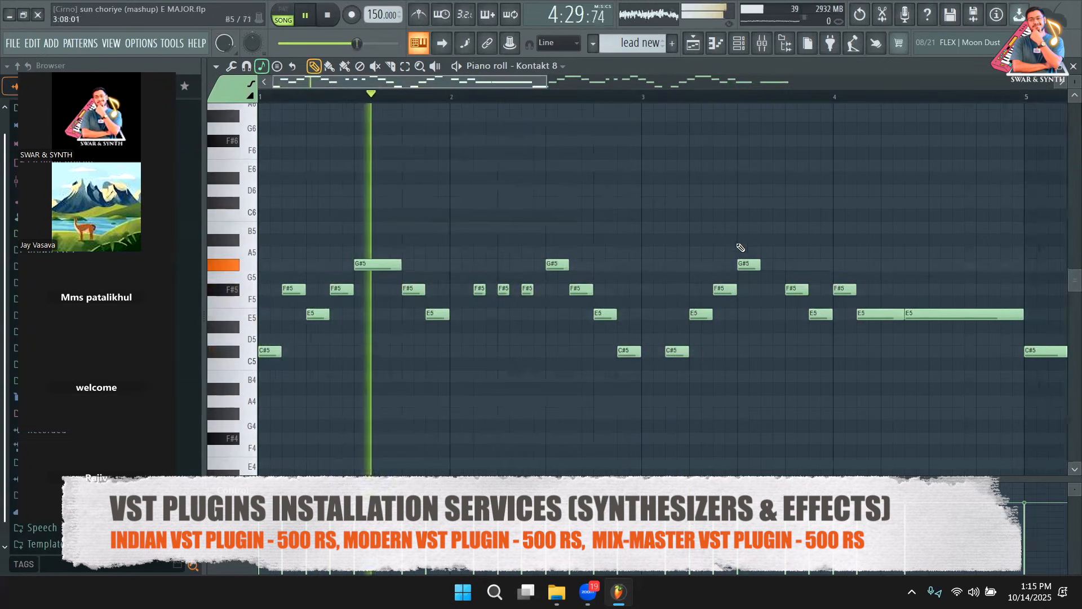
{"action": "left_click", "coordinate": [767, 227]}
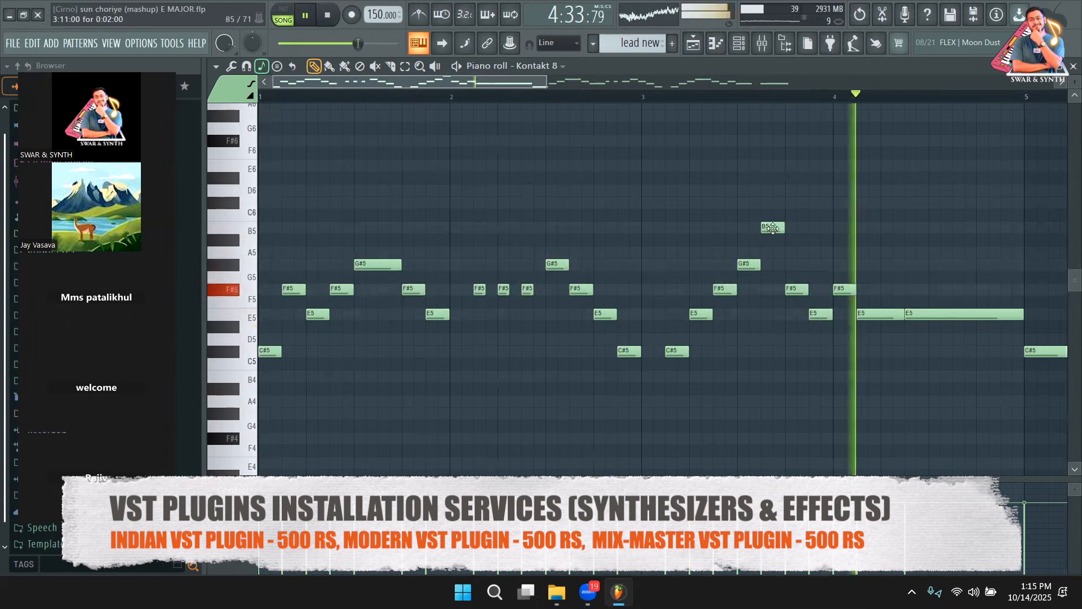
Shorten the C#5 that opens bar 5, add a short B4 right after it and play the passage
{"action": "left_click_drag", "start_coordinate": [512, 83], "coordinate": [674, 103]}
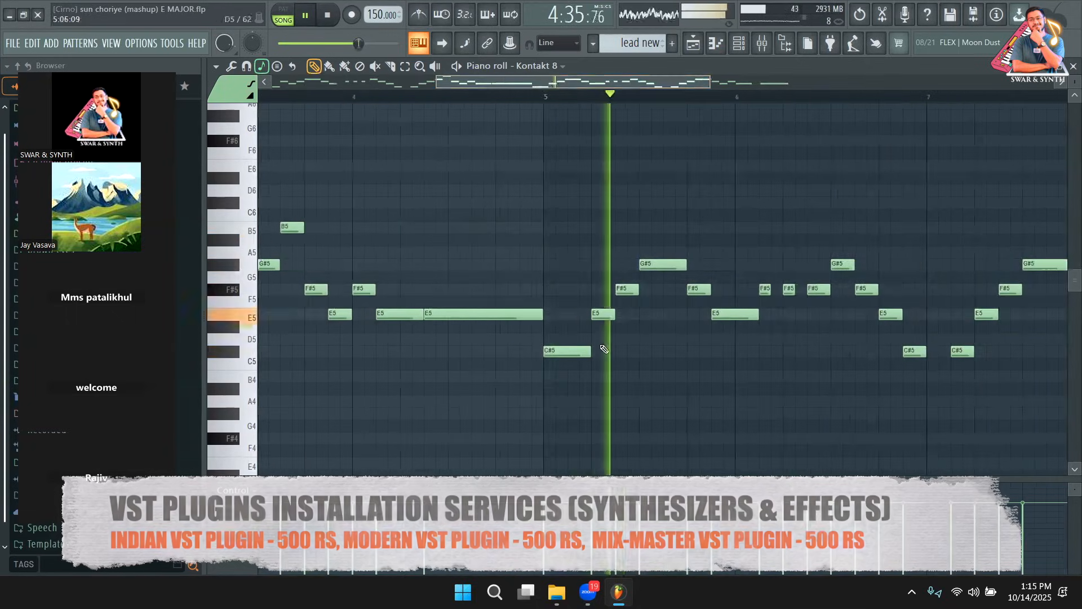
{"action": "key", "text": "space"}
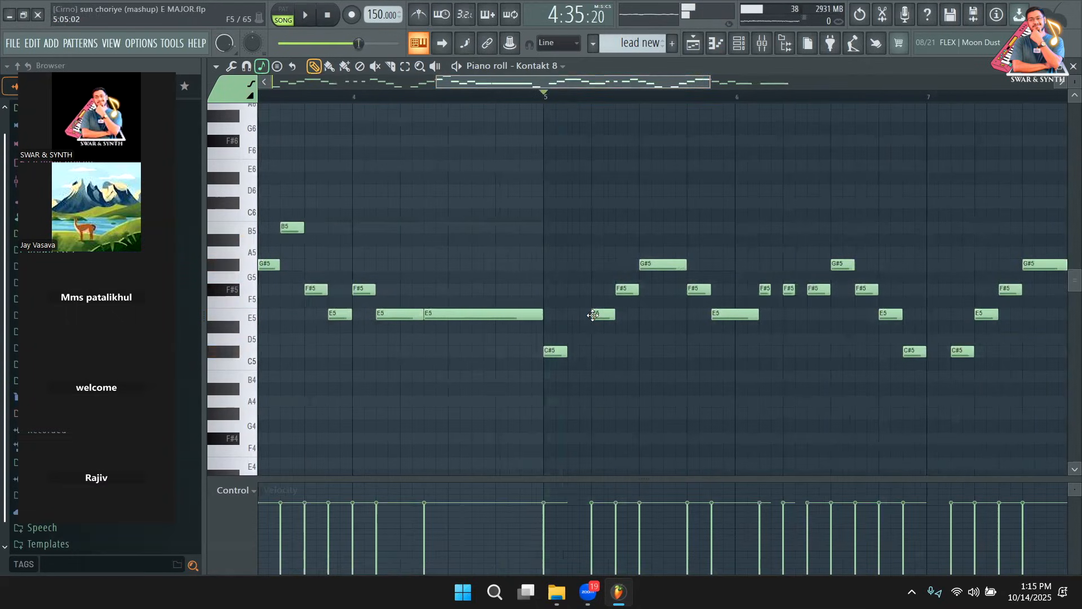
{"action": "key", "text": "space"}
{"action": "key", "text": "space"}
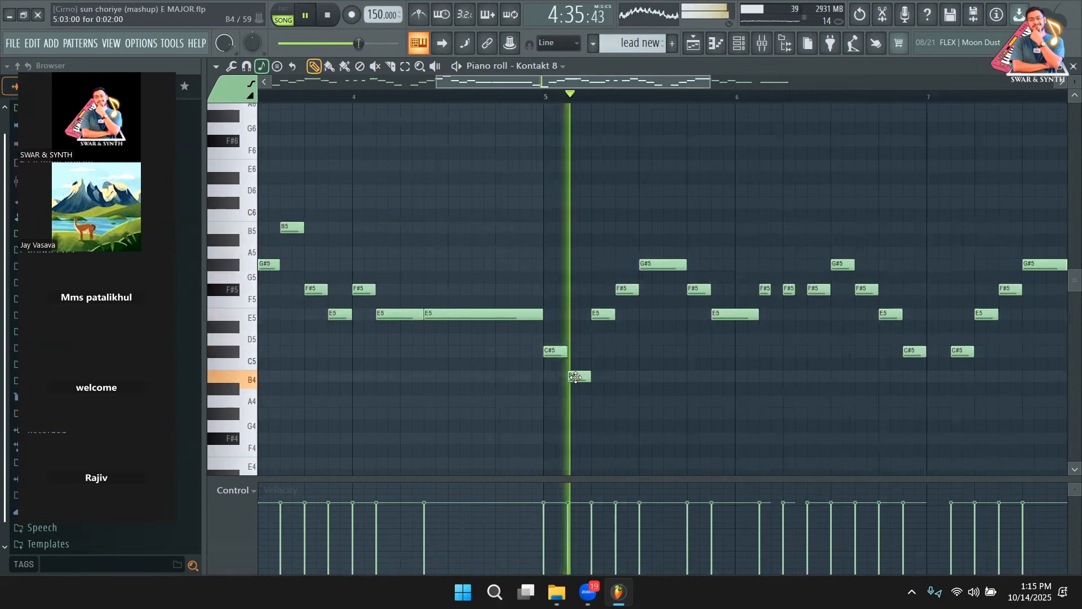
Audition the added second note of bar 5 at A4 and B4, and place it on C#5
{"action": "right_click", "coordinate": [575, 376]}
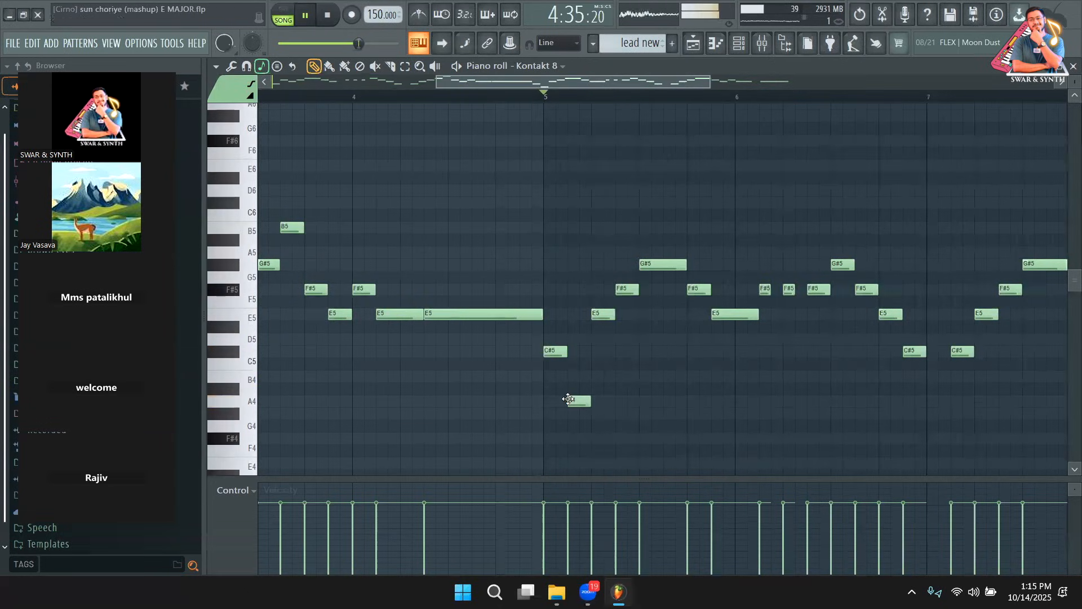
{"action": "left_click_drag", "start_coordinate": [568, 399], "coordinate": [571, 375]}
{"action": "key", "text": "space"}
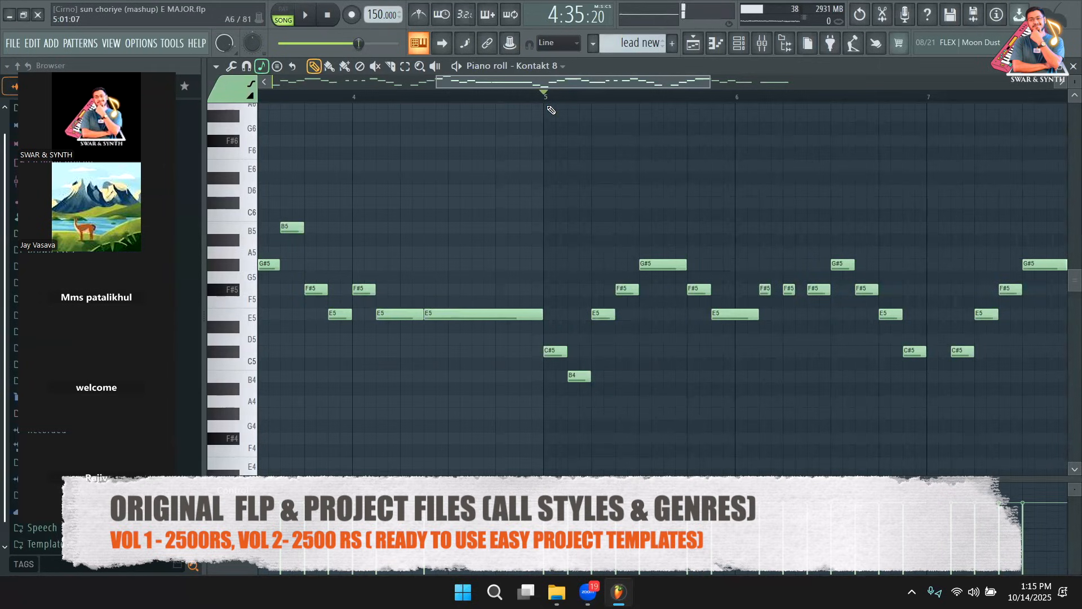
{"action": "key", "text": "space"}
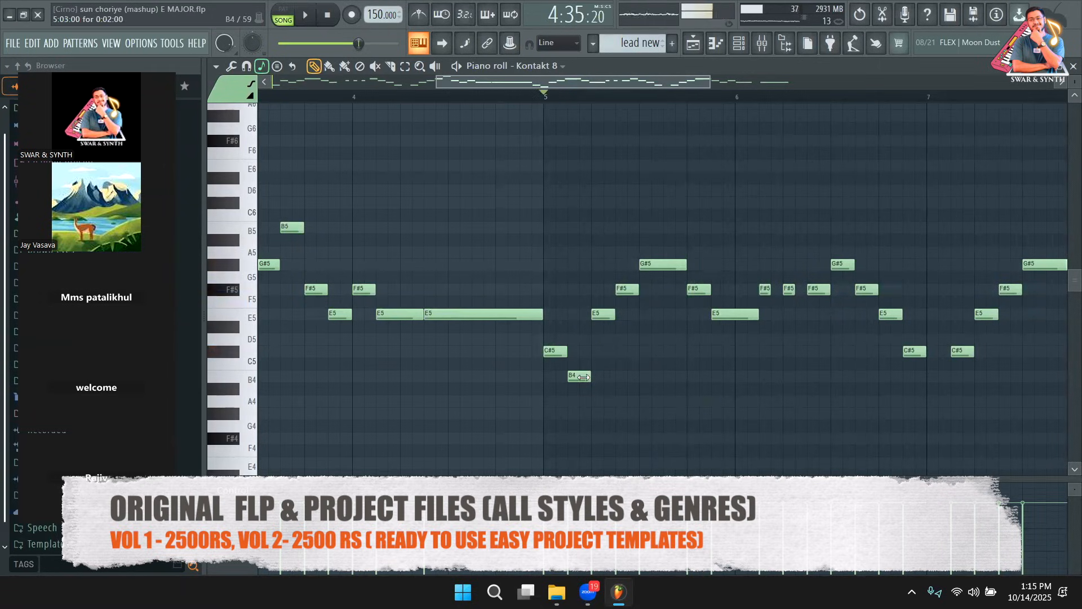
{"action": "key", "text": "space"}
{"action": "left_click_drag", "start_coordinate": [582, 283], "coordinate": [584, 342]}
{"action": "key", "text": "space"}
Copy the finished Kontakt 8 melody and paste it into the pahadi leed channel
{"action": "left_click_drag", "start_coordinate": [648, 83], "coordinate": [809, 97]}
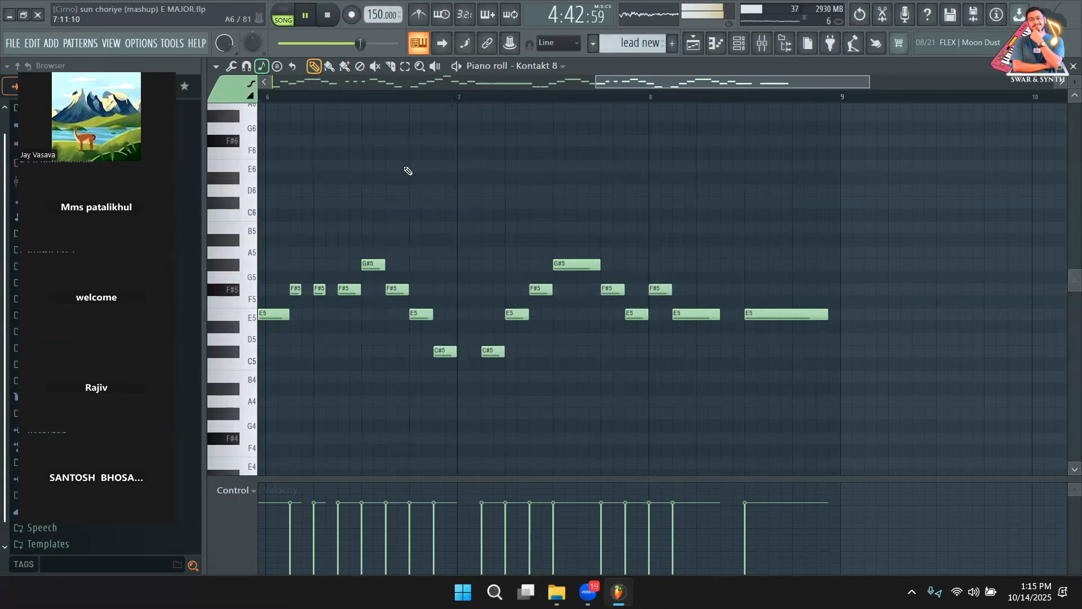
{"action": "left_click_drag", "start_coordinate": [732, 79], "coordinate": [429, 81]}
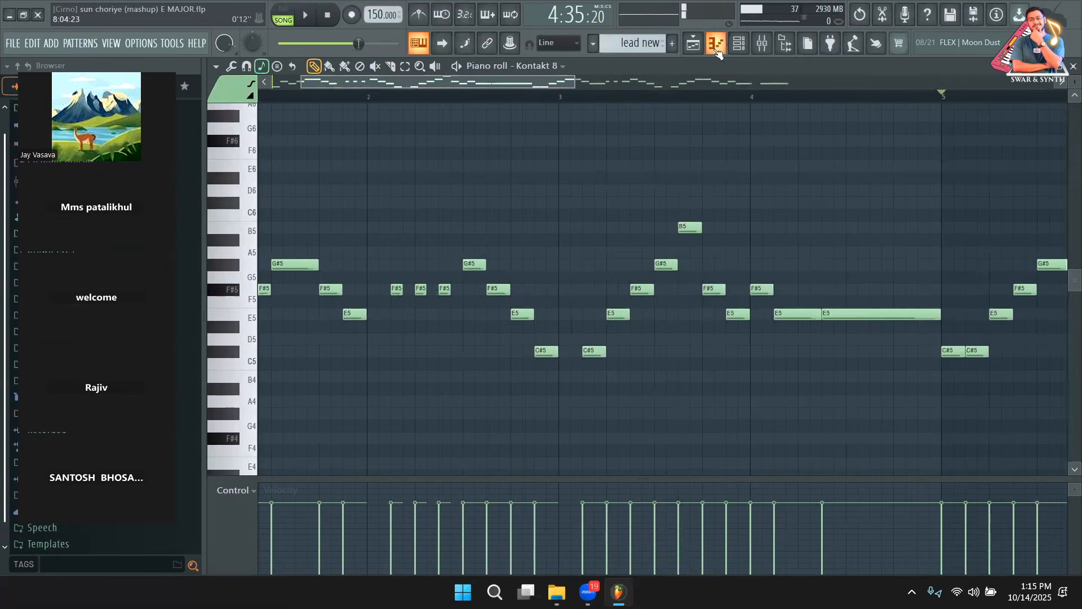
{"action": "left_click", "coordinate": [740, 45]}
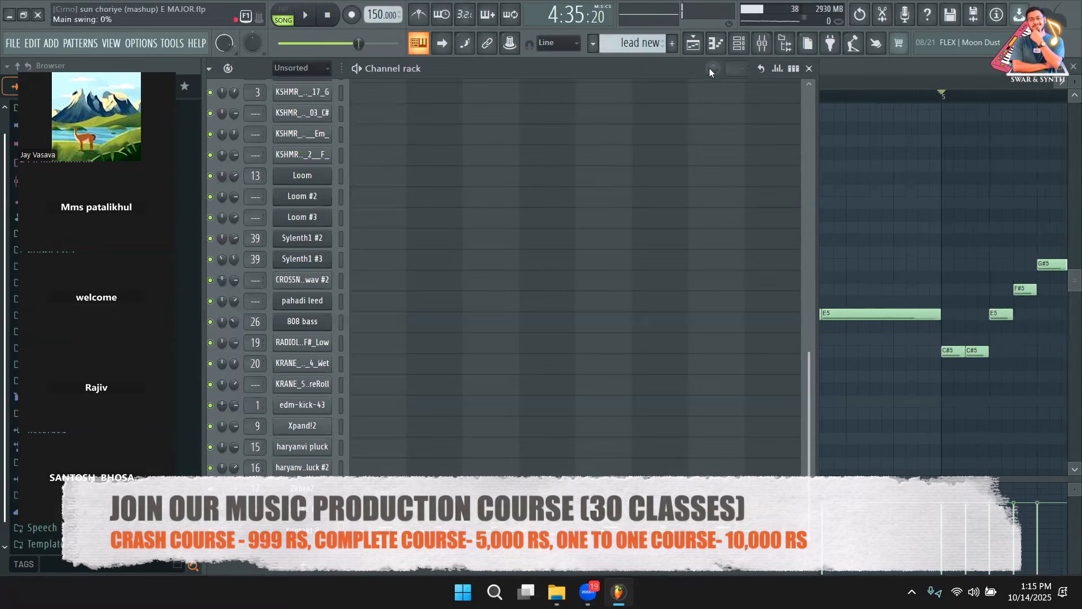
{"action": "right_click", "coordinate": [330, 370]}
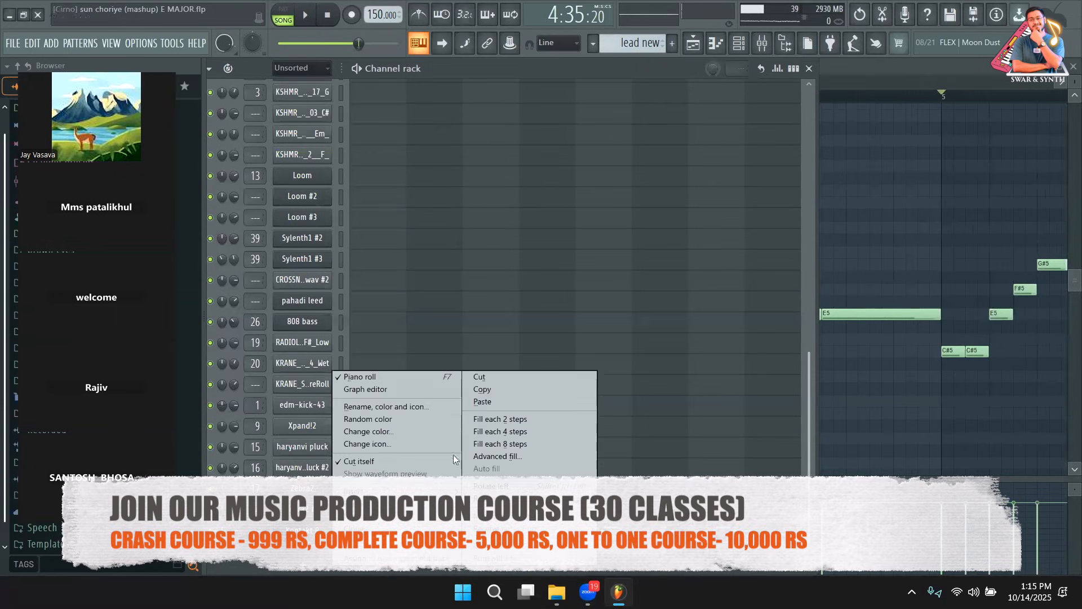
{"action": "left_click", "coordinate": [497, 402]}
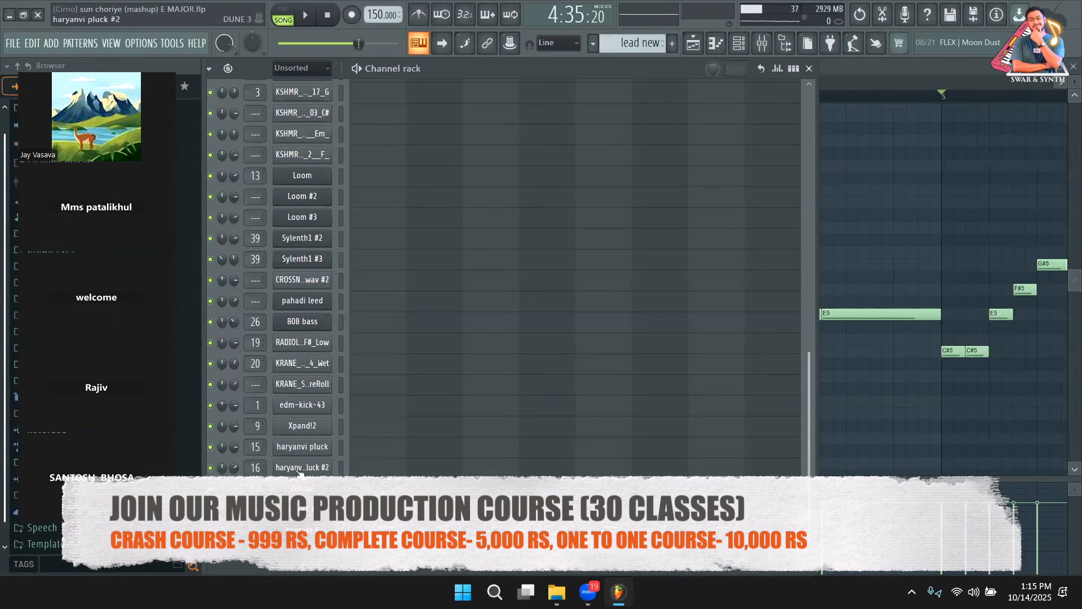
{"action": "right_click", "coordinate": [312, 304]}
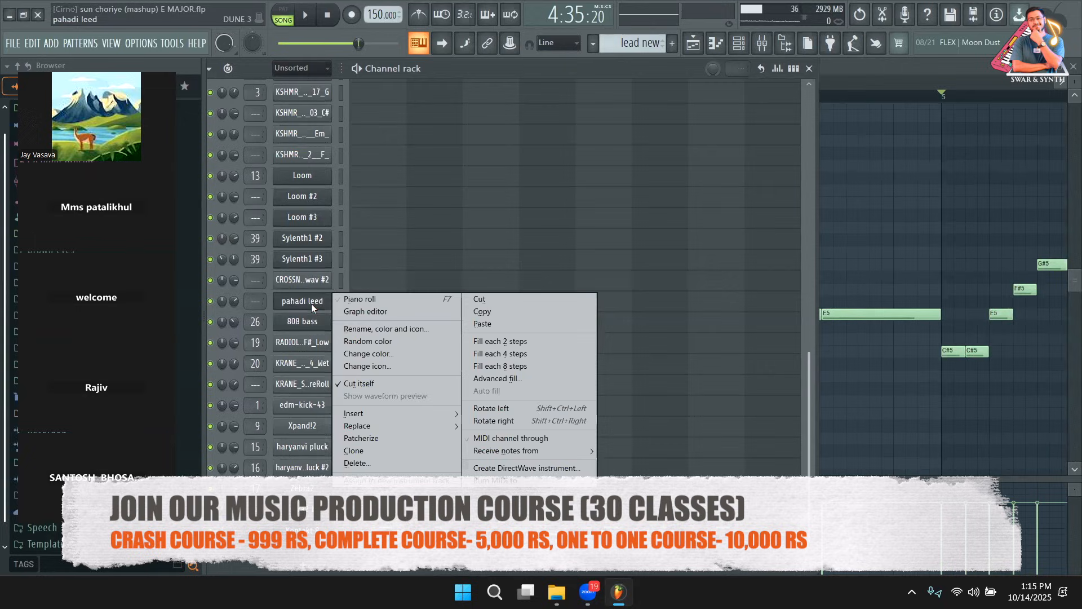
{"action": "left_click", "coordinate": [474, 328]}
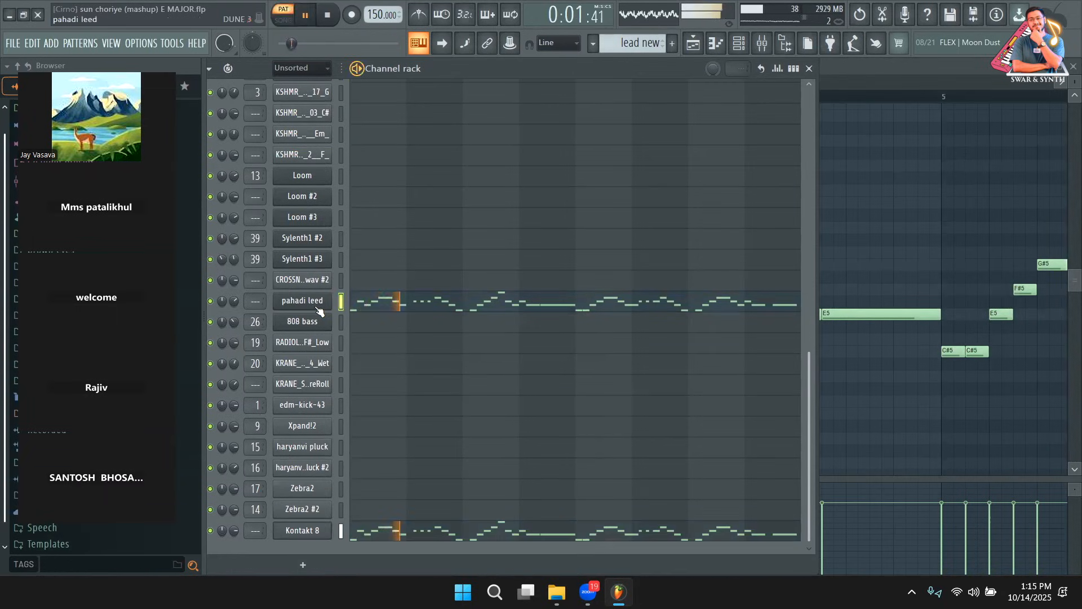
Audition the lead new pattern in pattern mode and check the Dune 3 patch of the pahadi leed channel
{"action": "left_click", "coordinate": [291, 303]}
{"action": "left_click_drag", "start_coordinate": [464, 245], "coordinate": [345, 43]}
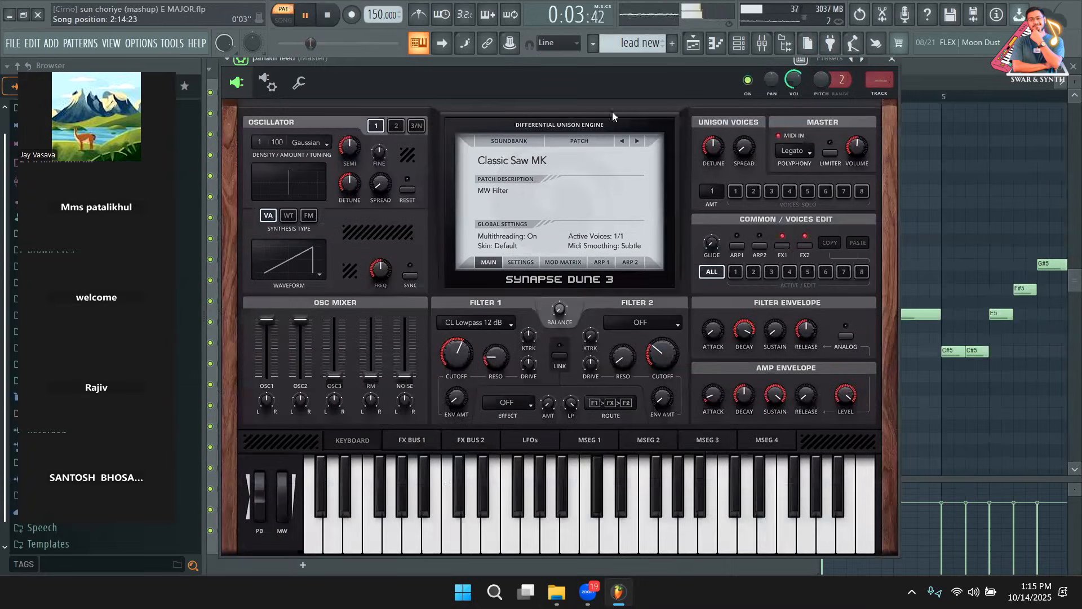
{"action": "left_click", "coordinate": [893, 62]}
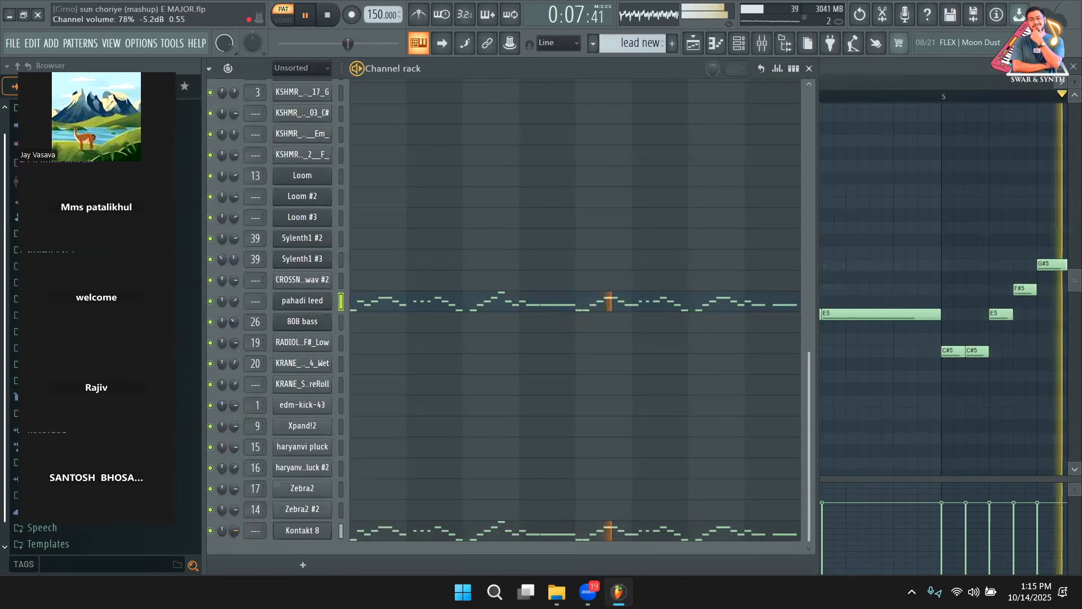
{"action": "key", "text": "space"}
{"action": "left_click", "coordinate": [300, 302]}
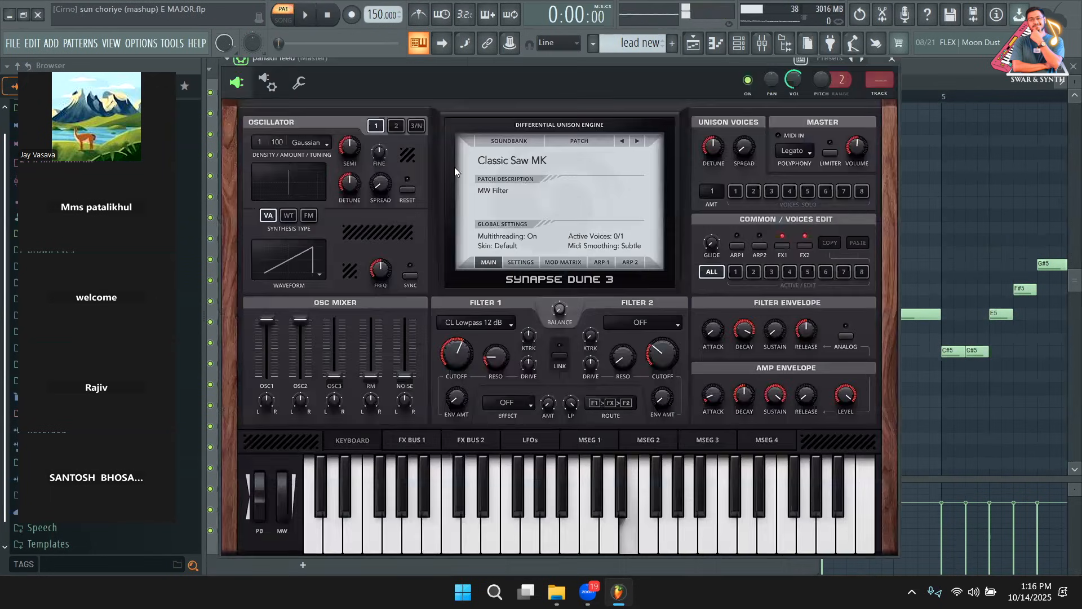
Place the lead new pattern in the playlist on Track 27, starting at bar 169
{"action": "left_click", "coordinate": [693, 43]}
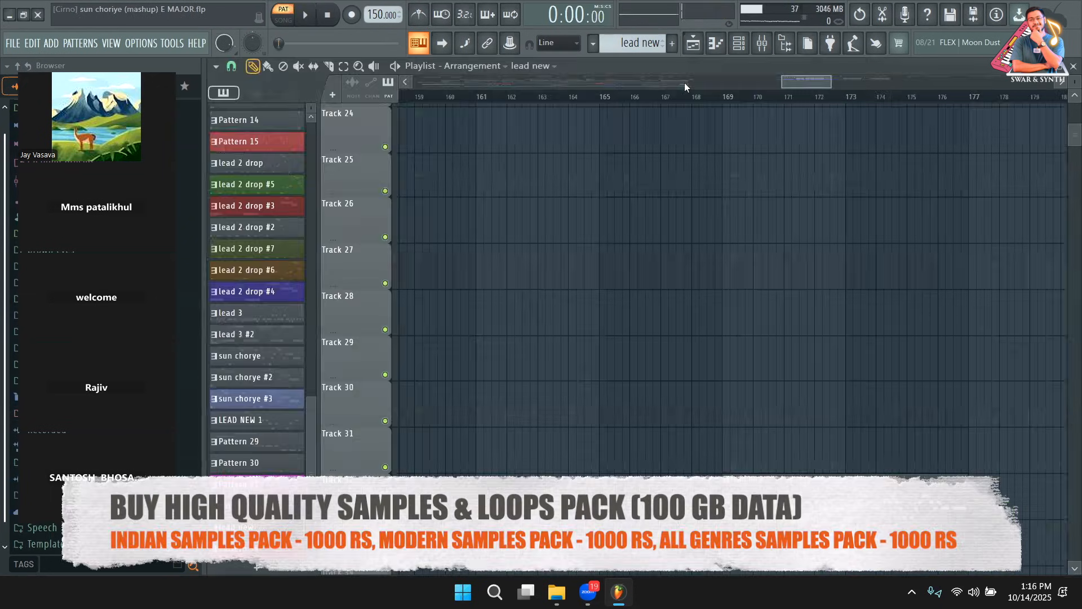
{"action": "scroll", "coordinate": [641, 350], "scroll_direction": "up", "scroll_amount": 5}
{"action": "scroll", "coordinate": [775, 161], "scroll_direction": "up", "scroll_amount": 12}
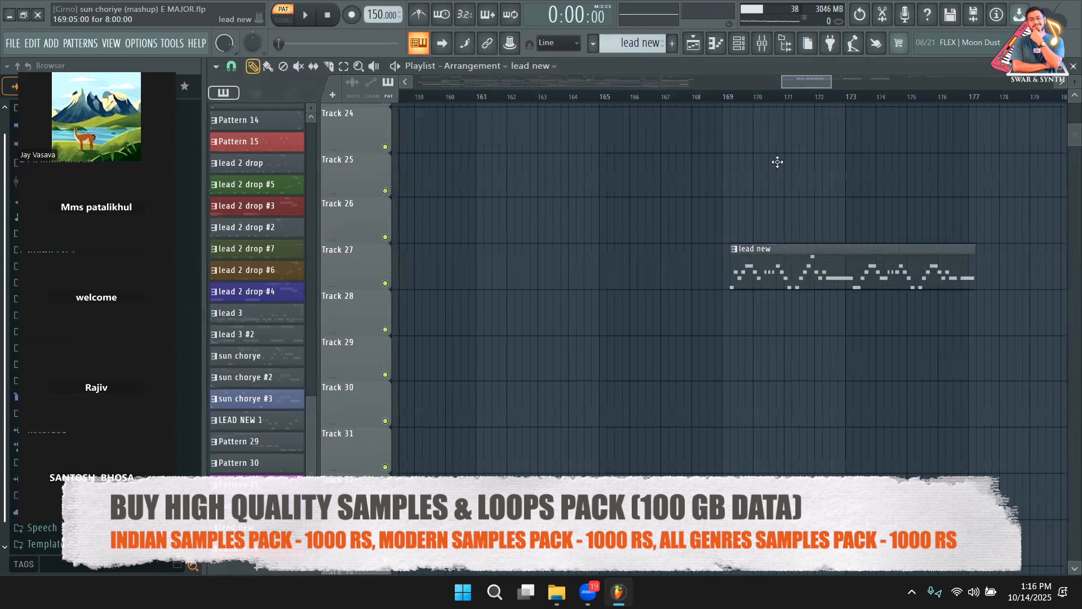
Move the lead new clip to Track 3 at bar 169 and remove the Pattern 39 clip from Track 4
{"action": "left_click_drag", "start_coordinate": [802, 126], "coordinate": [743, 270]}
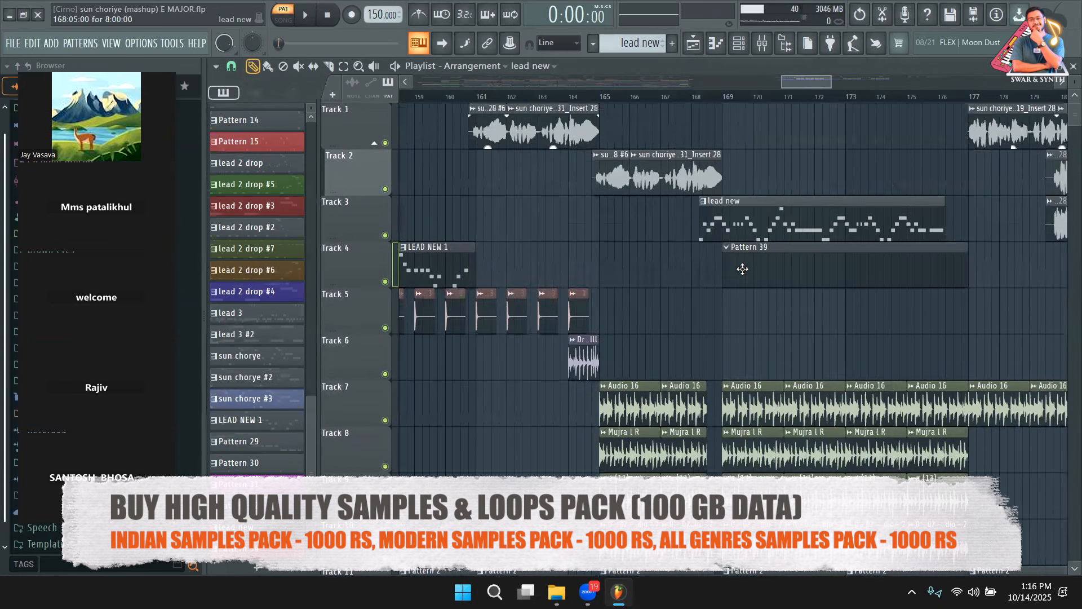
{"action": "right_click", "coordinate": [764, 258]}
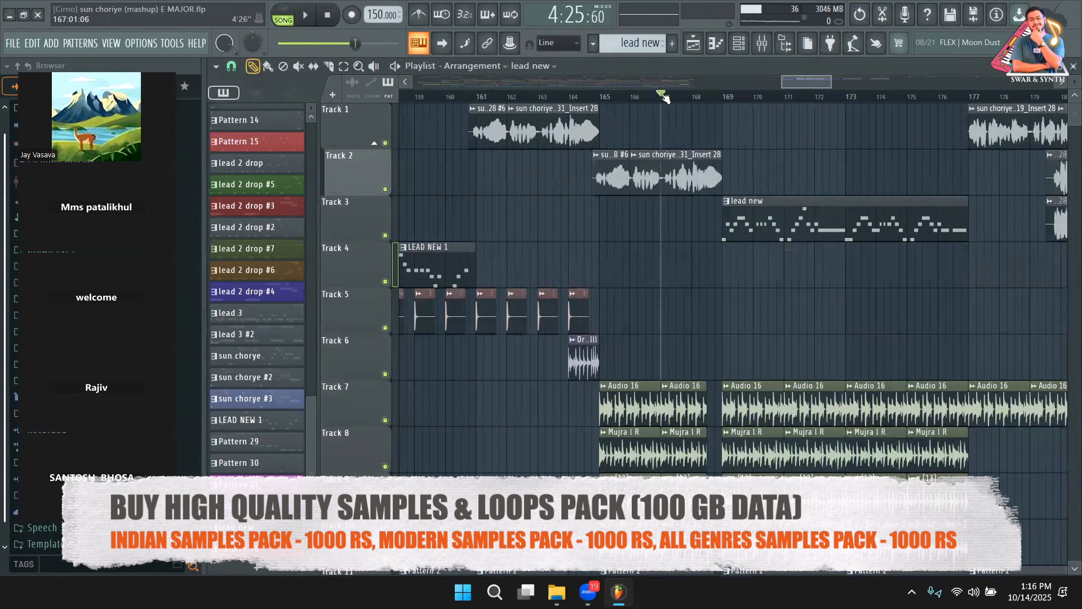
Play the song from bar 167 through the lead new clip while checking the pahadi leed channel's plugin and miscellaneous settings
{"action": "key", "text": "space"}
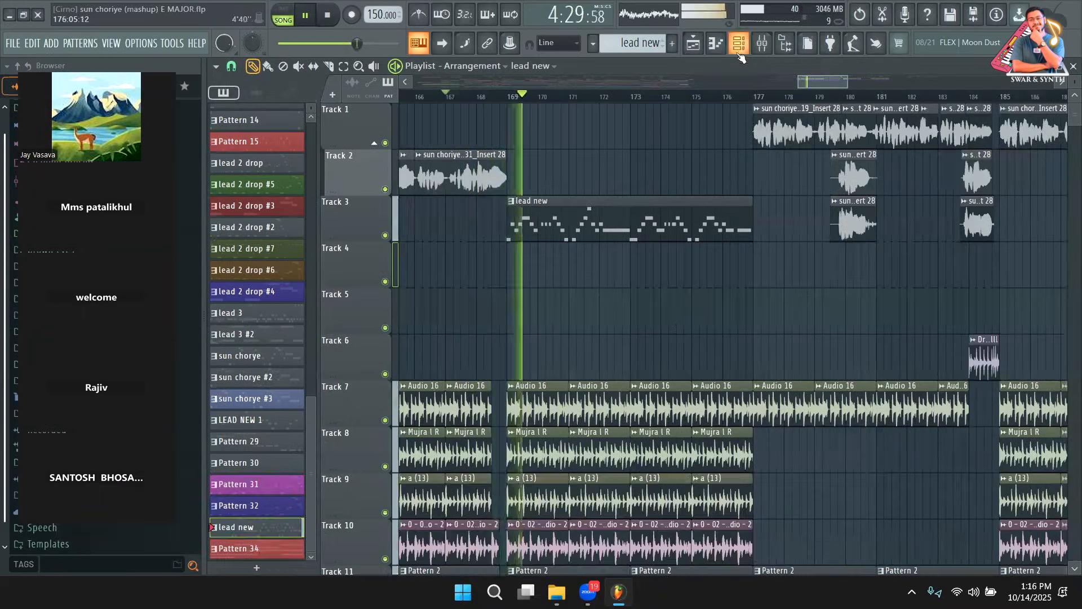
{"action": "left_click", "coordinate": [738, 46]}
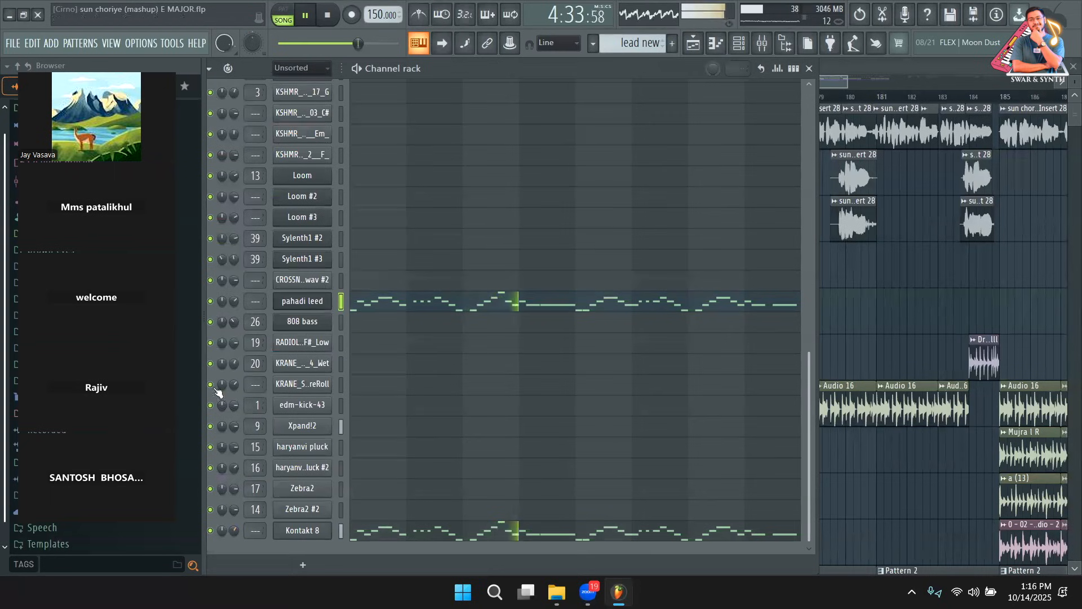
{"action": "left_click", "coordinate": [300, 305]}
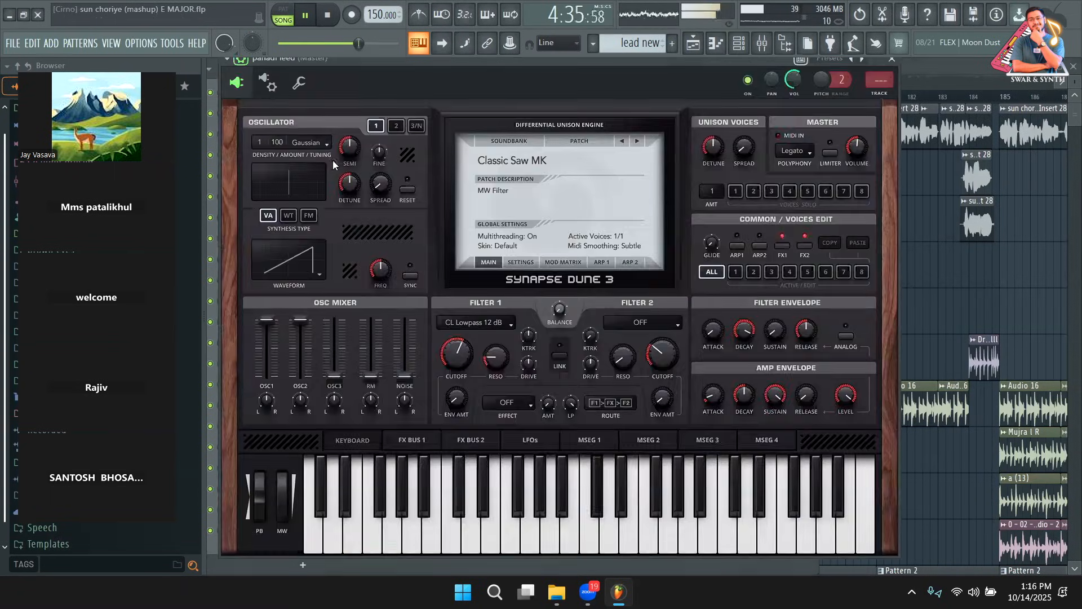
{"action": "left_click", "coordinate": [300, 84]}
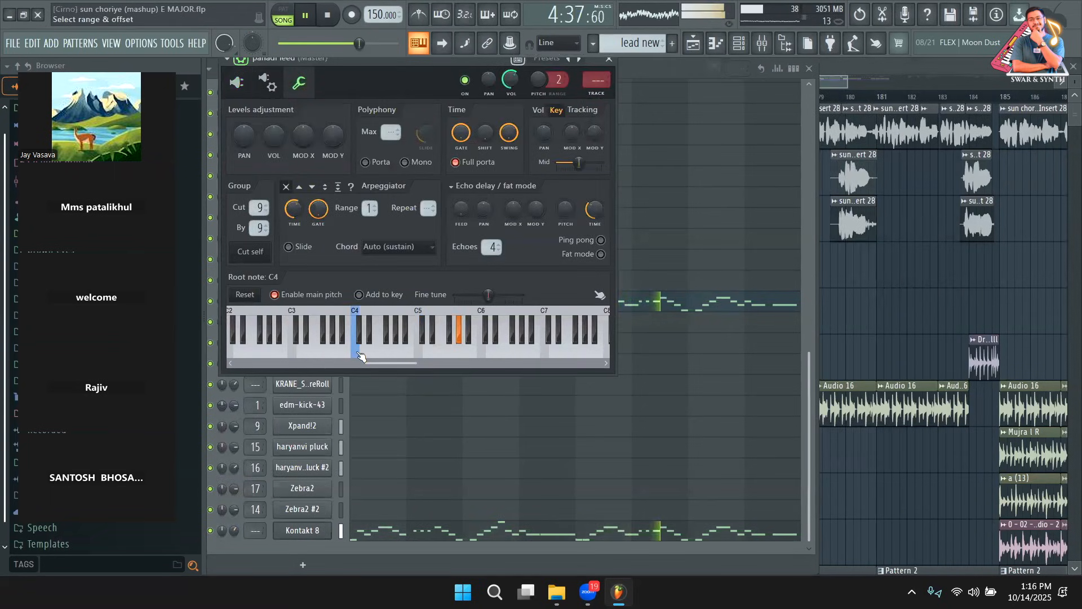
{"action": "left_click", "coordinate": [608, 58]}
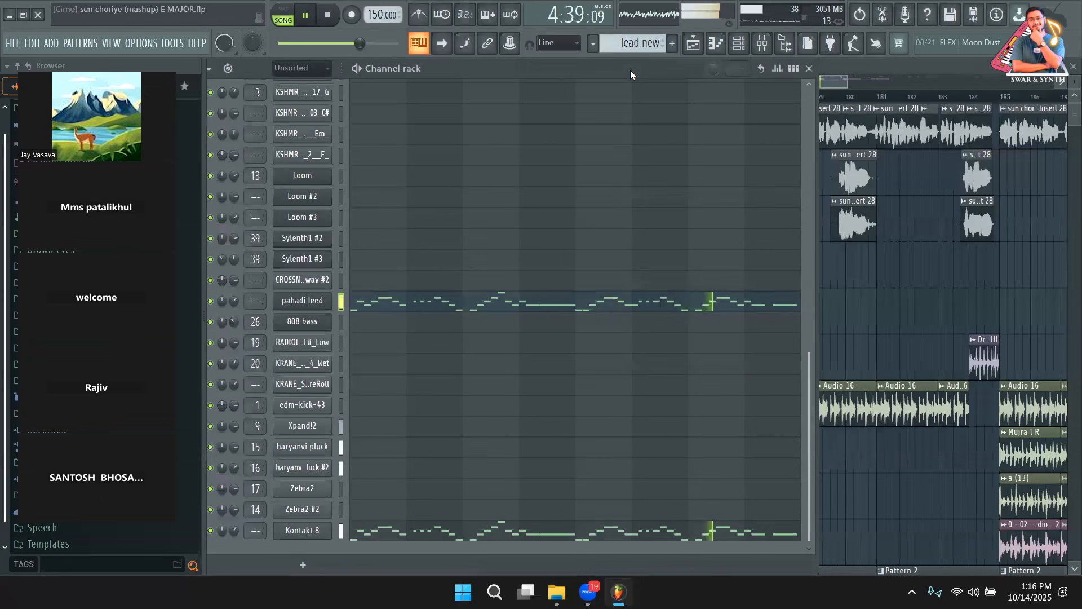
{"action": "key", "text": "space"}
{"action": "left_click", "coordinate": [292, 304]}
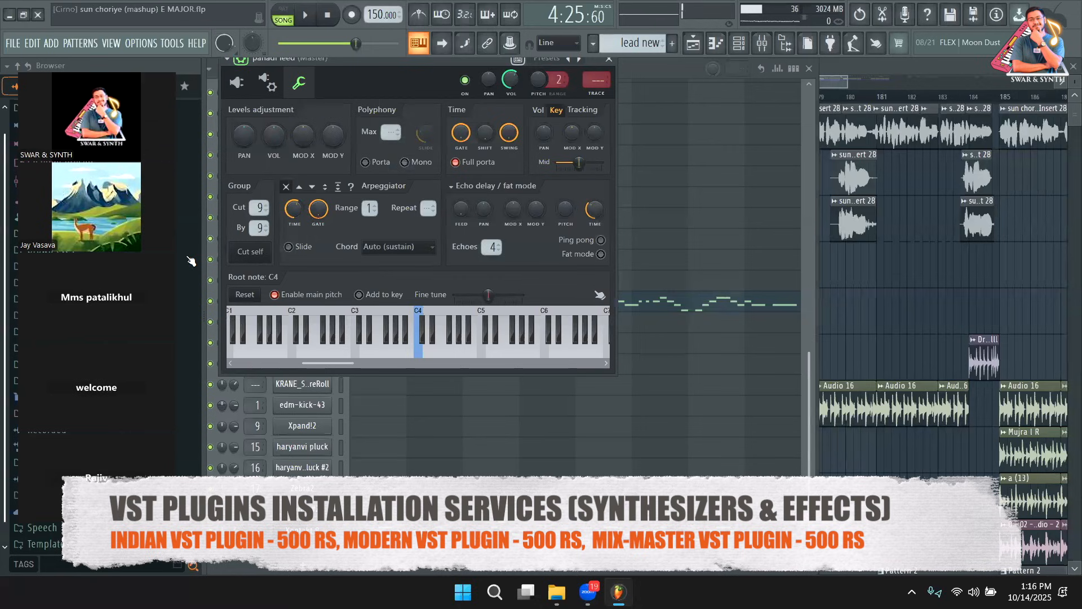
{"action": "left_click", "coordinate": [609, 59]}
{"action": "key", "text": "space"}
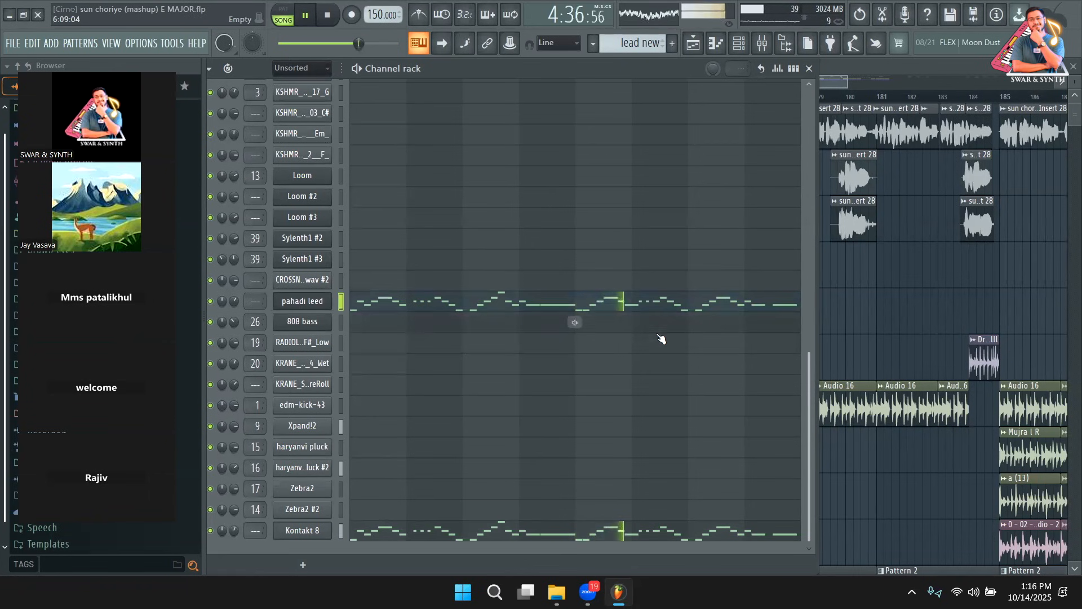
{"action": "left_click", "coordinate": [875, 67]}
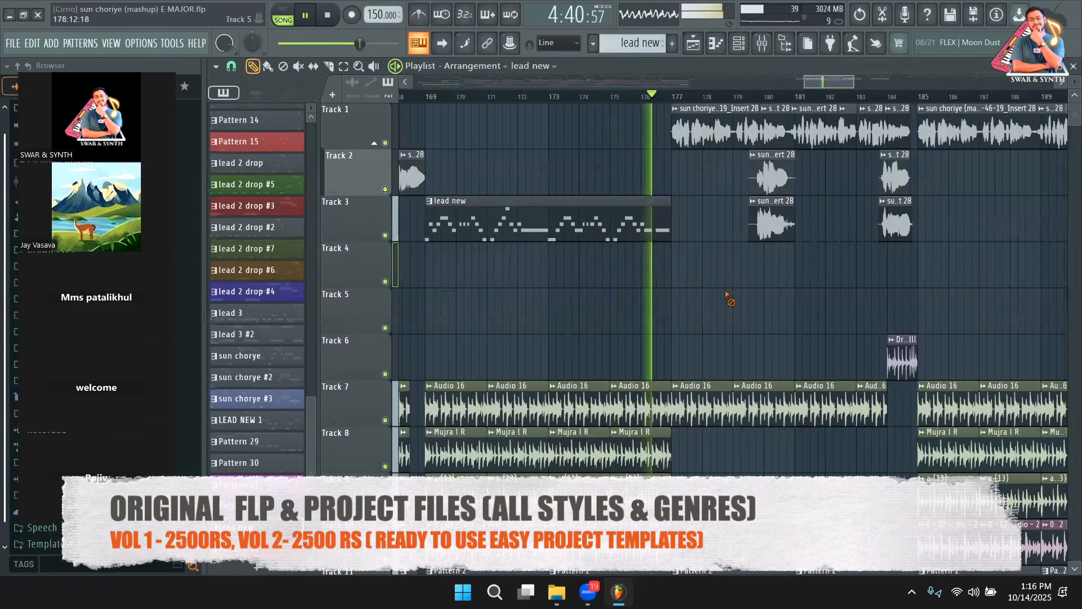
Listen to the arrangement around bar 184 and examine which tracks play in the section starting at bar 185
{"action": "left_click_drag", "start_coordinate": [848, 72], "coordinate": [880, 83]}
{"action": "scroll", "coordinate": [992, 141], "scroll_direction": "down", "scroll_amount": 5}
{"action": "scroll", "coordinate": [920, 263], "scroll_direction": "up", "scroll_amount": 5}
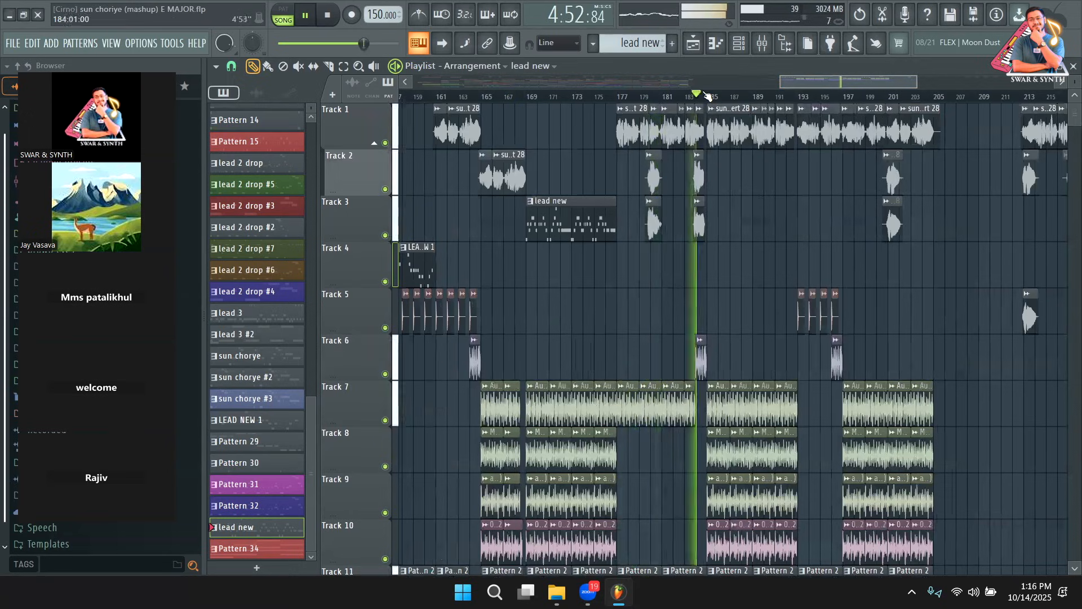
{"action": "scroll", "coordinate": [778, 284], "scroll_direction": "down", "scroll_amount": 5}
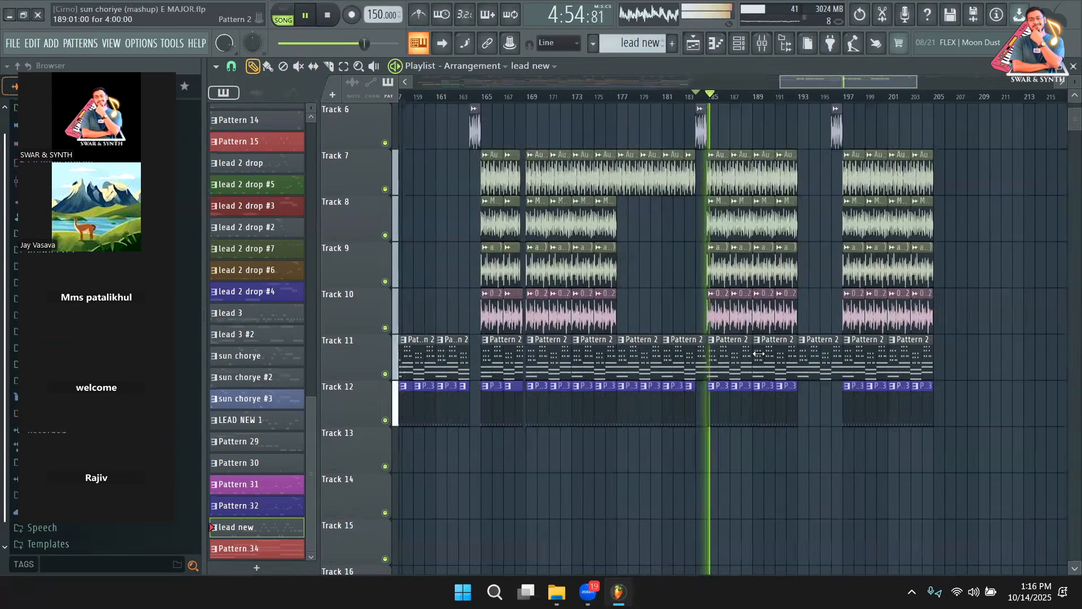
{"action": "scroll", "coordinate": [762, 337], "scroll_direction": "up", "scroll_amount": 5}
{"action": "key", "text": "space"}
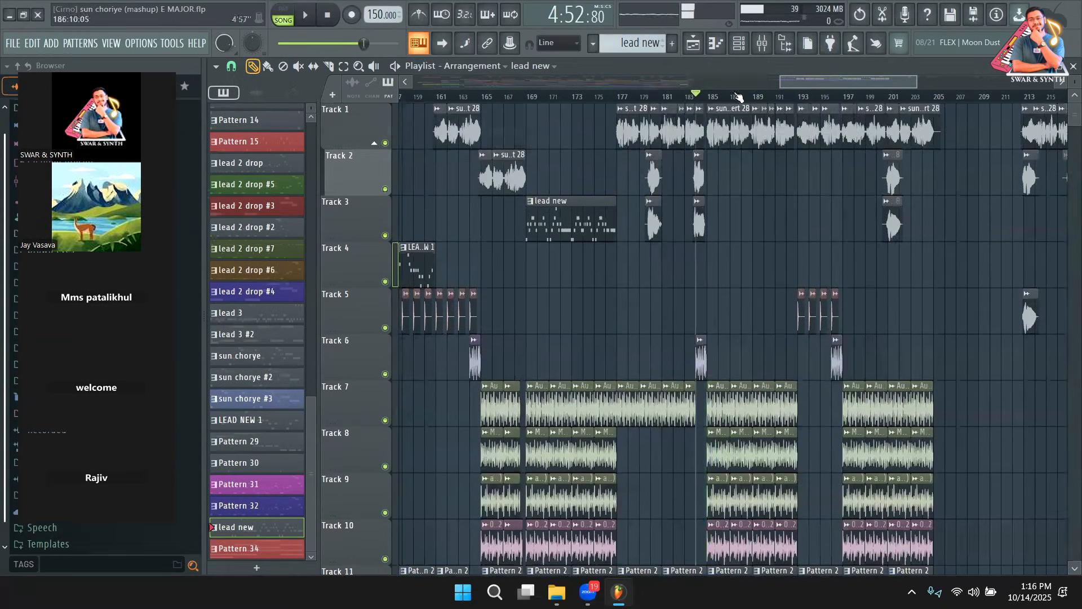
Move the two LEAD NEW 1 clips at bars 153 and 157 from Track 4 to Track 3
{"action": "left_click", "coordinate": [770, 79]}
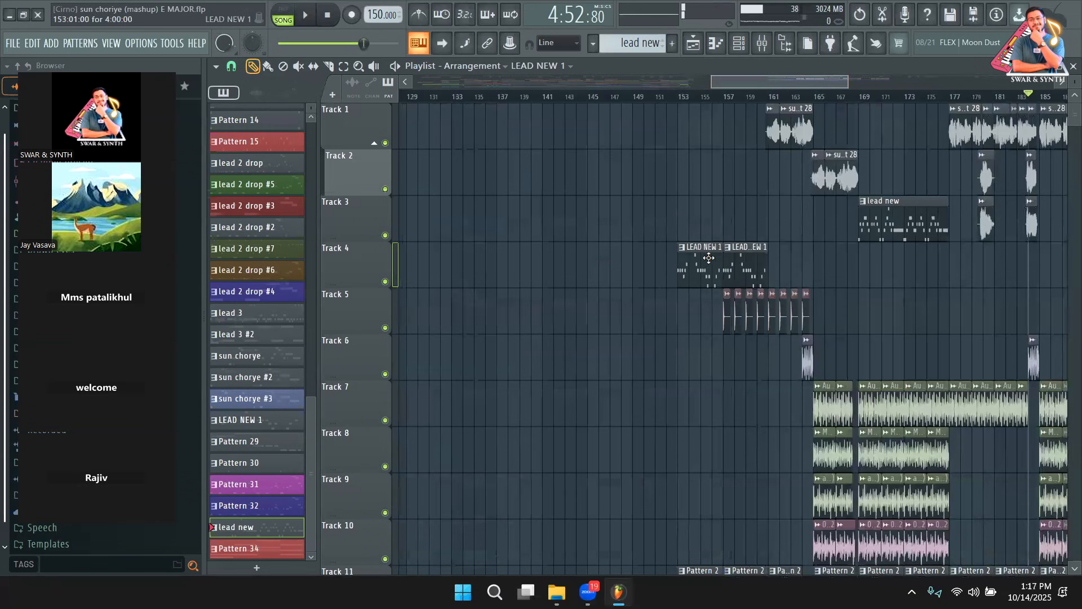
{"action": "left_click_drag", "start_coordinate": [708, 257], "coordinate": [709, 201]}
{"action": "left_click_drag", "start_coordinate": [751, 262], "coordinate": [740, 209]}
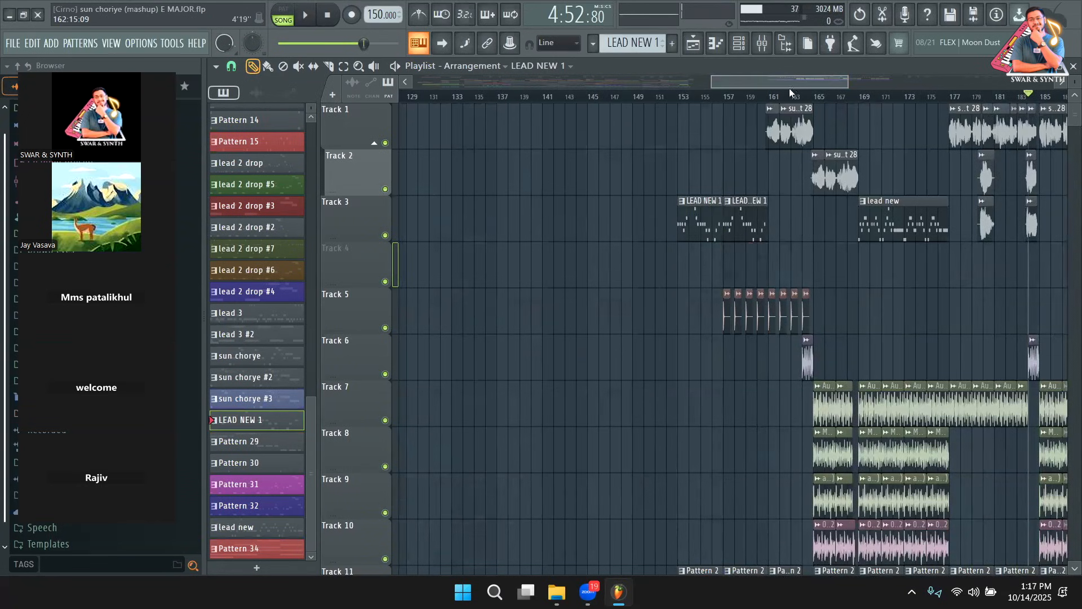
Start the empty Pattern 36 and clone the pahadi leed channel
{"action": "left_click", "coordinate": [837, 76]}
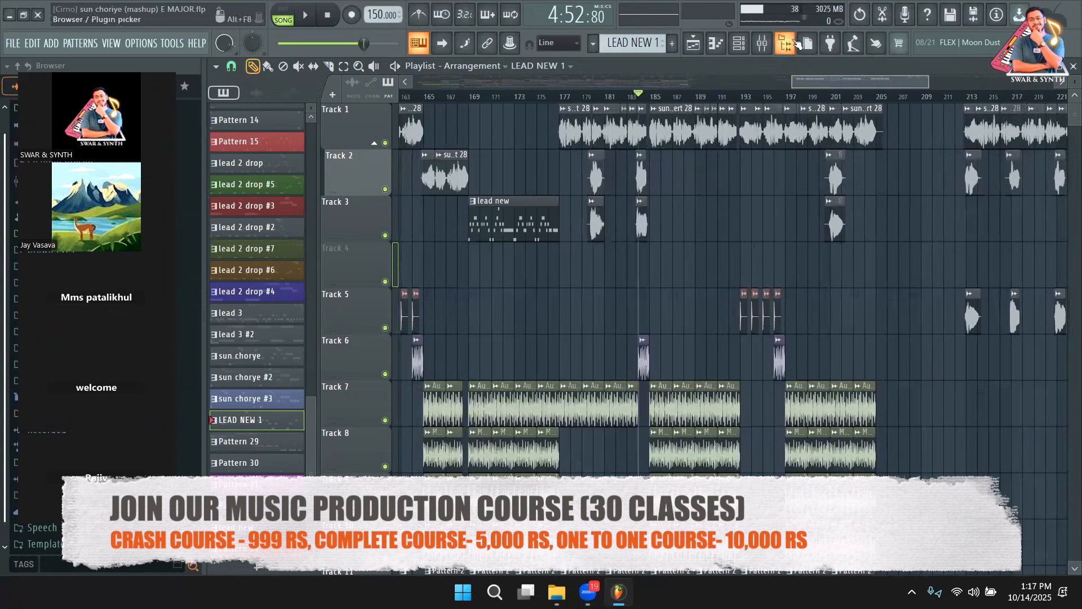
{"action": "left_click", "coordinate": [739, 49]}
{"action": "scroll", "coordinate": [632, 42], "scroll_direction": "down", "scroll_amount": 6}
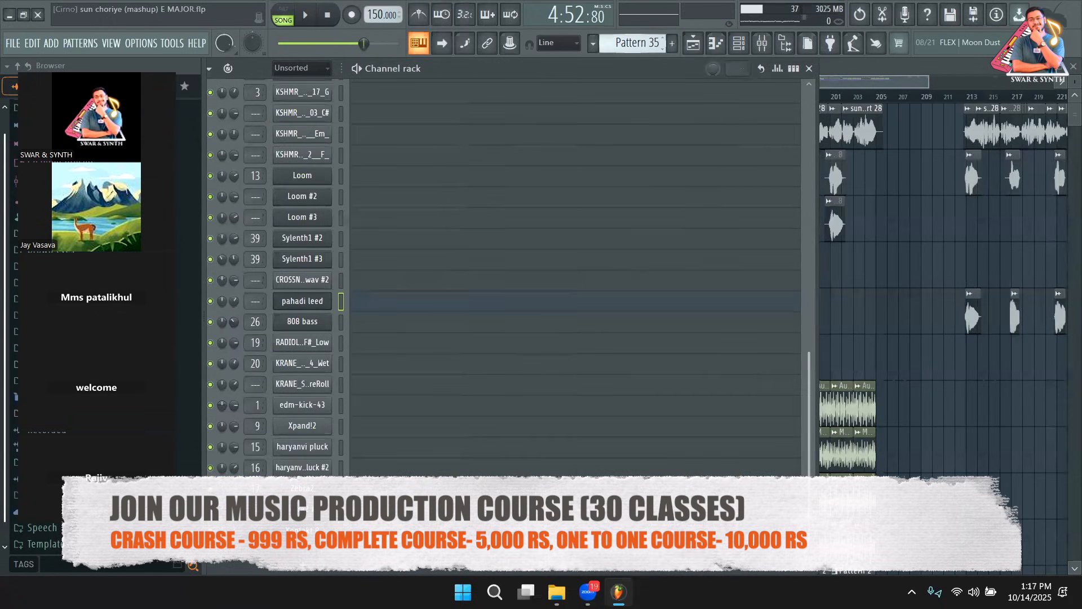
{"action": "scroll", "coordinate": [632, 42], "scroll_direction": "down", "scroll_amount": 1}
{"action": "right_click", "coordinate": [283, 304]}
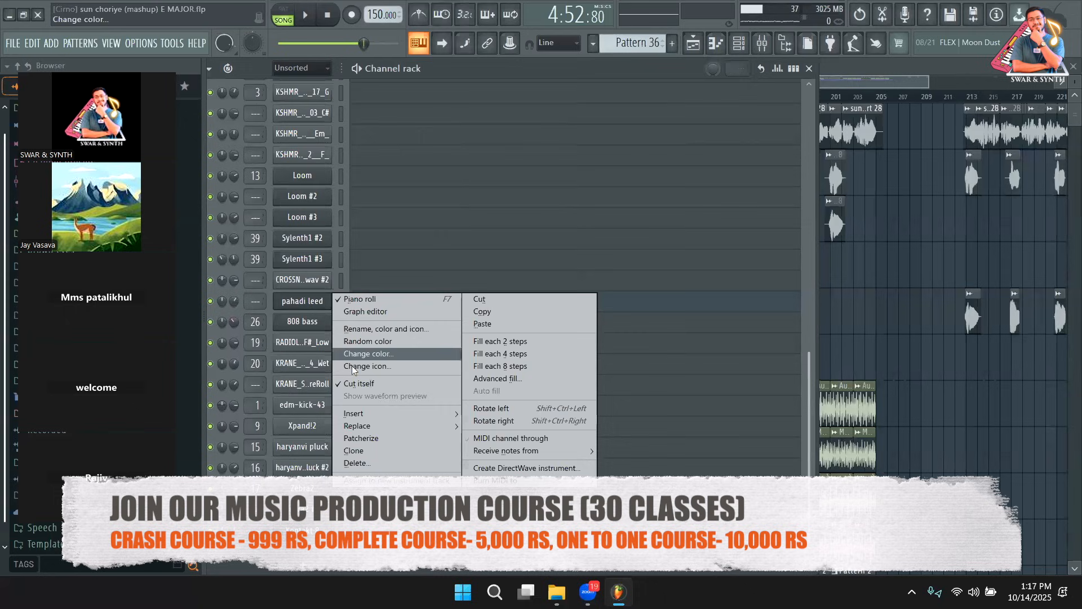
{"action": "left_click", "coordinate": [364, 450]}
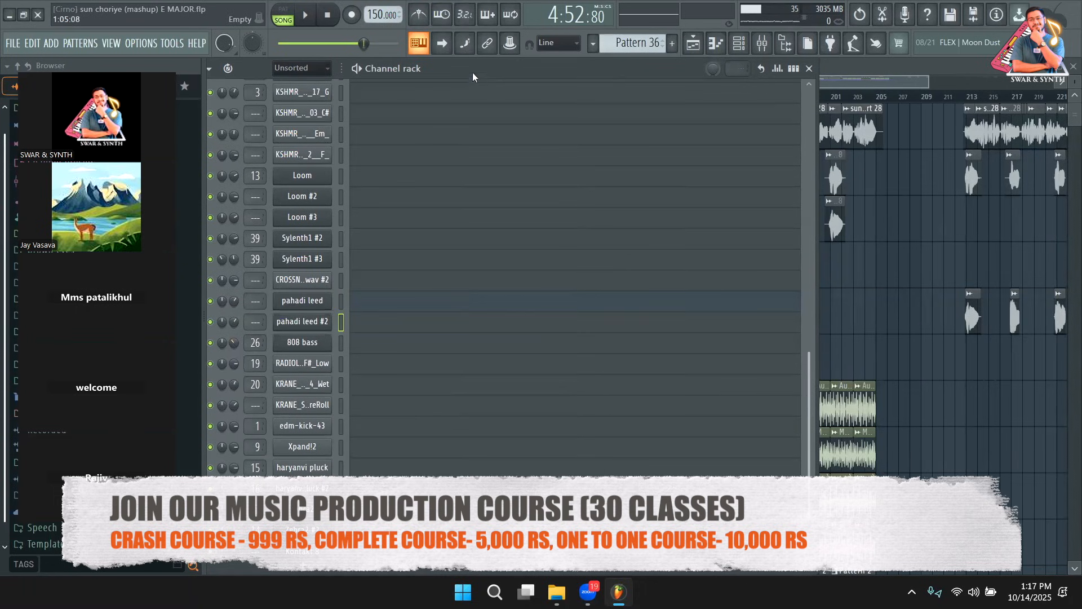
Place Pattern 36 on Track 4 at bar 185 and size the clip to end at bar 193
{"action": "left_click", "coordinate": [885, 81]}
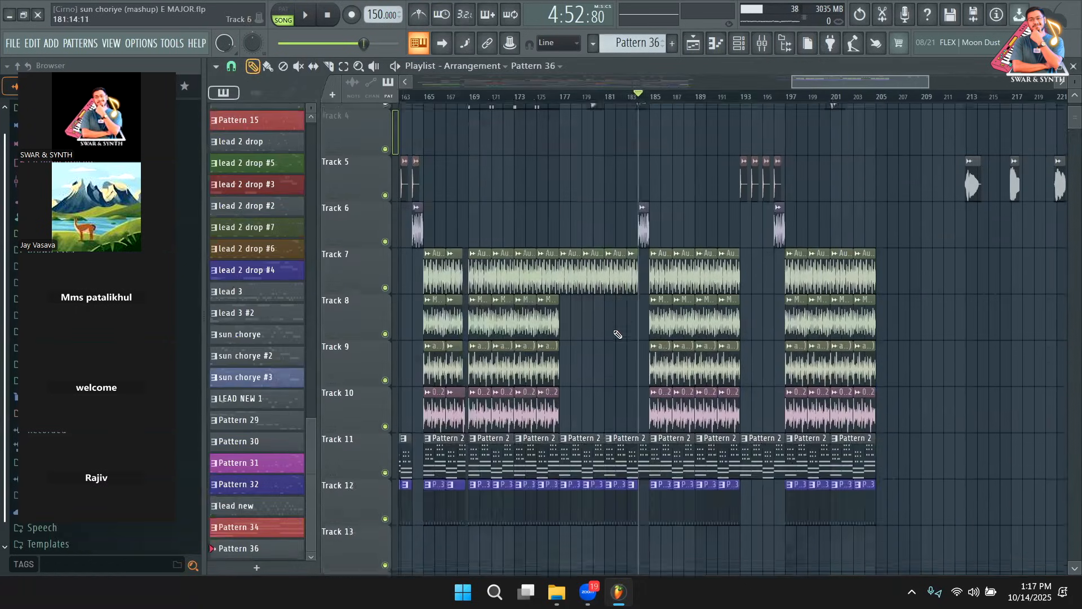
{"action": "left_click", "coordinate": [656, 267]}
{"action": "left_click_drag", "start_coordinate": [659, 270], "coordinate": [762, 287]}
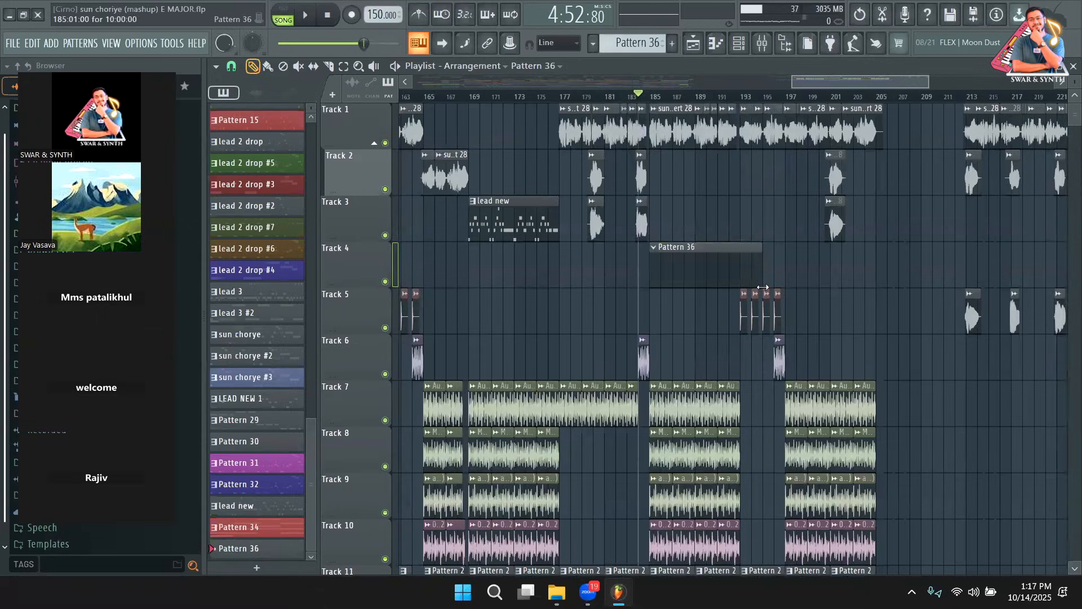
Copy the Kontakt 8 notes in the lead new pattern and paste them into the pahadi leed channel
{"action": "double_click", "coordinate": [513, 219]}
{"action": "left_click", "coordinate": [739, 43]}
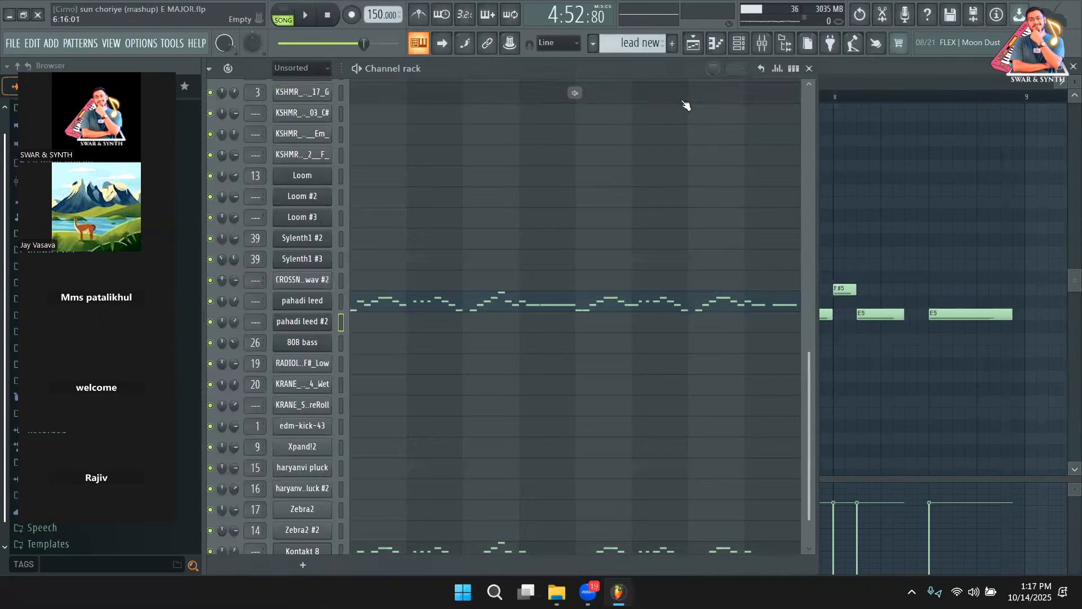
{"action": "scroll", "coordinate": [490, 366], "scroll_direction": "down", "scroll_amount": 1}
{"action": "right_click", "coordinate": [303, 532]}
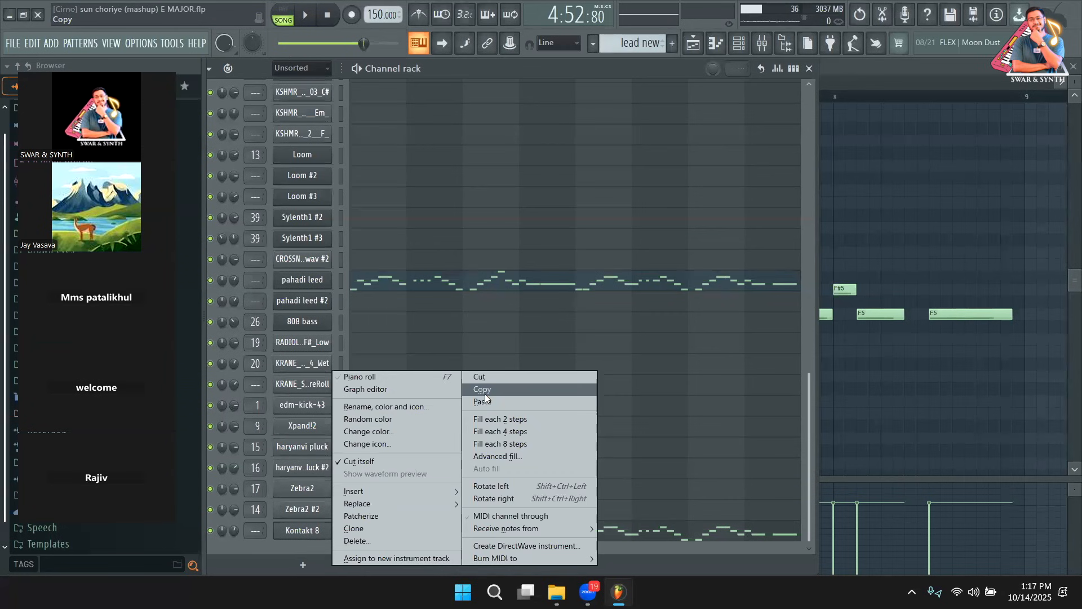
{"action": "right_click", "coordinate": [308, 278]}
{"action": "left_click", "coordinate": [482, 303]}
Audition the lead new pattern in pattern mode, muting the pahadi leed channel and enabling it again to compare the sound
{"action": "key", "text": "l"}
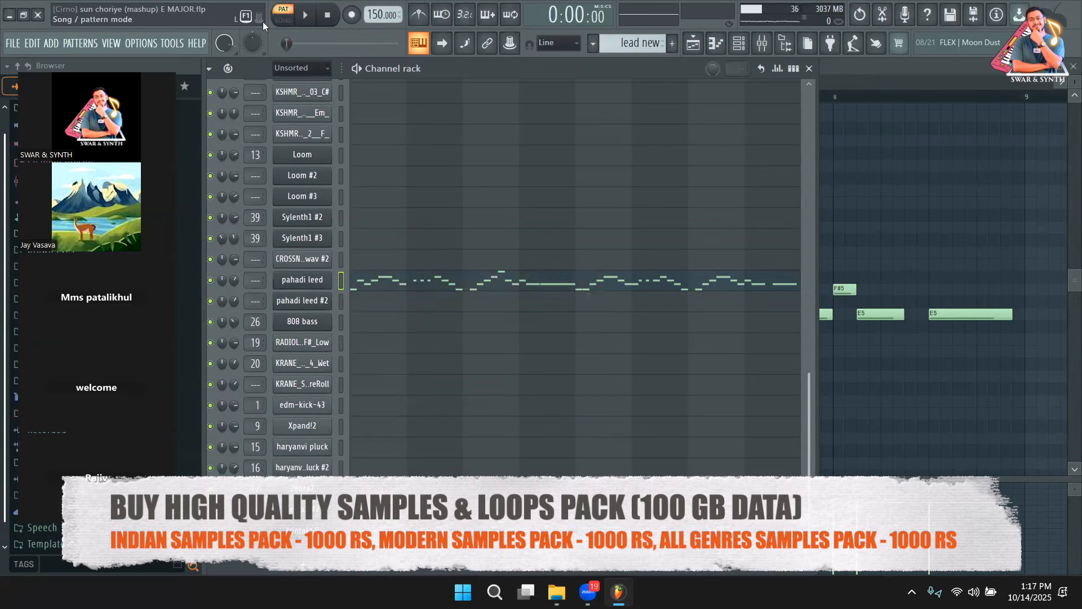
{"action": "key", "text": "space"}
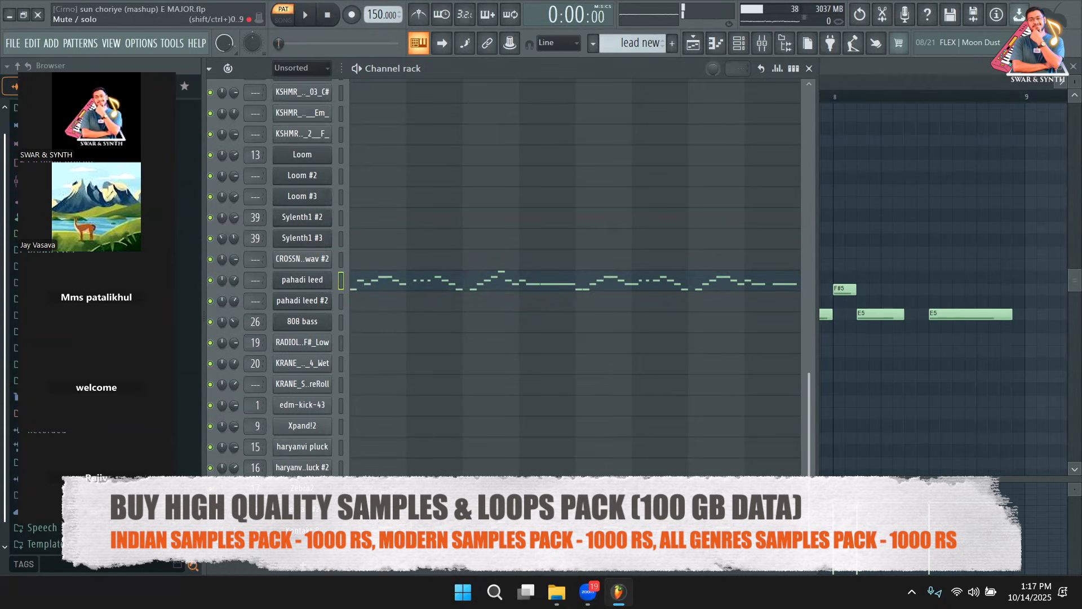
{"action": "left_click", "coordinate": [211, 281]}
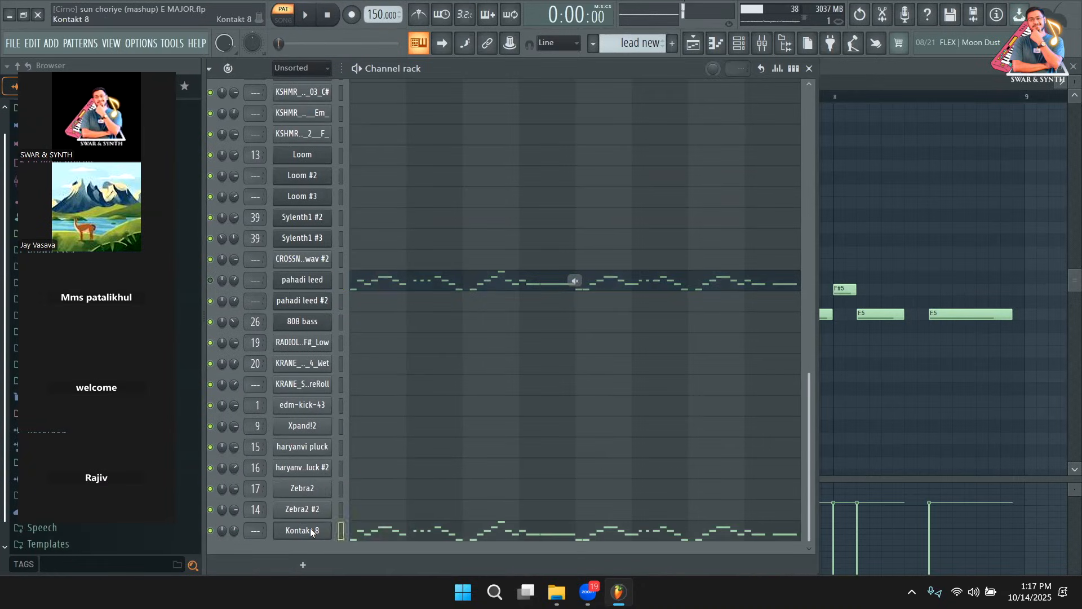
{"action": "right_click", "coordinate": [310, 531]}
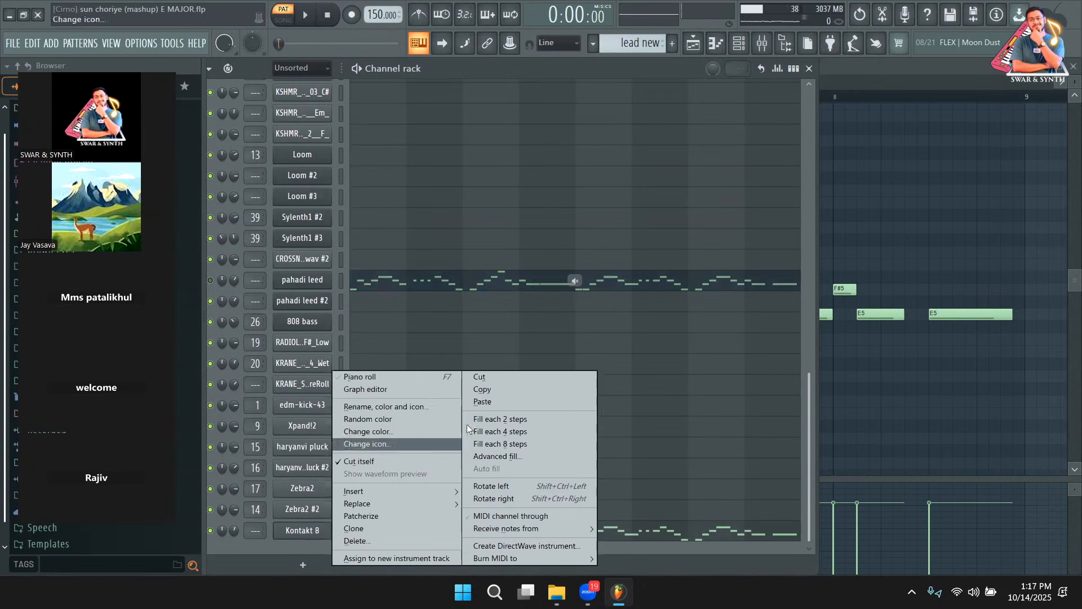
{"action": "left_click", "coordinate": [489, 70]}
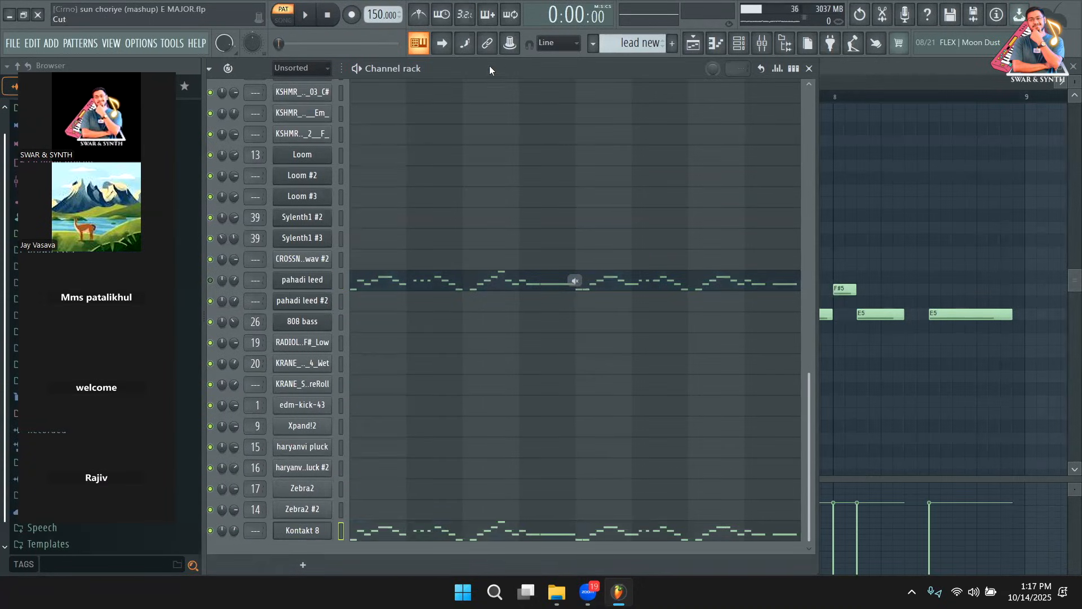
{"action": "left_click", "coordinate": [302, 282]}
{"action": "key", "text": "Escape"}
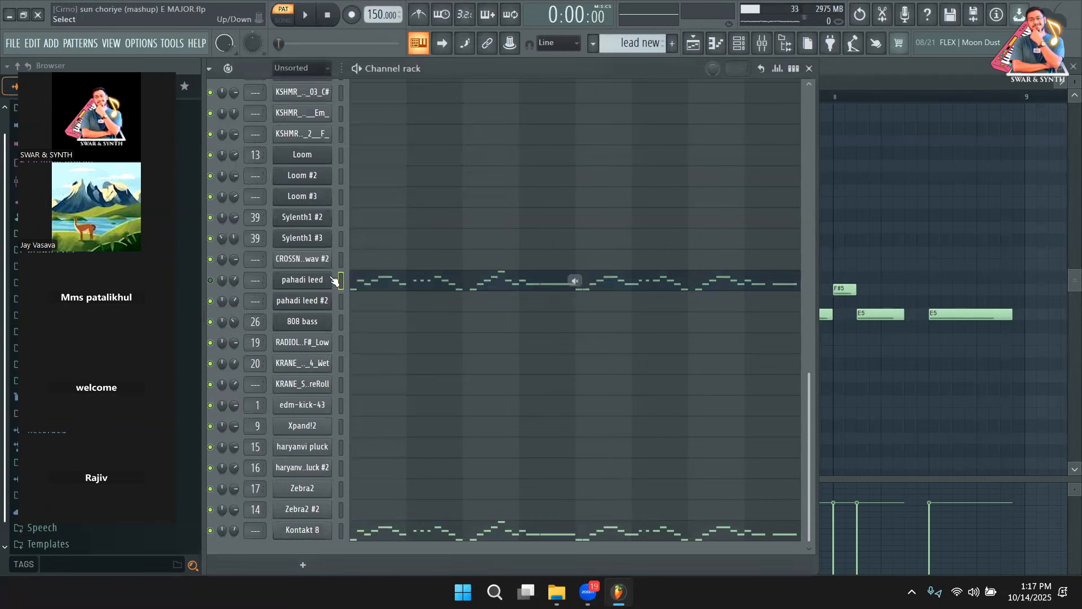
{"action": "left_click", "coordinate": [211, 280]}
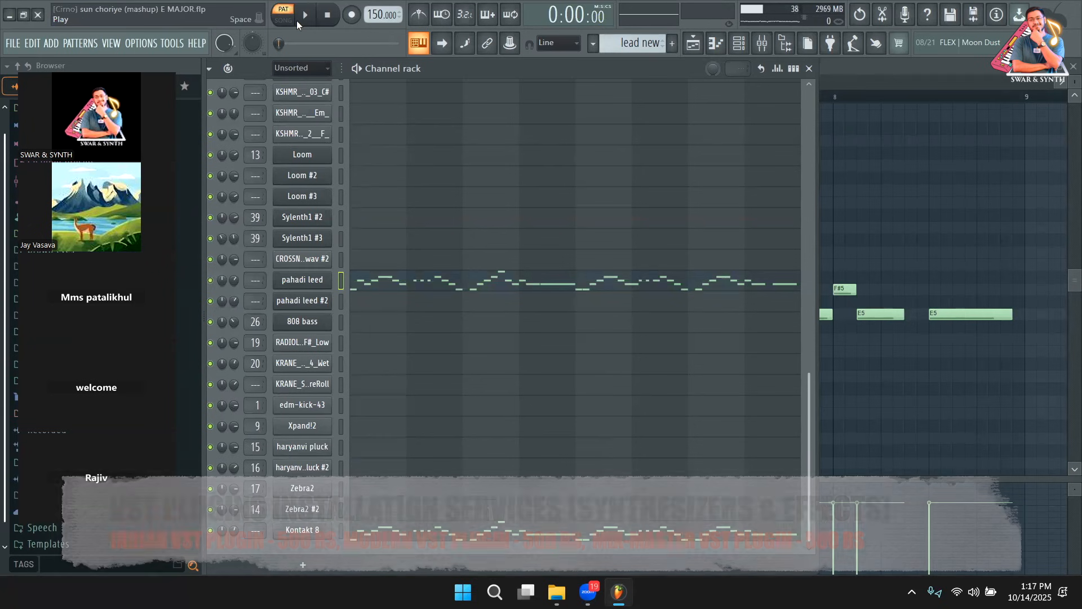
{"action": "left_click", "coordinate": [297, 20]}
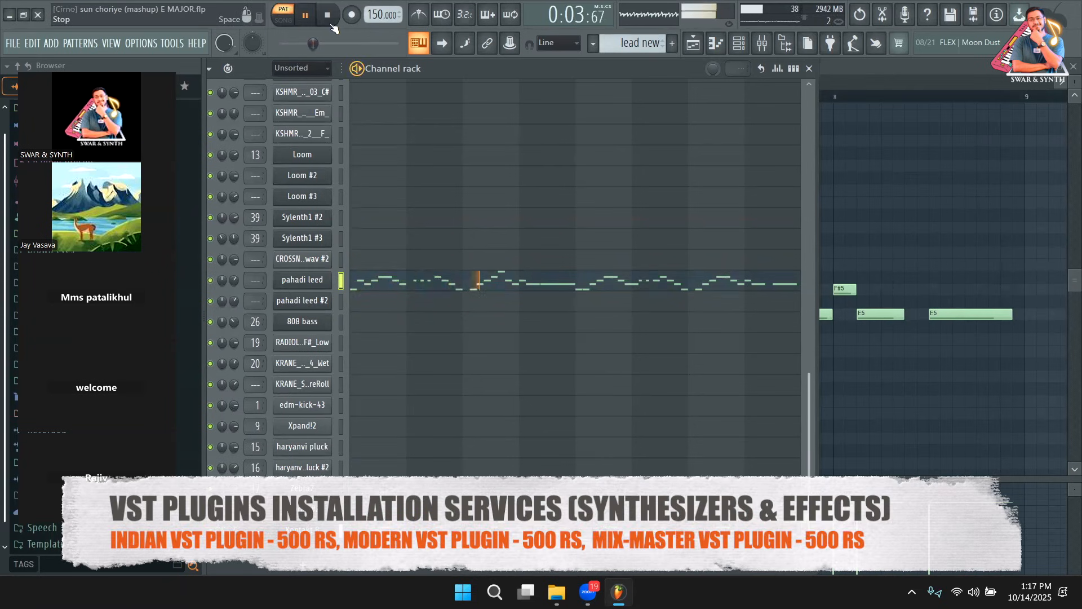
Try two-step F#5 and G#5 notes at steps 13 and 15 of bar 1 in Pattern 36 on pahadi leed against the song
{"action": "left_click", "coordinate": [713, 55]}
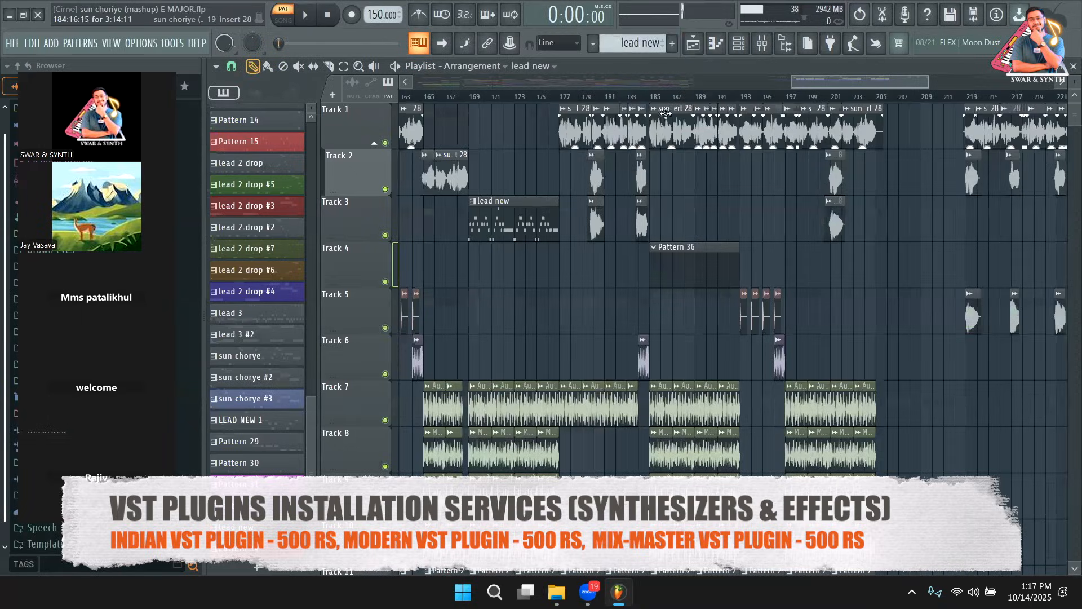
{"action": "double_click", "coordinate": [685, 281]}
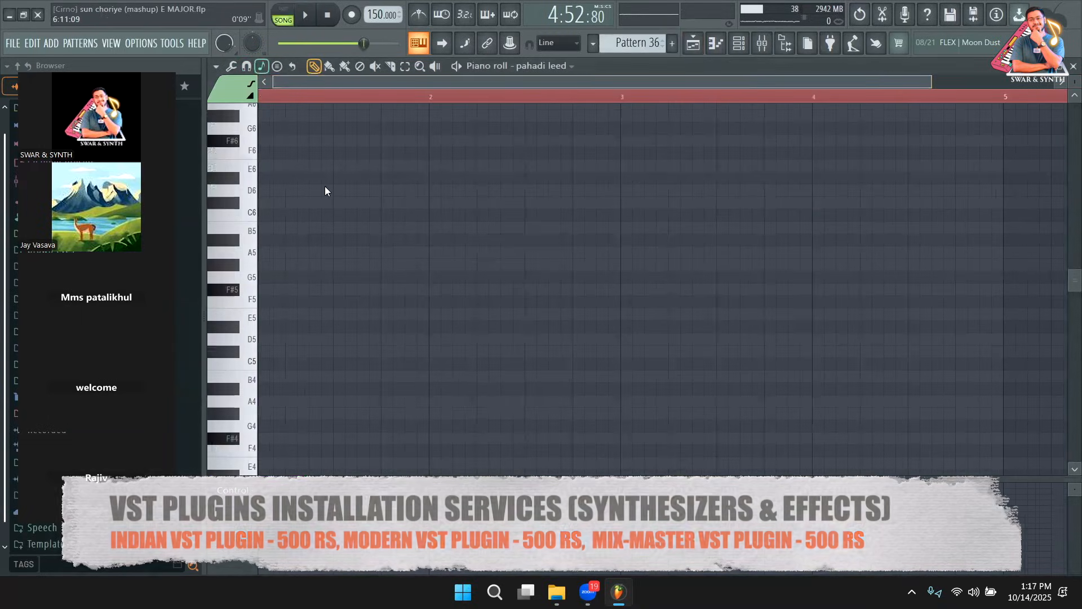
{"action": "key", "text": "space"}
{"action": "left_click", "coordinate": [413, 289]}
{"action": "left_click_drag", "start_coordinate": [413, 289], "coordinate": [402, 289]}
{"action": "left_click", "coordinate": [432, 263]}
{"action": "key", "text": "space"}
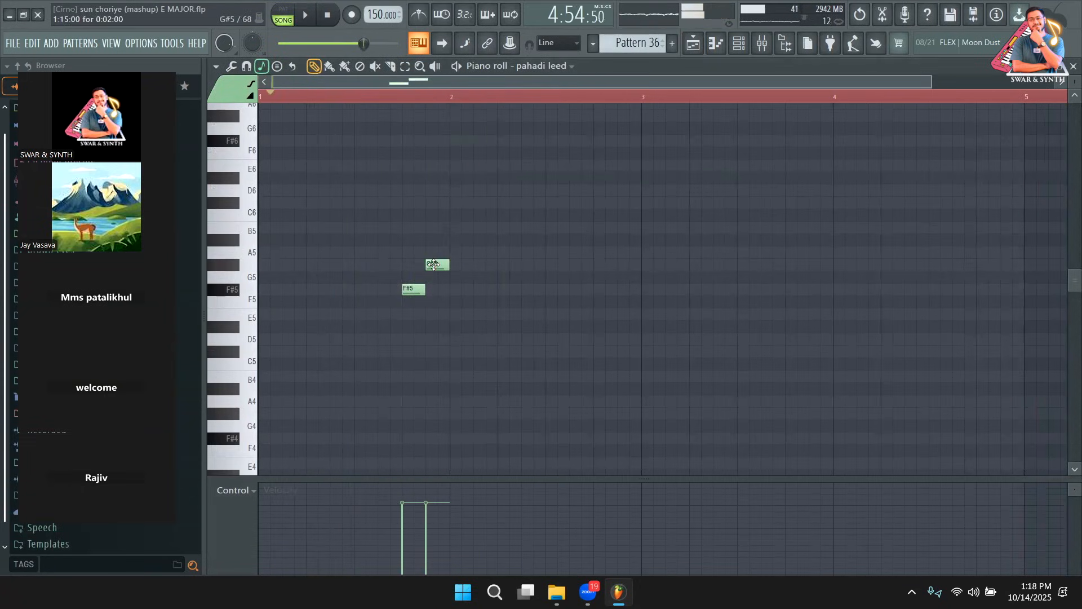
{"action": "left_click", "coordinate": [700, 53]}
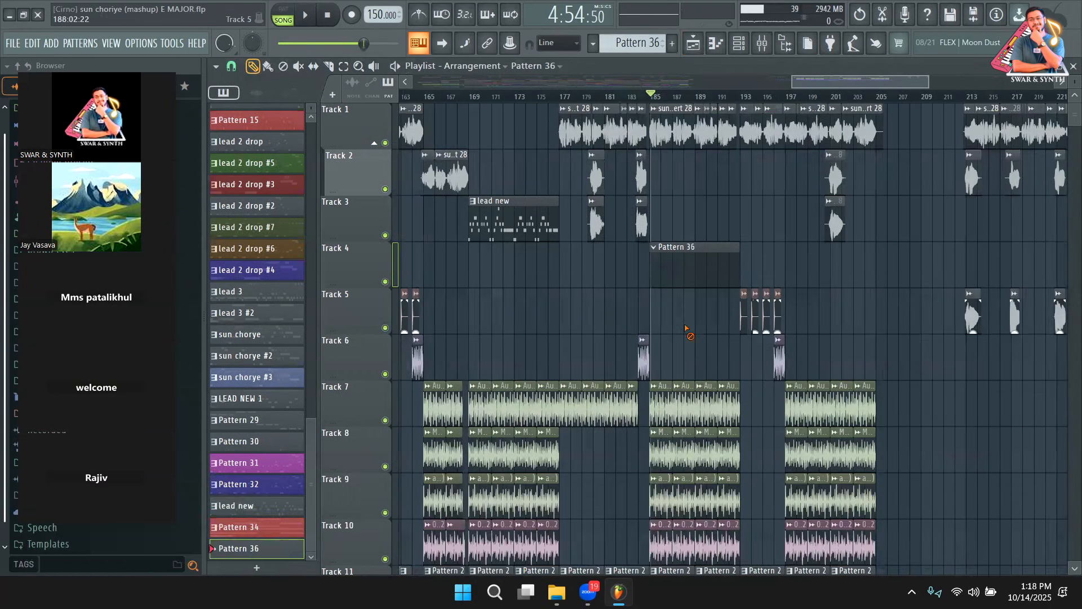
Place two-step F#5, G#5 and E5 notes at steps 11, 13 and 15 of bar 1 in Pattern 36 and audition them
{"action": "double_click", "coordinate": [681, 277]}
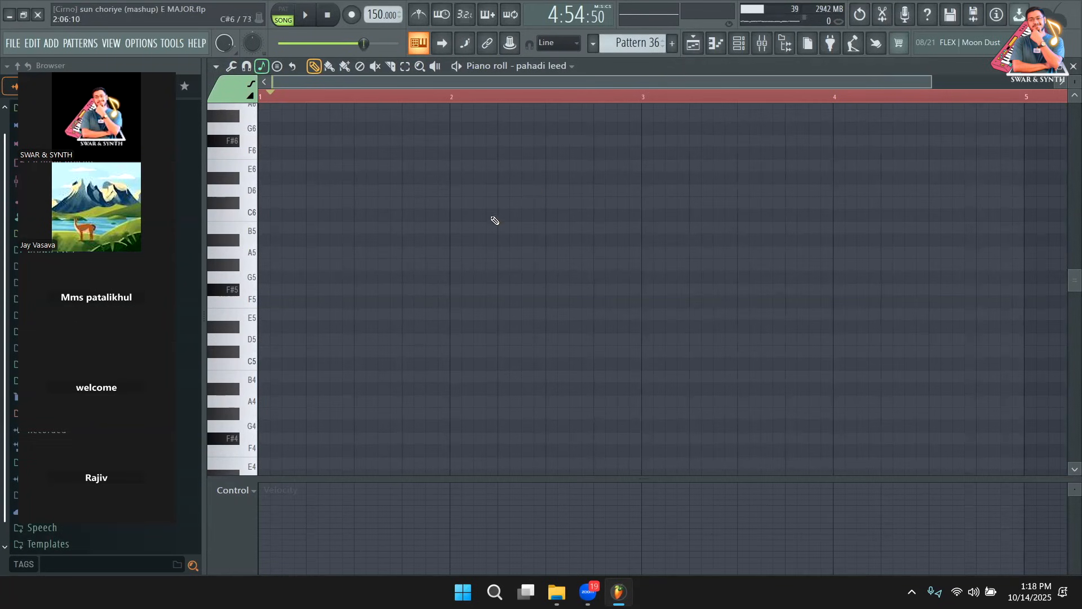
{"action": "key", "text": "space"}
{"action": "left_click", "coordinate": [385, 289]}
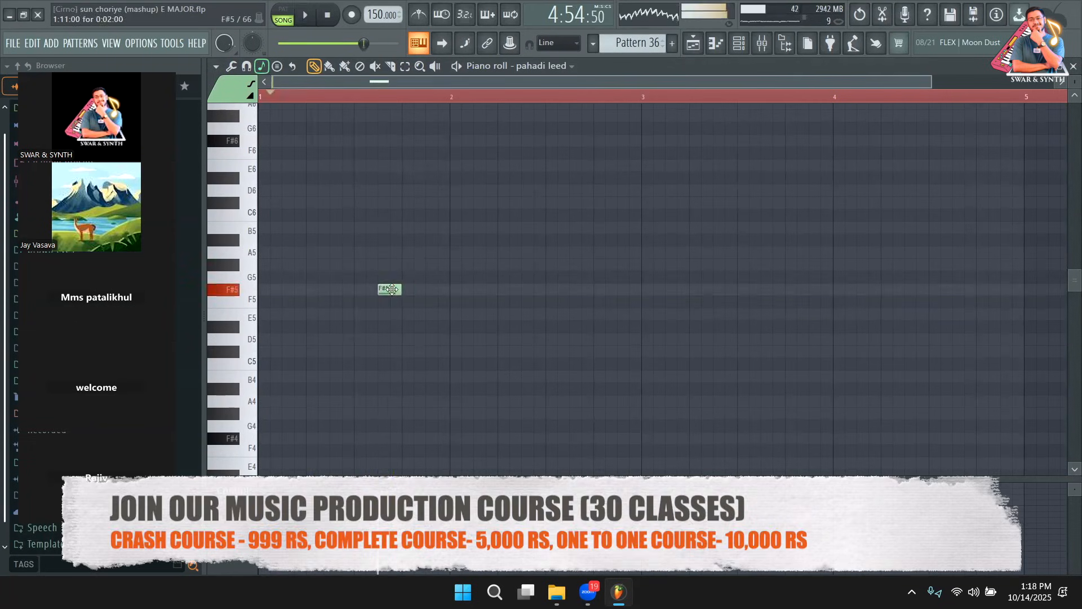
{"action": "left_click", "coordinate": [402, 263]}
{"action": "left_click", "coordinate": [443, 314]}
{"action": "key", "text": "space"}
{"action": "left_click_drag", "start_coordinate": [450, 316], "coordinate": [439, 315]}
{"action": "key", "text": "space"}
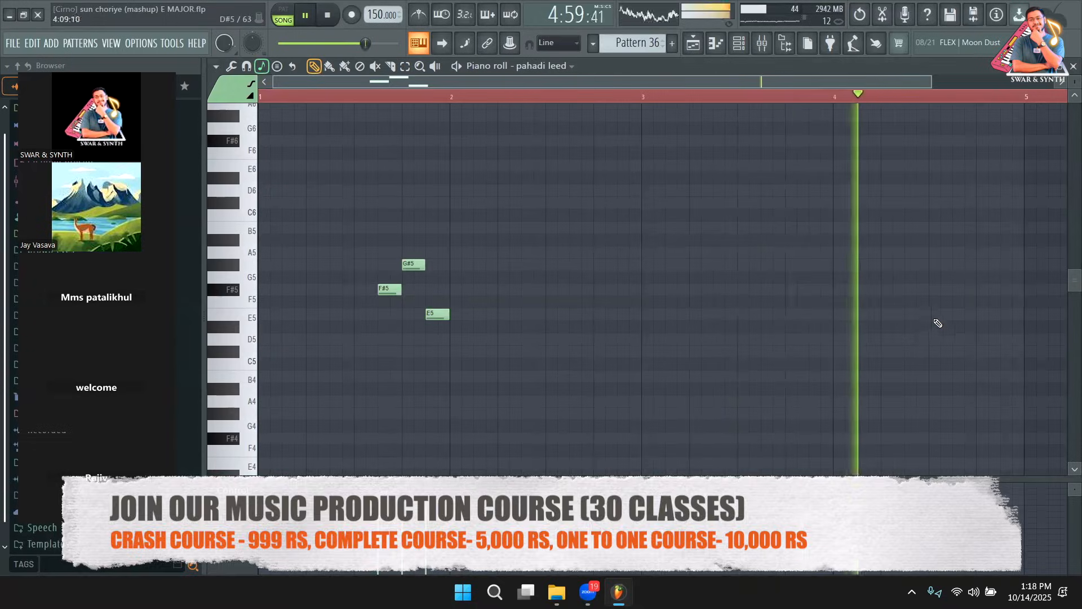
{"action": "key", "text": "space"}
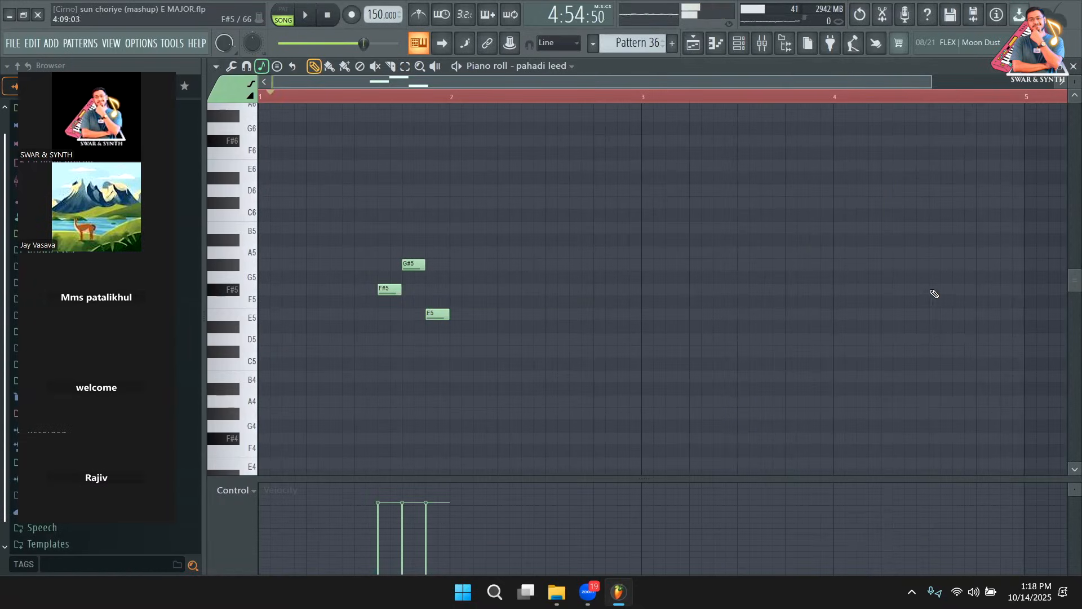
Add consecutive two-step F#5, G#5 and E5 notes starting at step 7 of bar 4, checking them against the song
{"action": "left_click", "coordinate": [933, 294]}
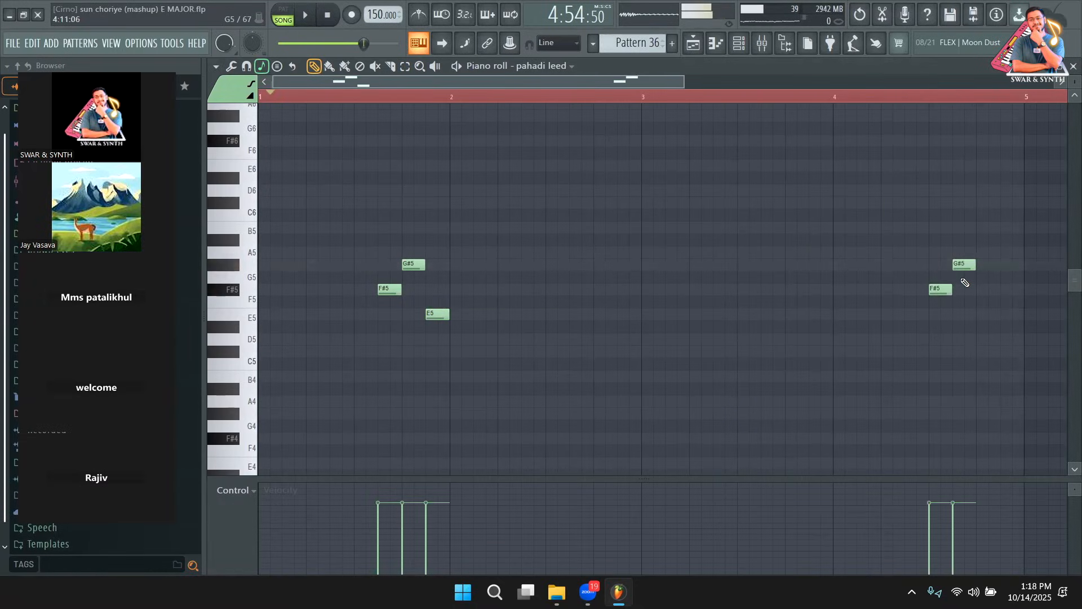
{"action": "left_click", "coordinate": [986, 314]}
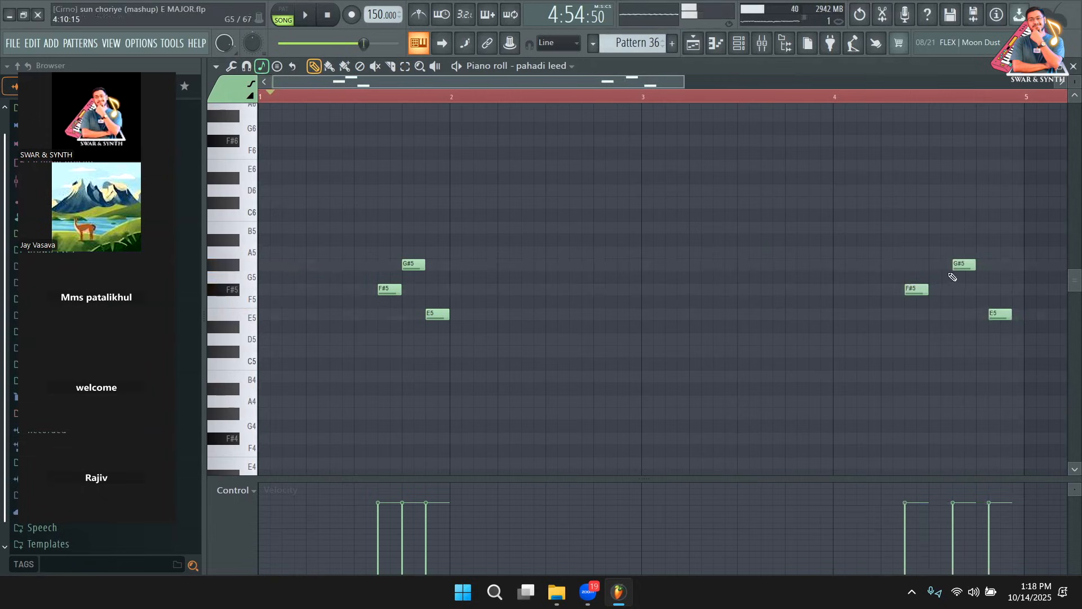
{"action": "key", "text": "space"}
{"action": "left_click_drag", "start_coordinate": [997, 313], "coordinate": [959, 314]}
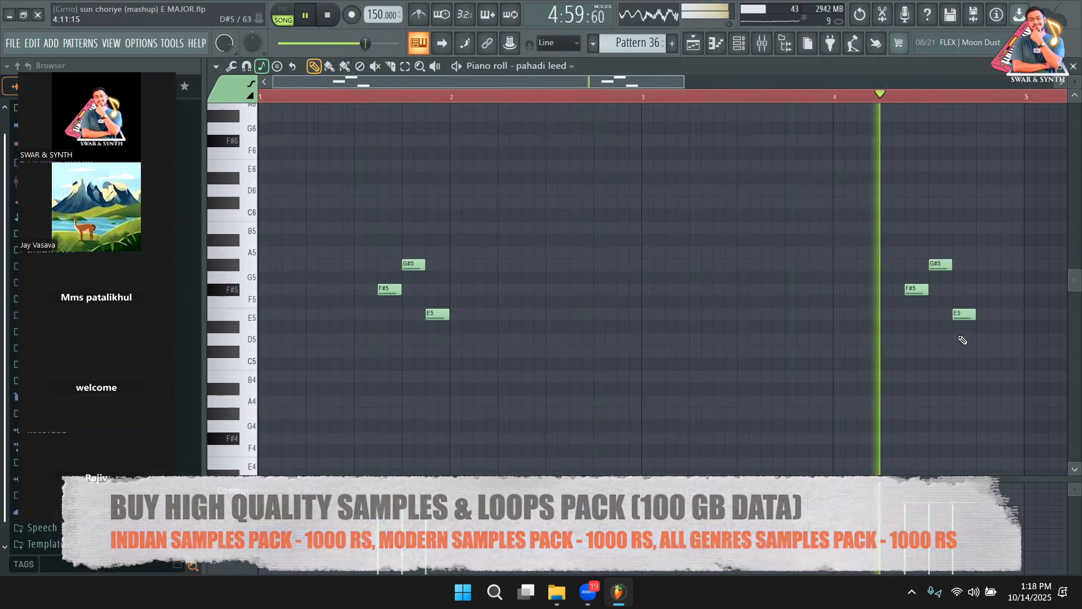
Move the three bar 4 notes together so the phrase starts at step 11 of bar 3
{"action": "left_click", "coordinate": [406, 67]}
{"action": "left_click_drag", "start_coordinate": [984, 383], "coordinate": [905, 261]}
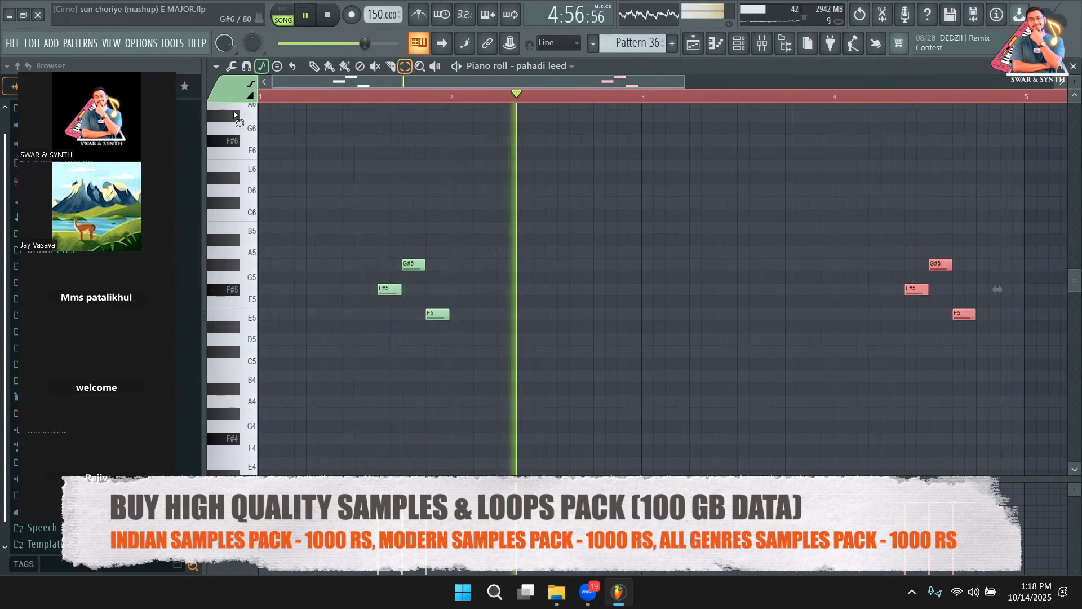
{"action": "left_click", "coordinate": [315, 67]}
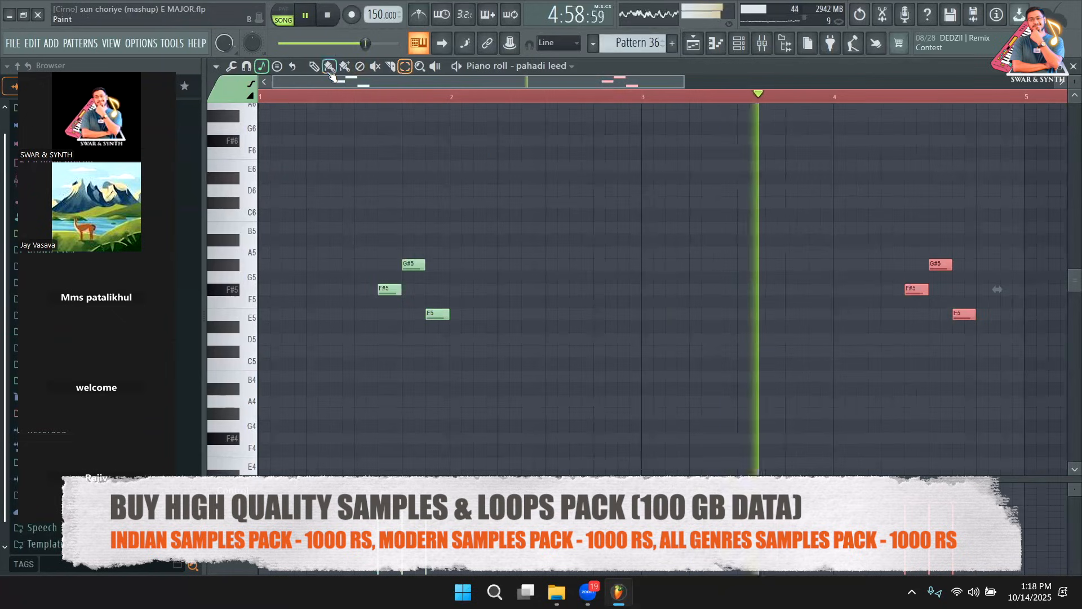
{"action": "left_click_drag", "start_coordinate": [917, 289], "coordinate": [774, 289]}
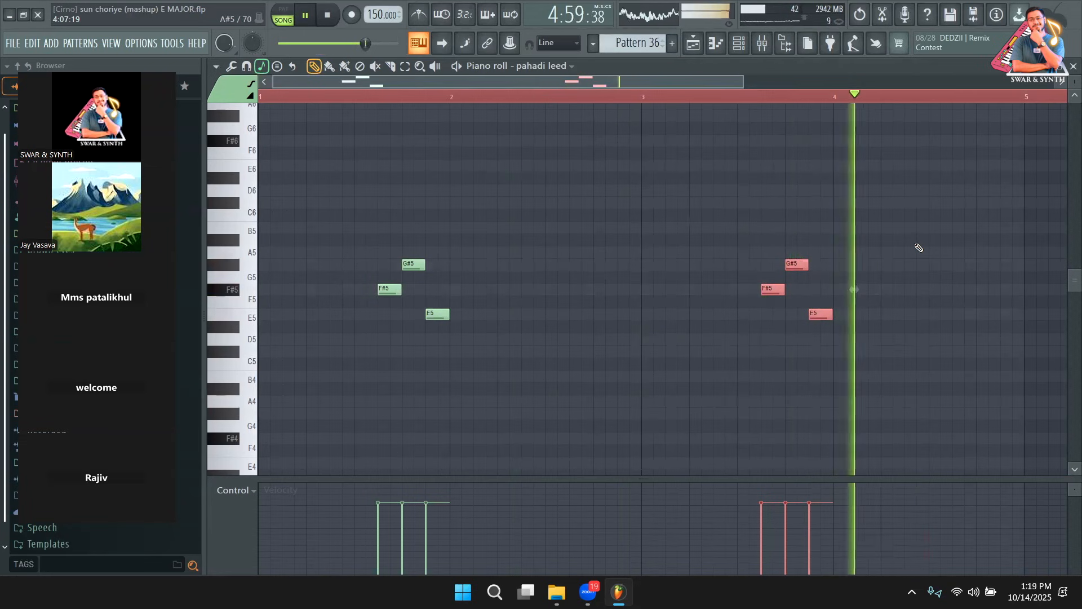
Place further Pattern 36 clips on Track 4 at bars 189, 197 and 201 while playing the section from bar 185
{"action": "left_click", "coordinate": [739, 43]}
{"action": "key", "text": "space"}
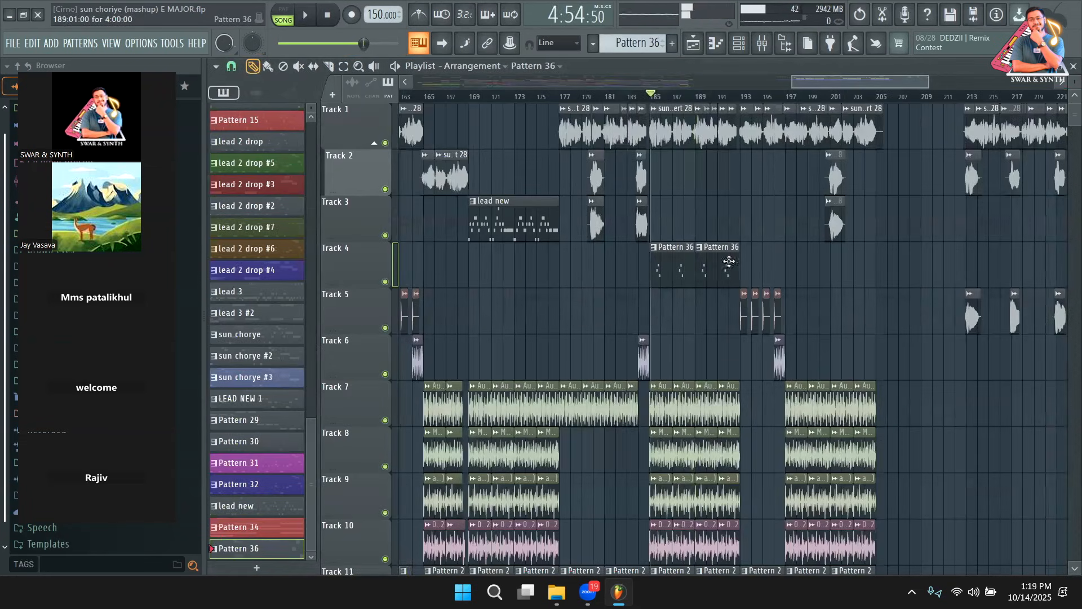
{"action": "key", "text": "space"}
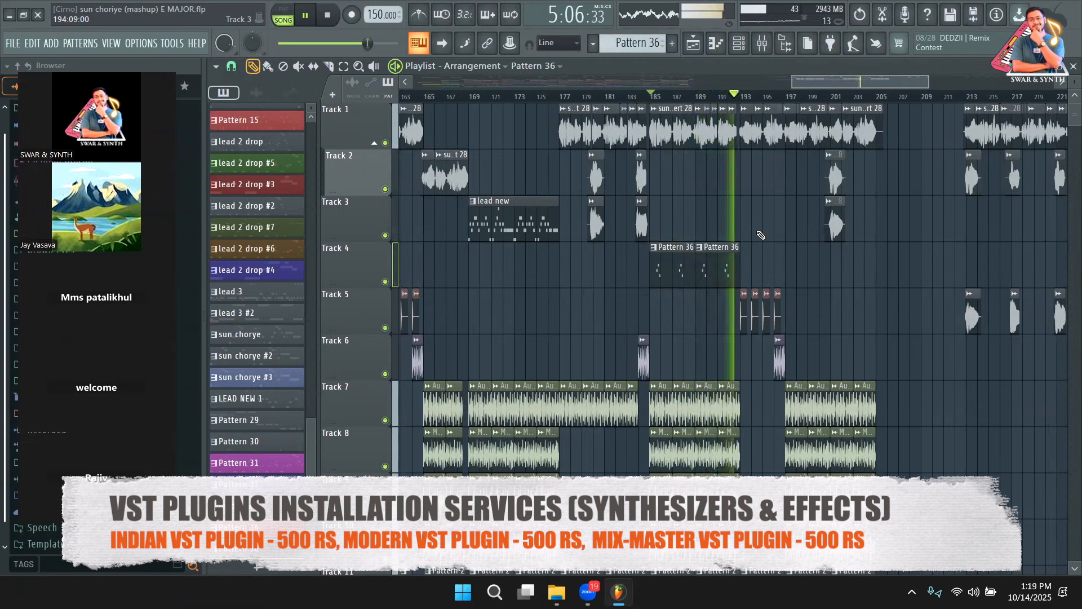
{"action": "left_click", "coordinate": [797, 265]}
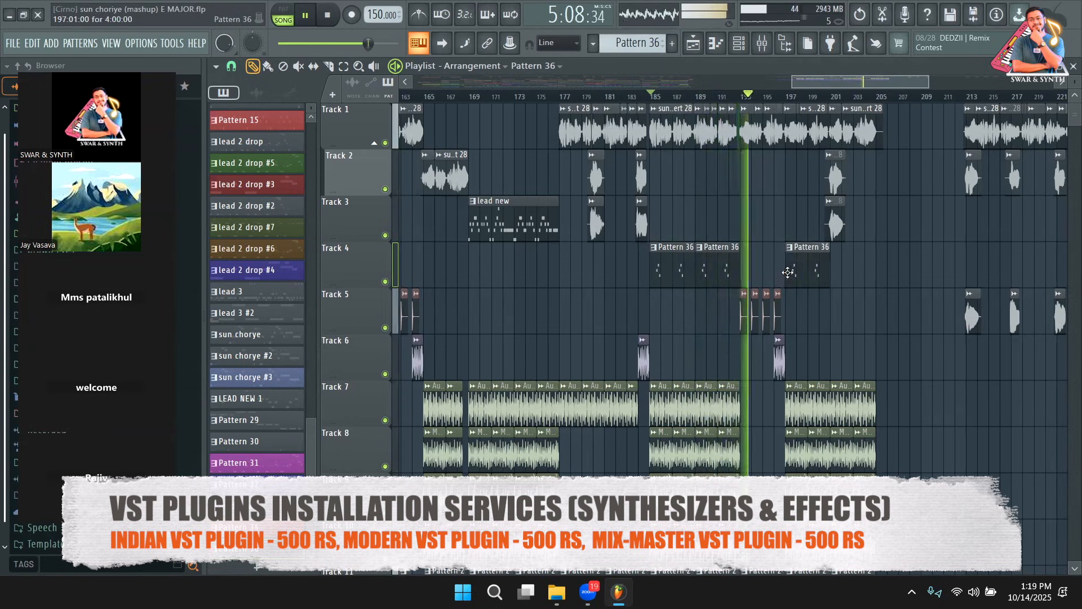
{"action": "left_click", "coordinate": [846, 278]}
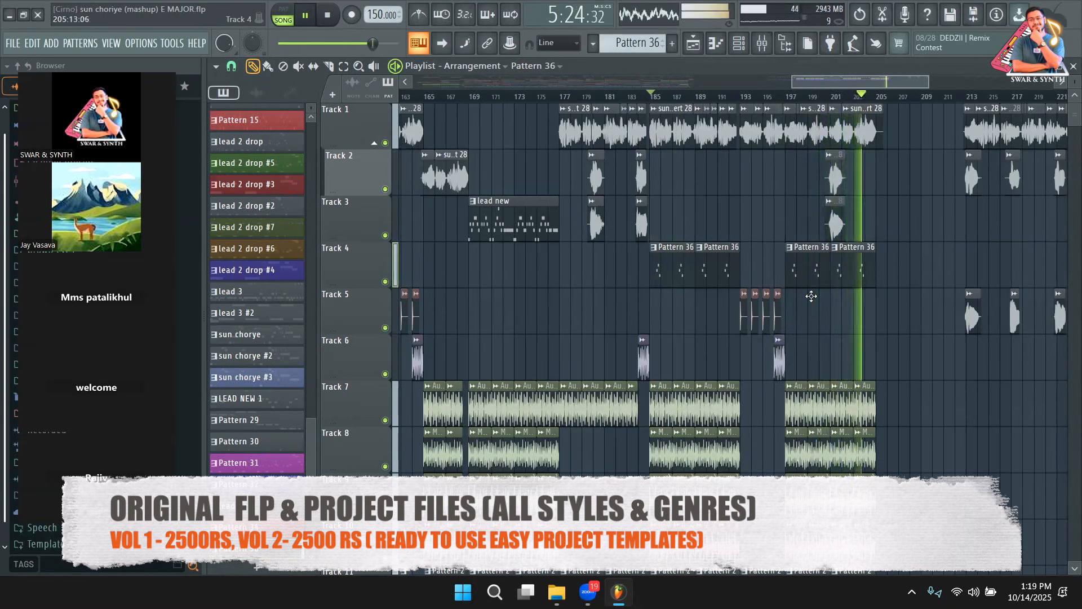
{"action": "key", "text": "space"}
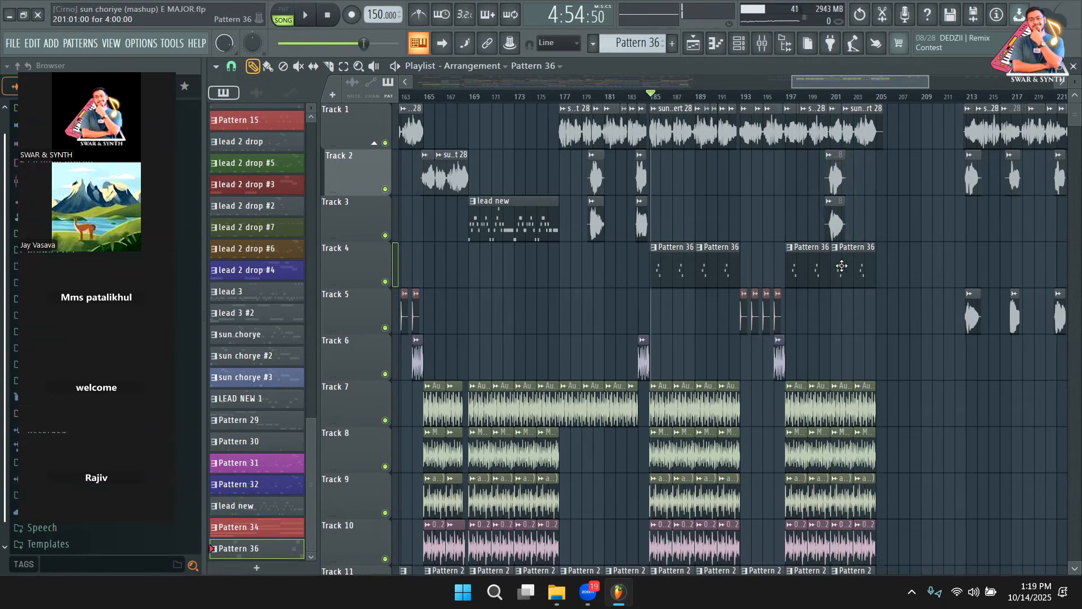
Clone the pahadi leed #2 channel and move the Pattern 36 notes from pahadi leed into the clone
{"action": "left_click", "coordinate": [739, 44]}
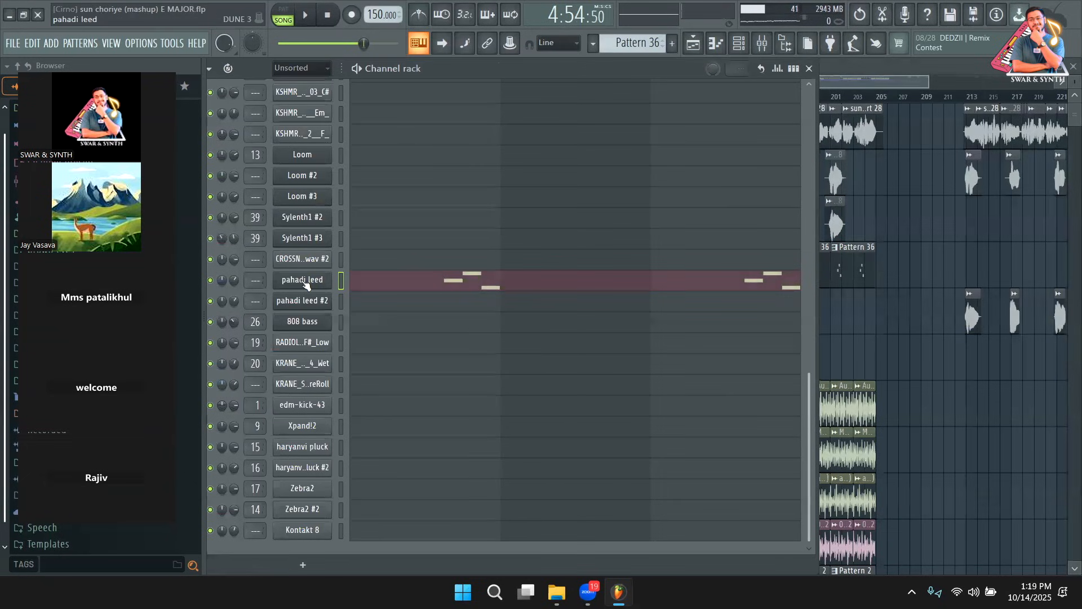
{"action": "right_click", "coordinate": [313, 304]}
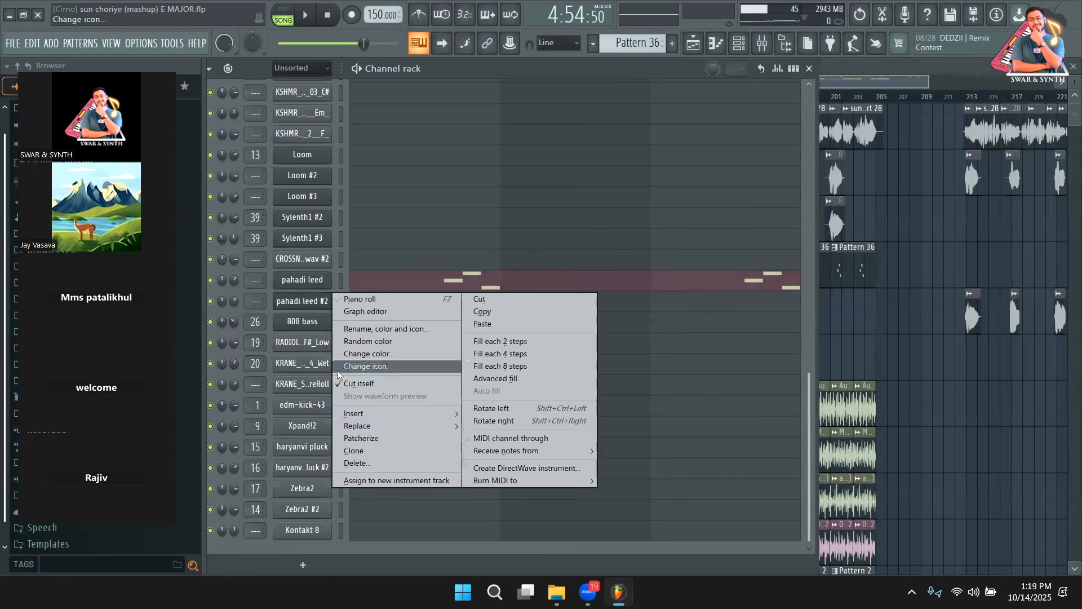
{"action": "left_click", "coordinate": [370, 454]}
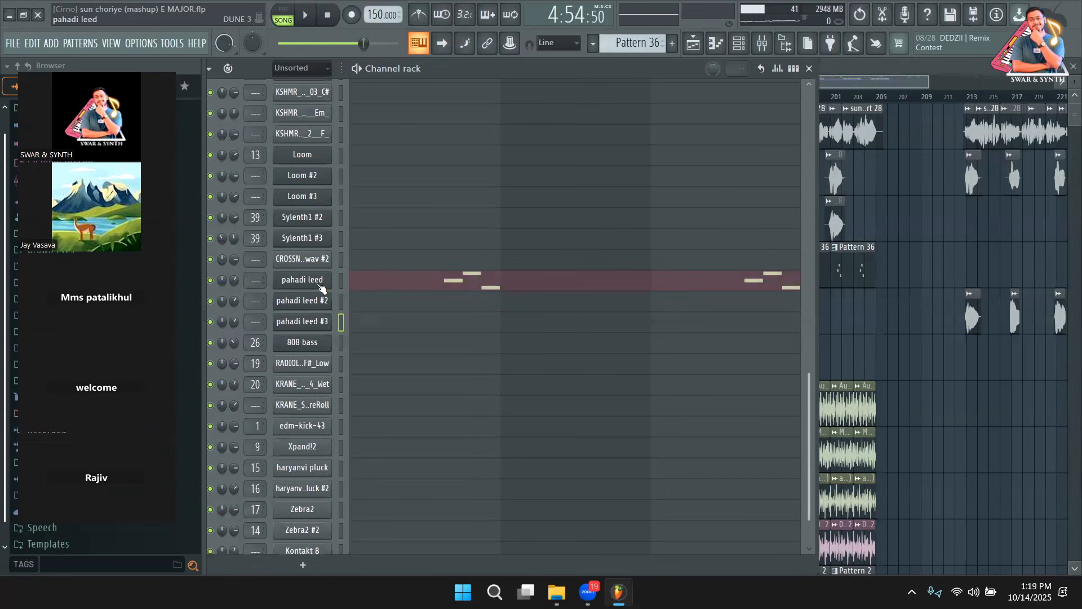
{"action": "right_click", "coordinate": [321, 288]}
{"action": "left_click", "coordinate": [516, 280]}
{"action": "right_click", "coordinate": [321, 326]}
{"action": "left_click", "coordinate": [479, 345]}
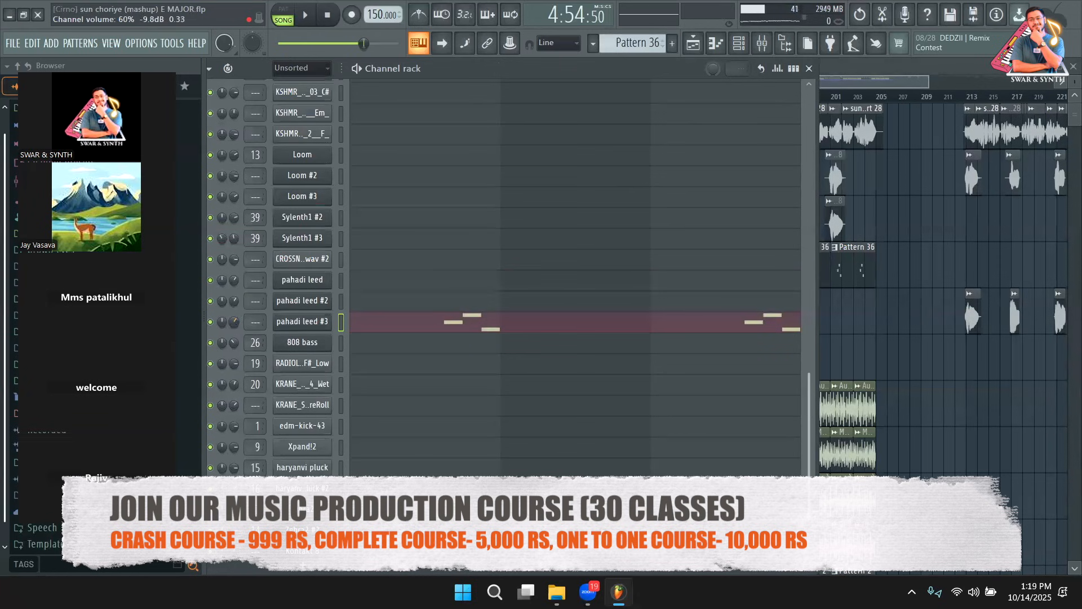
Play the song from bar 185 and lower the pahadi leed #3 channel volume to 47%
{"action": "left_click", "coordinate": [821, 115]}
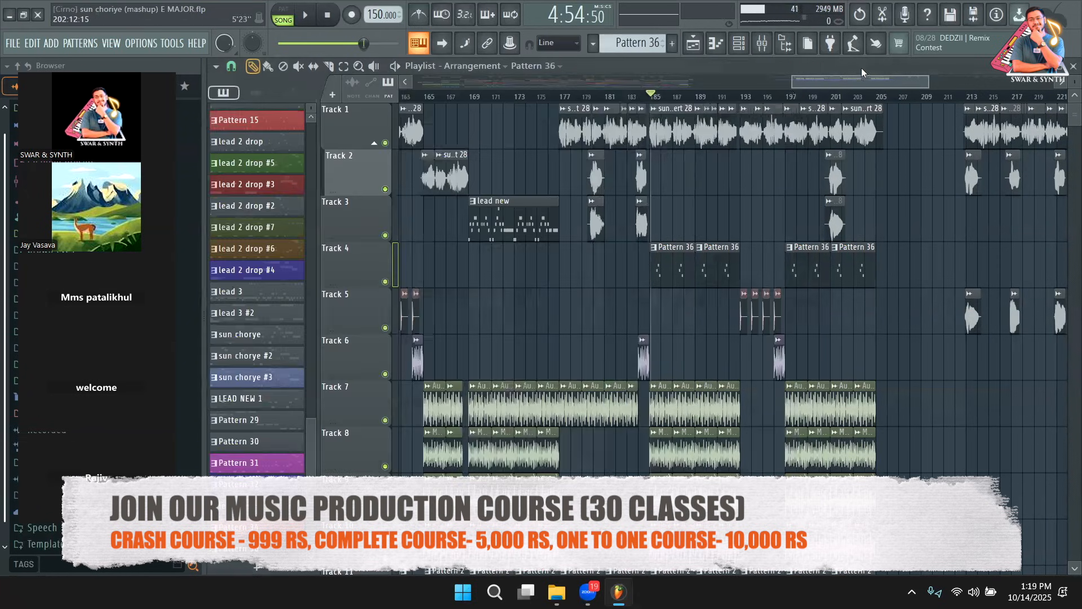
{"action": "left_click", "coordinate": [664, 97]}
{"action": "key", "text": "space"}
{"action": "left_click", "coordinate": [738, 44]}
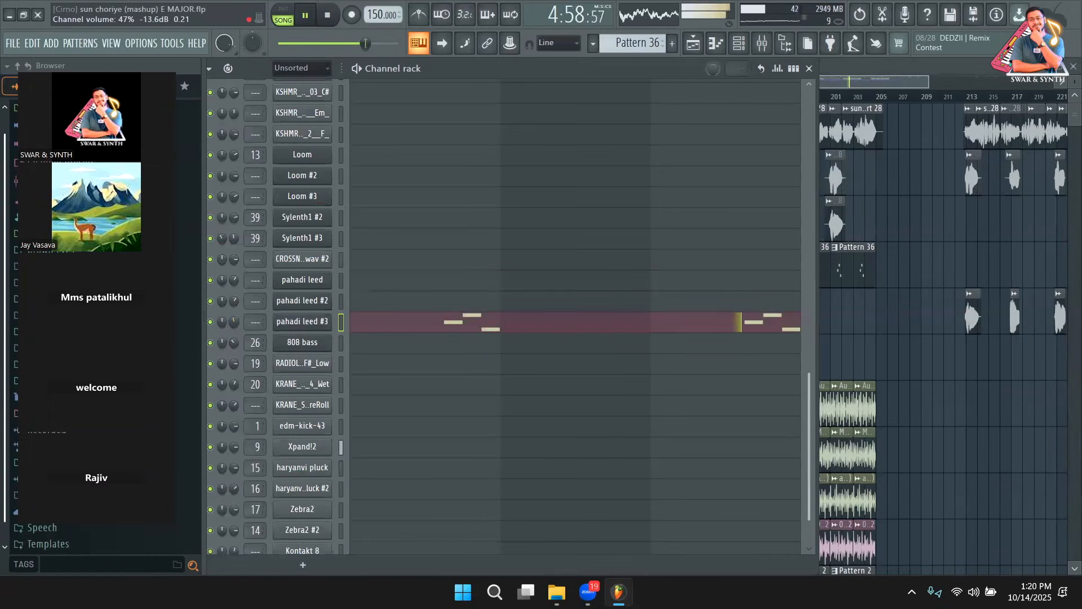
Clone the pahadi leed #3 channel and open the clone's DUNE 3 synth
{"action": "right_click", "coordinate": [322, 329]}
{"action": "left_click", "coordinate": [366, 471]}
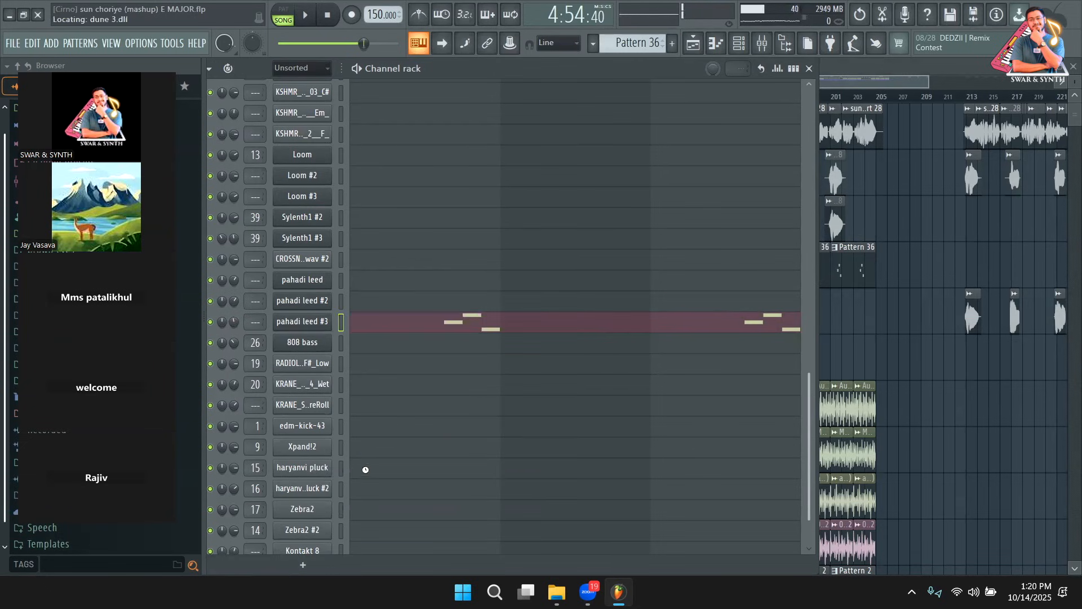
{"action": "left_click", "coordinate": [321, 345]}
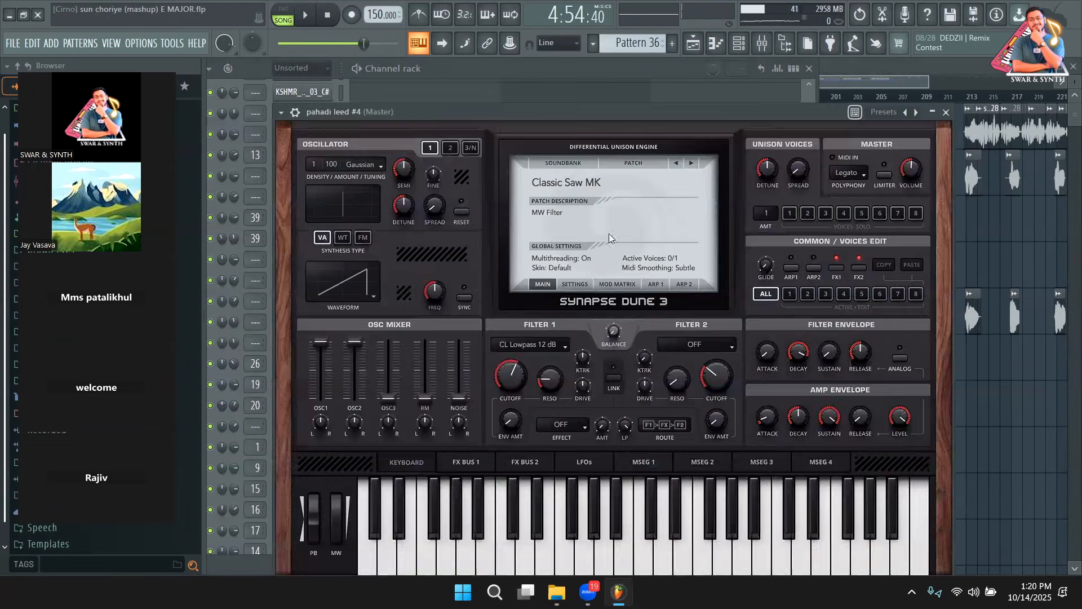
Load a pluck soundbank into pahadi leed #4 and audition its patches, starting from Asian Plucks MK, Ball Cup KS and Bell Pluck RH
{"action": "left_click", "coordinate": [557, 162]}
{"action": "mouse_move", "coordinate": [758, 271]}
{"action": "left_click", "coordinate": [829, 388]}
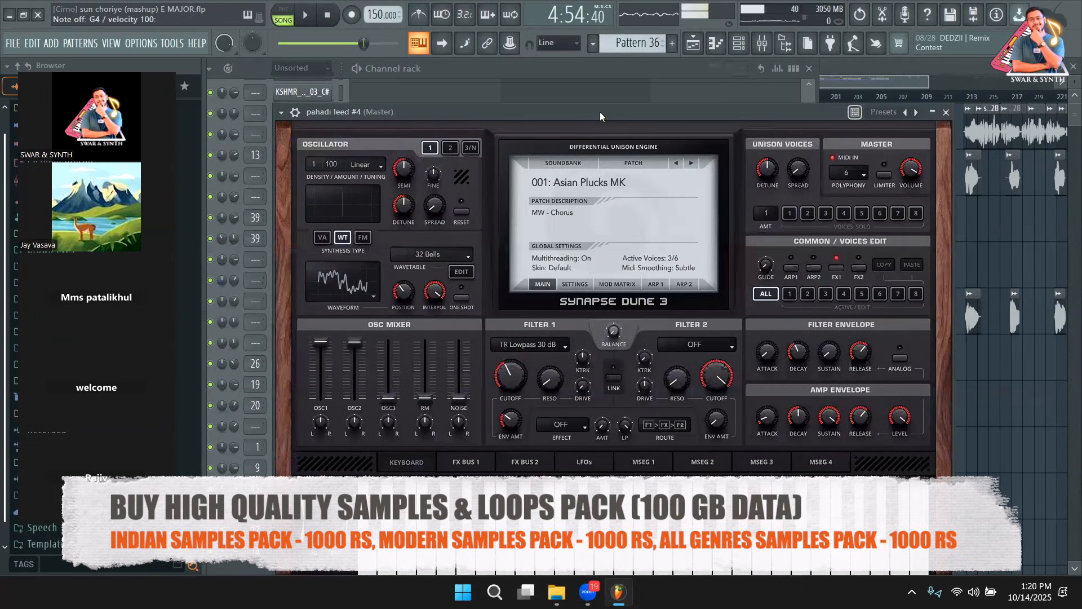
{"action": "left_click", "coordinate": [692, 162]}
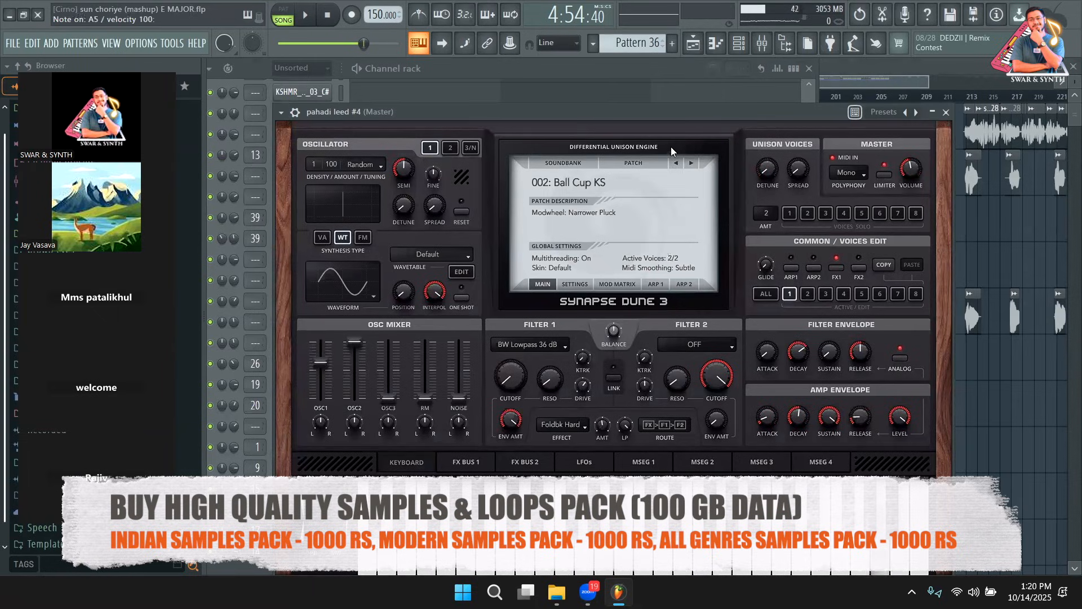
{"action": "left_click", "coordinate": [693, 162]}
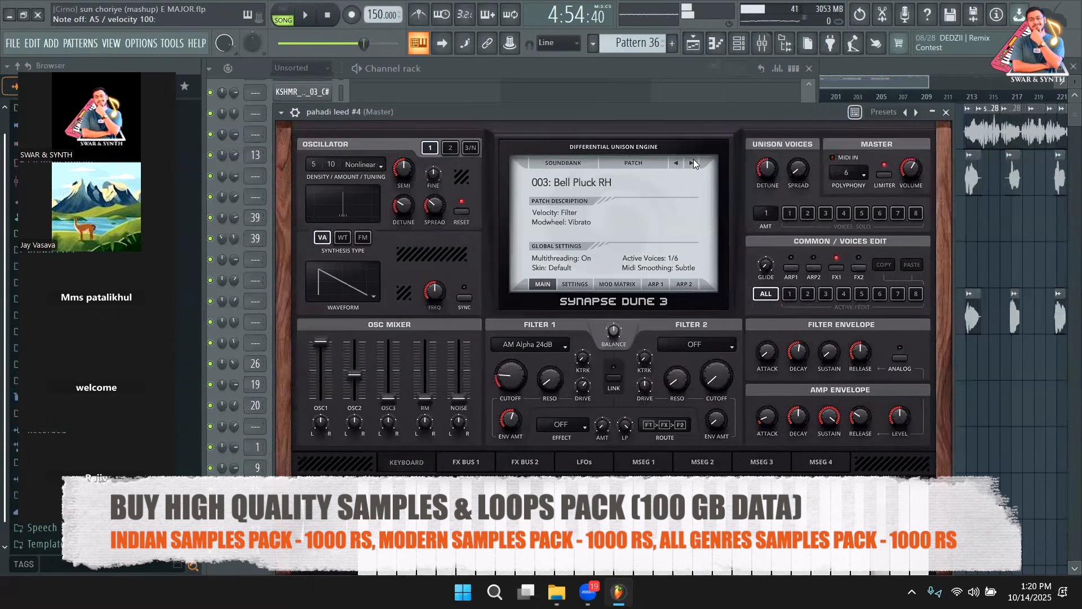
{"action": "left_click", "coordinate": [693, 162]}
Clone the Kontakt 8 channel and open the cloned instrument
{"action": "left_click", "coordinate": [578, 69]}
{"action": "scroll", "coordinate": [532, 447], "scroll_direction": "down", "scroll_amount": 2}
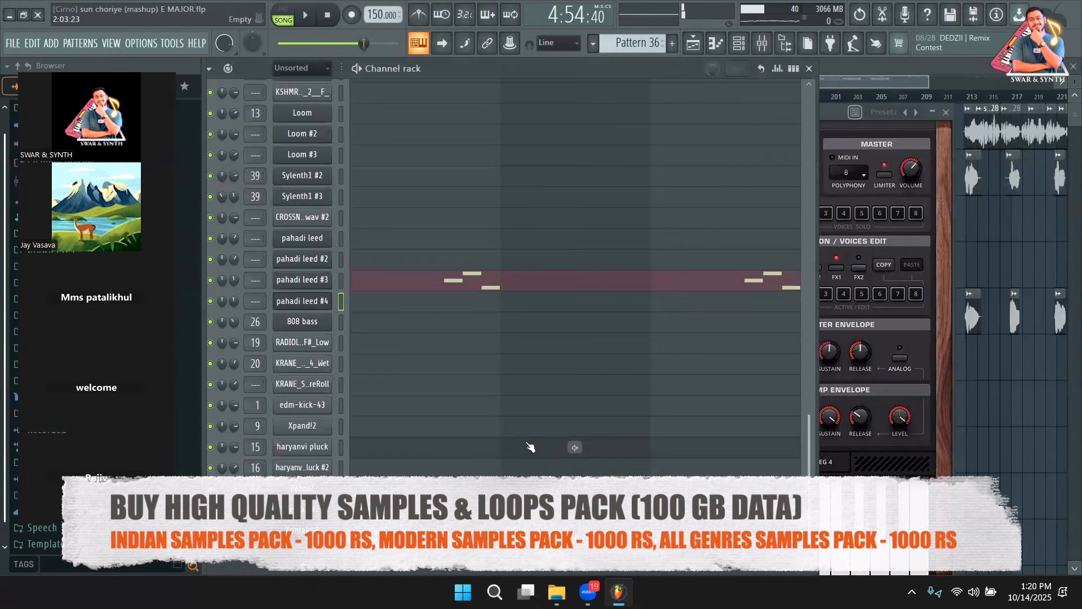
{"action": "right_click", "coordinate": [308, 531]}
{"action": "left_click", "coordinate": [376, 530]}
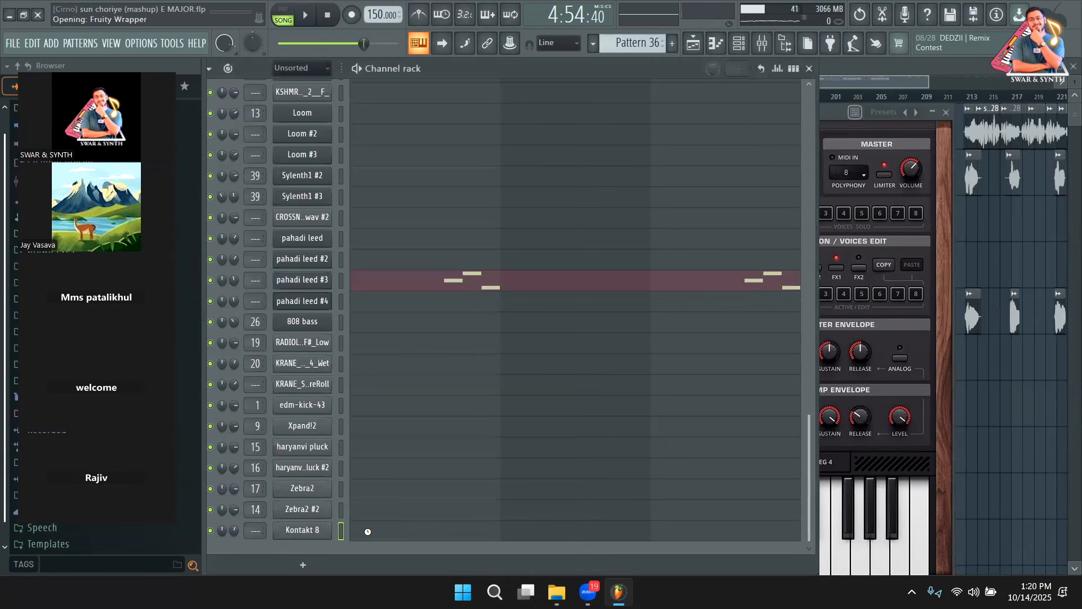
{"action": "left_click", "coordinate": [332, 551]}
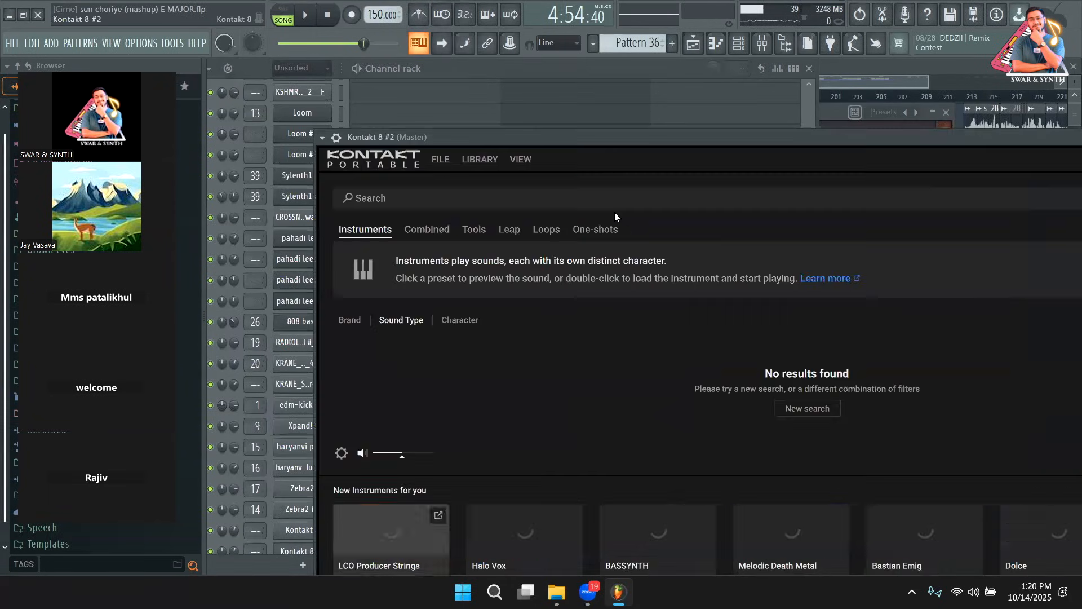
Reposition the Kontakt 8 #2 window and switch Kontakt to Classic View
{"action": "left_click_drag", "start_coordinate": [553, 140], "coordinate": [473, 94]}
{"action": "left_click", "coordinate": [458, 103]}
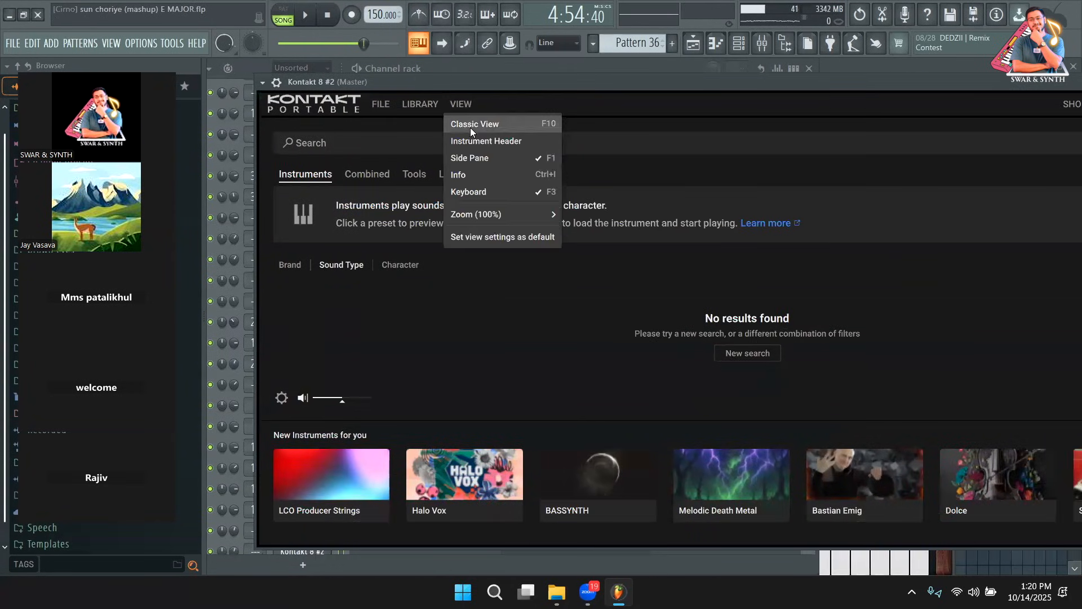
{"action": "left_click", "coordinate": [470, 127]}
{"action": "left_click", "coordinate": [465, 106]}
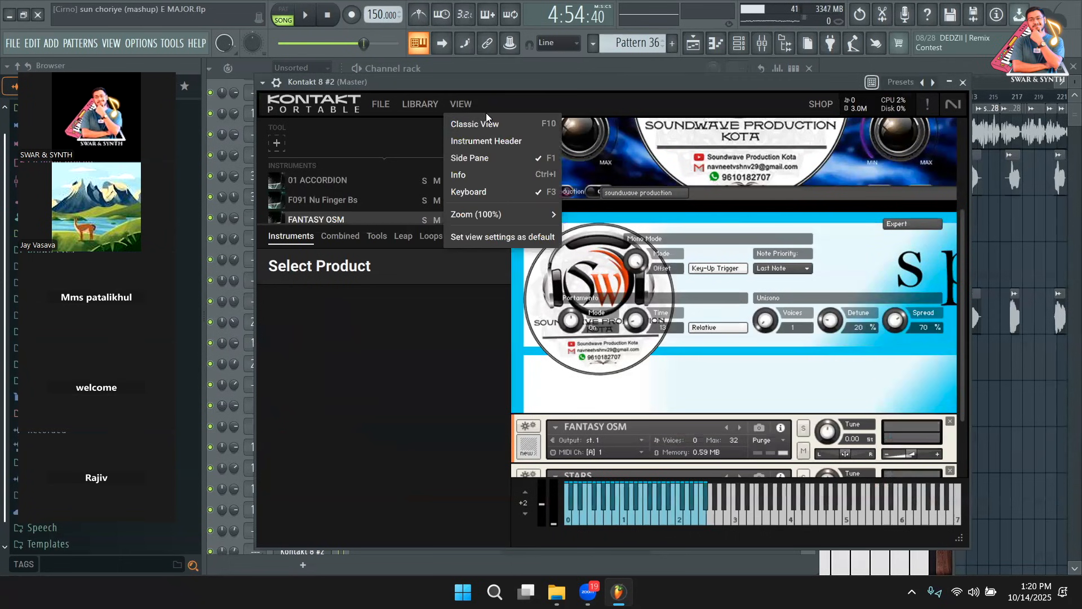
{"action": "left_click", "coordinate": [483, 129]}
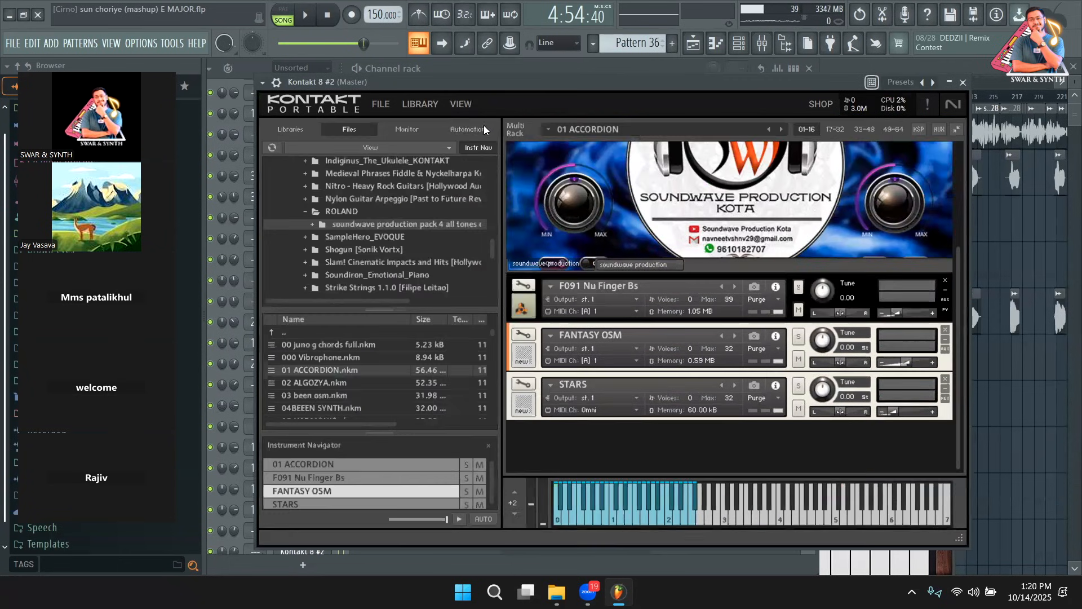
Show Kontakt's library list and remove every loaded instrument from the Kontakt 8 #2 rack
{"action": "left_click", "coordinate": [289, 128]}
{"action": "scroll", "coordinate": [944, 192], "scroll_direction": "up", "scroll_amount": 2}
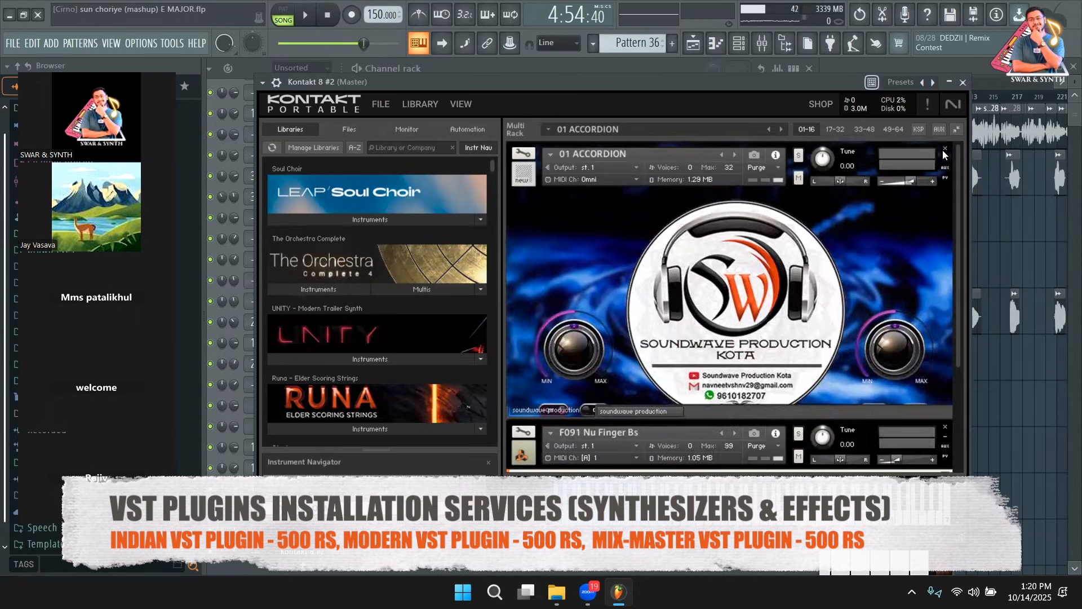
{"action": "left_click", "coordinate": [945, 151]}
{"action": "left_click", "coordinate": [945, 150]}
{"action": "left_click", "coordinate": [945, 151]}
{"action": "left_click", "coordinate": [945, 150]}
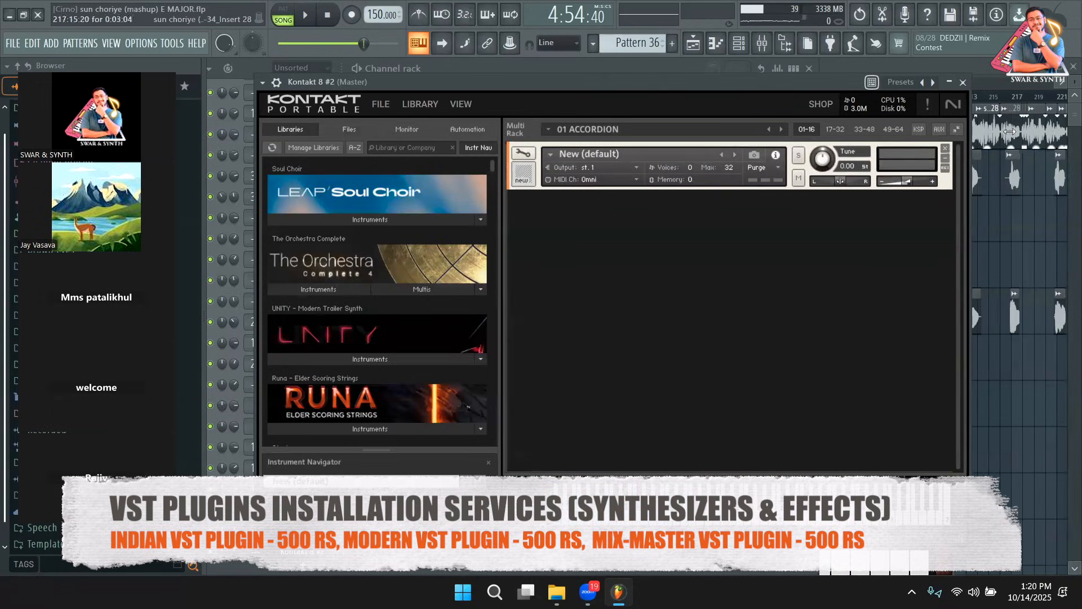
{"action": "left_click", "coordinate": [945, 150]}
Load Banjo Anaya from the Indian Spice library into the Kontakt 8 #2 rack and play a test note
{"action": "left_click_drag", "start_coordinate": [493, 169], "coordinate": [486, 410]}
{"action": "scroll", "coordinate": [384, 372], "scroll_direction": "up", "scroll_amount": 10}
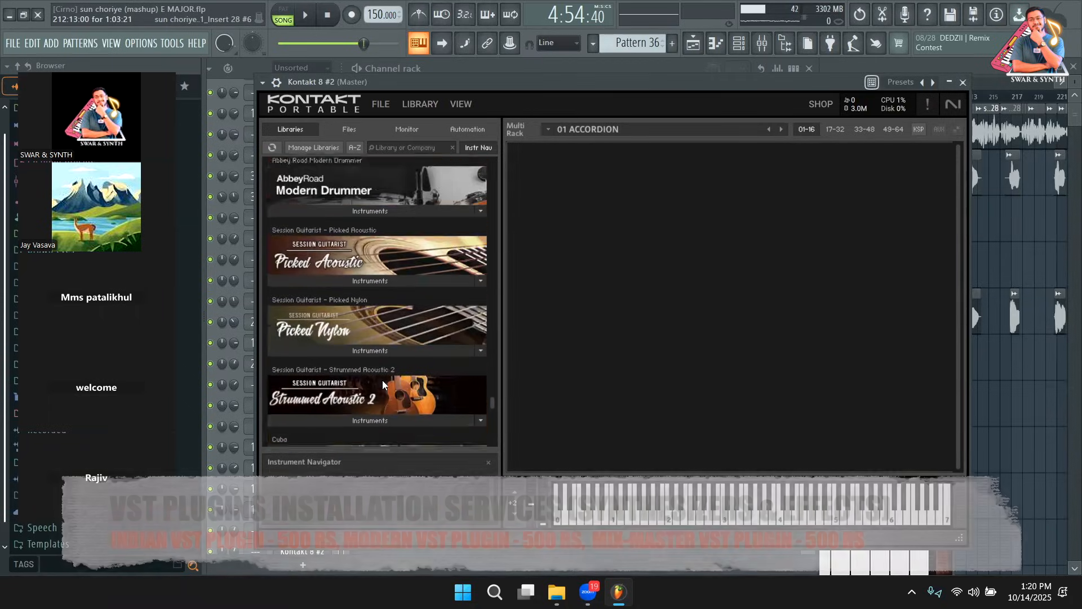
{"action": "scroll", "coordinate": [384, 361], "scroll_direction": "up", "scroll_amount": 2}
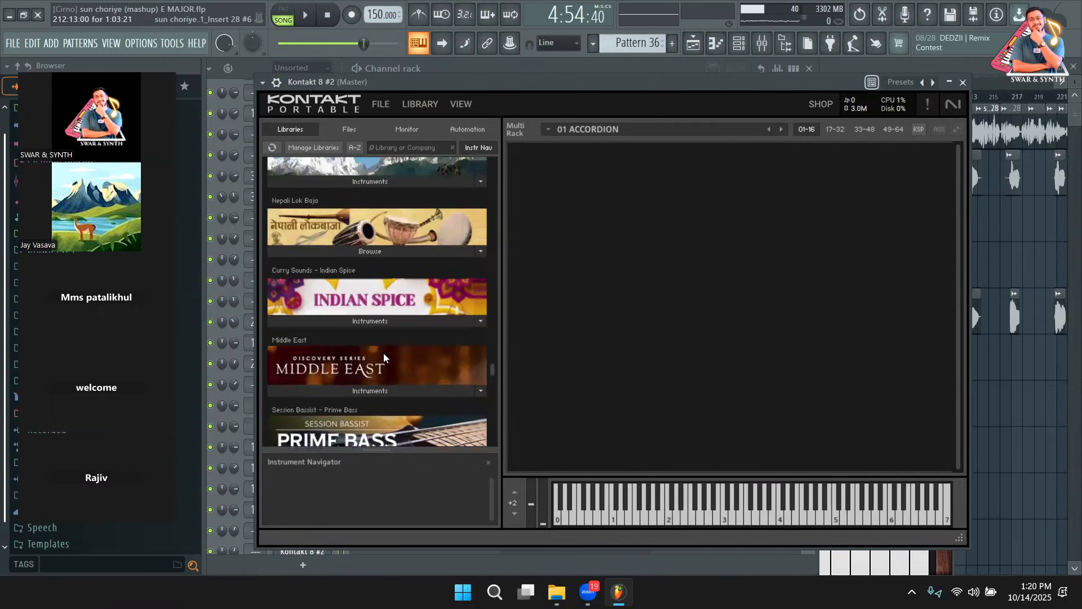
{"action": "left_click", "coordinate": [392, 324]}
{"action": "scroll", "coordinate": [349, 351], "scroll_direction": "down", "scroll_amount": 7}
{"action": "scroll", "coordinate": [337, 341], "scroll_direction": "down", "scroll_amount": 5}
{"action": "scroll", "coordinate": [337, 341], "scroll_direction": "up", "scroll_amount": 15}
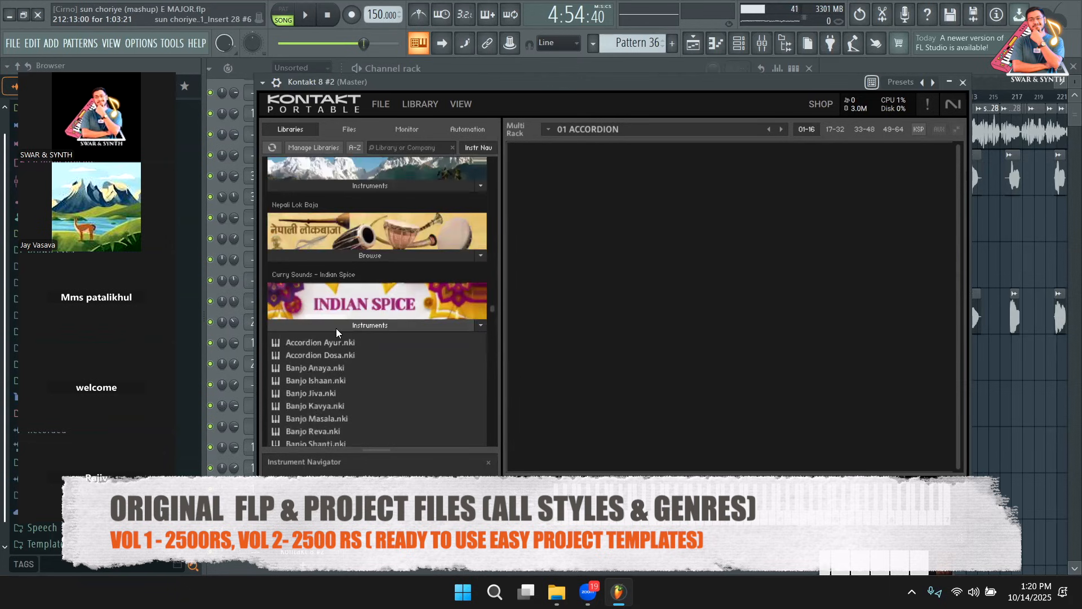
{"action": "left_click_drag", "start_coordinate": [617, 372], "coordinate": [618, 370]}
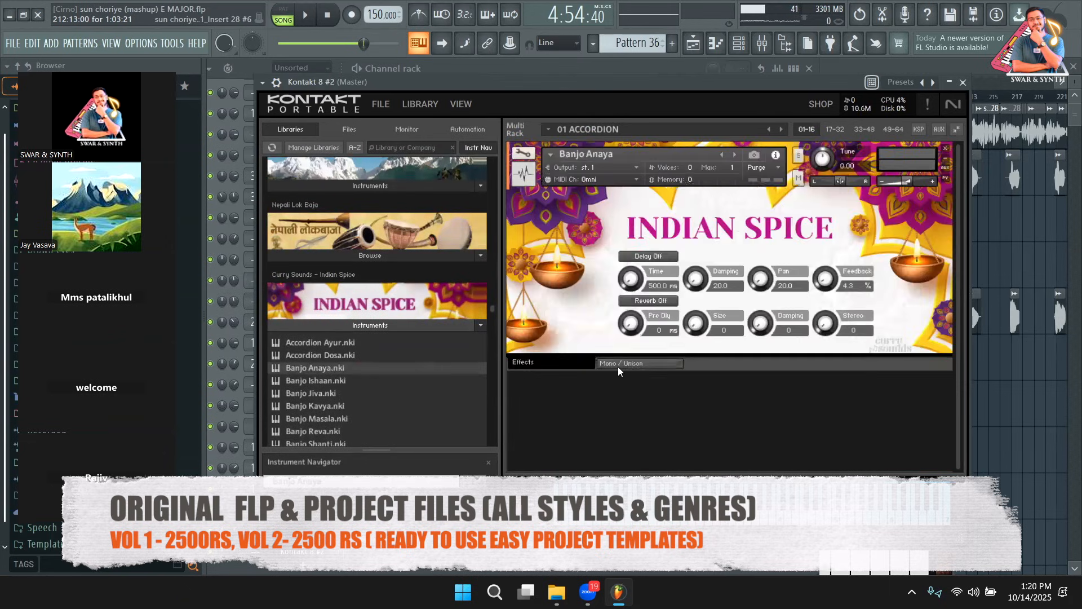
{"action": "key", "text": "v"}
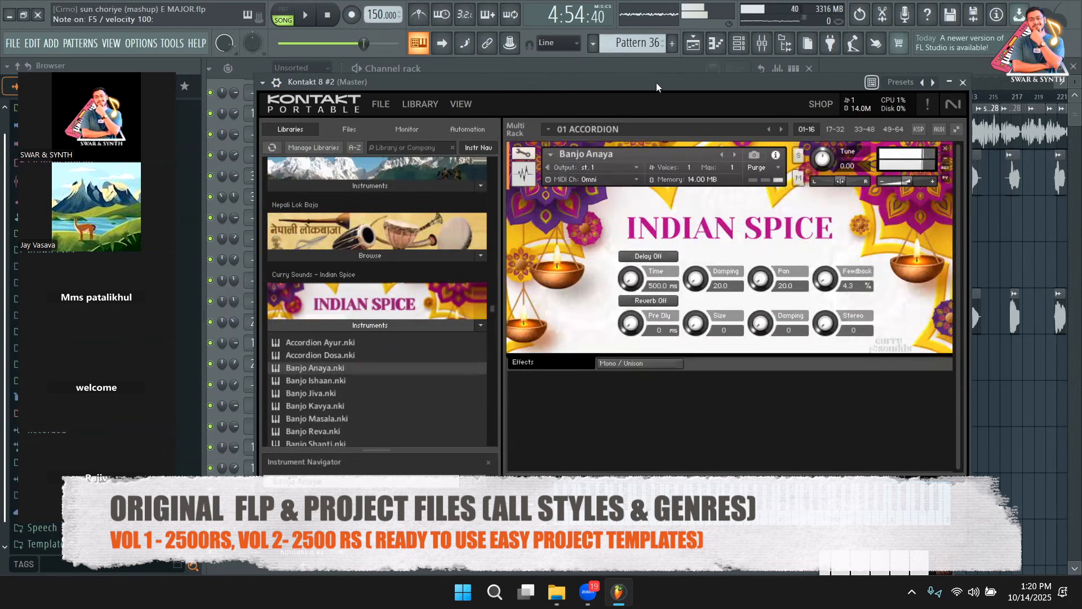
Close the Kontakt window, open the Kontakt 8 #2 piano roll for Pattern 36 and listen to the song against the ghost notes
{"action": "left_click", "coordinate": [963, 83]}
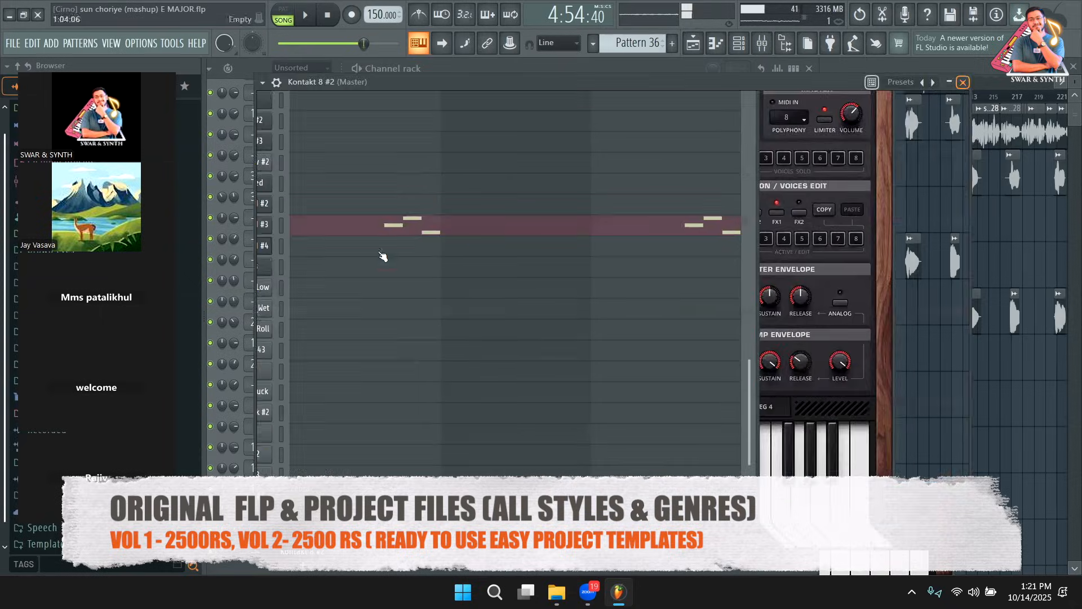
{"action": "left_click", "coordinate": [442, 540]}
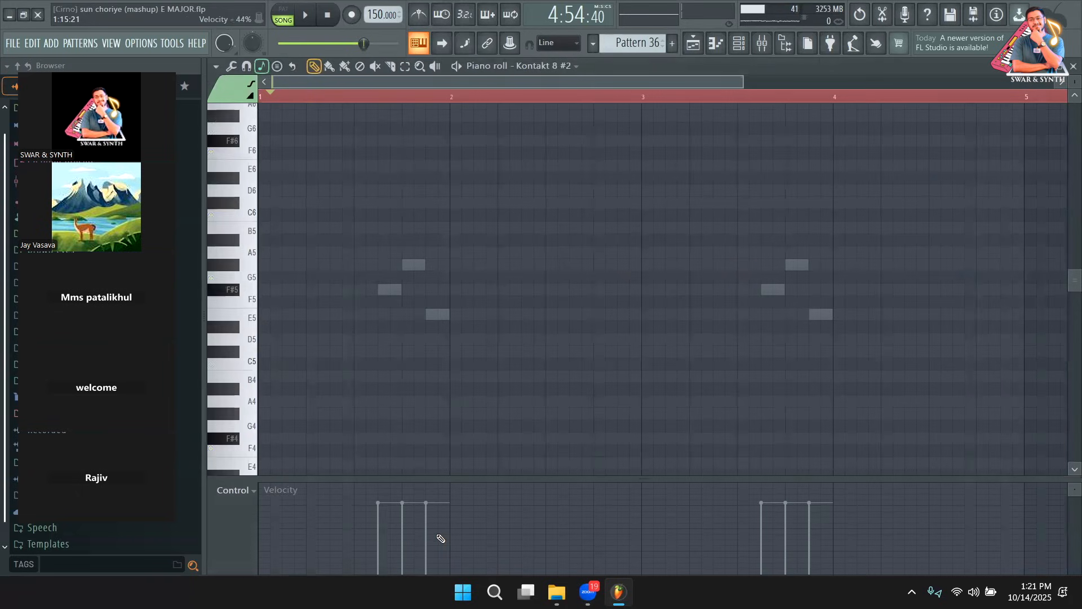
{"action": "scroll", "coordinate": [465, 358], "scroll_direction": "down", "scroll_amount": 5}
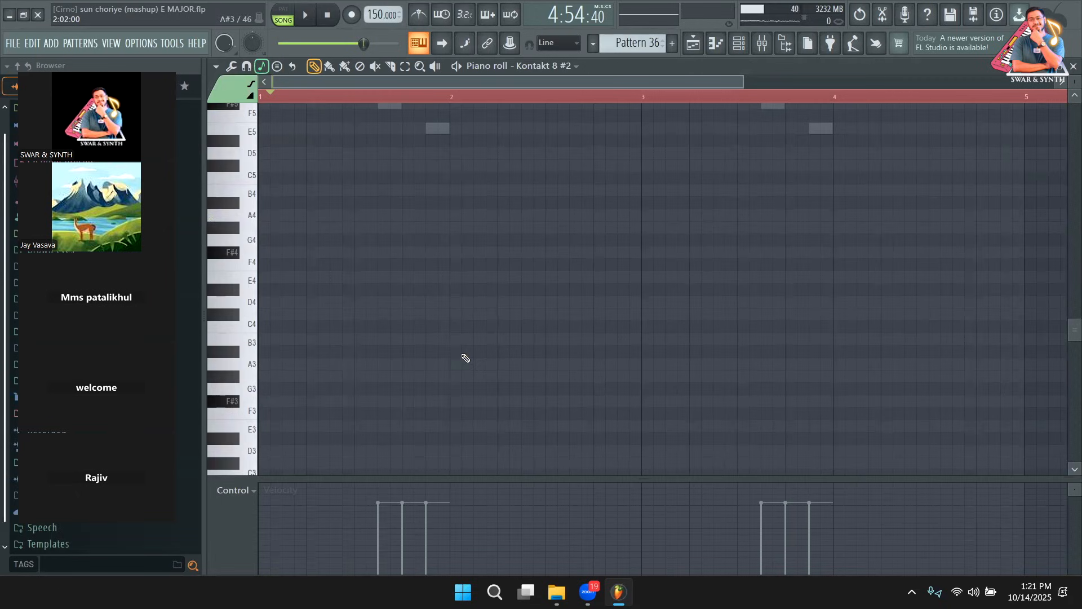
{"action": "key", "text": "space"}
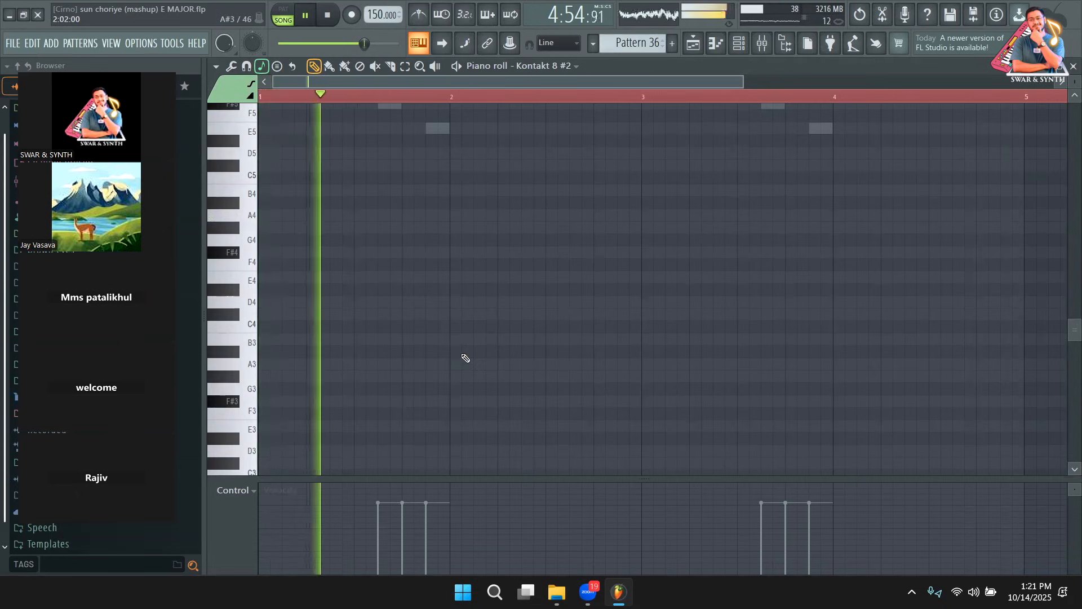
{"action": "scroll", "coordinate": [466, 353], "scroll_direction": "up", "scroll_amount": 2}
{"action": "scroll", "coordinate": [518, 282], "scroll_direction": "up", "scroll_amount": 4}
{"action": "key", "text": "space"}
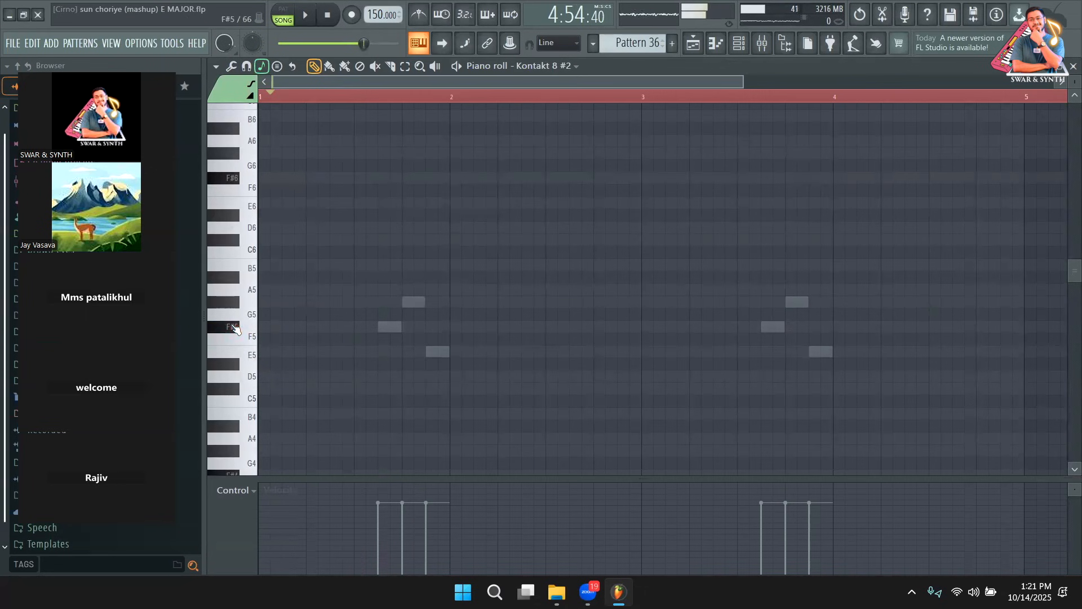
Place four back-to-back F#5 notes across the second half of bar 2 while listening to the song
{"action": "left_click", "coordinate": [547, 327]}
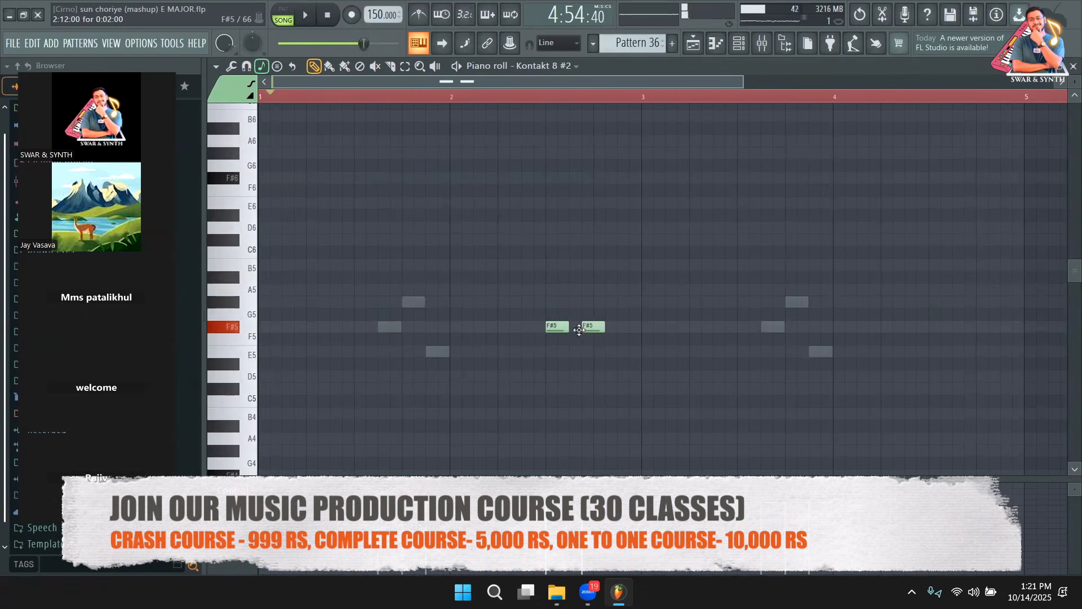
{"action": "key", "text": "space"}
{"action": "left_click", "coordinate": [599, 328]}
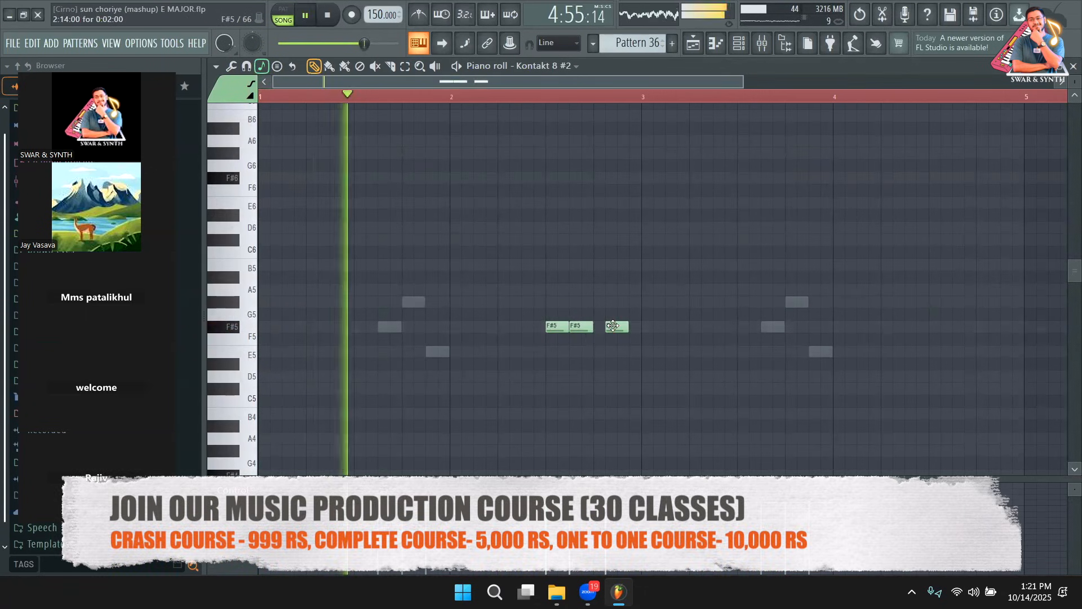
{"action": "left_click", "coordinate": [628, 328]}
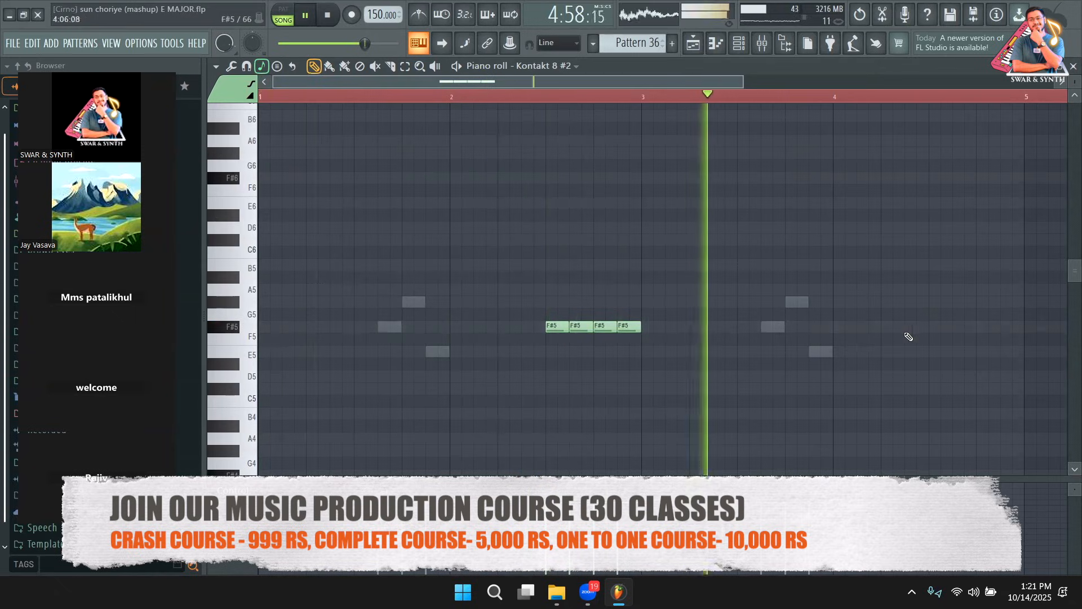
Add four back-to-back G#5 notes across the second half of bar 4, then stop playback
{"action": "left_click", "coordinate": [940, 301]}
{"action": "left_click", "coordinate": [963, 301]}
{"action": "left_click", "coordinate": [987, 302]}
{"action": "left_click", "coordinate": [1010, 302]}
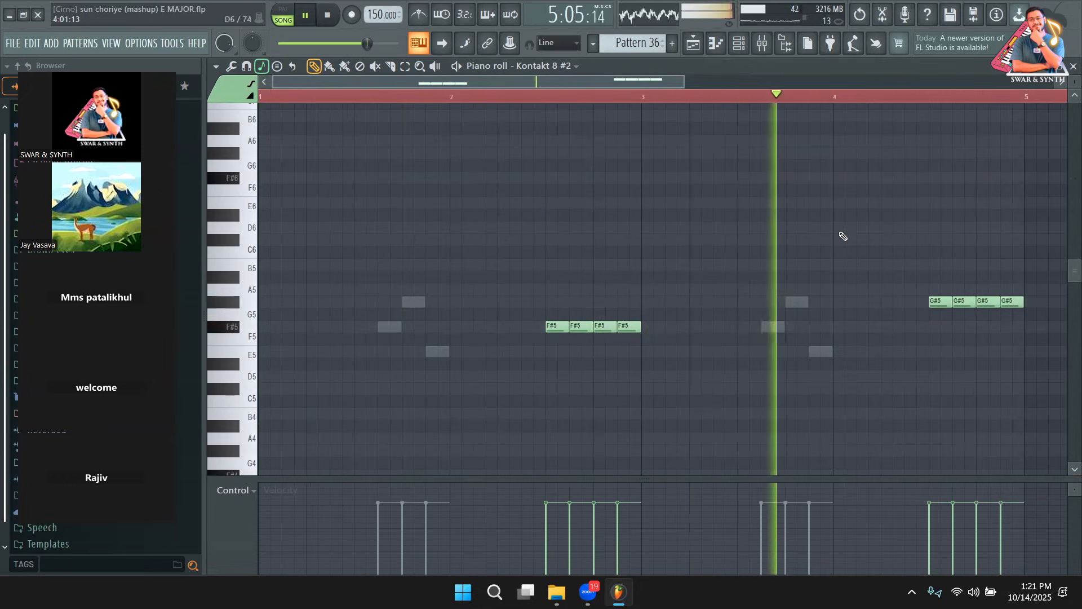
{"action": "key", "text": "space"}
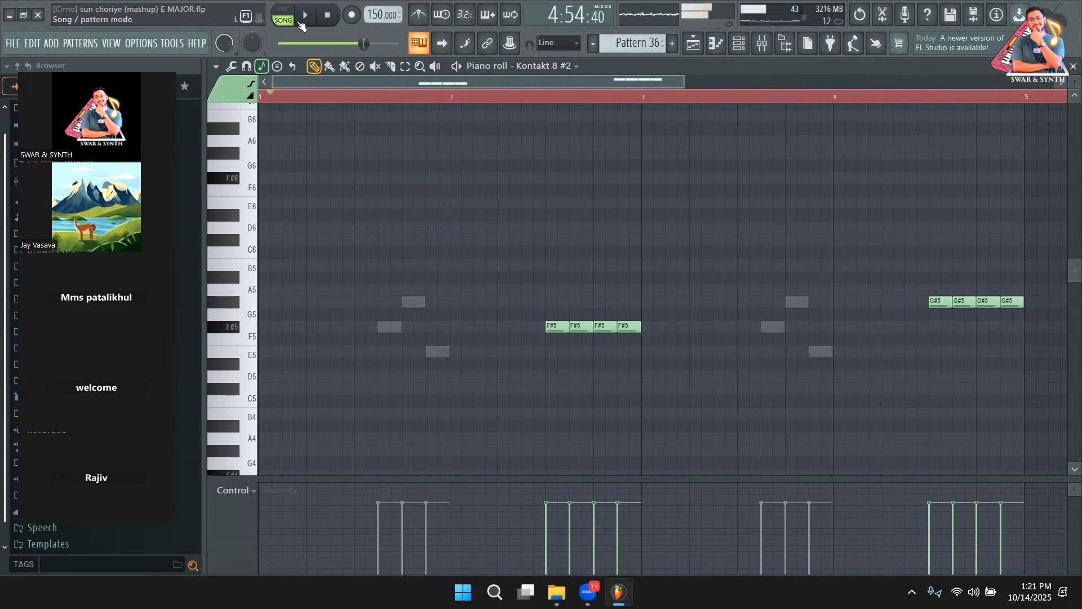
Play the pattern alone and replace the first two F#5 notes and the first two G#5 notes with four half-length notes each
{"action": "key", "text": "space"}
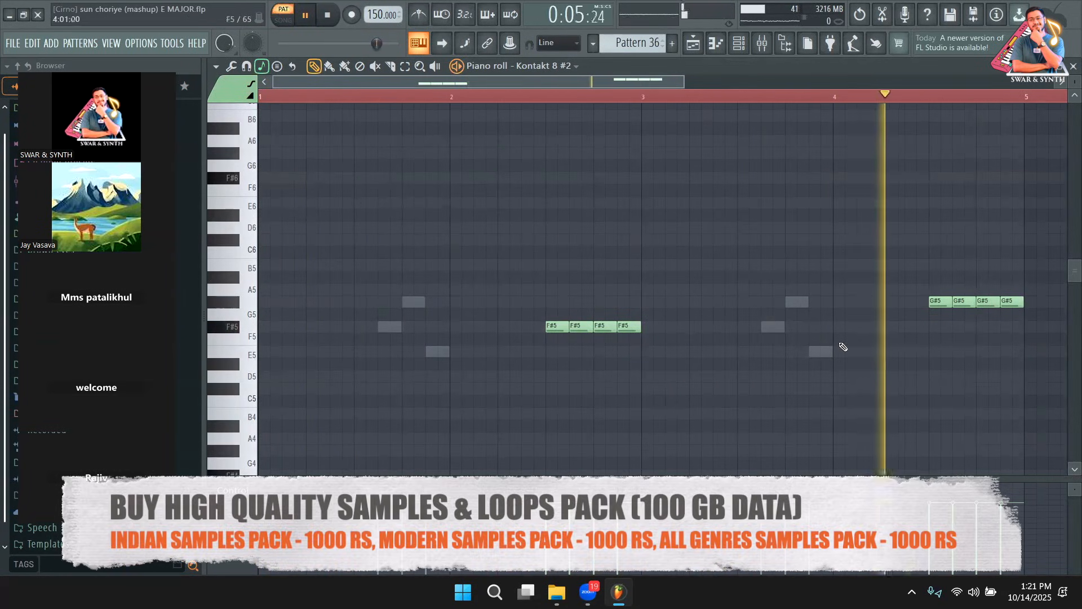
{"action": "key", "text": "space"}
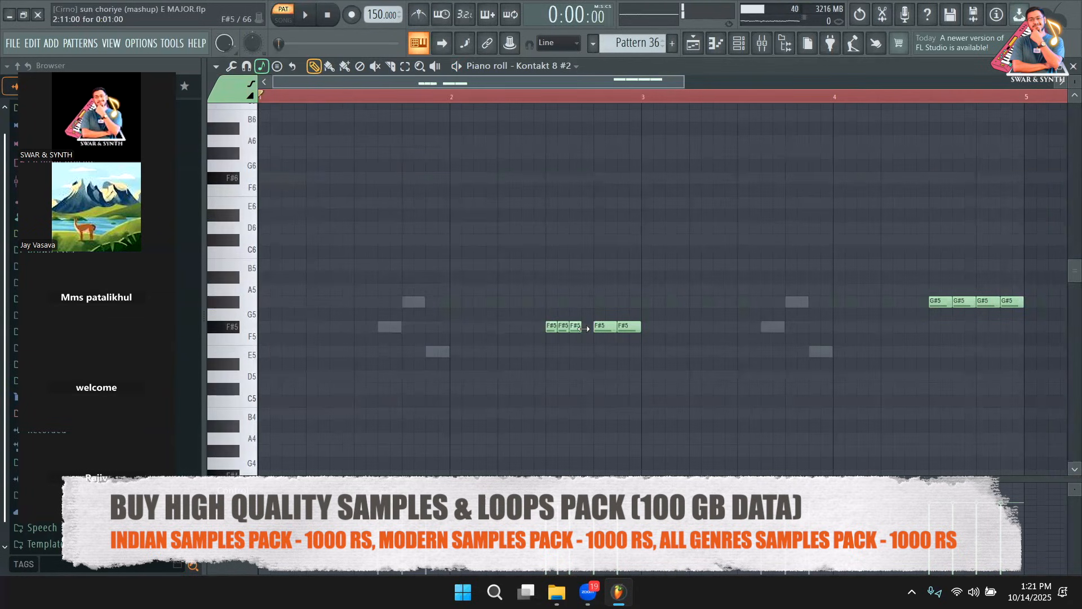
{"action": "left_click", "coordinate": [589, 327]}
{"action": "key", "text": "space"}
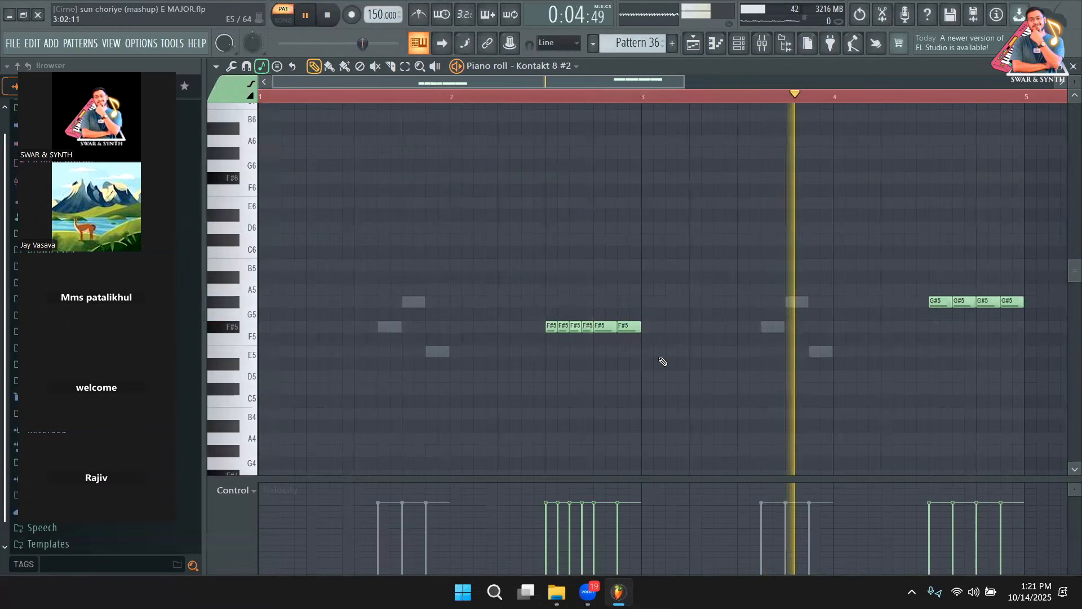
{"action": "left_click_drag", "start_coordinate": [951, 302], "coordinate": [940, 304]}
{"action": "key", "text": "space"}
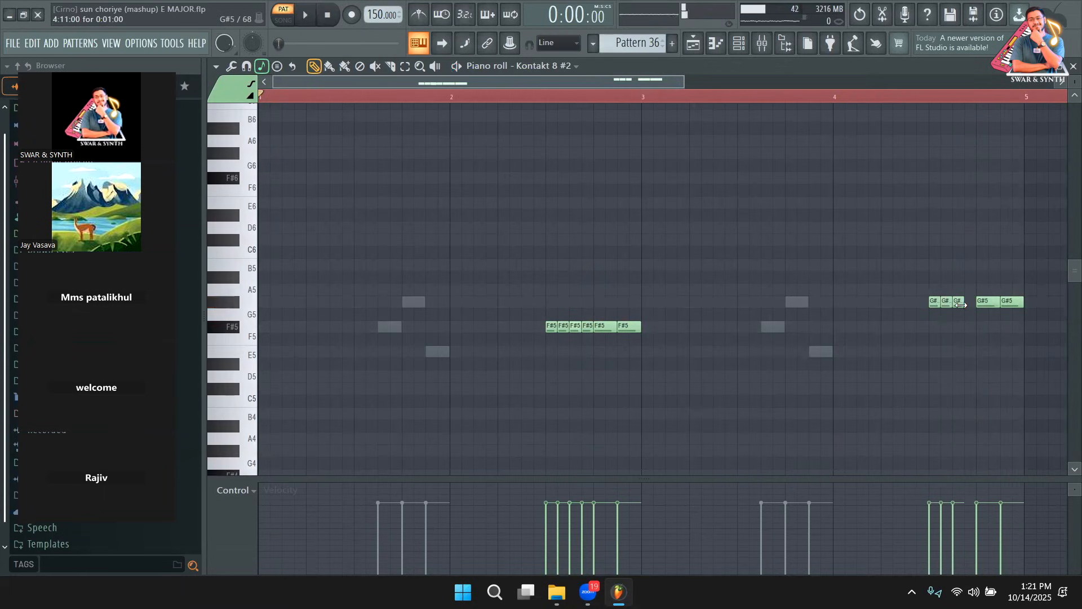
Play the arrangement in song mode from bar 185 to check the Pattern 36 clips against the other tracks
{"action": "left_click", "coordinate": [693, 47]}
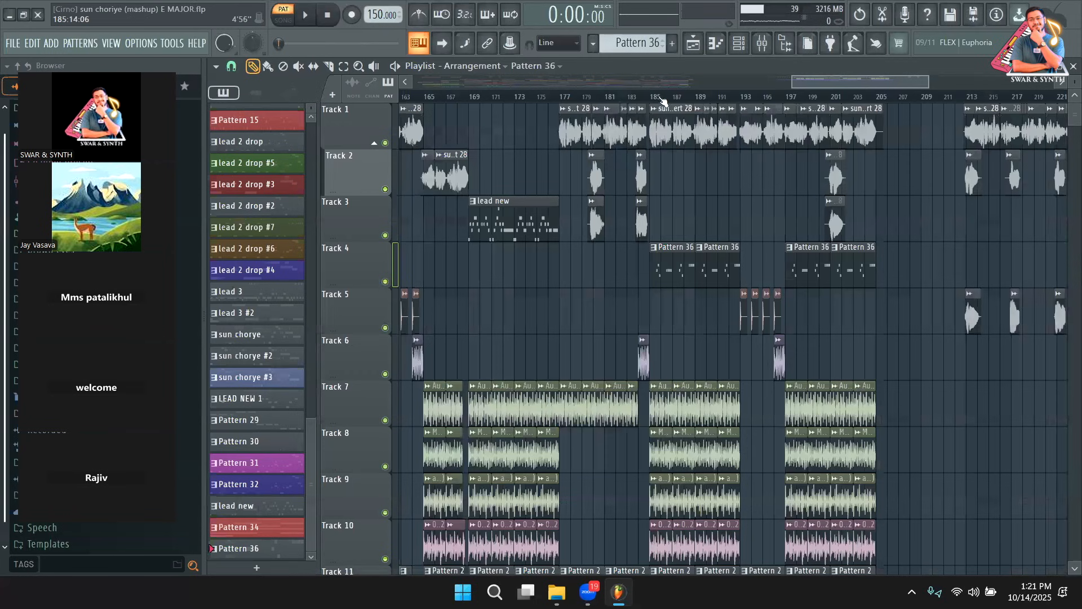
{"action": "key", "text": "space"}
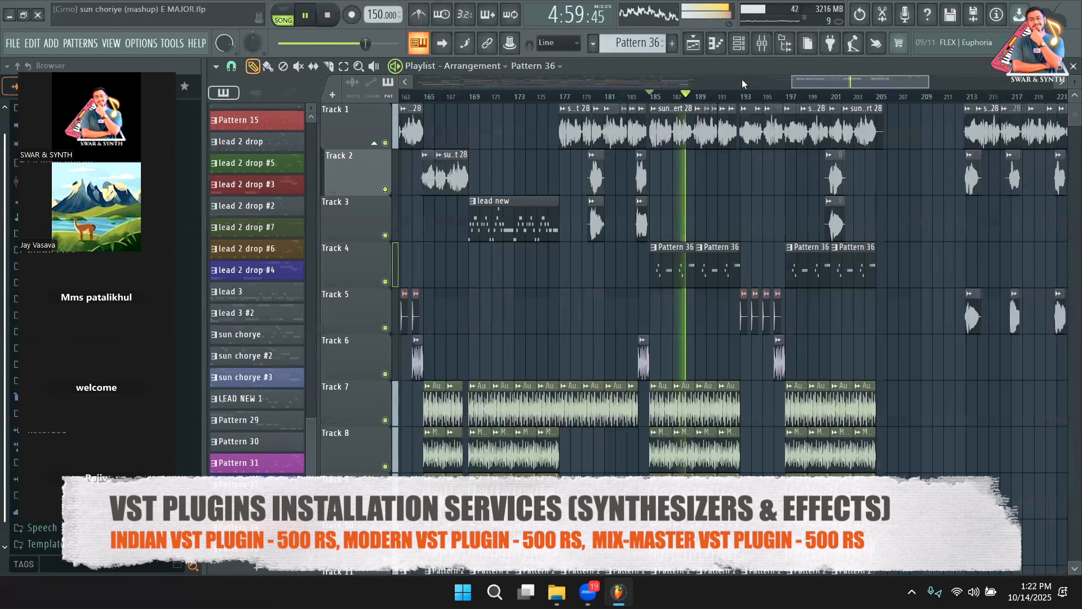
{"action": "left_click_drag", "start_coordinate": [837, 86], "coordinate": [846, 85]}
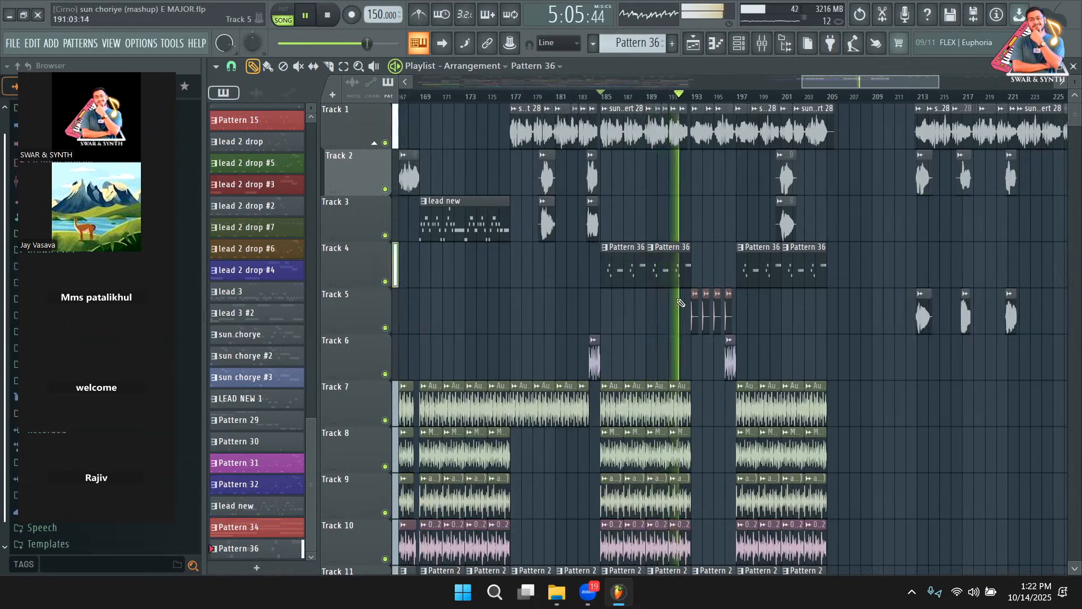
{"action": "scroll", "coordinate": [709, 420], "scroll_direction": "down", "scroll_amount": 6}
{"action": "scroll", "coordinate": [708, 423], "scroll_direction": "up", "scroll_amount": 4}
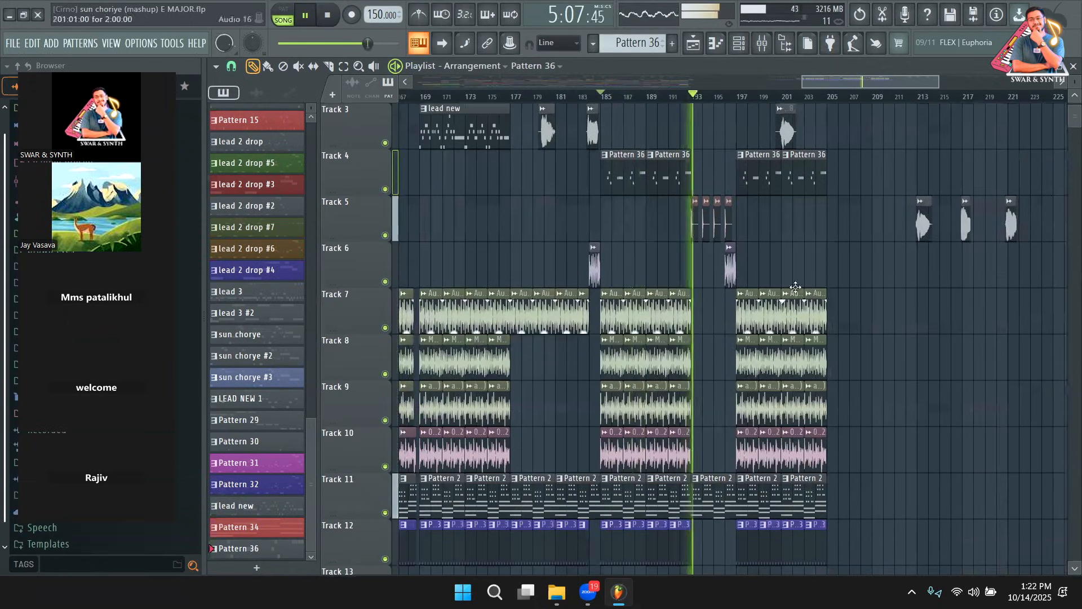
{"action": "scroll", "coordinate": [857, 350], "scroll_direction": "up", "scroll_amount": 2}
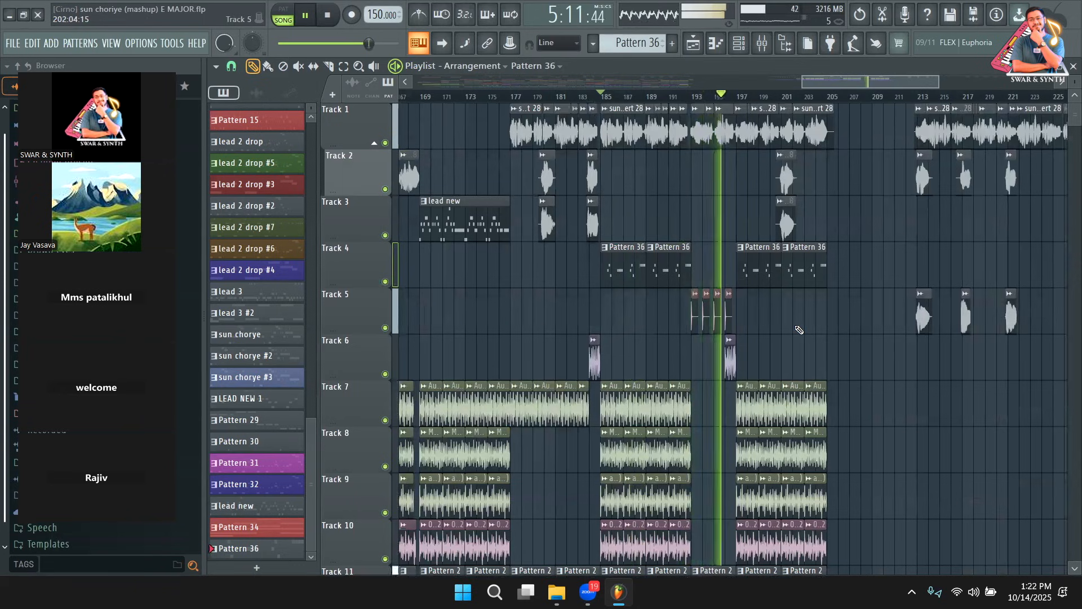
{"action": "scroll", "coordinate": [817, 333], "scroll_direction": "down", "scroll_amount": 4}
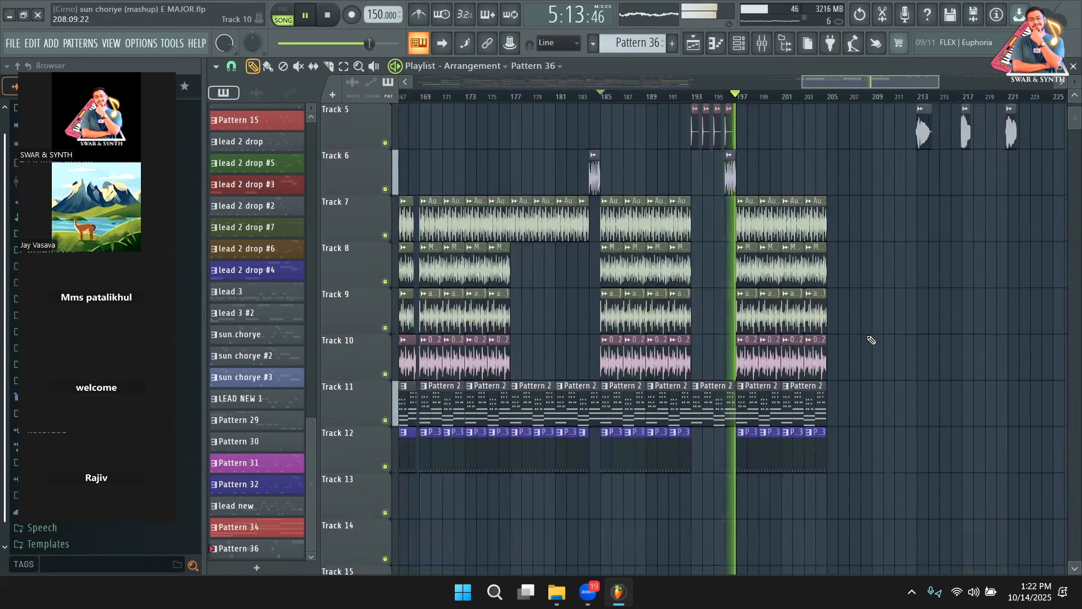
{"action": "scroll", "coordinate": [874, 340], "scroll_direction": "up", "scroll_amount": 4}
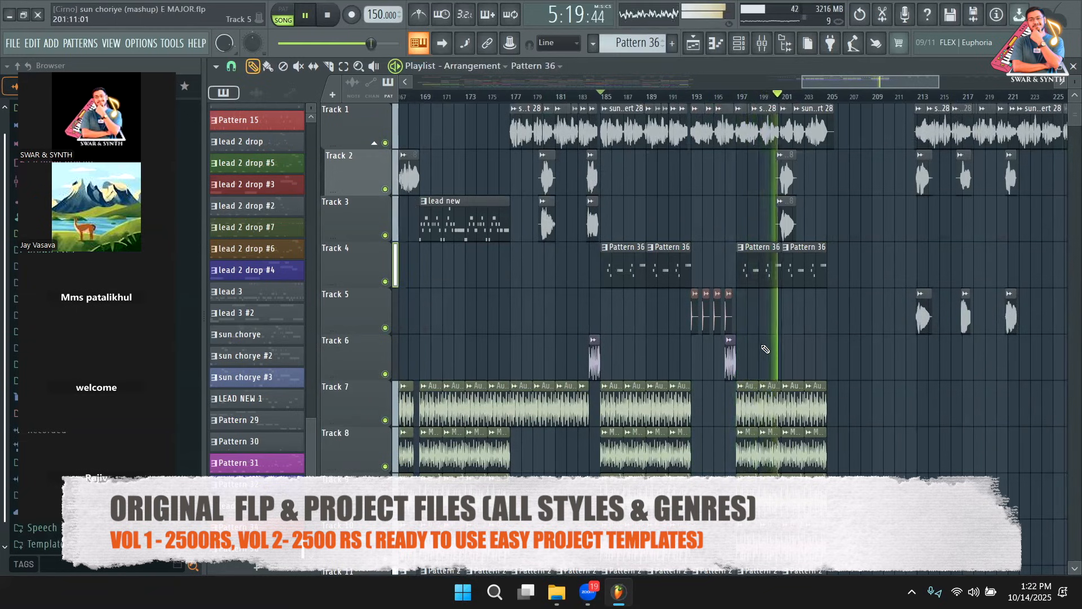
{"action": "scroll", "coordinate": [809, 311], "scroll_direction": "down", "scroll_amount": 4}
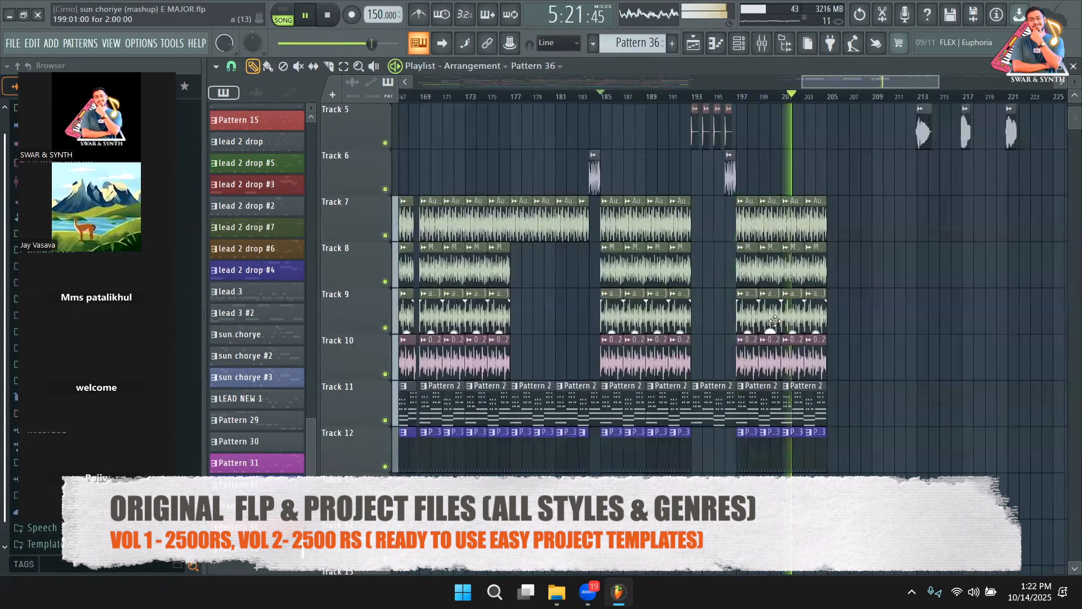
{"action": "scroll", "coordinate": [800, 331], "scroll_direction": "up", "scroll_amount": 4}
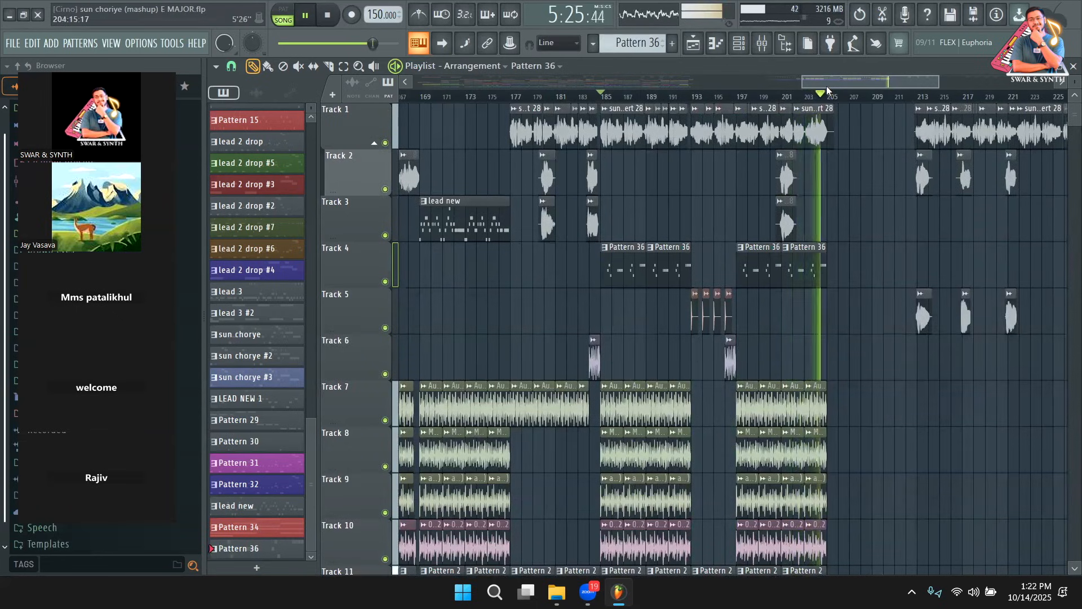
{"action": "key", "text": "space"}
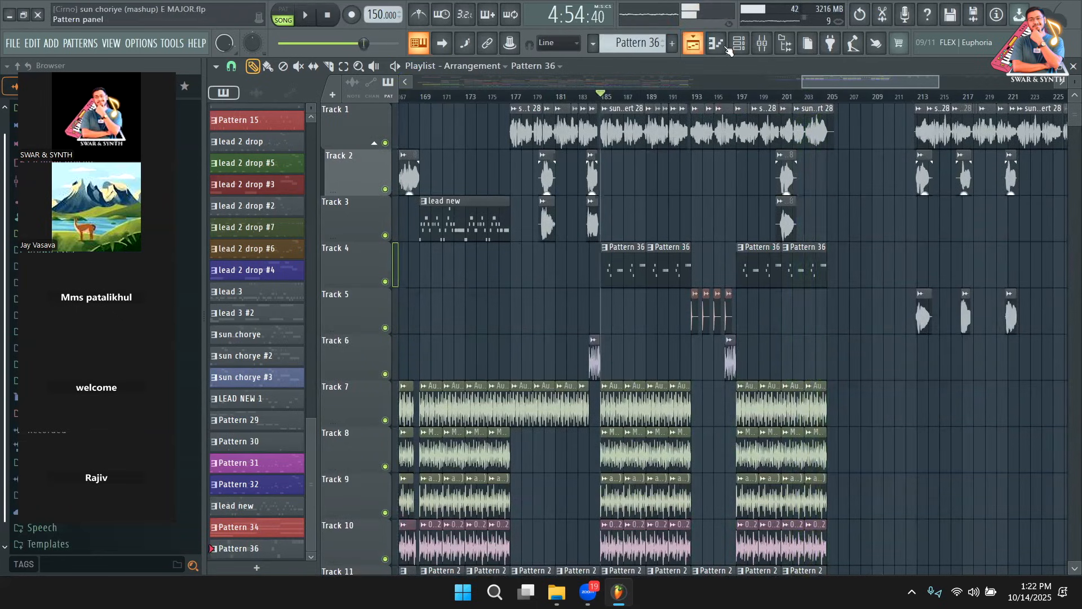
Listen to the arrangement from just before the lead new clip and from the start of the LEAD NEW 1 clip
{"action": "mouse_move", "coordinate": [844, 87]}
{"action": "left_mouse_down"}
{"action": "mouse_move", "coordinate": [764, 87]}
{"action": "mouse_move", "coordinate": [848, 86]}
{"action": "left_mouse_up"}
{"action": "left_click", "coordinate": [828, 95]}
{"action": "key", "text": "space"}
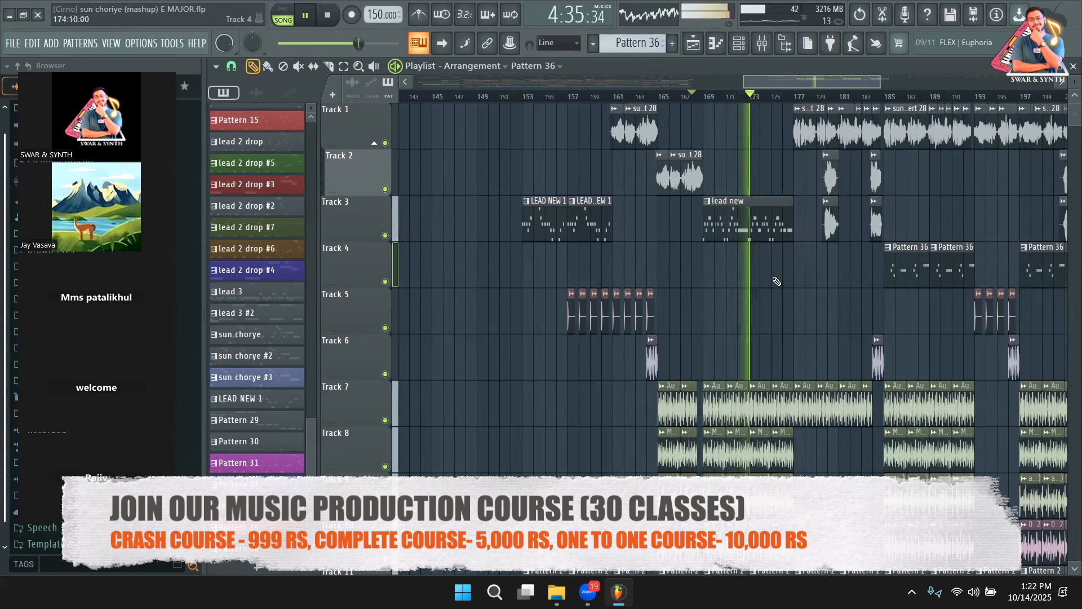
{"action": "key", "text": "space"}
{"action": "key", "text": "space"}
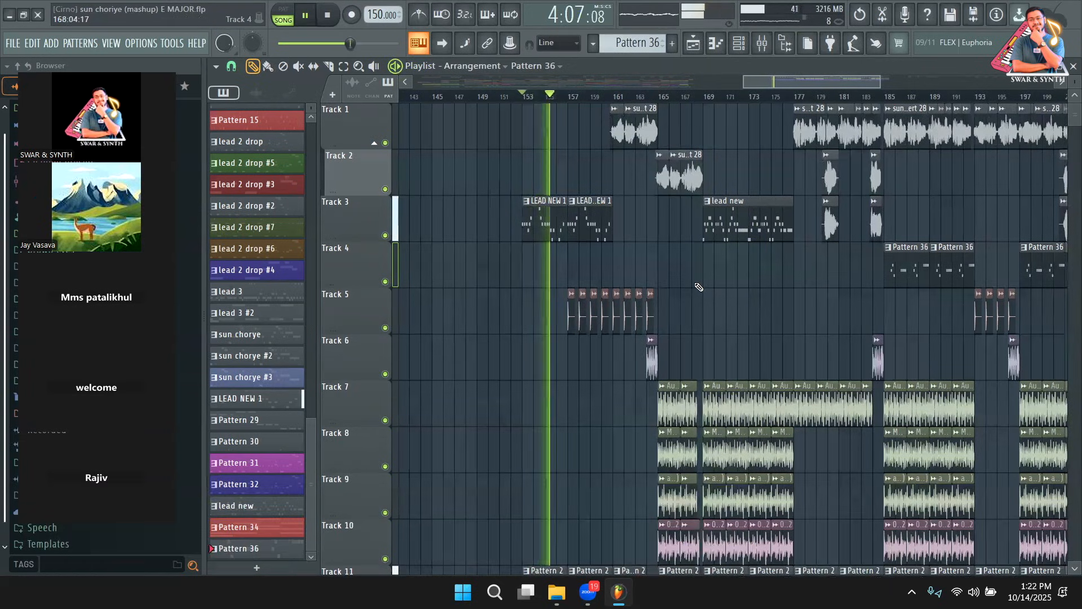
{"action": "key", "text": "space"}
Open the LEAD NEW 1 pattern, show the Zebra2 #2 notes in the piano roll and play them
{"action": "double_click", "coordinate": [555, 234]}
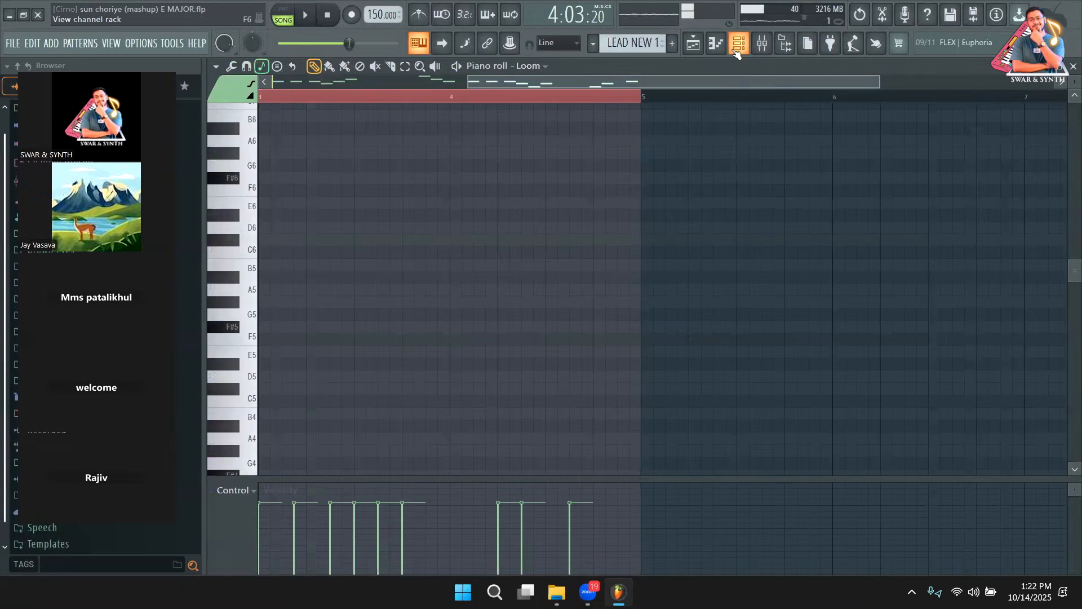
{"action": "left_click", "coordinate": [736, 50]}
{"action": "scroll", "coordinate": [568, 355], "scroll_direction": "up", "scroll_amount": 3}
{"action": "scroll", "coordinate": [237, 494], "scroll_direction": "down", "scroll_amount": 3}
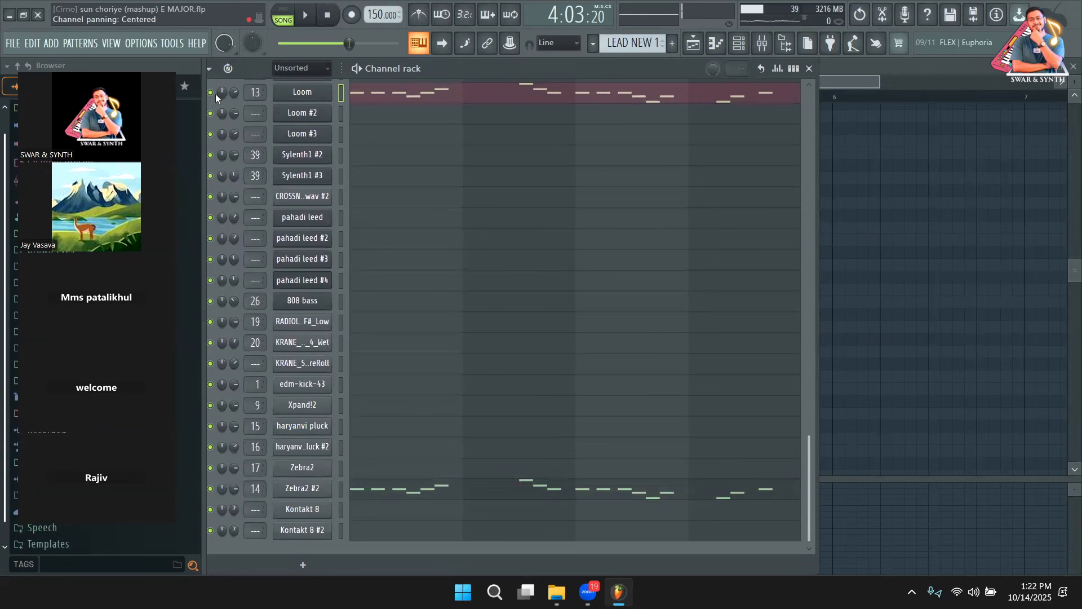
{"action": "left_click", "coordinate": [468, 491]}
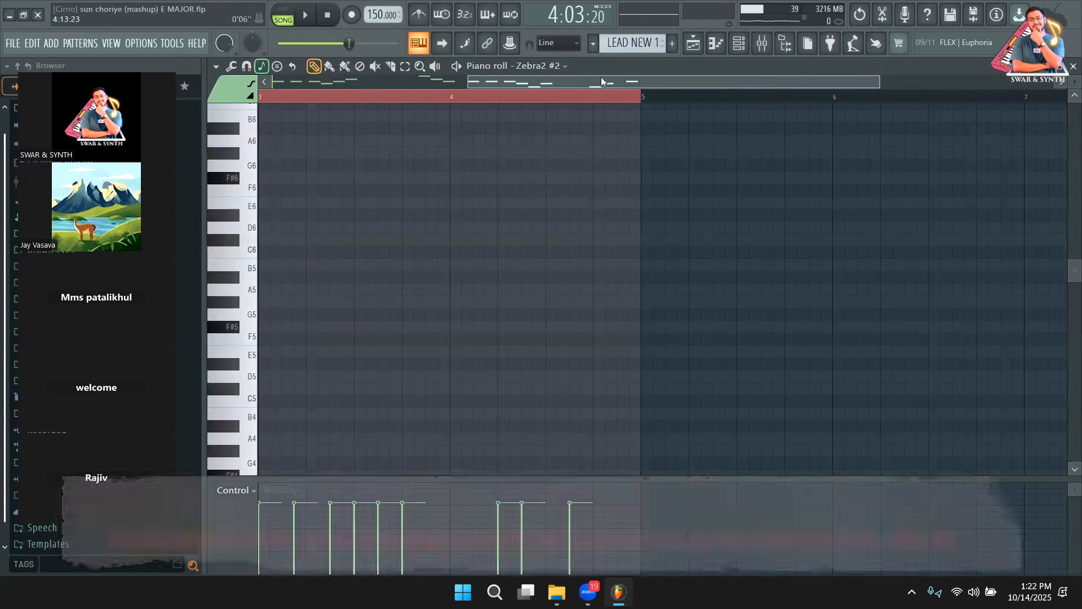
{"action": "key", "text": "space"}
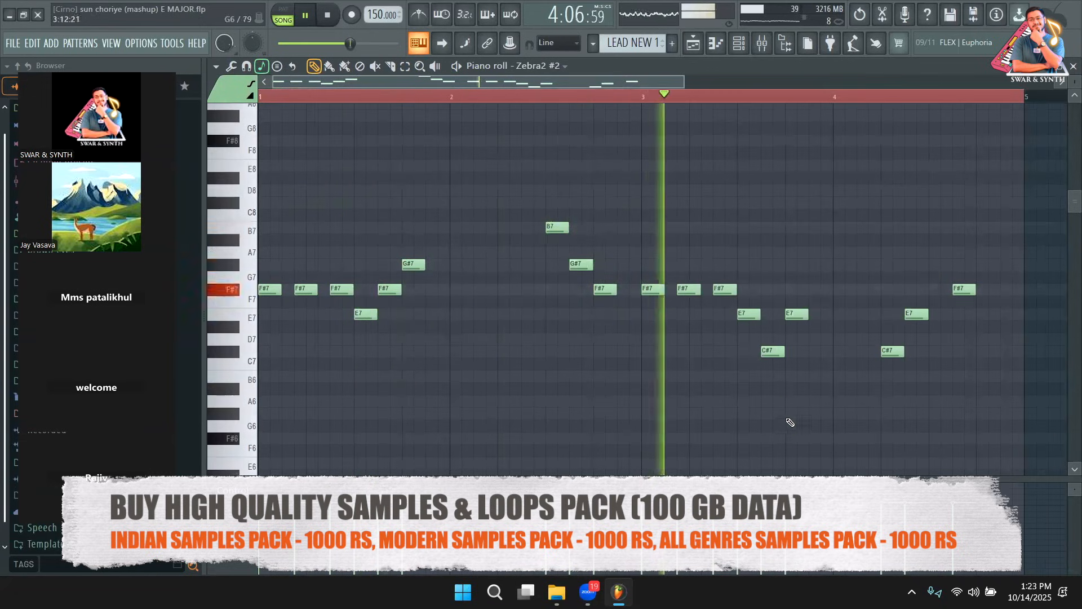
Play the Zebra2 #2 notes from bar 3 and lower that bar's last E7 note to B6
{"action": "key", "text": "space"}
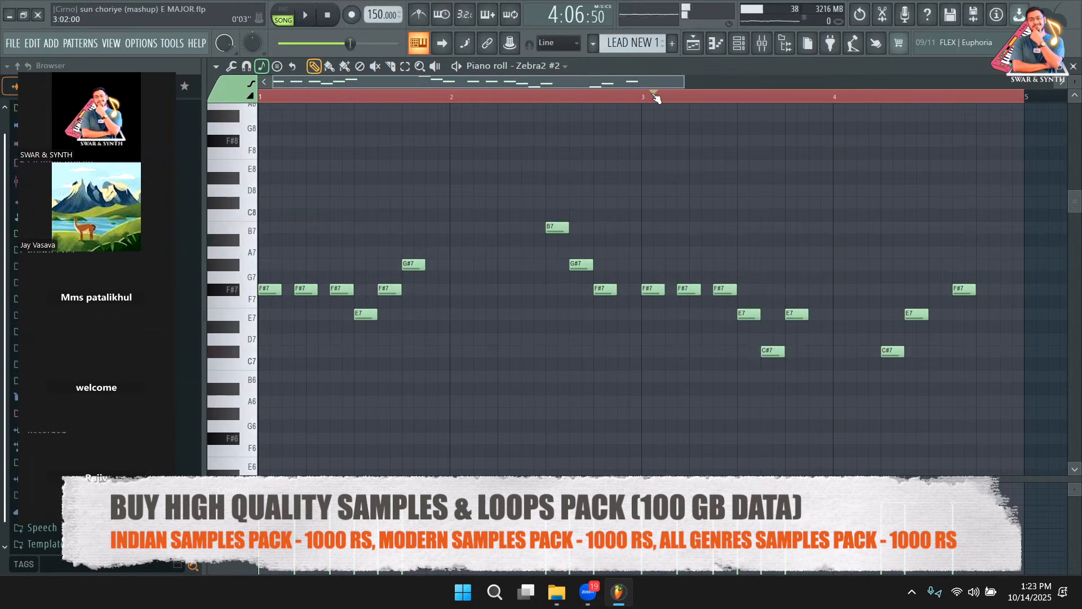
{"action": "key", "text": "space"}
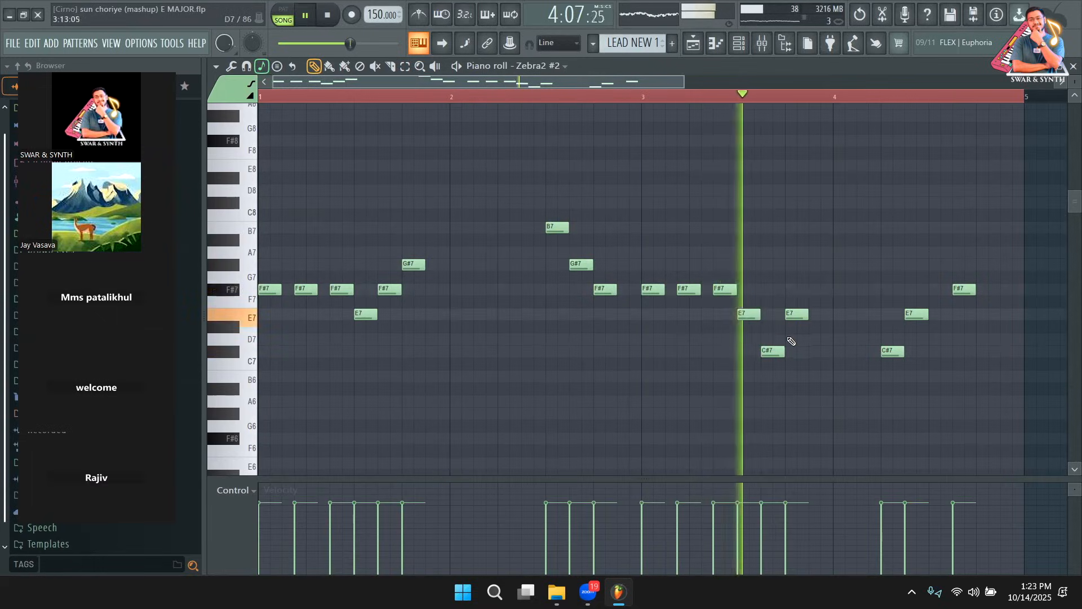
{"action": "left_click_drag", "start_coordinate": [791, 311], "coordinate": [792, 370]}
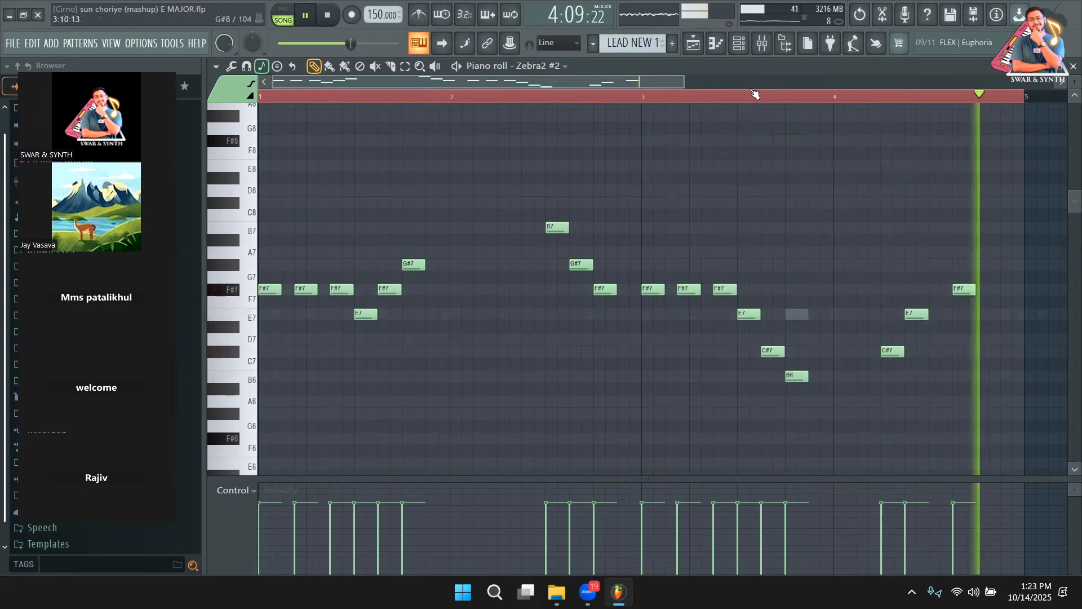
Bring up the Loom channel's notes and lower the last E7 note of bar 3 to B6 while playing
{"action": "key", "text": "F6"}
{"action": "left_click", "coordinate": [640, 99]}
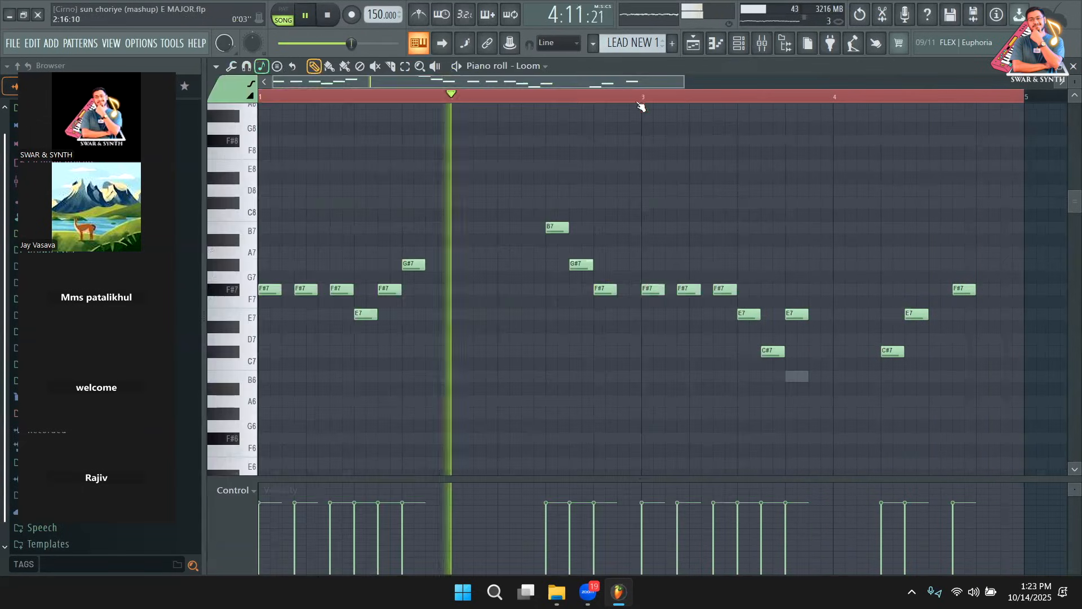
{"action": "left_click_drag", "start_coordinate": [795, 314], "coordinate": [794, 376]}
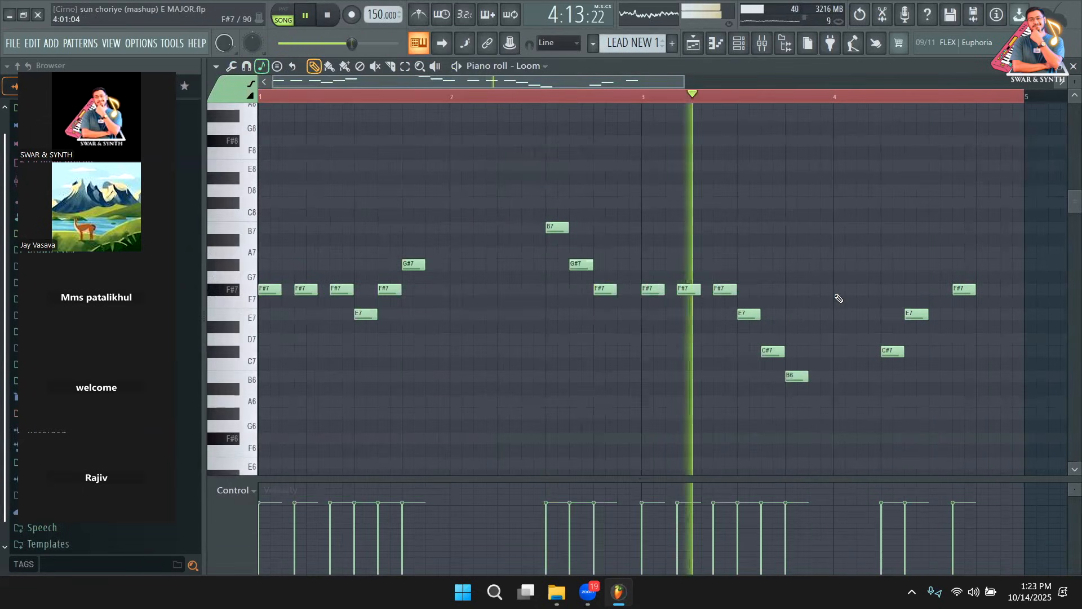
Open the Loom channel's plugin with its Psy Shock preset and listen to the lead
{"action": "key", "text": "F6"}
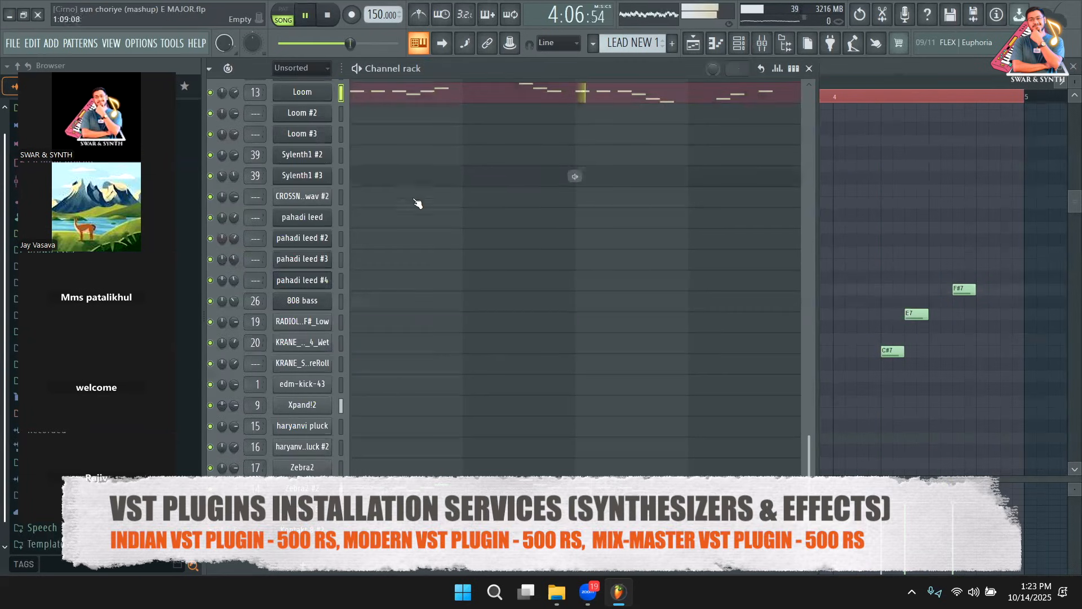
{"action": "scroll", "coordinate": [514, 374], "scroll_direction": "up", "scroll_amount": 4}
{"action": "key", "text": "space"}
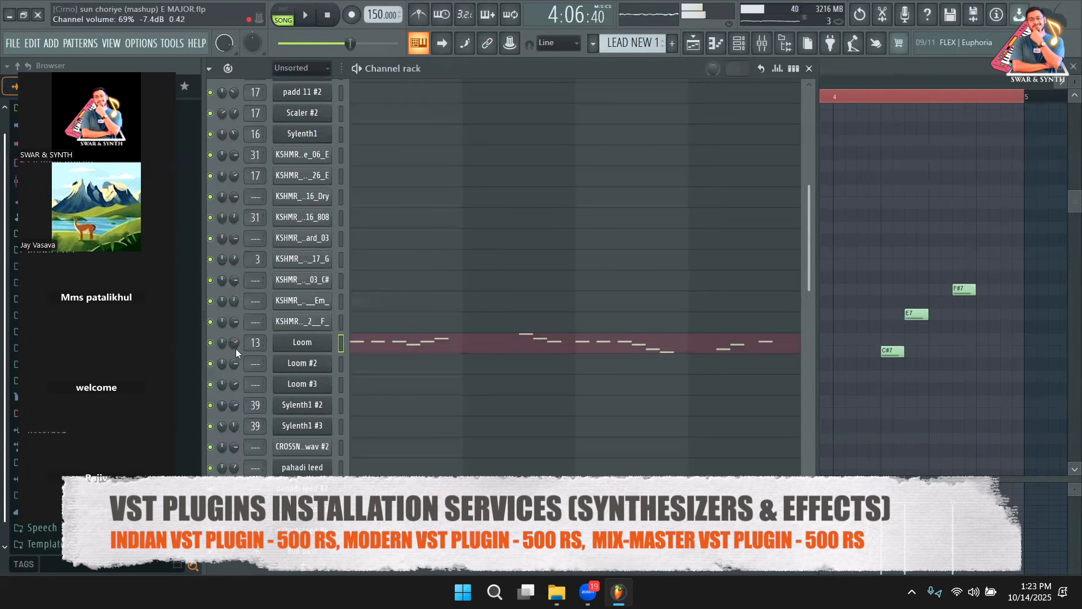
{"action": "left_click", "coordinate": [294, 348]}
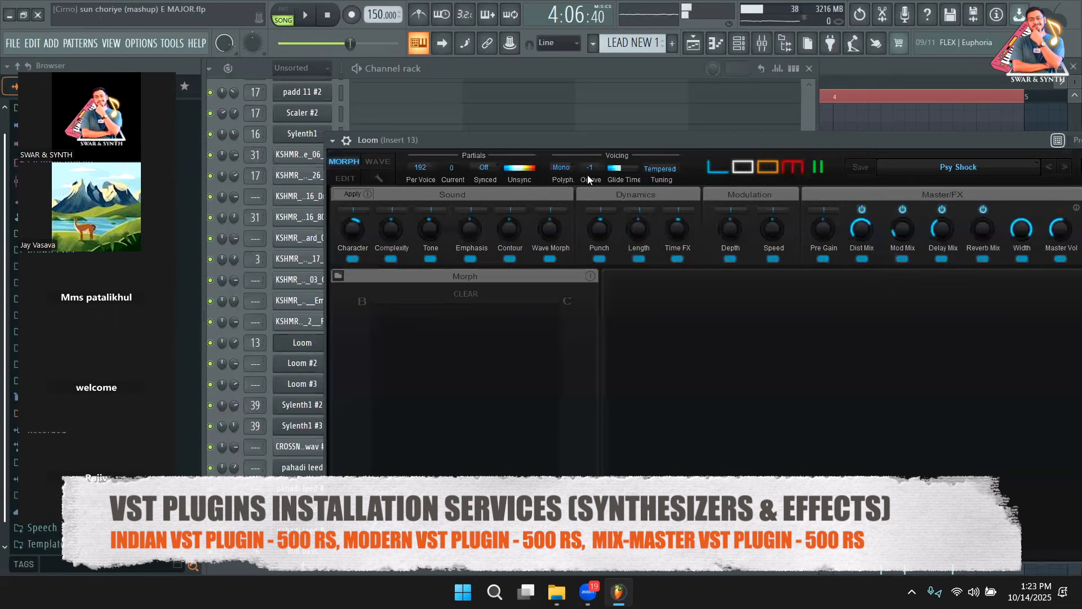
{"action": "left_click_drag", "start_coordinate": [532, 122], "coordinate": [482, 98]}
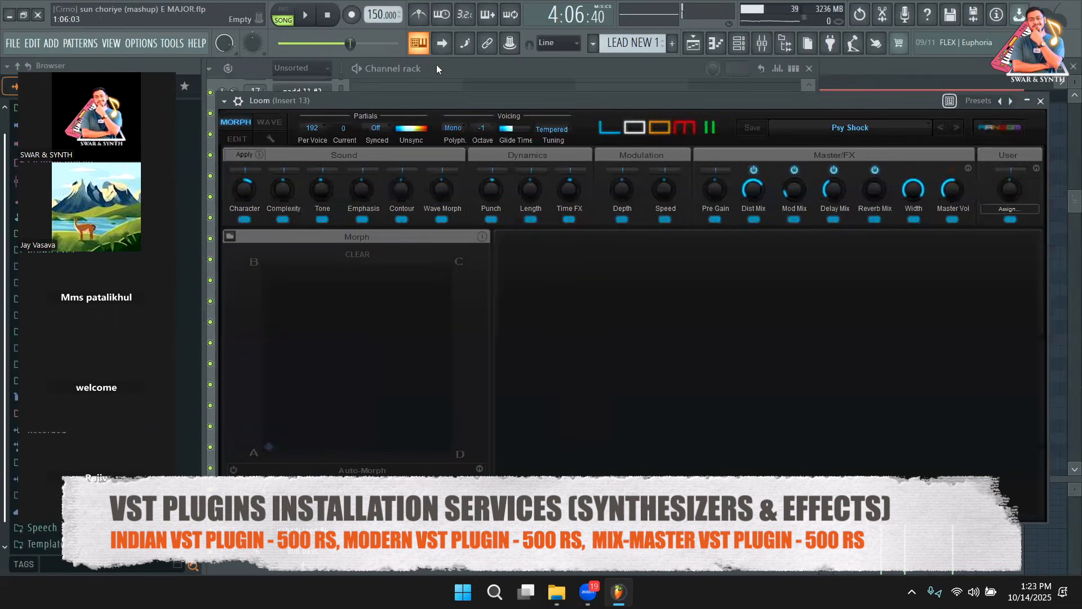
{"action": "key", "text": "space"}
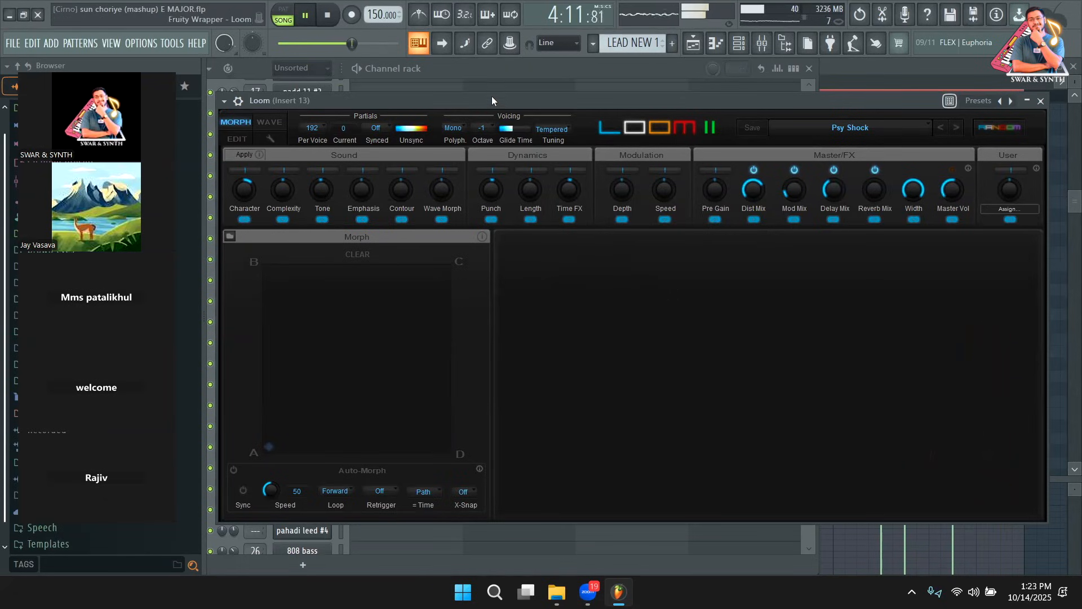
{"action": "left_click_drag", "start_coordinate": [488, 99], "coordinate": [491, 95]}
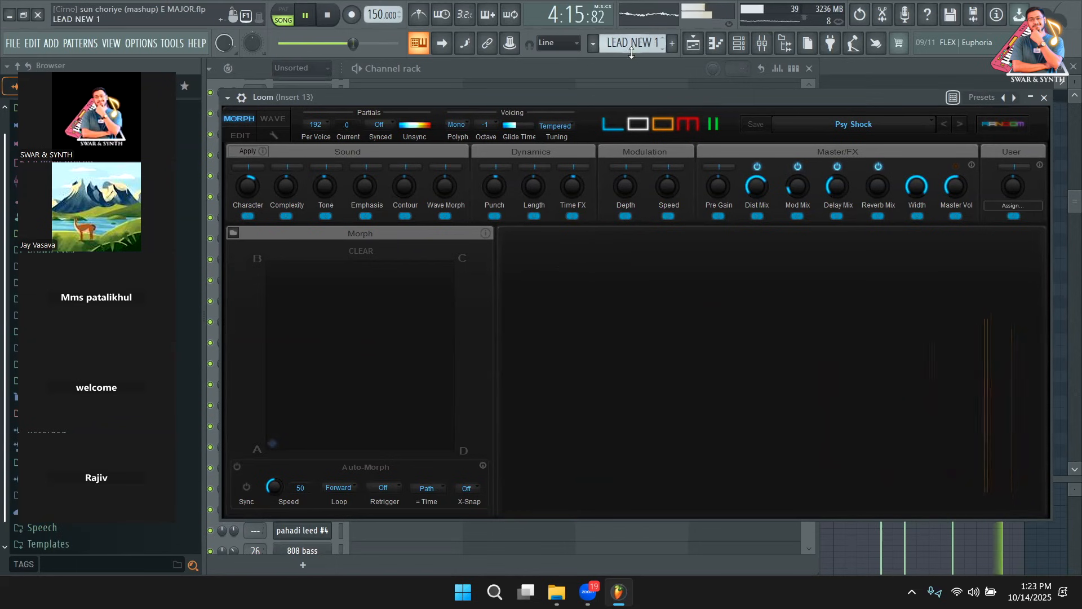
Place two Pattern 36 clips on Track 4 of the arrangement, at bars 161 and 165, playing from just before them
{"action": "left_click", "coordinate": [693, 43]}
{"action": "key", "text": "space"}
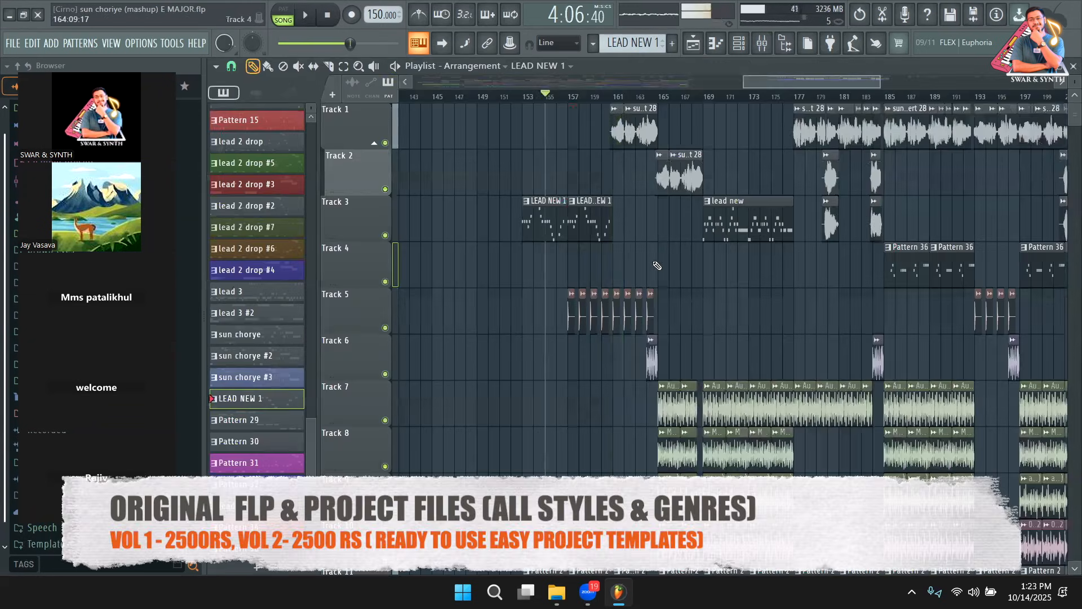
{"action": "double_click", "coordinate": [585, 217]}
{"action": "left_click", "coordinate": [739, 48]}
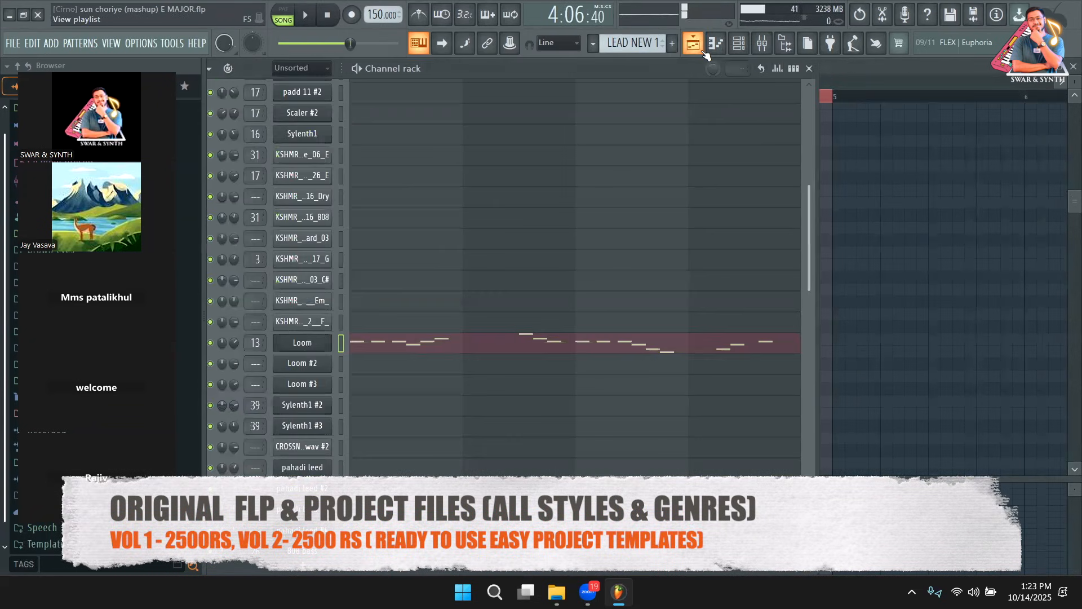
{"action": "left_click", "coordinate": [697, 48]}
{"action": "scroll", "coordinate": [780, 219], "scroll_direction": "down", "scroll_amount": 2}
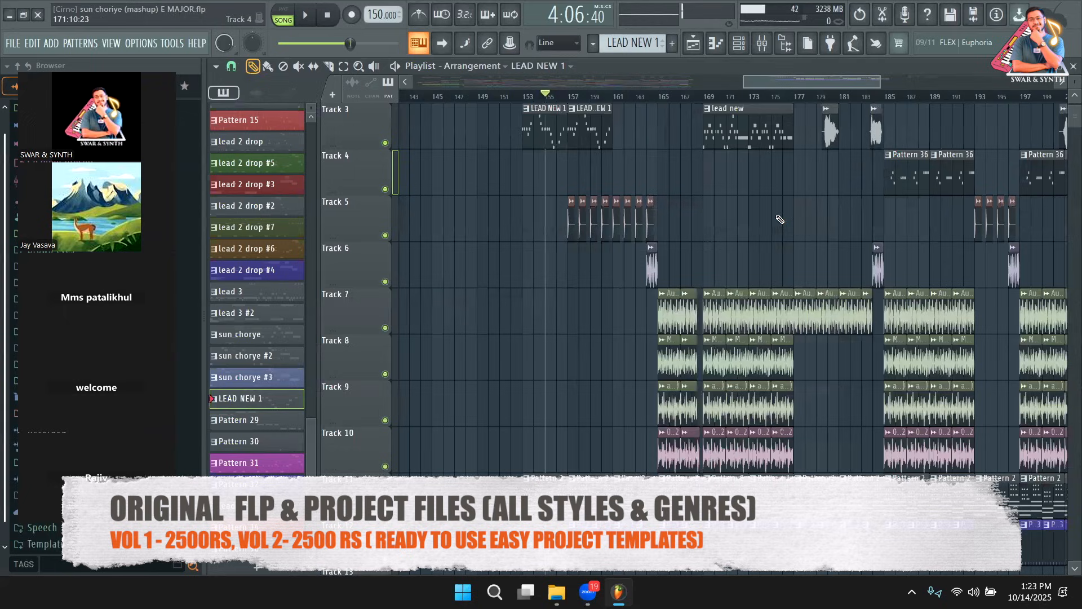
{"action": "left_click", "coordinate": [914, 173]}
{"action": "scroll", "coordinate": [664, 241], "scroll_direction": "up", "scroll_amount": 2}
{"action": "left_click", "coordinate": [614, 277]}
{"action": "left_click", "coordinate": [602, 97]}
{"action": "key", "text": "space"}
{"action": "left_click", "coordinate": [663, 269]}
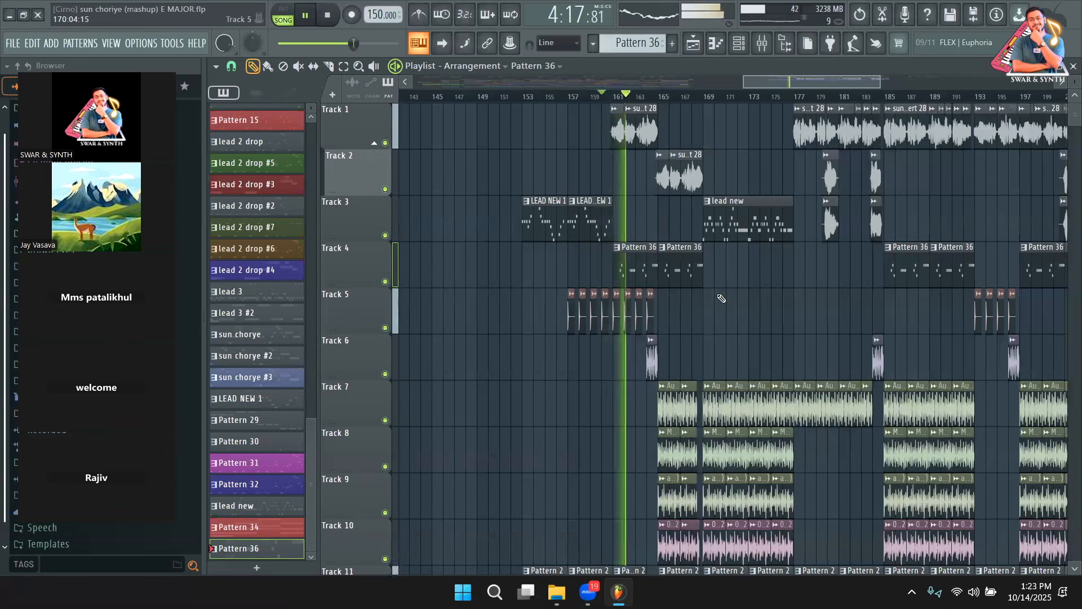
Shorten the Pattern 36 clip at bar 161 to 3 bars and listen through the passage
{"action": "left_click_drag", "start_coordinate": [657, 271], "coordinate": [646, 273]}
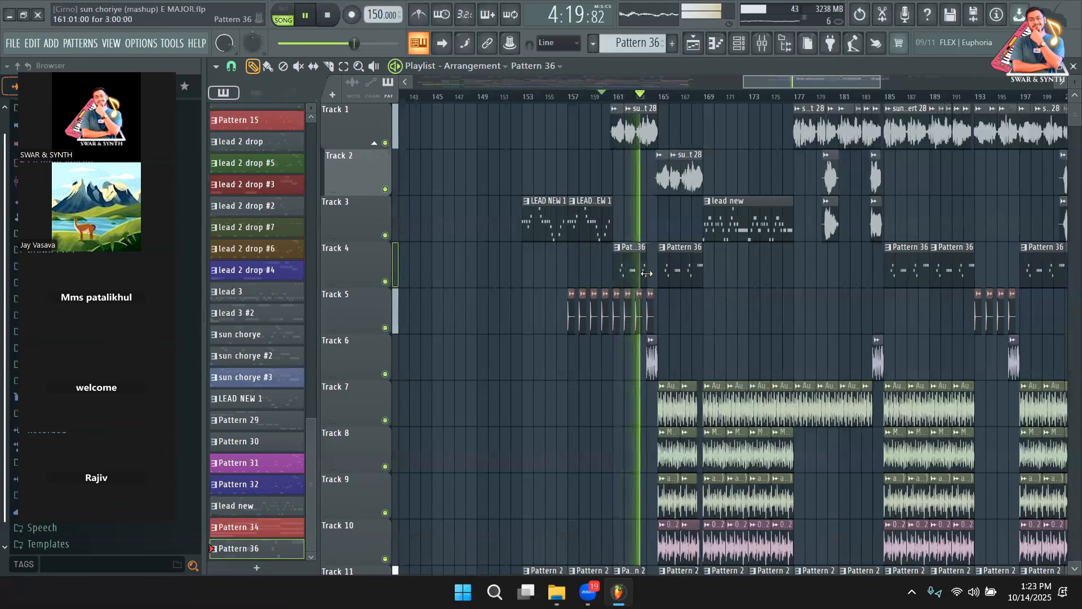
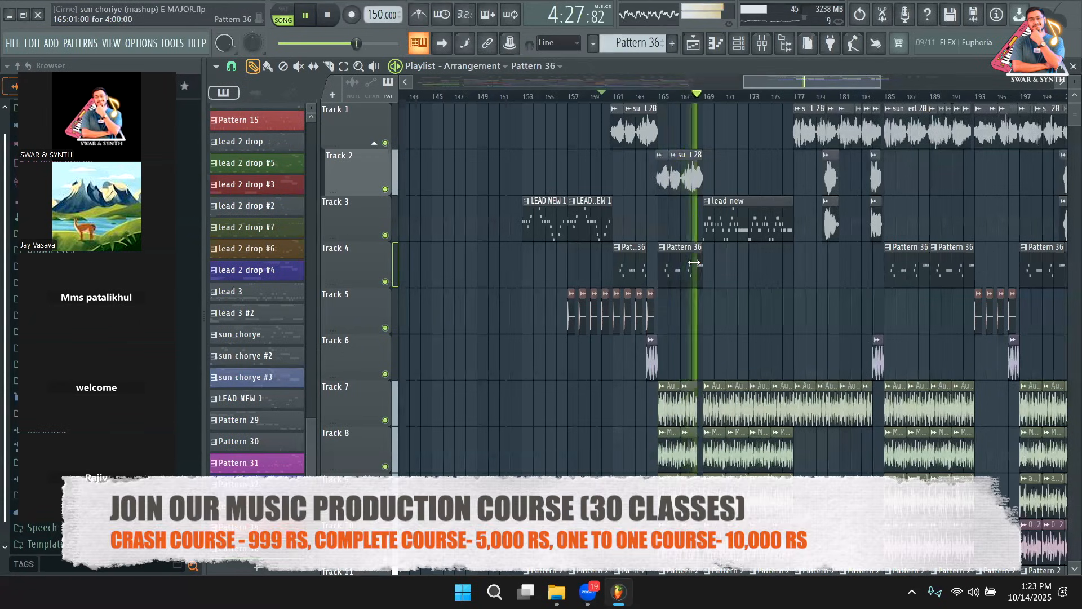
{"action": "scroll", "coordinate": [694, 263], "scroll_direction": "down", "scroll_amount": 3}
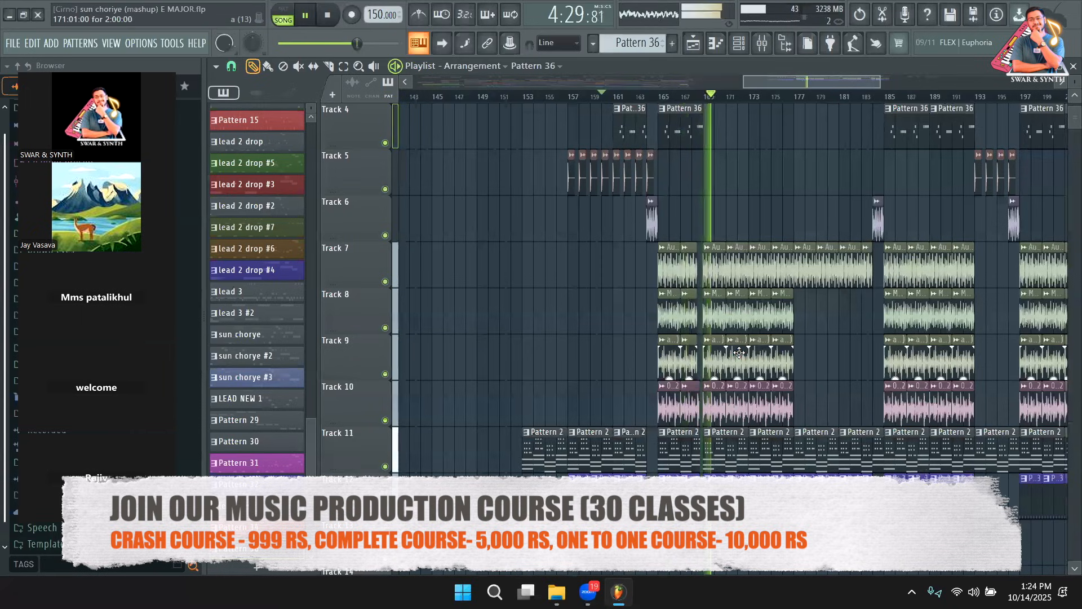
{"action": "key", "text": "space"}
{"action": "scroll", "coordinate": [739, 352], "scroll_direction": "up", "scroll_amount": 2}
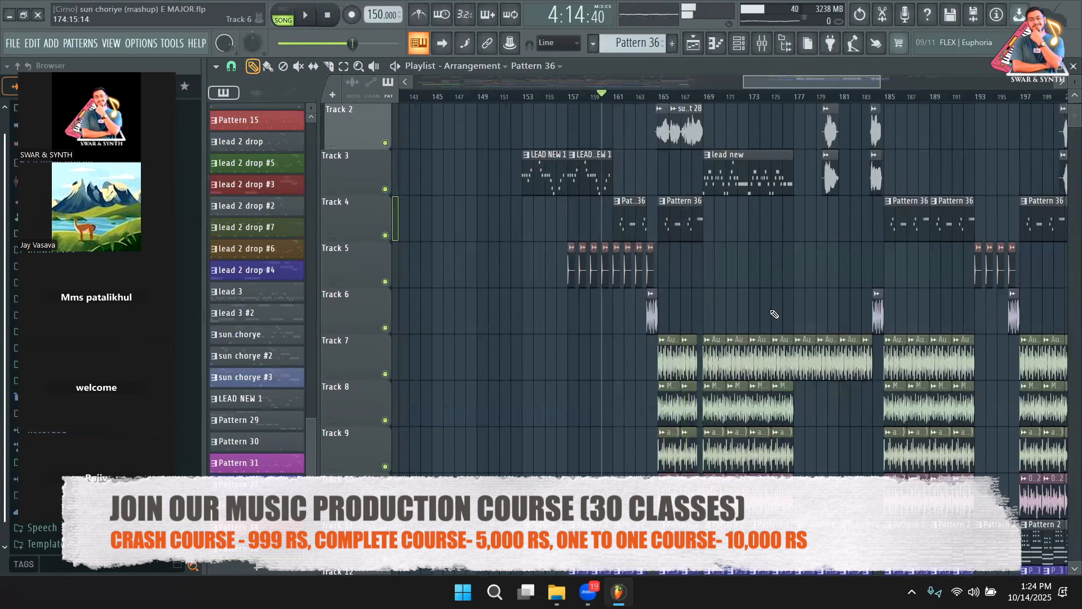
{"action": "scroll", "coordinate": [732, 225], "scroll_direction": "up", "scroll_amount": 1}
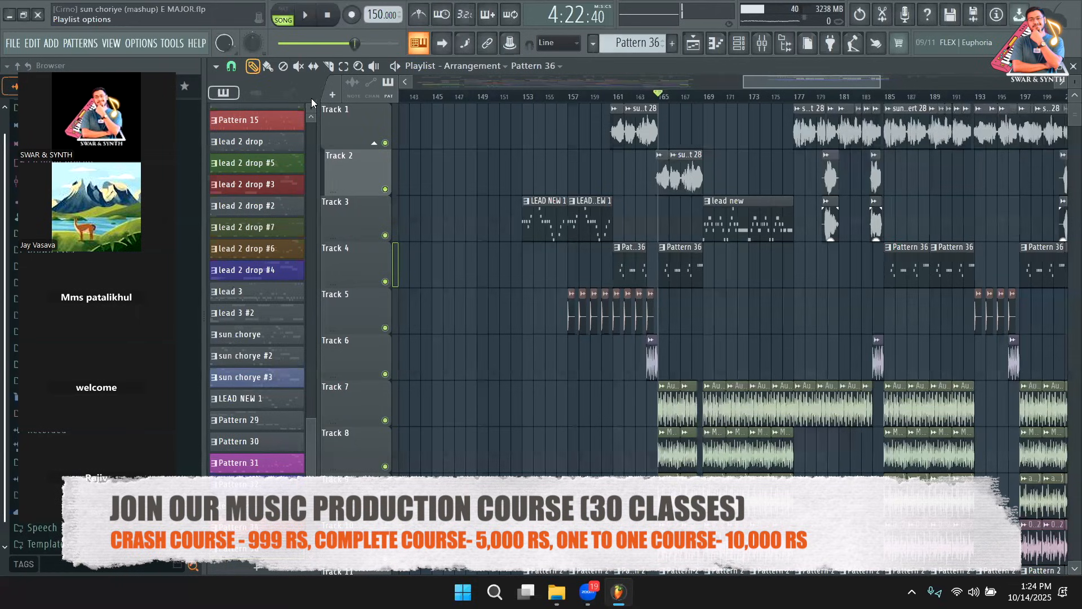
Solo Track 12 and play from bar 165, bringing Tracks 10, 9, 8 and 7 back in one by one
{"action": "scroll", "coordinate": [406, 376], "scroll_direction": "down", "scroll_amount": 6}
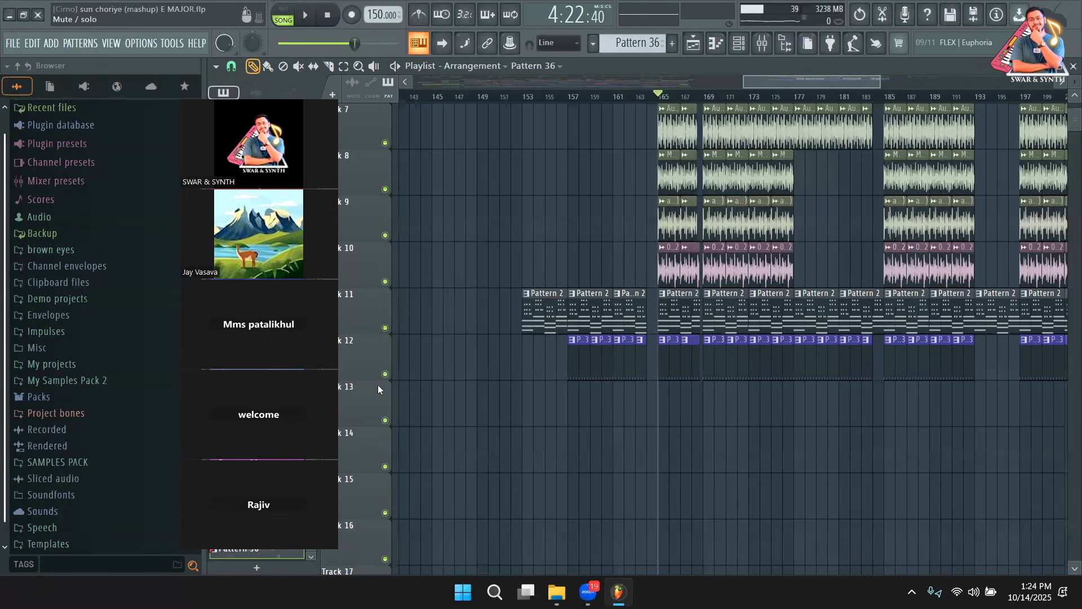
{"action": "right_click", "coordinate": [385, 374]}
{"action": "key", "text": "space"}
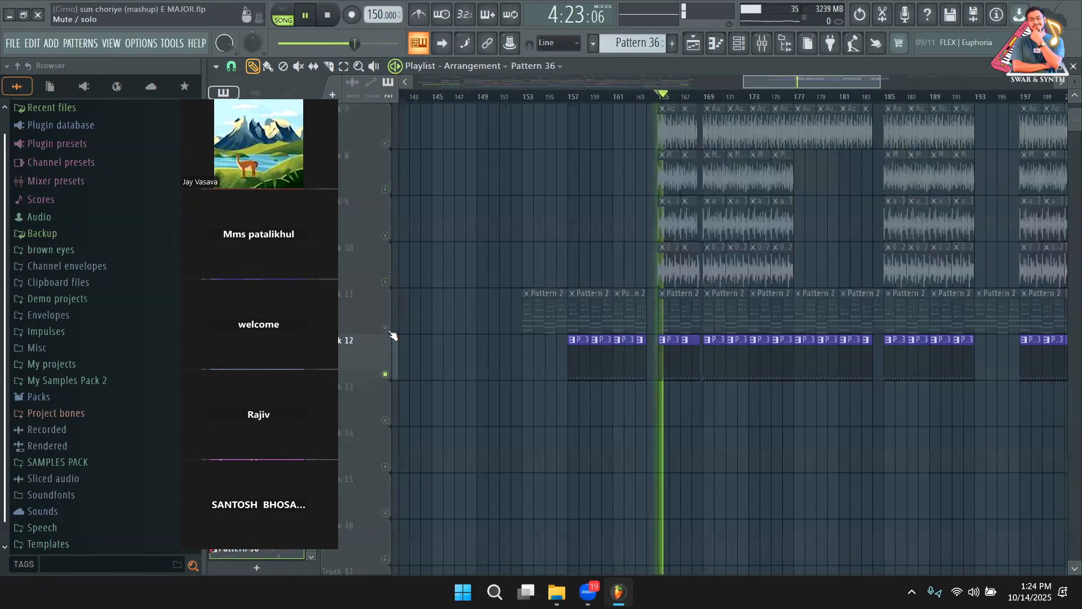
{"action": "left_click", "coordinate": [386, 281]}
{"action": "left_click", "coordinate": [385, 235]}
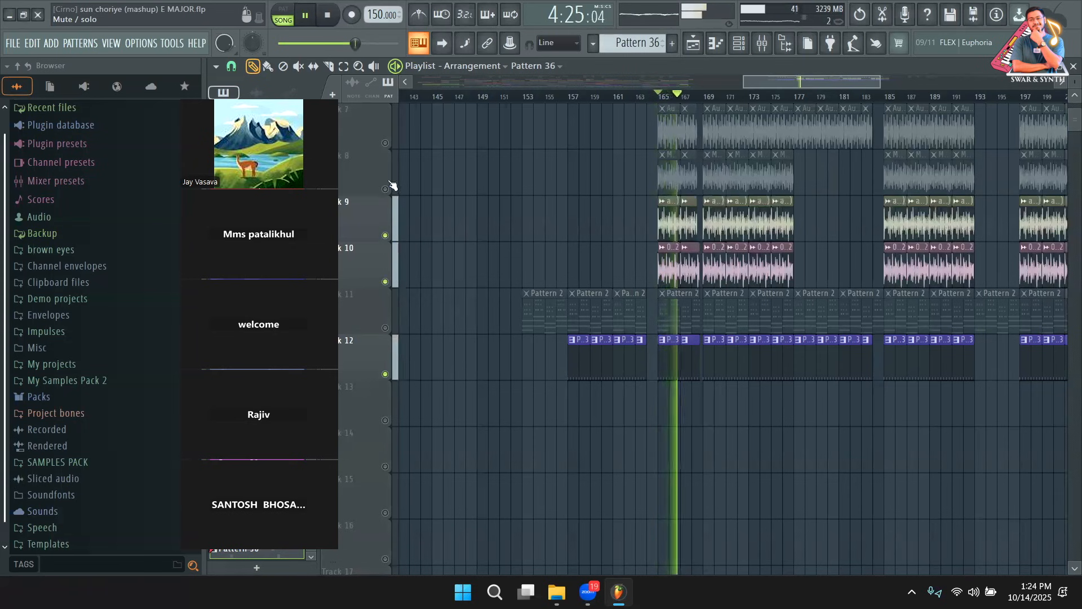
{"action": "left_click", "coordinate": [385, 189]}
{"action": "scroll", "coordinate": [386, 281], "scroll_direction": "up", "scroll_amount": 4}
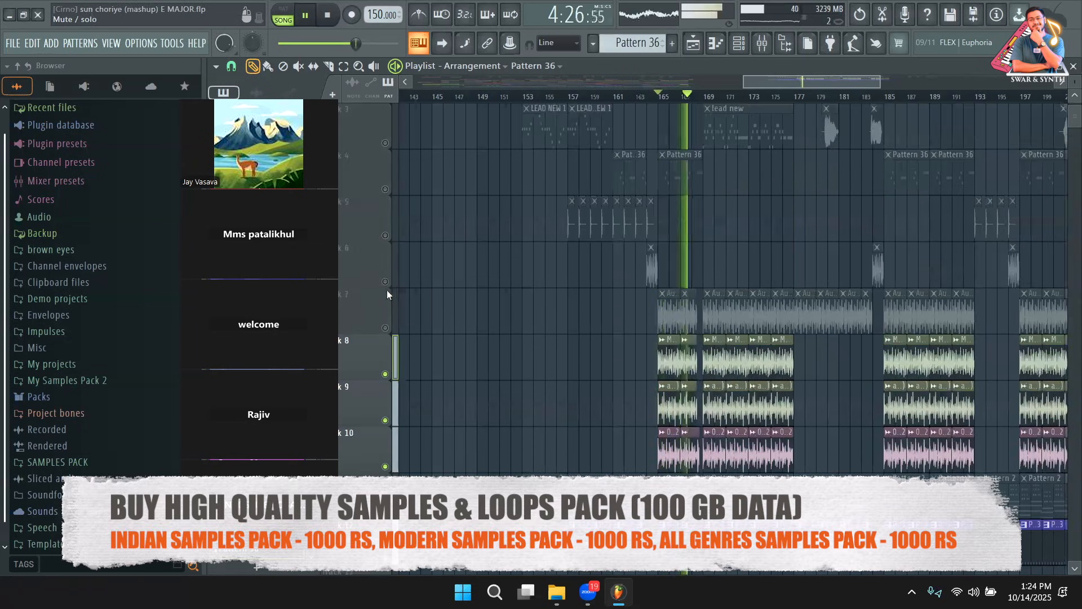
{"action": "left_click", "coordinate": [386, 328]}
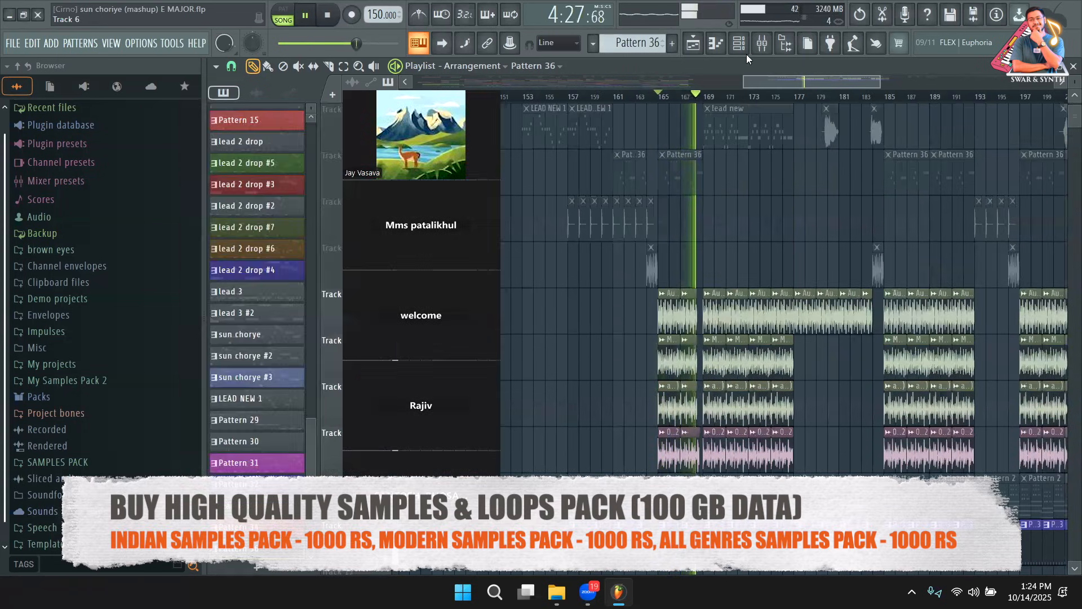
{"action": "key", "text": "space"}
Show the Unsorted channels in the channel rack and start a new empty pattern
{"action": "key", "text": "F6"}
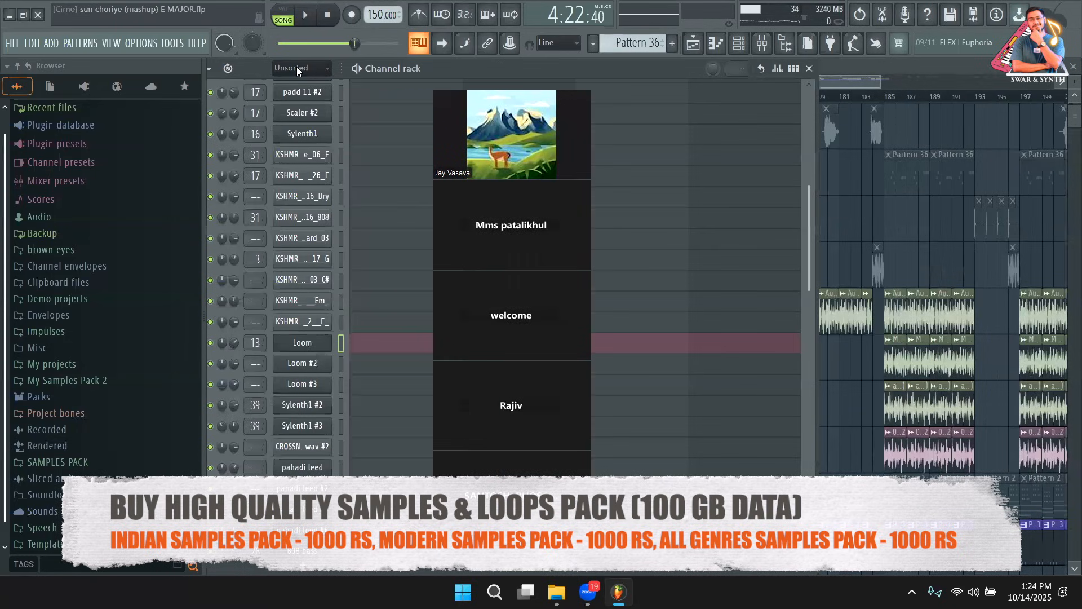
{"action": "left_click", "coordinate": [296, 66]}
{"action": "left_click", "coordinate": [289, 123]}
{"action": "key", "text": "F4"}
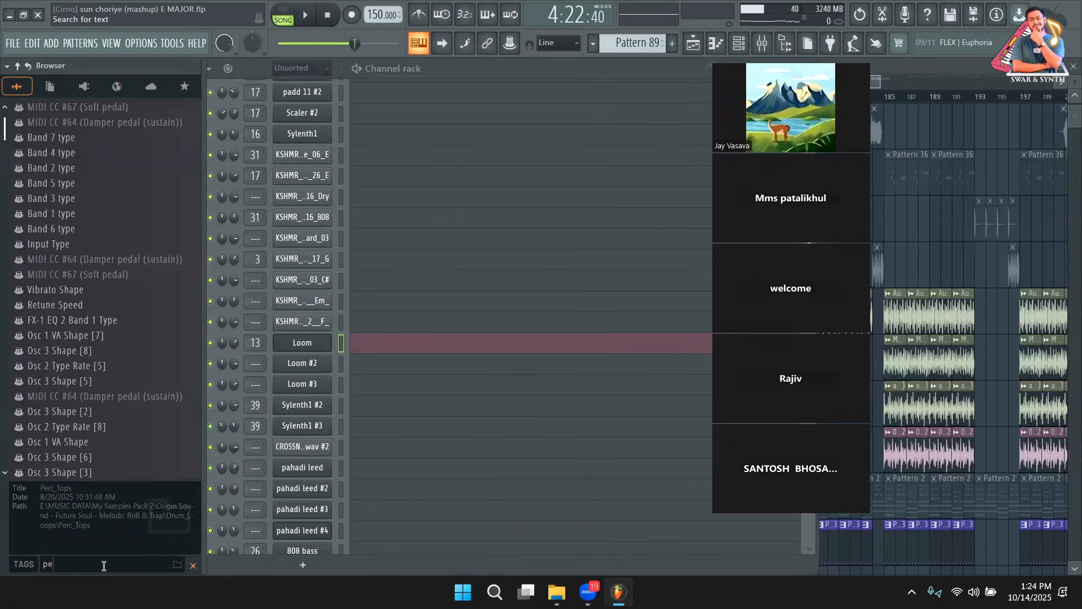
Search the browser for "world perc" and expand the Lucid Samples Percussion XXL Pack World and Ethnic Percussion WAV folder
{"action": "type", "text": "pworld perc"}
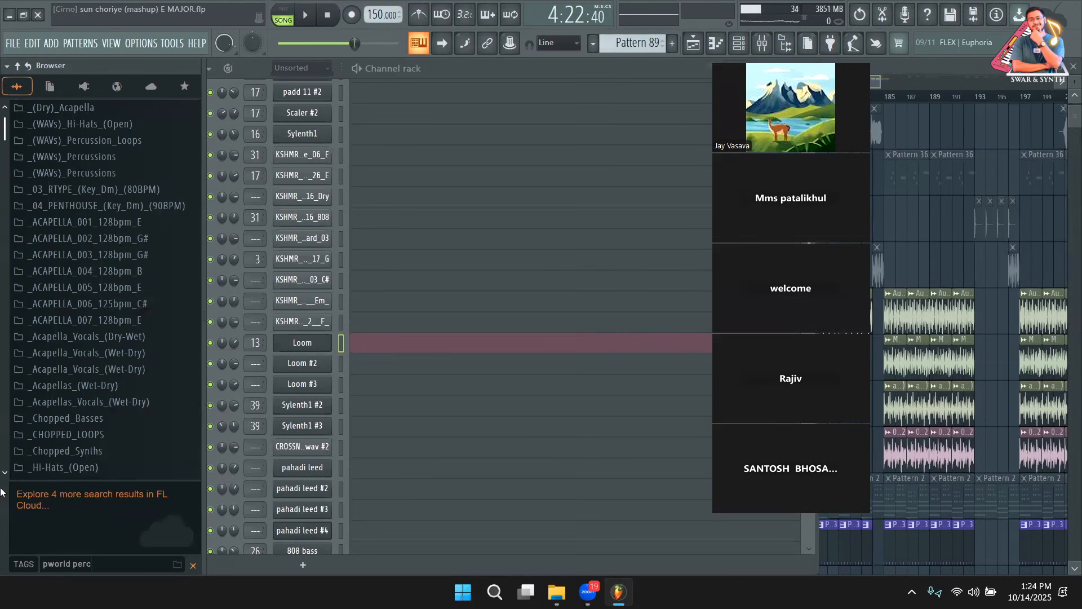
{"action": "key", "text": "Home"}
{"action": "key", "text": "Delete"}
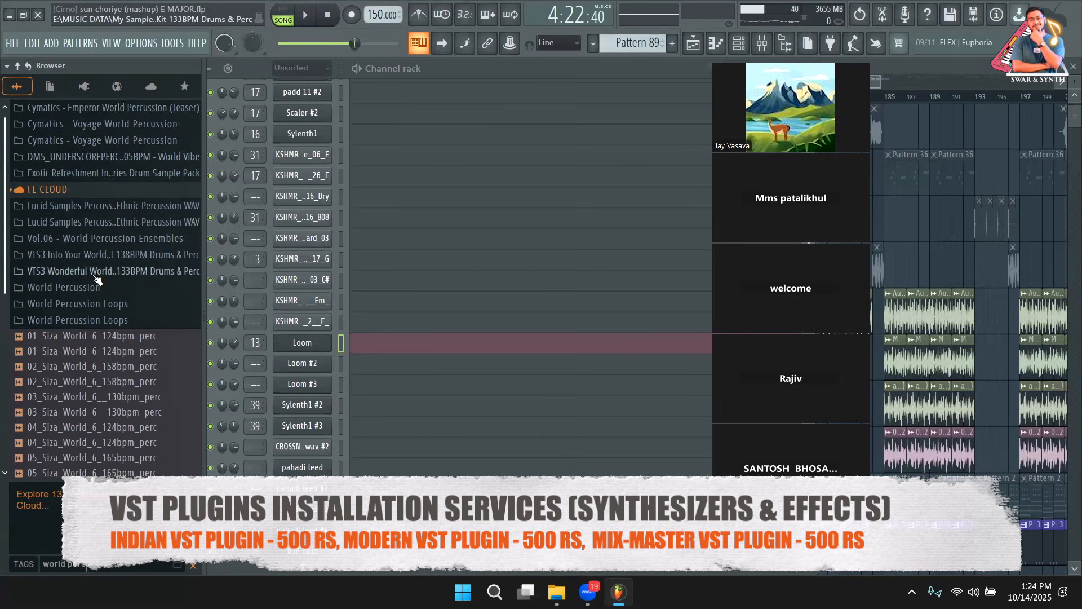
{"action": "left_click", "coordinate": [119, 222]}
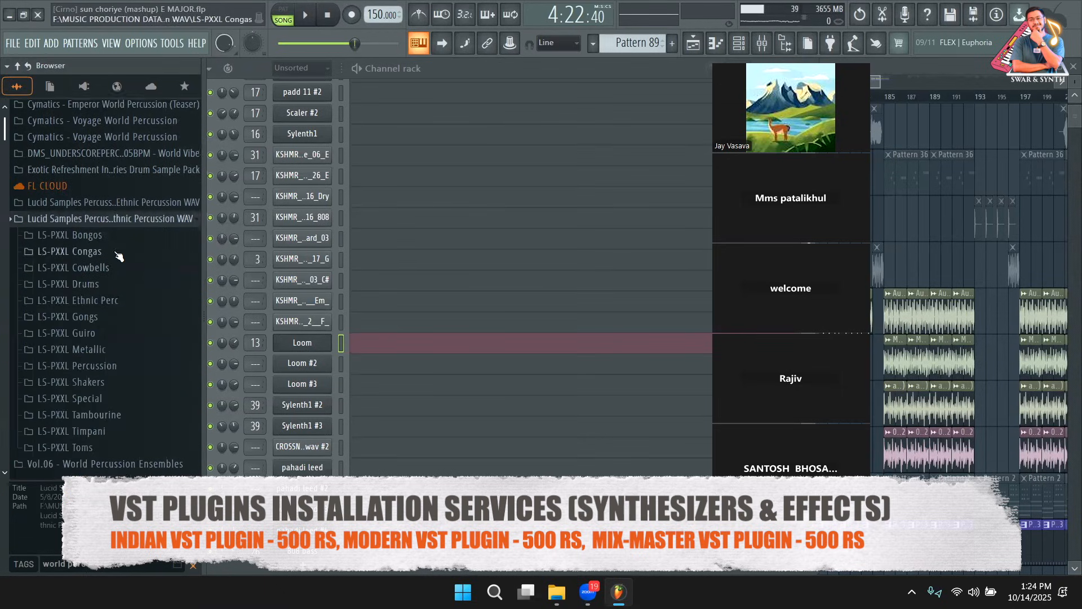
{"action": "scroll", "coordinate": [118, 257], "scroll_direction": "down", "scroll_amount": 3}
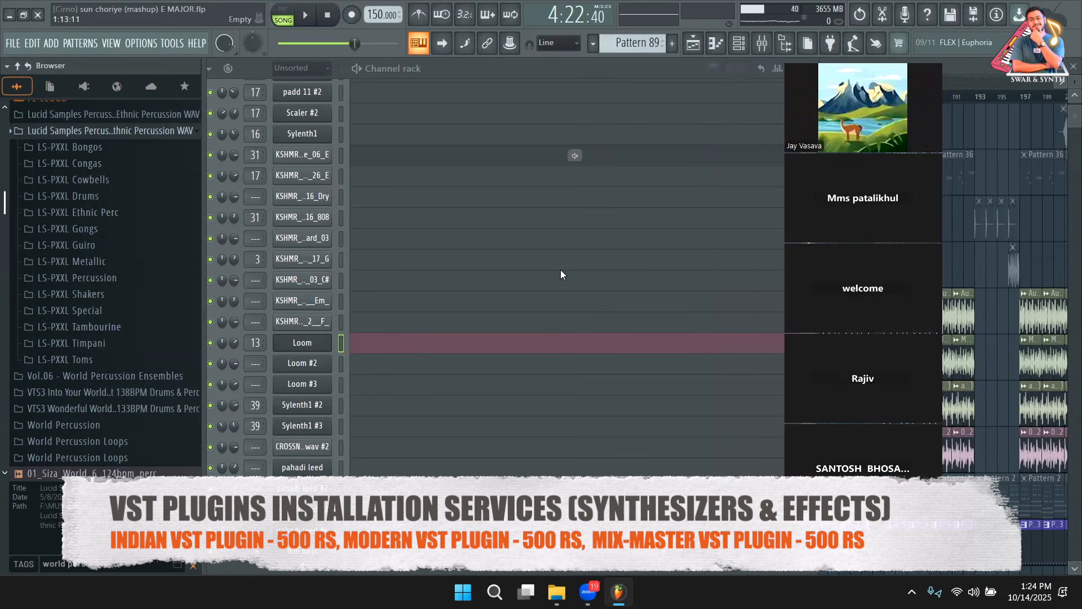
Switch the channel rack to the step sequencer grid and start another new pattern, showing the lower channels
{"action": "scroll", "coordinate": [560, 269], "scroll_direction": "down", "scroll_amount": 4}
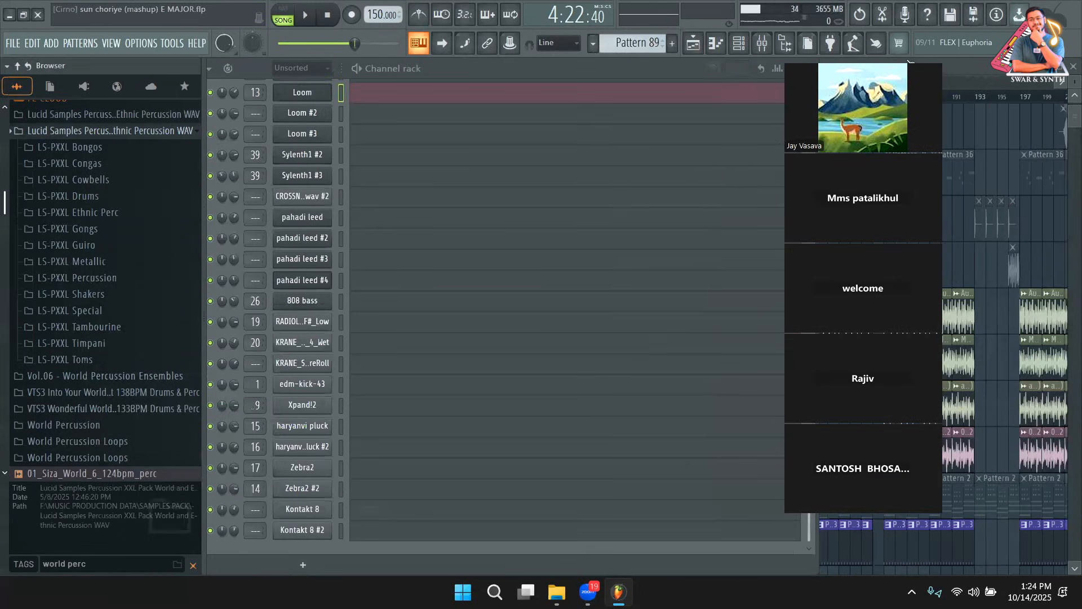
{"action": "left_click", "coordinate": [794, 68]}
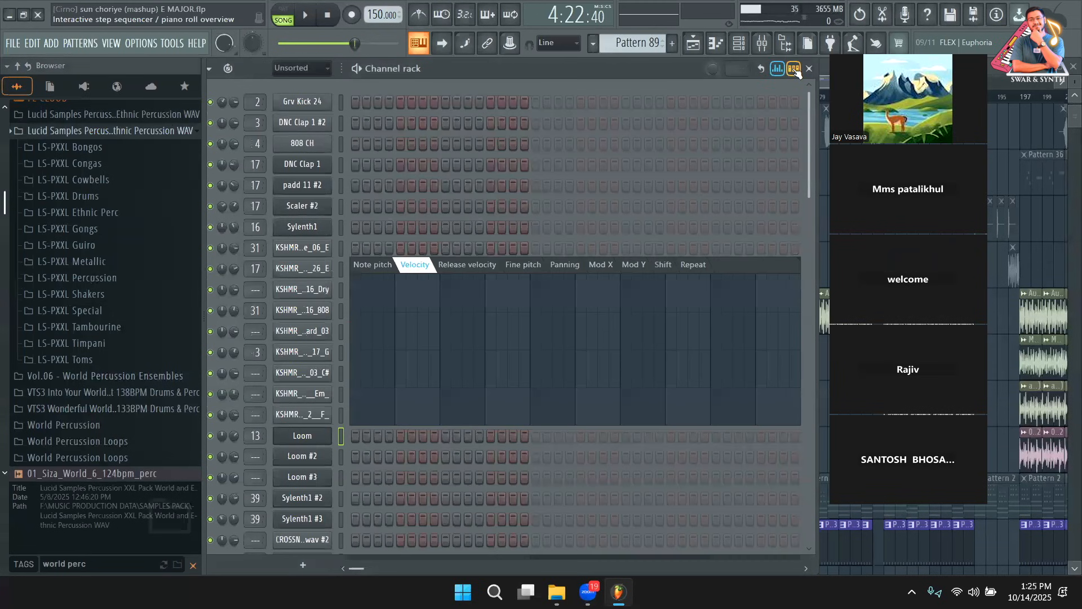
{"action": "scroll", "coordinate": [638, 45], "scroll_direction": "up", "scroll_amount": 1}
{"action": "scroll", "coordinate": [569, 307], "scroll_direction": "down", "scroll_amount": 5}
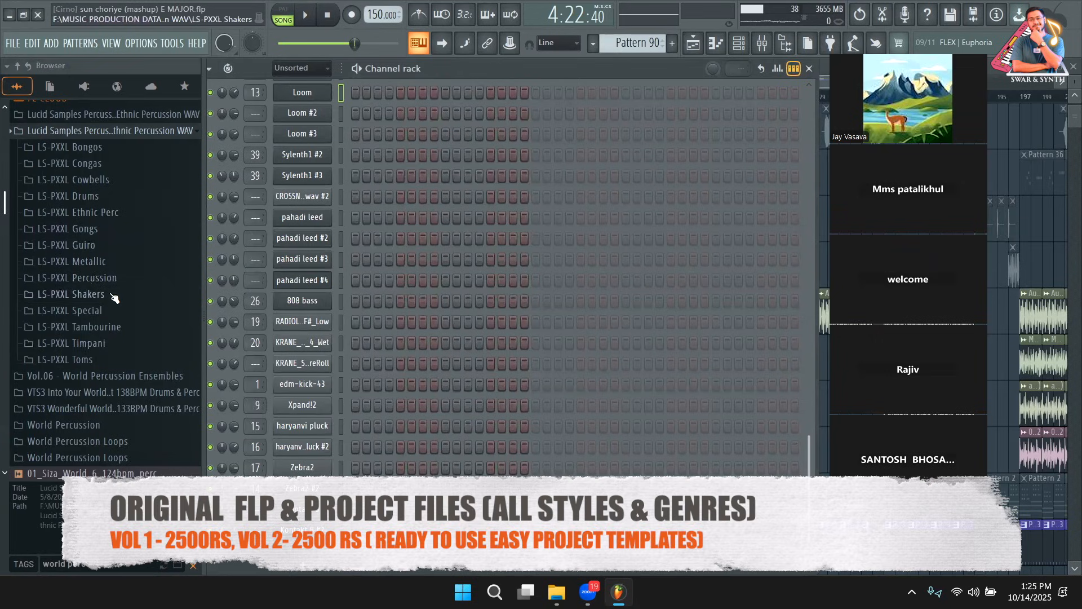
Expand the LS-PXXL Shakers folder and audition its samples, including LS-PXXL Shaker 008
{"action": "left_click", "coordinate": [85, 293]}
{"action": "left_click", "coordinate": [104, 326]}
{"action": "scroll", "coordinate": [104, 332], "scroll_direction": "down", "scroll_amount": 3}
{"action": "left_click", "coordinate": [106, 326]}
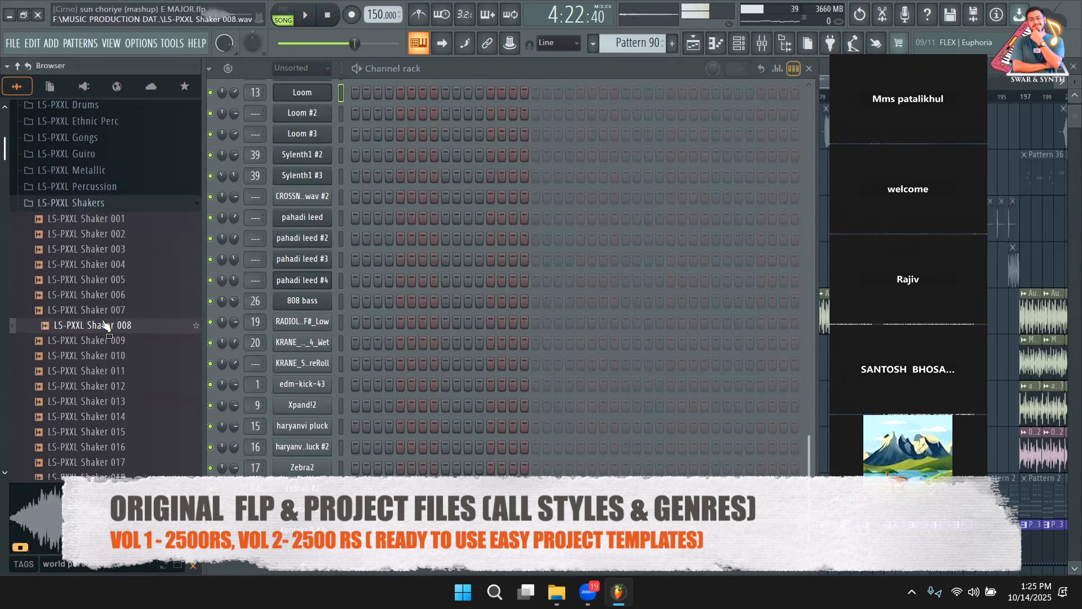
Audition the neighbouring shakers and add LS-PXXL Shaker 008 as a channel with hits on steps 3, 7, 11 and 15
{"action": "left_click", "coordinate": [107, 341]}
{"action": "left_click", "coordinate": [107, 326]}
{"action": "left_click", "coordinate": [107, 310]}
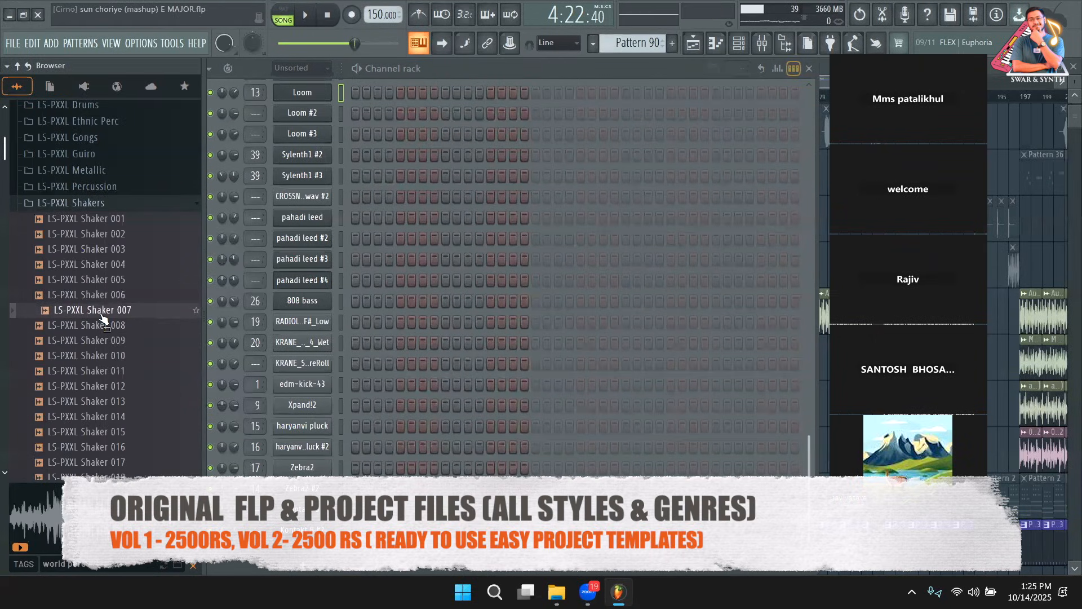
{"action": "left_click", "coordinate": [105, 325]}
{"action": "scroll", "coordinate": [507, 276], "scroll_direction": "down", "scroll_amount": 1}
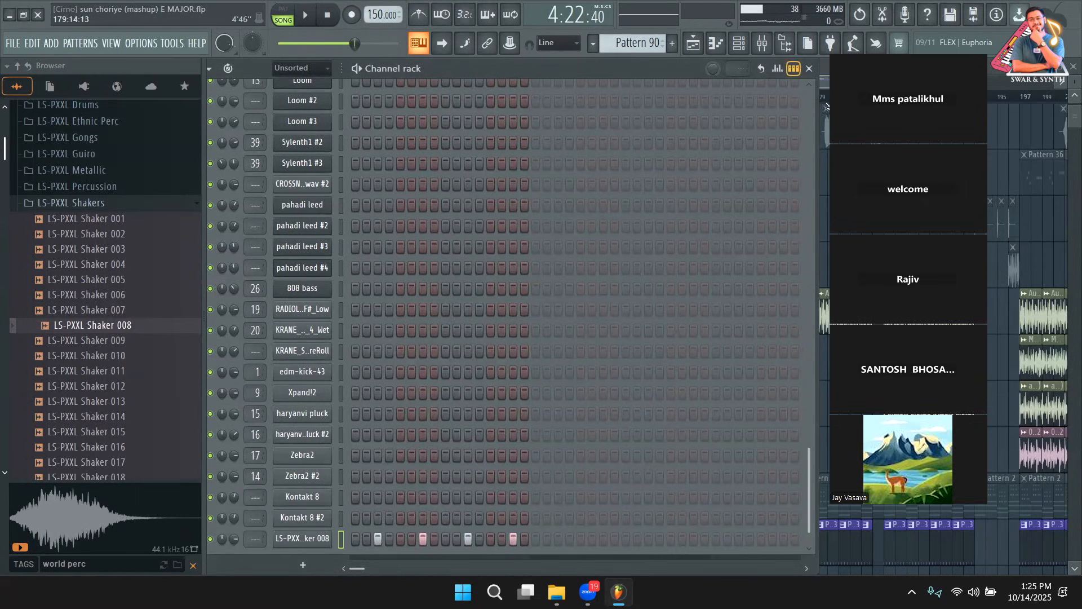
Place four consecutive Pattern 90 clips on playlist Track 13 from bar 165 and play the section
{"action": "key", "text": "F6"}
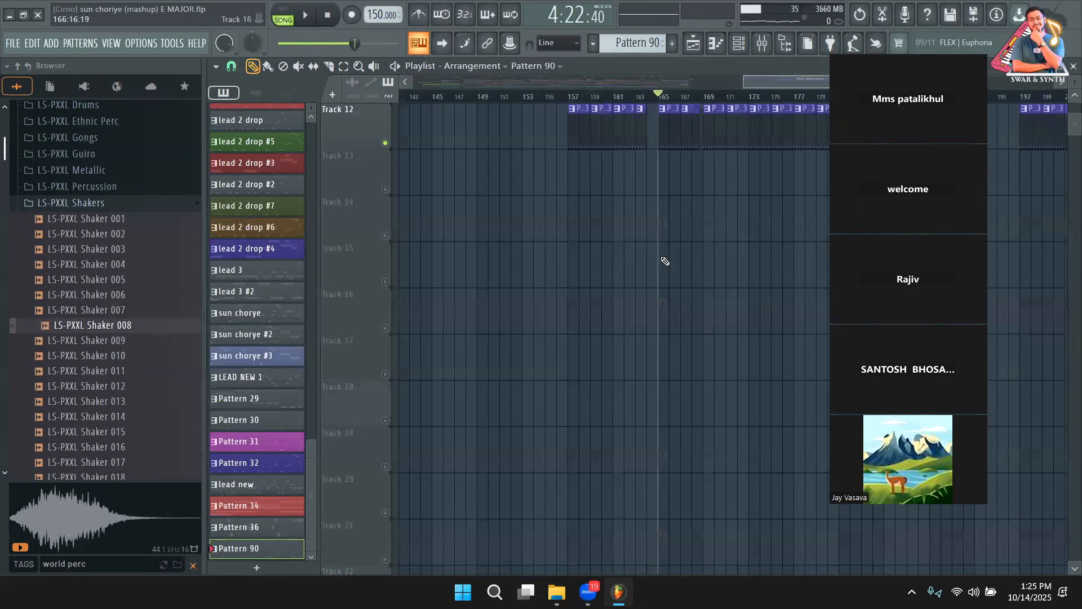
{"action": "scroll", "coordinate": [507, 282], "scroll_direction": "up", "scroll_amount": 5}
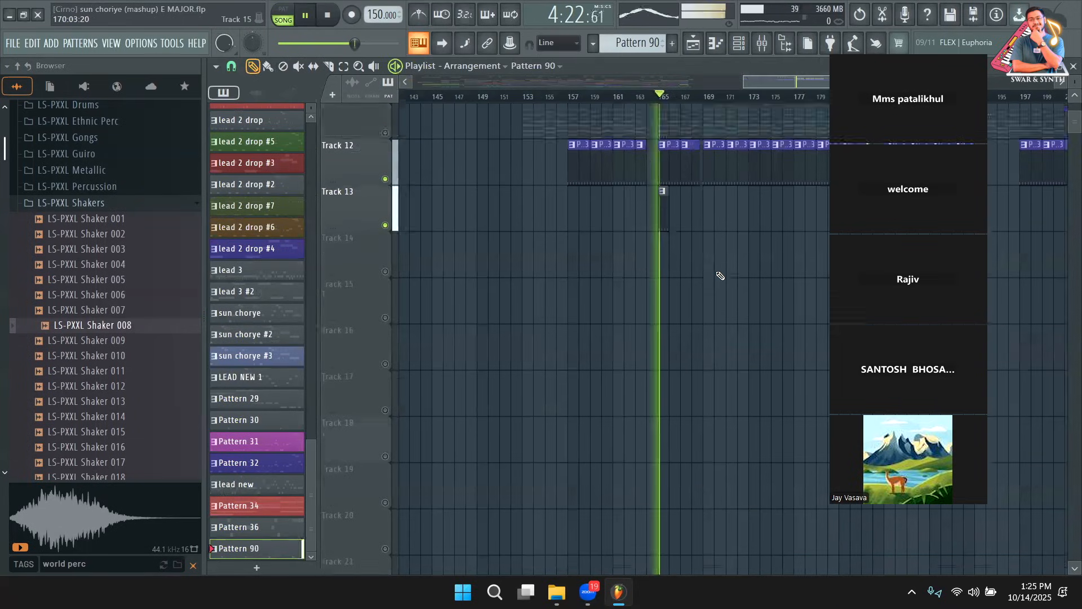
{"action": "left_click", "coordinate": [668, 406]}
{"action": "key", "text": "space"}
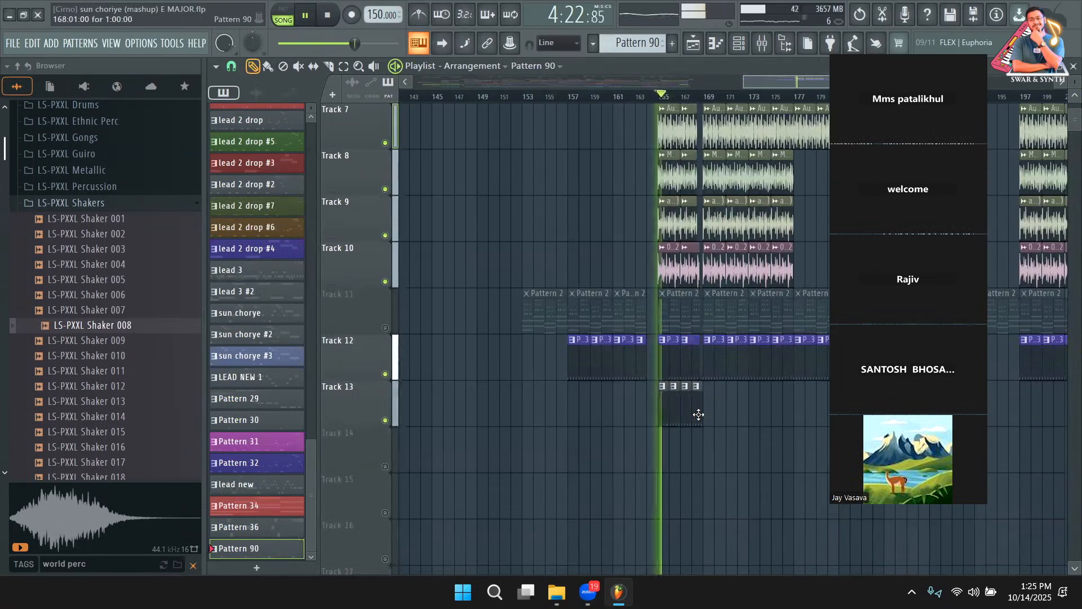
Stop playback and remove the Shaker 008 hits on steps 7 and 15 in the channel rack
{"action": "key", "text": "F7"}
{"action": "key", "text": "F6"}
{"action": "key", "text": "space"}
{"action": "scroll", "coordinate": [547, 384], "scroll_direction": "down", "scroll_amount": 1}
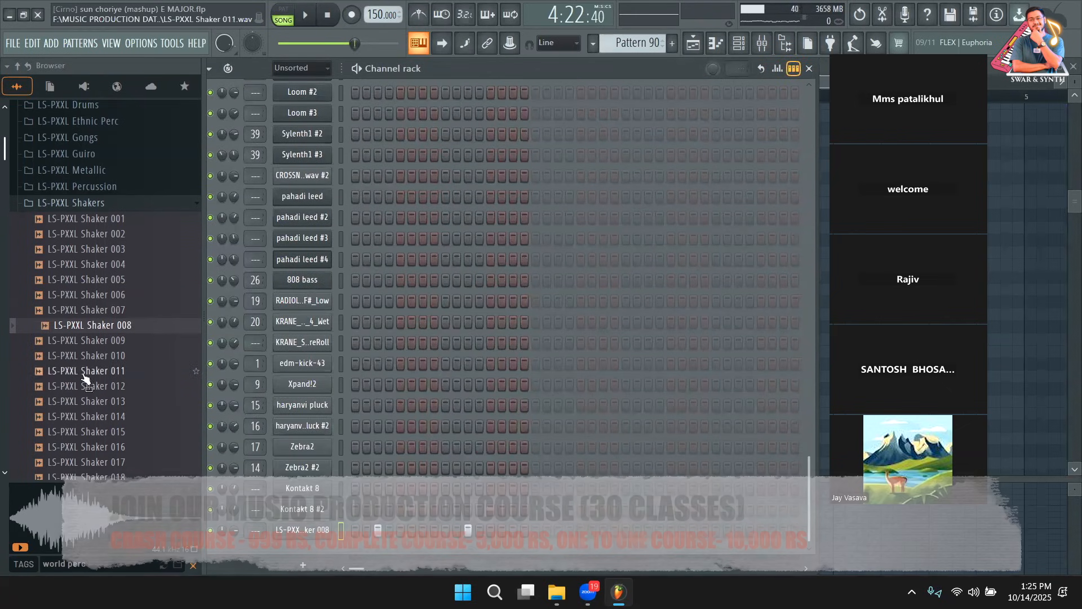
Audition more shakers, add LS-PXXL Shaker 015 with hits on steps 7 and 15, and lower its volume to about 69%
{"action": "left_click", "coordinate": [86, 385]}
{"action": "left_click", "coordinate": [90, 417]}
{"action": "left_click", "coordinate": [93, 433]}
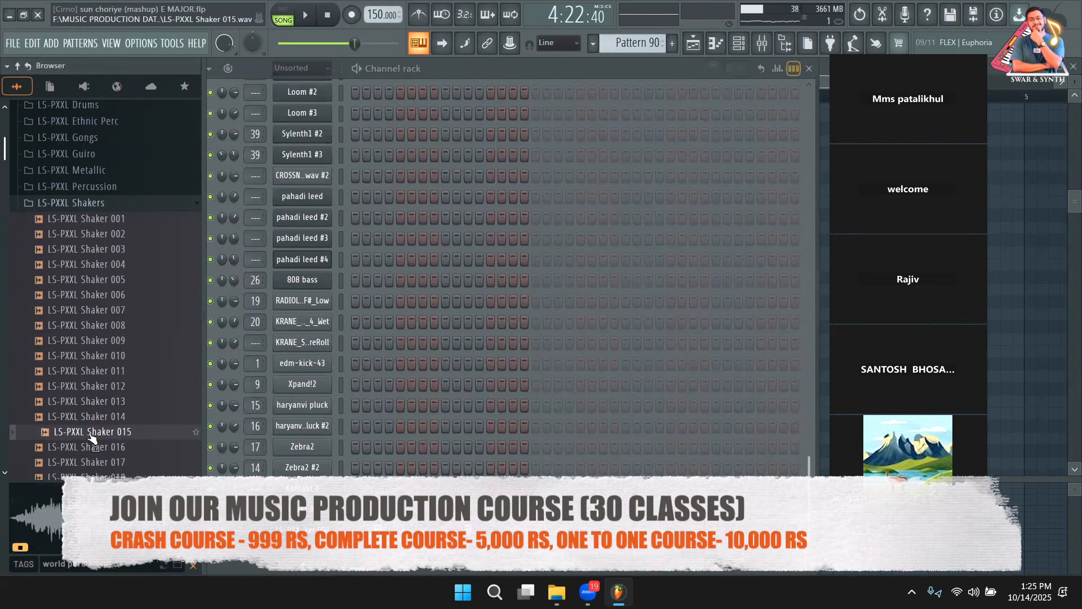
{"action": "left_click_drag", "start_coordinate": [293, 574], "coordinate": [293, 572]}
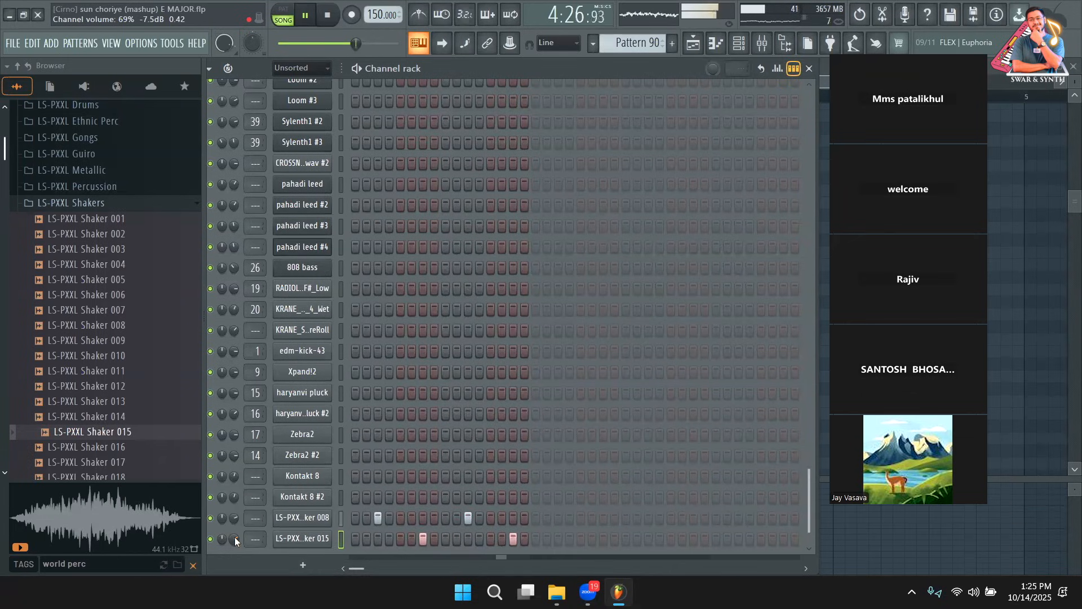
Stop playback, collapse the LS-PXXL Shakers folder and expand the LS-PXXL Tambourine folder
{"action": "left_click", "coordinate": [42, 431]}
{"action": "key", "text": "space"}
{"action": "scroll", "coordinate": [124, 304], "scroll_direction": "up", "scroll_amount": 4}
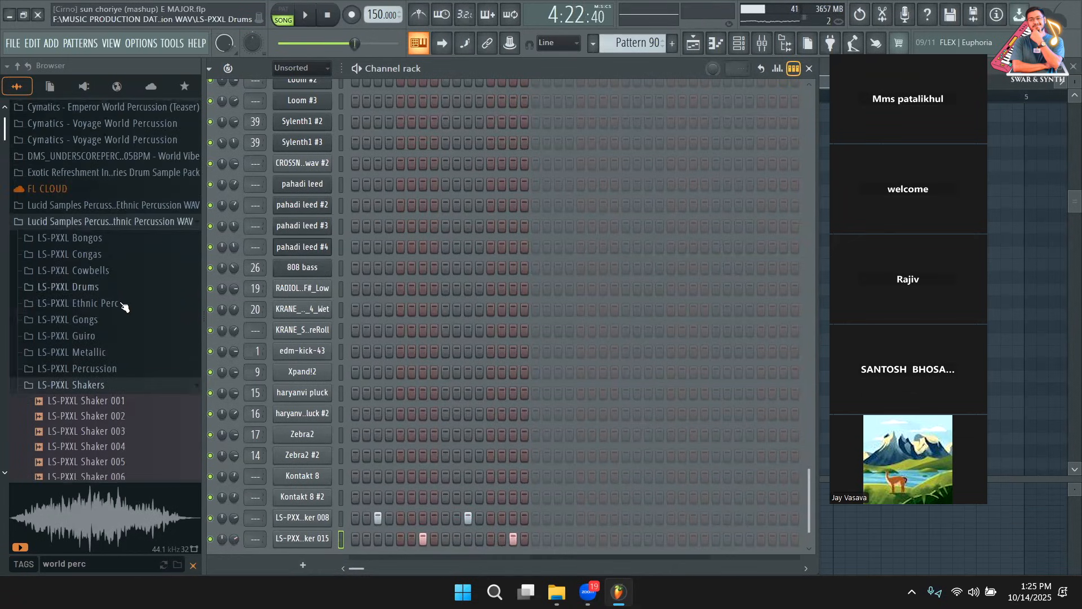
{"action": "left_click", "coordinate": [110, 387]}
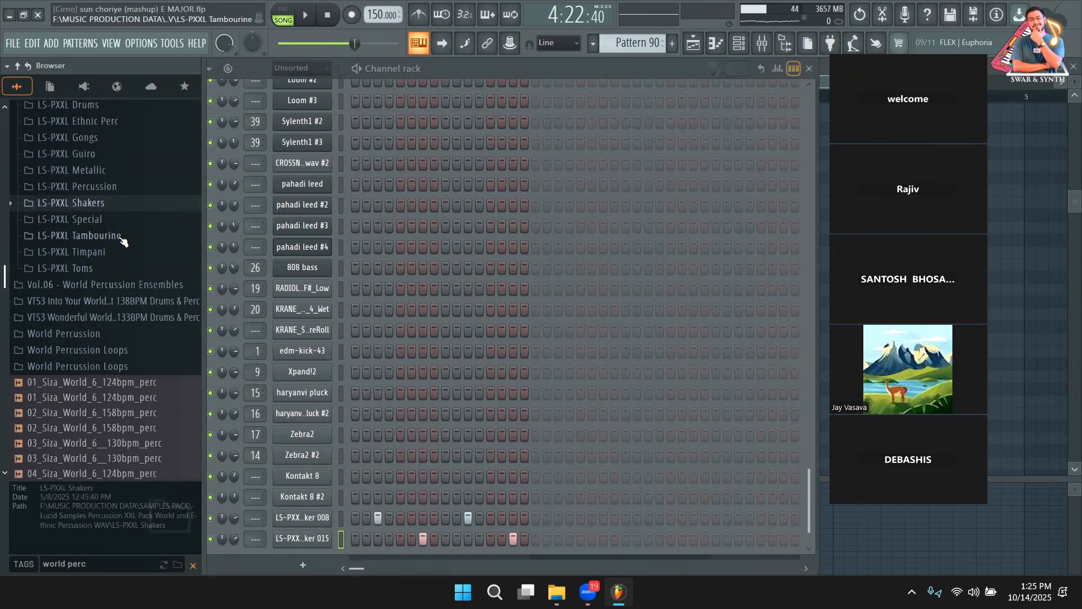
{"action": "left_click", "coordinate": [104, 235]}
Audition the first tambourines and add LS-PXXL Tambourine 03 as a channel with hits on steps 1 and 9
{"action": "left_click", "coordinate": [116, 268]}
{"action": "left_click", "coordinate": [111, 299]}
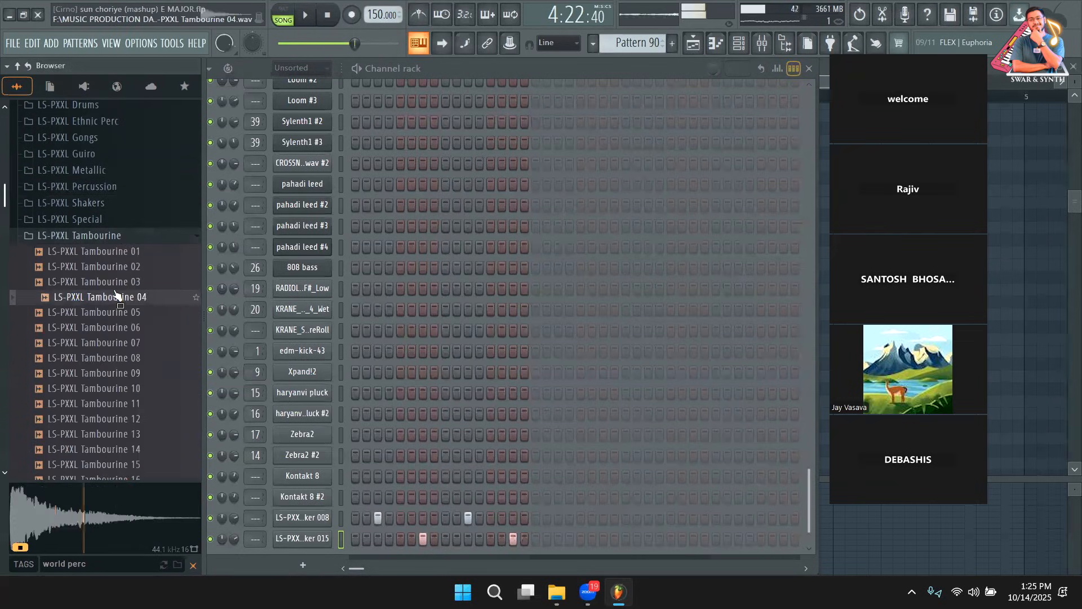
{"action": "left_click", "coordinate": [117, 282]}
{"action": "left_click", "coordinate": [120, 327]}
{"action": "left_click", "coordinate": [118, 284]}
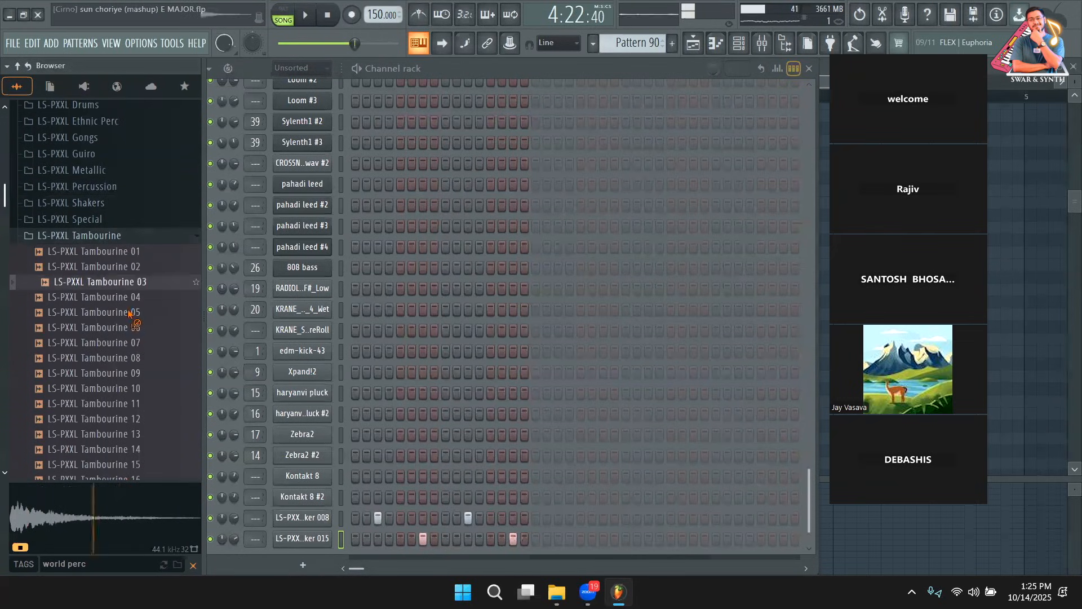
{"action": "left_click_drag", "start_coordinate": [265, 540], "coordinate": [267, 542]}
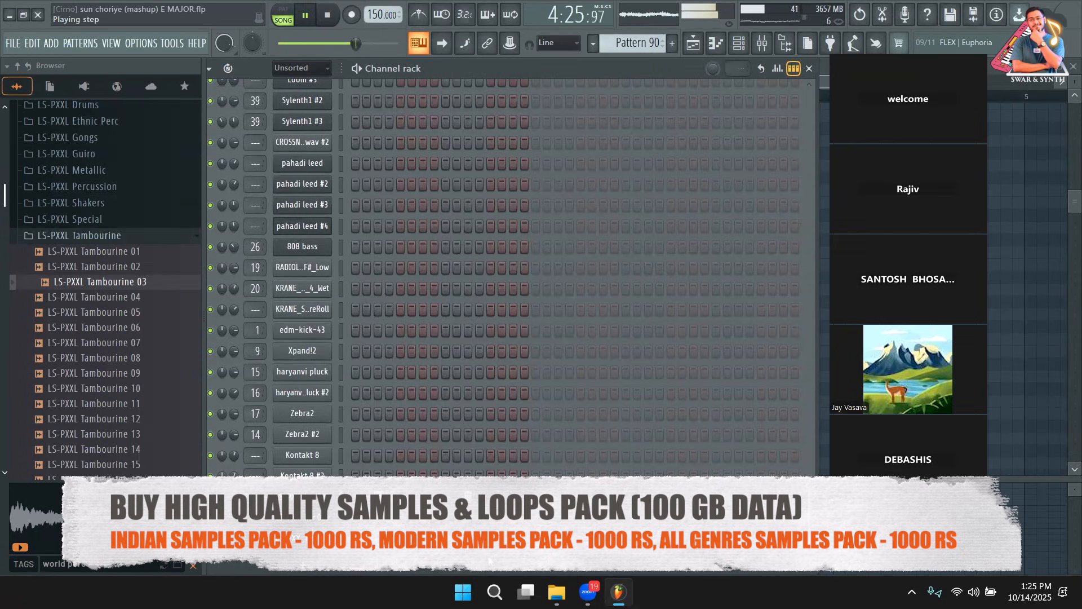
Audition further tambourine samples and add LS-PXXL Tambourine 24 as a new channel
{"action": "key", "text": "space"}
{"action": "left_click", "coordinate": [110, 372]}
{"action": "left_click", "coordinate": [112, 403]}
{"action": "left_click", "coordinate": [115, 433]}
{"action": "scroll", "coordinate": [116, 434], "scroll_direction": "down", "scroll_amount": 6}
{"action": "left_click", "coordinate": [110, 311]}
{"action": "left_click", "coordinate": [118, 328]}
{"action": "left_click_drag", "start_coordinate": [123, 336], "coordinate": [397, 547]}
Set the Tambourine 24 hit on step 13 during playback and lower the channel's volume to about 65%
{"action": "key", "text": "space"}
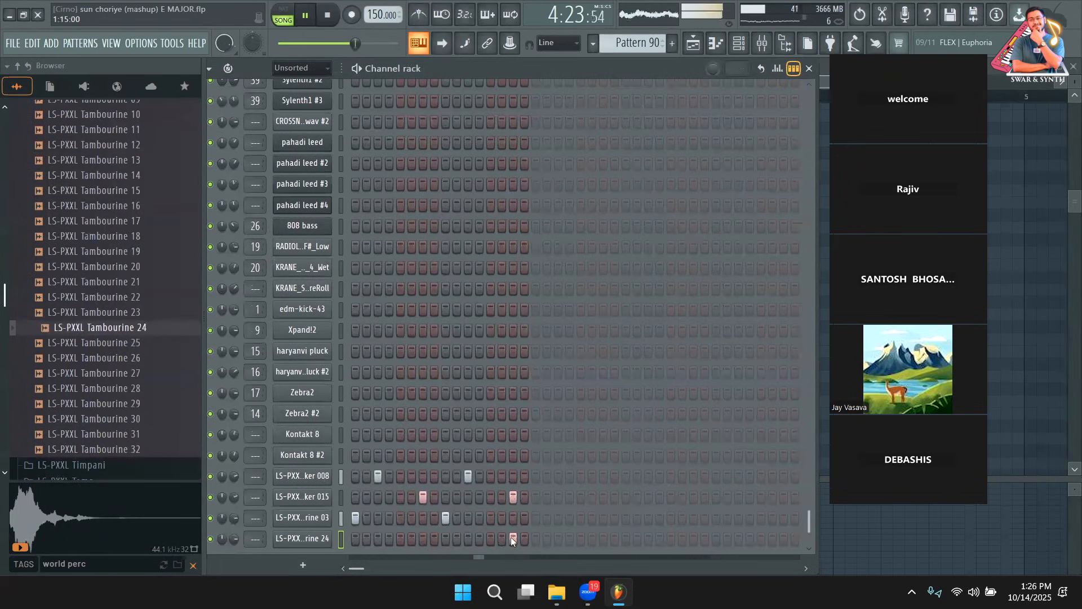
{"action": "left_click", "coordinate": [492, 538]}
{"action": "scroll", "coordinate": [223, 539], "scroll_direction": "down", "scroll_amount": 5}
{"action": "scroll", "coordinate": [233, 539], "scroll_direction": "down", "scroll_amount": 2}
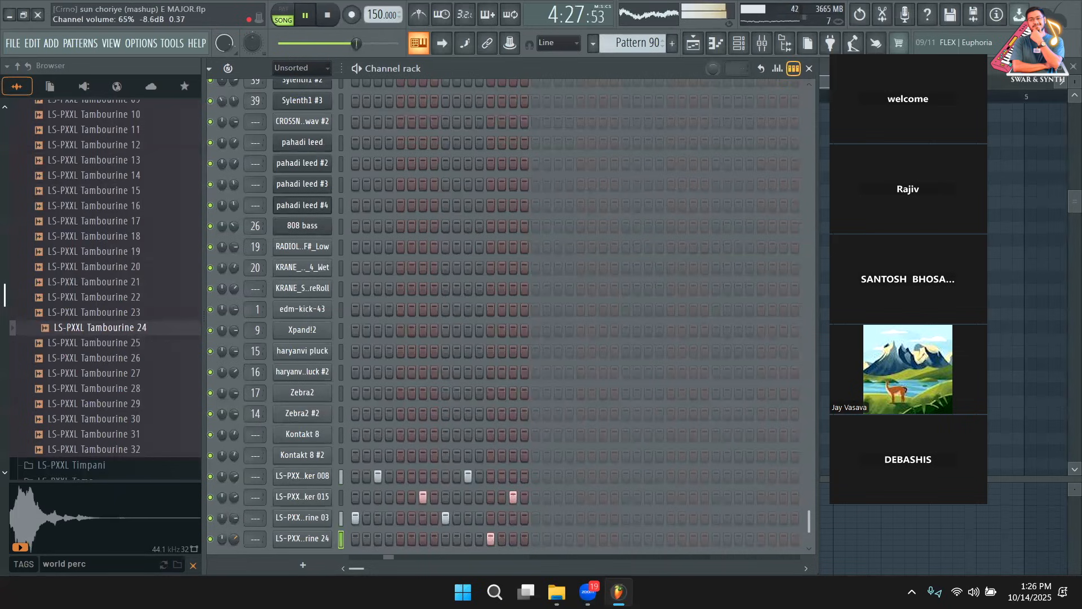
Collapse the LS-PXXL Tambourine folder and audition samples in the LS-PXXL Gongs folder
{"action": "scroll", "coordinate": [112, 434], "scroll_direction": "up", "scroll_amount": 6}
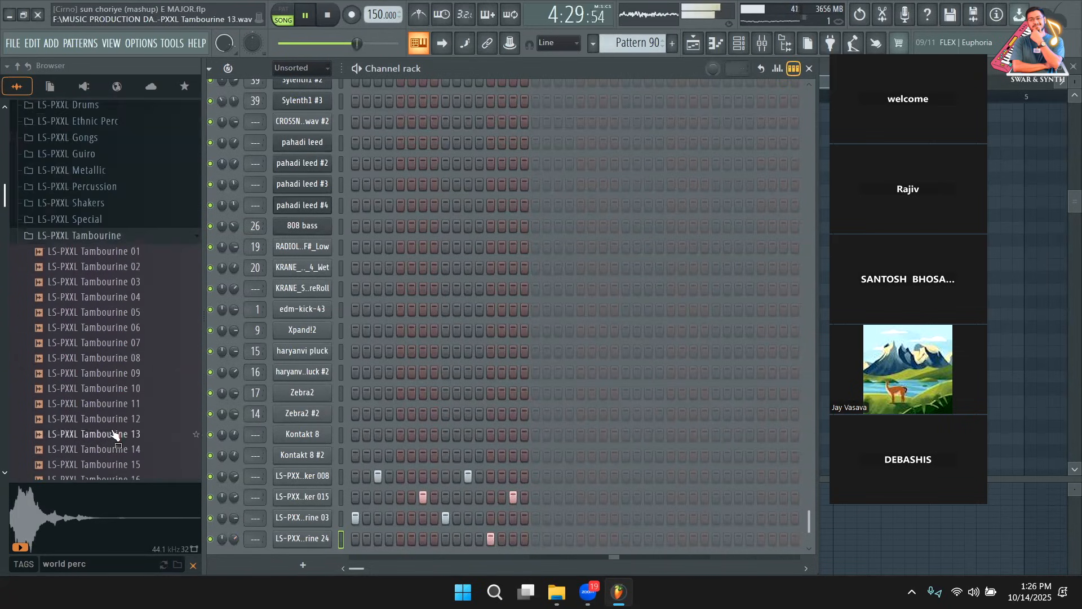
{"action": "left_click", "coordinate": [110, 234]}
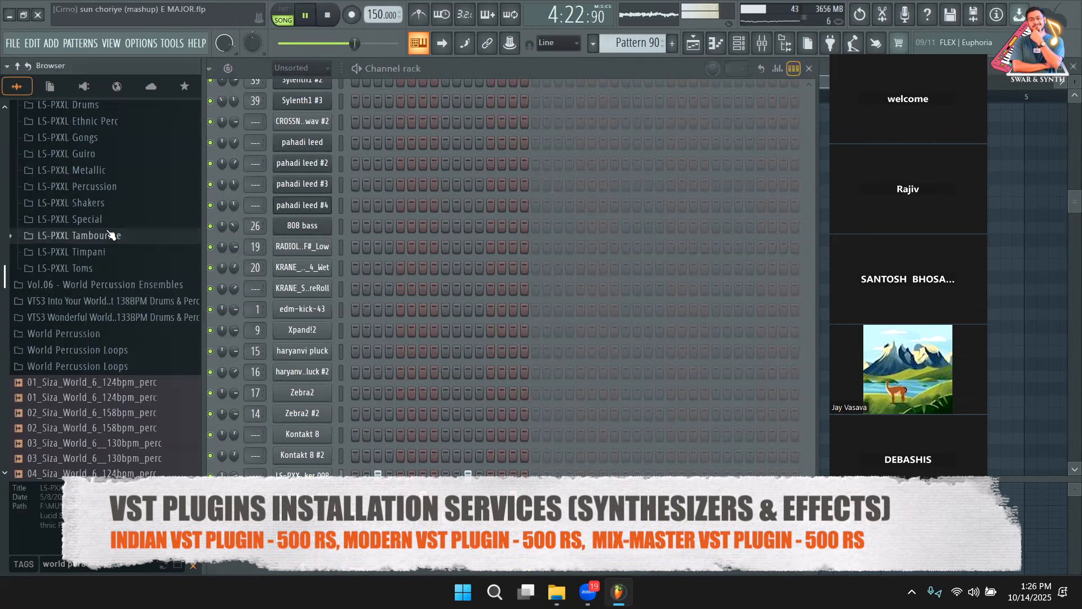
{"action": "scroll", "coordinate": [102, 220], "scroll_direction": "up", "scroll_amount": 2}
{"action": "left_click", "coordinate": [107, 275]}
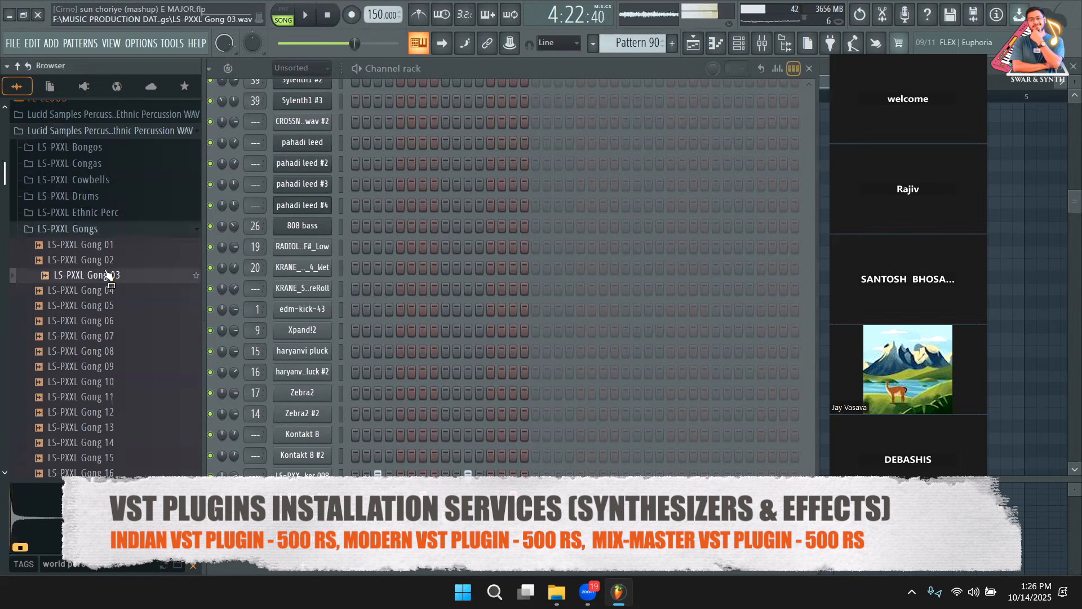
{"action": "left_click", "coordinate": [110, 320]}
Expand the LS-PXXL Congas folder, audition its samples and add LS-PXXL Conga 005 as a new channel
{"action": "left_click", "coordinate": [96, 164]}
{"action": "left_click", "coordinate": [102, 195]}
{"action": "left_click", "coordinate": [112, 257]}
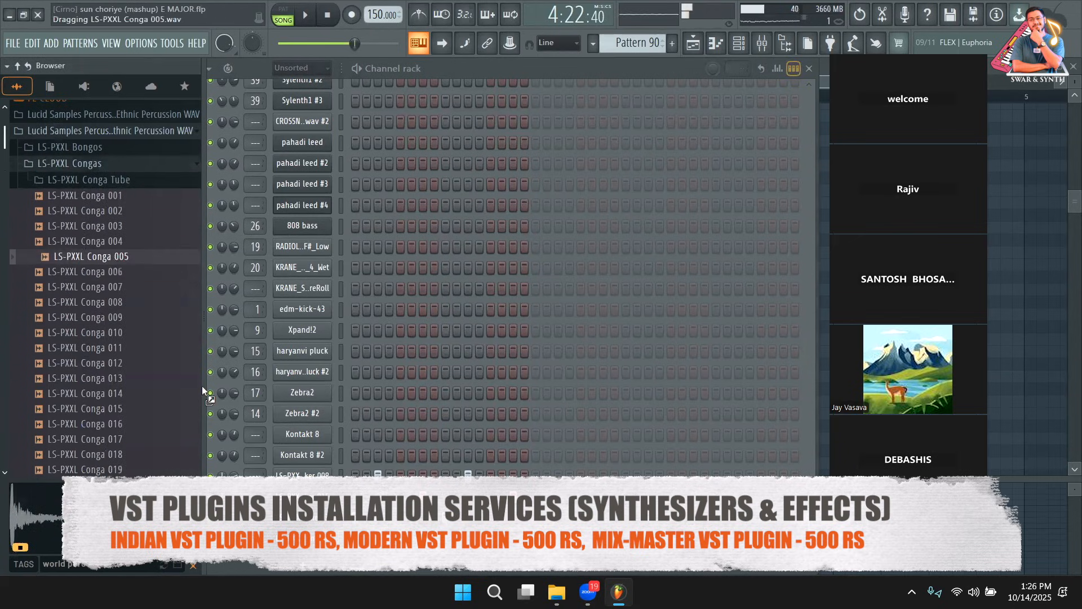
{"action": "scroll", "coordinate": [507, 276], "scroll_direction": "down", "scroll_amount": 1}
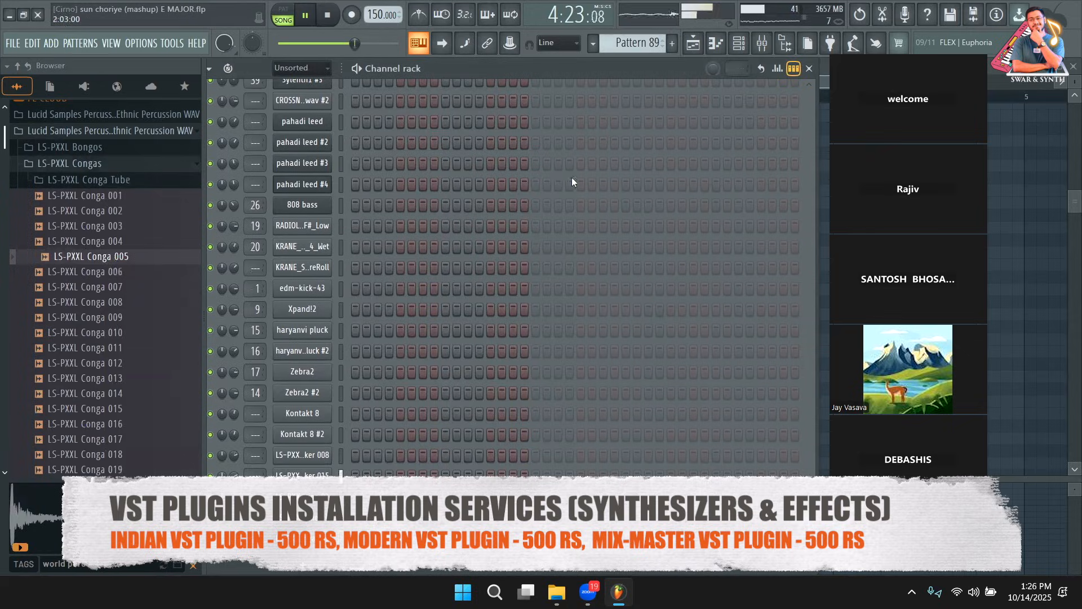
Check the Track 13 clips in the playlist, reselect Pattern 90 and return to the channel rack
{"action": "left_click_drag", "start_coordinate": [638, 53], "coordinate": [638, 58]}
{"action": "left_click", "coordinate": [693, 44]}
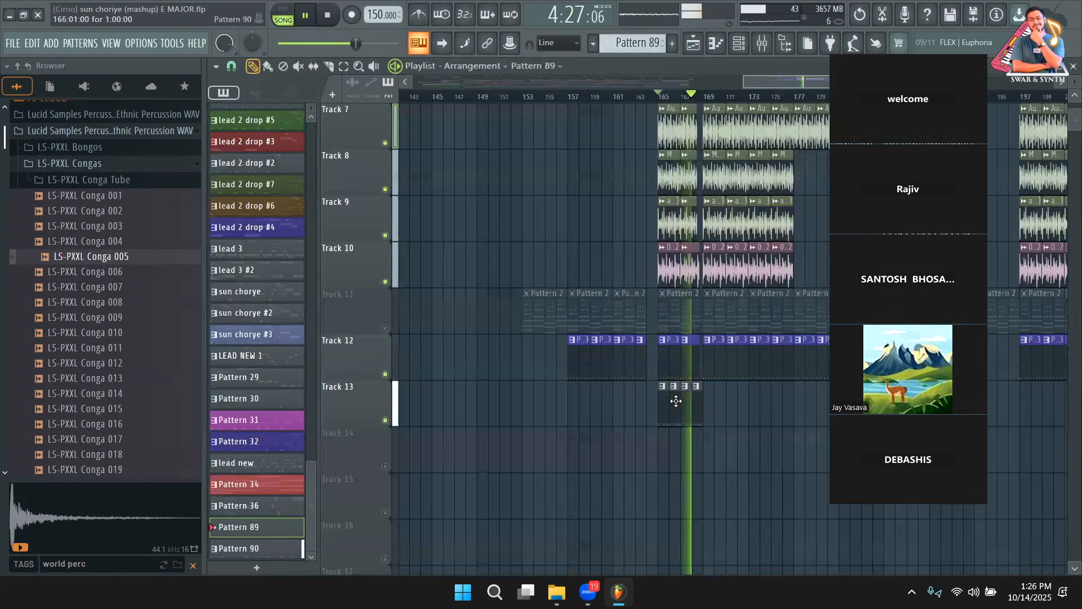
{"action": "left_click", "coordinate": [715, 44]}
{"action": "left_click", "coordinate": [739, 44]}
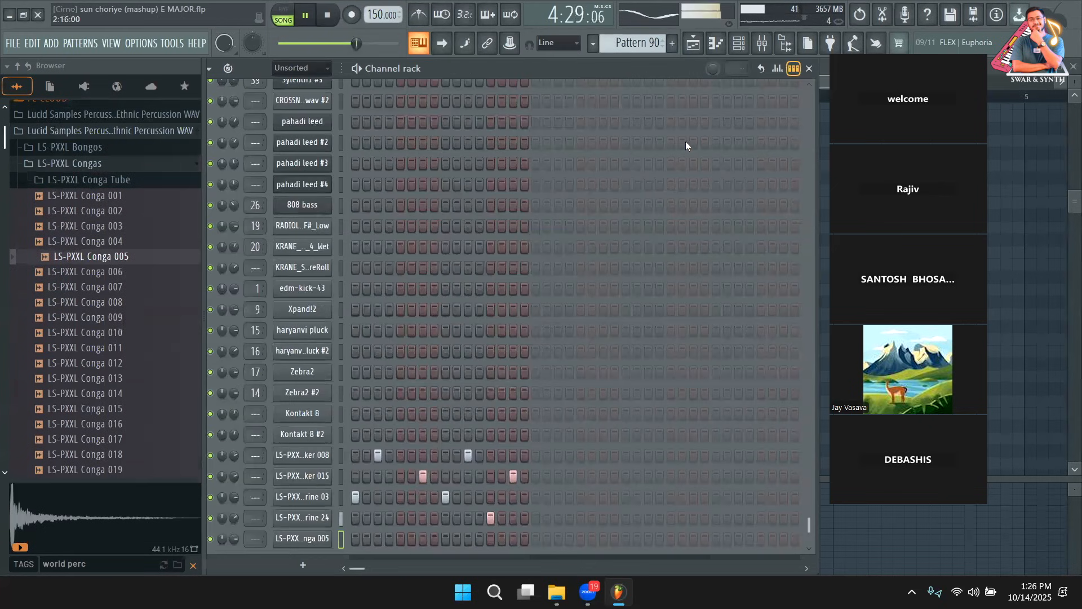
Add hits on steps 13 to 16 of the LS-PXXL Conga 005 channel
{"action": "left_click", "coordinate": [502, 531]}
{"action": "left_click", "coordinate": [513, 530]}
{"action": "left_click", "coordinate": [522, 530]}
{"action": "left_click", "coordinate": [490, 530]}
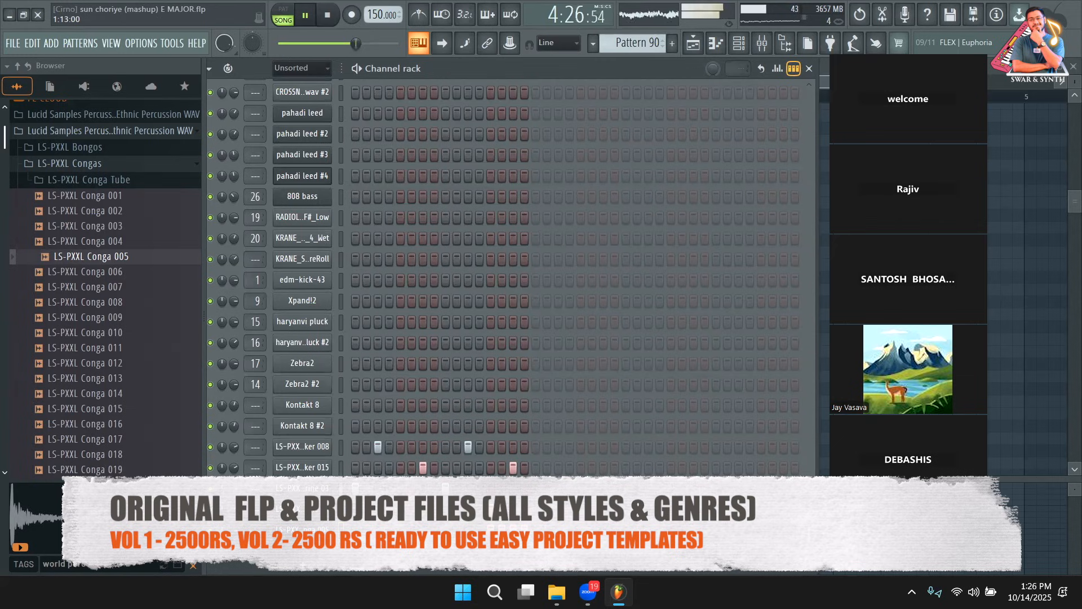
Stop playback and expand the LS-PXXL Bongos folder with its Bongos 2 subfolder
{"action": "key", "text": "space"}
{"action": "left_click", "coordinate": [84, 147]}
{"action": "left_click", "coordinate": [100, 178]}
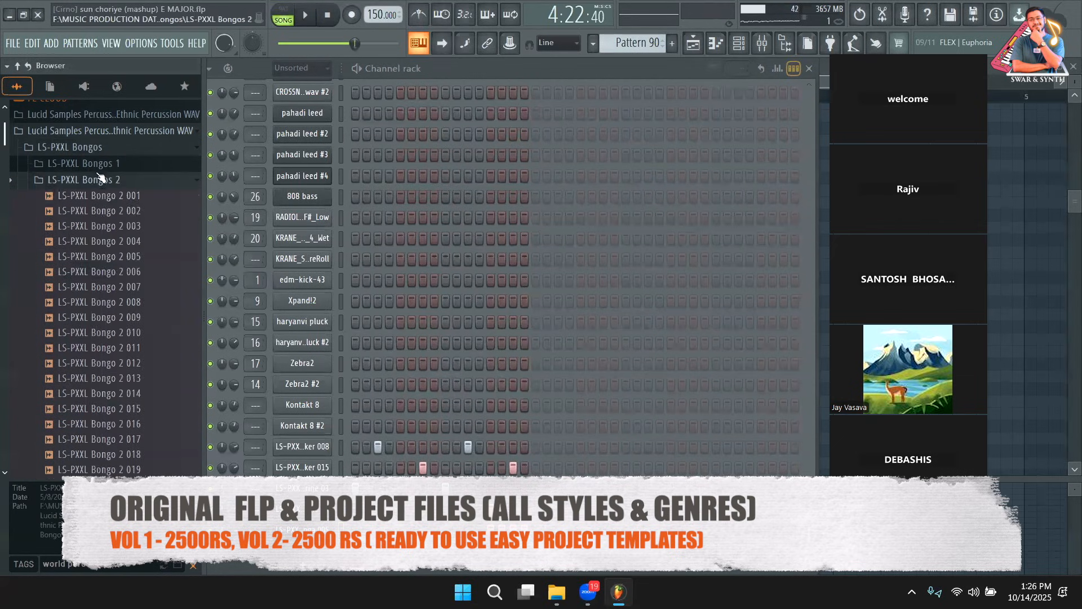
Audition Bongos 2 samples, replace the Conga 005 channel's sample with LS-PXXL Bongo 2 020 and lower its volume to about 69%
{"action": "left_click", "coordinate": [104, 301]}
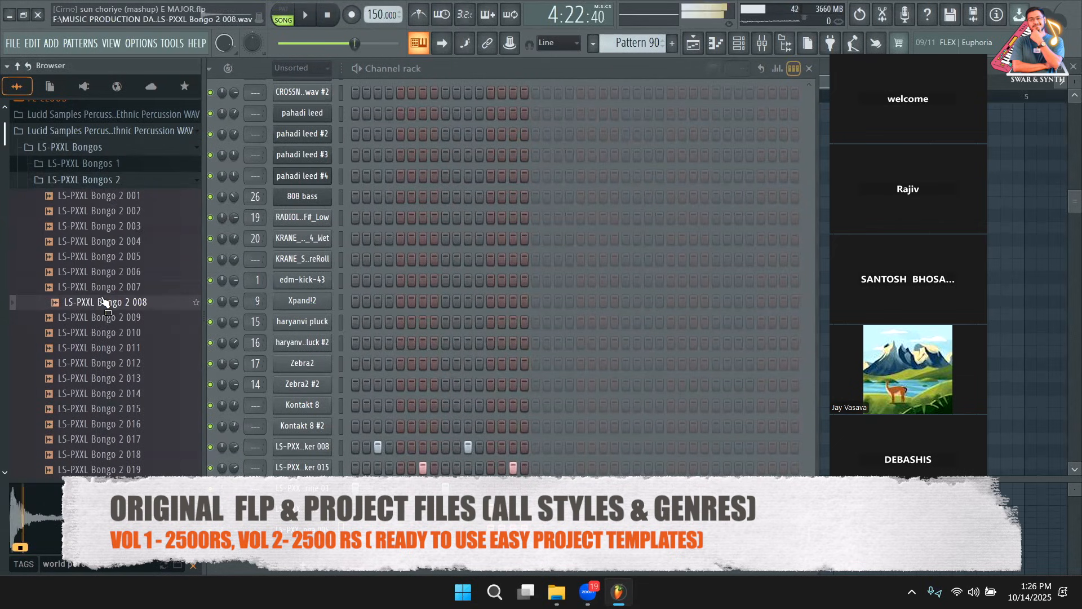
{"action": "left_click", "coordinate": [104, 318]}
{"action": "scroll", "coordinate": [107, 315], "scroll_direction": "down", "scroll_amount": 4}
{"action": "left_click", "coordinate": [116, 304]}
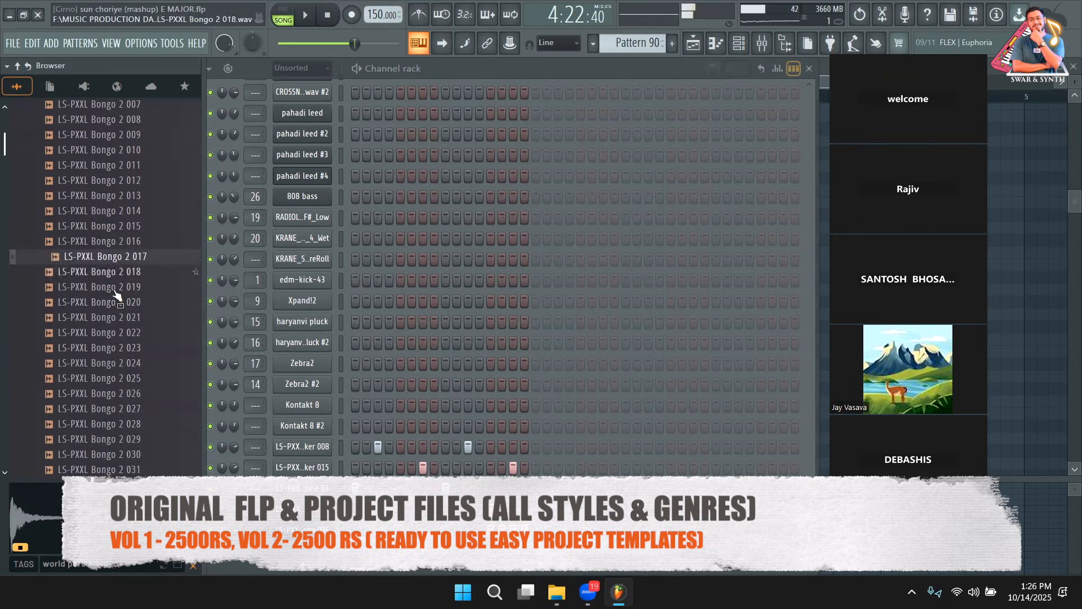
{"action": "left_click_drag", "start_coordinate": [116, 308], "coordinate": [142, 348]}
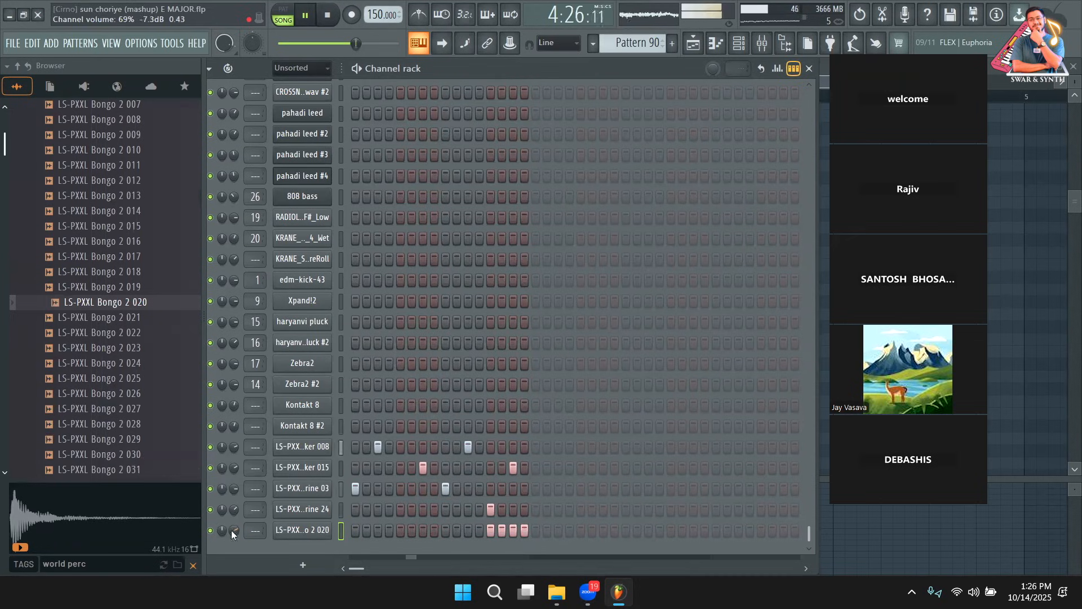
Stop playback and audition further samples down the LS-PXXL Bongos 2 folder
{"action": "scroll", "coordinate": [110, 454], "scroll_direction": "down", "scroll_amount": 10}
{"action": "key", "text": "space"}
{"action": "left_click", "coordinate": [106, 363]}
{"action": "scroll", "coordinate": [111, 350], "scroll_direction": "down", "scroll_amount": 10}
{"action": "left_click", "coordinate": [113, 334]}
{"action": "scroll", "coordinate": [111, 345], "scroll_direction": "down", "scroll_amount": 10}
{"action": "left_click", "coordinate": [112, 336]}
{"action": "scroll", "coordinate": [112, 343], "scroll_direction": "down", "scroll_amount": 5}
Expand the LS-PXXL Bongos 4 folder and audition a range of its samples
{"action": "left_click", "coordinate": [84, 243]}
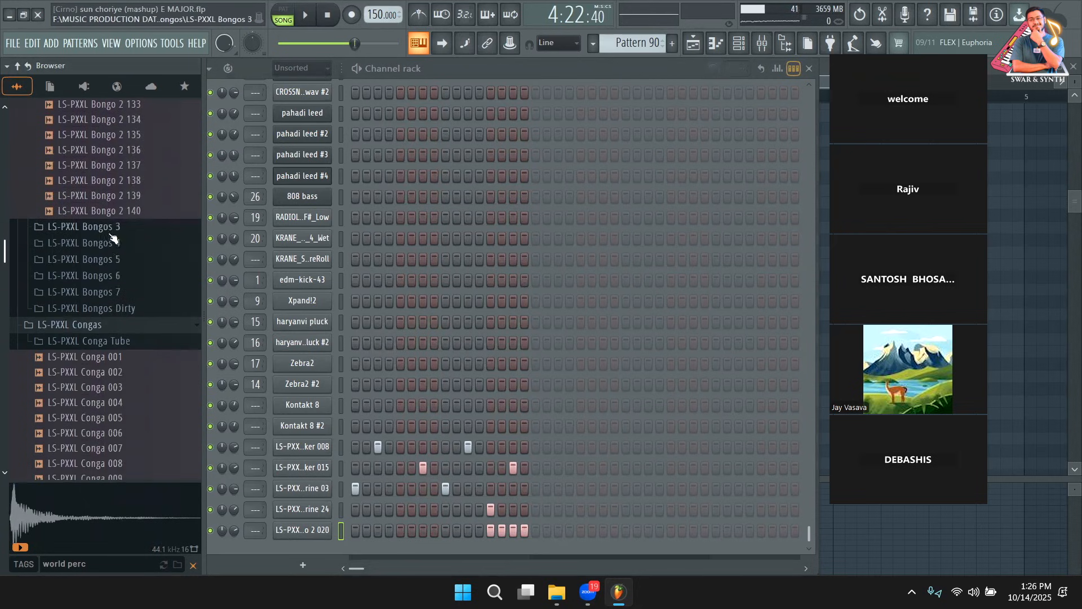
{"action": "left_click", "coordinate": [112, 275]}
{"action": "left_click", "coordinate": [112, 288]}
{"action": "left_click", "coordinate": [113, 304]}
{"action": "left_click", "coordinate": [114, 319]}
{"action": "left_click", "coordinate": [115, 349]}
{"action": "left_click", "coordinate": [117, 364]}
{"action": "left_click", "coordinate": [119, 380]}
{"action": "scroll", "coordinate": [119, 385], "scroll_direction": "down", "scroll_amount": 6}
{"action": "left_click", "coordinate": [119, 288]}
{"action": "left_click", "coordinate": [119, 303]}
{"action": "left_click", "coordinate": [118, 334]}
{"action": "left_click", "coordinate": [117, 364]}
{"action": "left_click", "coordinate": [118, 386]}
{"action": "left_click", "coordinate": [129, 430]}
Expand the LS-PXXL Bongos 3 folder and audition some of its first samples
{"action": "scroll", "coordinate": [126, 324], "scroll_direction": "up", "scroll_amount": 8}
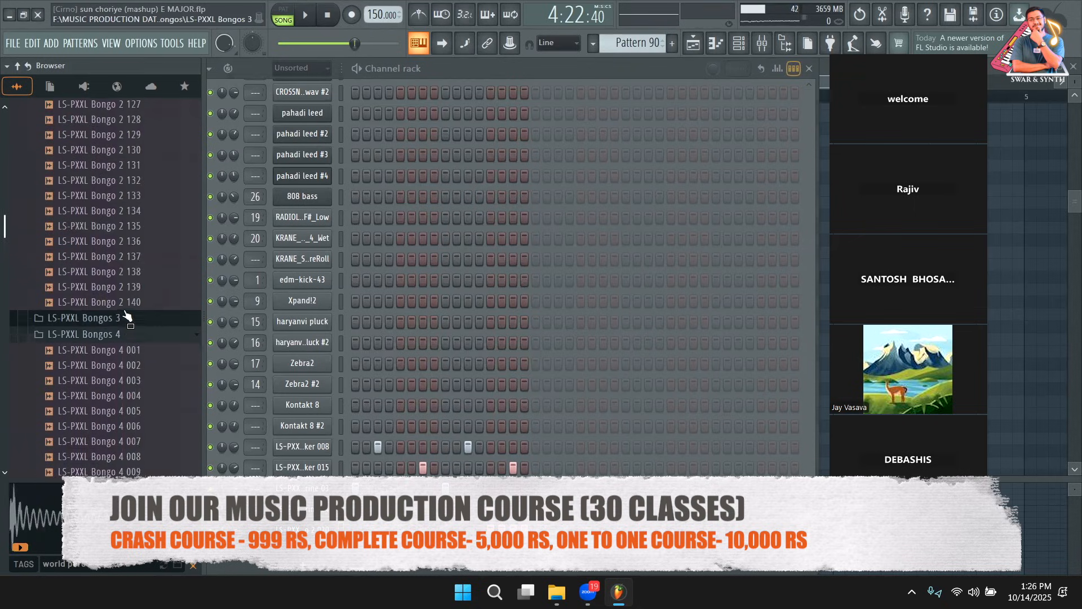
{"action": "left_click", "coordinate": [117, 326]}
{"action": "left_click", "coordinate": [124, 380]}
{"action": "scroll", "coordinate": [127, 386], "scroll_direction": "down", "scroll_amount": 2}
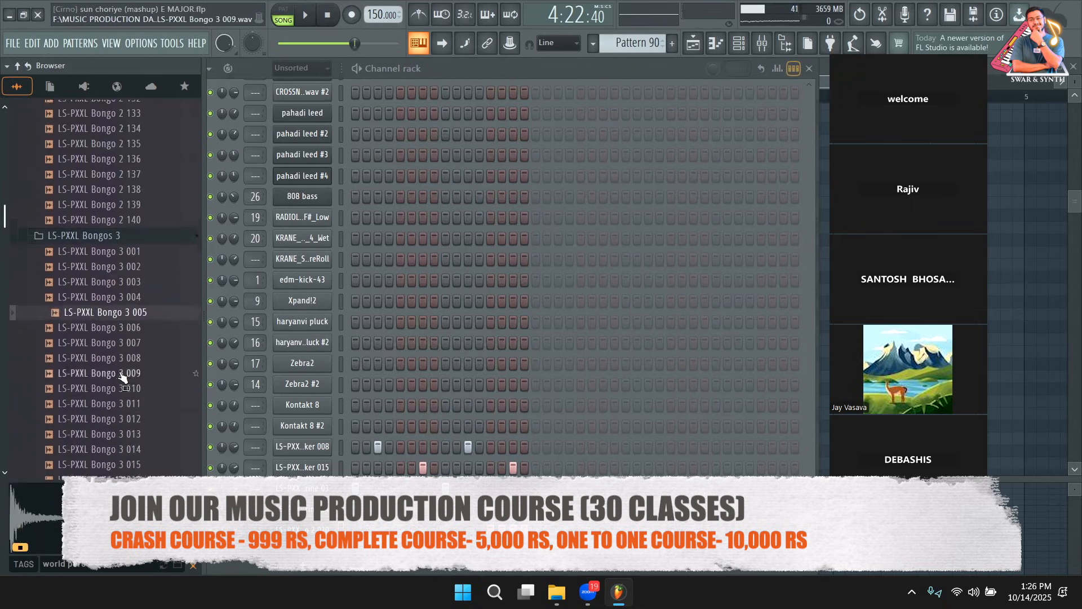
{"action": "scroll", "coordinate": [135, 341], "scroll_direction": "down", "scroll_amount": 20}
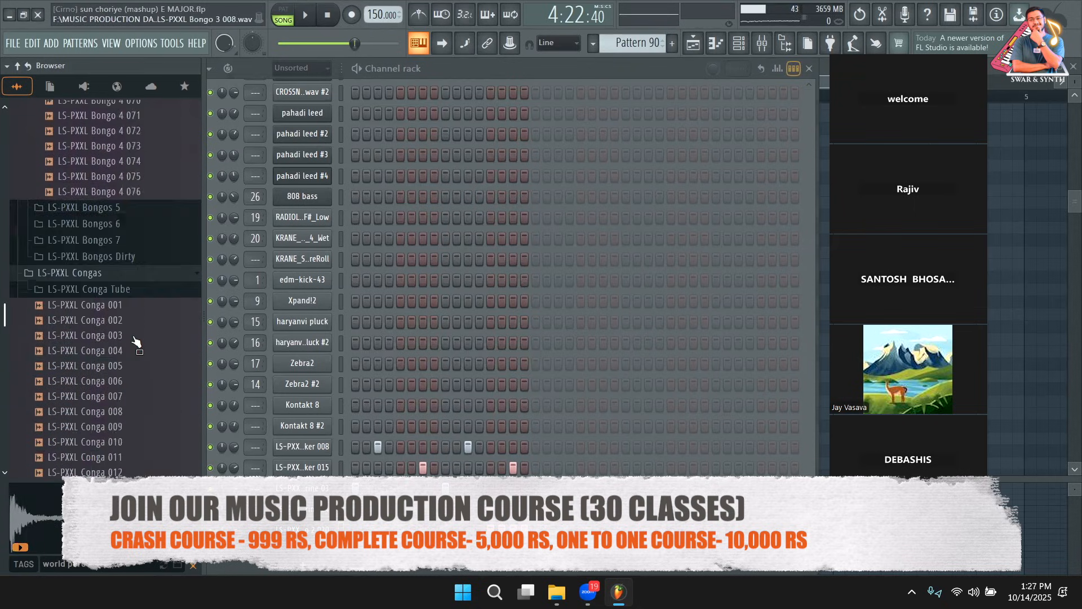
Expand the LS-PXXL Bongos 5 folder and audition its first samples, including LS-PXXL Bongo 5 004
{"action": "scroll", "coordinate": [120, 282], "scroll_direction": "up", "scroll_amount": 2}
{"action": "left_click", "coordinate": [113, 244]}
{"action": "left_click", "coordinate": [116, 279]}
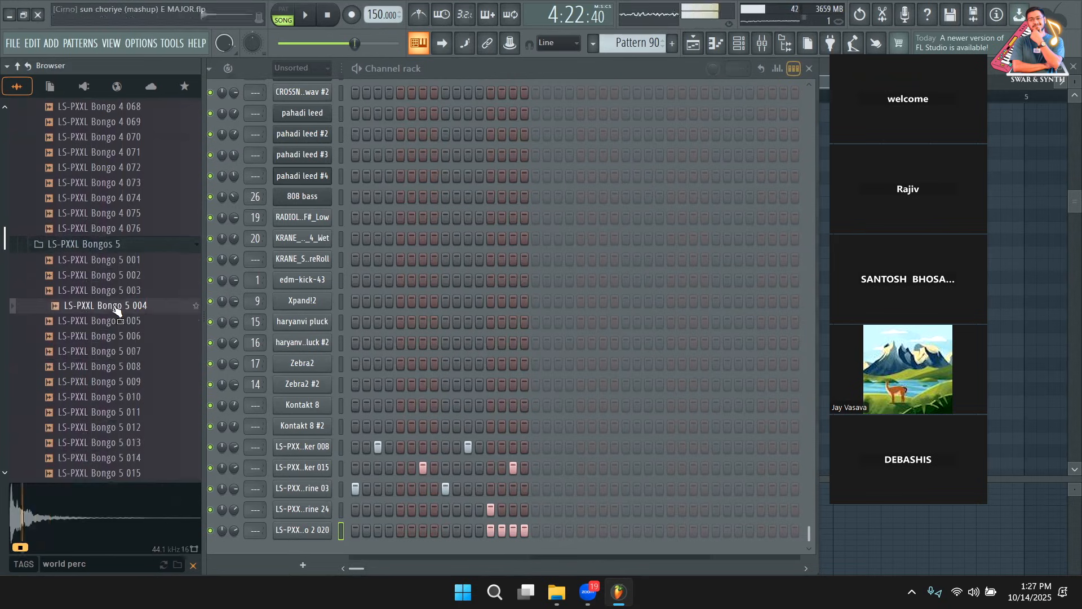
{"action": "left_click", "coordinate": [117, 336]}
{"action": "left_click", "coordinate": [117, 319]}
{"action": "left_click", "coordinate": [117, 309]}
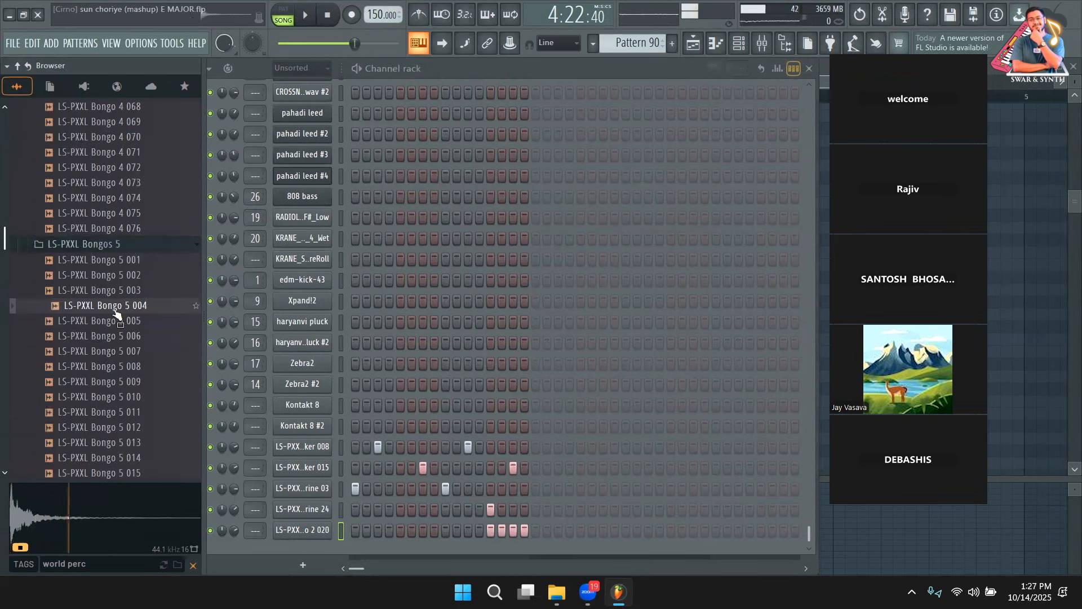
Audition further samples in the LS-PXXL Bongos 5 folder, including LS-PXXL Bongo 5 053 and 050
{"action": "scroll", "coordinate": [115, 309], "scroll_direction": "down", "scroll_amount": 8}
{"action": "left_click", "coordinate": [115, 309]}
{"action": "left_click", "coordinate": [120, 350]}
{"action": "left_click", "coordinate": [121, 321]}
{"action": "scroll", "coordinate": [121, 287], "scroll_direction": "down", "scroll_amount": 8}
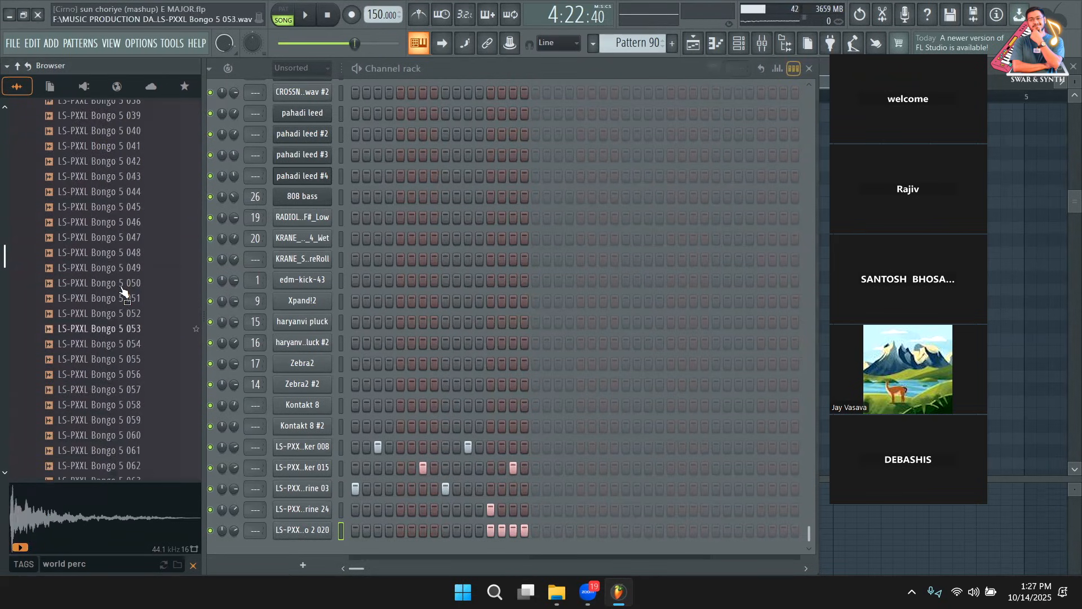
{"action": "left_click", "coordinate": [121, 286]}
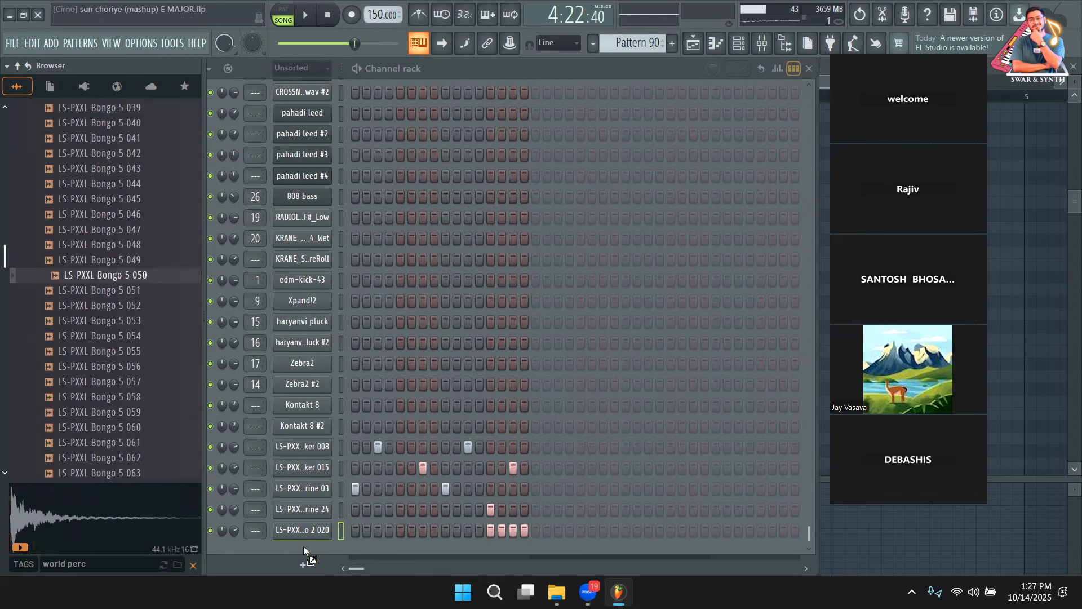
Add LS-PXXL Bongo 5 050 as a new channel in Pattern 90 and place a hit on its sixth step
{"action": "left_click_drag", "start_coordinate": [303, 546], "coordinate": [304, 549]}
{"action": "key", "text": "space"}
{"action": "left_click", "coordinate": [389, 539]}
{"action": "left_click", "coordinate": [411, 539]}
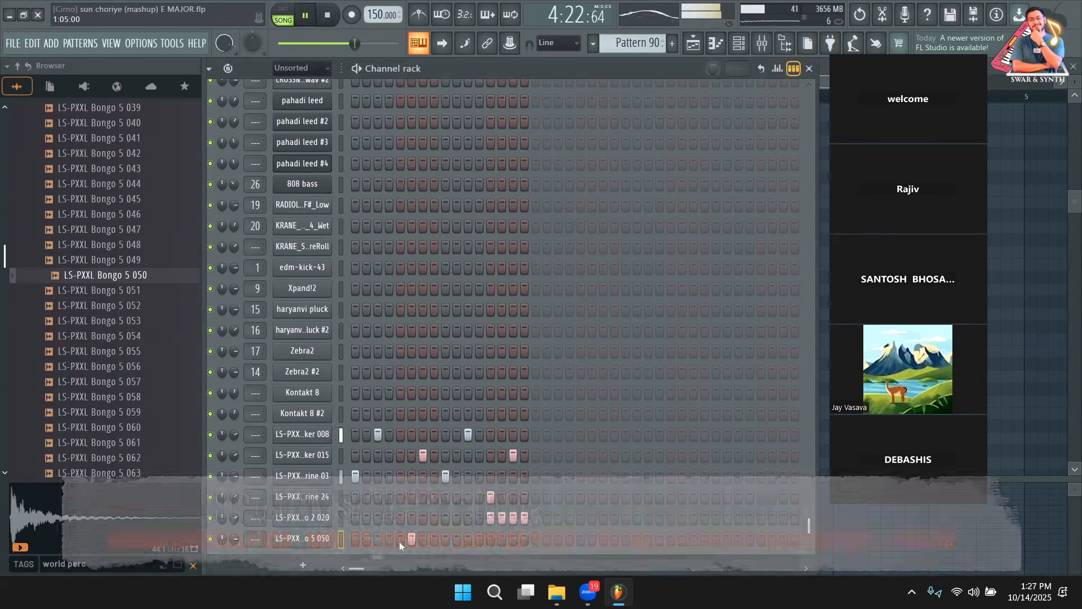
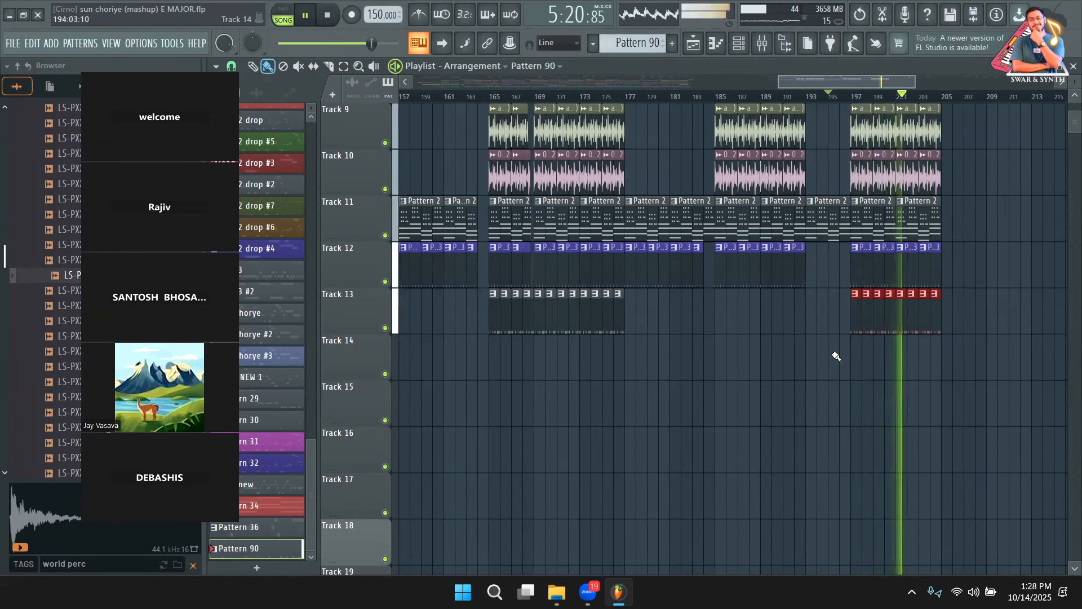
Play the section from bar 197 with playlist Tracks 1 and 2 muted, and restore both tracks
{"action": "scroll", "coordinate": [707, 377], "scroll_direction": "up", "scroll_amount": 5}
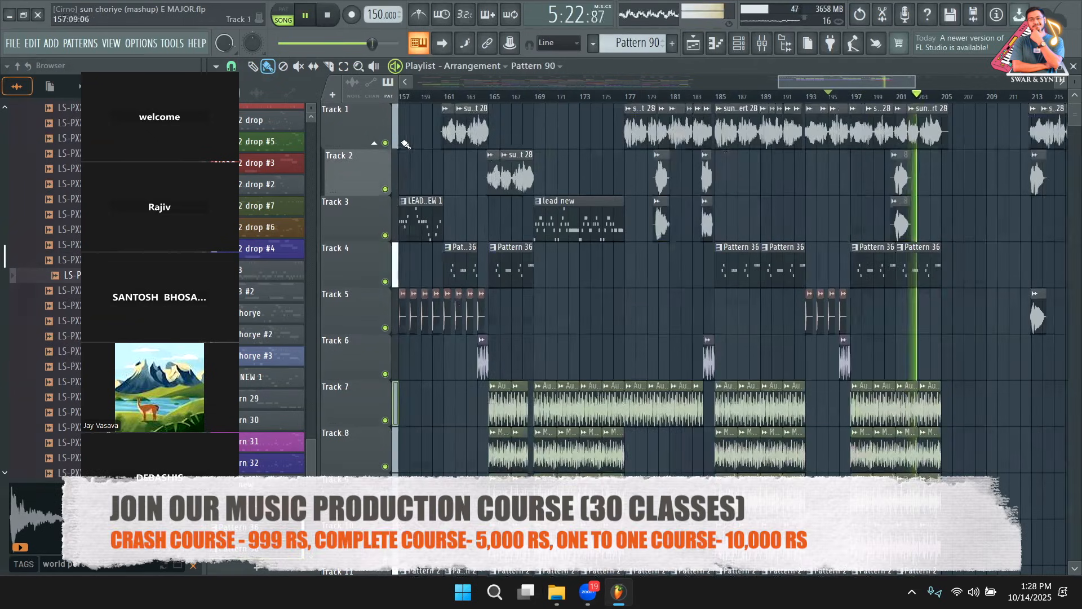
{"action": "key", "text": "space"}
{"action": "left_click", "coordinate": [385, 143]}
{"action": "left_click", "coordinate": [385, 189]}
{"action": "key", "text": "space"}
{"action": "scroll", "coordinate": [970, 333], "scroll_direction": "down", "scroll_amount": 3}
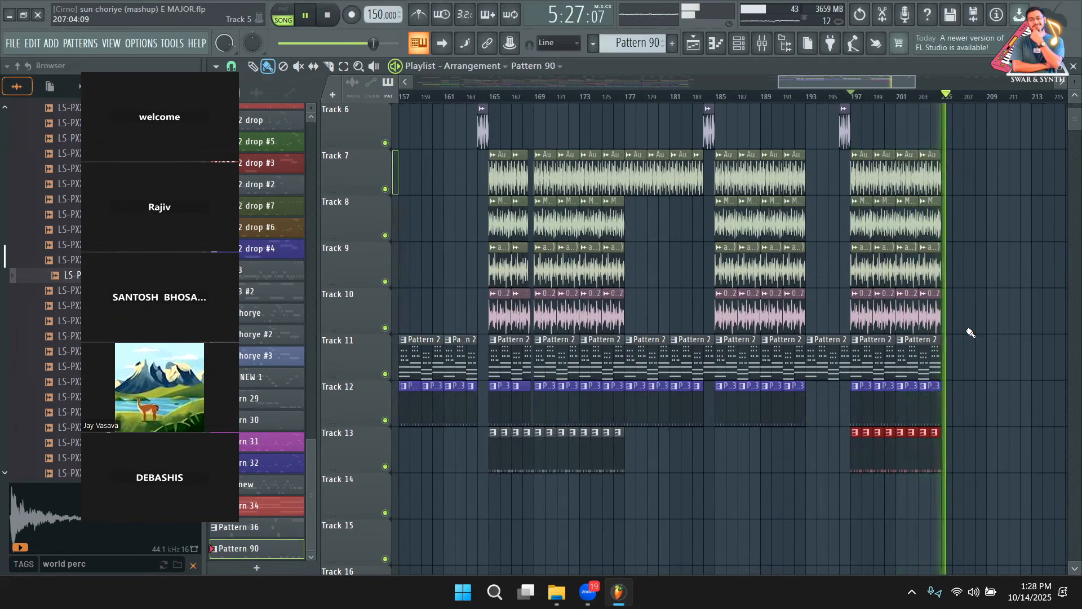
{"action": "key", "text": "space"}
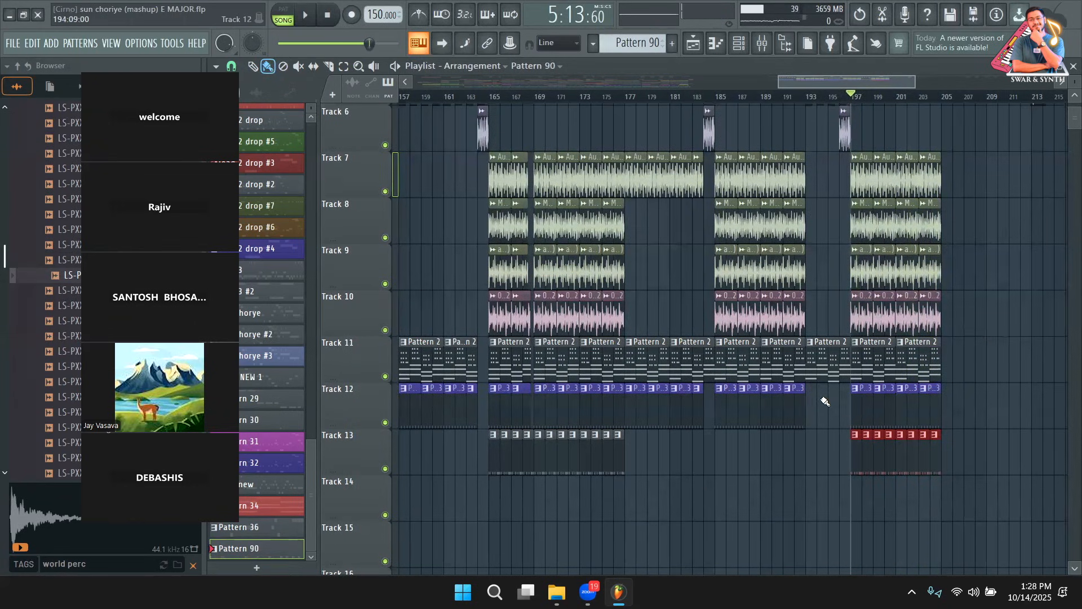
{"action": "scroll", "coordinate": [818, 366], "scroll_direction": "up", "scroll_amount": 3}
{"action": "left_click_drag", "start_coordinate": [841, 83], "coordinate": [812, 76]}
{"action": "scroll", "coordinate": [784, 138], "scroll_direction": "up", "scroll_amount": 2}
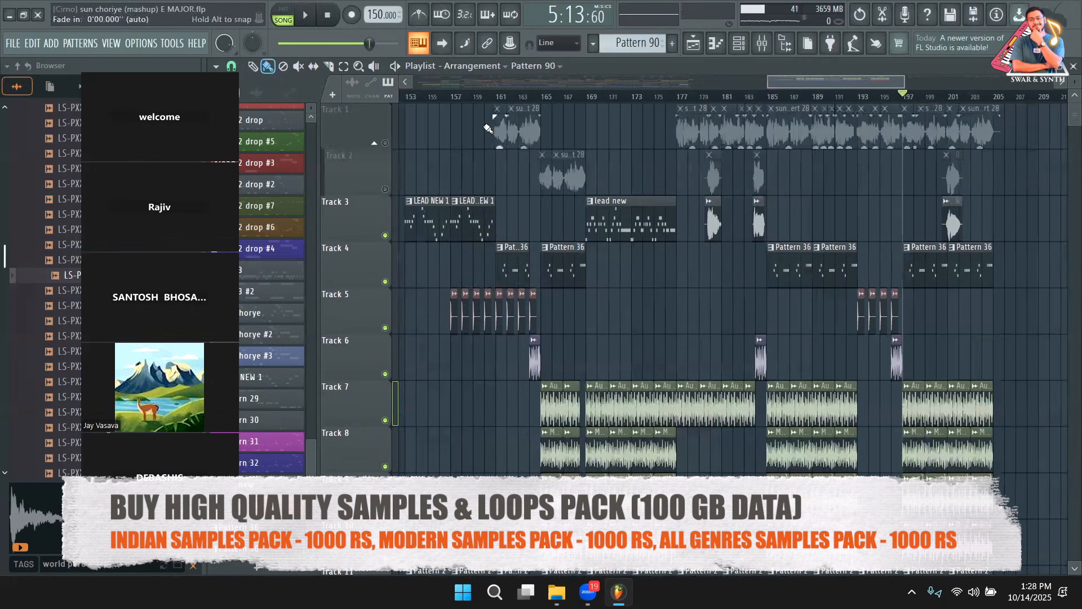
{"action": "left_click", "coordinate": [385, 189]}
{"action": "left_click", "coordinate": [385, 143]}
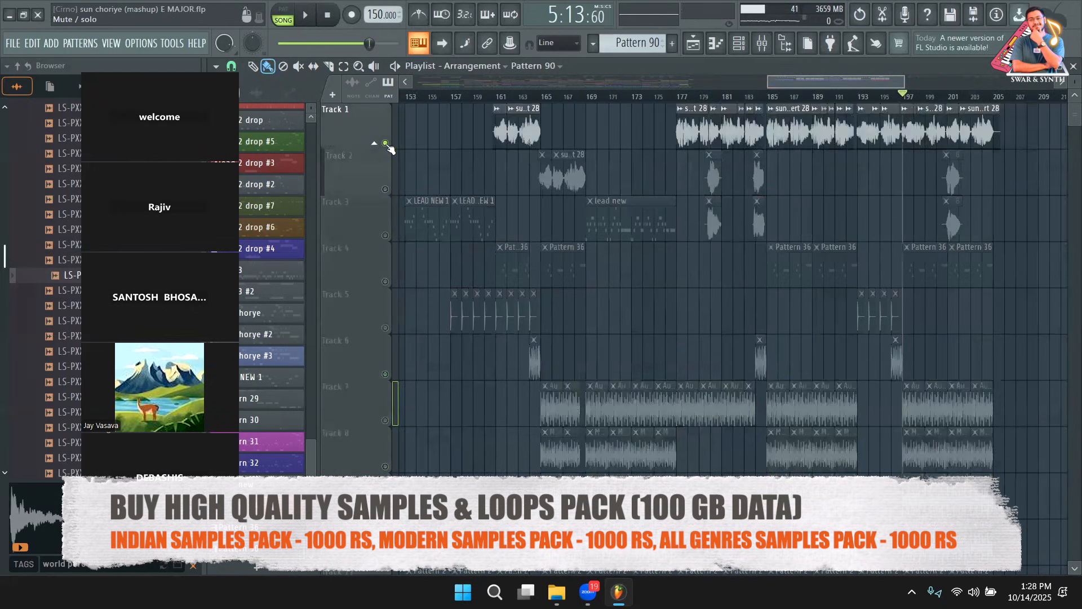
Play the song from about bar 181 and set the vocal mixer track's level to -2.5 dB
{"action": "key", "text": "space"}
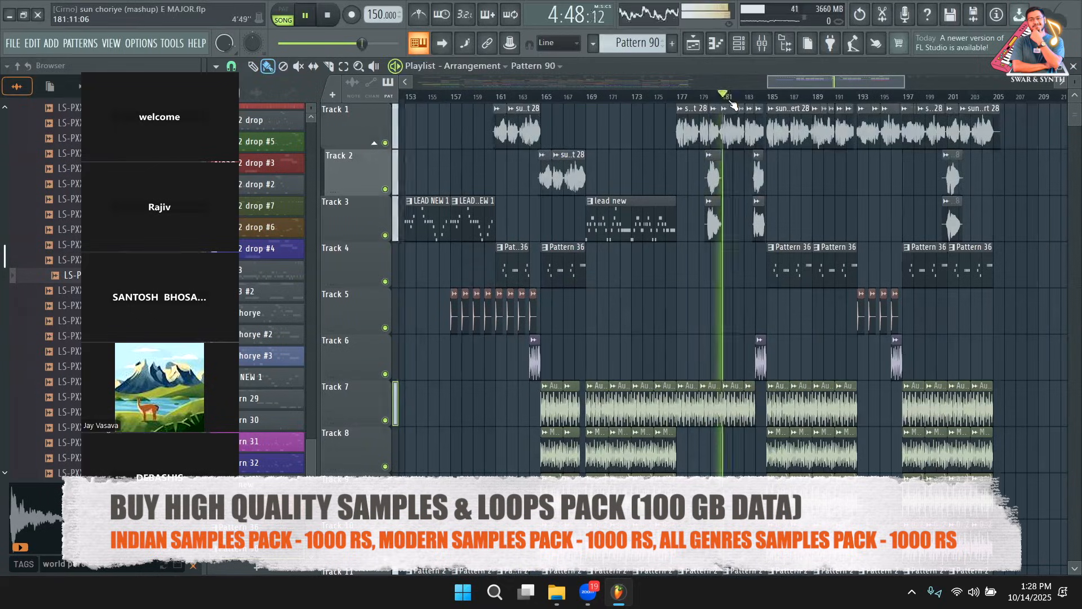
{"action": "left_click", "coordinate": [762, 44]}
{"action": "left_click_drag", "start_coordinate": [790, 212], "coordinate": [790, 205]}
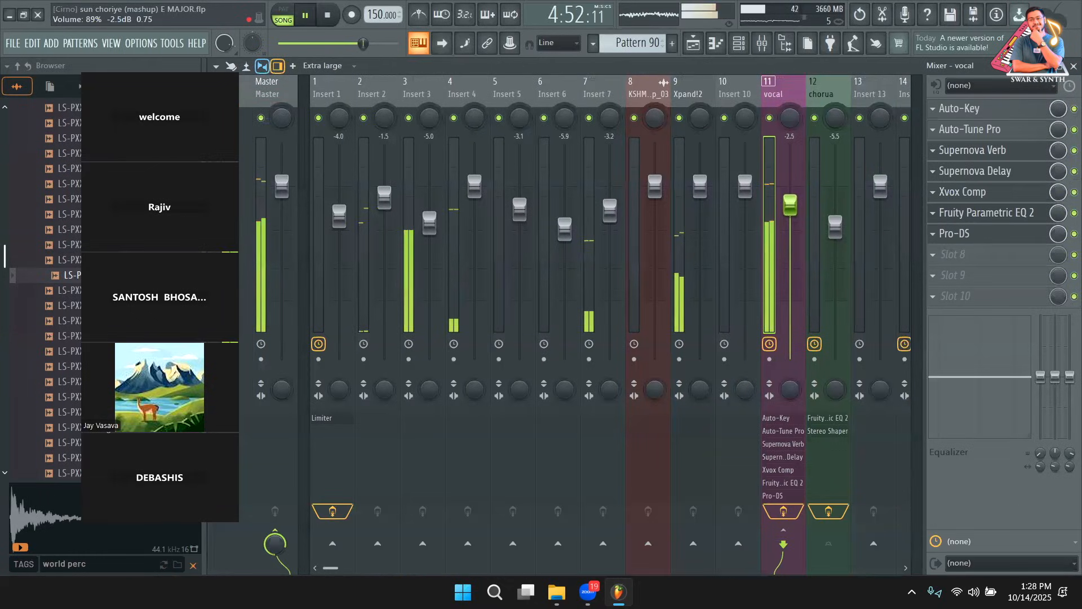
{"action": "key", "text": "space"}
Set the mix to 13% in the vocal track's Supernova Delay and Supernova Verb, and listen to the vocal
{"action": "left_click", "coordinate": [987, 171]}
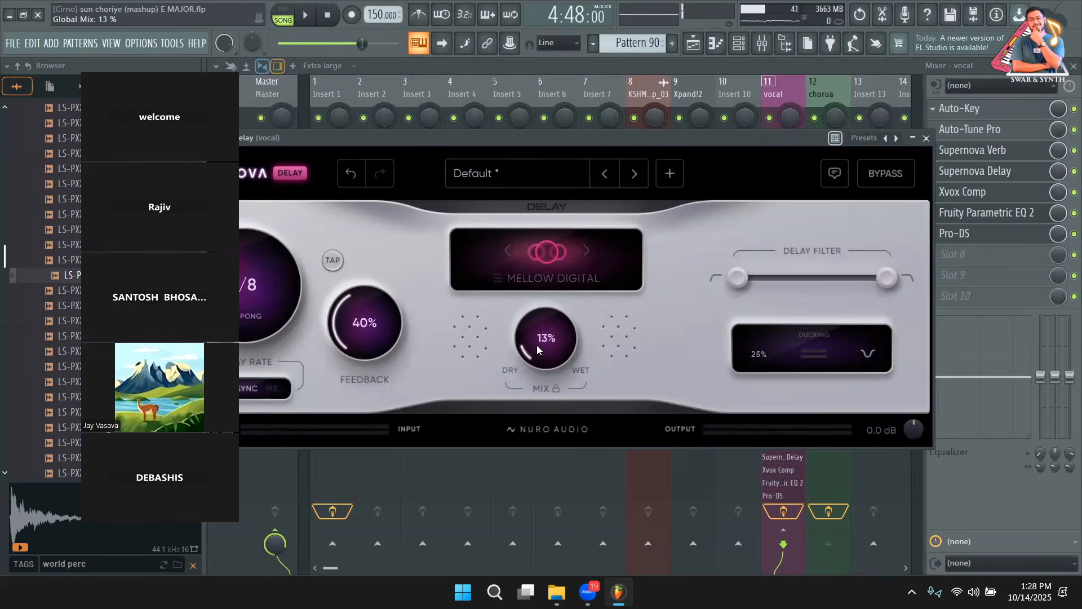
{"action": "left_click", "coordinate": [1003, 153]}
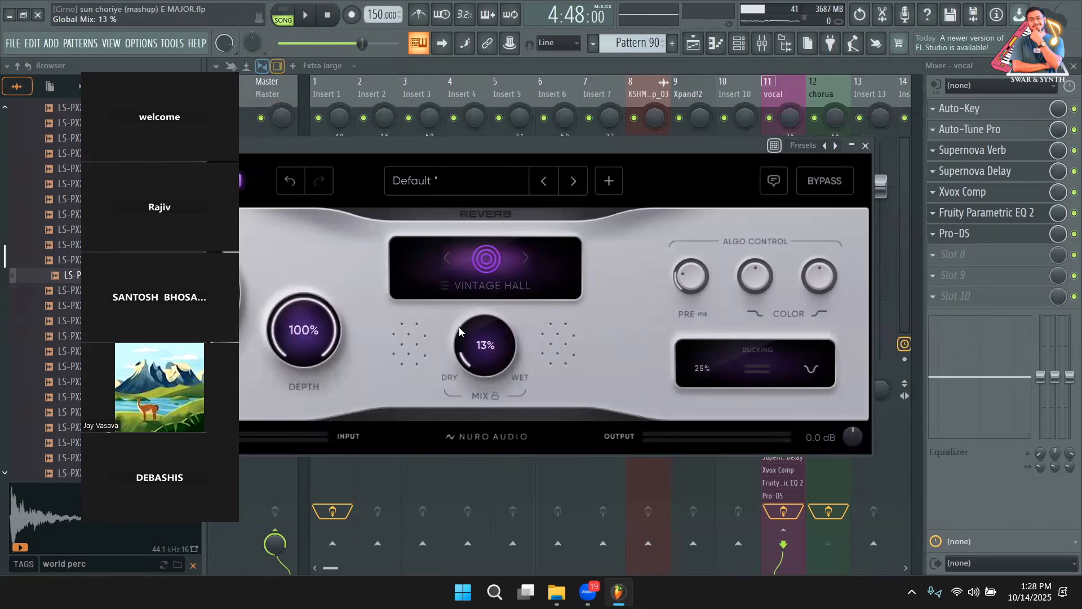
{"action": "left_click_drag", "start_coordinate": [764, 151], "coordinate": [685, 206]}
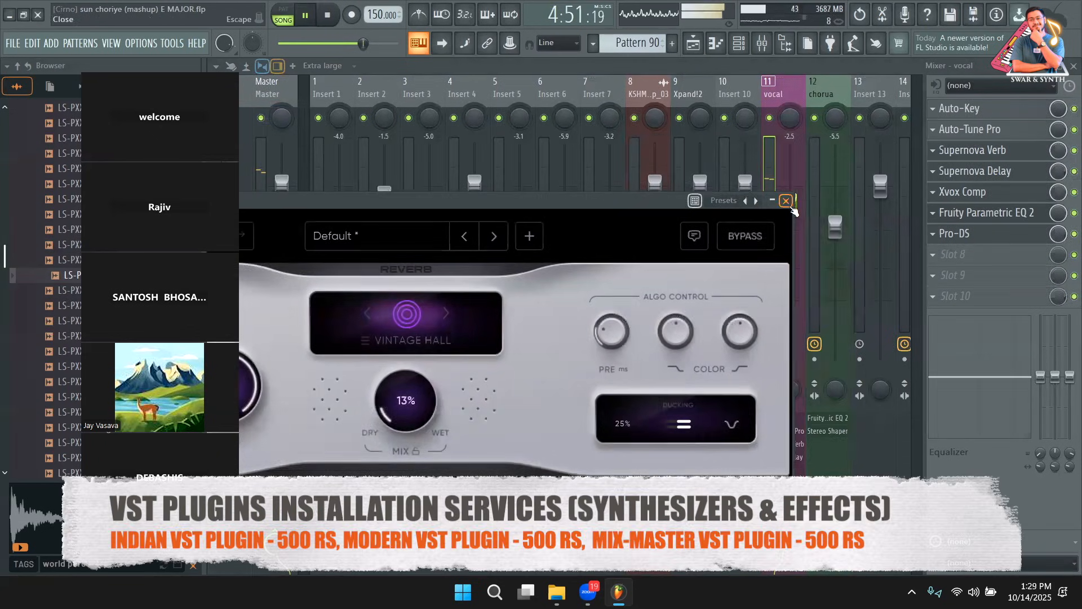
{"action": "left_click", "coordinate": [786, 200]}
{"action": "key", "text": "space"}
Set the vocal's Auto-Tune Pro to Retune Speed 5, Flex Tune 14 and Humanize 15, and play the result
{"action": "left_click", "coordinate": [983, 131]}
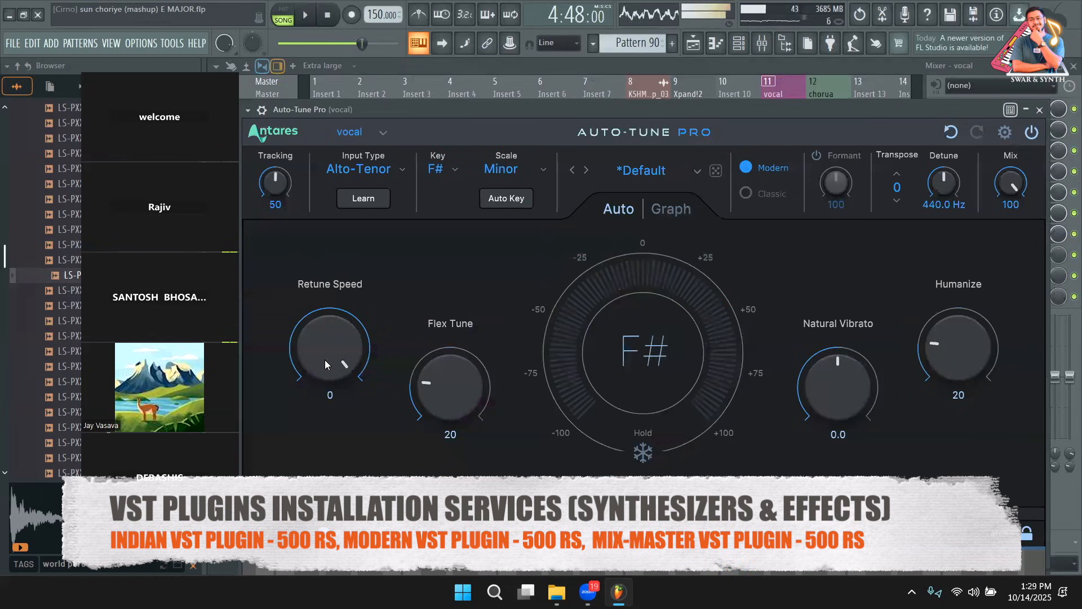
{"action": "left_click_drag", "start_coordinate": [344, 372], "coordinate": [342, 394]}
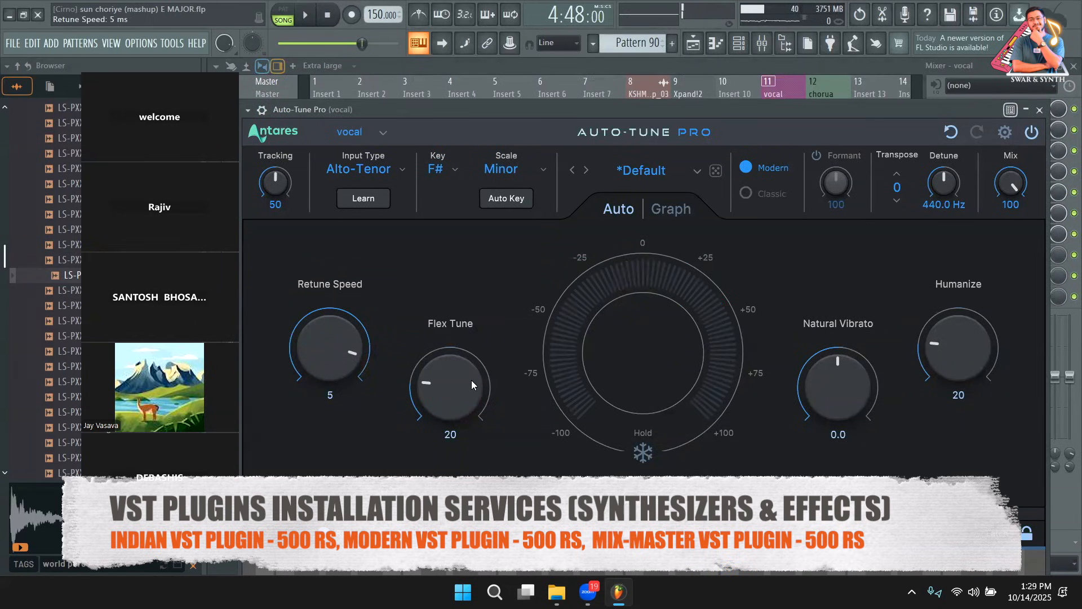
{"action": "mouse_move", "coordinate": [963, 351]}
{"action": "left_mouse_down"}
{"action": "mouse_move", "coordinate": [960, 365]}
{"action": "mouse_move", "coordinate": [959, 356]}
{"action": "left_mouse_up"}
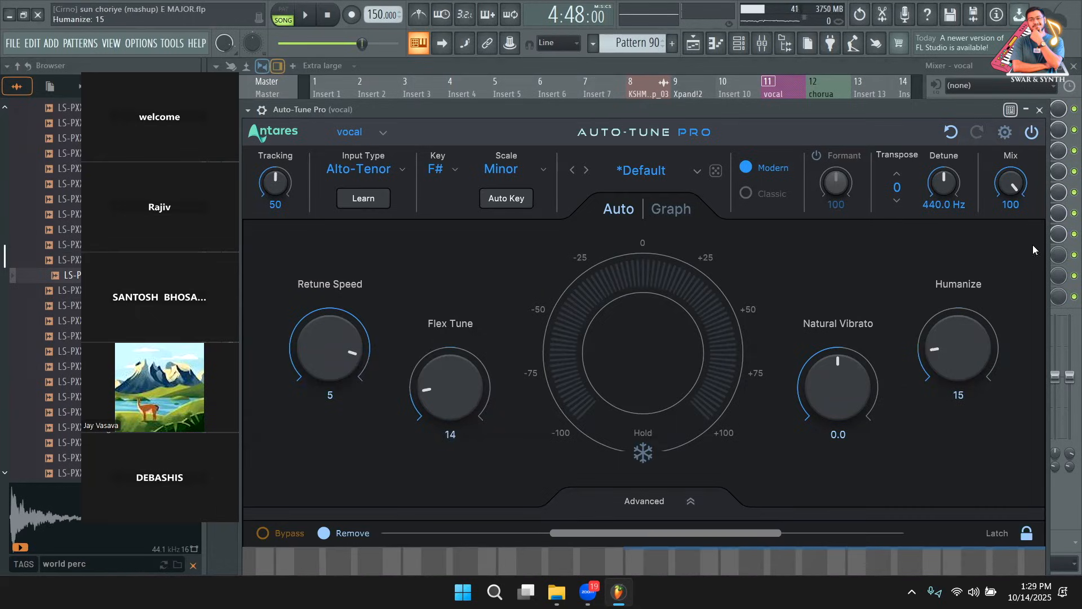
{"action": "left_click", "coordinate": [1040, 110]}
{"action": "key", "text": "space"}
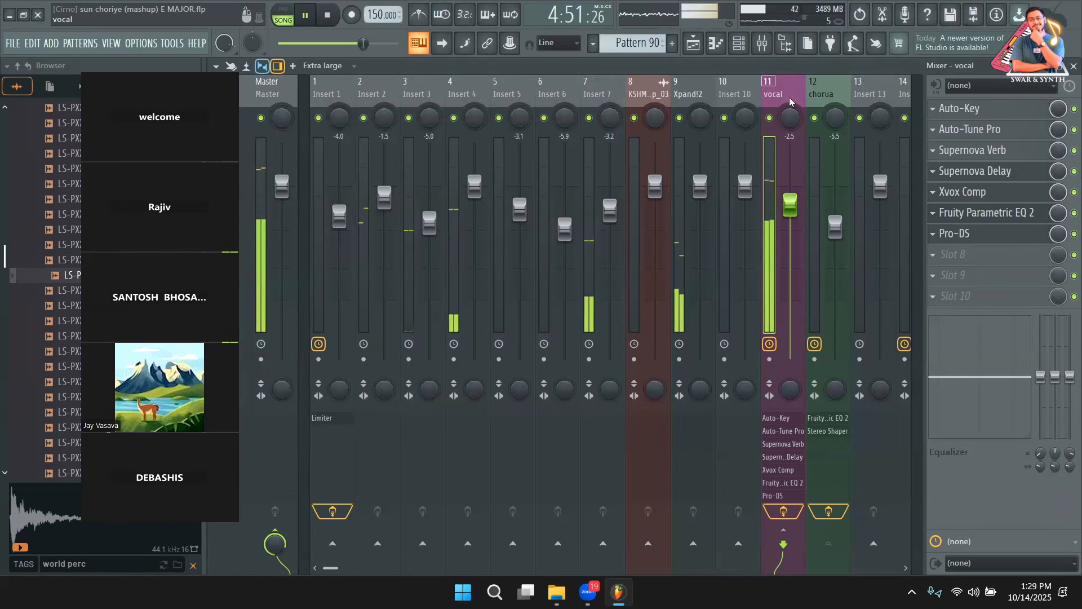
Solo playlist Track 11 and play it from about bar 185
{"action": "left_click", "coordinate": [694, 43]}
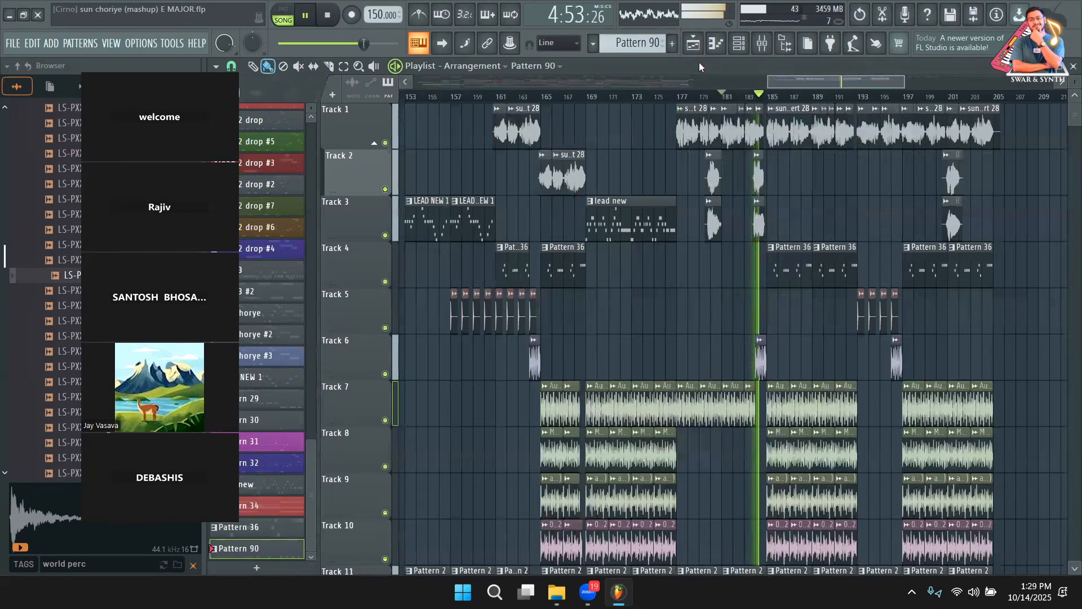
{"action": "scroll", "coordinate": [662, 271], "scroll_direction": "down", "scroll_amount": 5}
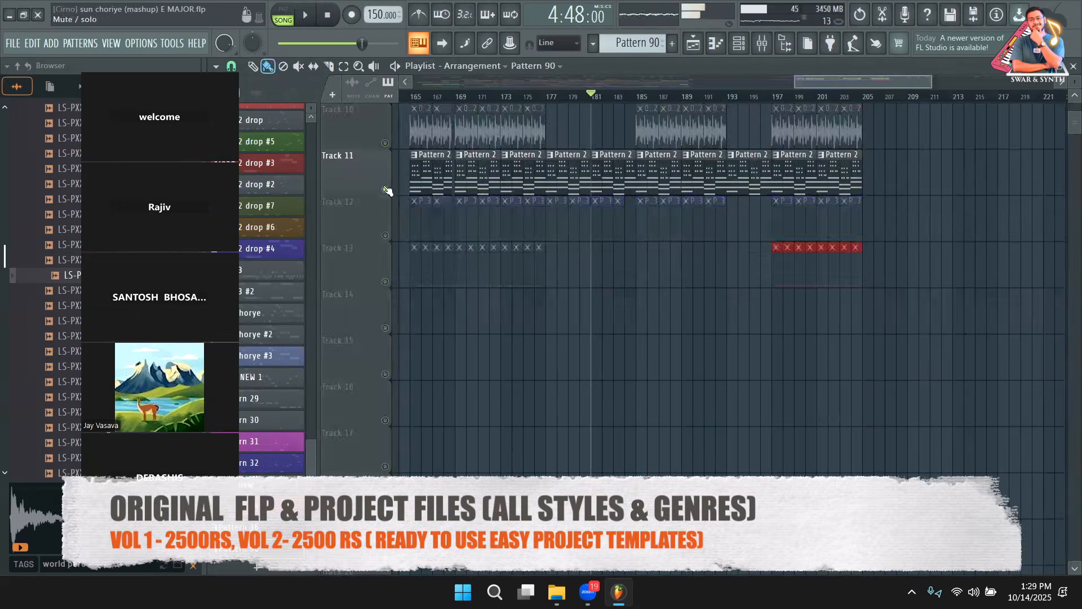
{"action": "scroll", "coordinate": [689, 290], "scroll_direction": "up", "scroll_amount": 3}
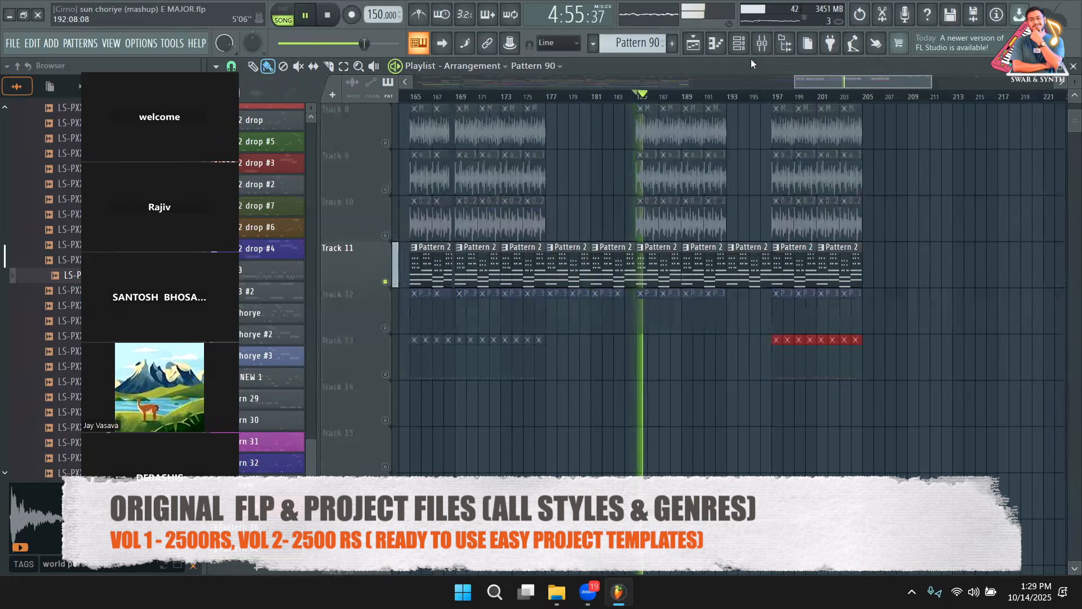
Rename mixer Insert 15 as pluck
{"action": "left_click", "coordinate": [761, 43]}
{"action": "scroll", "coordinate": [749, 157], "scroll_direction": "up", "scroll_amount": 5}
{"action": "left_click", "coordinate": [750, 117]}
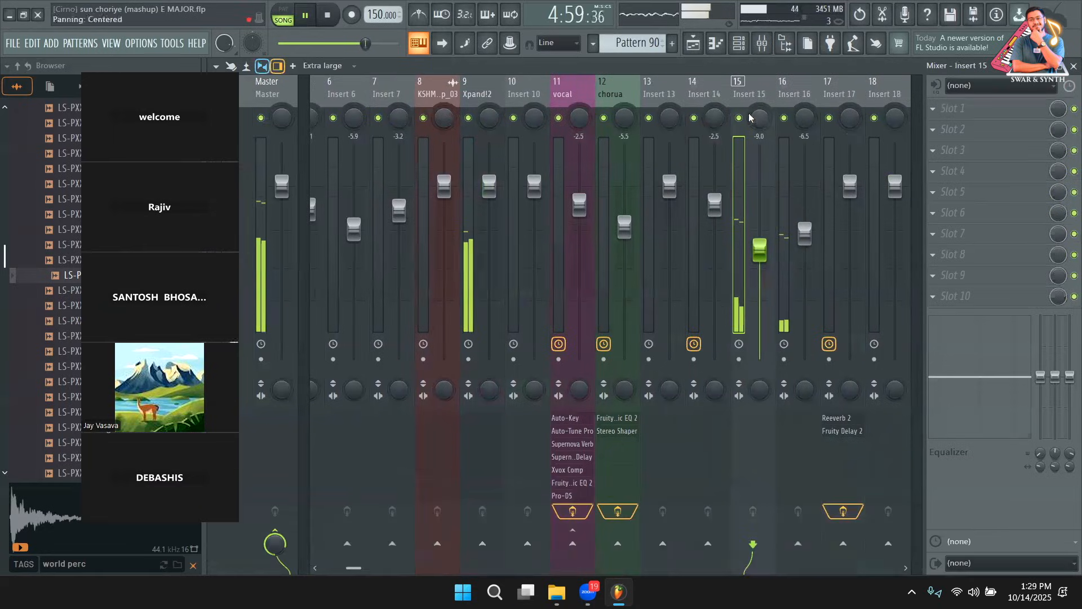
{"action": "right_click", "coordinate": [749, 96]}
{"action": "left_click", "coordinate": [814, 94]}
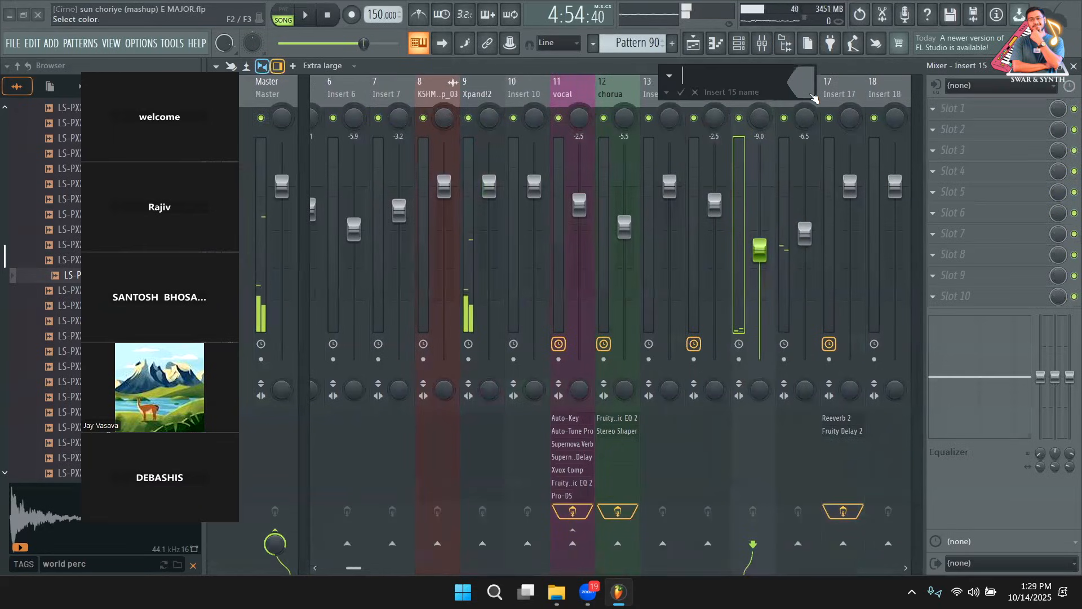
{"action": "key", "text": "Return"}
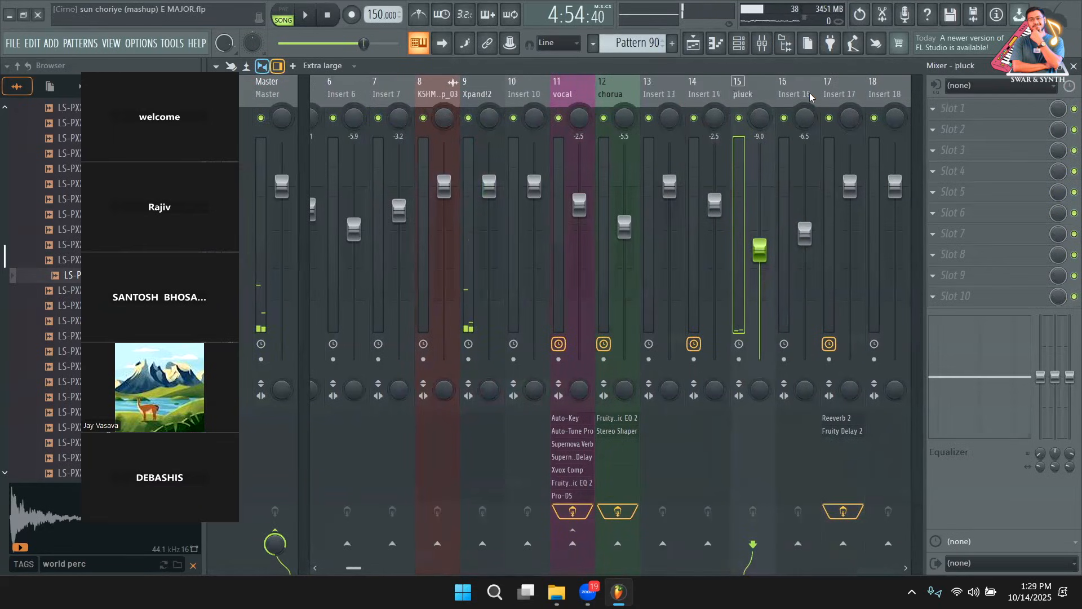
Add Fruity Stereo Shaper to the pluck mixer track's first slot and load a preset from its Effects group
{"action": "key", "text": "space"}
{"action": "left_click", "coordinate": [977, 107]}
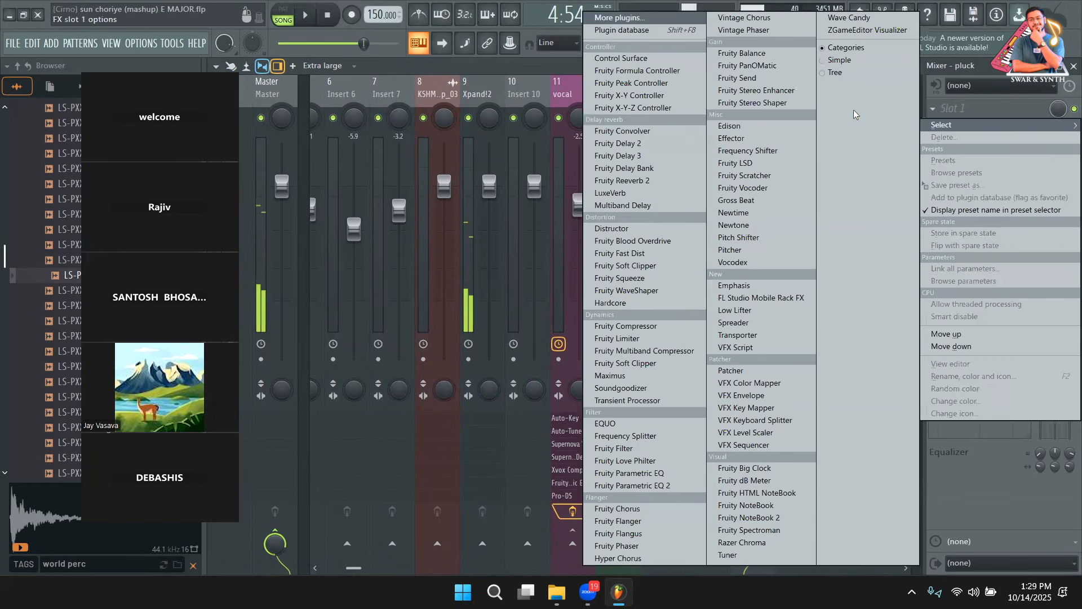
{"action": "left_click", "coordinate": [761, 103]}
{"action": "left_click_drag", "start_coordinate": [281, 118], "coordinate": [378, 118]}
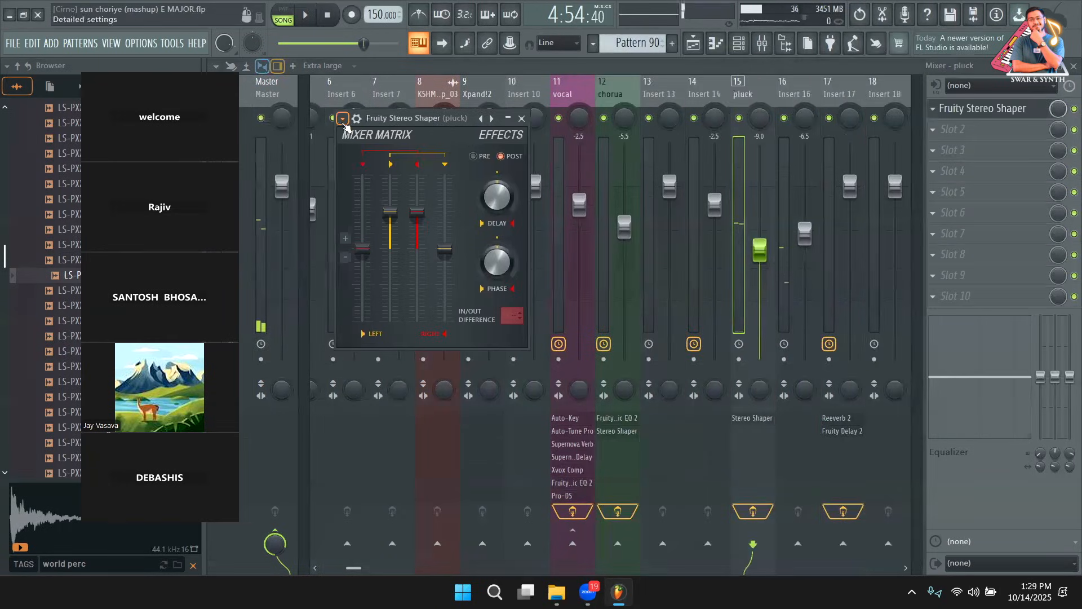
{"action": "left_click", "coordinate": [342, 119]}
{"action": "mouse_move", "coordinate": [372, 168]}
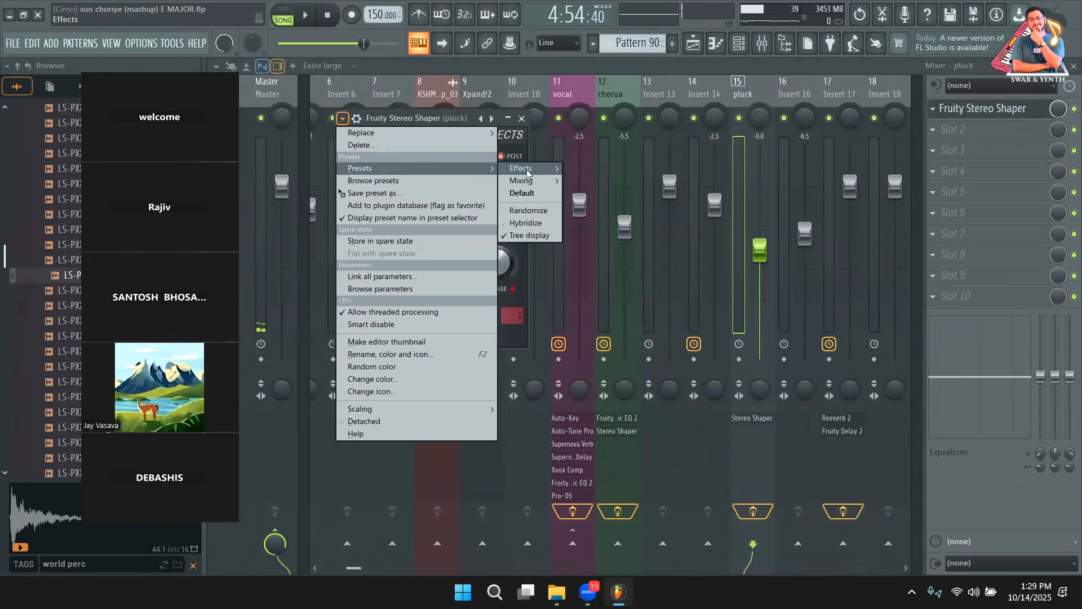
{"action": "mouse_move", "coordinate": [529, 168]}
{"action": "left_click", "coordinate": [582, 172]}
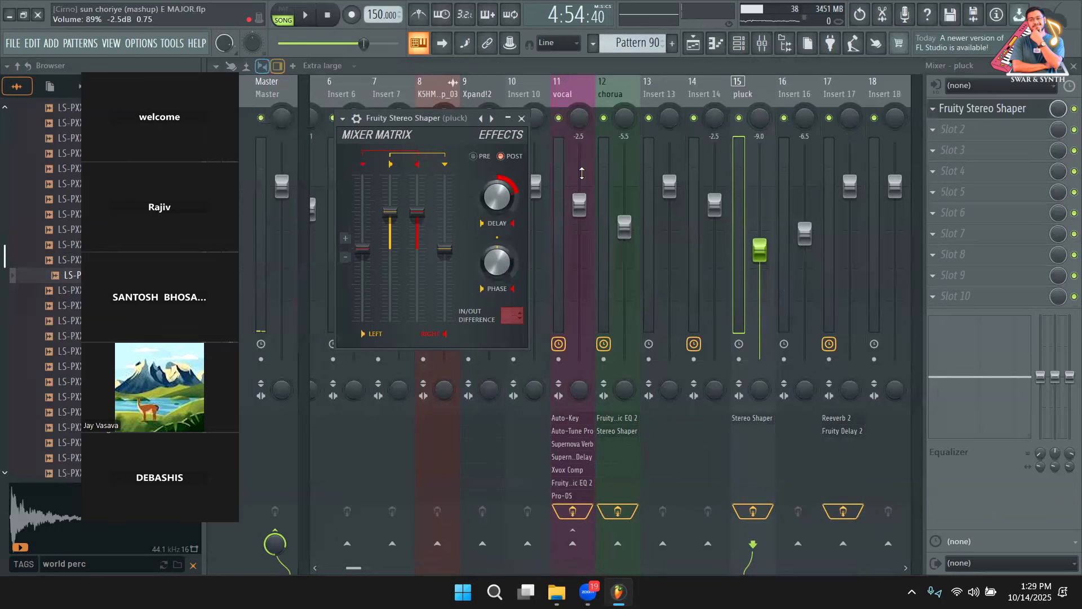
Add Fruity Reeverb 2 to the Xpand!2 mixer track's first slot and set its wet level to 43%
{"action": "left_click", "coordinate": [783, 102]}
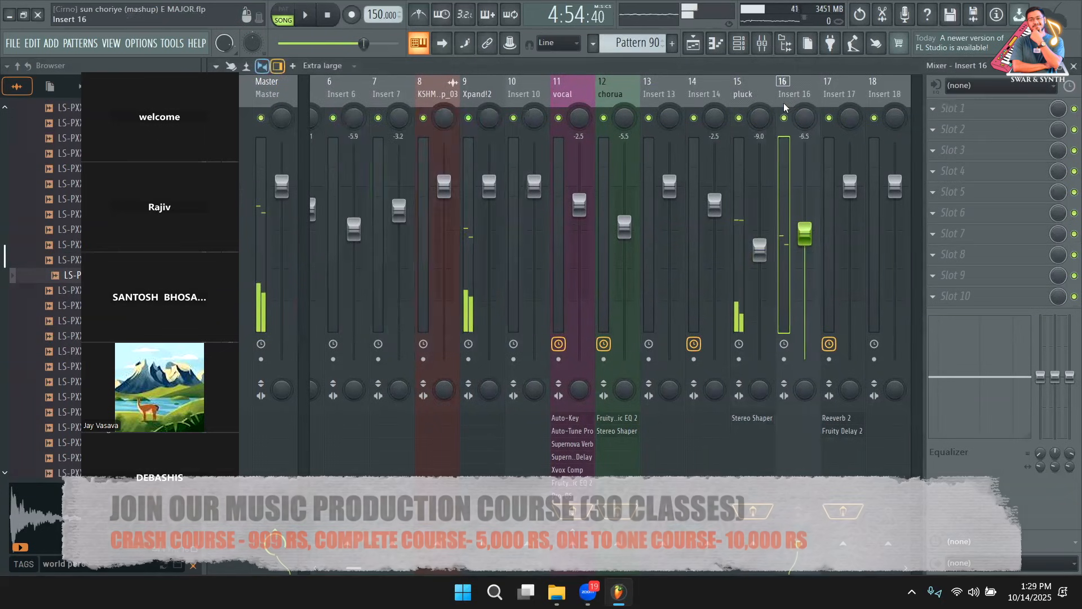
{"action": "left_click", "coordinate": [476, 94]}
{"action": "key", "text": "space"}
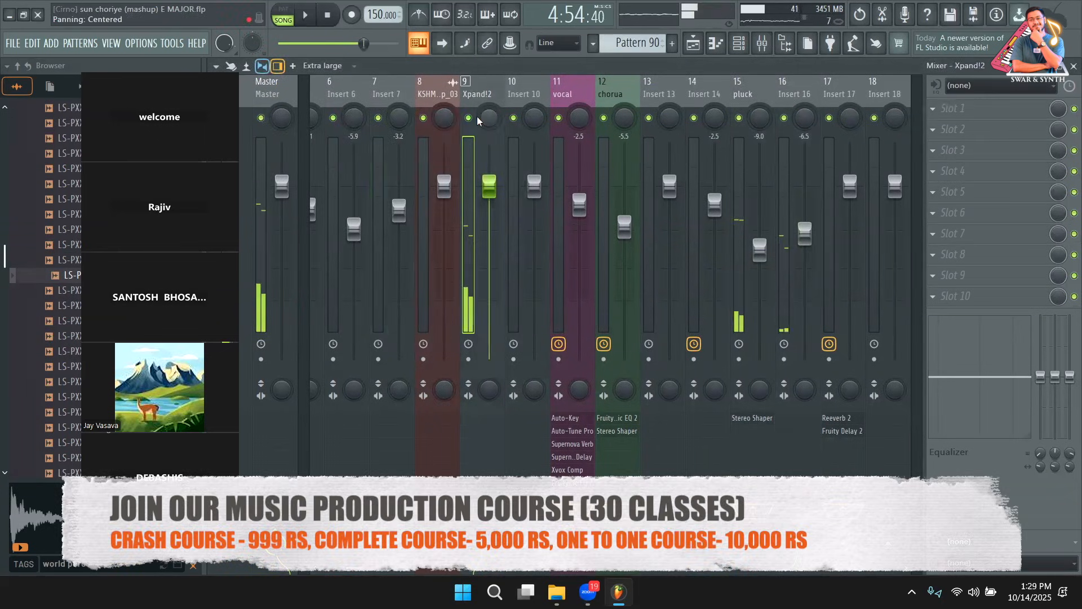
{"action": "key", "text": "space"}
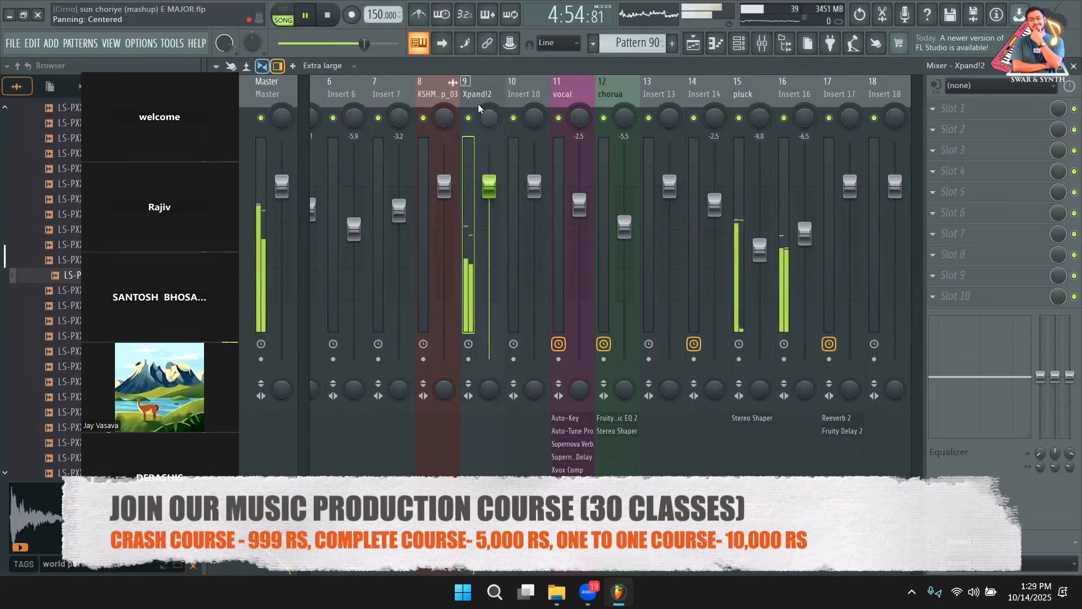
{"action": "left_click", "coordinate": [983, 113]}
{"action": "mouse_move", "coordinate": [953, 125]}
{"action": "left_click", "coordinate": [643, 180]}
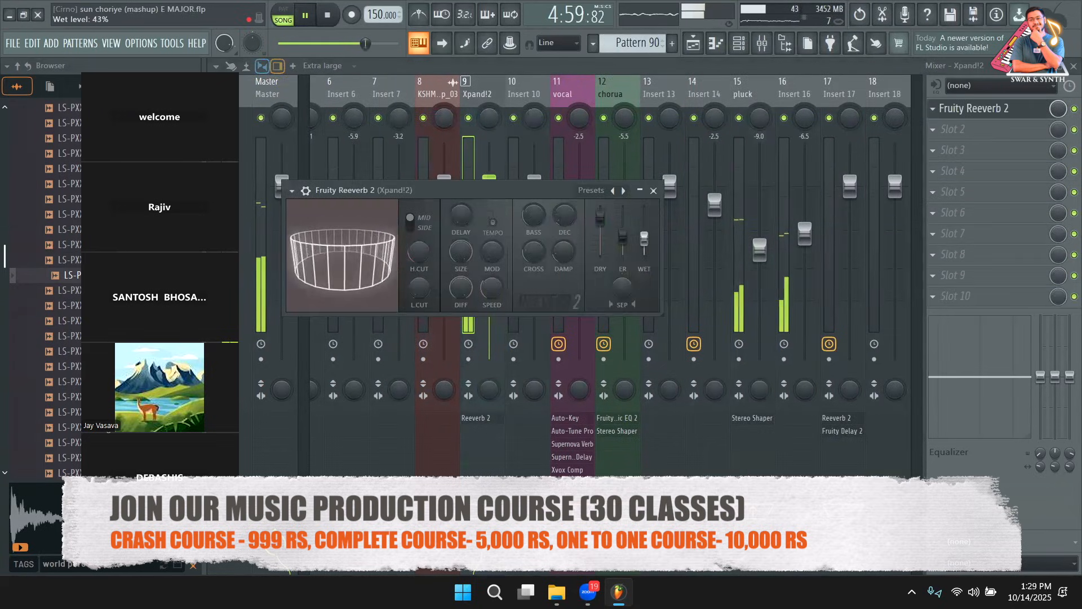
{"action": "left_click", "coordinate": [654, 191]}
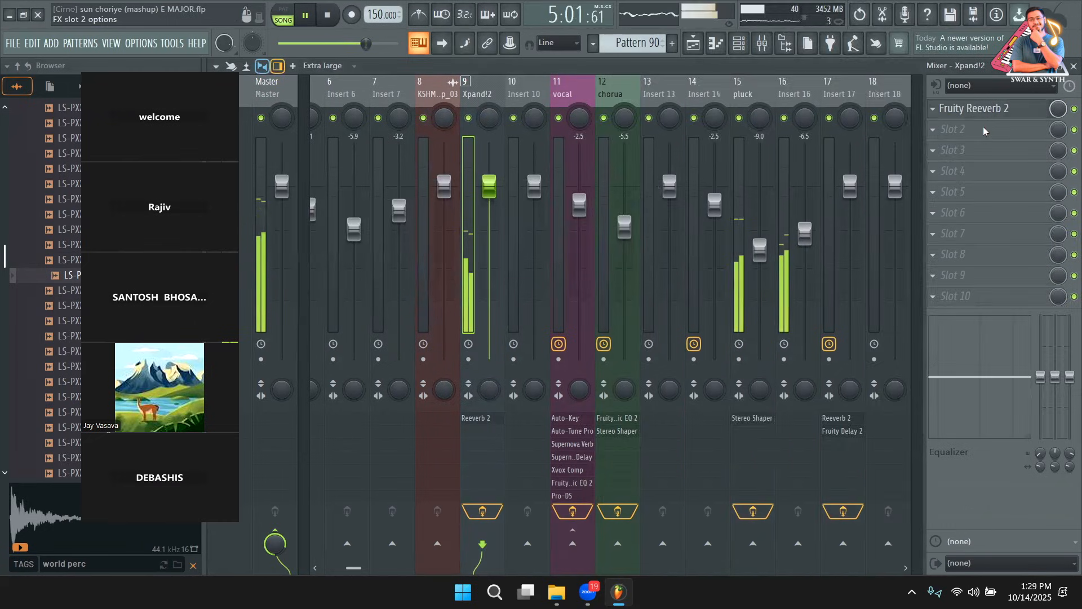
Add Fruity Multiband Compressor to the Xpand!2 track's second slot and set its high-band threshold to -11.2 dB
{"action": "left_click", "coordinate": [958, 129]}
{"action": "mouse_move", "coordinate": [958, 146]}
{"action": "left_click", "coordinate": [629, 351]}
{"action": "key", "text": "space"}
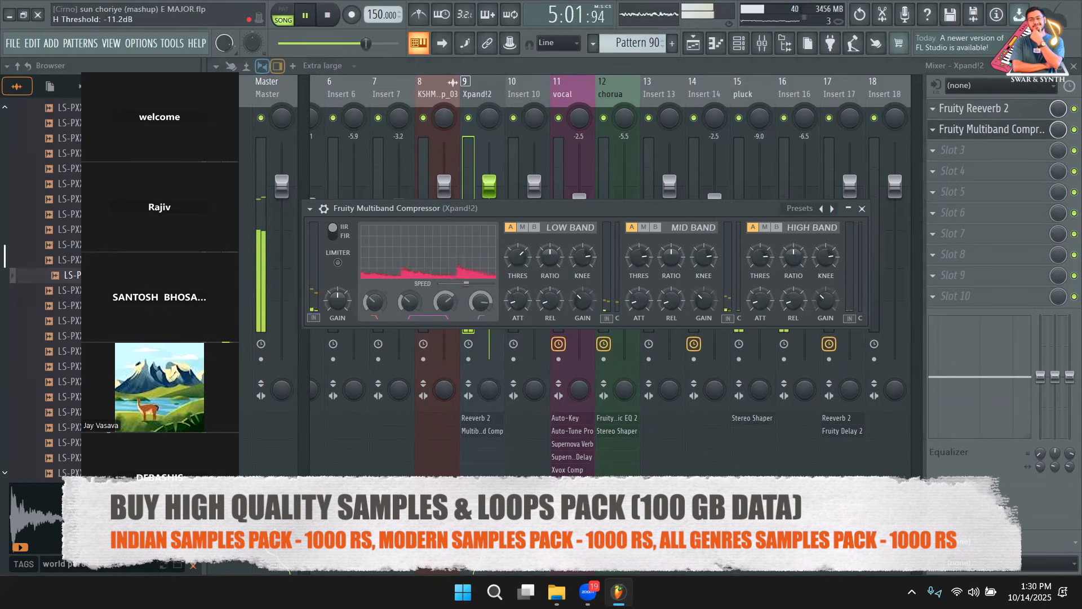
Add Fruity Parametric EQ 2 to the Xpand!2 mixer track's third slot and lower band 1 to -18 dB at 138 Hz
{"action": "left_click", "coordinate": [952, 150]}
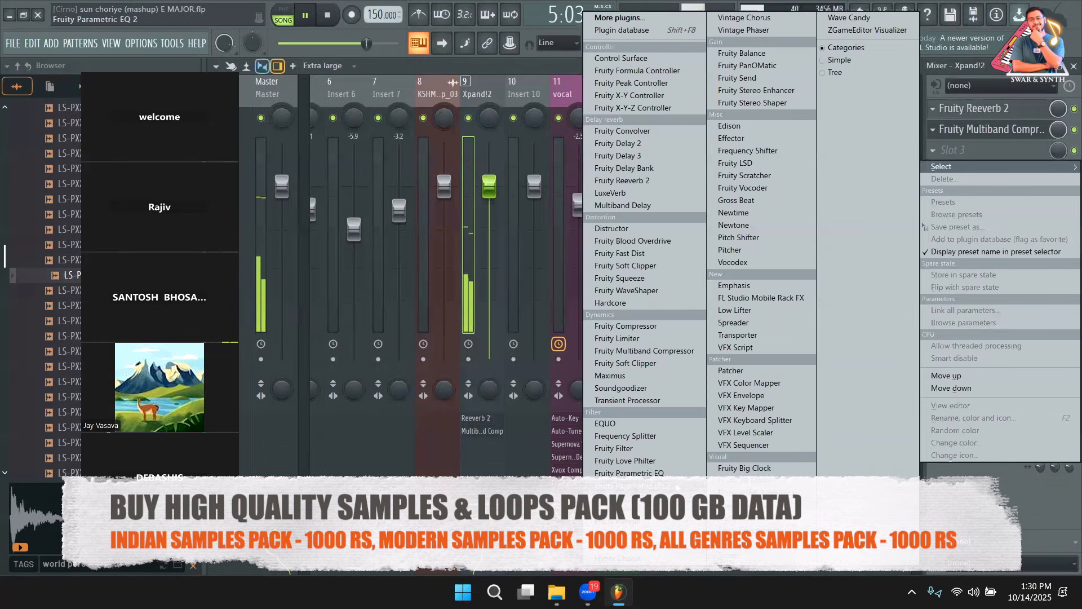
{"action": "left_click", "coordinate": [676, 486]}
{"action": "left_click_drag", "start_coordinate": [389, 374], "coordinate": [427, 430]}
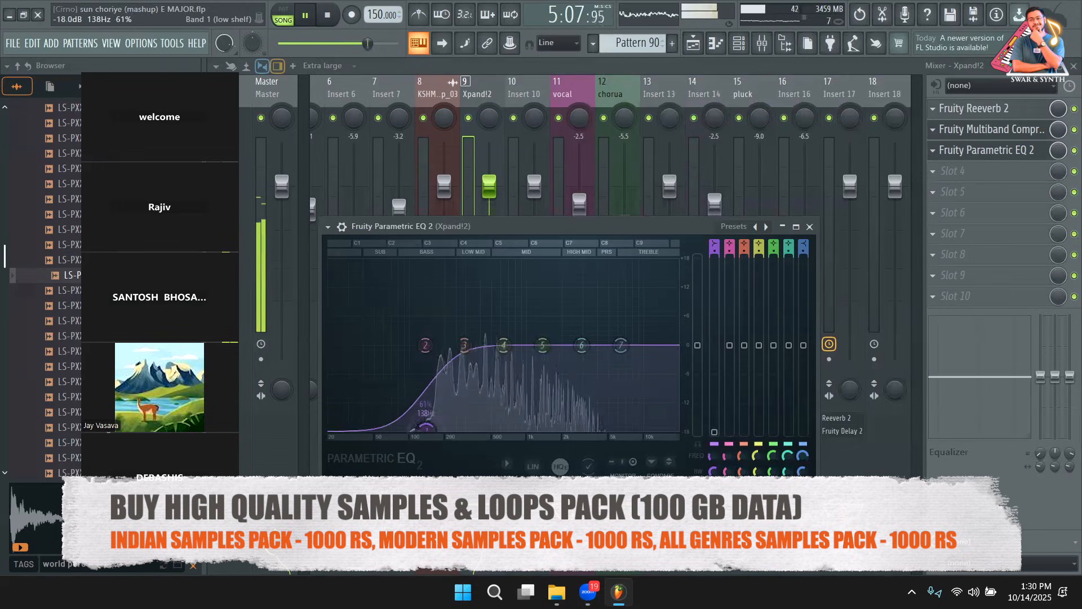
{"action": "left_click", "coordinate": [809, 226]}
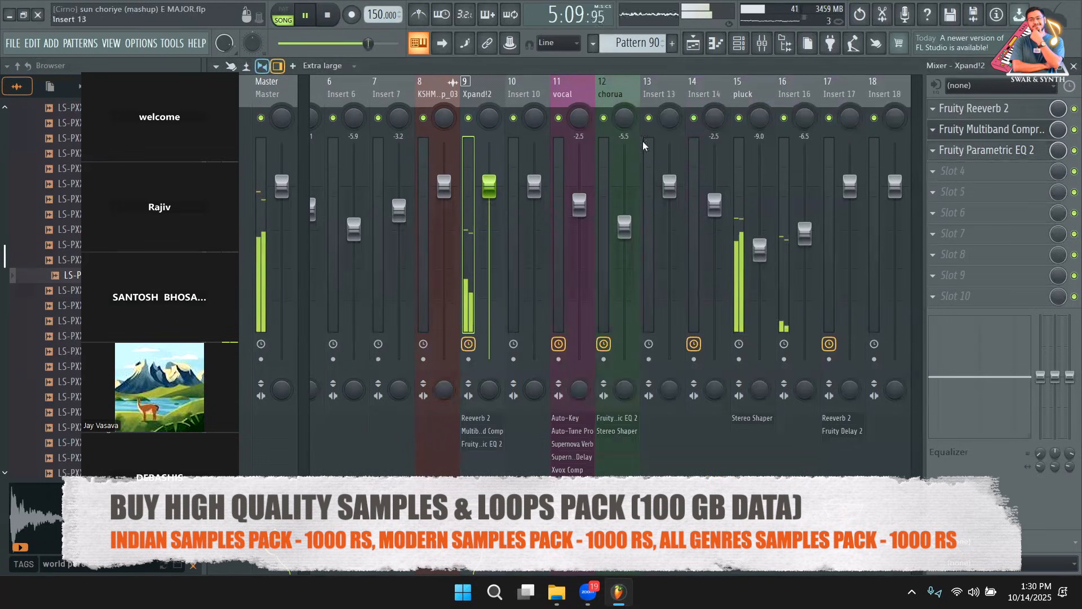
Unmute playlist Tracks 12 and 13 and play the arrangement from about bar 165
{"action": "left_click", "coordinate": [692, 45]}
{"action": "key", "text": "space"}
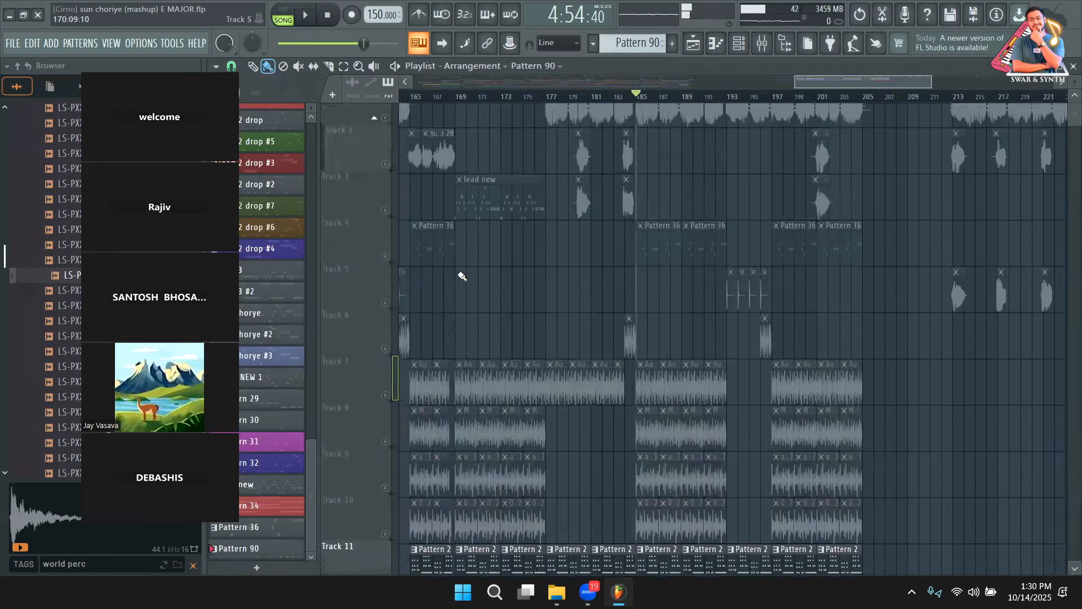
{"action": "scroll", "coordinate": [462, 276], "scroll_direction": "up", "scroll_amount": 1}
{"action": "scroll", "coordinate": [416, 231], "scroll_direction": "down", "scroll_amount": 14}
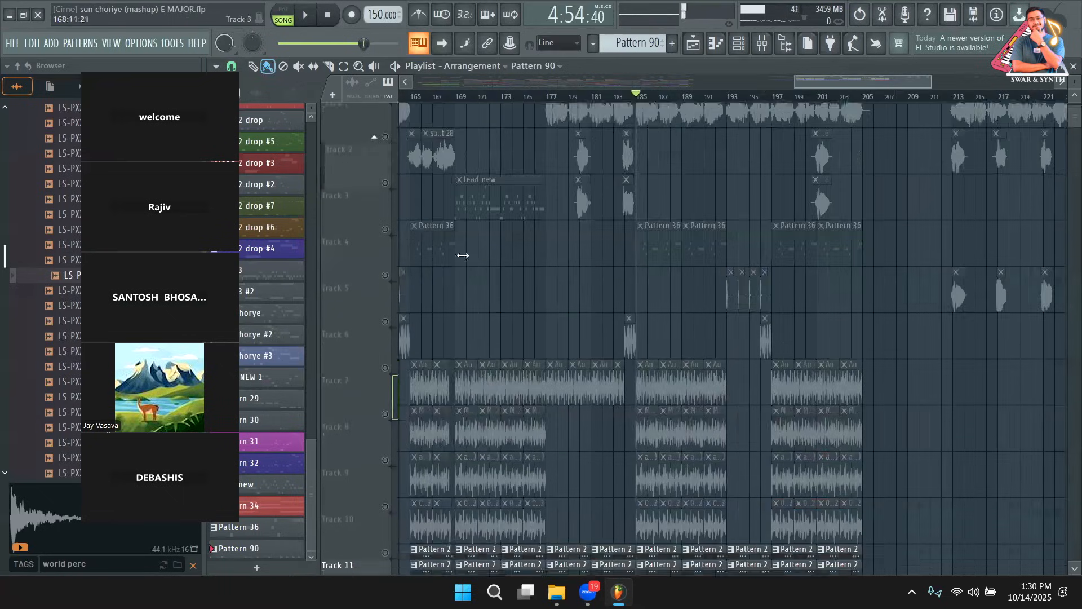
{"action": "left_click", "coordinate": [385, 328]}
{"action": "key", "text": "space"}
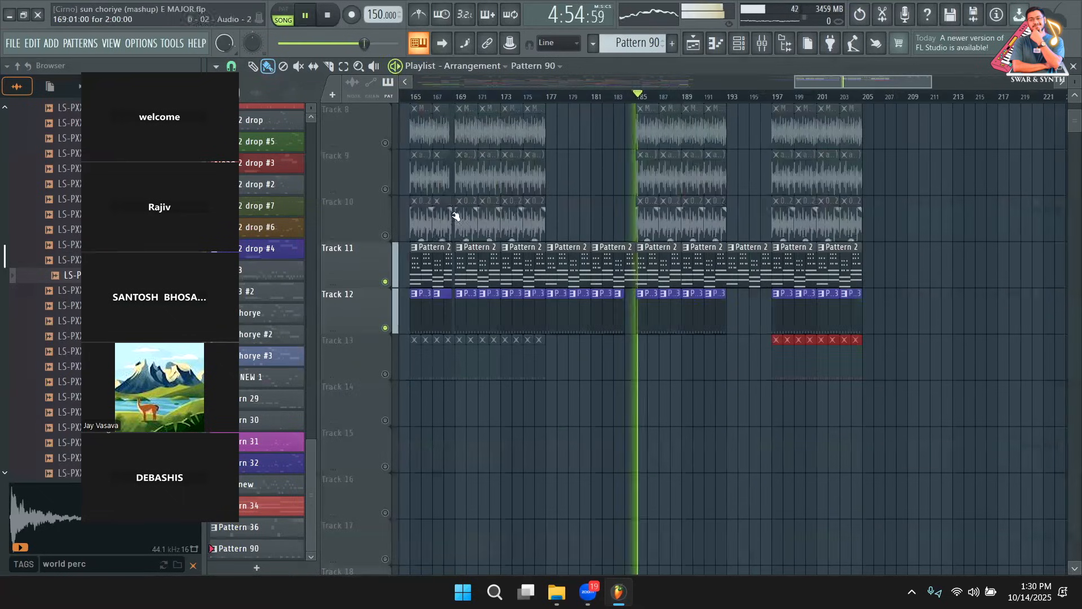
{"action": "left_click", "coordinate": [414, 96]}
{"action": "left_click_drag", "start_coordinate": [833, 80], "coordinate": [817, 80]}
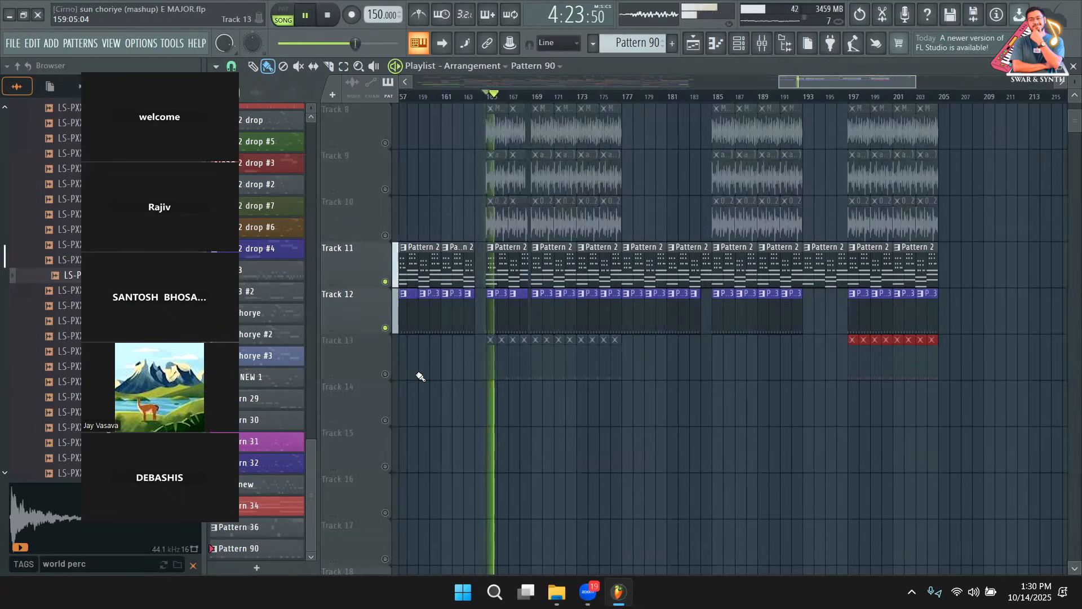
{"action": "left_click", "coordinate": [385, 373]}
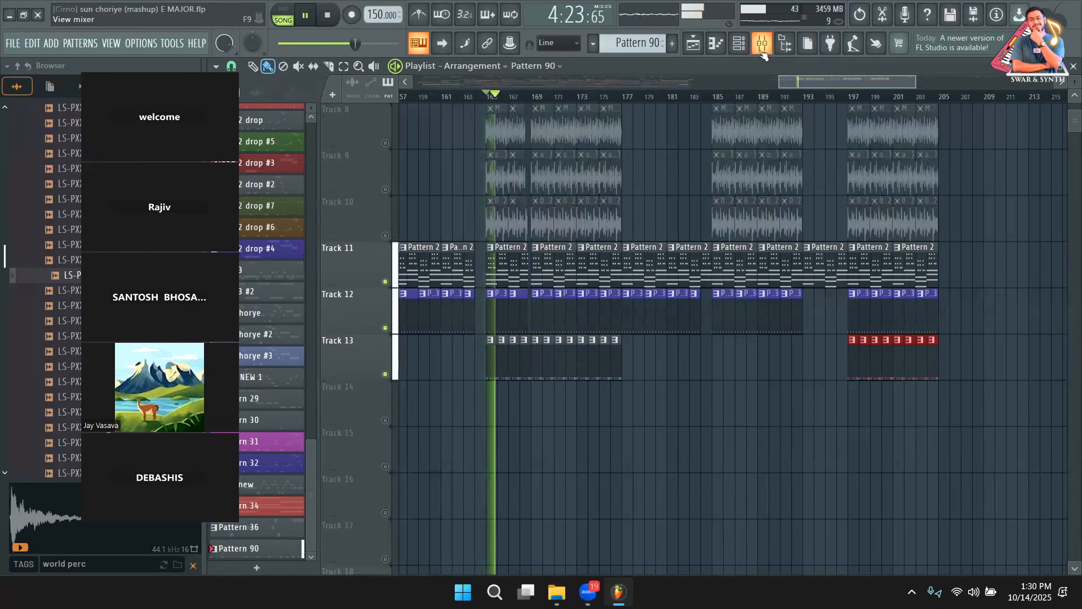
Add Soundgoodizer to mixer Insert 2's first slot and set its amount to 29%
{"action": "key", "text": "F9"}
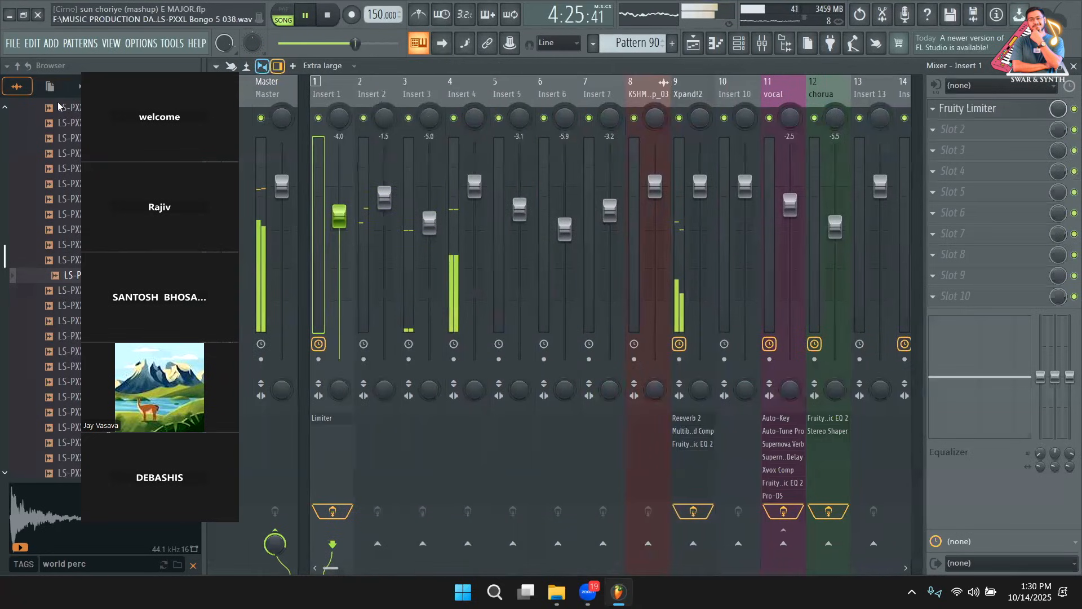
{"action": "left_click", "coordinate": [375, 122]}
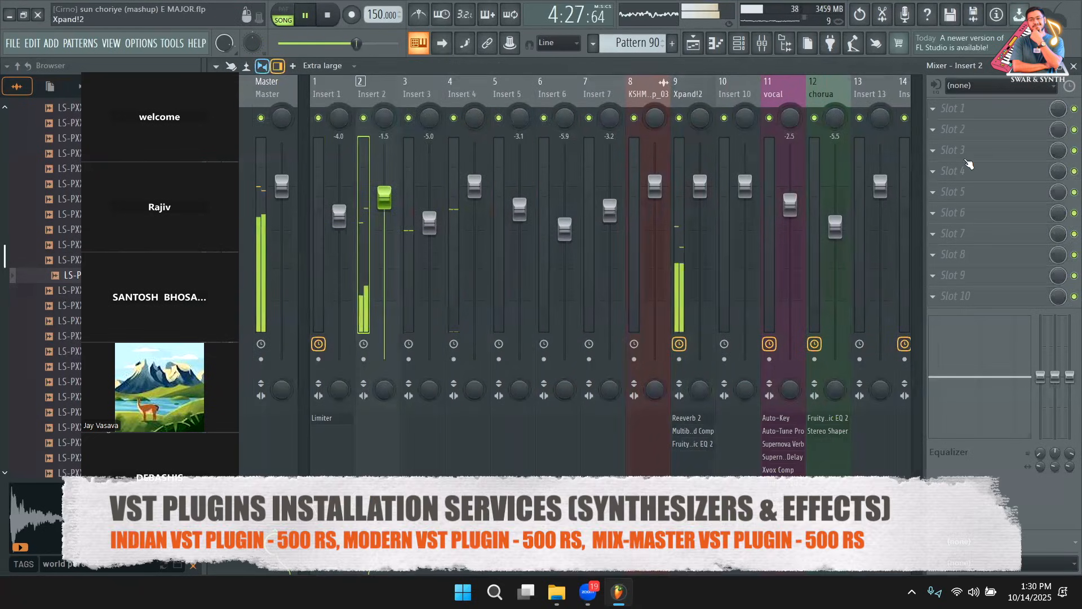
{"action": "key", "text": "space"}
{"action": "left_click", "coordinate": [985, 107]}
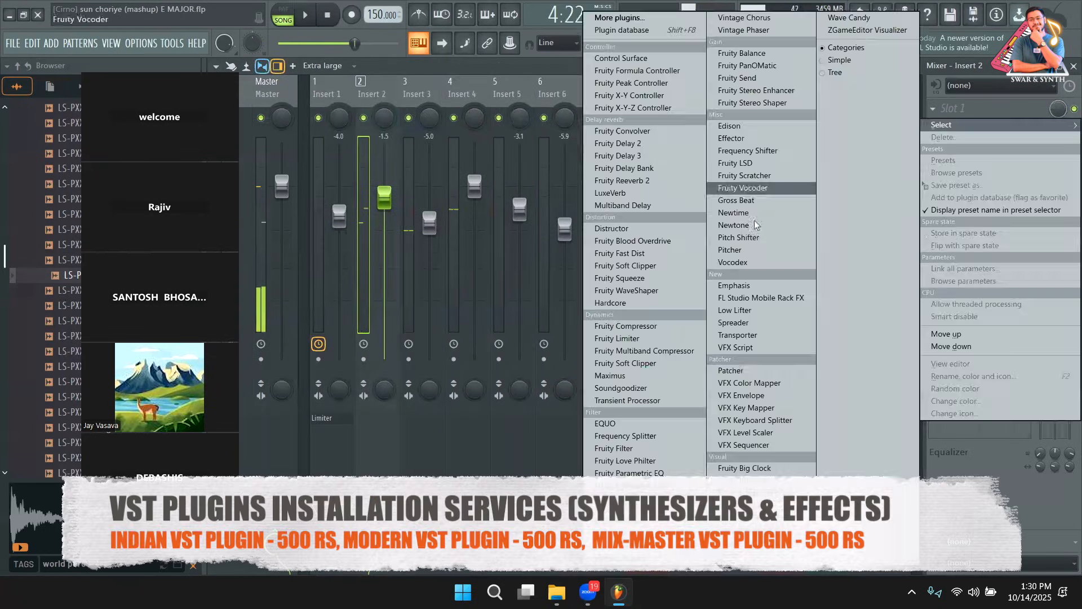
{"action": "left_click", "coordinate": [640, 387]}
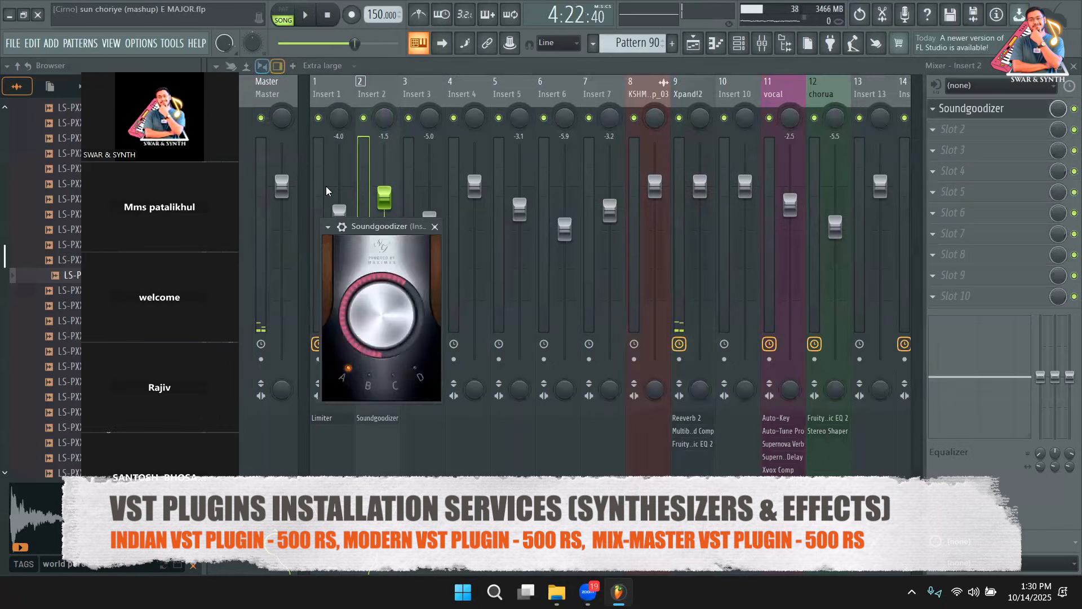
{"action": "left_click_drag", "start_coordinate": [383, 226], "coordinate": [662, 168]}
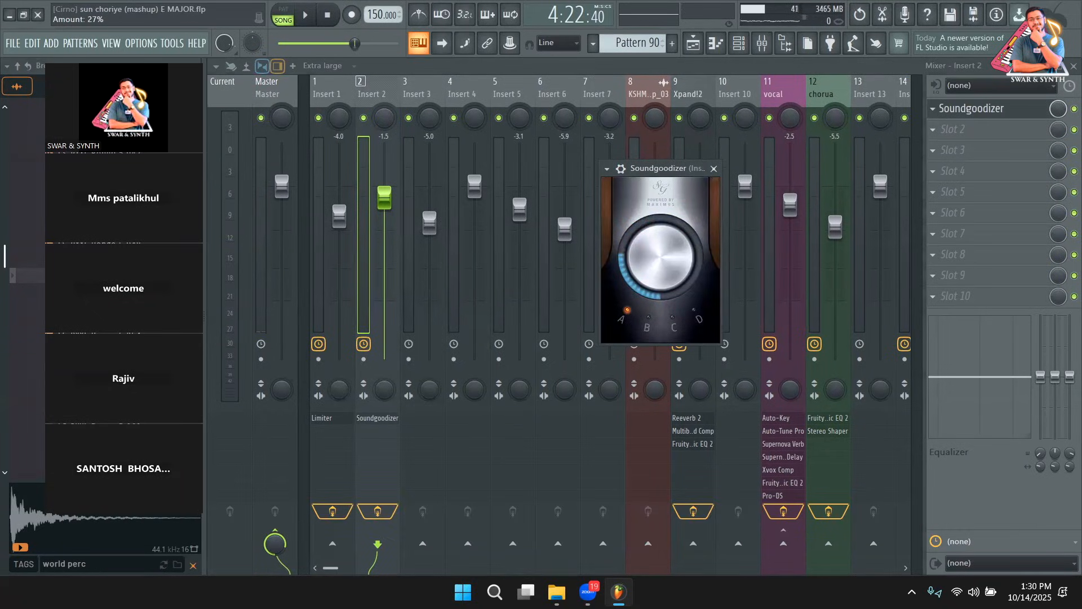
{"action": "scroll", "coordinate": [645, 274], "scroll_direction": "up", "scroll_amount": 5}
{"action": "key", "text": "space"}
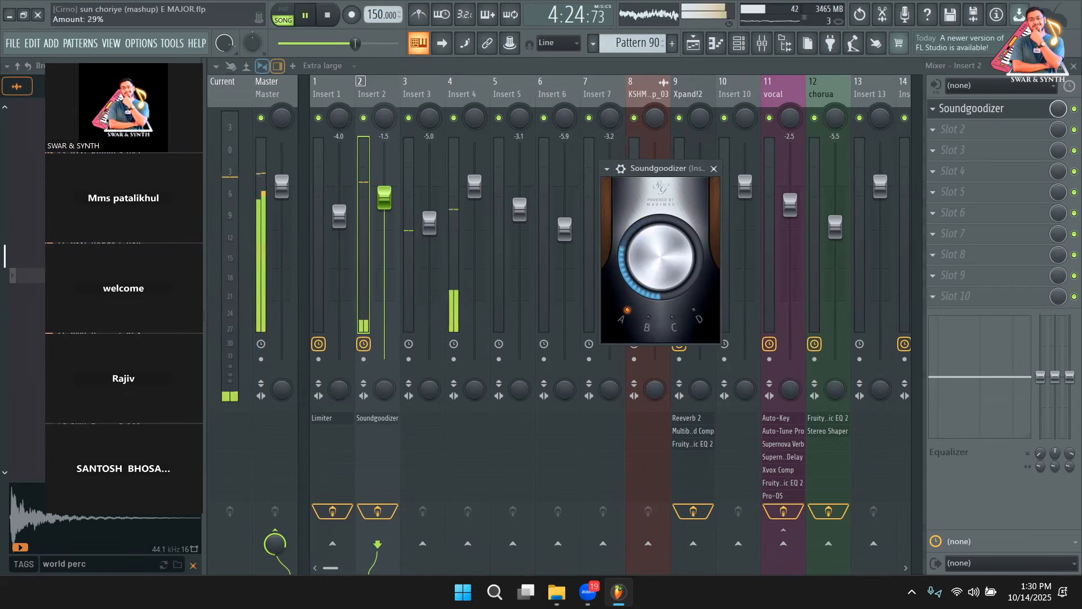
Add Fruity Reeverb 2 to mixer Insert 3's first slot and set its wet level to 45%
{"action": "left_click", "coordinate": [430, 169]}
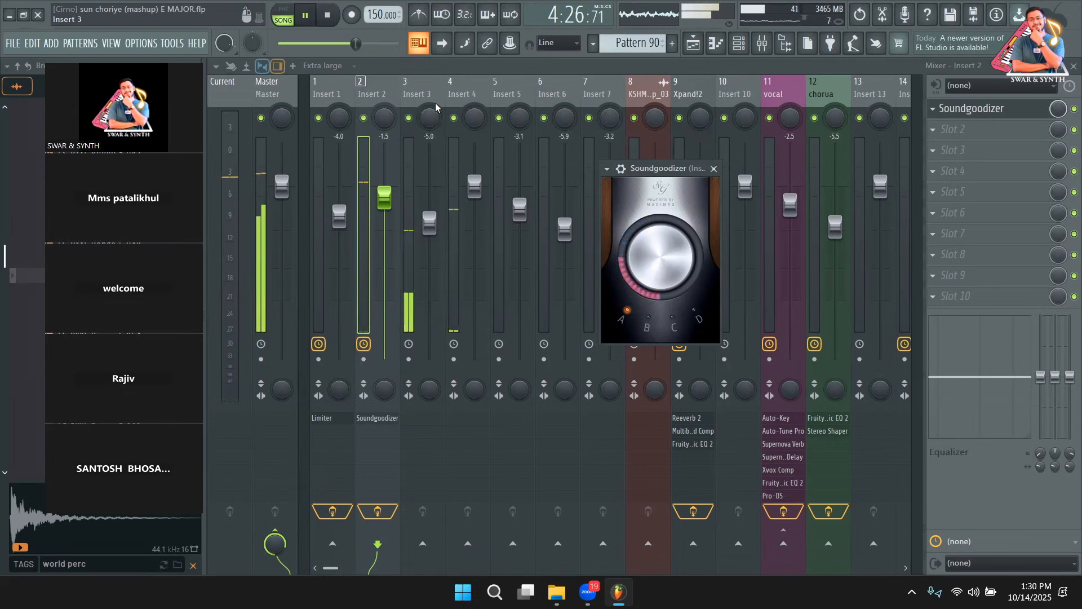
{"action": "key", "text": "space"}
{"action": "left_click", "coordinate": [1006, 110]}
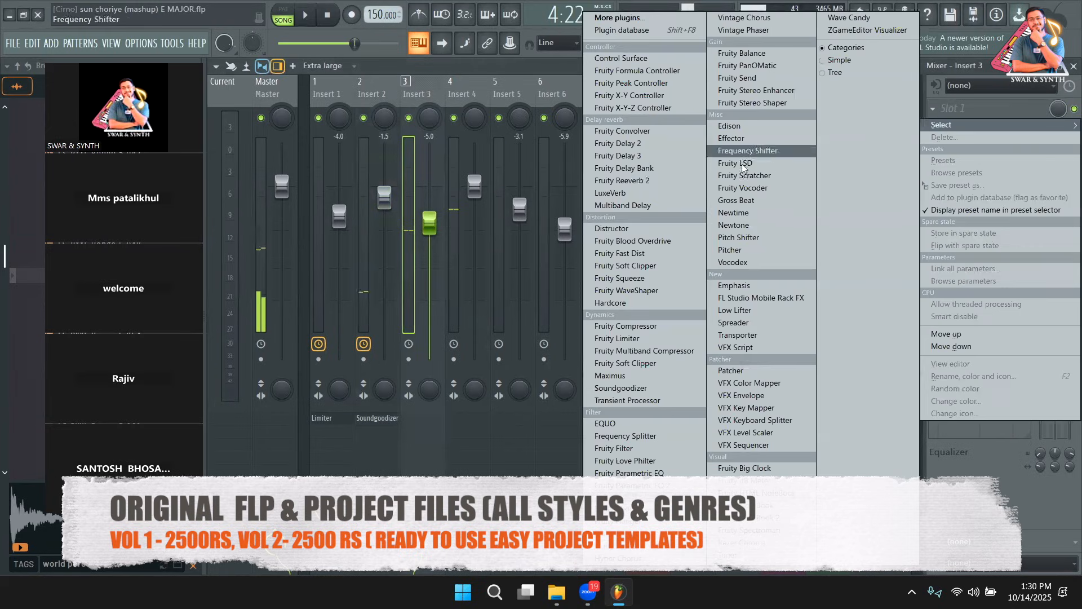
{"action": "left_click", "coordinate": [674, 176]}
{"action": "left_click_drag", "start_coordinate": [389, 179], "coordinate": [745, 340]}
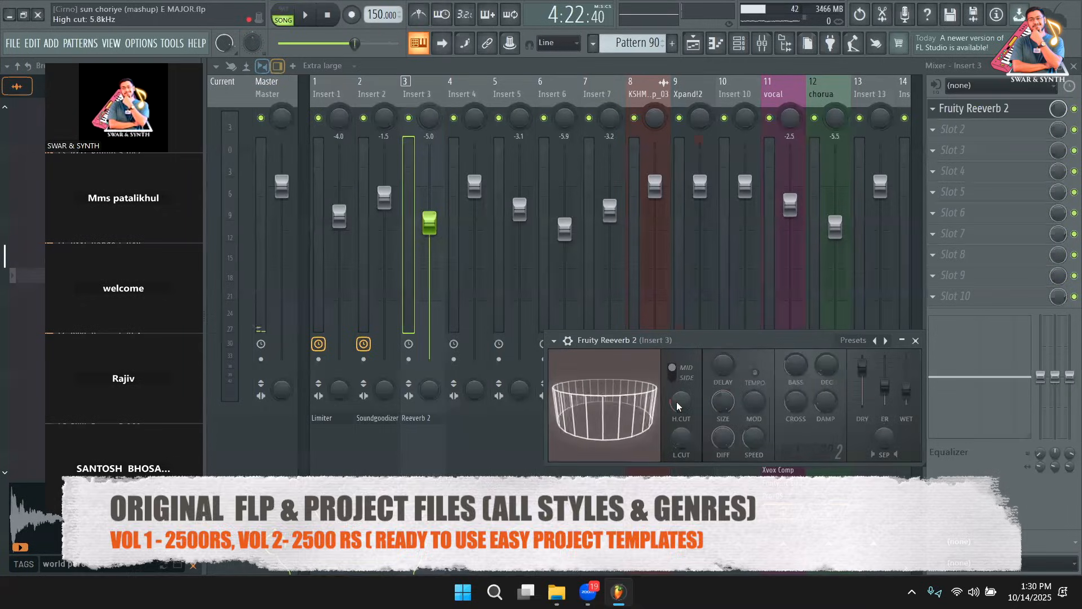
{"action": "key", "text": "space"}
{"action": "left_click_drag", "start_coordinate": [906, 388], "coordinate": [906, 387]}
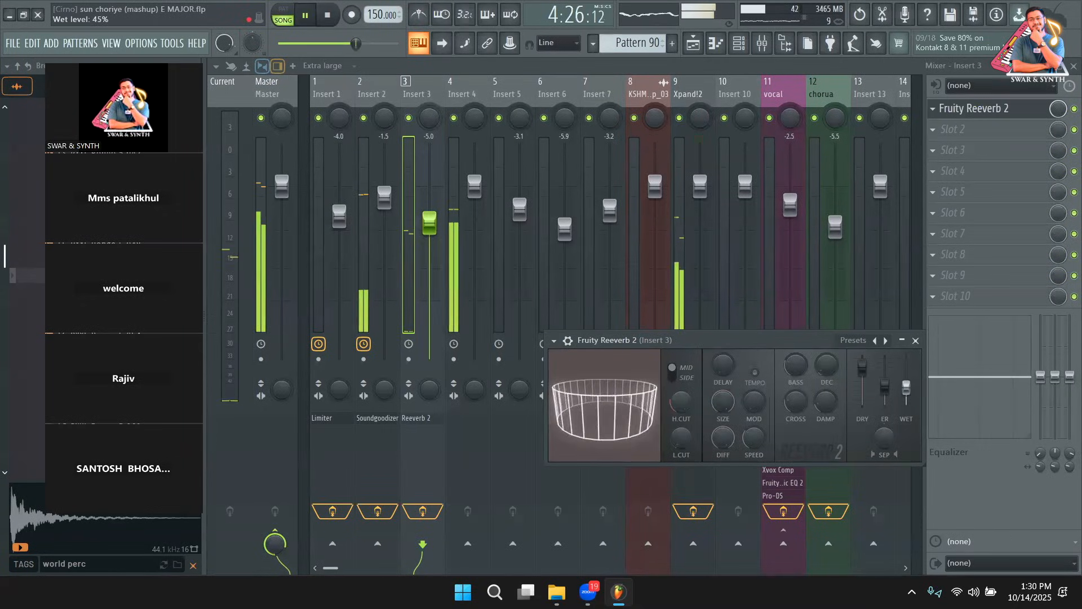
Check in the channel rack which channels are routed to mixer Inserts 4, 5 and 6 during playback
{"action": "left_click", "coordinate": [465, 94]}
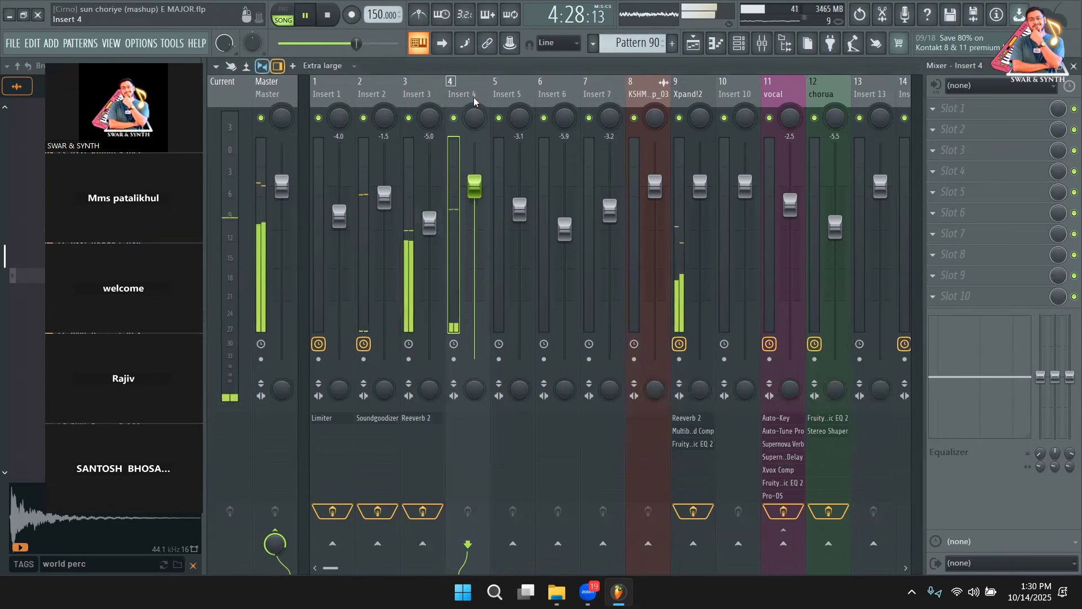
{"action": "key", "text": "F6"}
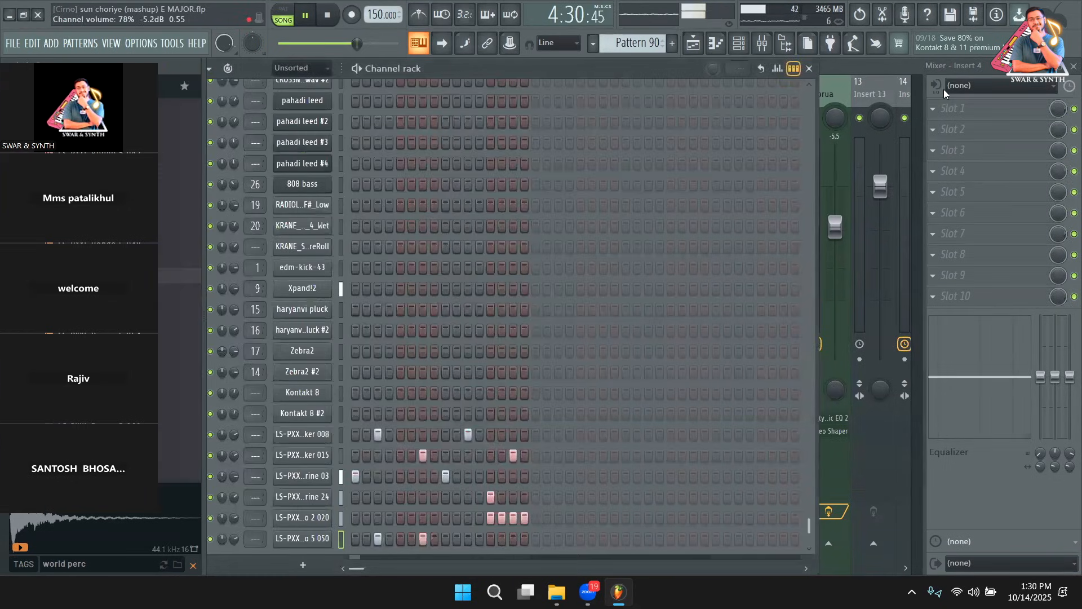
{"action": "key", "text": "F9"}
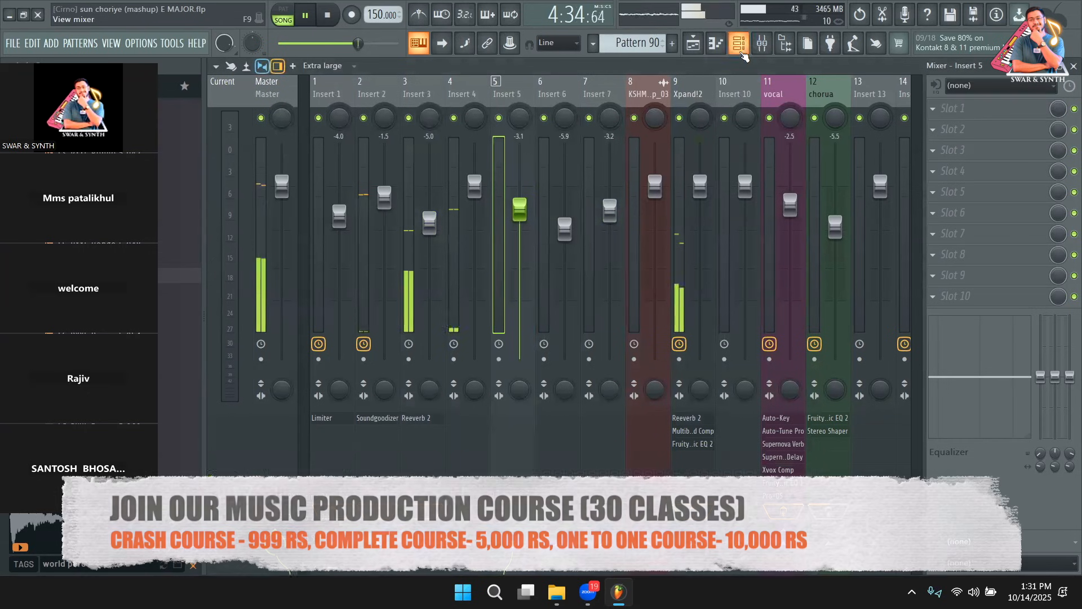
{"action": "left_click", "coordinate": [742, 52]}
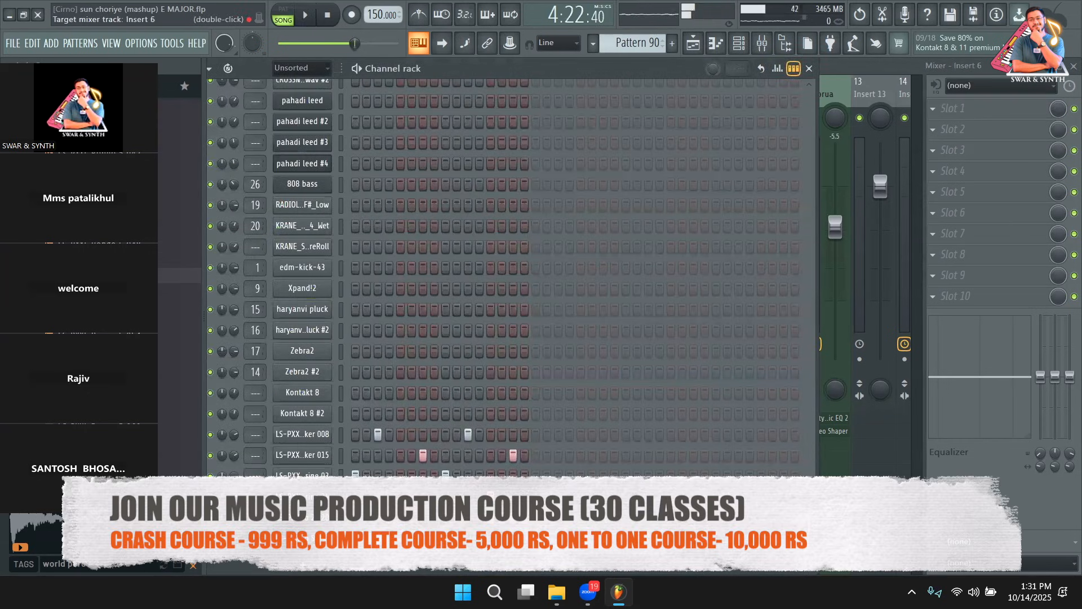
{"action": "key", "text": "F9"}
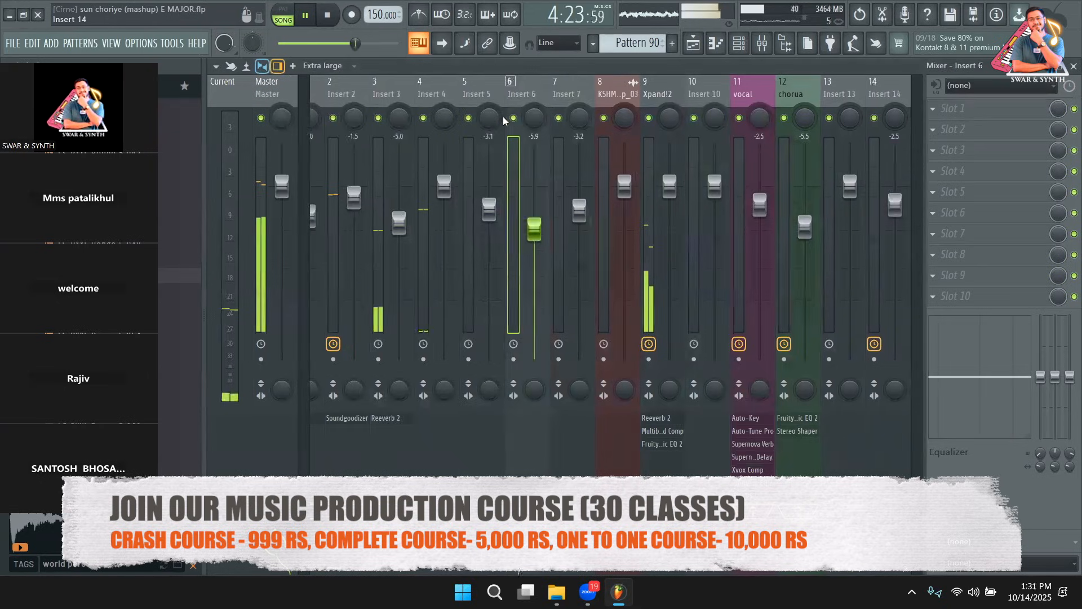
Add Fruity Stereo Shaper to mixer Insert 5's first slot and load its Shrinked preset from the Effects group
{"action": "key", "text": "space"}
{"action": "left_click", "coordinate": [953, 108]}
{"action": "mouse_move", "coordinate": [958, 125]}
{"action": "left_click", "coordinate": [758, 102]}
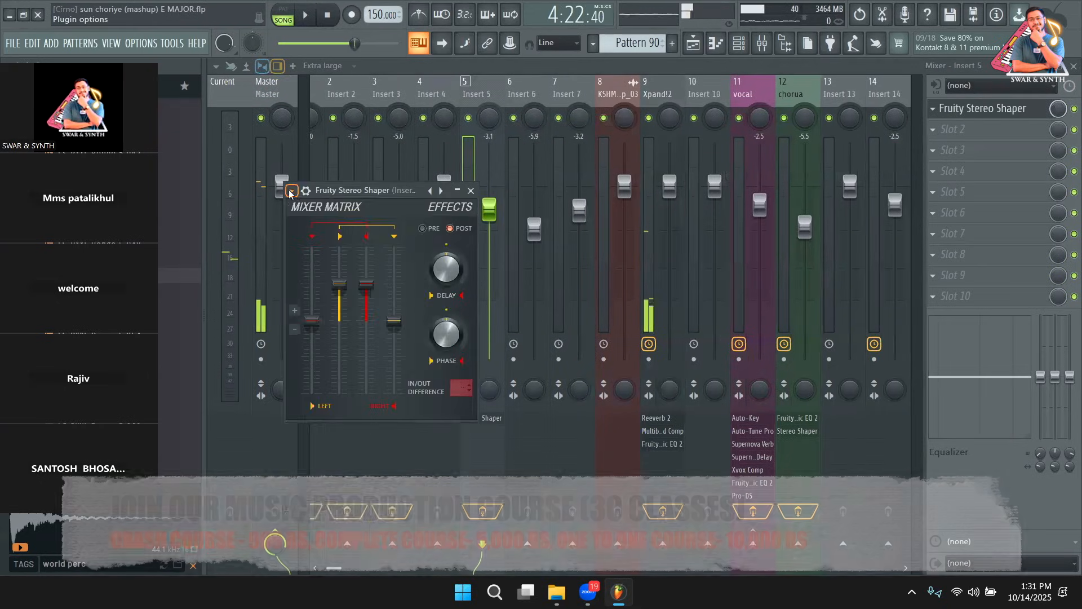
{"action": "left_click", "coordinate": [291, 191]}
{"action": "mouse_move", "coordinate": [342, 241]}
{"action": "mouse_move", "coordinate": [473, 243]}
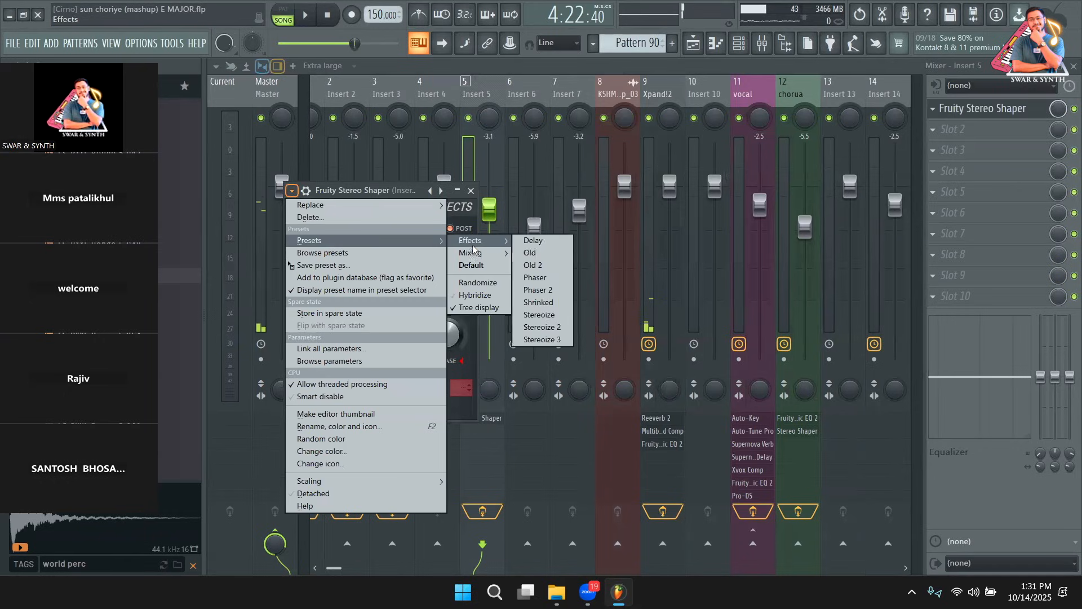
{"action": "left_click", "coordinate": [542, 303]}
{"action": "key", "text": "space"}
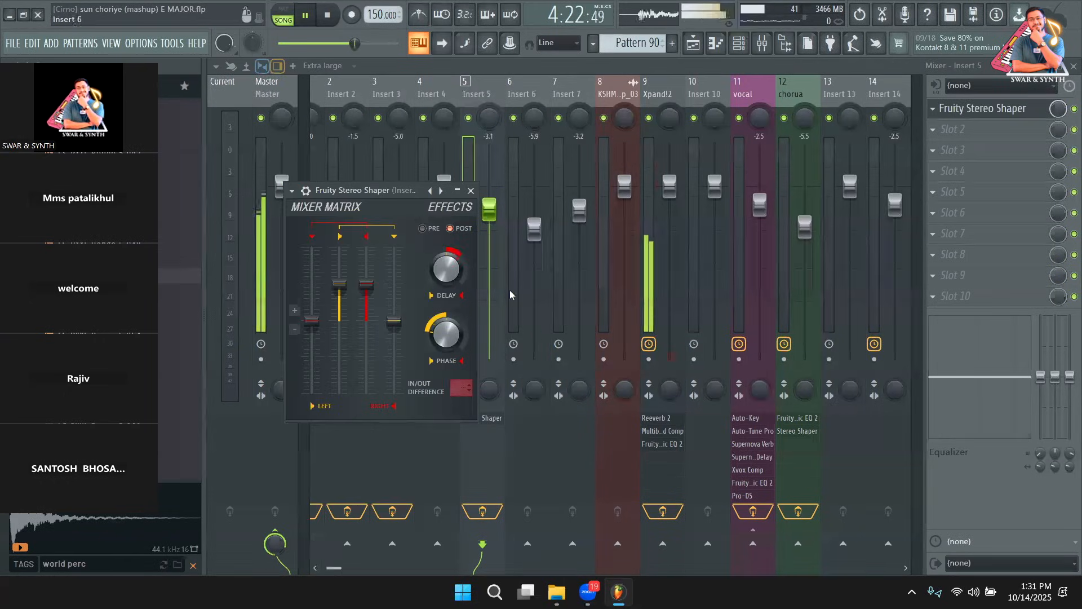
{"action": "left_click", "coordinate": [471, 190]}
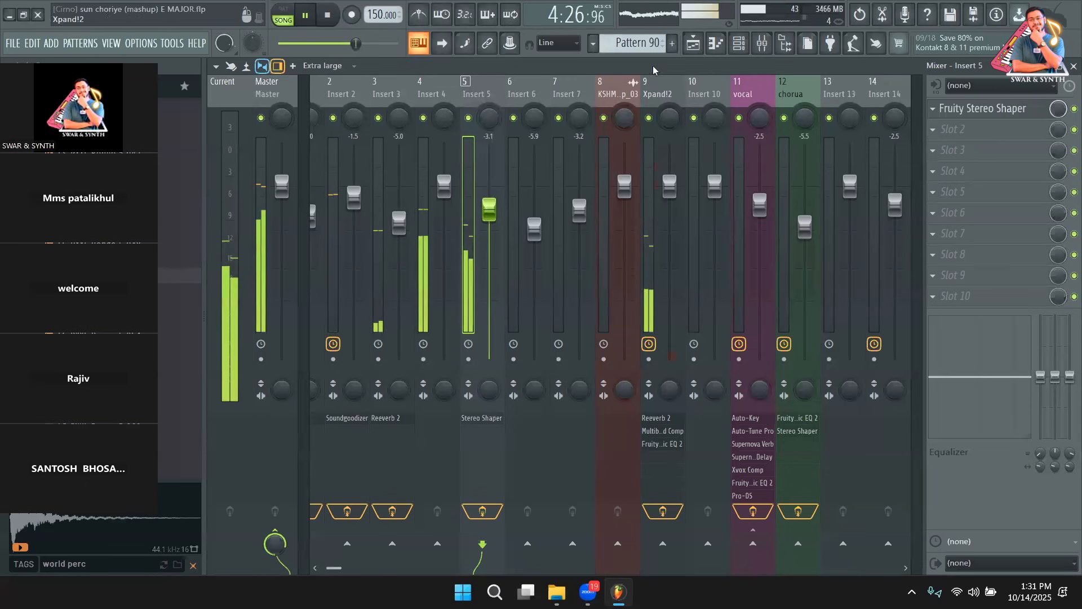
Unmute playlist Tracks 7, 8, 9 and 10 and play the arrangement from about bar 165
{"action": "left_click", "coordinate": [693, 43]}
{"action": "scroll", "coordinate": [560, 310], "scroll_direction": "up", "scroll_amount": 7}
{"action": "key", "text": "space"}
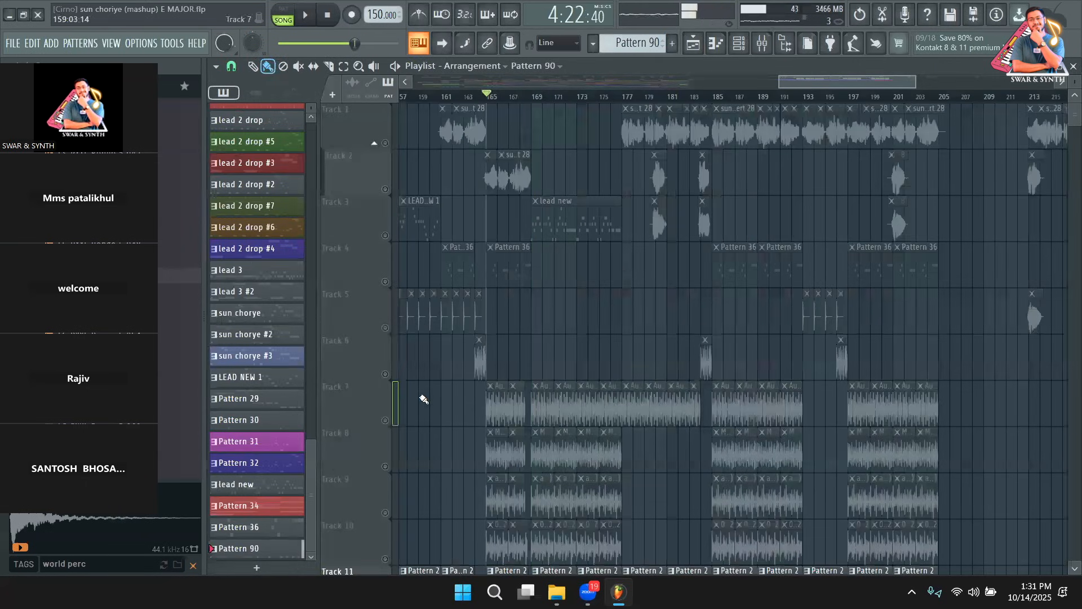
{"action": "left_click", "coordinate": [386, 420]}
{"action": "key", "text": "space"}
{"action": "left_click", "coordinate": [386, 466]}
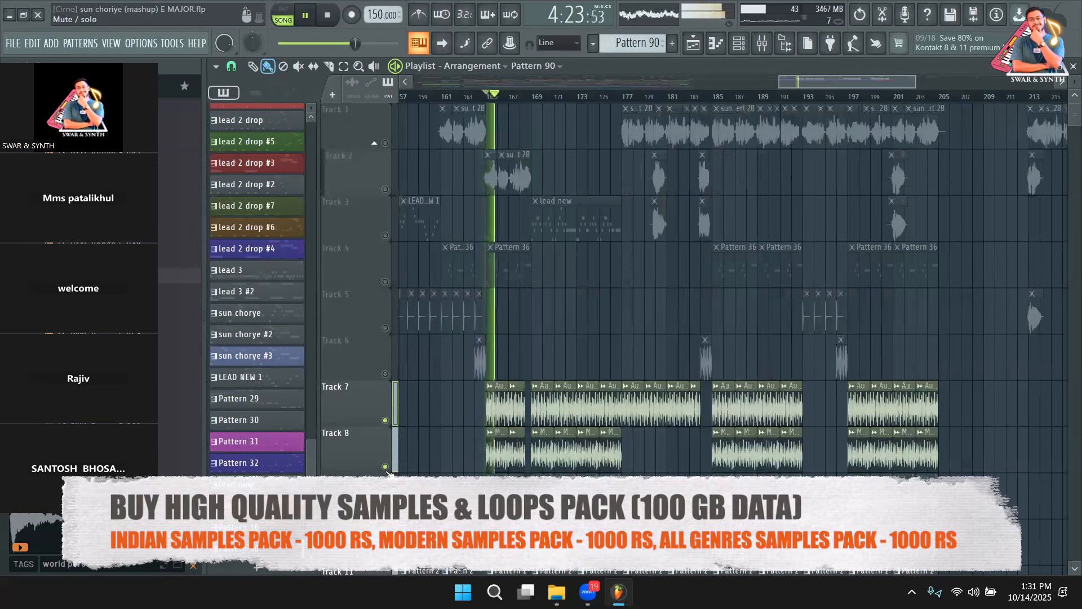
{"action": "scroll", "coordinate": [388, 439], "scroll_direction": "down", "scroll_amount": 2}
{"action": "left_click", "coordinate": [385, 419]}
{"action": "left_click", "coordinate": [386, 466]}
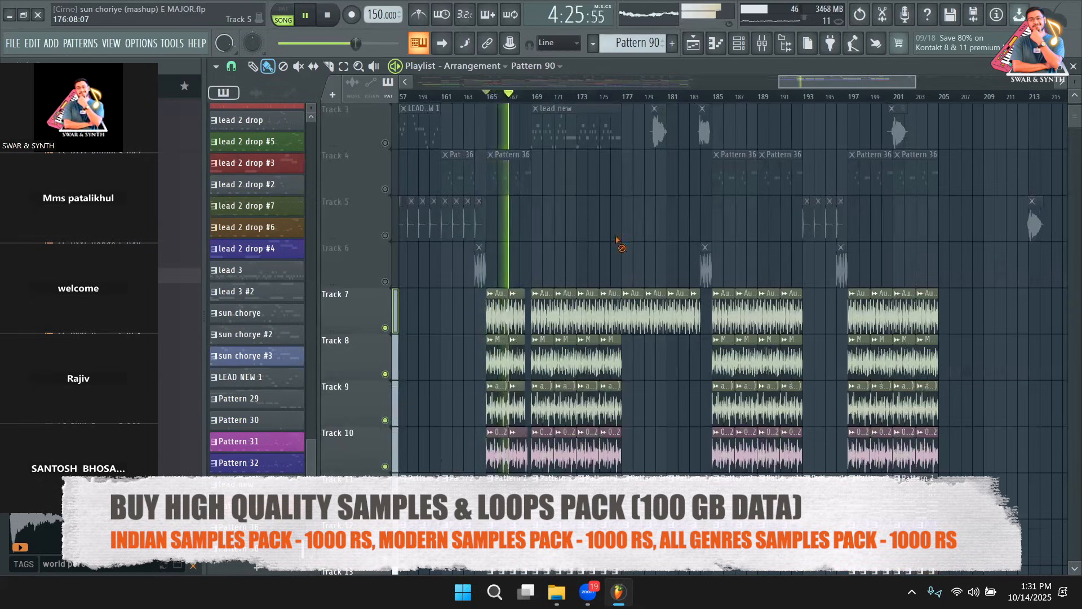
Add Fruity Parametric EQ 2 to the second slot of the Track 10 clip's mixer track, Insert 1, and raise one EQ band
{"action": "double_click", "coordinate": [505, 431]}
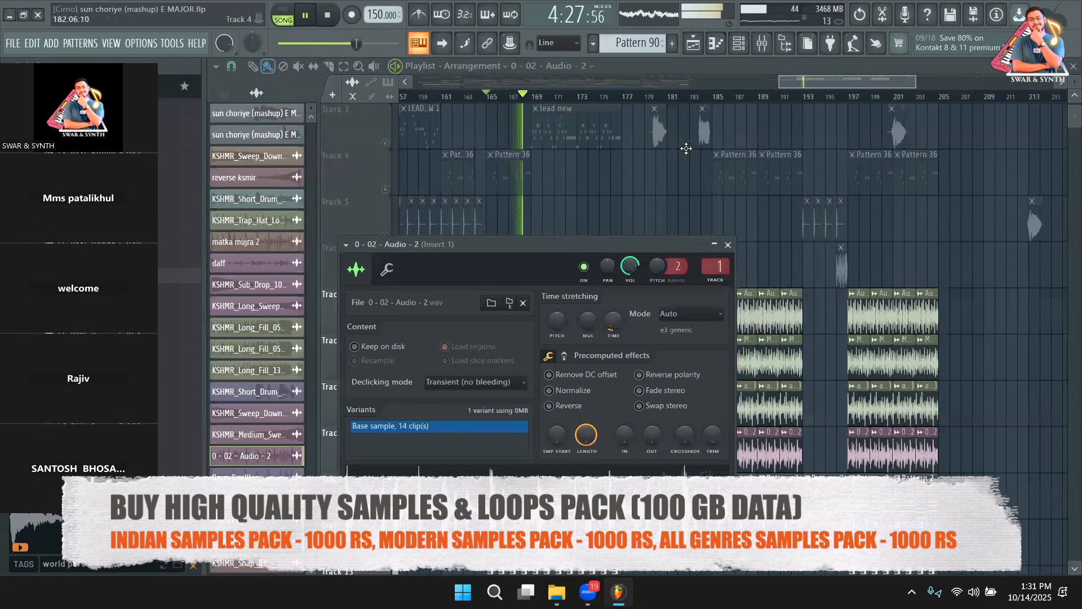
{"action": "left_click", "coordinate": [762, 45]}
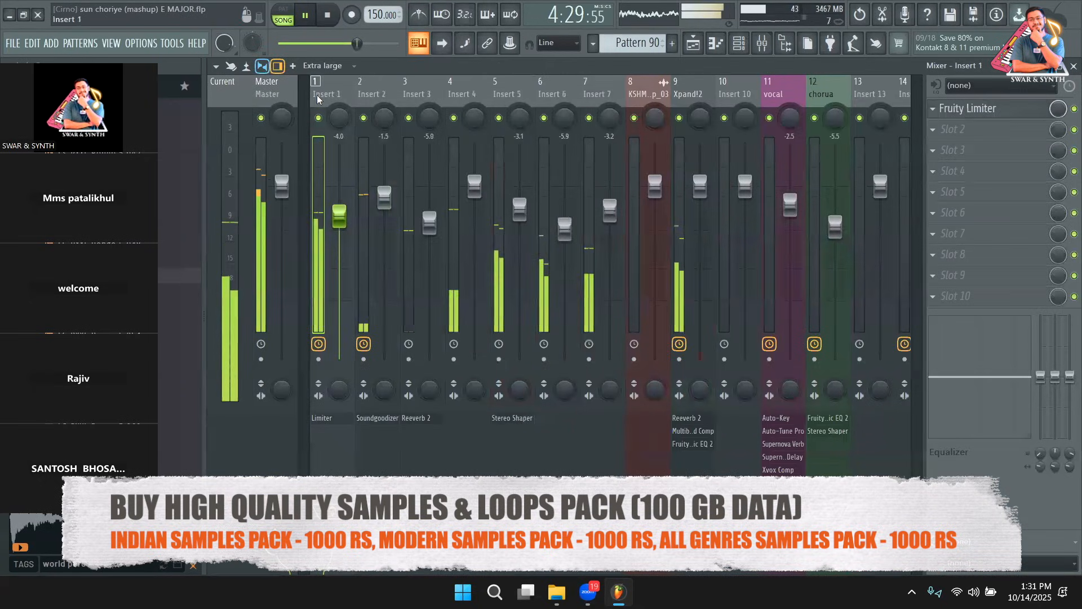
{"action": "key", "text": "space"}
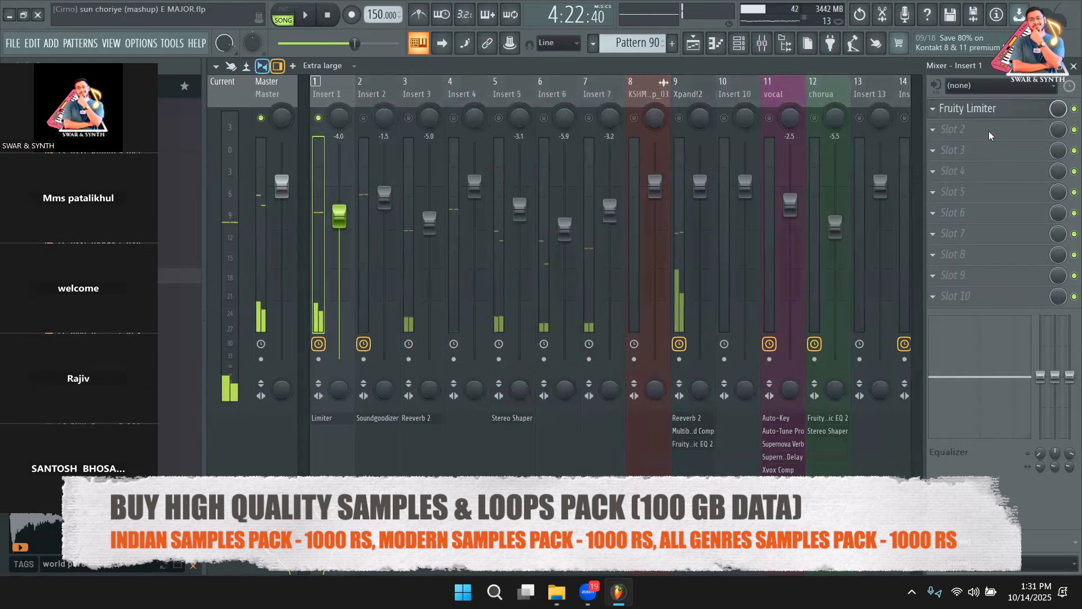
{"action": "left_click", "coordinate": [952, 129]}
{"action": "left_click", "coordinate": [631, 485]}
{"action": "left_click_drag", "start_coordinate": [611, 329], "coordinate": [627, 309]}
{"action": "key", "text": "space"}
Isolate playlist Tracks 7 to 10 for playback and open the channel settings of the Audio 16 clip on Track 7
{"action": "left_click", "coordinate": [693, 44]}
{"action": "key", "text": "space"}
{"action": "left_click", "coordinate": [385, 420], "text": "ctrl"}
{"action": "left_click", "coordinate": [385, 466]}
{"action": "key", "text": "space"}
{"action": "left_click", "coordinate": [385, 374]}
{"action": "left_click", "coordinate": [385, 328]}
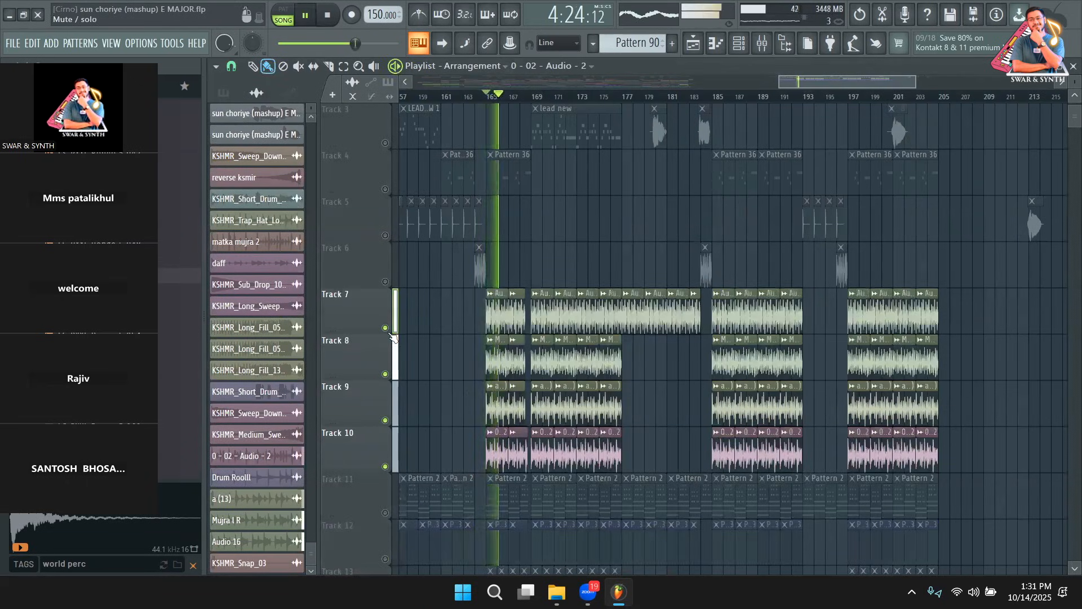
{"action": "double_click", "coordinate": [545, 316]}
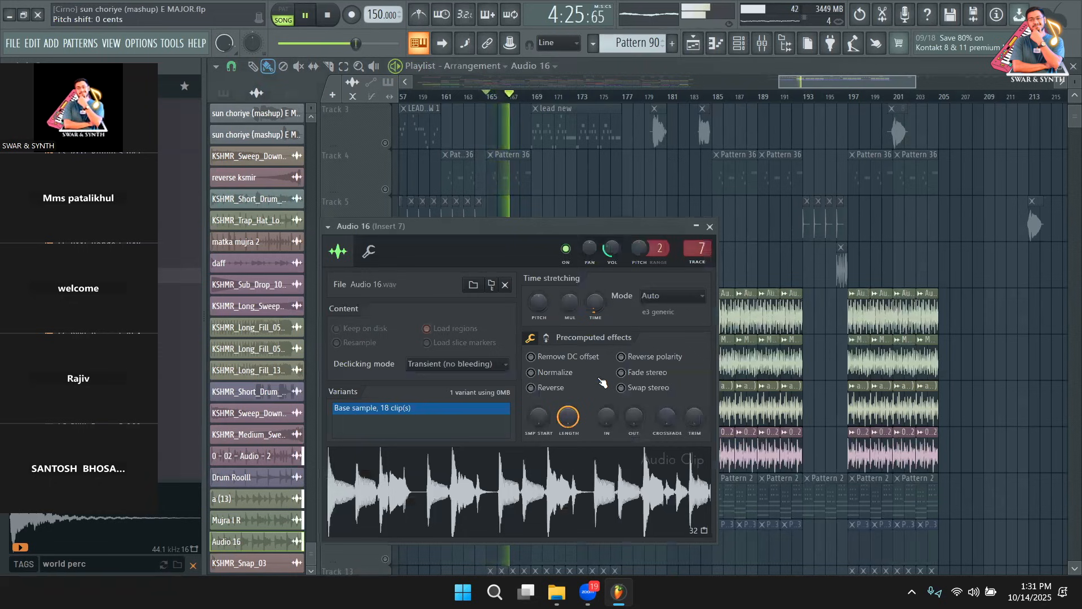
Stop playback, close the Audio 16 channel settings, and check the channel settings of the Track 8 and Track 9 clips for their mixer routing
{"action": "left_click", "coordinate": [726, 386]}
{"action": "double_click", "coordinate": [660, 265]}
{"action": "key", "text": "space"}
{"action": "key", "text": "Escape"}
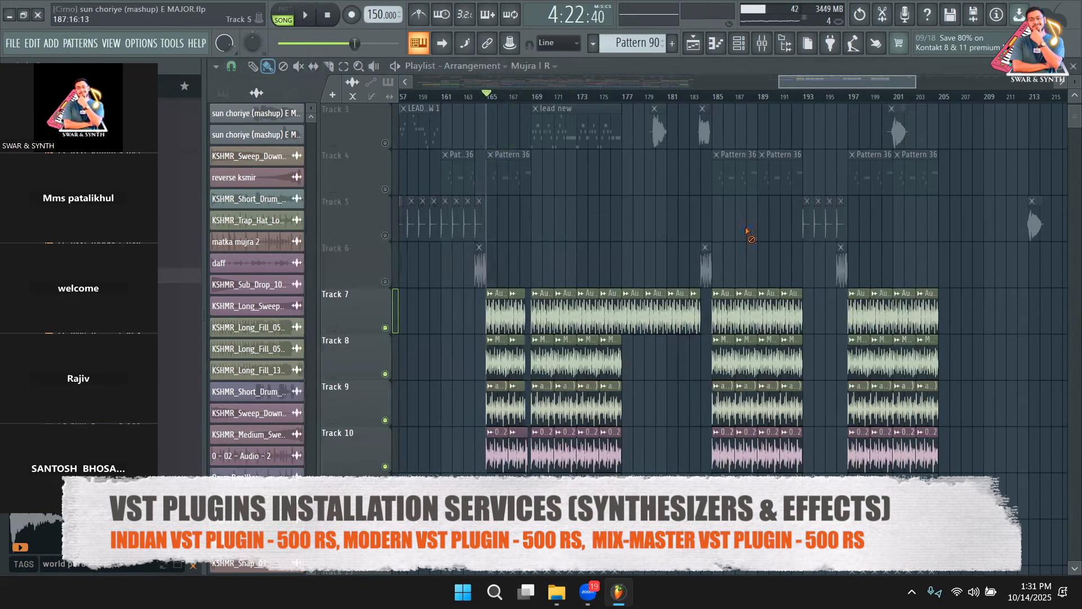
{"action": "double_click", "coordinate": [497, 368]}
{"action": "left_click", "coordinate": [691, 209]}
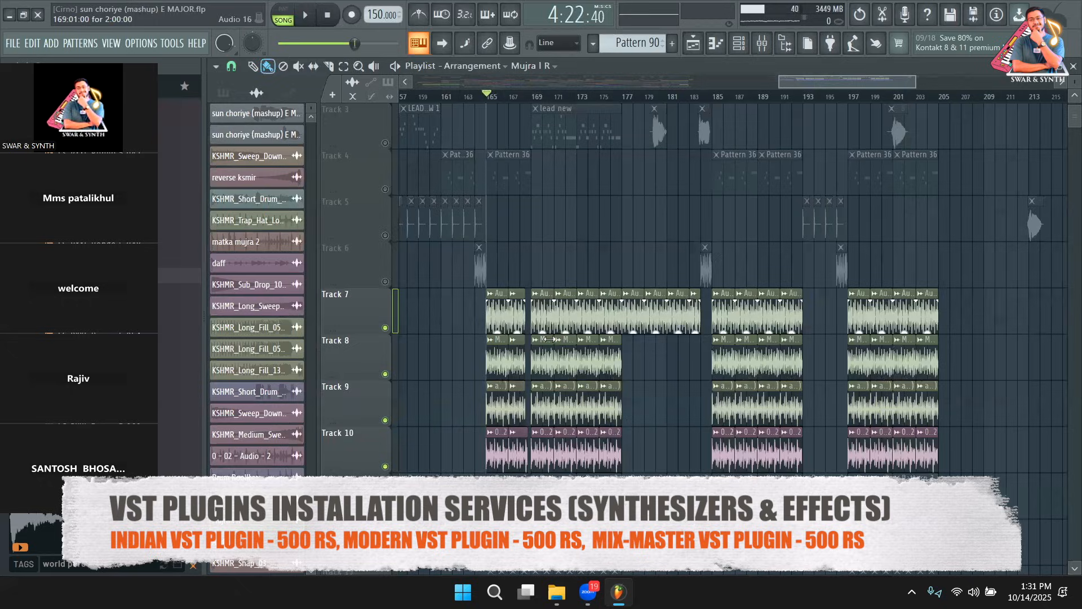
{"action": "double_click", "coordinate": [495, 415]}
Play the arrangement with the mixer open, unmute Inserts 5, 6 and 7, and select Insert 6
{"action": "left_click", "coordinate": [762, 44]}
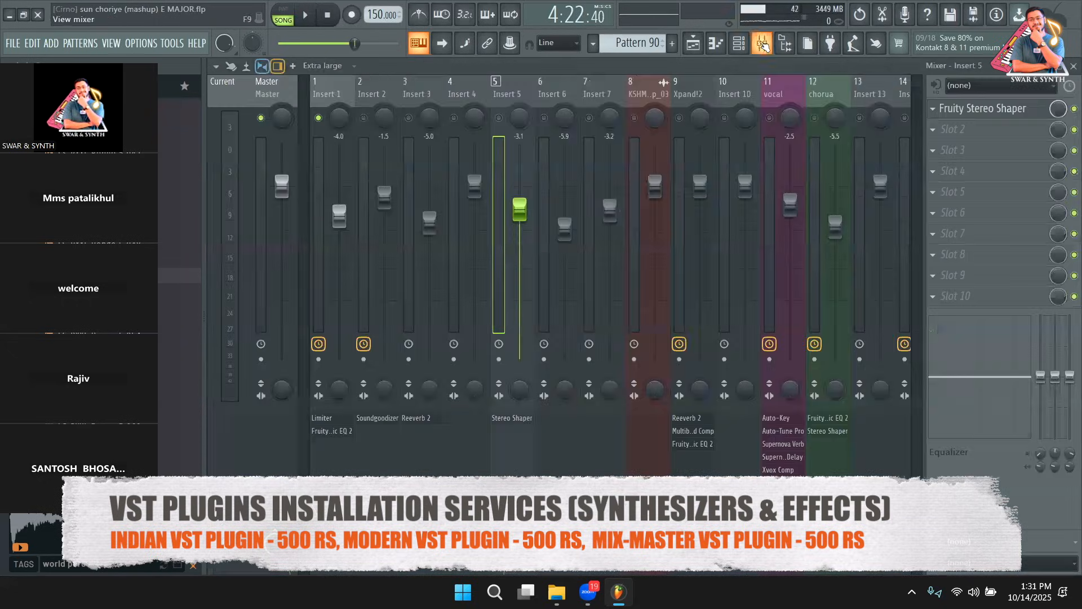
{"action": "key", "text": "space"}
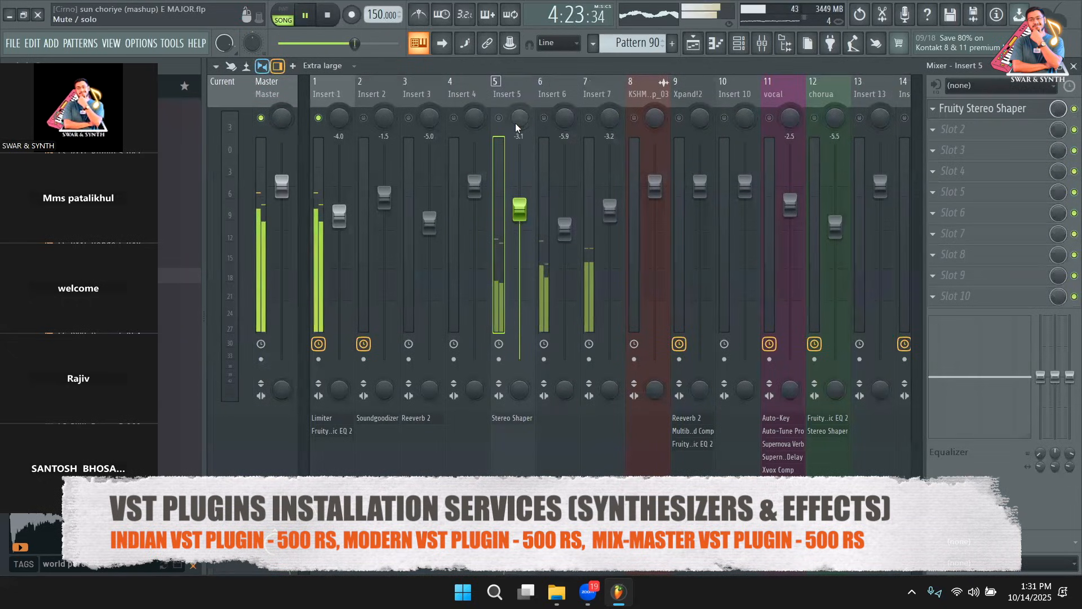
{"action": "left_click", "coordinate": [498, 117]}
{"action": "left_click", "coordinate": [544, 118]}
{"action": "left_click", "coordinate": [589, 117]}
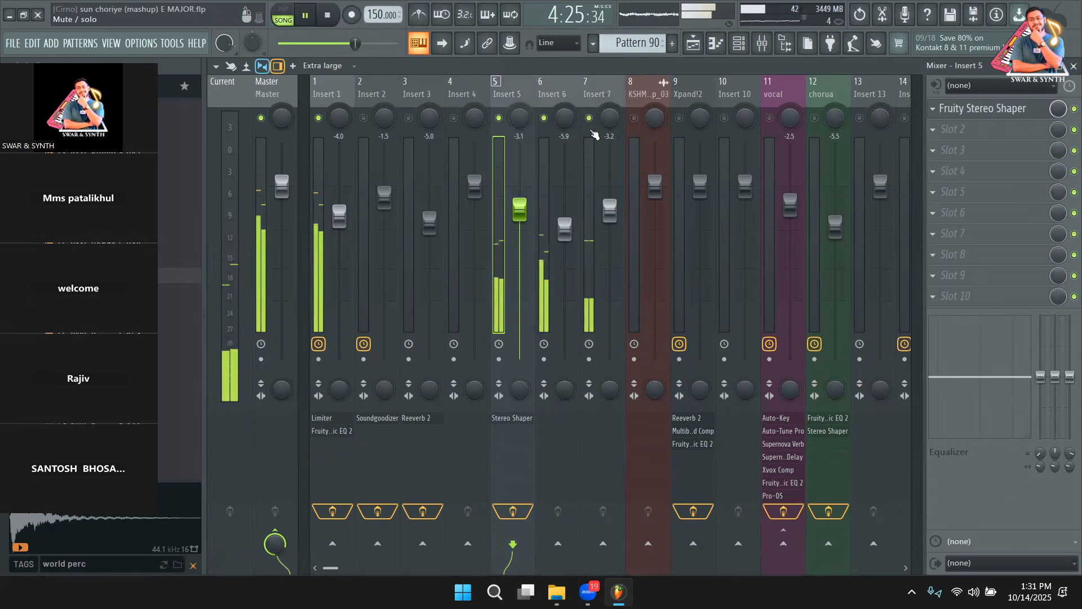
{"action": "left_click", "coordinate": [562, 96]}
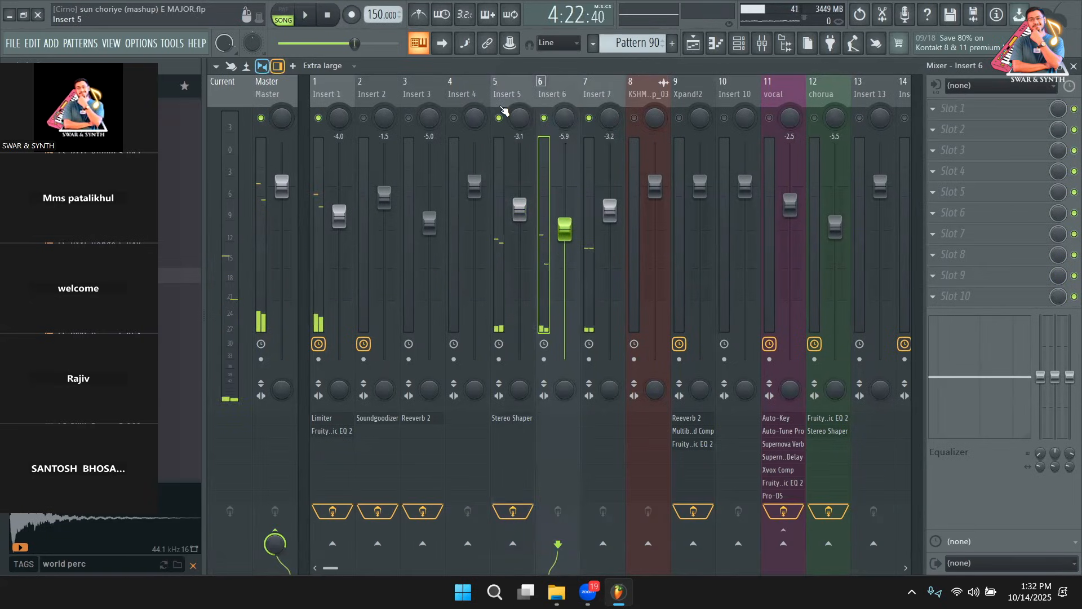
Play the section and lower the Insert 7 fader to -3.5 dB
{"action": "key", "text": "space"}
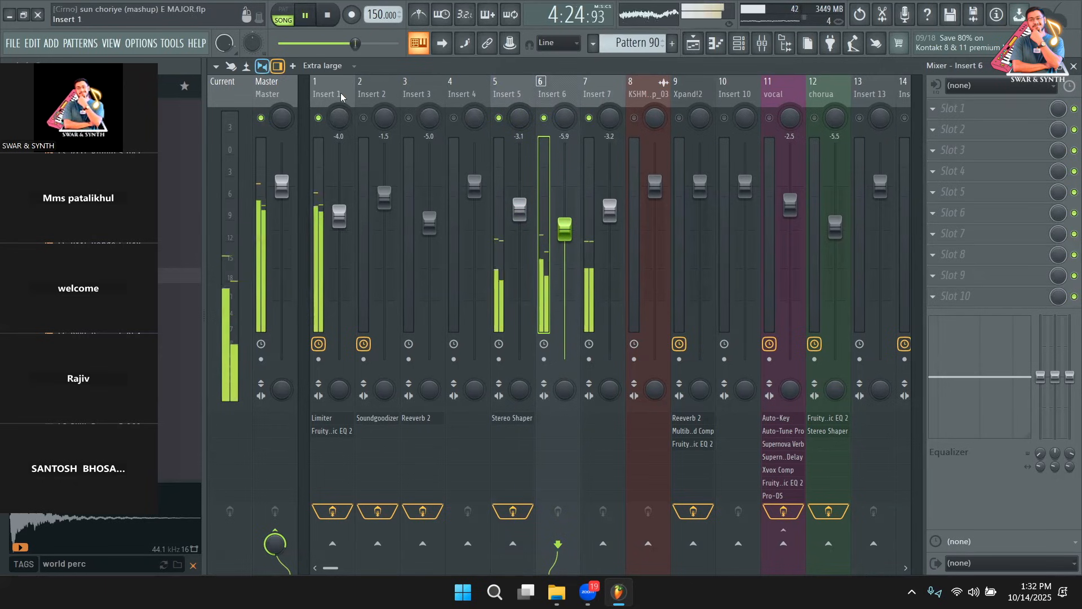
{"action": "left_click", "coordinate": [615, 95]}
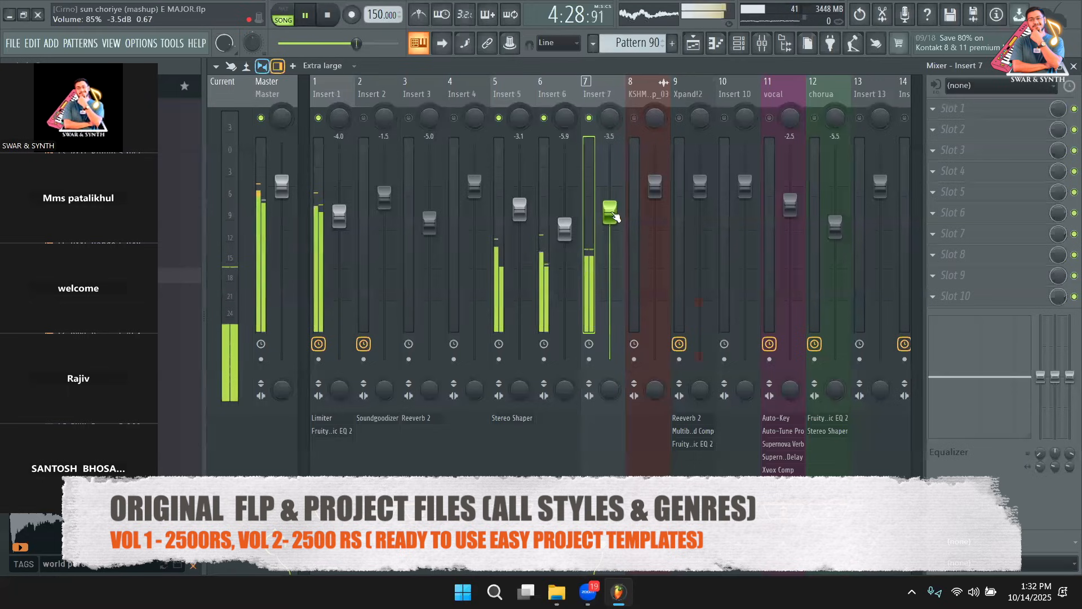
Try boosting the middle band of Insert 5's built-in mixer EQ by about 2 dB
{"action": "left_click", "coordinate": [517, 93]}
{"action": "left_click_drag", "start_coordinate": [1063, 386], "coordinate": [1064, 330]}
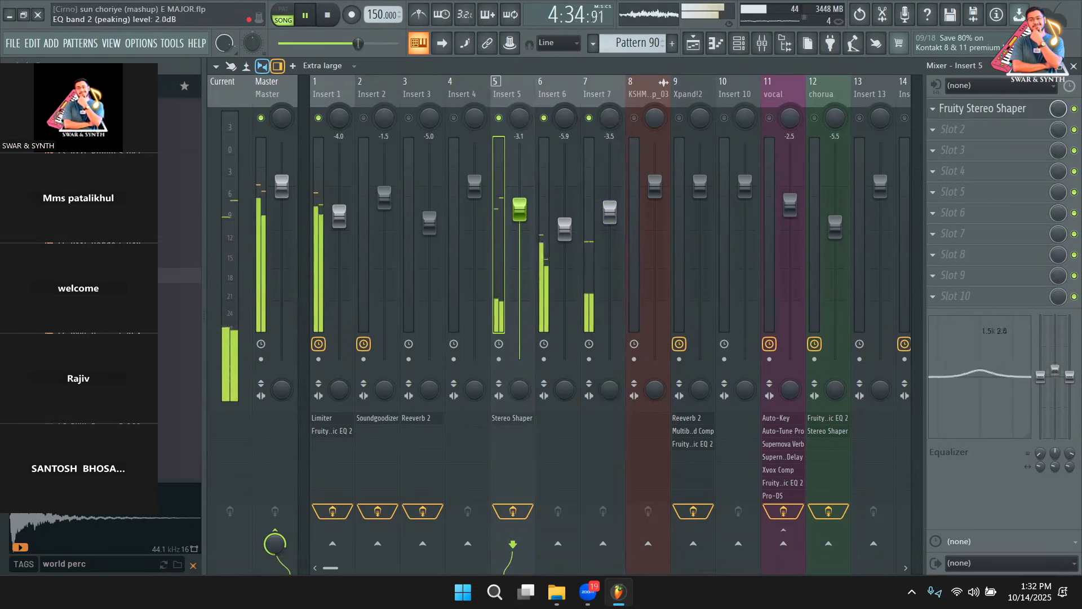
{"action": "left_click", "coordinate": [558, 92]}
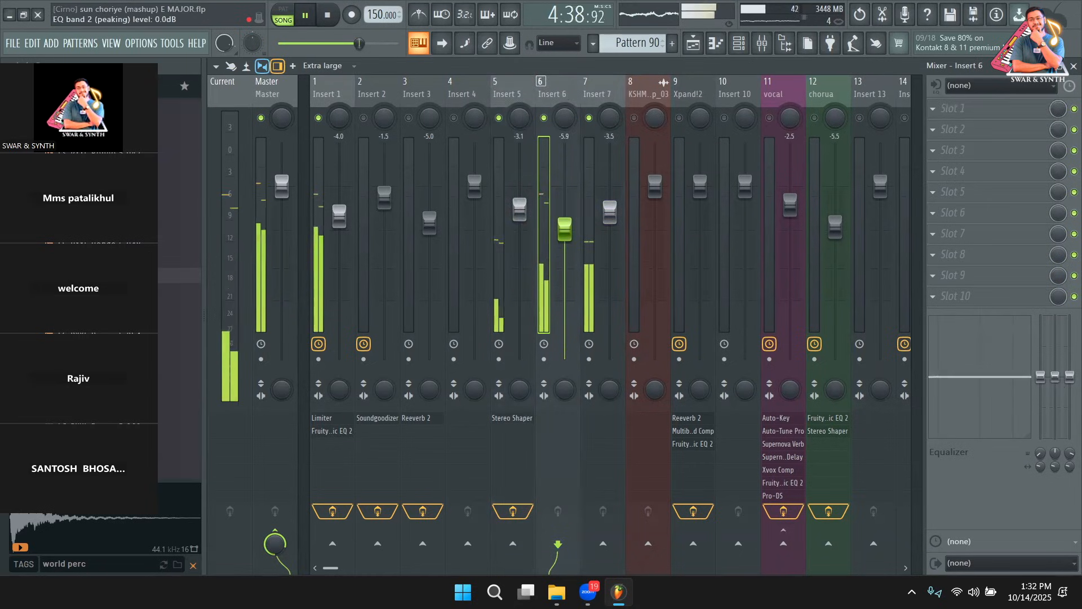
Load Fruity Parametric EQ 2 in slot 3 of Insert 1 and lower its band 1 low shelf to about -6.6 dB at 68 Hz
{"action": "left_click", "coordinate": [335, 97]}
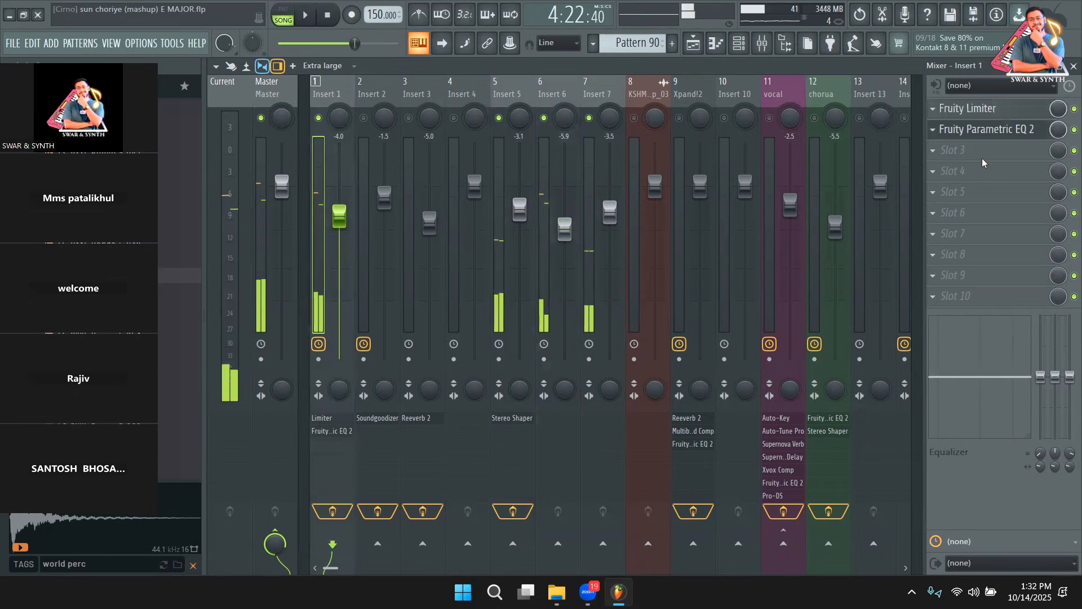
{"action": "left_click", "coordinate": [958, 150]}
{"action": "left_click", "coordinate": [656, 488]}
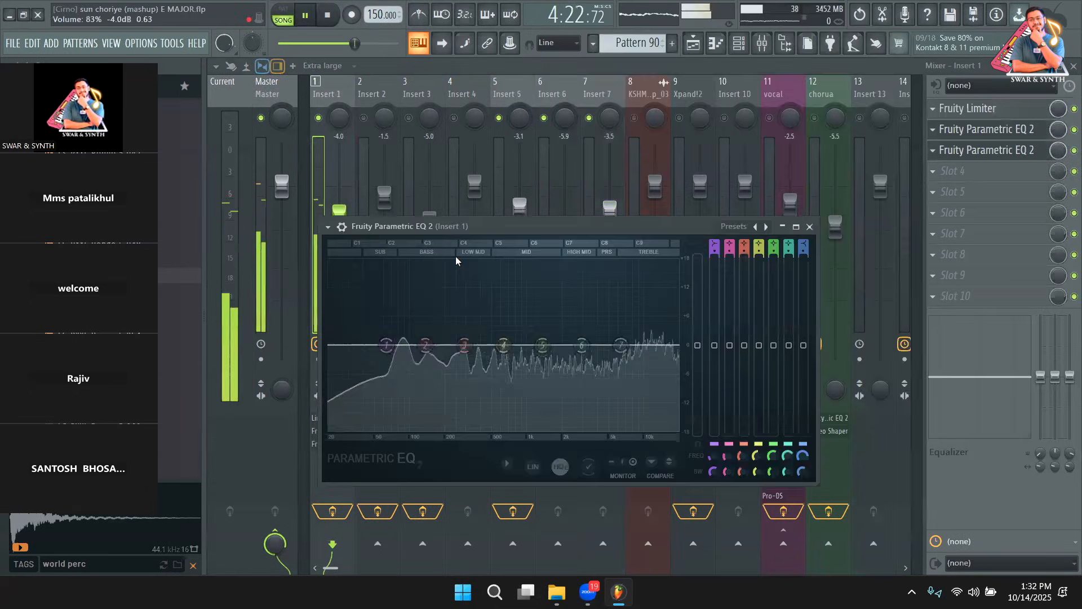
{"action": "left_click_drag", "start_coordinate": [386, 350], "coordinate": [389, 374]}
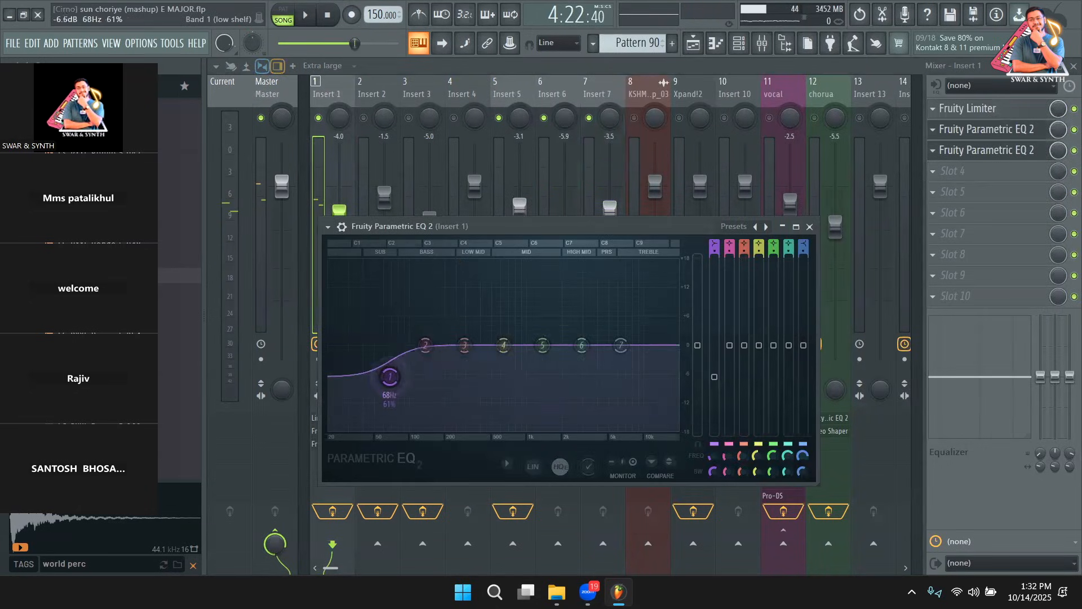
Load Fruity Parametric EQ 2 in slot 2 of Insert 5 and lower its band 1 low shelf to about -6.9 dB at 70 Hz
{"action": "left_click", "coordinate": [507, 92]}
{"action": "key", "text": "space"}
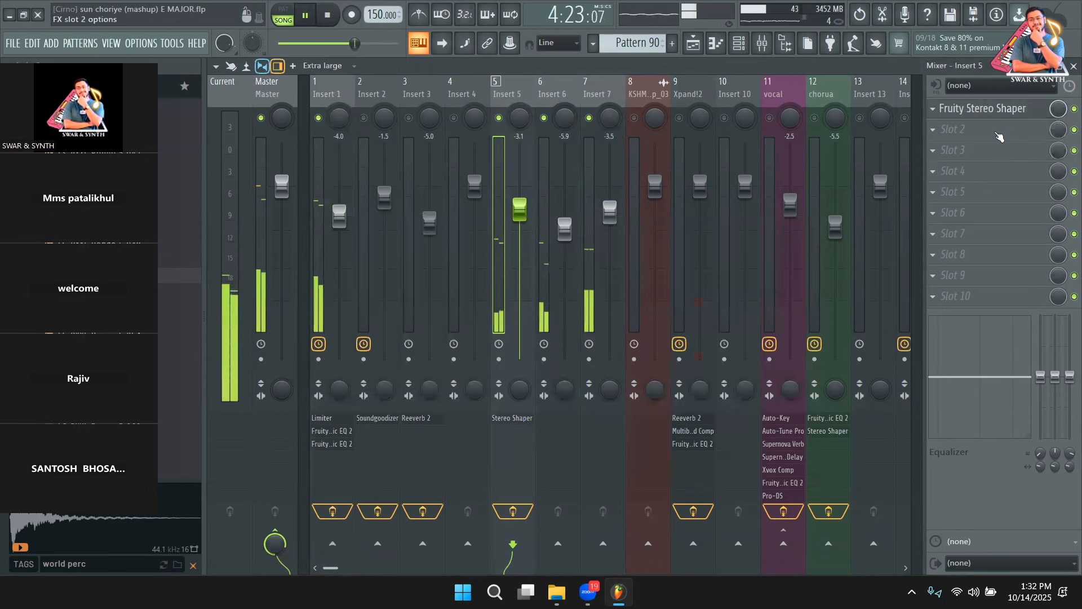
{"action": "left_click", "coordinate": [958, 129]}
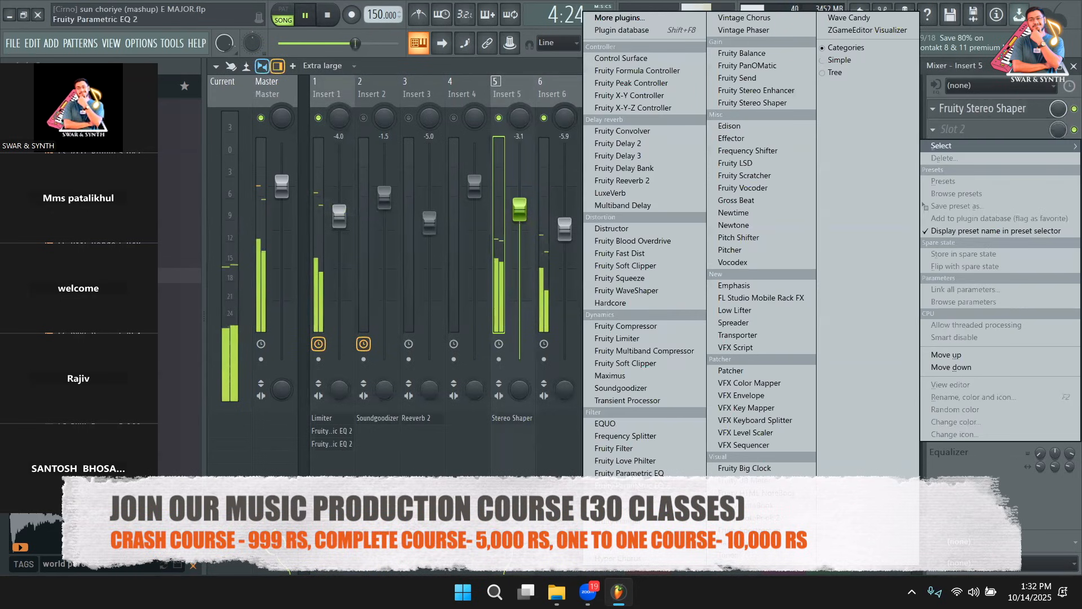
{"action": "left_click", "coordinate": [628, 485]}
{"action": "key", "text": "space"}
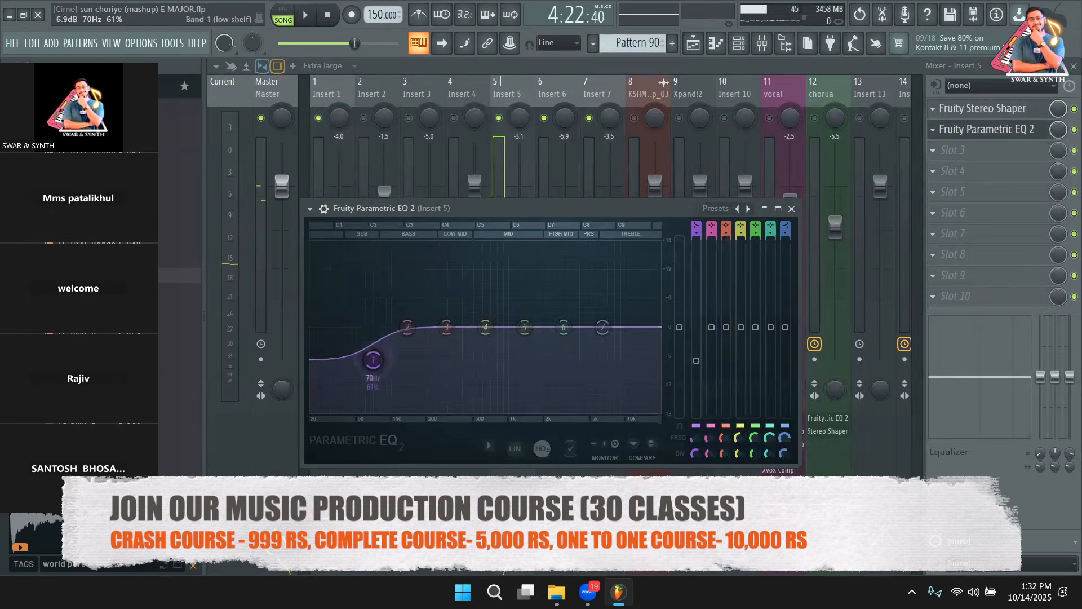
Load Fruity Parametric EQ 2 in slot 1 of Insert 6 and cut the lows with the band 1 low shelf
{"action": "left_click", "coordinate": [562, 89]}
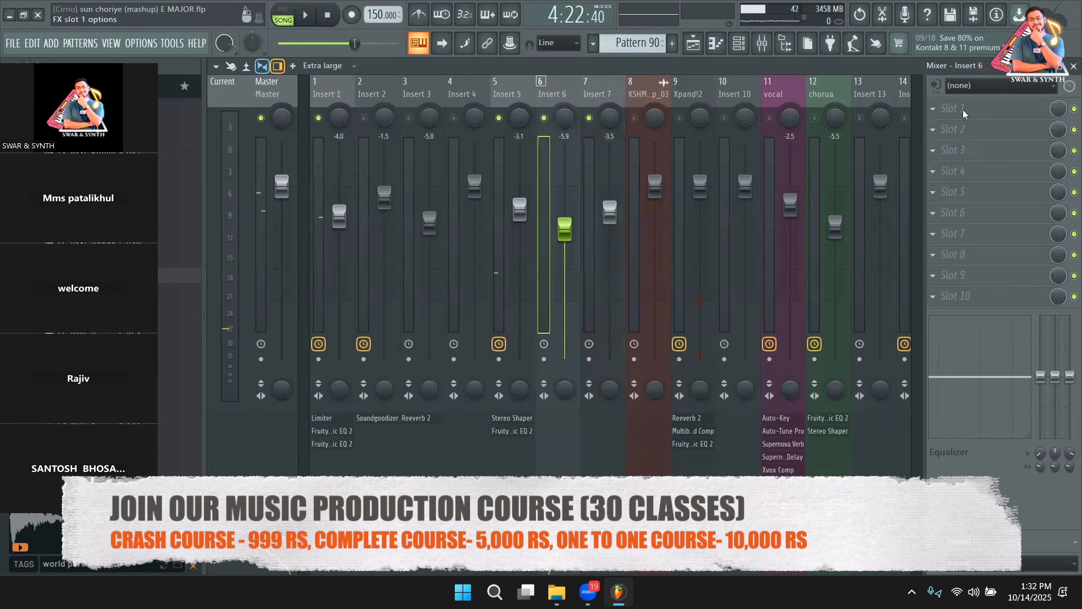
{"action": "left_click", "coordinate": [964, 114]}
{"action": "left_click", "coordinate": [628, 485]}
{"action": "key", "text": "space"}
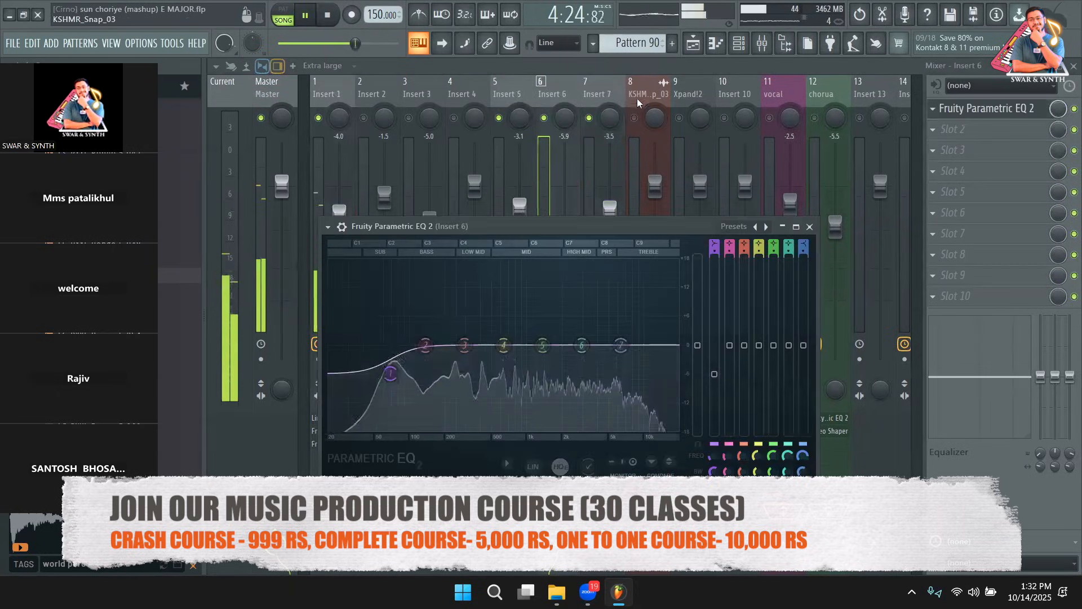
Load Fruity Parametric EQ 2 in slot 1 of Insert 7, lower its band 1 low shelf, and audition the result
{"action": "left_click", "coordinate": [598, 91]}
{"action": "left_click", "coordinate": [971, 116]}
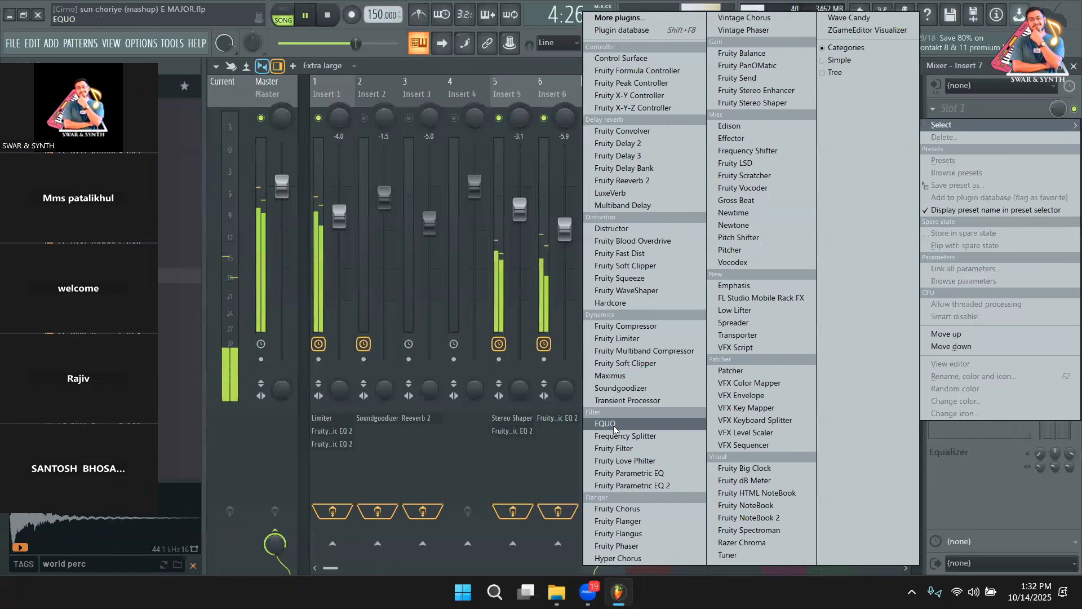
{"action": "left_click", "coordinate": [627, 482]}
{"action": "key", "text": "space"}
{"action": "left_click_drag", "start_coordinate": [278, 236], "coordinate": [287, 280]}
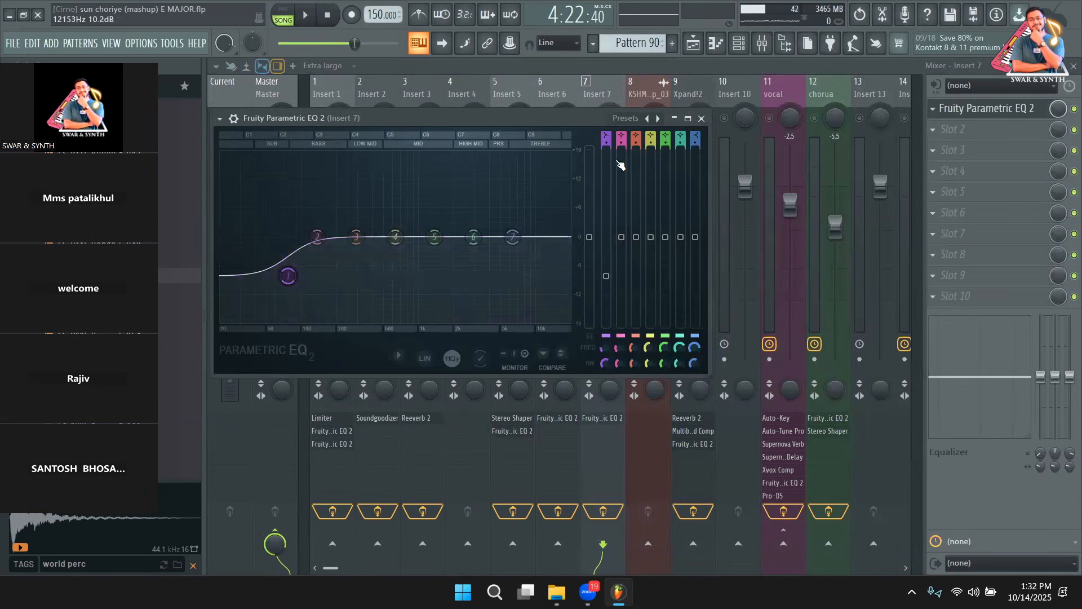
{"action": "left_click", "coordinate": [702, 119]}
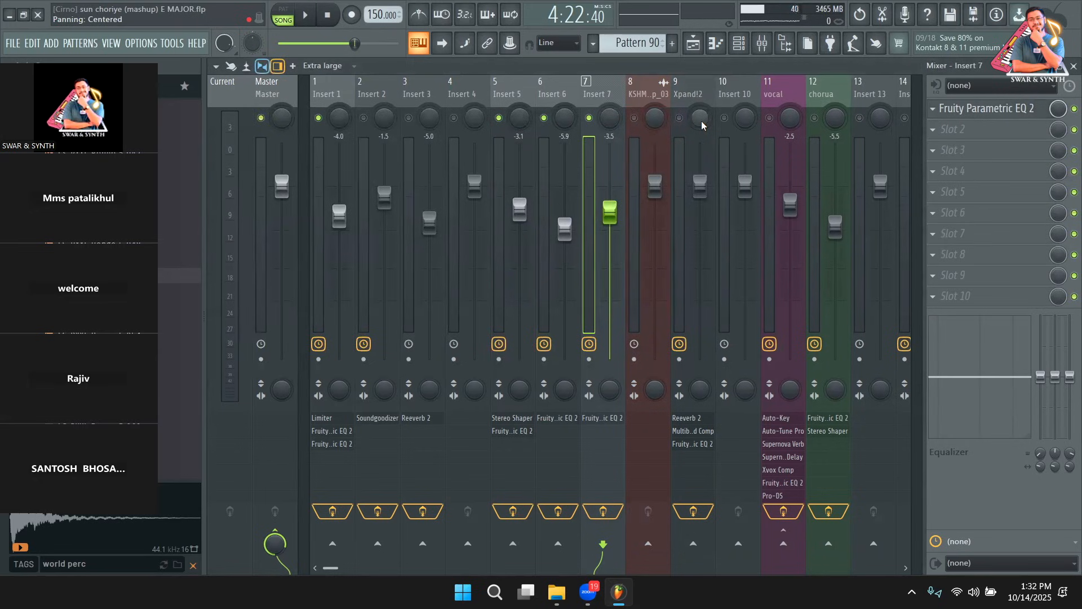
{"action": "key", "text": "space"}
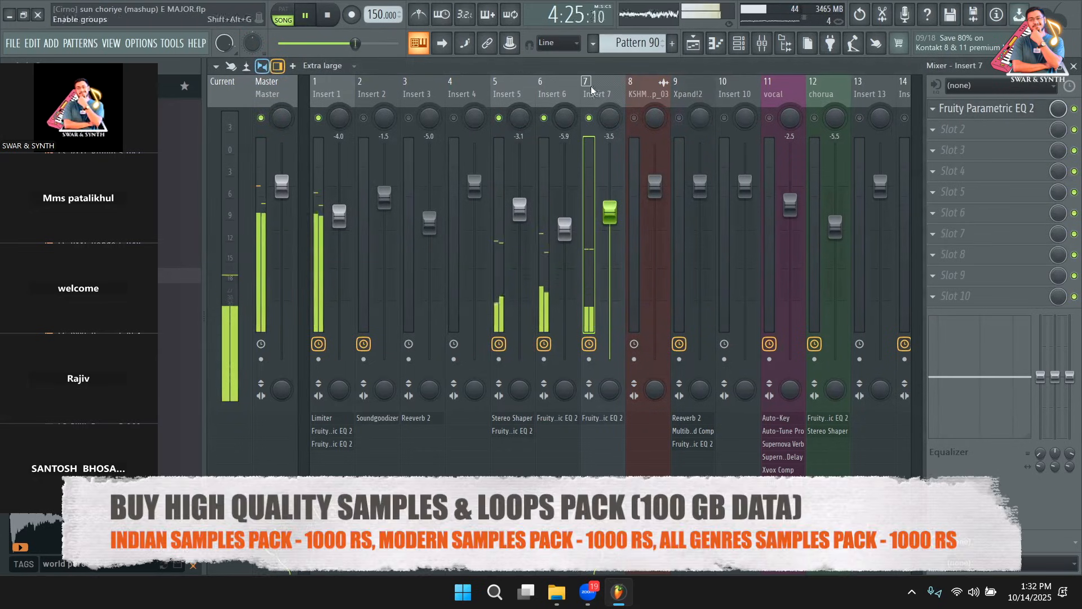
{"action": "key", "text": "space"}
Unmute playlist tracks 12 and 13, and bring all muted mixer inserts back into playback
{"action": "left_click", "coordinate": [693, 43]}
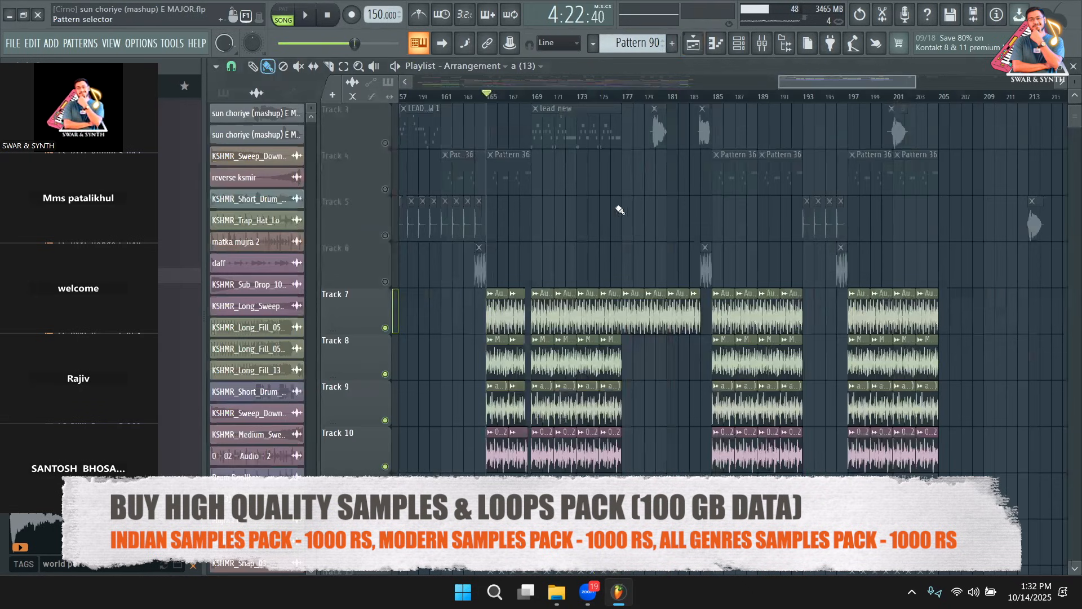
{"action": "scroll", "coordinate": [620, 210], "scroll_direction": "down", "scroll_amount": 1}
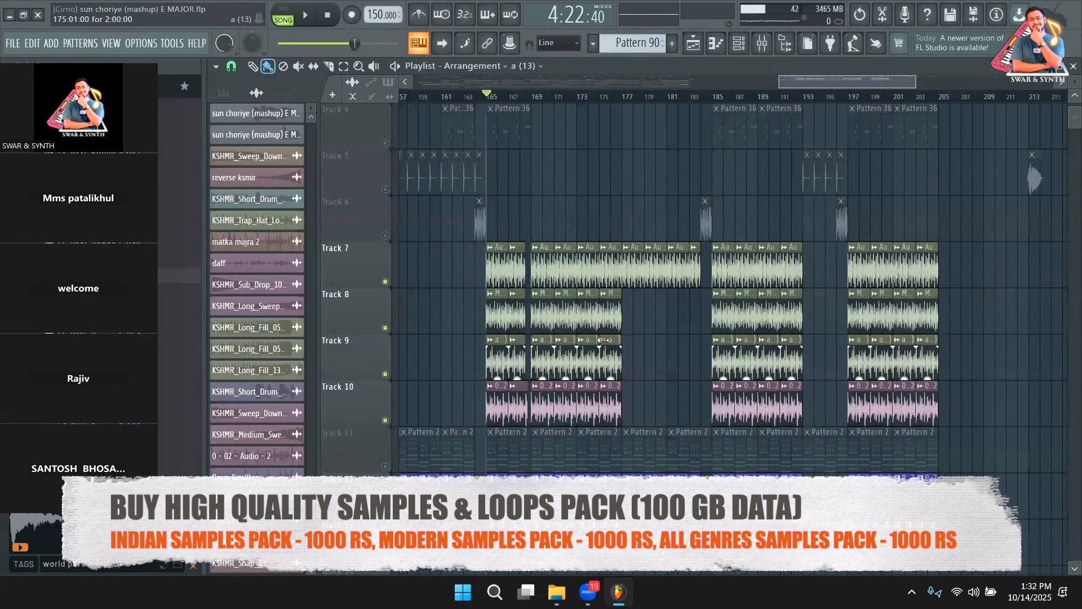
{"action": "key", "text": "space"}
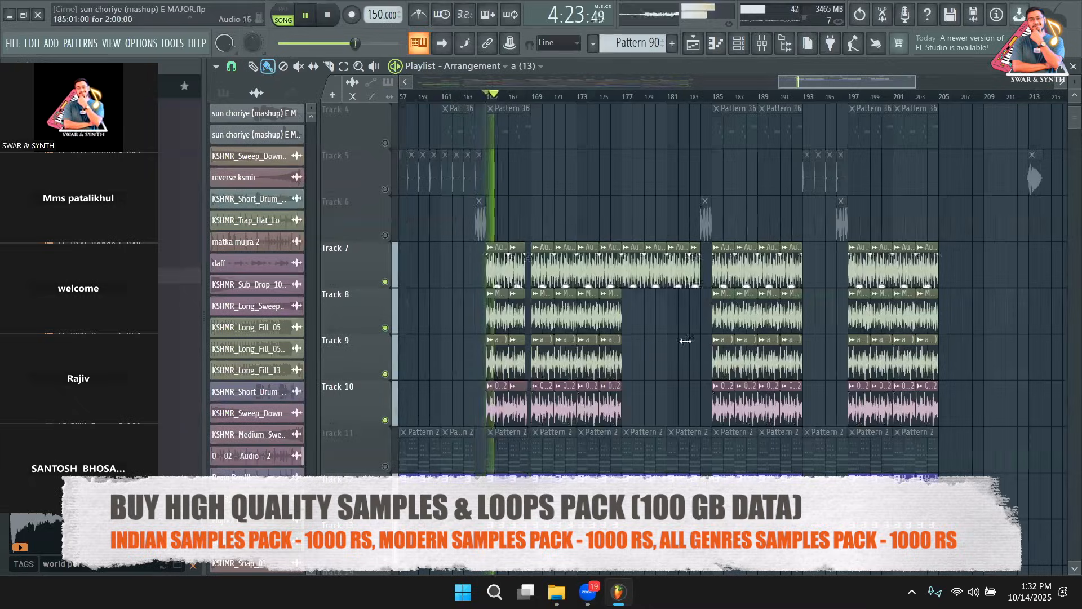
{"action": "scroll", "coordinate": [599, 400], "scroll_direction": "down", "scroll_amount": 6}
{"action": "key", "text": "F9"}
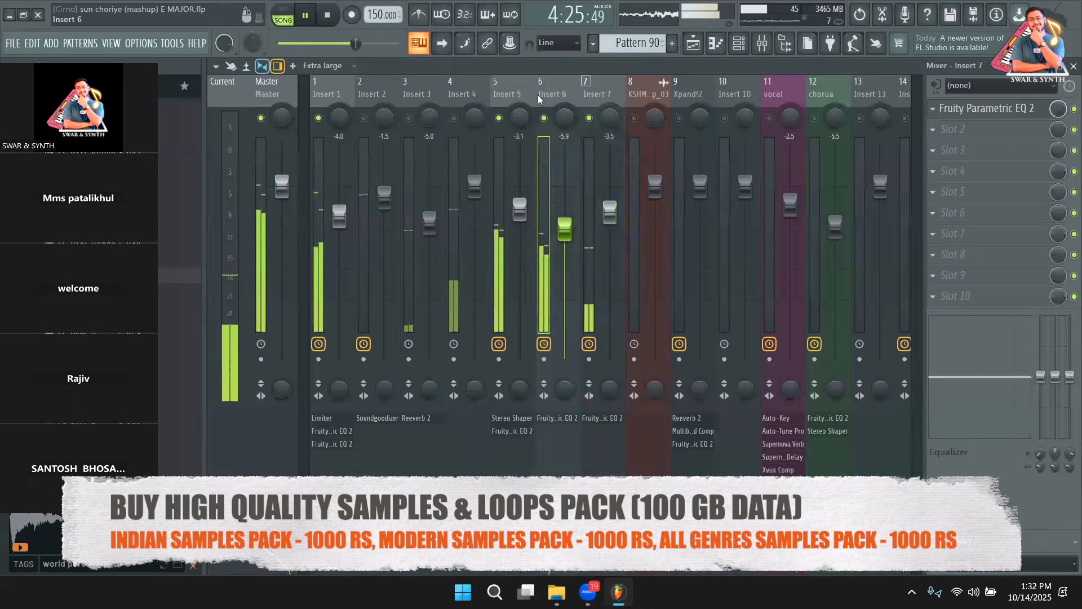
{"action": "right_click", "coordinate": [319, 117]}
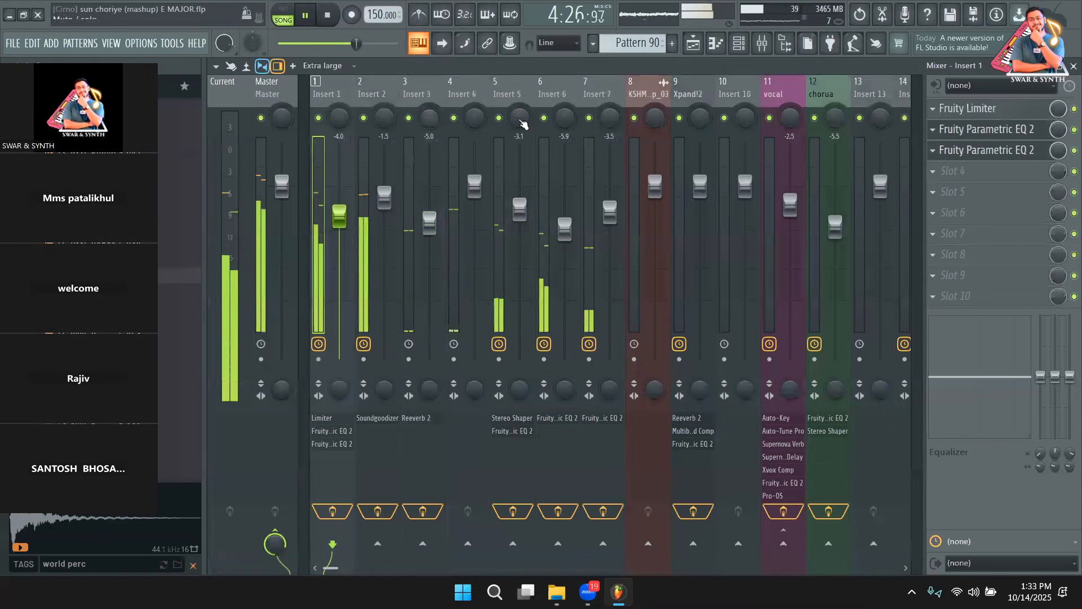
Lower the Insert 2 fader to -3.5 dB while the section plays
{"action": "left_click", "coordinate": [385, 176]}
{"action": "left_click_drag", "start_coordinate": [385, 176], "coordinate": [386, 184]}
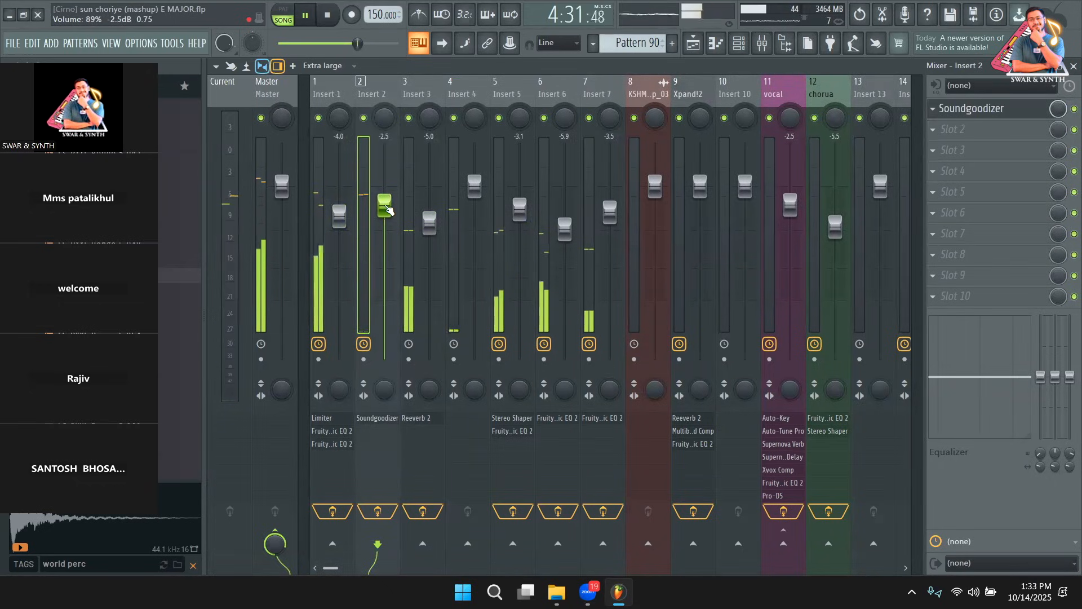
{"action": "left_click_drag", "start_coordinate": [384, 206], "coordinate": [384, 212]}
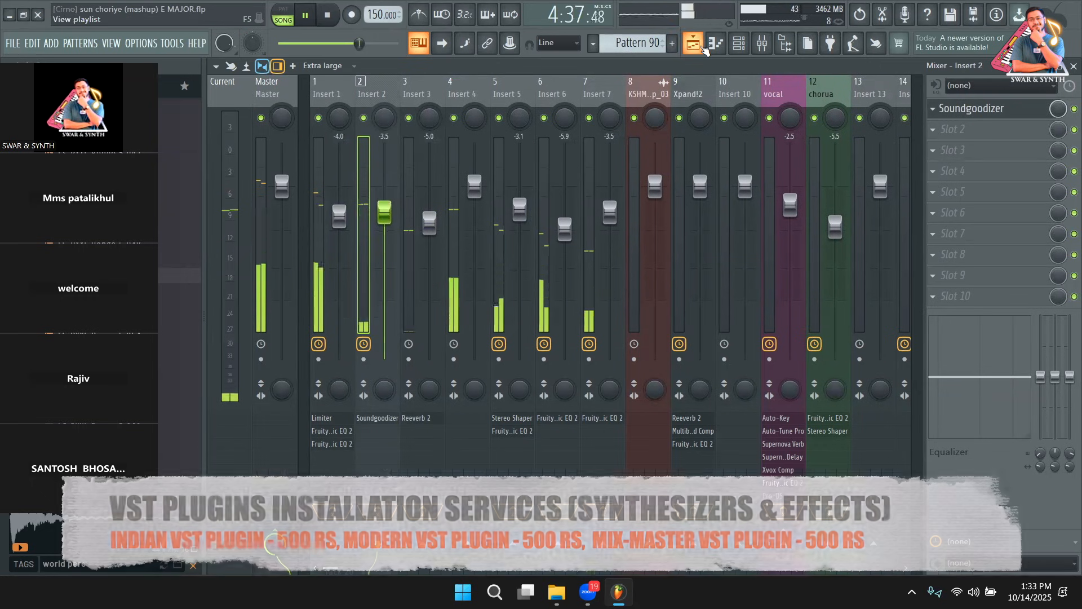
Unmute playlist track 11, switch to the Draw tool, and replay the section
{"action": "left_click", "coordinate": [703, 47]}
{"action": "key", "text": "space"}
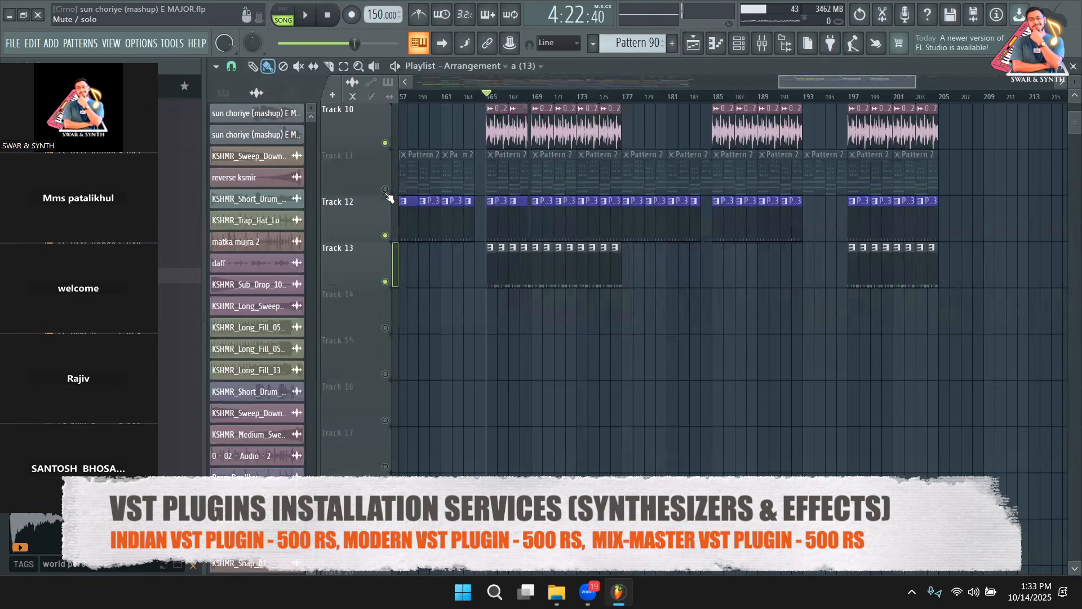
{"action": "key", "text": "space"}
{"action": "scroll", "coordinate": [500, 302], "scroll_direction": "up", "scroll_amount": 6}
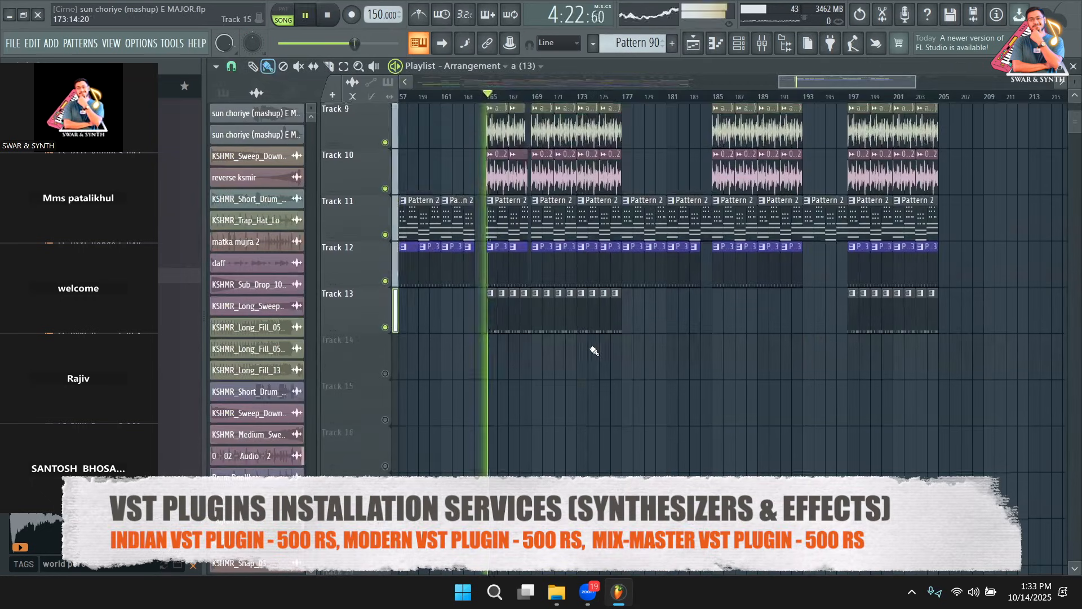
{"action": "key", "text": "p"}
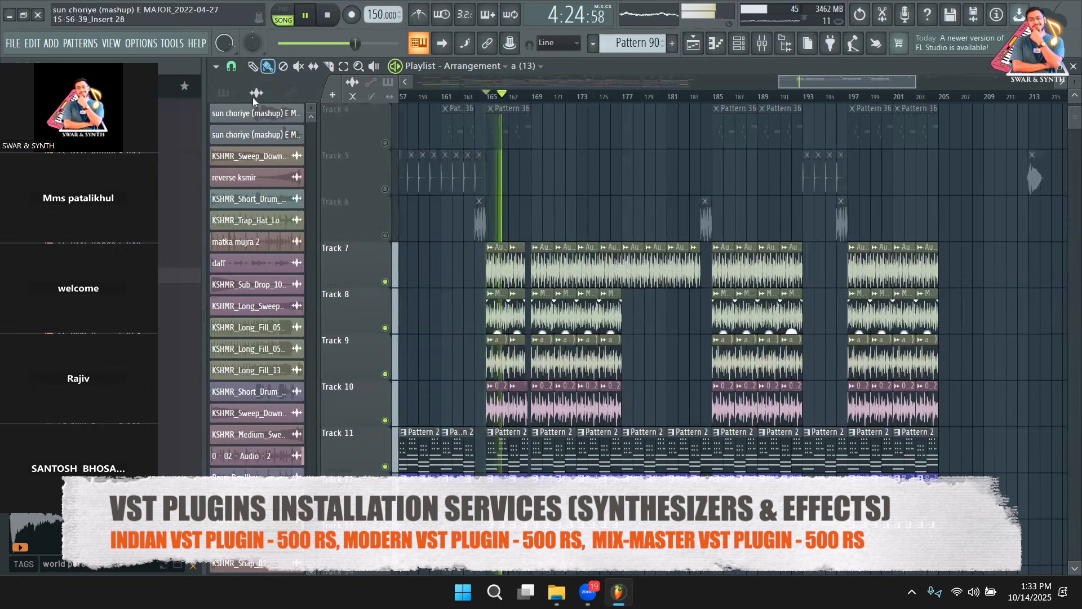
{"action": "scroll", "coordinate": [628, 228], "scroll_direction": "up", "scroll_amount": 3}
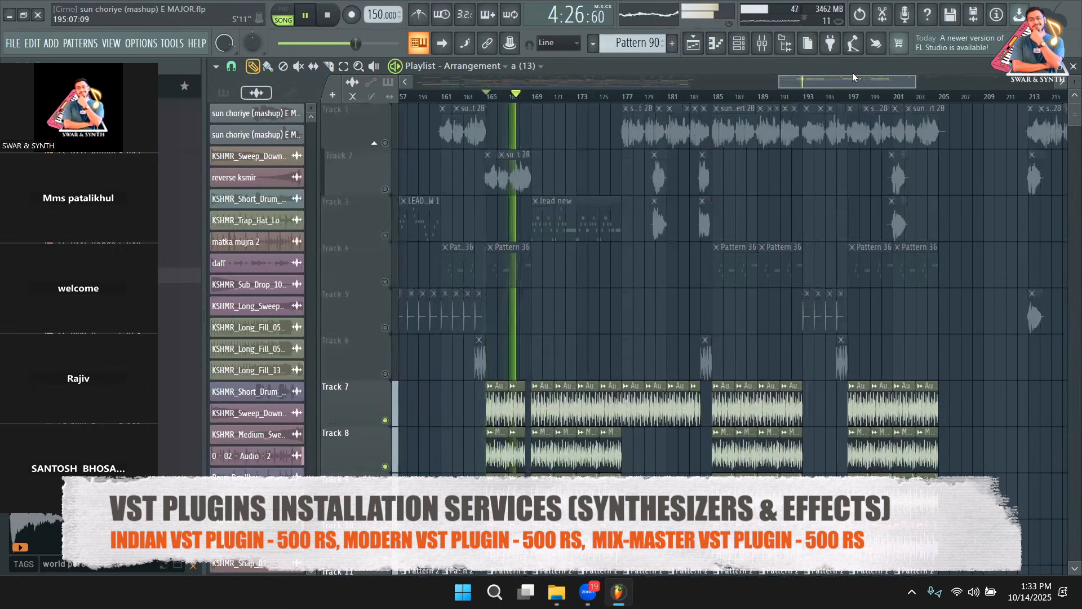
{"action": "left_click_drag", "start_coordinate": [831, 77], "coordinate": [691, 80]}
{"action": "scroll", "coordinate": [744, 81], "scroll_direction": "down", "scroll_amount": 6}
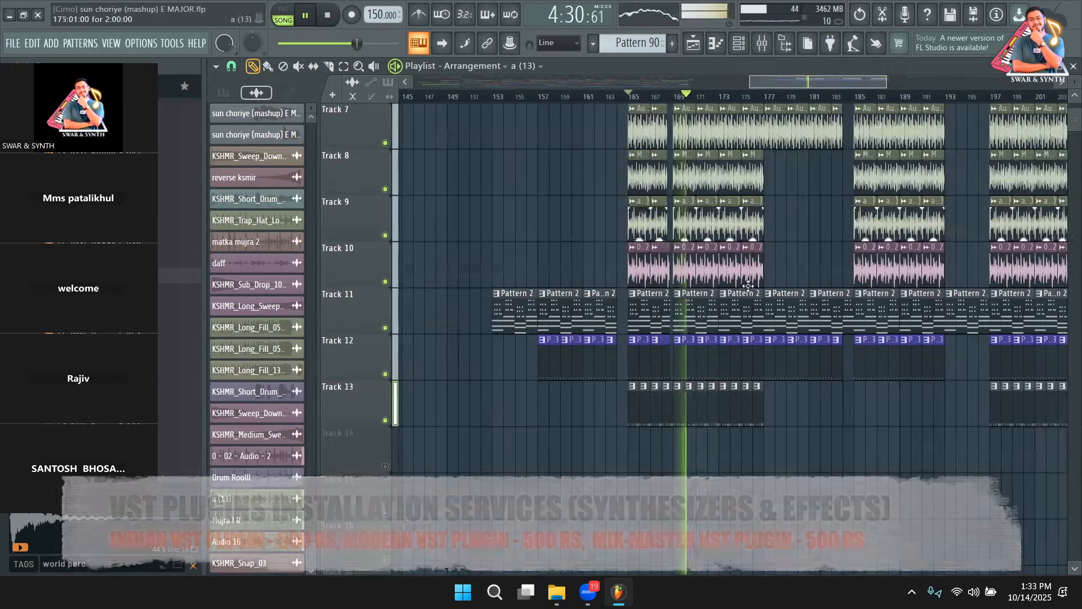
Open the track 13 clip and examine the pattern's channels in the channel rack filtered to Unsorted
{"action": "double_click", "coordinate": [702, 409]}
{"action": "key", "text": "space"}
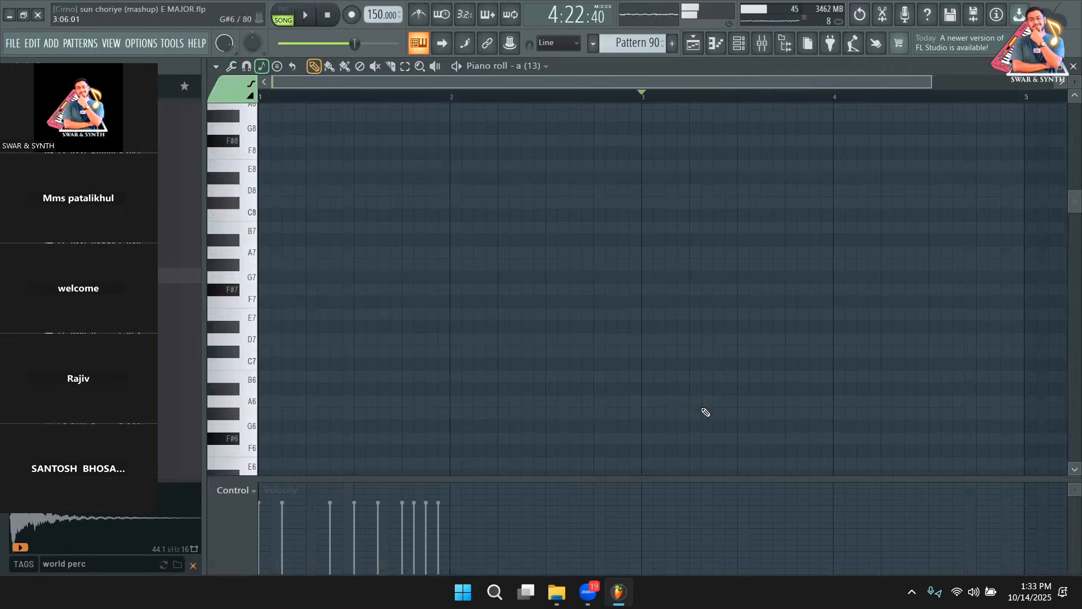
{"action": "left_click", "coordinate": [738, 45]}
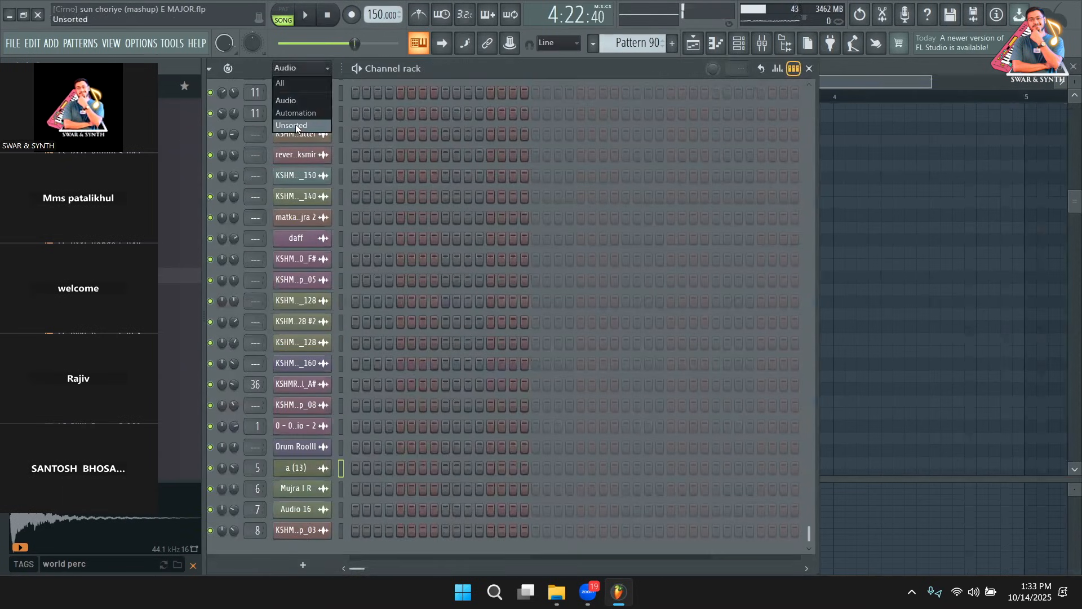
{"action": "left_click", "coordinate": [295, 125]}
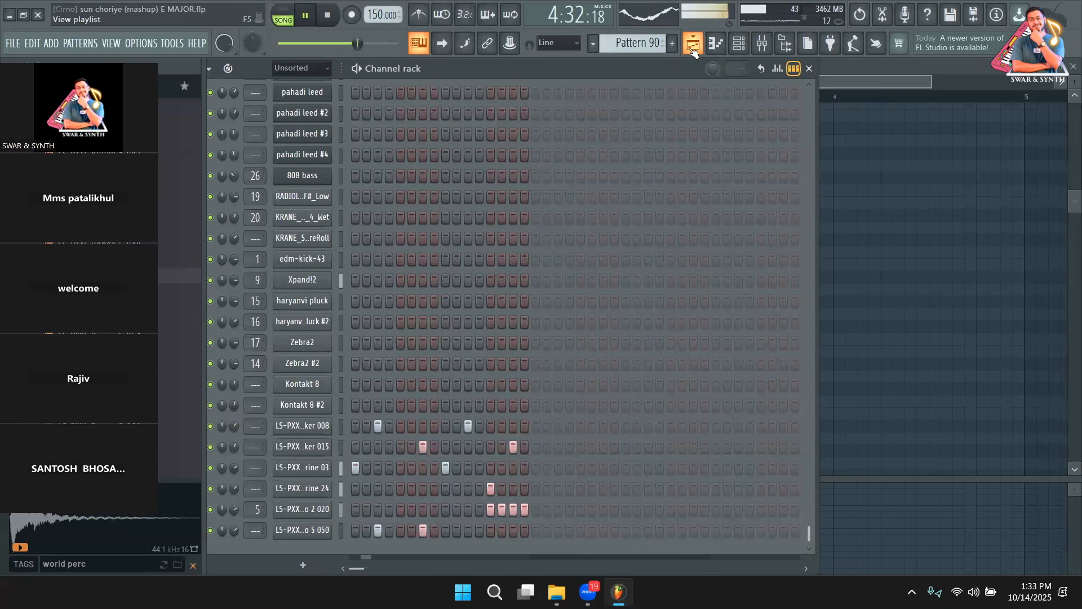
{"action": "left_click", "coordinate": [693, 49]}
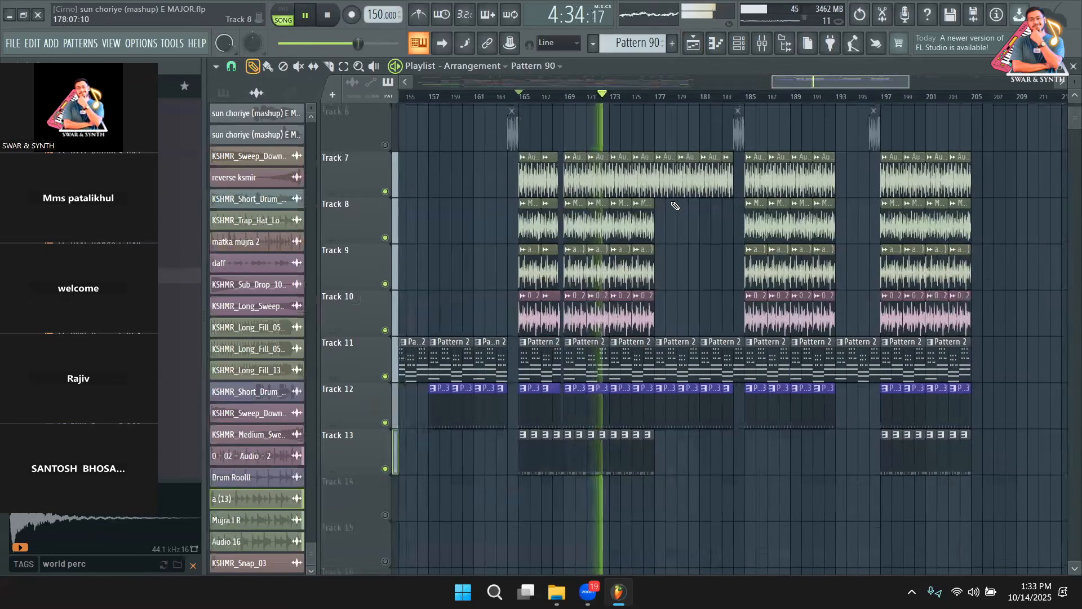
Unmute playlist track 3 and play the arrangement from bar 169, where the new lead starts
{"action": "key", "text": "space"}
{"action": "scroll", "coordinate": [675, 206], "scroll_direction": "up", "scroll_amount": 5}
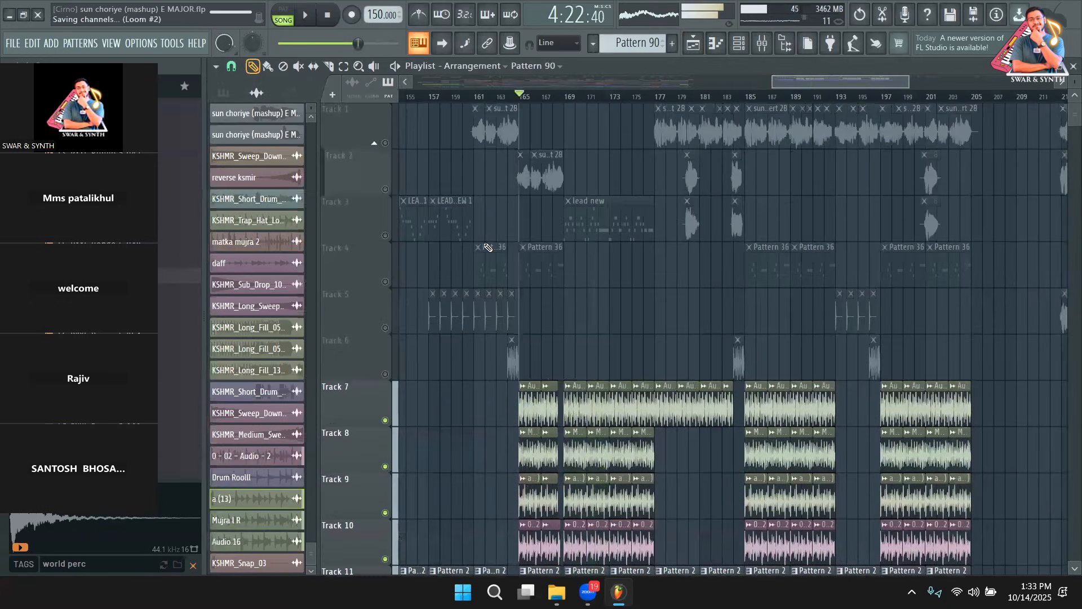
{"action": "left_click", "coordinate": [386, 235]}
{"action": "left_click", "coordinate": [566, 100]}
{"action": "key", "text": "space"}
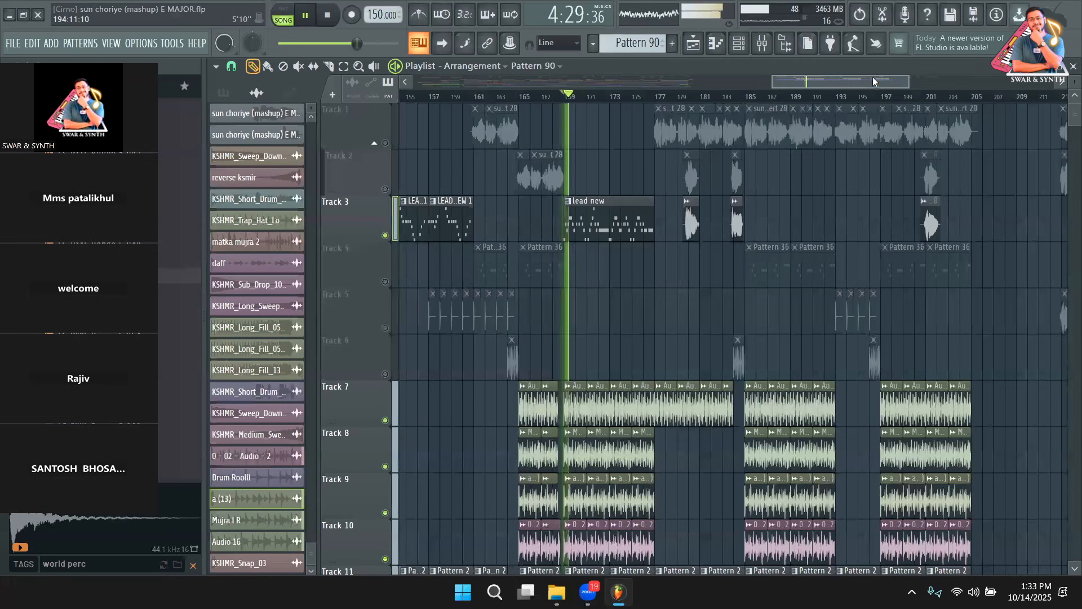
Unmute playlist track 4 and the remaining tracks 1, 2, 5 and 6 for full playback
{"action": "left_click", "coordinate": [385, 282]}
{"action": "left_click", "coordinate": [525, 97]}
{"action": "left_click_drag", "start_coordinate": [385, 142], "coordinate": [386, 373]}
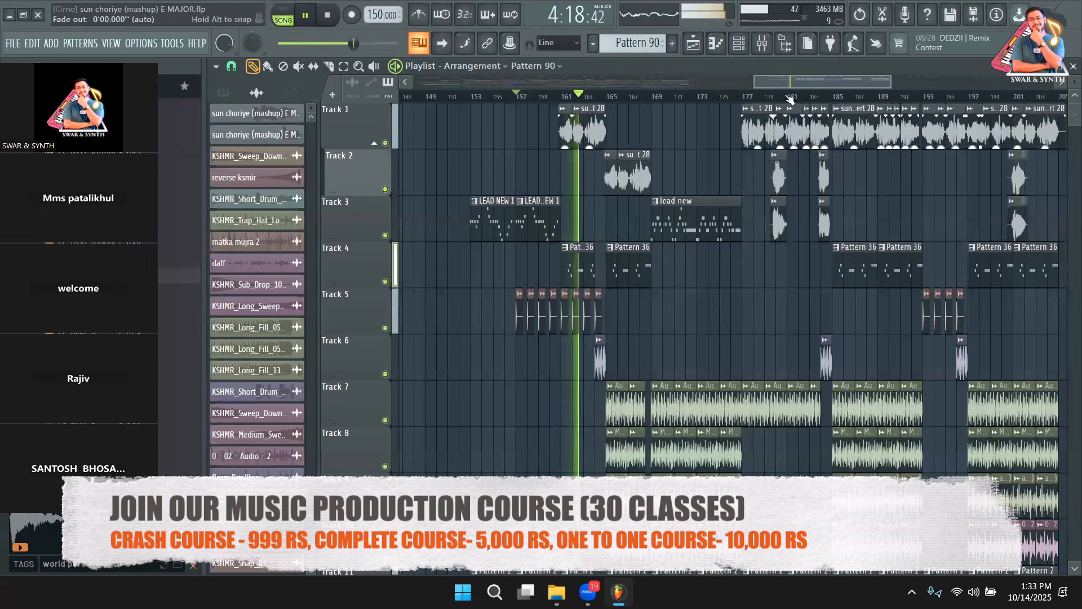
Select the vocal mixer track and set its Xvox Comp compression amount to 23%
{"action": "scroll", "coordinate": [706, 228], "scroll_direction": "down", "scroll_amount": 5}
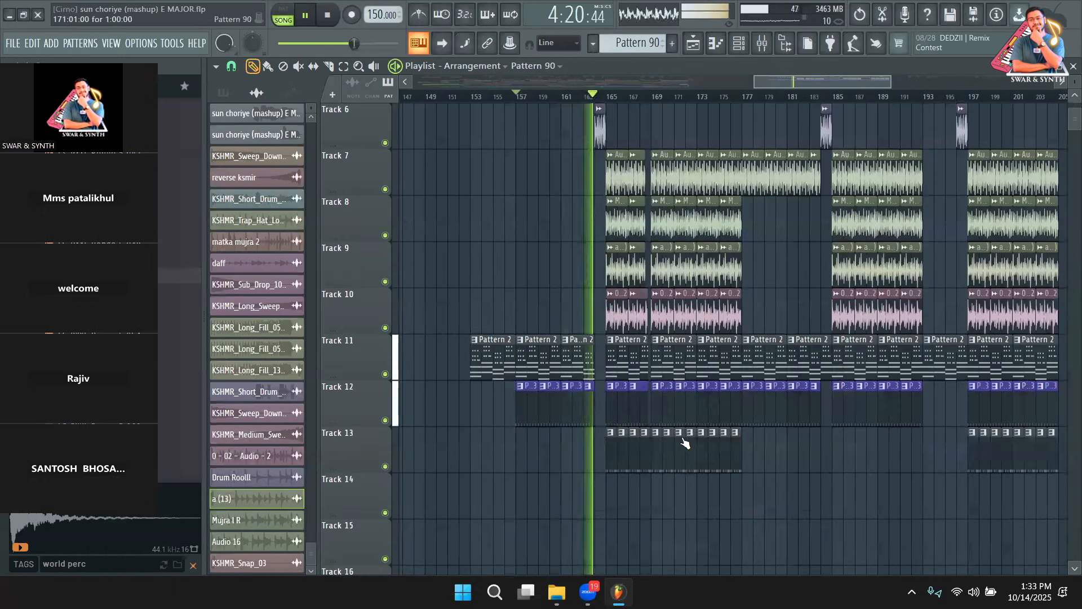
{"action": "scroll", "coordinate": [683, 442], "scroll_direction": "up", "scroll_amount": 5}
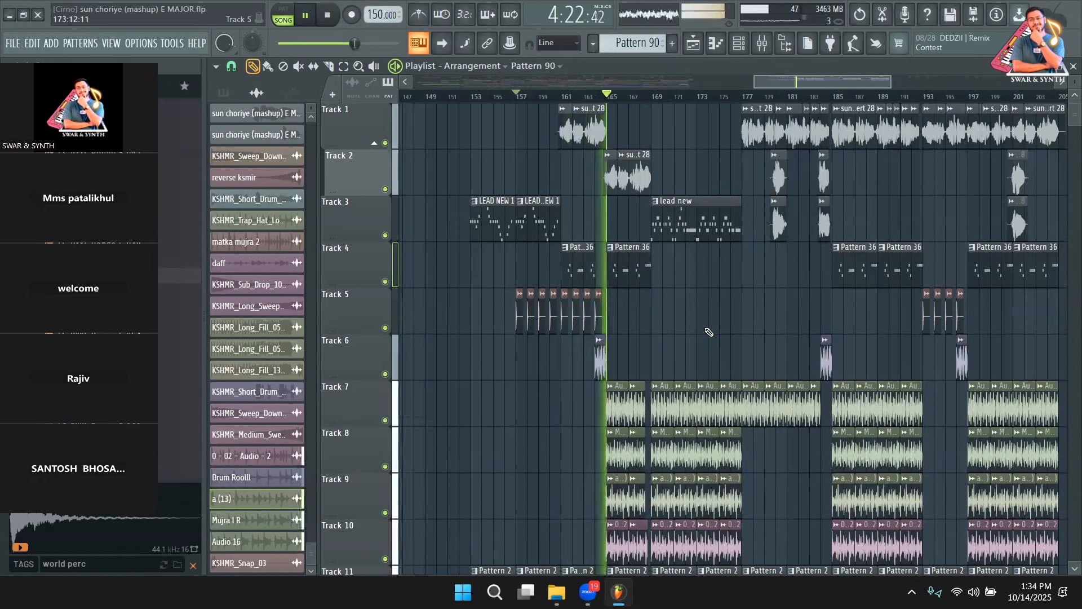
{"action": "left_click_drag", "start_coordinate": [811, 79], "coordinate": [823, 79]}
{"action": "left_click", "coordinate": [761, 44]}
{"action": "left_click", "coordinate": [791, 205]}
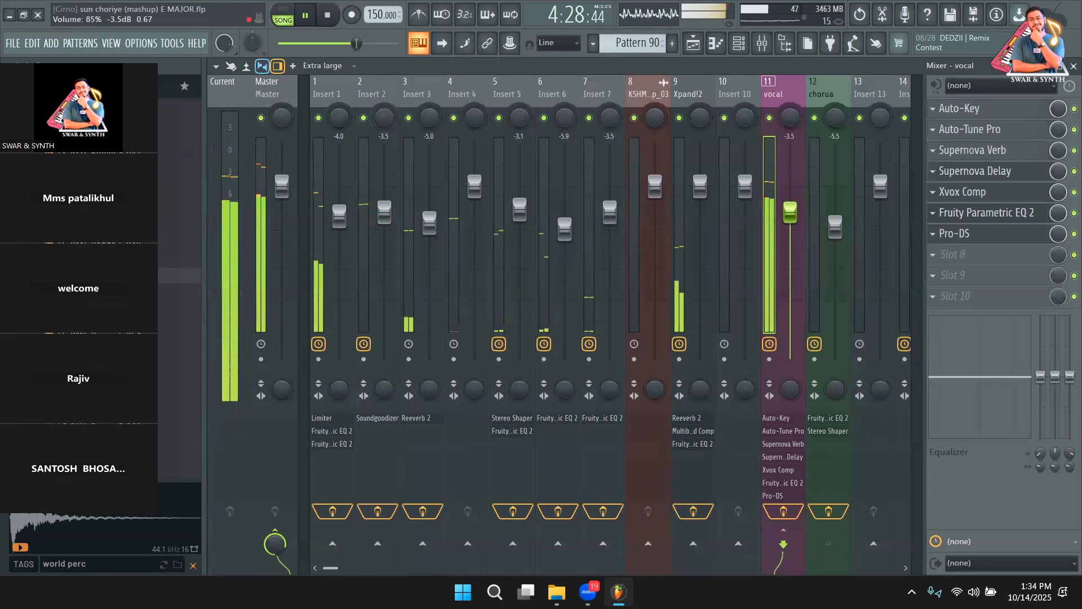
{"action": "left_click_drag", "start_coordinate": [796, 209], "coordinate": [797, 217]}
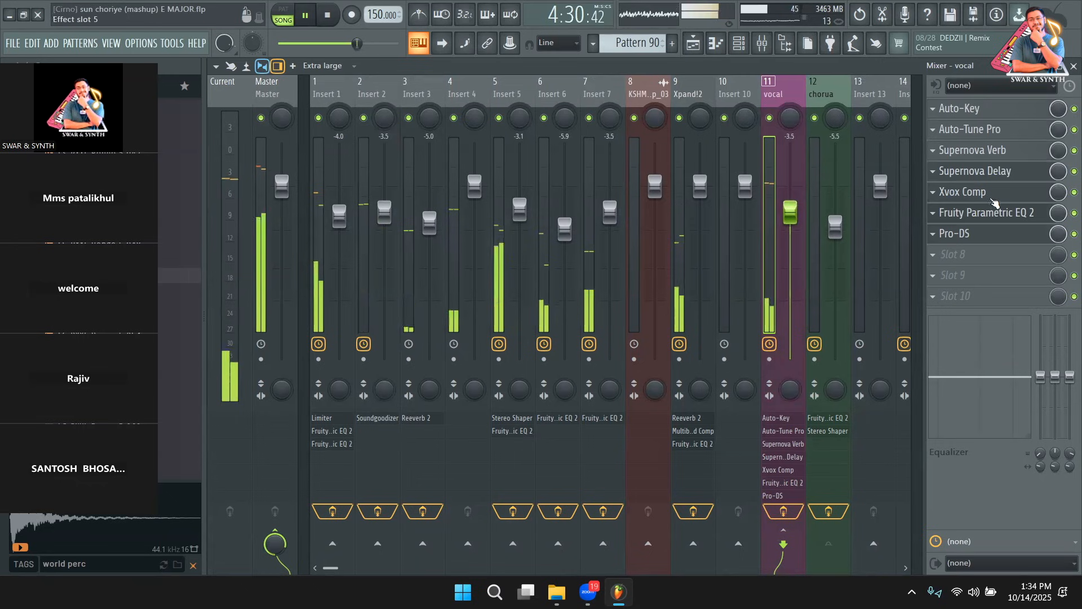
{"action": "left_click", "coordinate": [981, 191]}
{"action": "left_click_drag", "start_coordinate": [463, 416], "coordinate": [457, 395]}
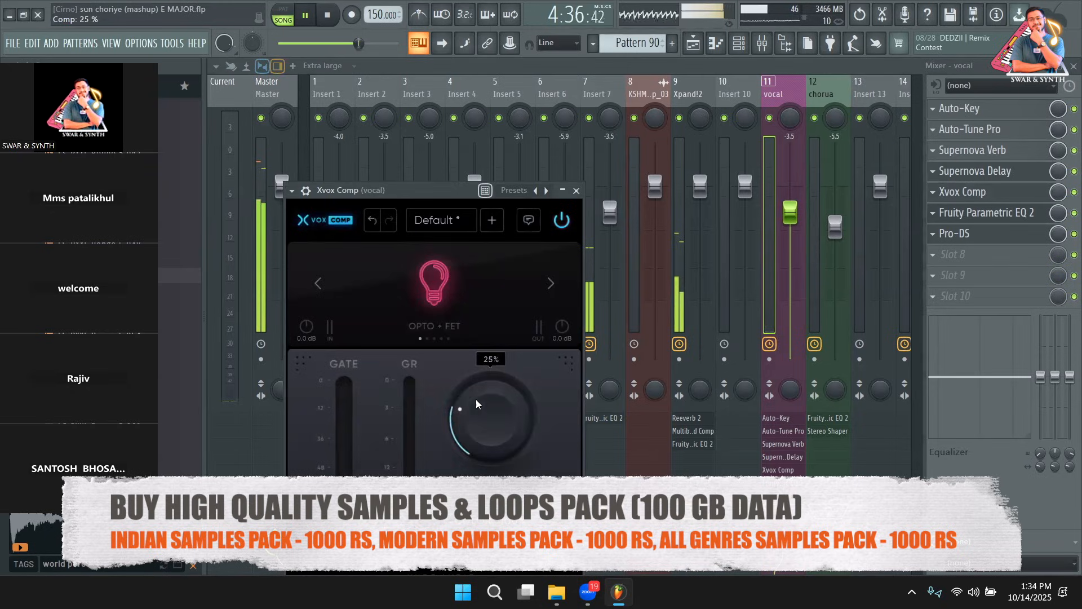
{"action": "left_click_drag", "start_coordinate": [491, 432], "coordinate": [495, 438]}
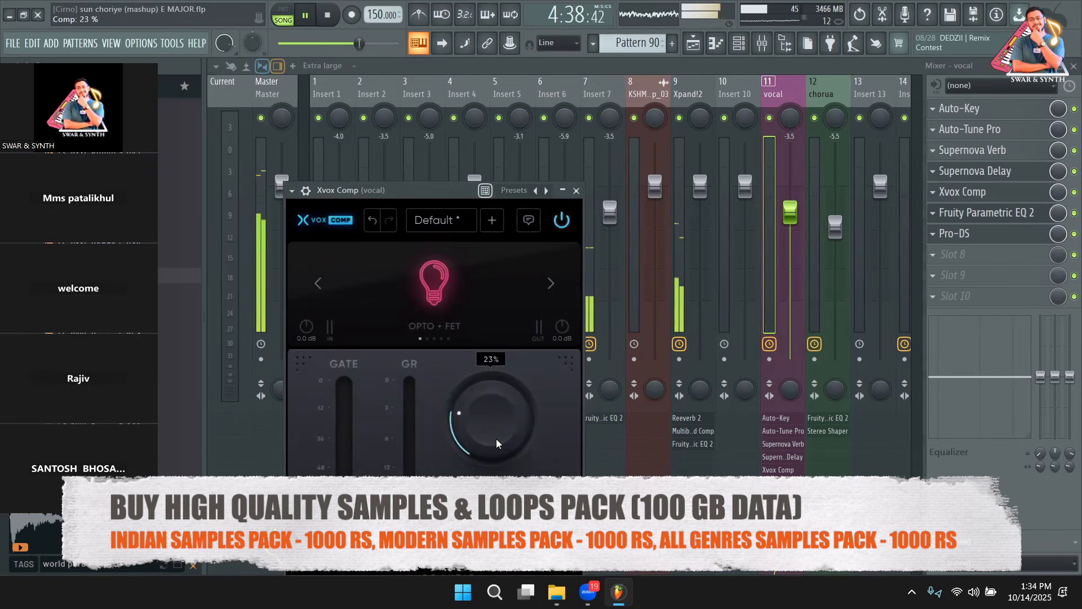
{"action": "left_click", "coordinate": [577, 191]}
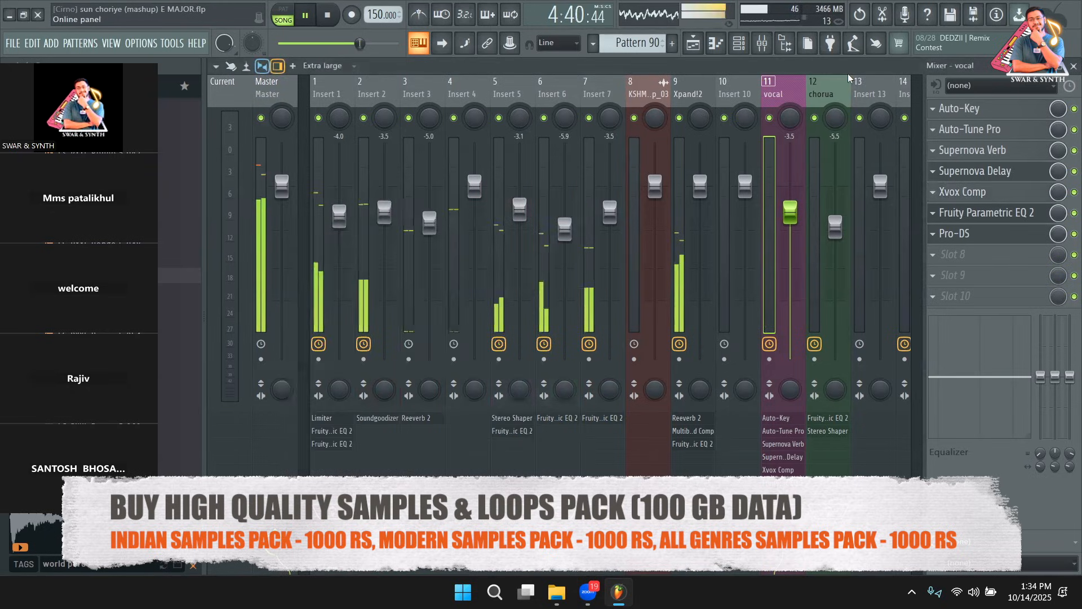
Check the levels of the remaining mixer inserts, then return to the playlist and stop playback
{"action": "scroll", "coordinate": [884, 105], "scroll_direction": "down", "scroll_amount": 5}
{"action": "left_click", "coordinate": [620, 96]}
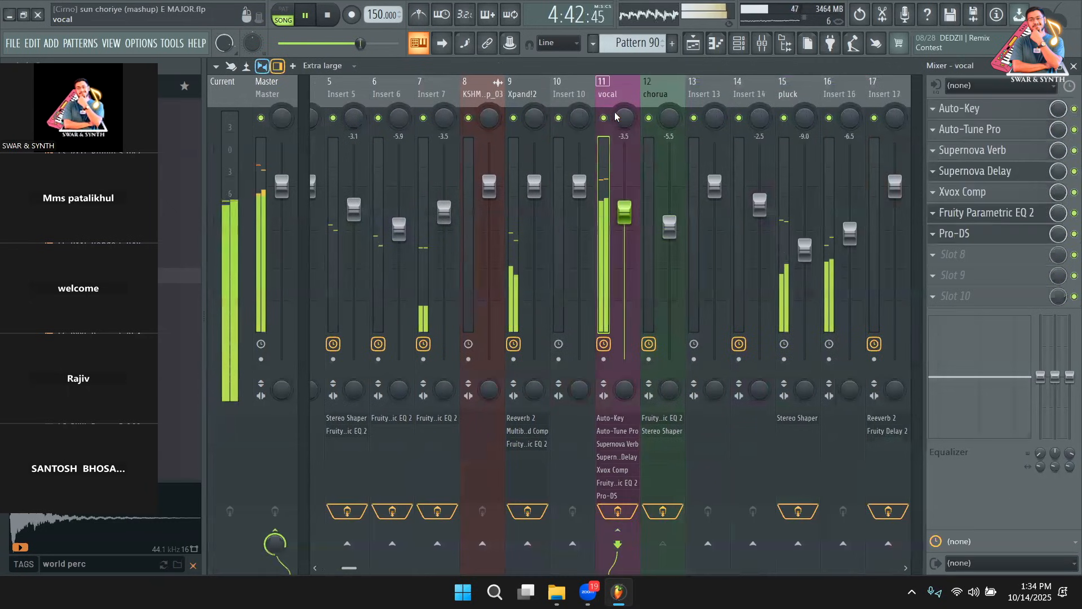
{"action": "left_click", "coordinate": [693, 43]}
{"action": "key", "text": "space"}
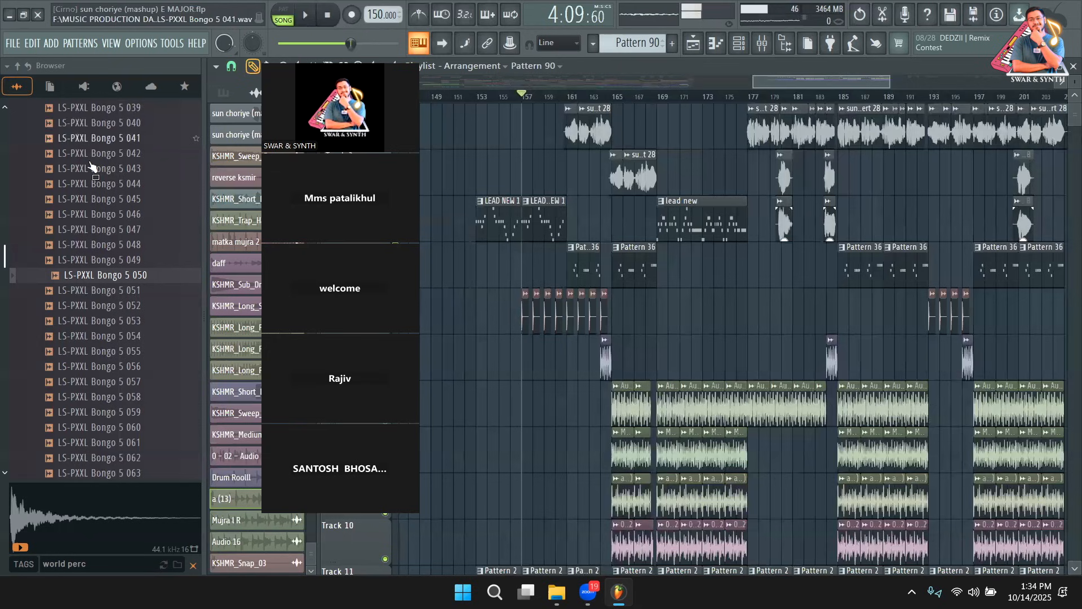
Clear the browser search and search the sample library for "kshmr 3"
{"action": "left_click", "coordinate": [194, 565]}
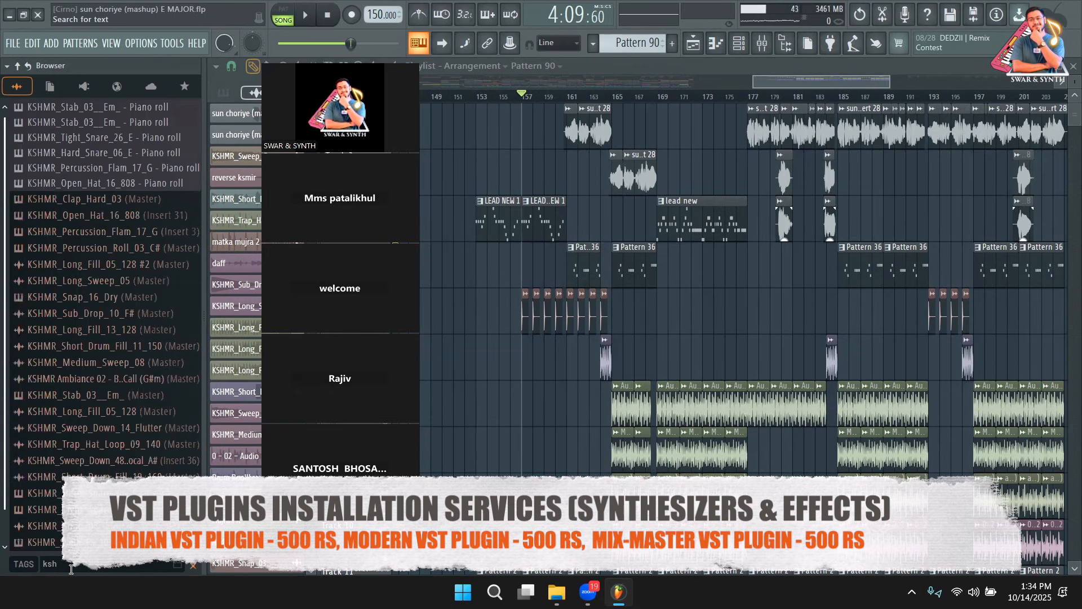
{"action": "key", "text": "BackSpace"}
{"action": "type", "text": "m"}
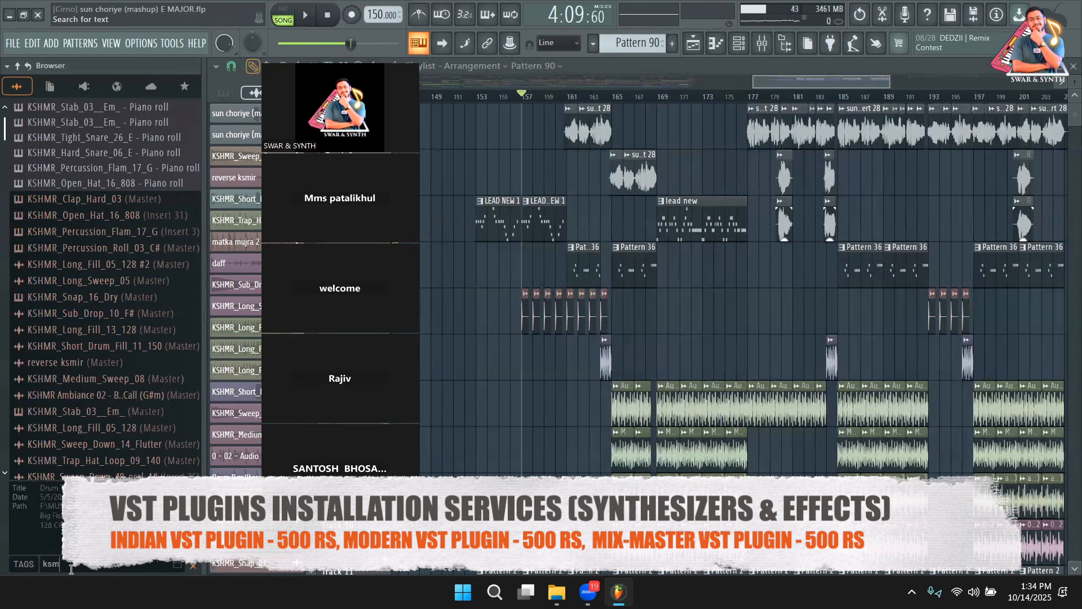
{"action": "key", "text": "BackSpace"}
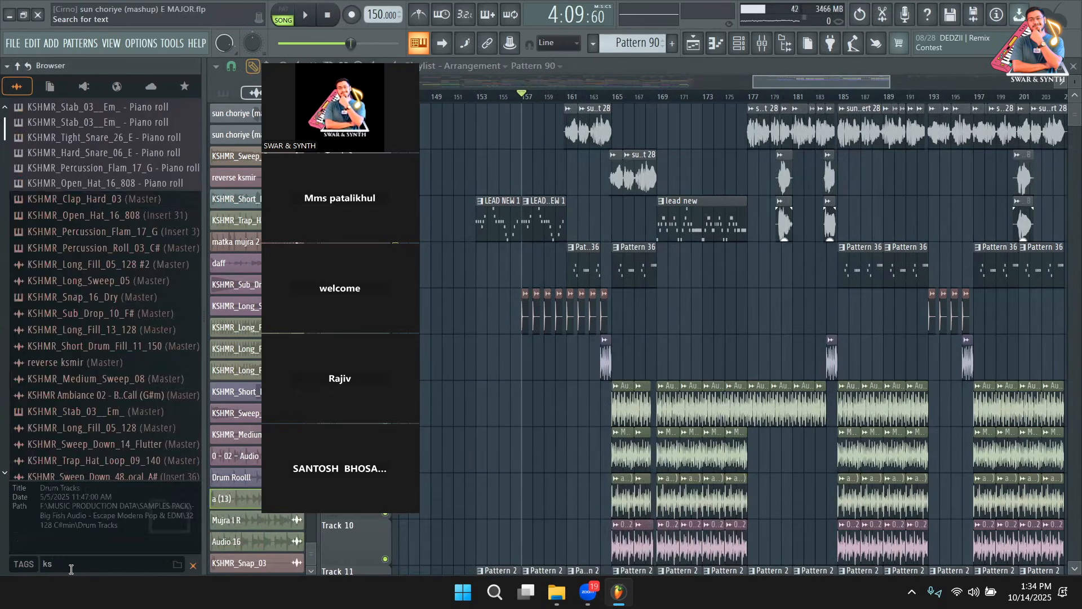
{"action": "type", "text": "hmr 3"}
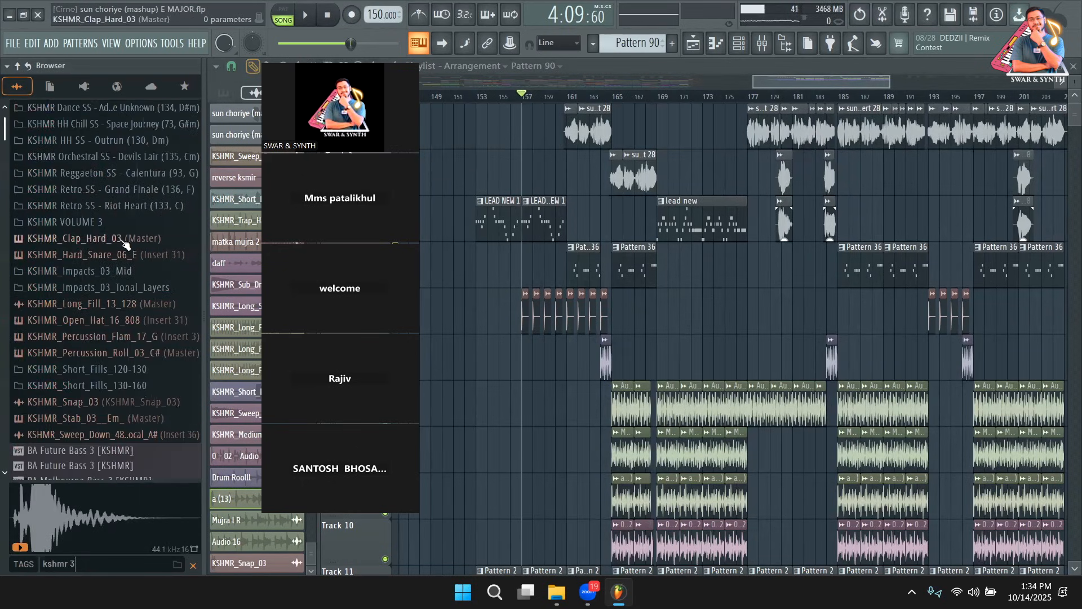
Open the KSHMR_Sweeps_Medium folder within the KSHMR VOLUME 3 pack's FX elements, under Sweeps_and_Lazers and Sweeps_Up
{"action": "left_click", "coordinate": [116, 223]}
{"action": "left_click", "coordinate": [104, 292]}
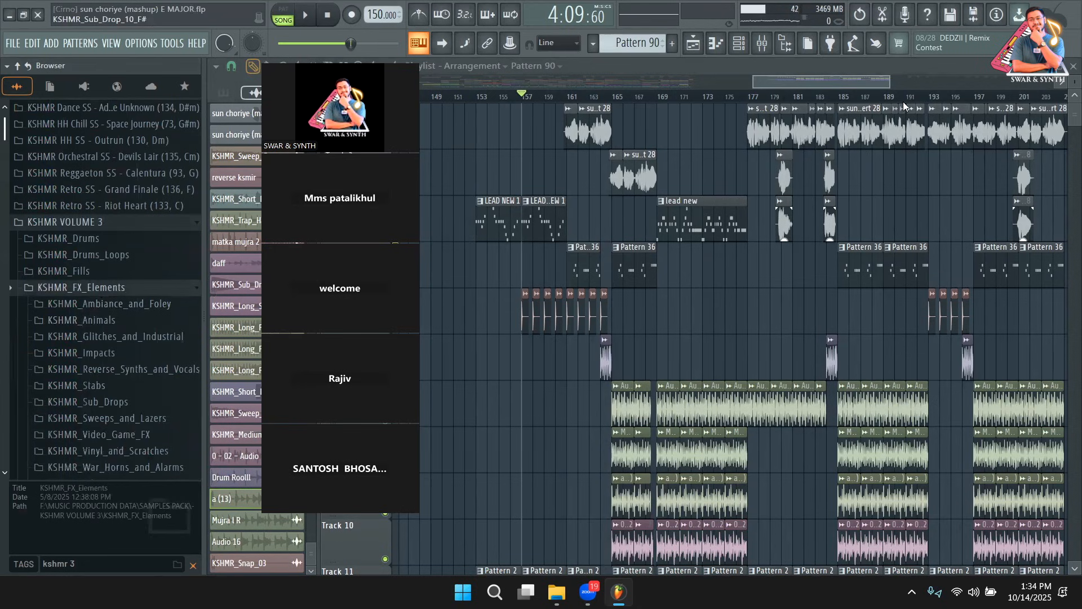
{"action": "scroll", "coordinate": [789, 82], "scroll_direction": "up", "scroll_amount": 4}
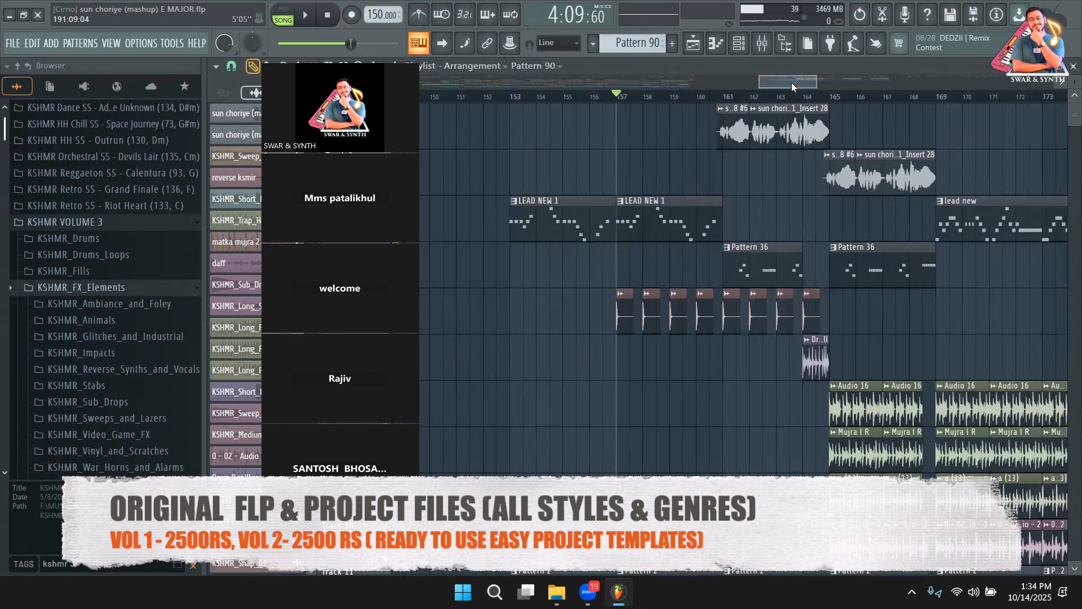
{"action": "scroll", "coordinate": [102, 336], "scroll_direction": "down", "scroll_amount": 4}
{"action": "left_click", "coordinate": [107, 235]}
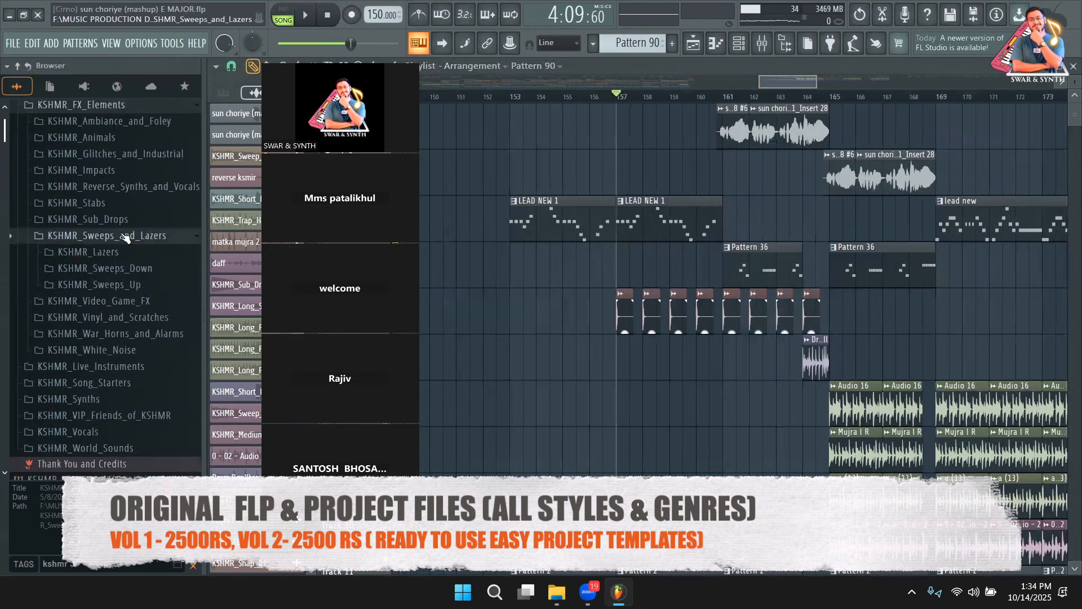
{"action": "left_click", "coordinate": [128, 285]}
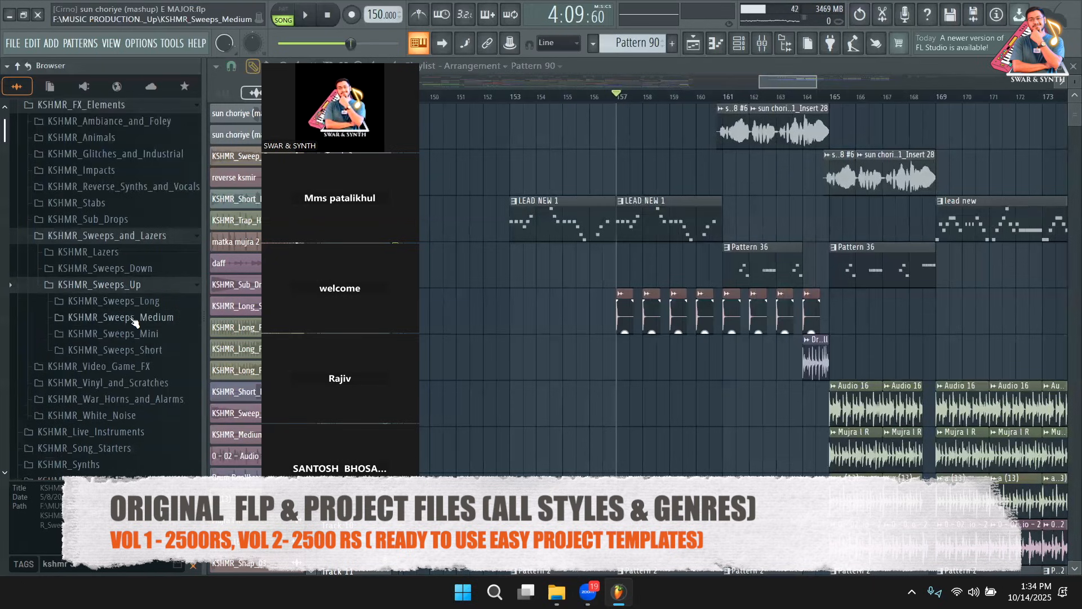
{"action": "left_click", "coordinate": [134, 319]}
Place KSHMR_Medium_Sweep_02 on playlist track 7 near bar 161 and fit it to tempo using the 100 to 200 range
{"action": "left_click", "coordinate": [134, 348]}
{"action": "left_click_drag", "start_coordinate": [133, 356], "coordinate": [769, 402]}
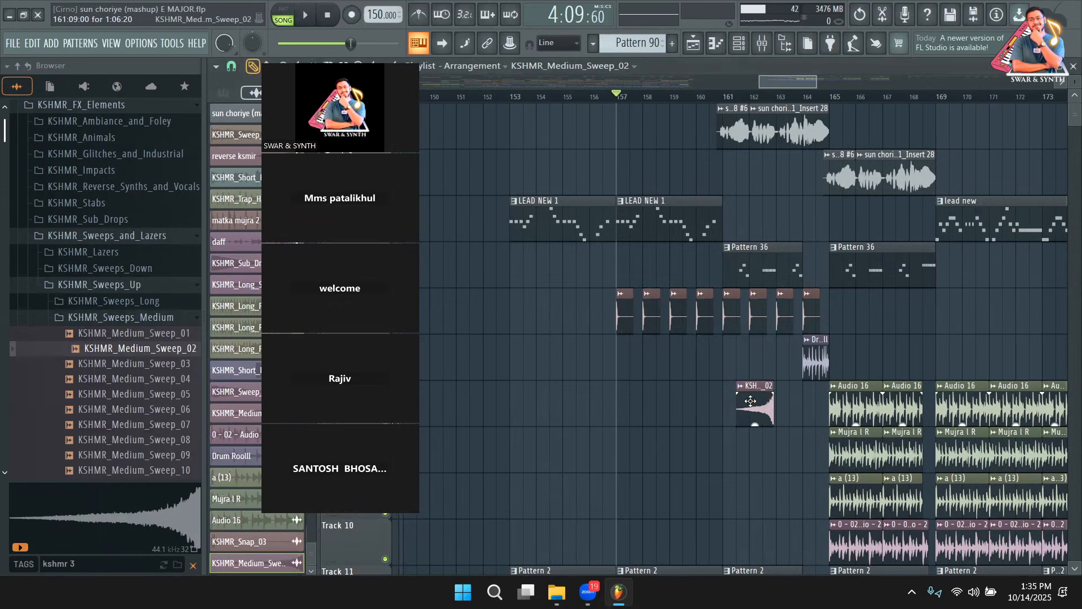
{"action": "double_click", "coordinate": [751, 402]}
{"action": "left_click", "coordinate": [751, 489]}
{"action": "left_click", "coordinate": [742, 386]}
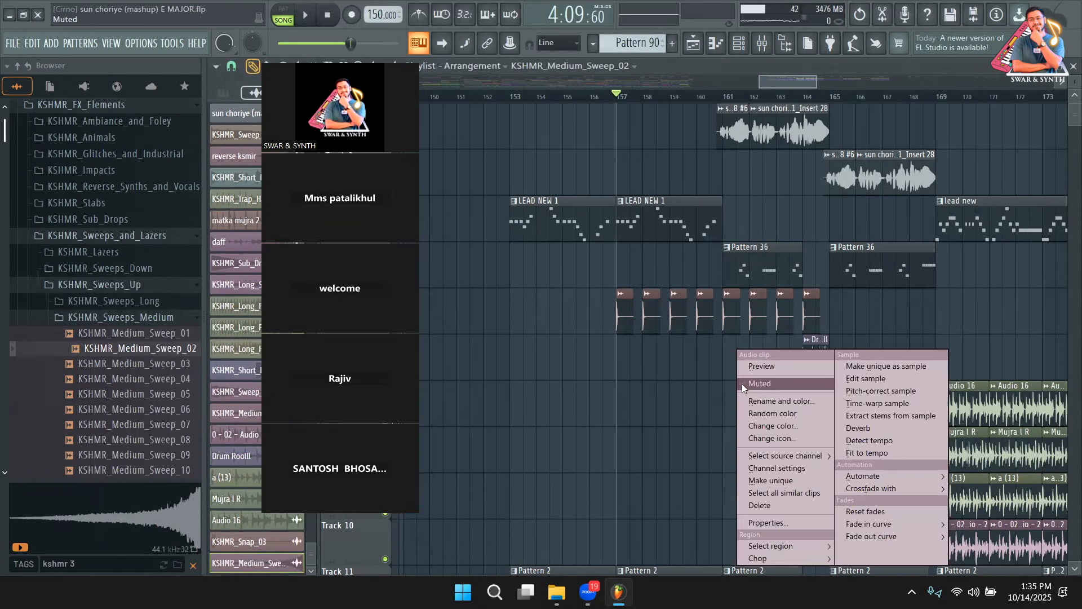
{"action": "left_click", "coordinate": [853, 454]}
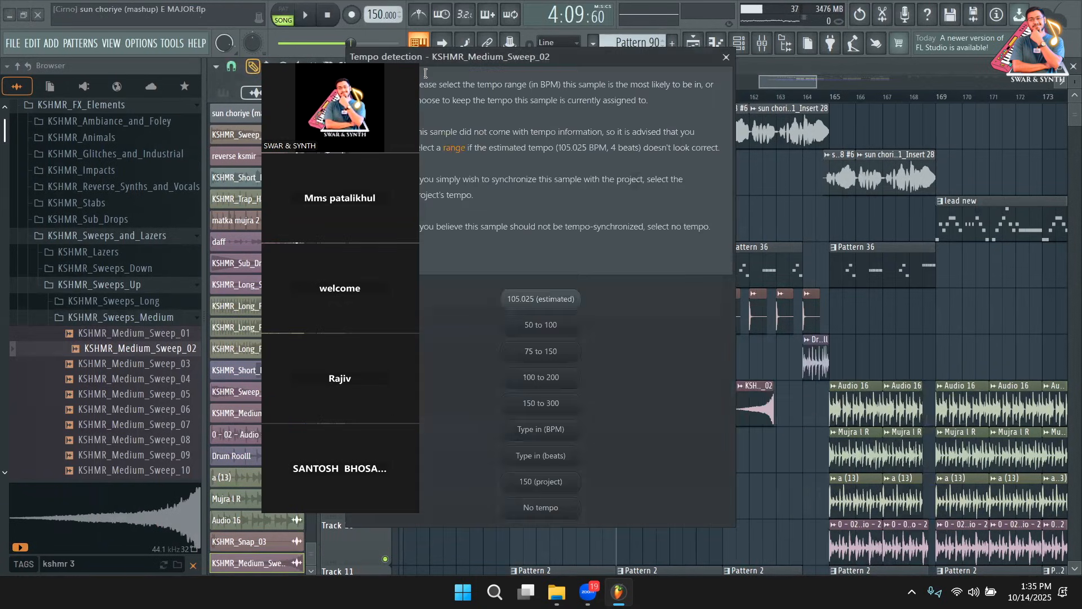
{"action": "left_click", "coordinate": [538, 377]}
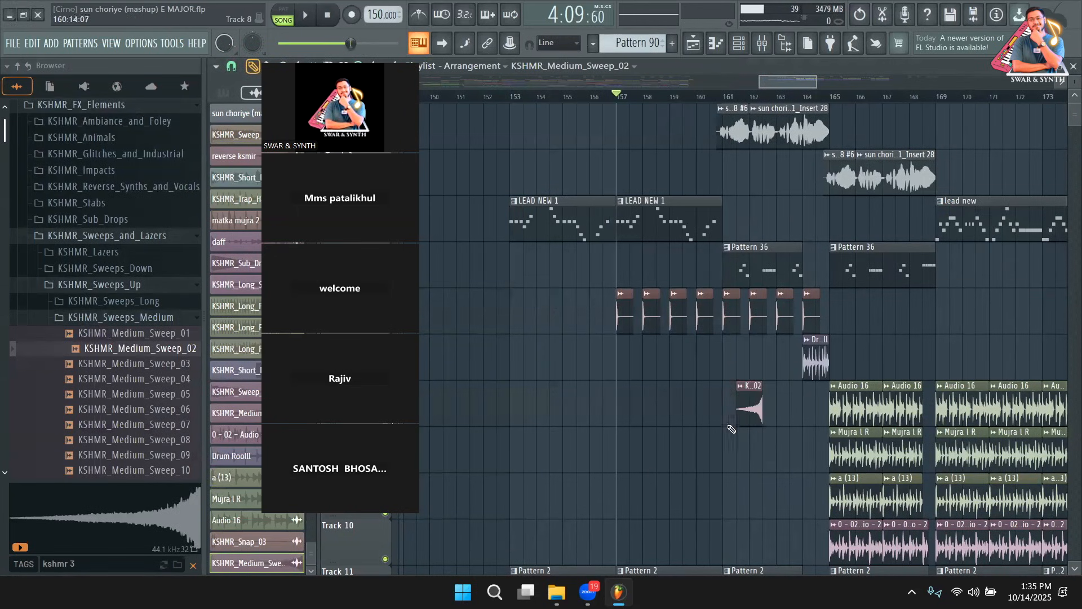
Move the sweep clip to bar 164 on track 7, directly before the drum loops, and play the transition
{"action": "left_click_drag", "start_coordinate": [743, 408], "coordinate": [806, 413]}
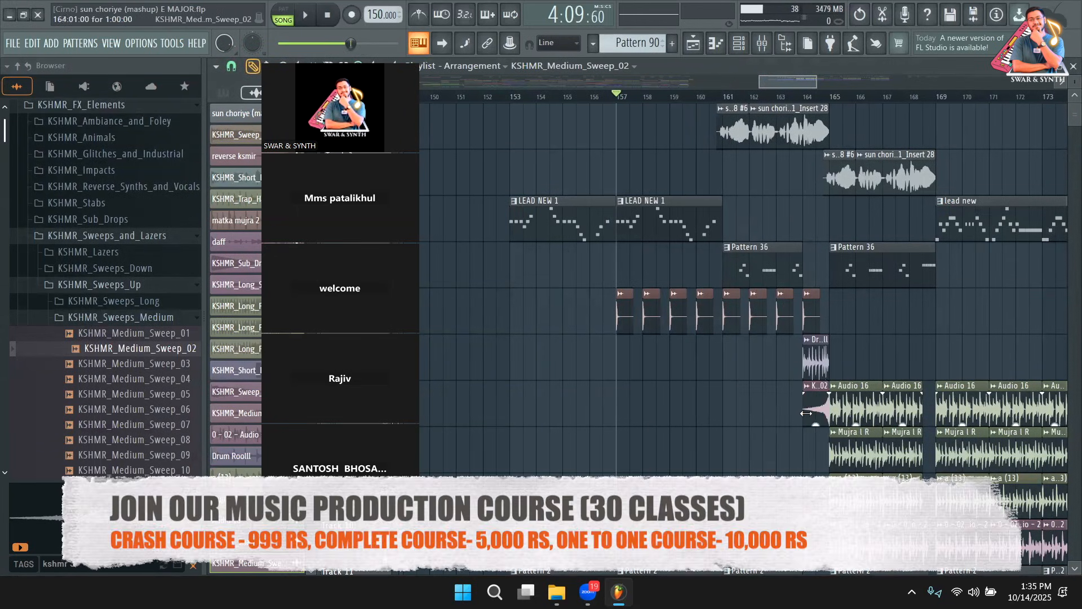
{"action": "key", "text": "space"}
{"action": "left_click_drag", "start_coordinate": [788, 81], "coordinate": [811, 81]}
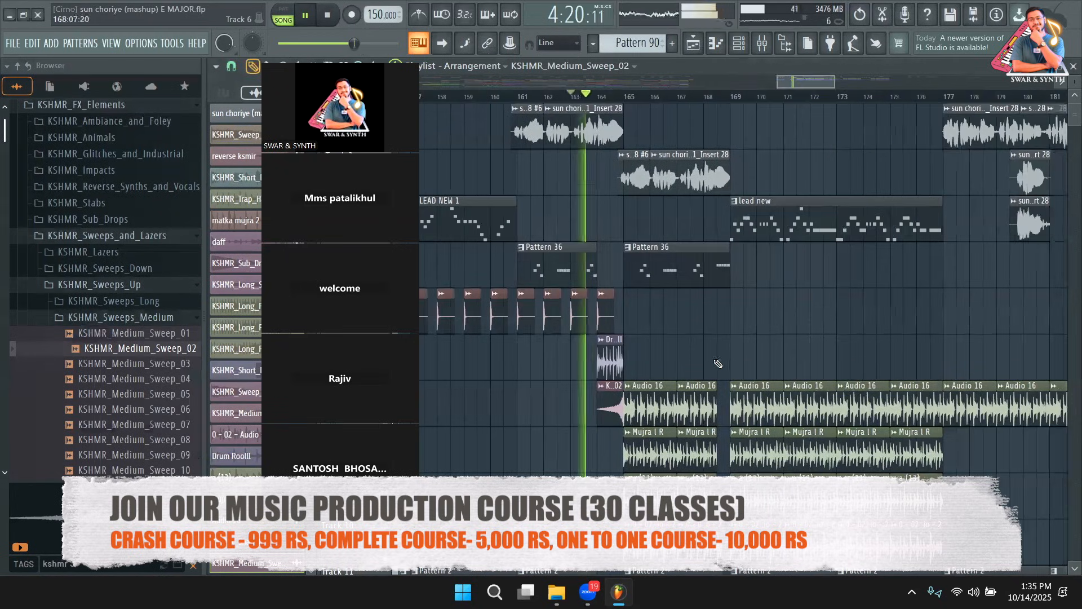
Stretch the sweep clip to two bars starting at bar 163 and set its channel volume to 35%
{"action": "double_click", "coordinate": [609, 413]}
{"action": "key", "text": "space"}
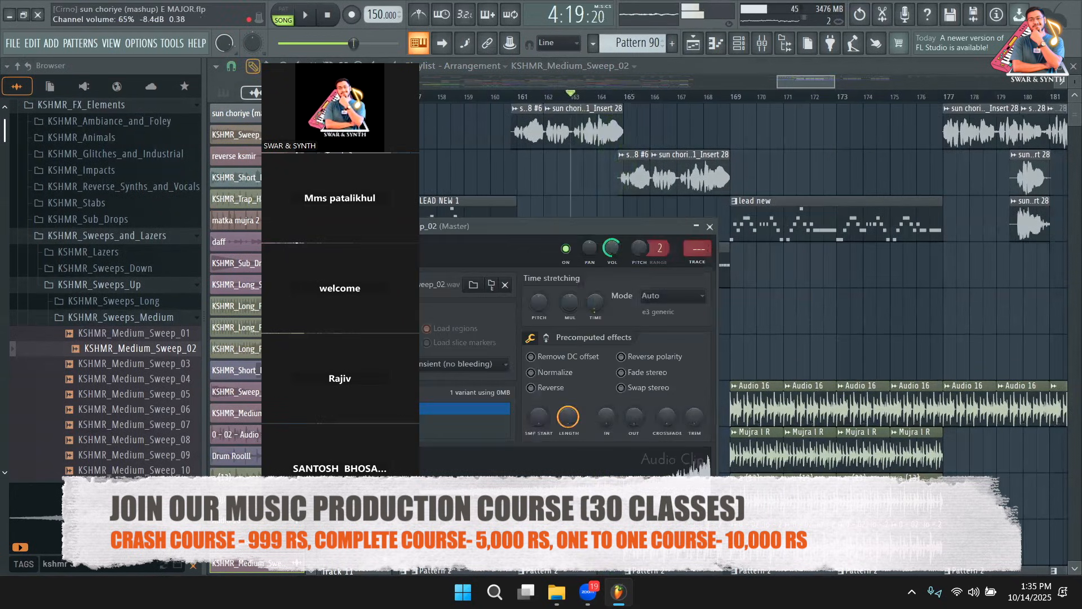
{"action": "key", "text": "Escape"}
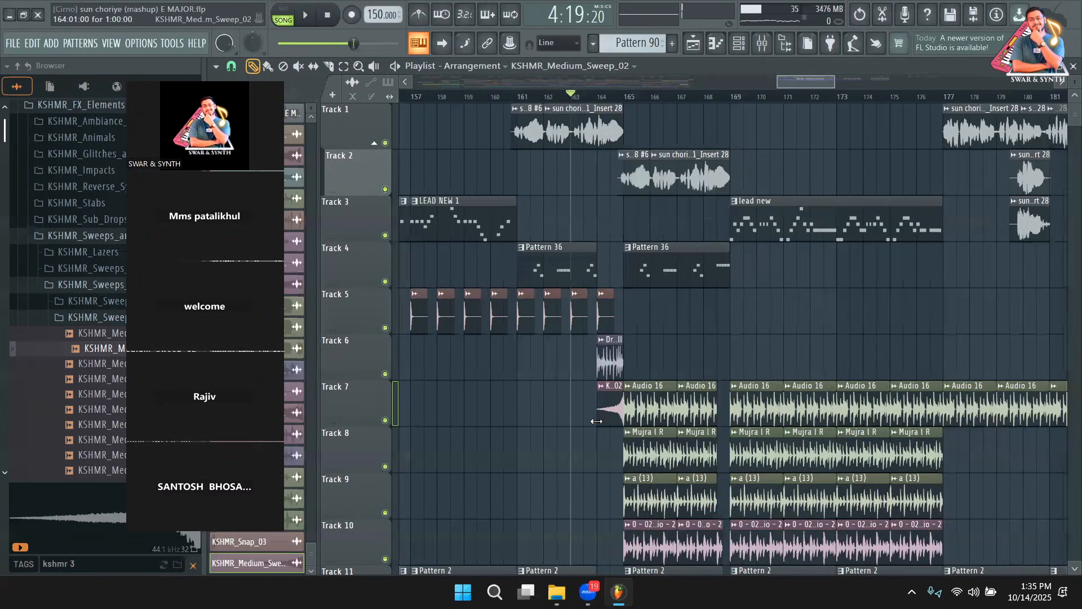
{"action": "key", "text": "space"}
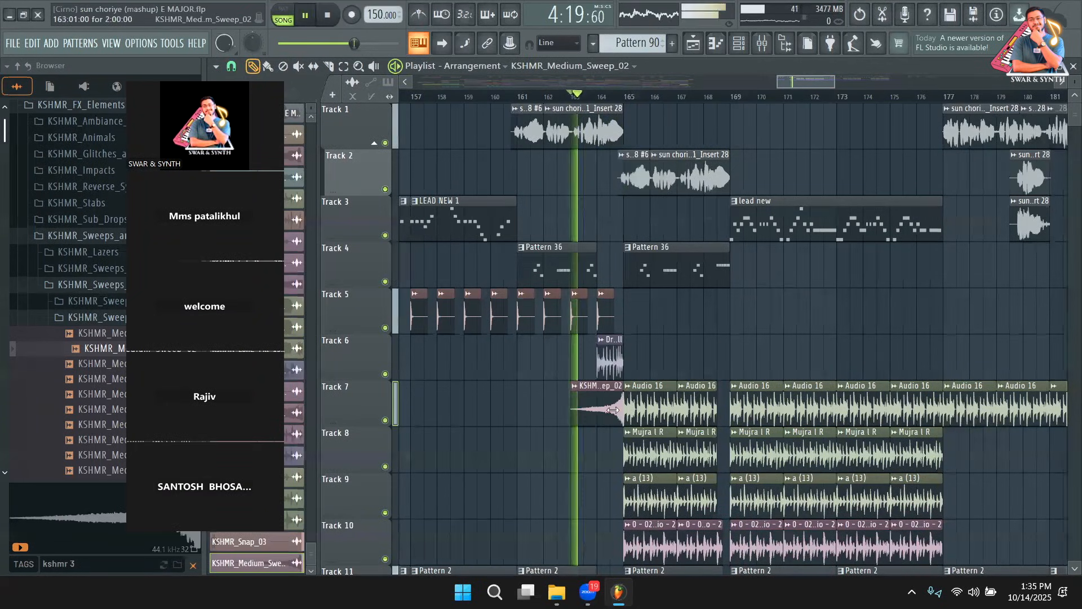
{"action": "double_click", "coordinate": [586, 411]}
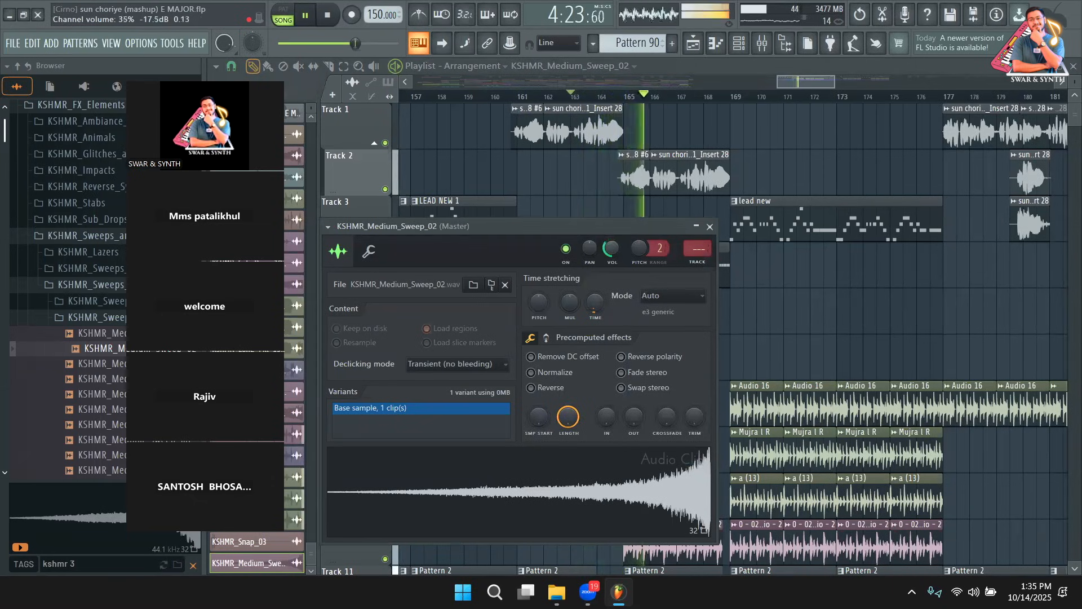
{"action": "key", "text": "Escape"}
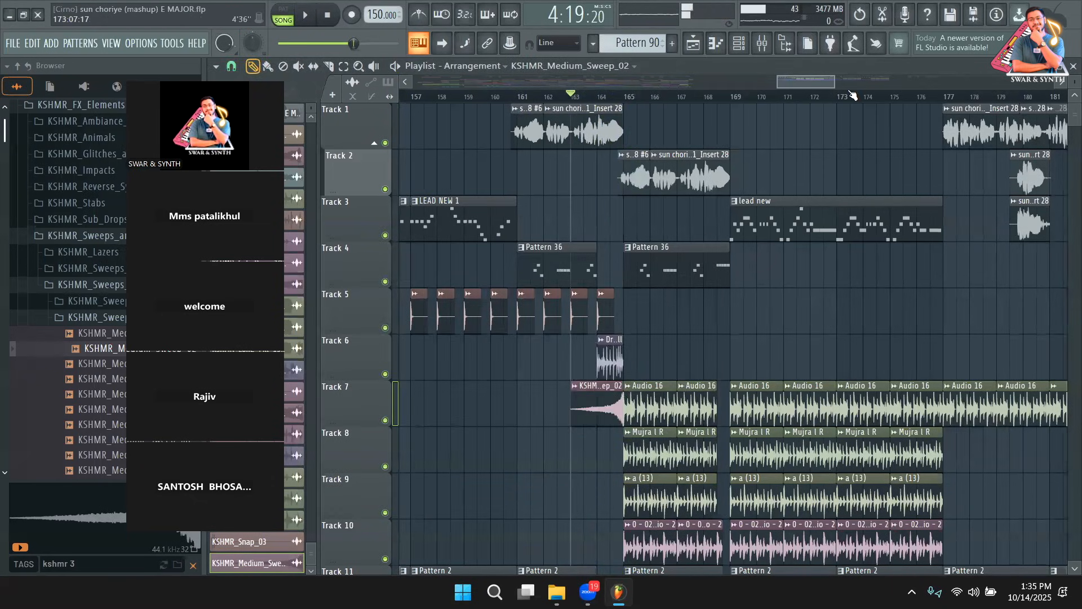
Add another KSHMR_Medium_Sweep_02 clip on track 5 at bar 183 and play the transition into bar 185
{"action": "left_click_drag", "start_coordinate": [813, 87], "coordinate": [837, 88]}
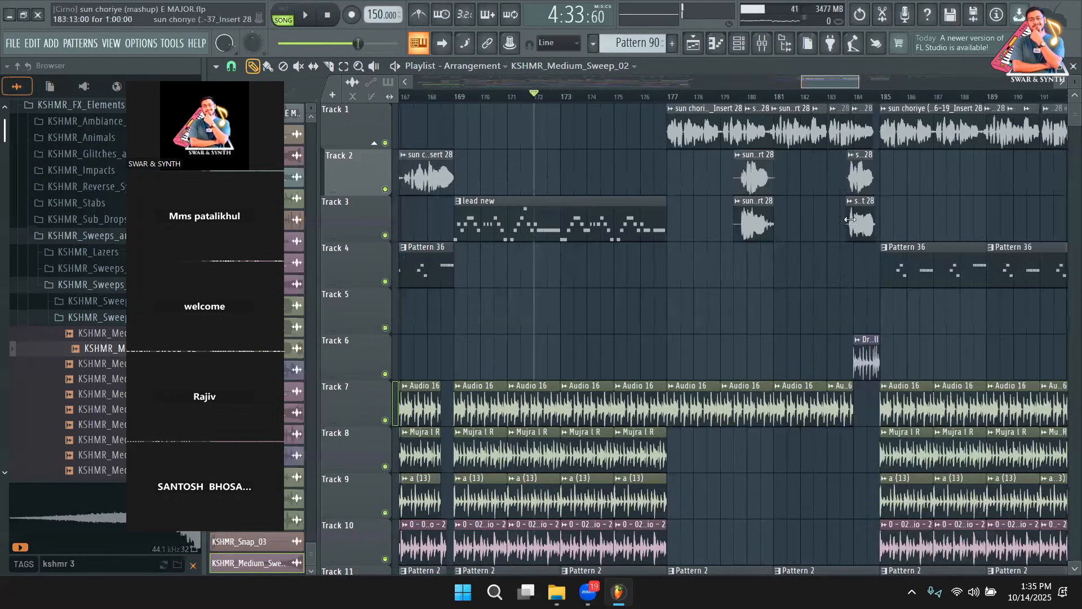
{"action": "left_click", "coordinate": [803, 96]}
{"action": "key", "text": "space"}
{"action": "left_click", "coordinate": [831, 312]}
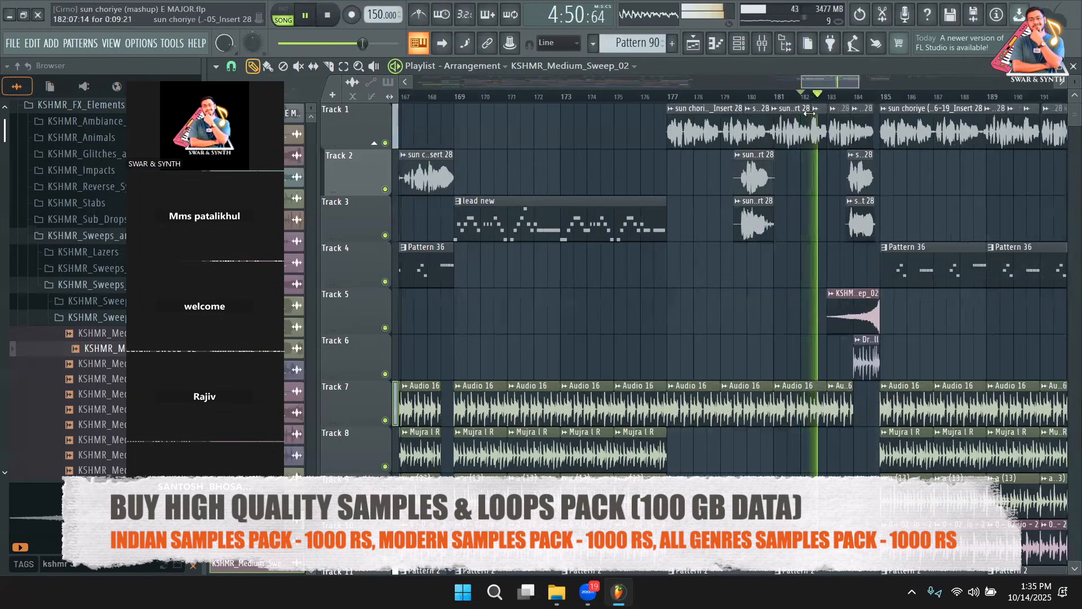
Insert an empty playlist track at track 5 and put sweep clips on it at bars 183 and 195
{"action": "left_click_drag", "start_coordinate": [818, 86], "coordinate": [833, 86]}
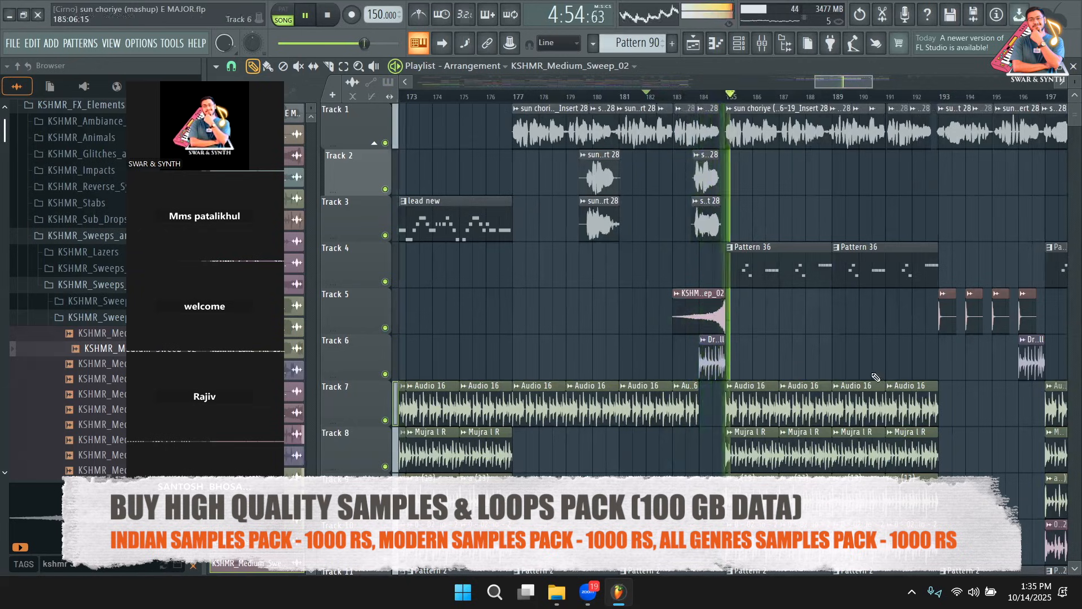
{"action": "right_click", "coordinate": [367, 310]}
{"action": "left_click", "coordinate": [398, 503]}
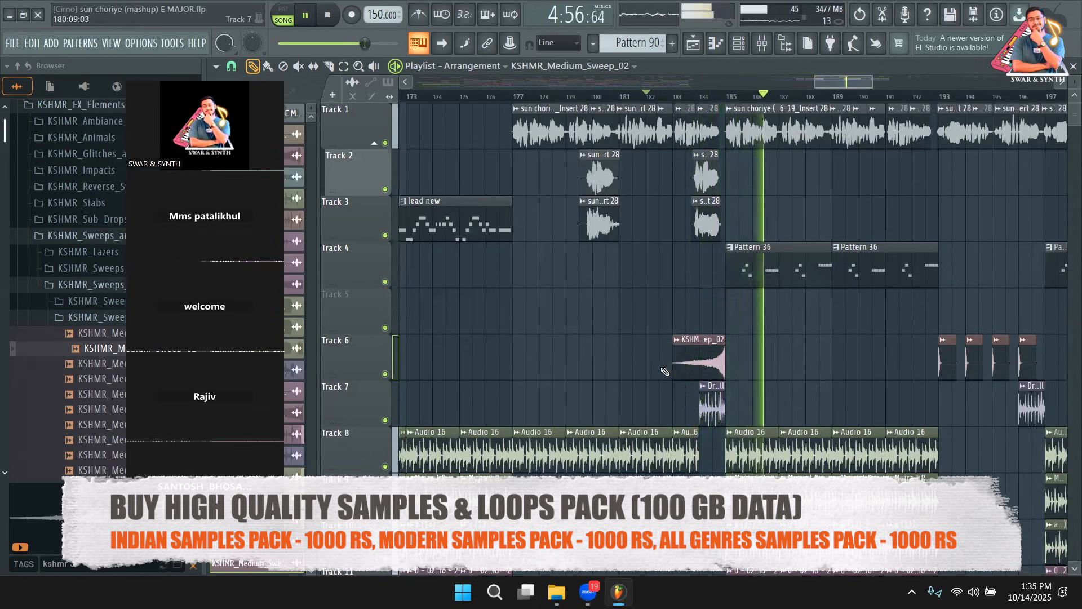
{"action": "left_click_drag", "start_coordinate": [703, 342], "coordinate": [705, 296]}
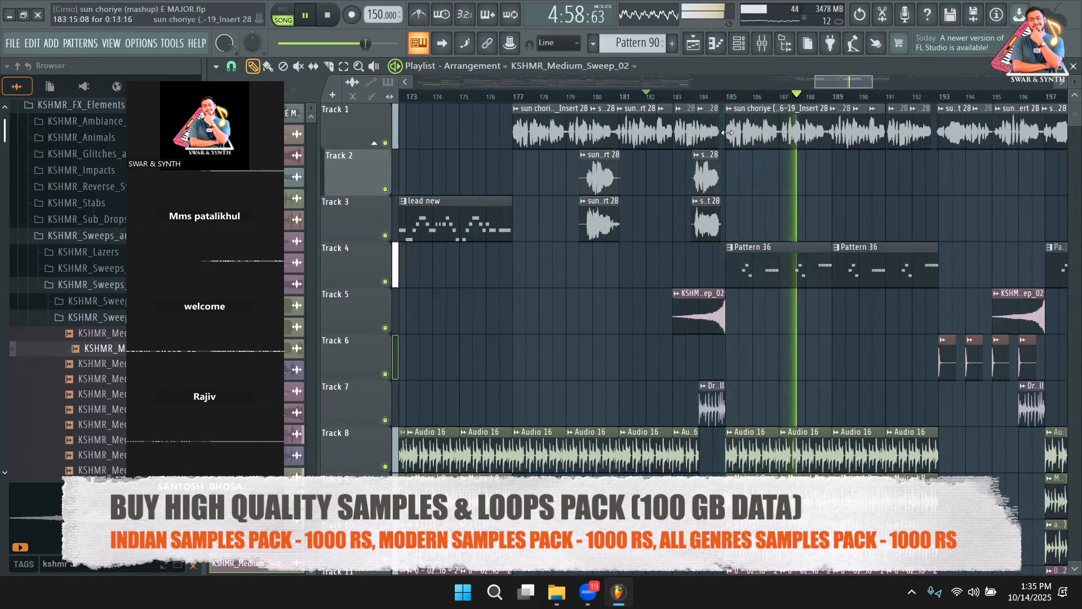
Move the first sweep clip, before the bar 165 drum entry, from track 8 up to track 5
{"action": "left_click_drag", "start_coordinate": [828, 80], "coordinate": [768, 79]}
{"action": "left_click_drag", "start_coordinate": [772, 451], "coordinate": [771, 295]}
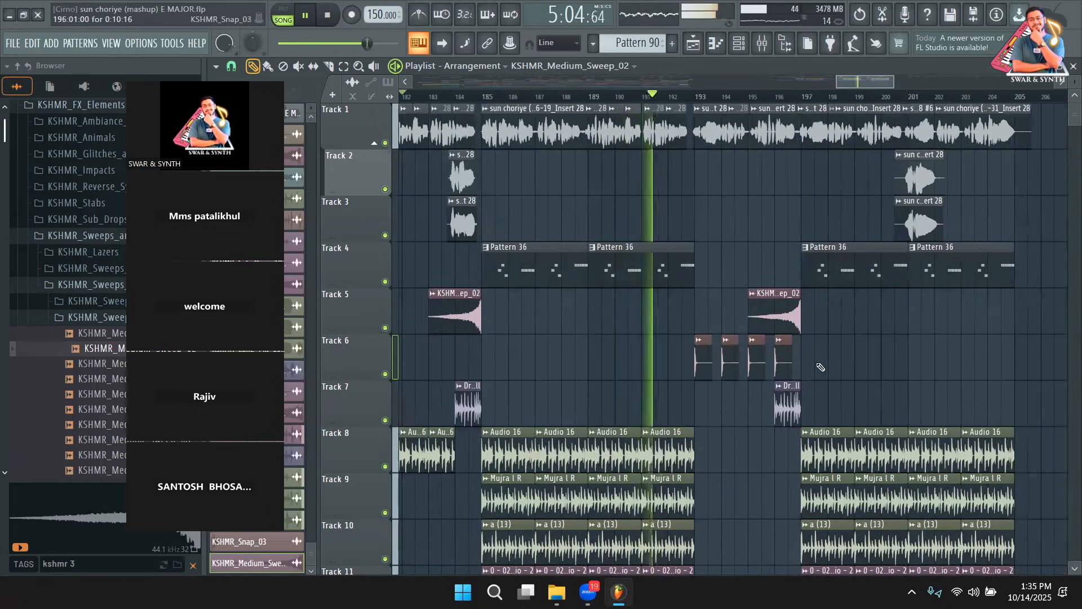
{"action": "scroll", "coordinate": [834, 355], "scroll_direction": "down", "scroll_amount": 2}
{"action": "scroll", "coordinate": [860, 314], "scroll_direction": "down", "scroll_amount": 1}
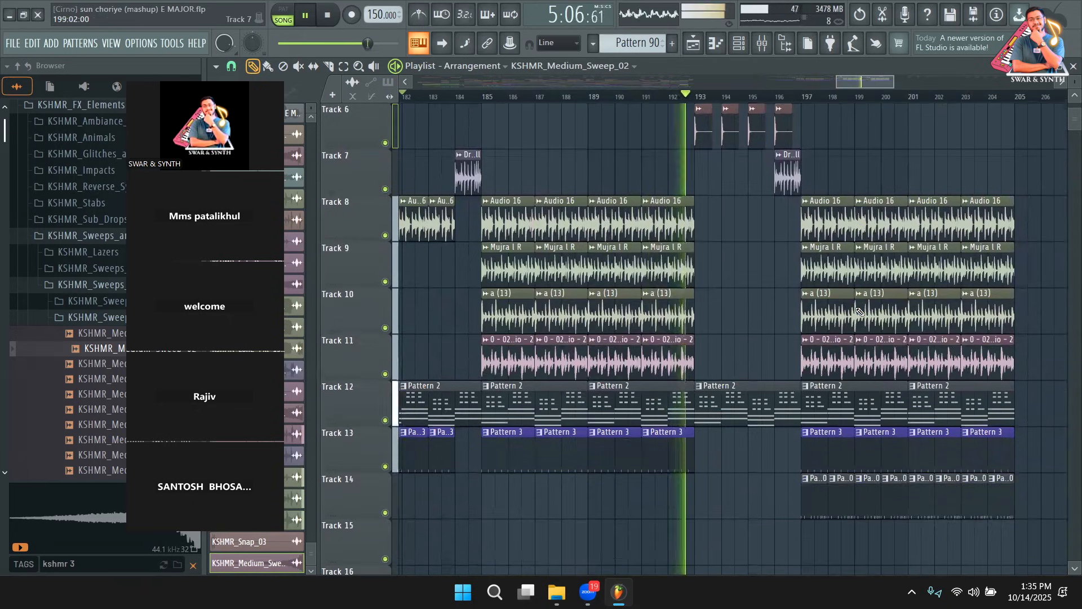
Review the arrangement during playback from the section around bar 193 through bar 201, checking the sweep and drum entries, and stop playback
{"action": "scroll", "coordinate": [860, 314], "scroll_direction": "up", "scroll_amount": 2}
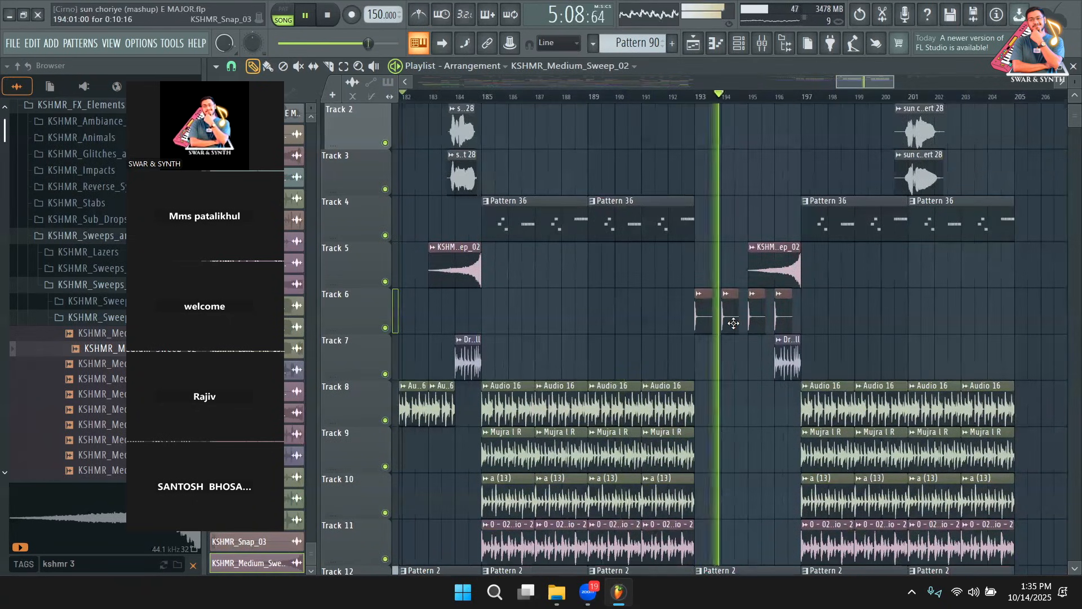
{"action": "scroll", "coordinate": [812, 366], "scroll_direction": "down", "scroll_amount": 6}
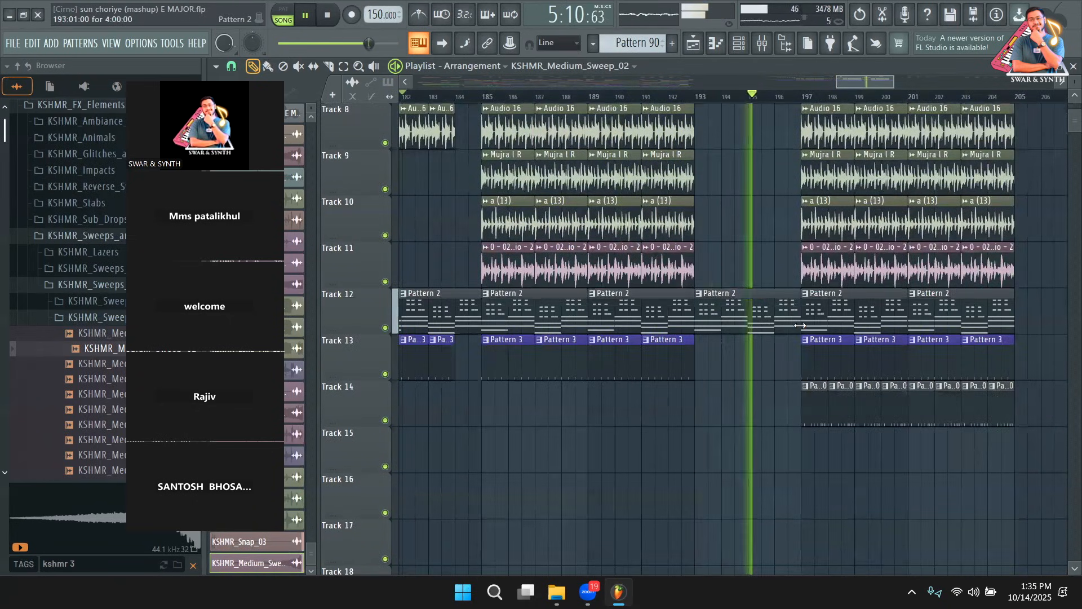
{"action": "scroll", "coordinate": [845, 290], "scroll_direction": "up", "scroll_amount": 5}
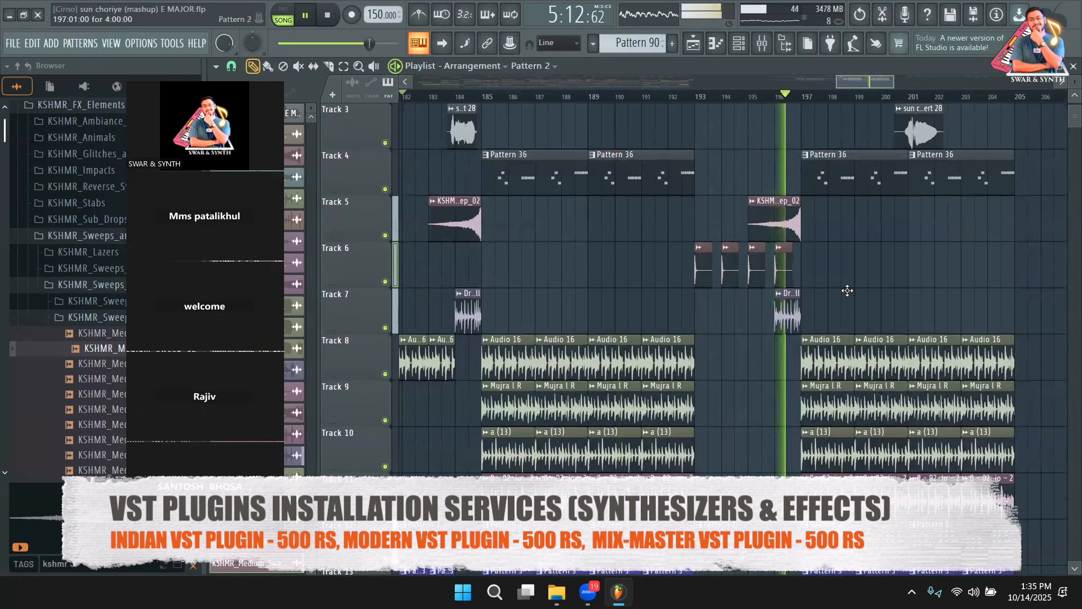
{"action": "scroll", "coordinate": [852, 76], "scroll_direction": "left", "scroll_amount": 5}
{"action": "left_click_drag", "start_coordinate": [843, 82], "coordinate": [882, 69]}
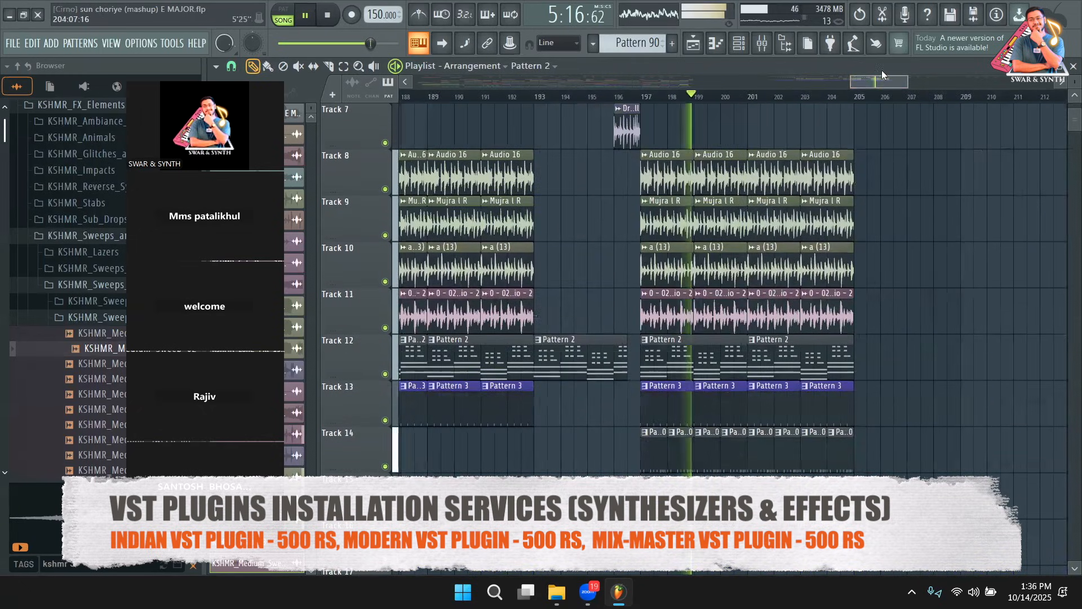
{"action": "scroll", "coordinate": [826, 80], "scroll_direction": "left", "scroll_amount": 2}
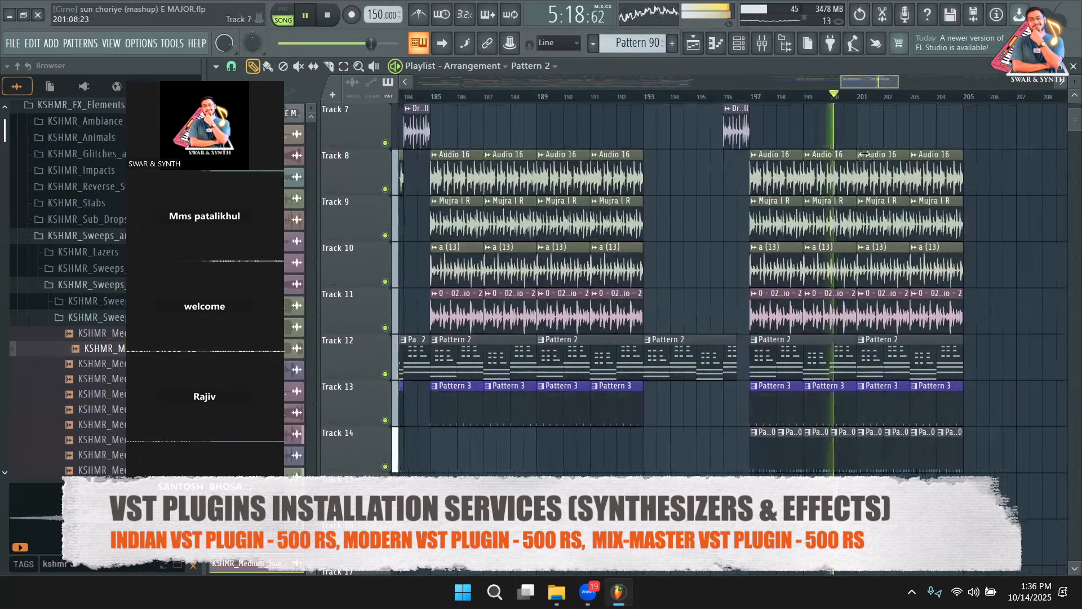
{"action": "scroll", "coordinate": [861, 154], "scroll_direction": "up", "scroll_amount": 4}
{"action": "left_click_drag", "start_coordinate": [860, 80], "coordinate": [770, 81]}
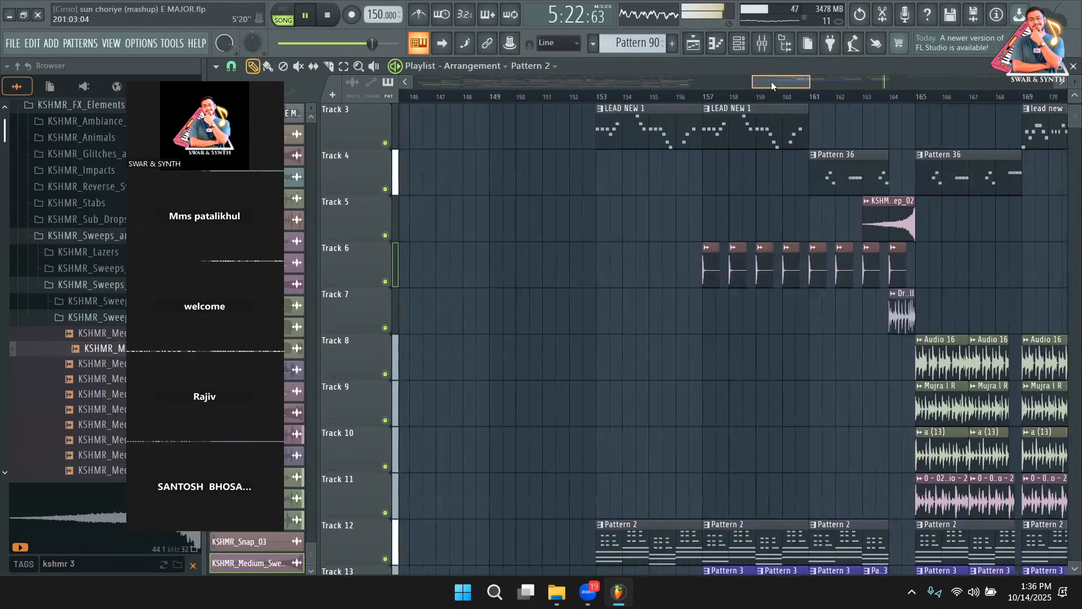
{"action": "key", "text": "space"}
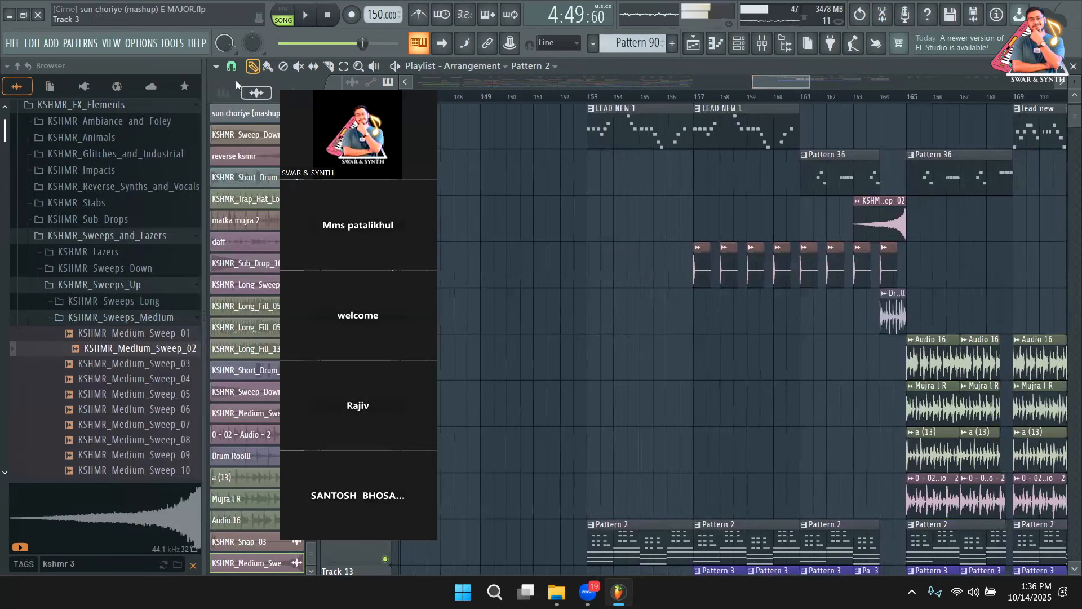
Audition the KSHMR_Sweeps_Down samples and place KSHMR_Sweep_Down_04_Clean on track 5 at bar 165
{"action": "scroll", "coordinate": [100, 290], "scroll_direction": "up", "scroll_amount": 2}
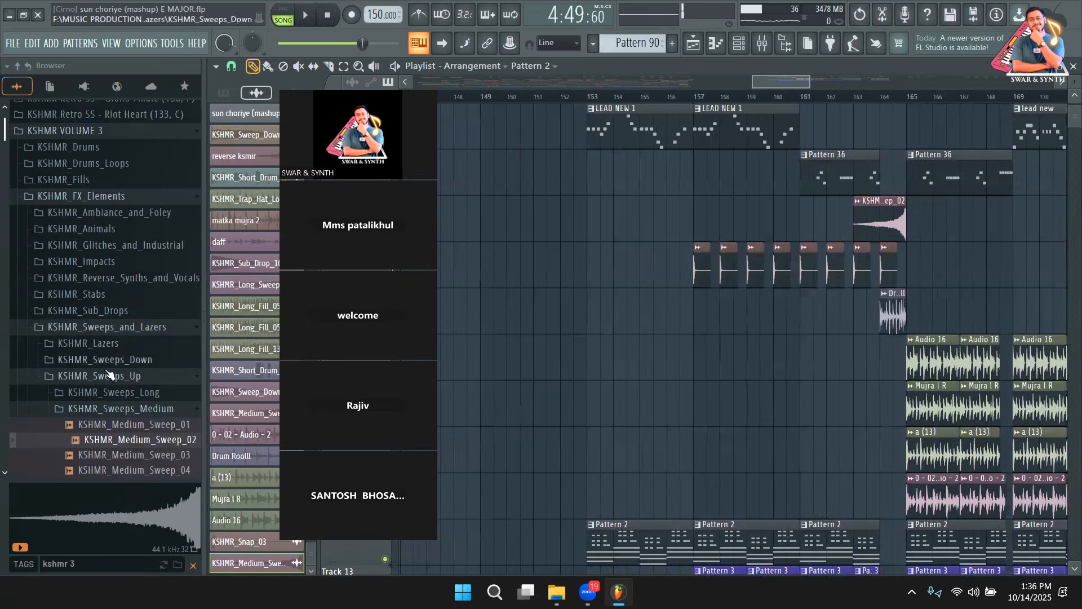
{"action": "left_click", "coordinate": [131, 409]}
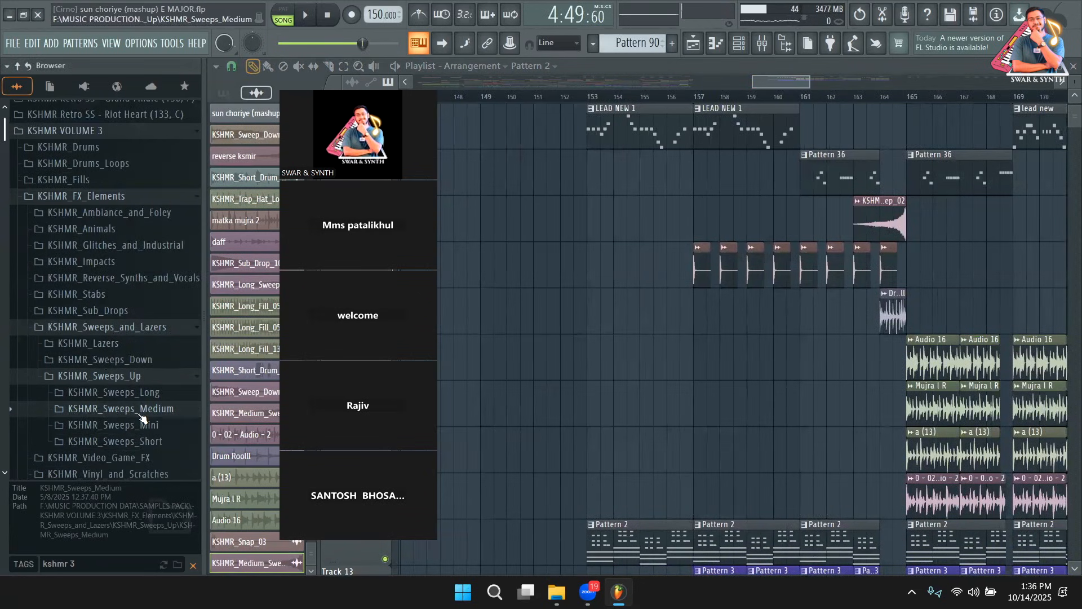
{"action": "left_click", "coordinate": [135, 360]}
{"action": "left_click", "coordinate": [135, 390]}
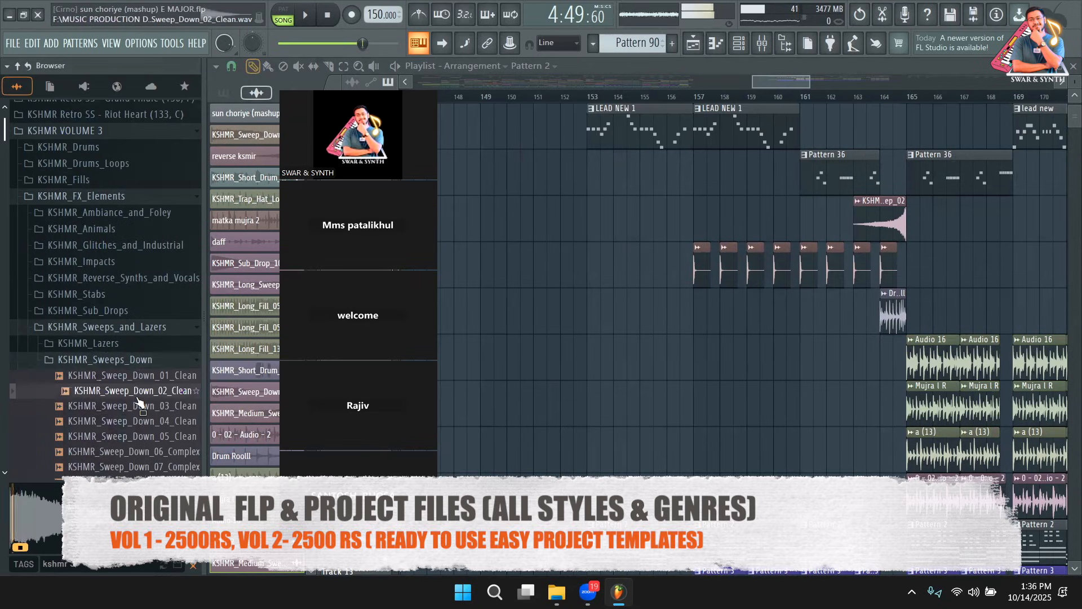
{"action": "scroll", "coordinate": [138, 404], "scroll_direction": "down", "scroll_amount": 4}
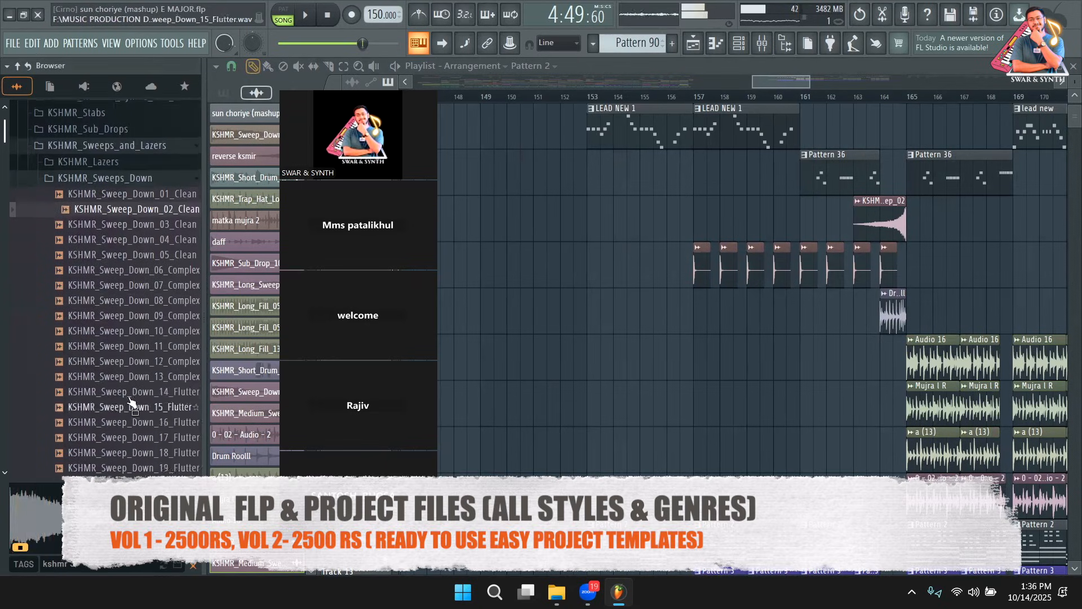
{"action": "left_click", "coordinate": [136, 332]}
{"action": "left_click", "coordinate": [146, 309]}
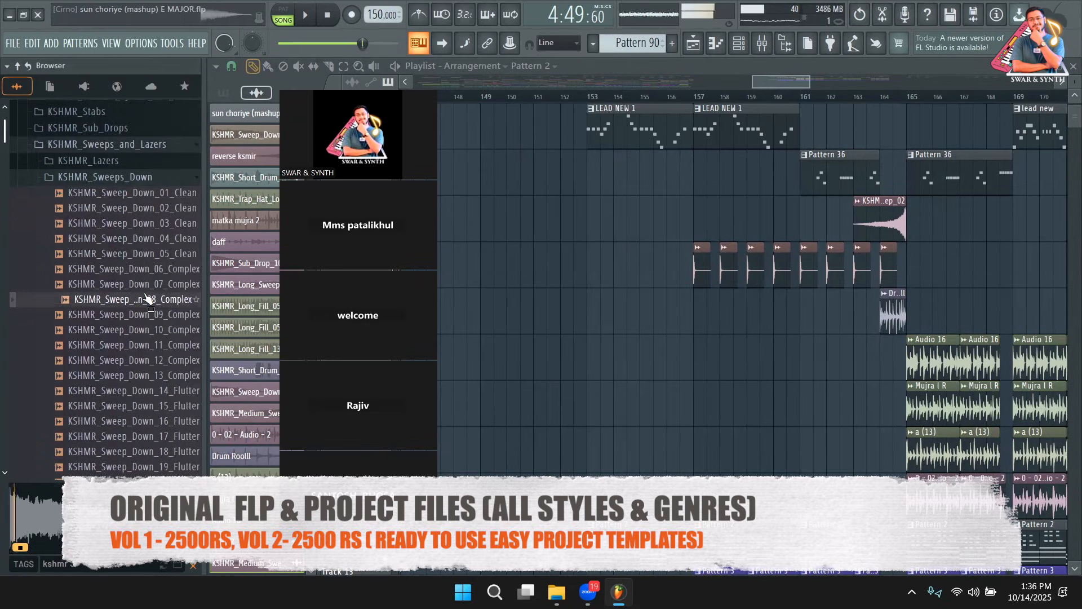
{"action": "left_click", "coordinate": [147, 256]}
{"action": "left_click_drag", "start_coordinate": [148, 239], "coordinate": [910, 217]}
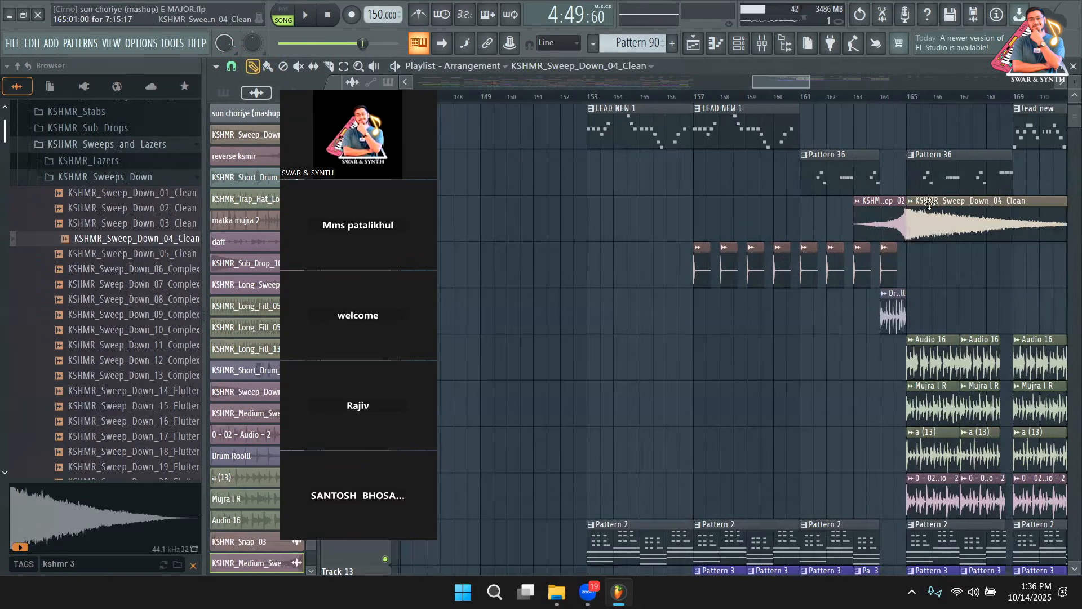
Trim the sweep-down clip at bar 165 to about two bars, fade it out across its length and open its channel settings
{"action": "left_click_drag", "start_coordinate": [790, 77], "coordinate": [804, 77]}
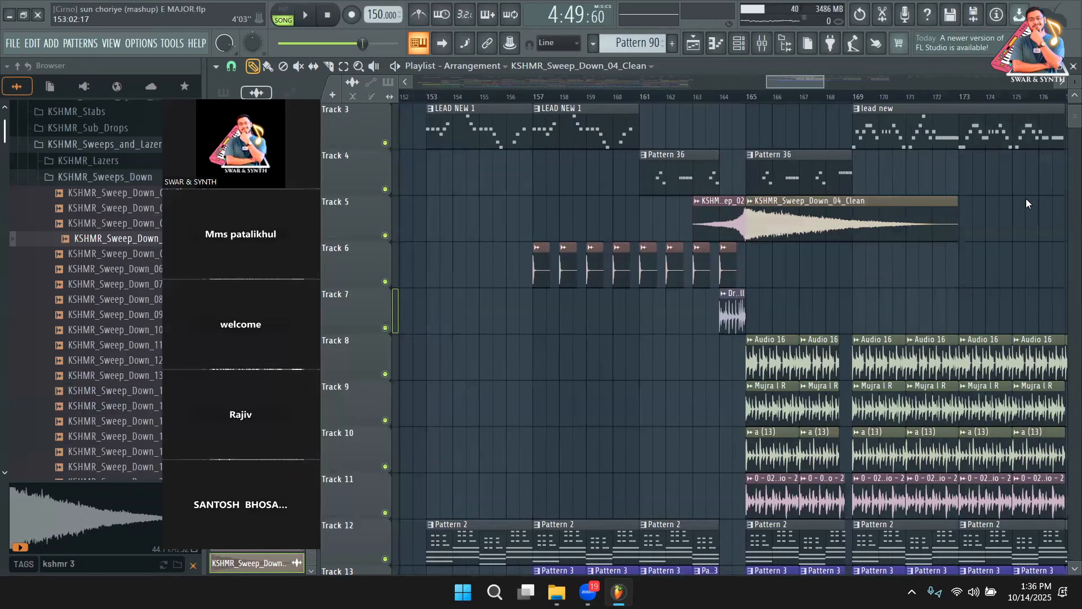
{"action": "mouse_move", "coordinate": [958, 209]}
{"action": "left_mouse_down"}
{"action": "mouse_move", "coordinate": [849, 217]}
{"action": "mouse_move", "coordinate": [963, 211]}
{"action": "left_mouse_up"}
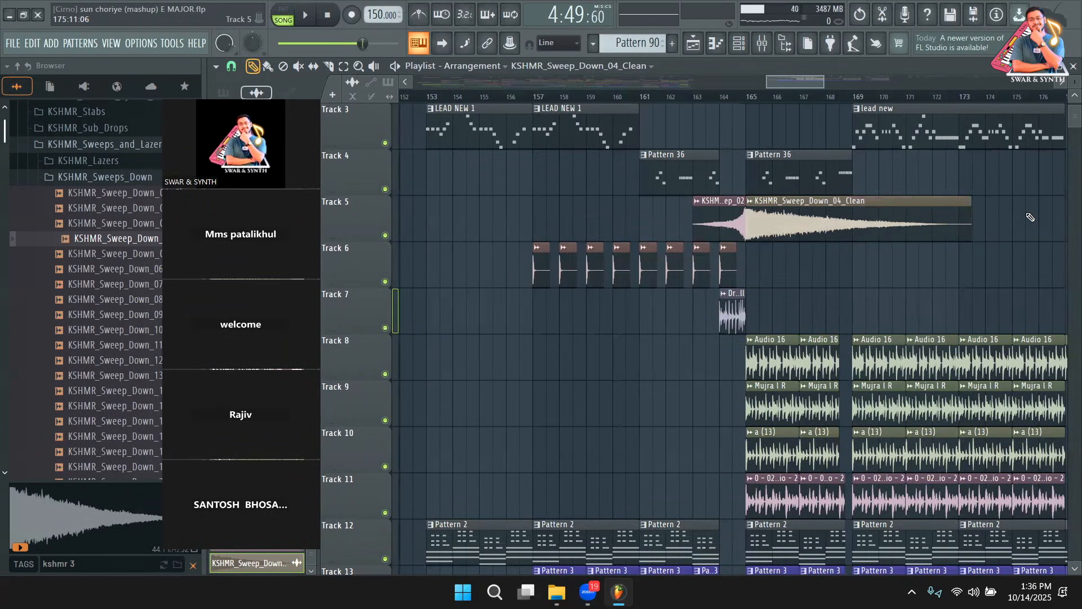
{"action": "left_click_drag", "start_coordinate": [941, 203], "coordinate": [792, 219]}
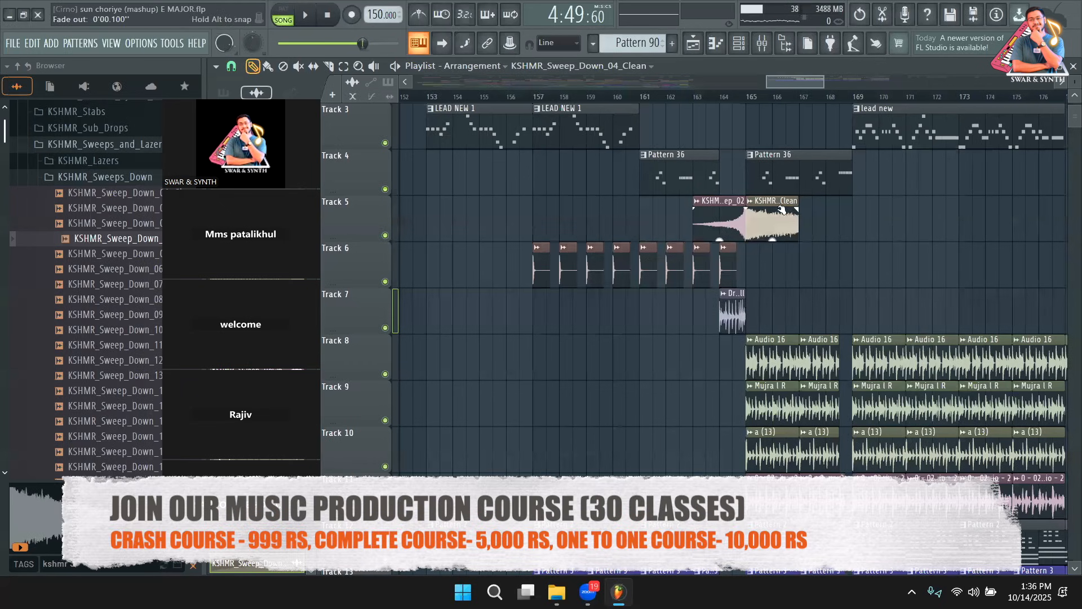
{"action": "double_click", "coordinate": [766, 209]}
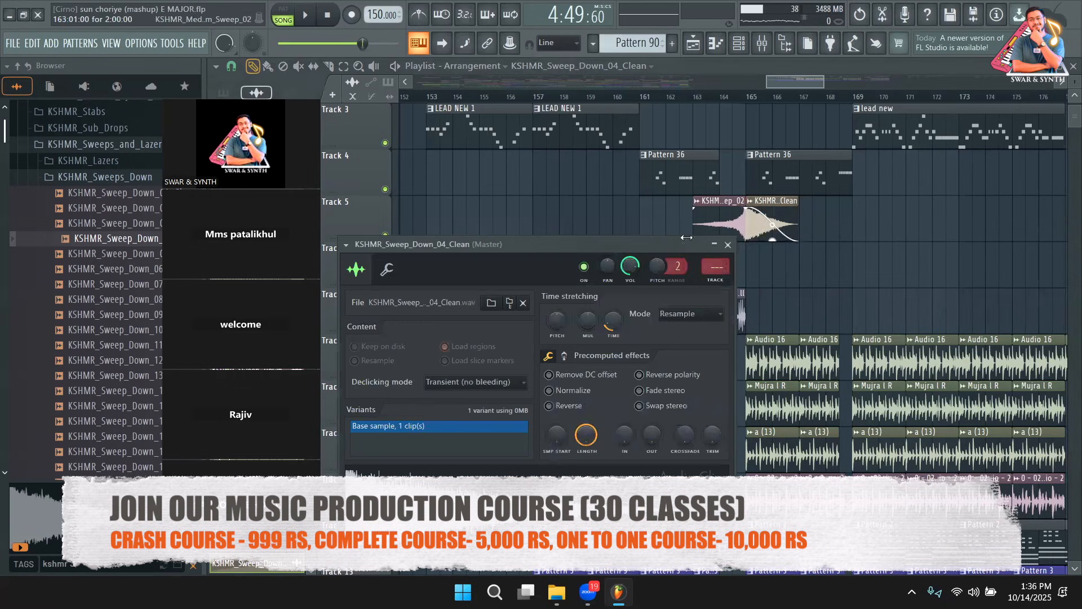
Play the transition from bar 163 and set the KSHMR_Sweep_Down_04_Clean channel volume to 28%
{"action": "left_click", "coordinate": [706, 96]}
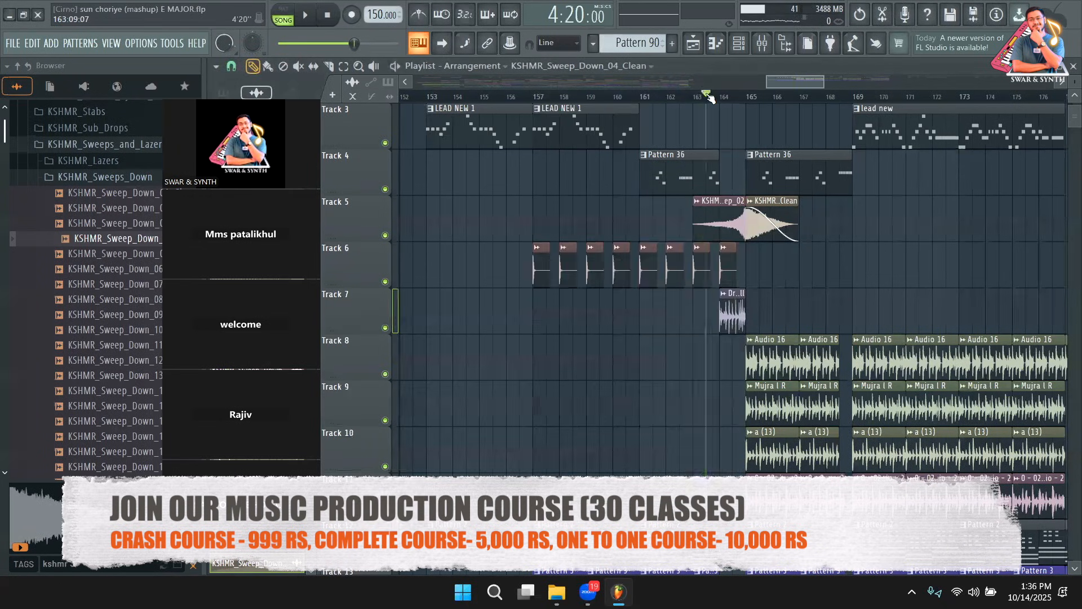
{"action": "key", "text": "space"}
{"action": "double_click", "coordinate": [779, 200]}
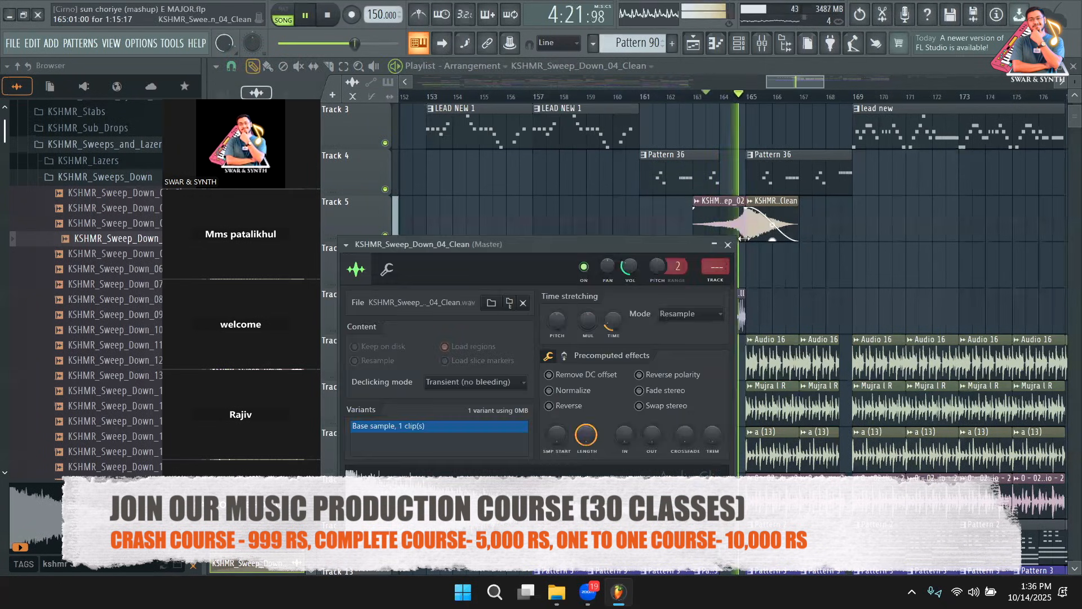
{"action": "left_click_drag", "start_coordinate": [629, 267], "coordinate": [629, 270]}
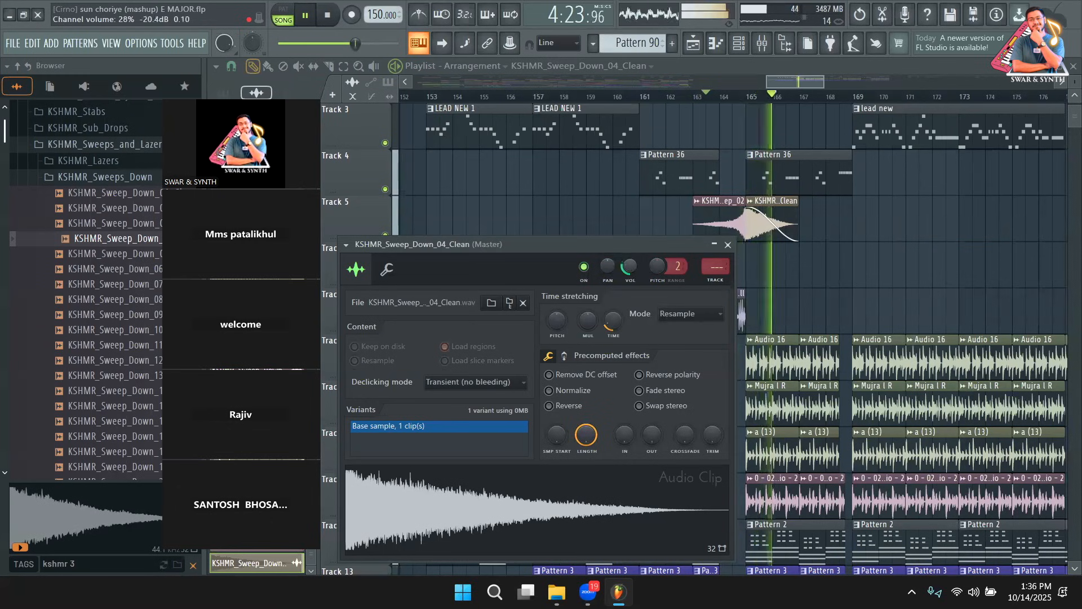
{"action": "left_click", "coordinate": [727, 244]}
{"action": "key", "text": "space"}
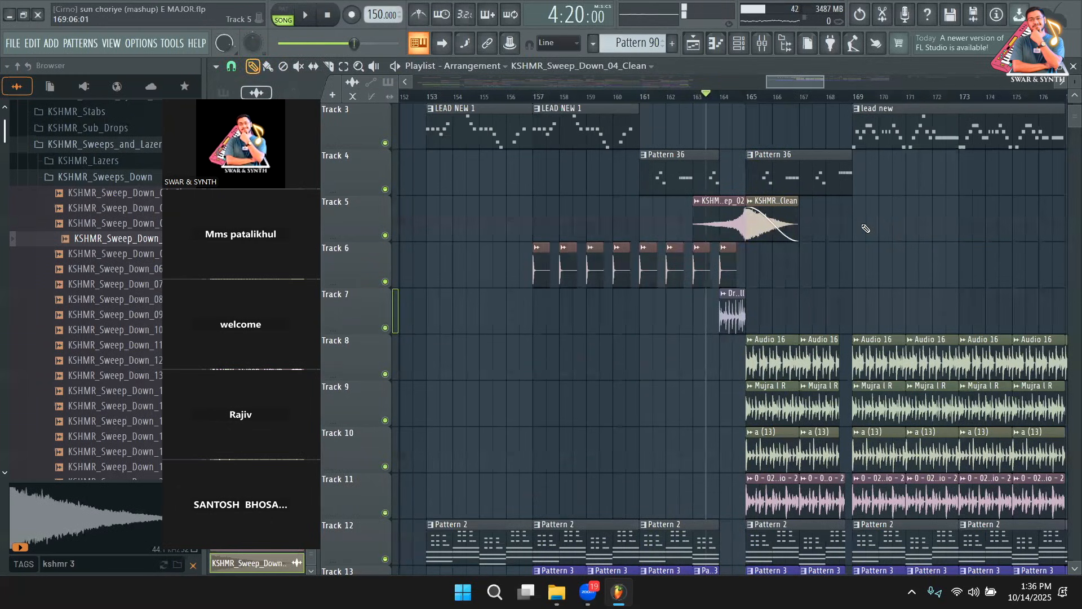
Place copies of the trimmed sweep-down clip on track 5 at bars 169, 177, 185, 197 and 205
{"action": "left_click_drag", "start_coordinate": [834, 108], "coordinate": [851, 113]}
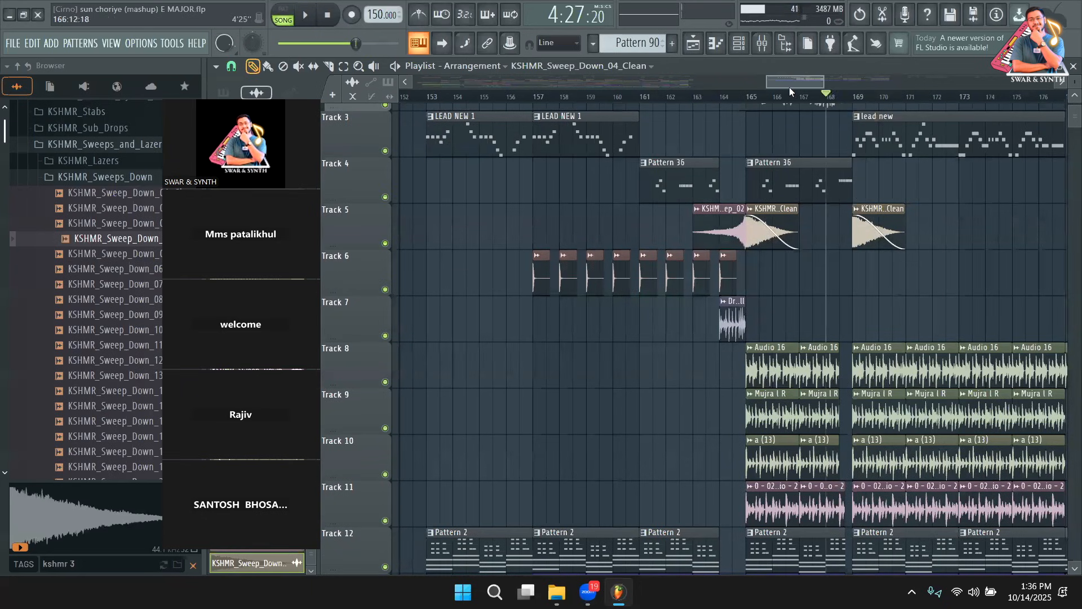
{"action": "key", "text": "space"}
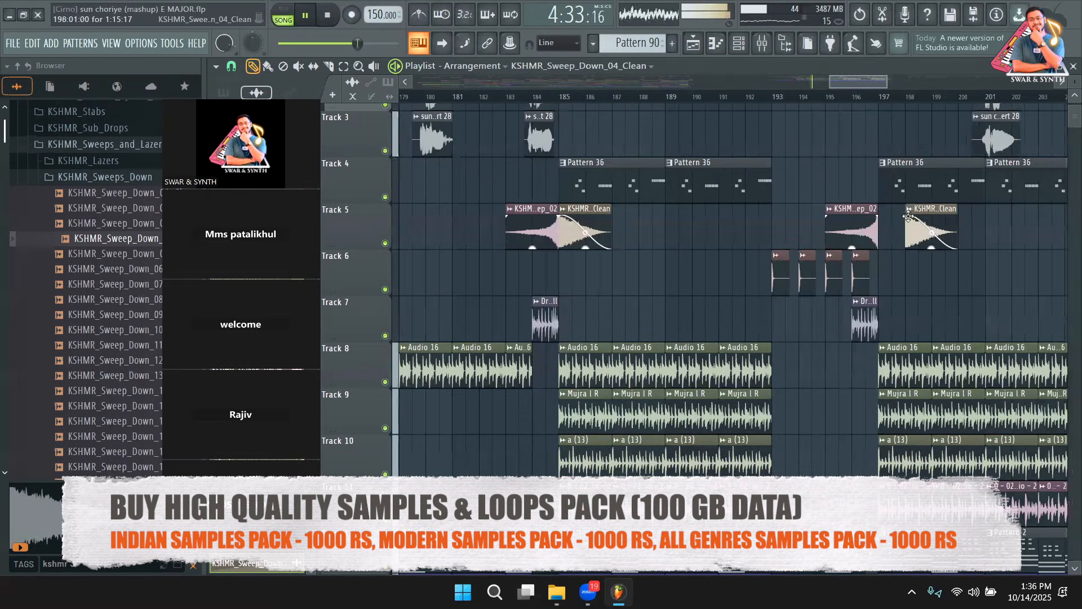
{"action": "left_click_drag", "start_coordinate": [856, 80], "coordinate": [893, 85]}
{"action": "left_click", "coordinate": [685, 234]}
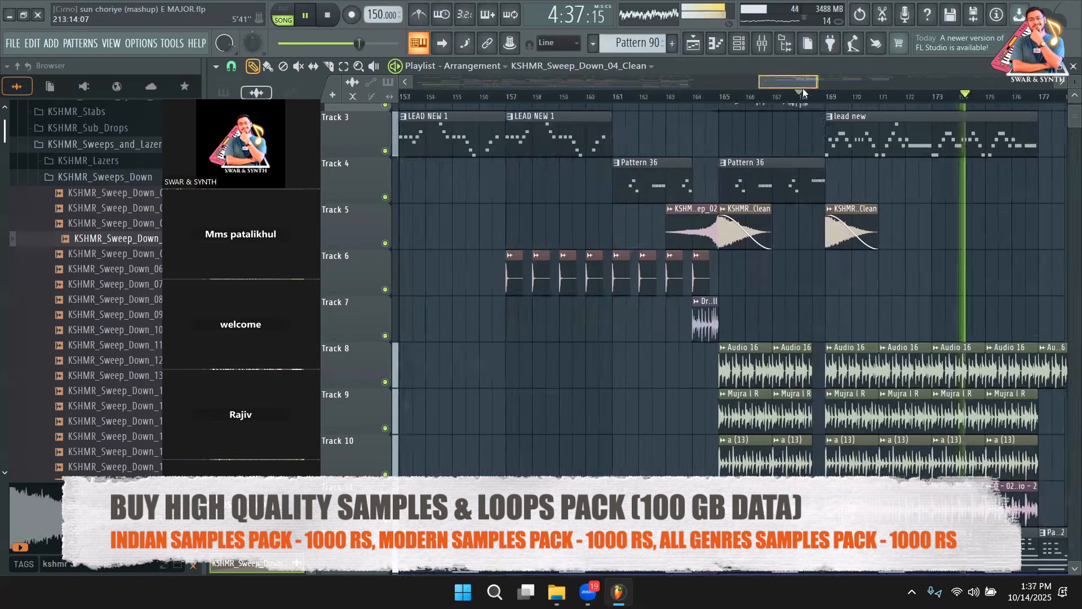
{"action": "scroll", "coordinate": [892, 87], "scroll_direction": "down", "scroll_amount": 2}
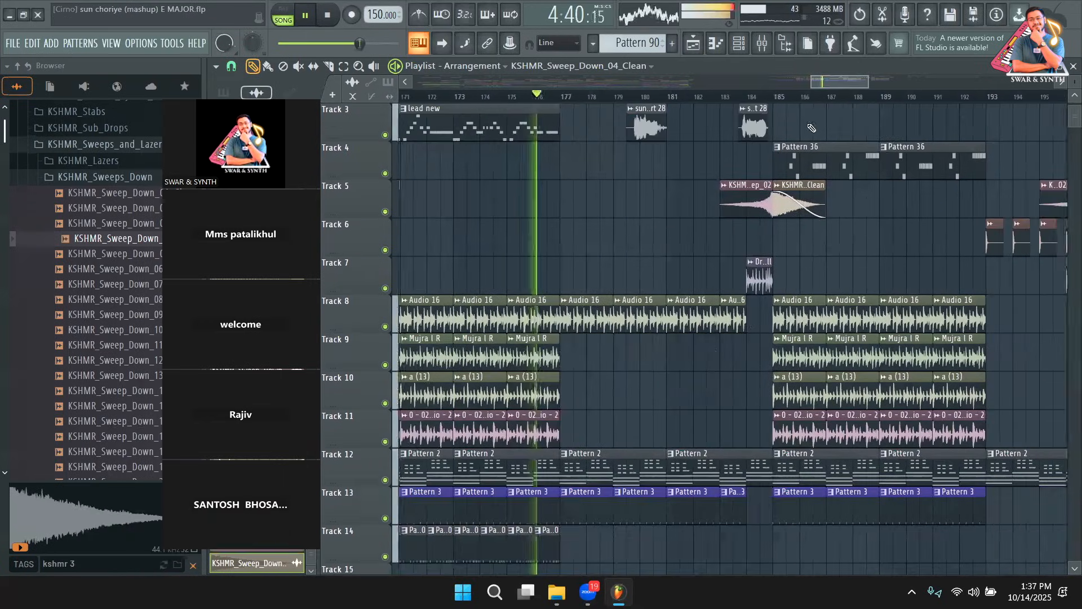
{"action": "scroll", "coordinate": [562, 266], "scroll_direction": "up", "scroll_amount": 2}
{"action": "left_click", "coordinate": [562, 266]}
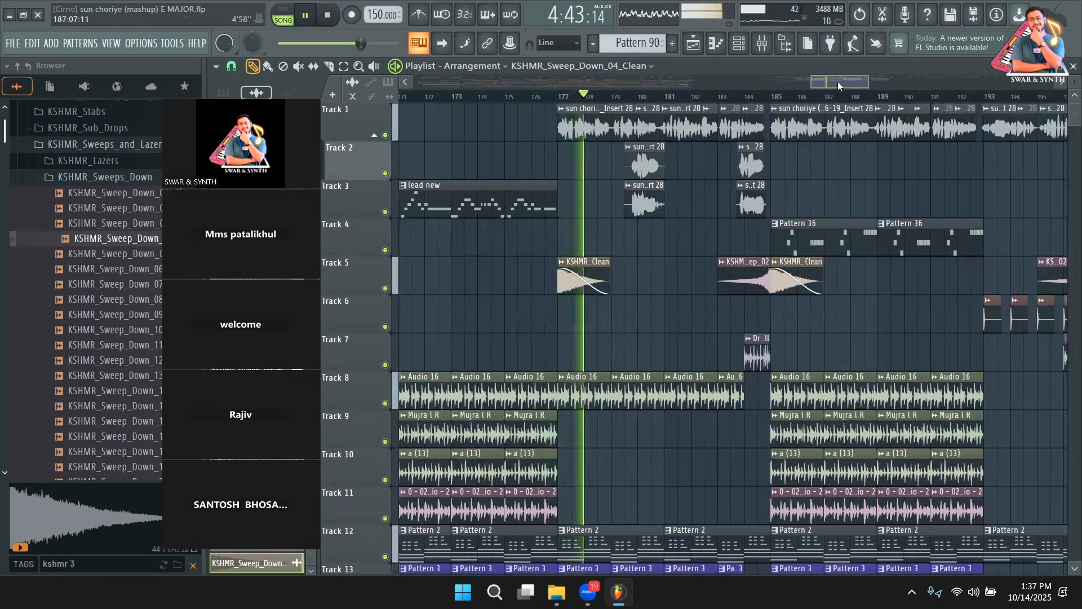
Set the KSHMR_Sweep_Down_04_Clean channel volume to 22% and play the transition from bar 183
{"action": "double_click", "coordinate": [586, 279]}
{"action": "key", "text": "space"}
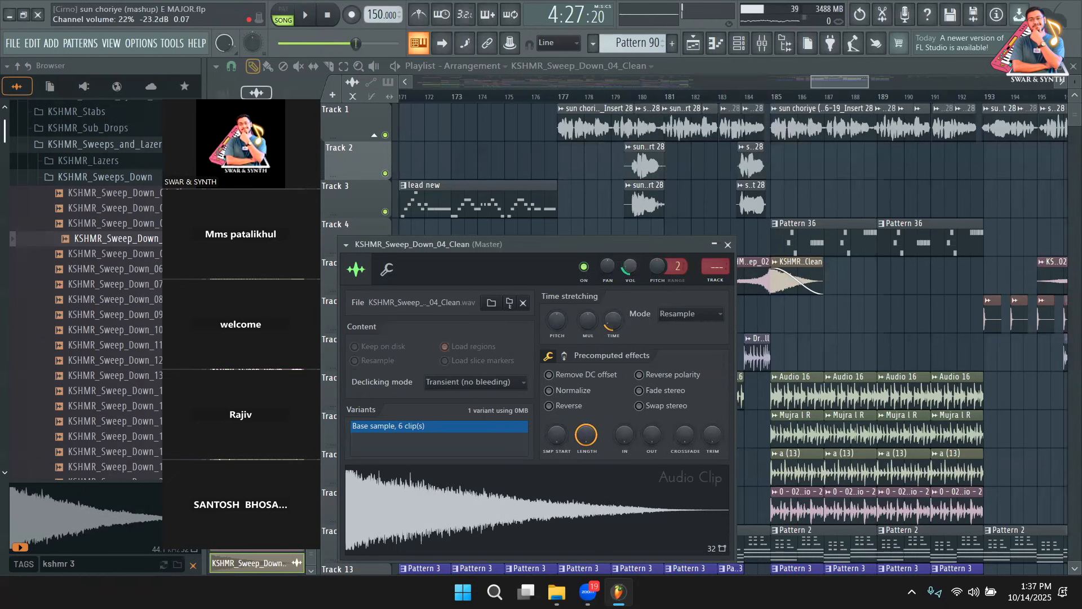
{"action": "left_click", "coordinate": [719, 97]}
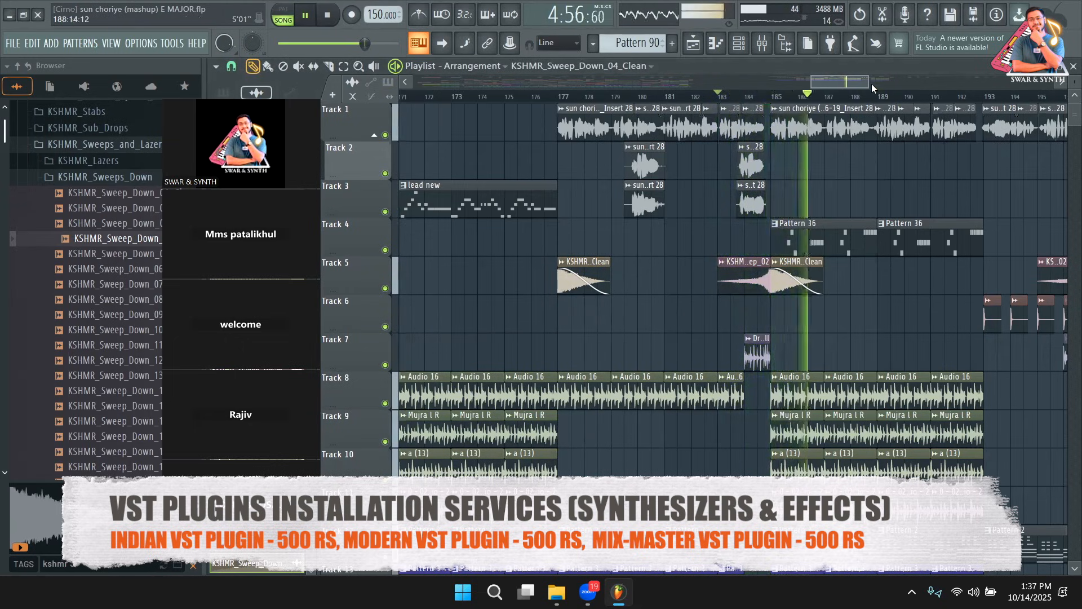
Duplicate the short vocal clips on tracks 2 and 3 near bars 180 and 184 to positions near bars 188 and 192
{"action": "left_click_drag", "start_coordinate": [871, 84], "coordinate": [918, 86]}
{"action": "scroll", "coordinate": [870, 69], "scroll_direction": "left", "scroll_amount": 5}
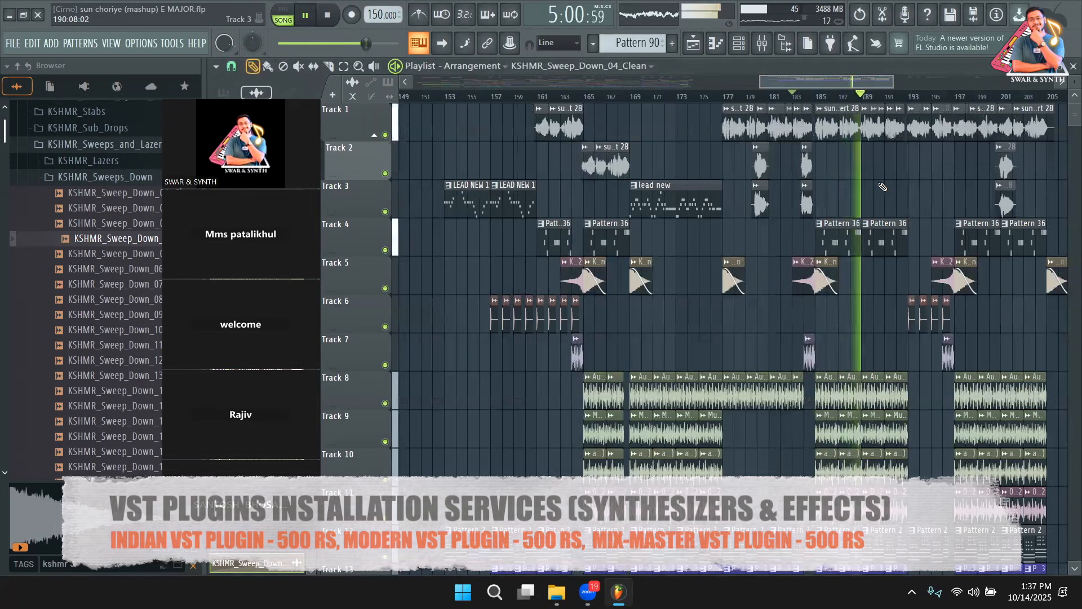
{"action": "left_click", "coordinate": [761, 96]}
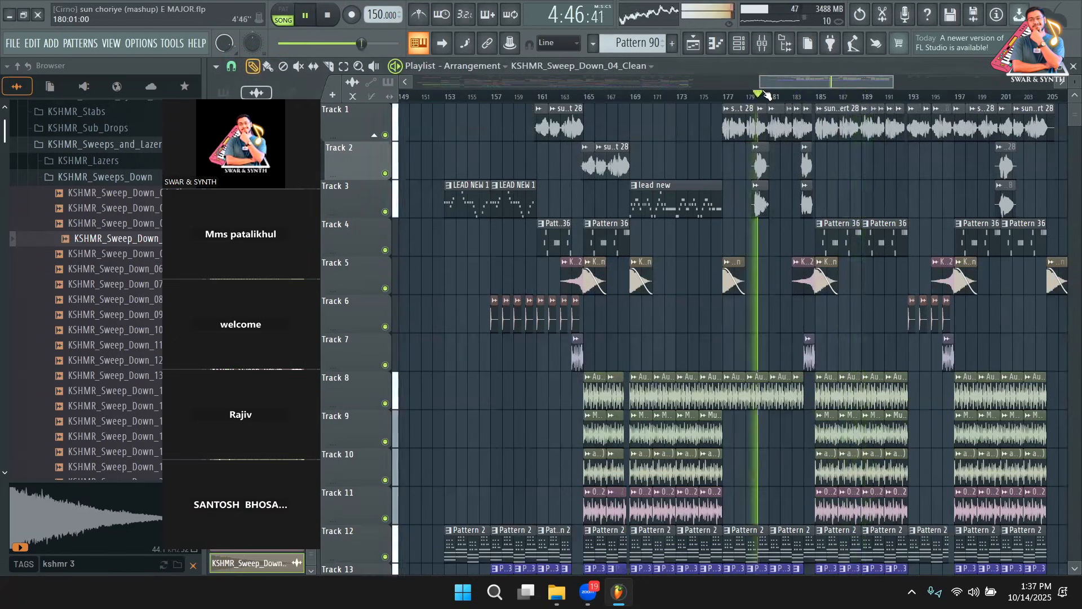
{"action": "left_click", "coordinate": [343, 66]}
{"action": "left_click_drag", "start_coordinate": [870, 140], "coordinate": [755, 223]}
{"action": "left_click", "coordinate": [253, 66]}
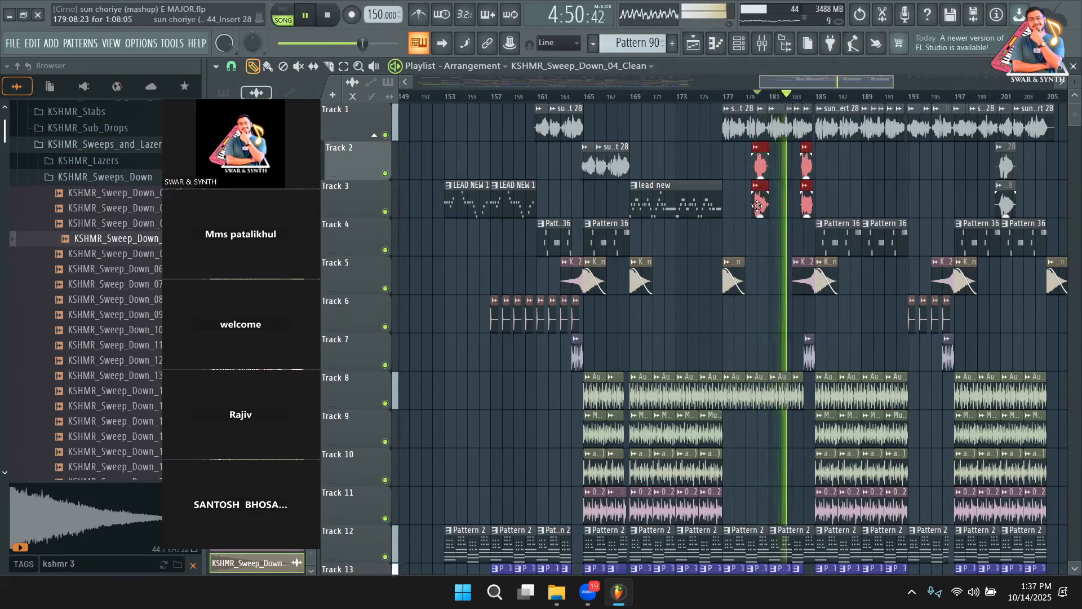
{"action": "key", "text": "ctrl+b"}
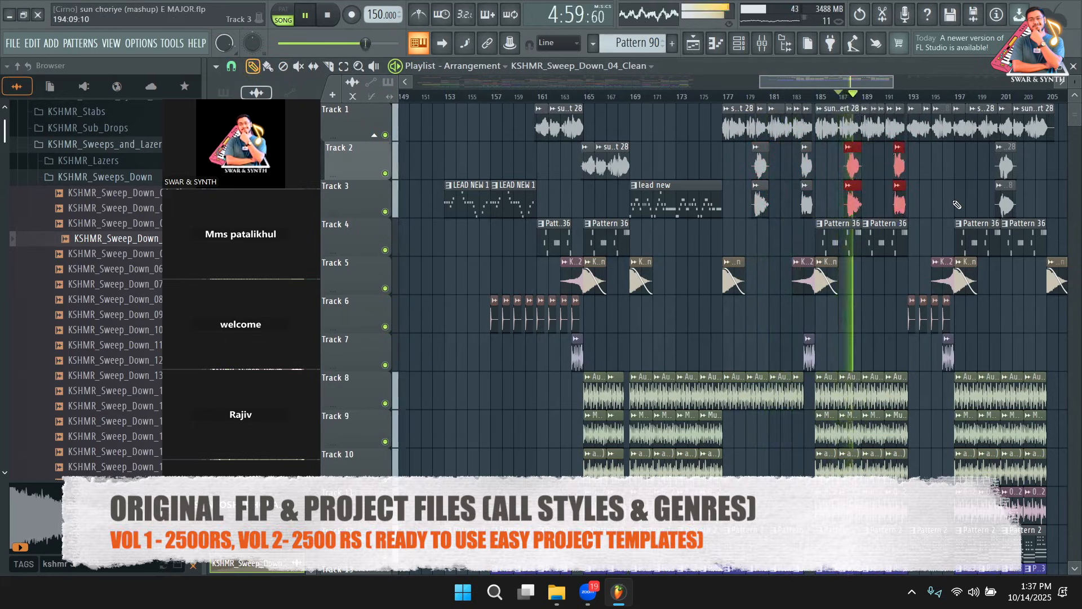
Select the short vocal clips near bar 201 on tracks 2 and 3 and insert a new track at track 3
{"action": "left_click", "coordinate": [947, 199]}
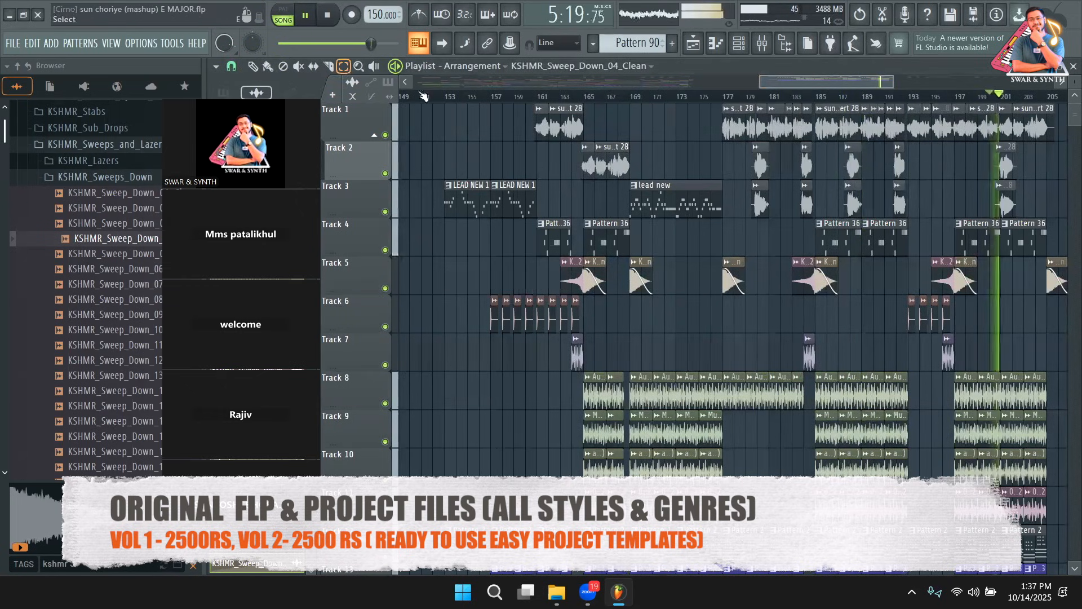
{"action": "left_click_drag", "start_coordinate": [1048, 218], "coordinate": [985, 135]}
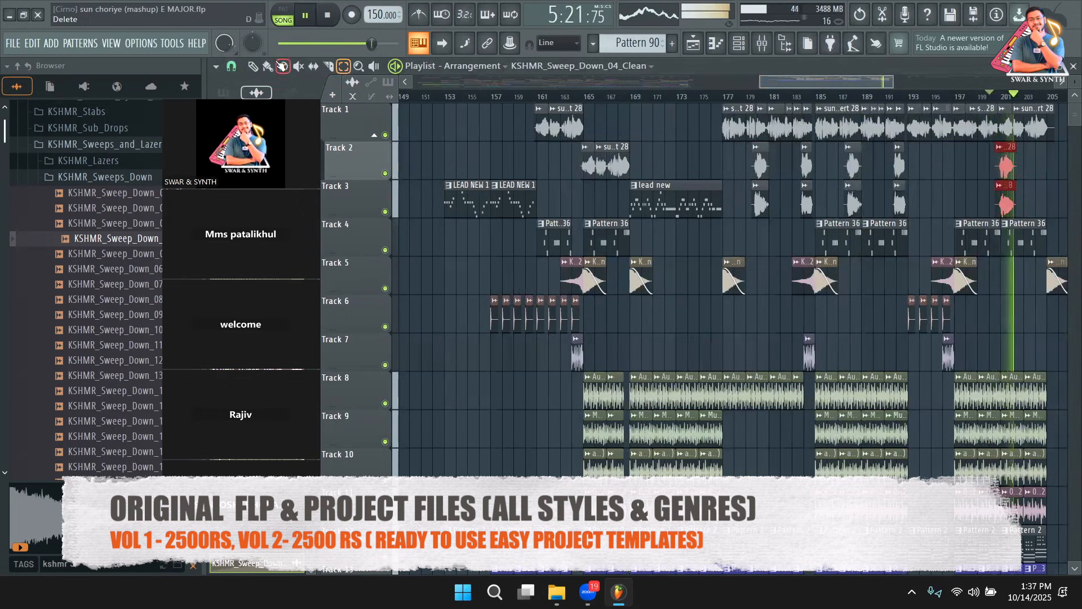
{"action": "right_click", "coordinate": [380, 201]}
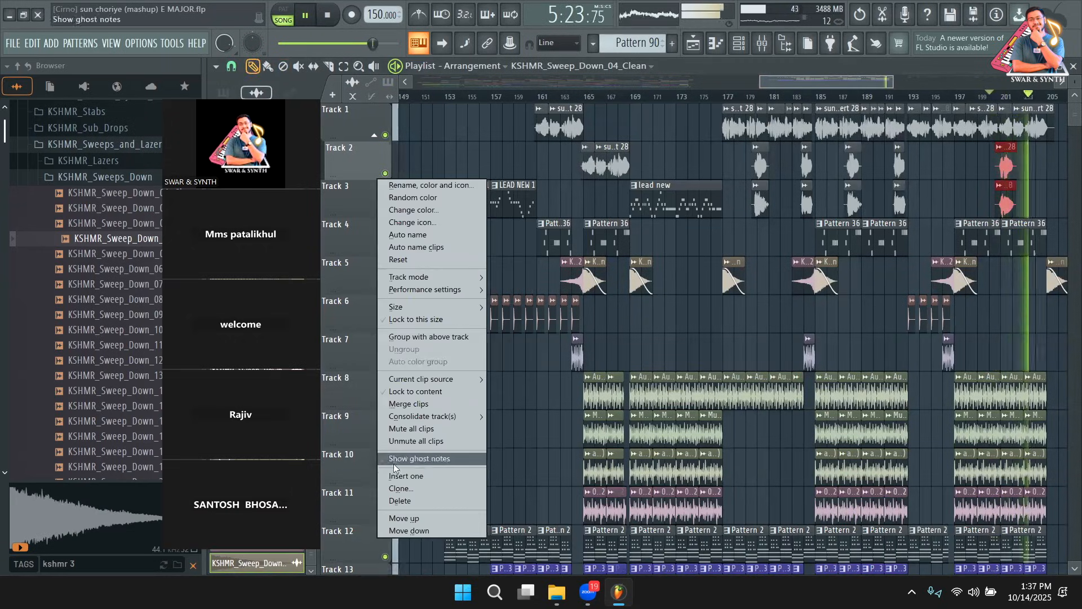
{"action": "left_click", "coordinate": [393, 463]}
{"action": "key", "text": "space"}
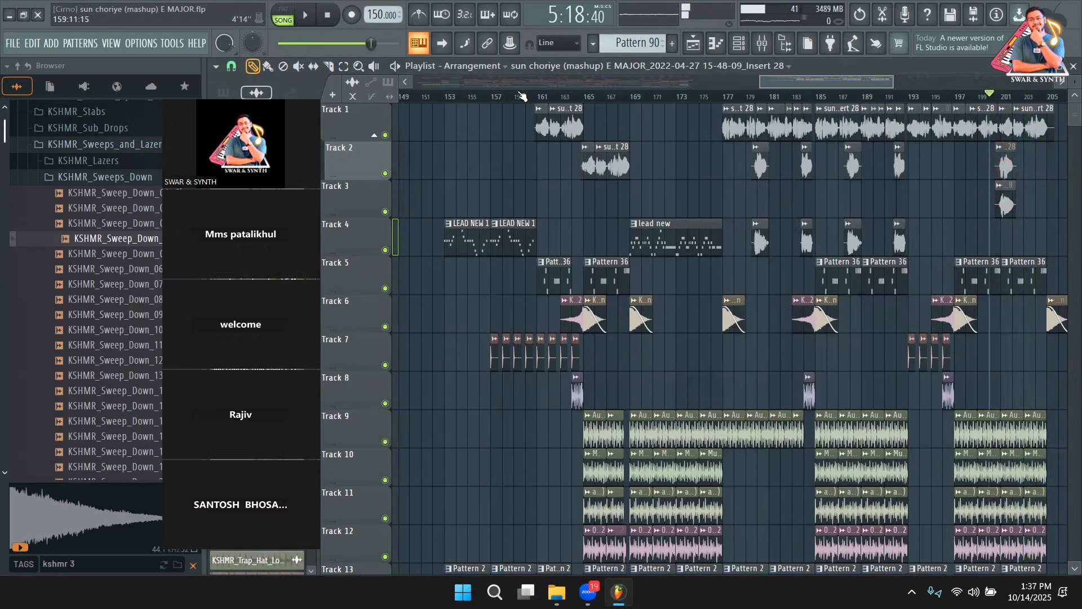
Play from around bar 159 and copy the short vocal clips near bar 201 to bar 161 on tracks 2 and 3
{"action": "key", "text": "space"}
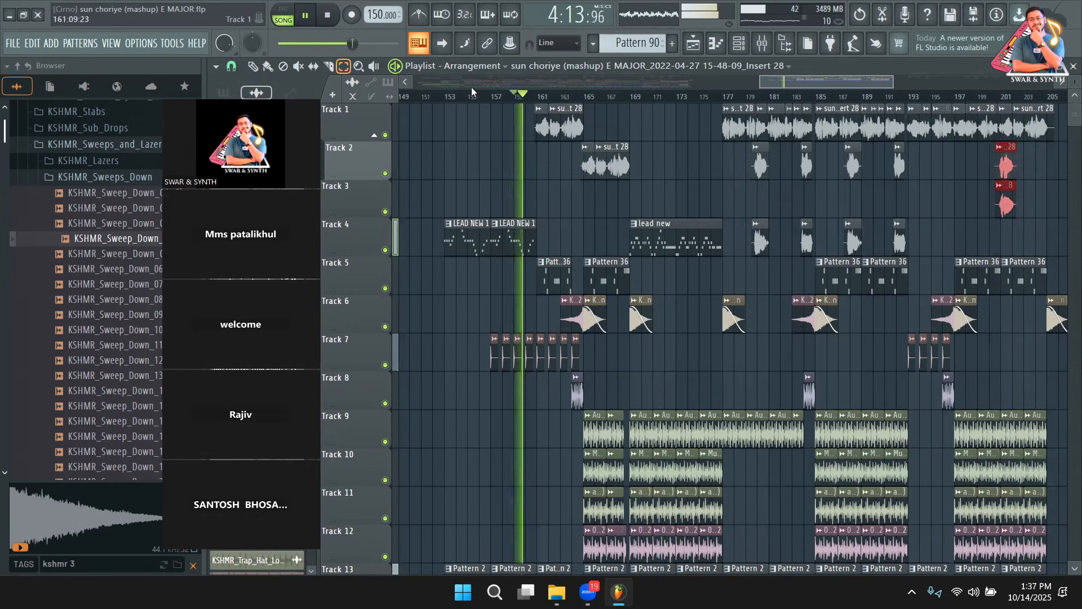
{"action": "left_click", "coordinate": [254, 67]}
{"action": "left_click_drag", "start_coordinate": [996, 169], "coordinate": [529, 177]}
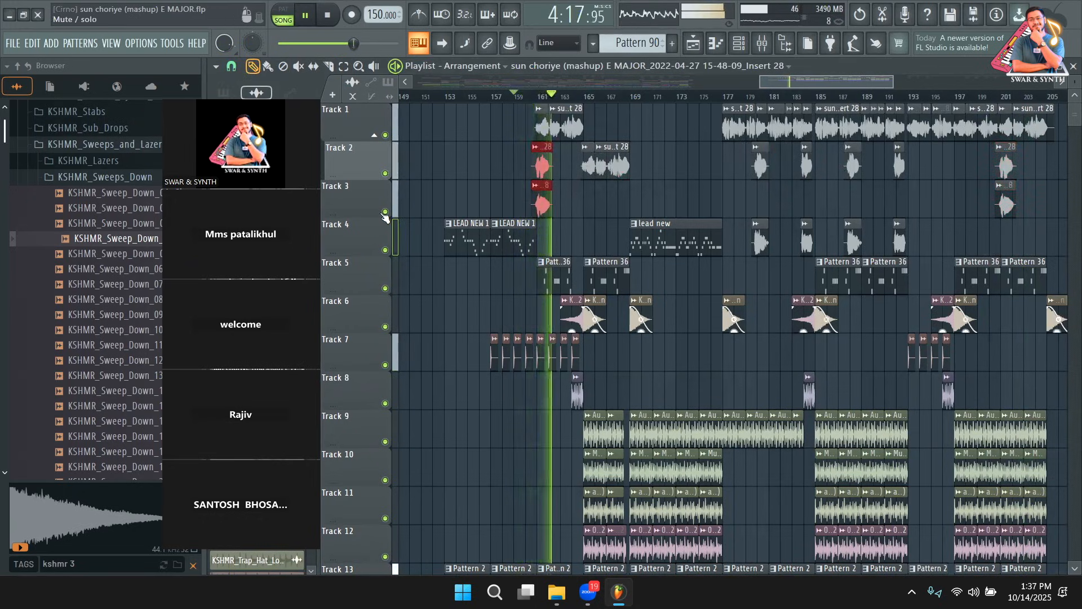
Insert another track at track 4 and place the short vocal pair on tracks 3 and 4 near bars 153, 157, 161 and 165
{"action": "right_click", "coordinate": [367, 224]}
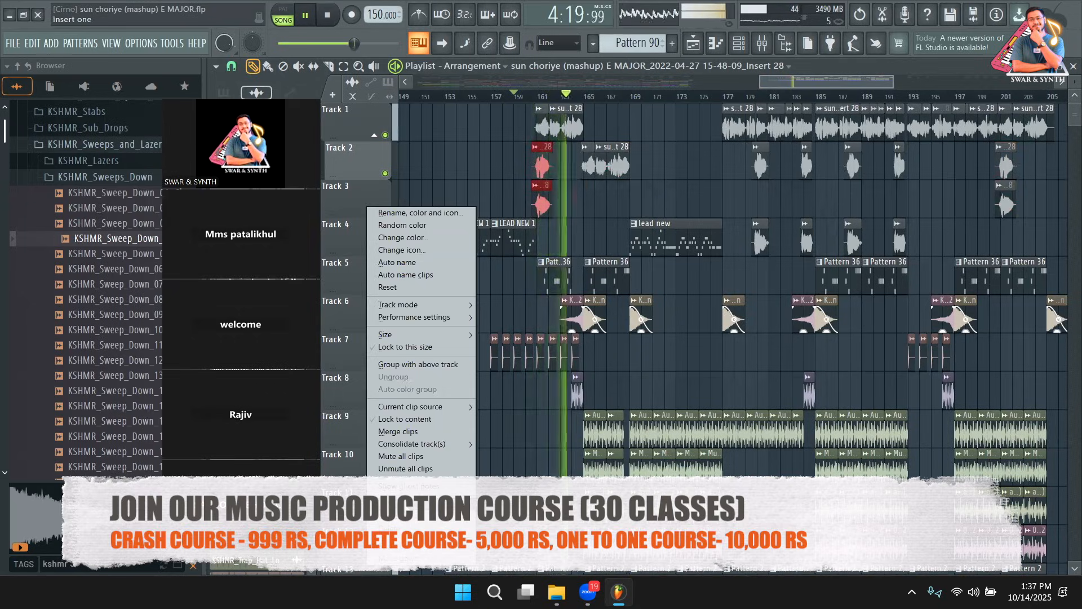
{"action": "left_click", "coordinate": [405, 434]}
{"action": "mouse_move", "coordinate": [539, 164]}
{"action": "left_mouse_down"}
{"action": "mouse_move", "coordinate": [539, 202]}
{"action": "mouse_move", "coordinate": [586, 210]}
{"action": "left_mouse_up"}
{"action": "key", "text": "space"}
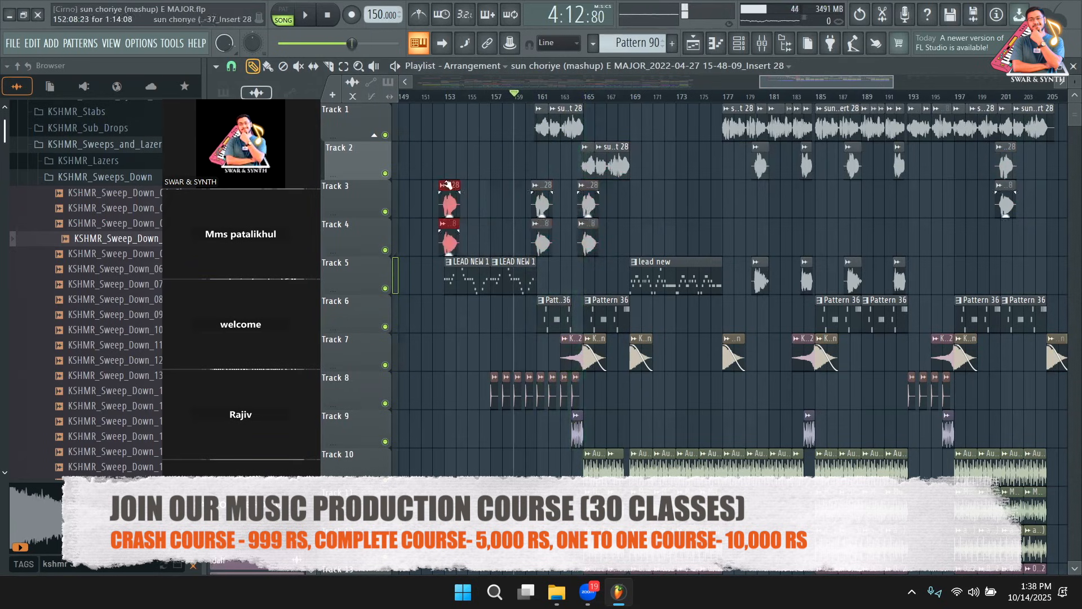
{"action": "key", "text": "space"}
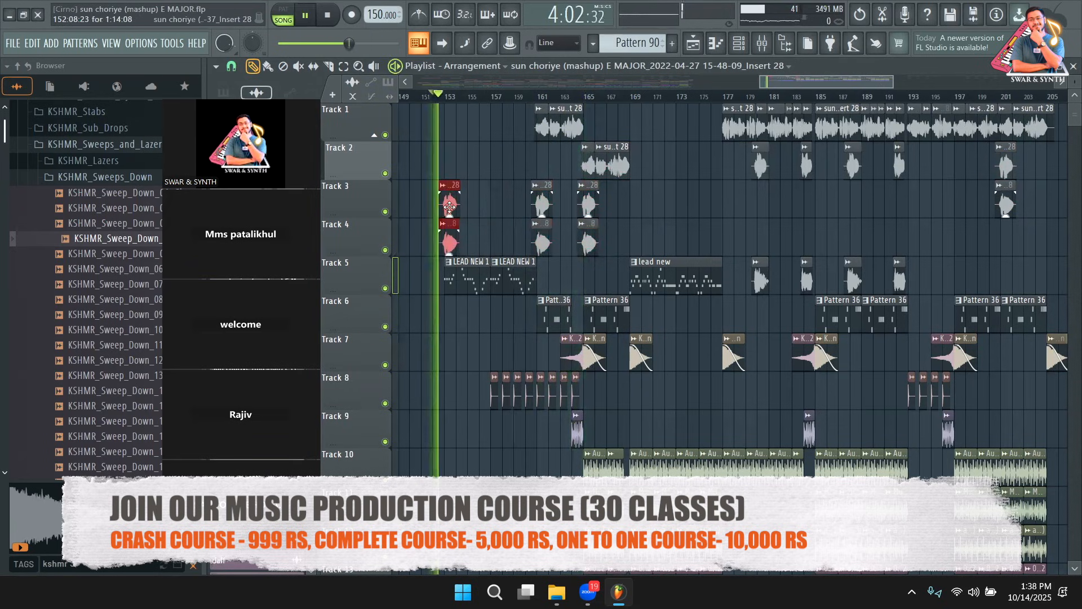
{"action": "mouse_move", "coordinate": [449, 207]}
{"action": "left_mouse_down"}
{"action": "mouse_move", "coordinate": [506, 206]}
{"action": "mouse_move", "coordinate": [495, 207]}
{"action": "left_mouse_up"}
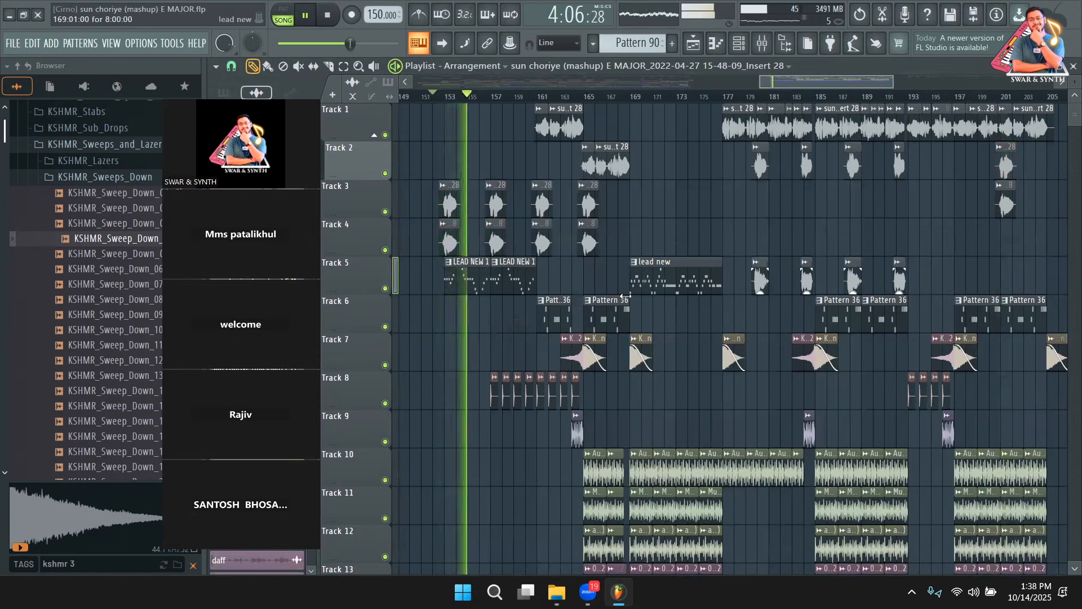
Listen to the repeated vocal layers from bar 152 while checking the arrangement across all the tracks
{"action": "scroll", "coordinate": [591, 315], "scroll_direction": "down", "scroll_amount": 4}
{"action": "scroll", "coordinate": [556, 384], "scroll_direction": "down", "scroll_amount": 3}
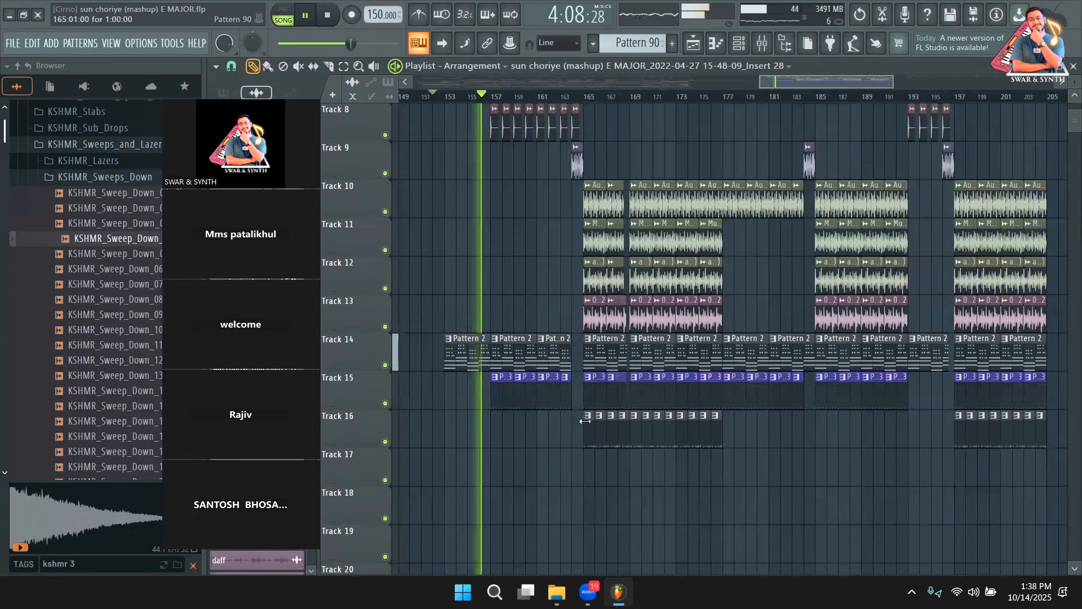
{"action": "scroll", "coordinate": [652, 326], "scroll_direction": "up", "scroll_amount": 4}
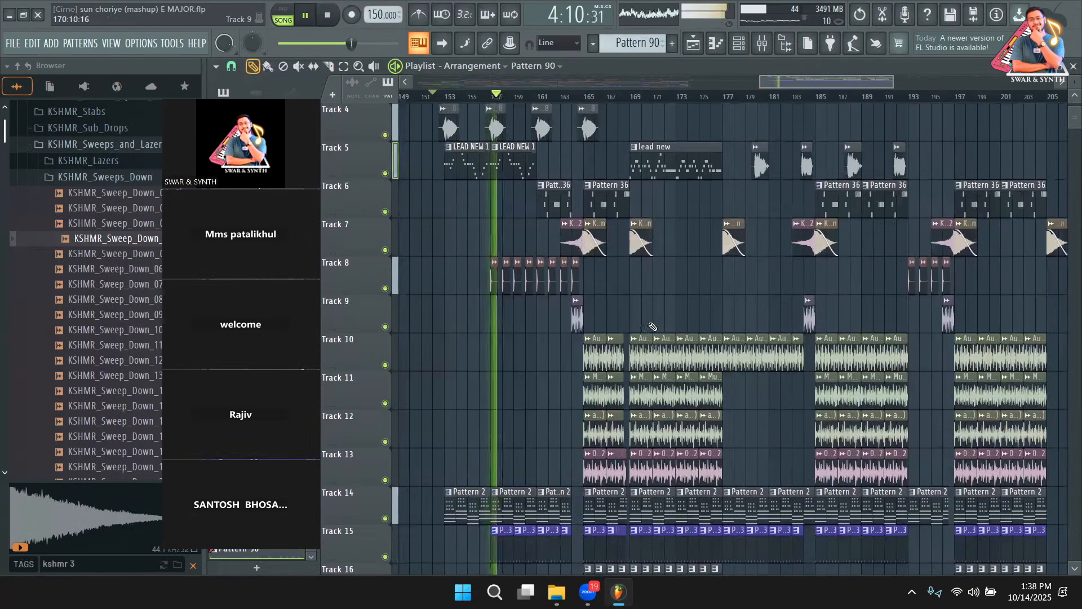
{"action": "scroll", "coordinate": [653, 320], "scroll_direction": "up", "scroll_amount": 3}
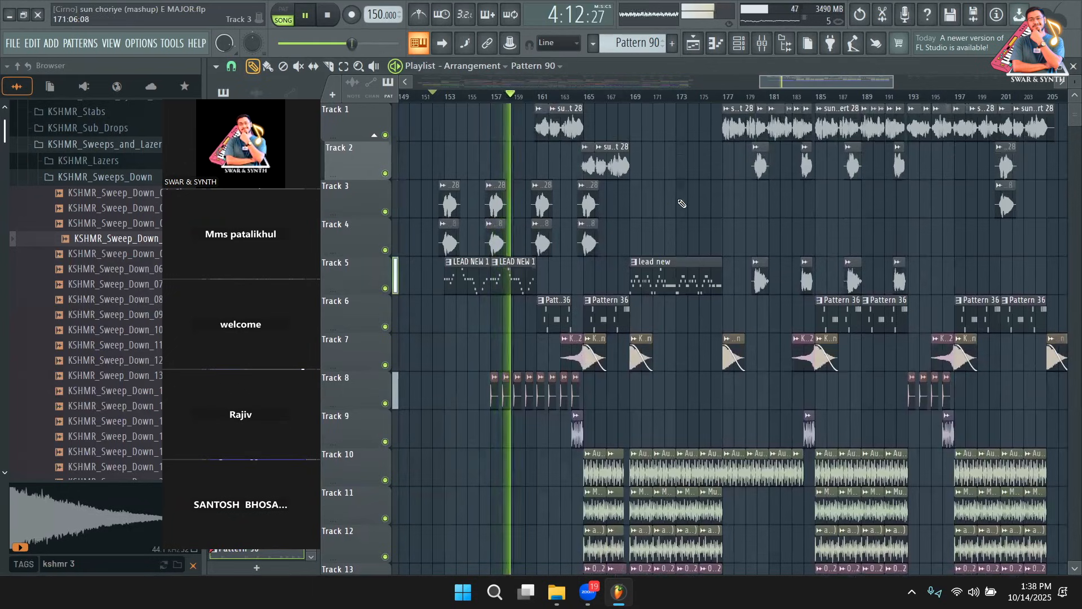
{"action": "scroll", "coordinate": [706, 210], "scroll_direction": "down", "scroll_amount": 4}
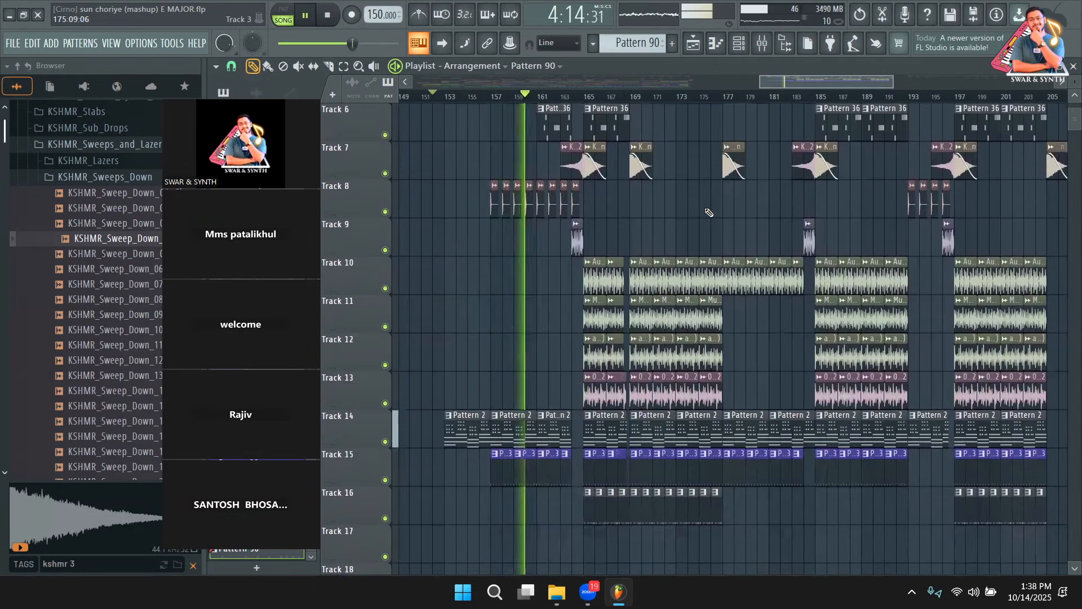
{"action": "scroll", "coordinate": [693, 194], "scroll_direction": "up", "scroll_amount": 5}
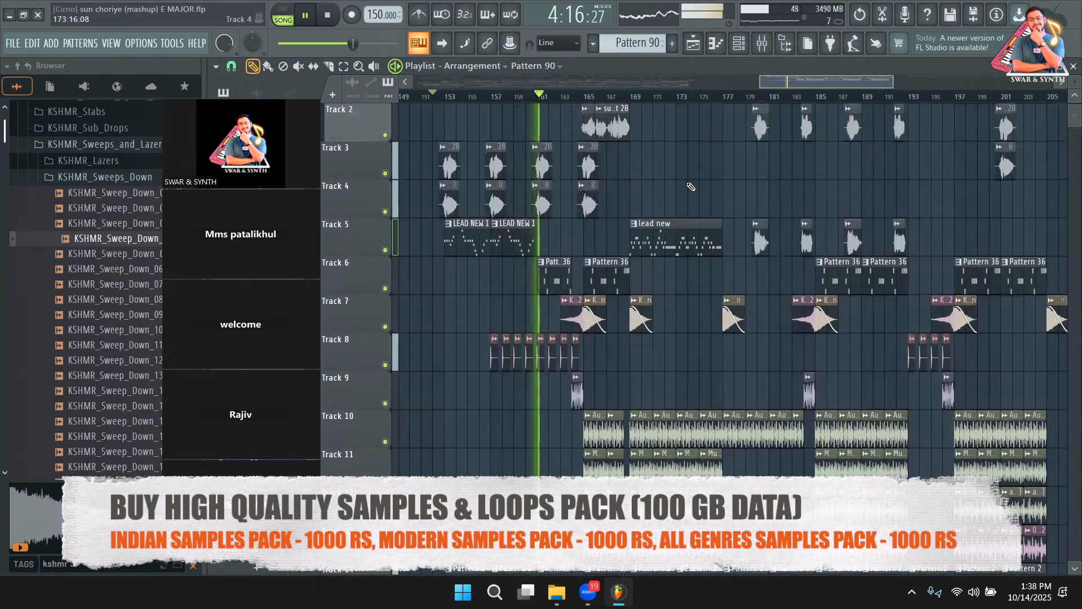
{"action": "scroll", "coordinate": [684, 225], "scroll_direction": "up", "scroll_amount": 1}
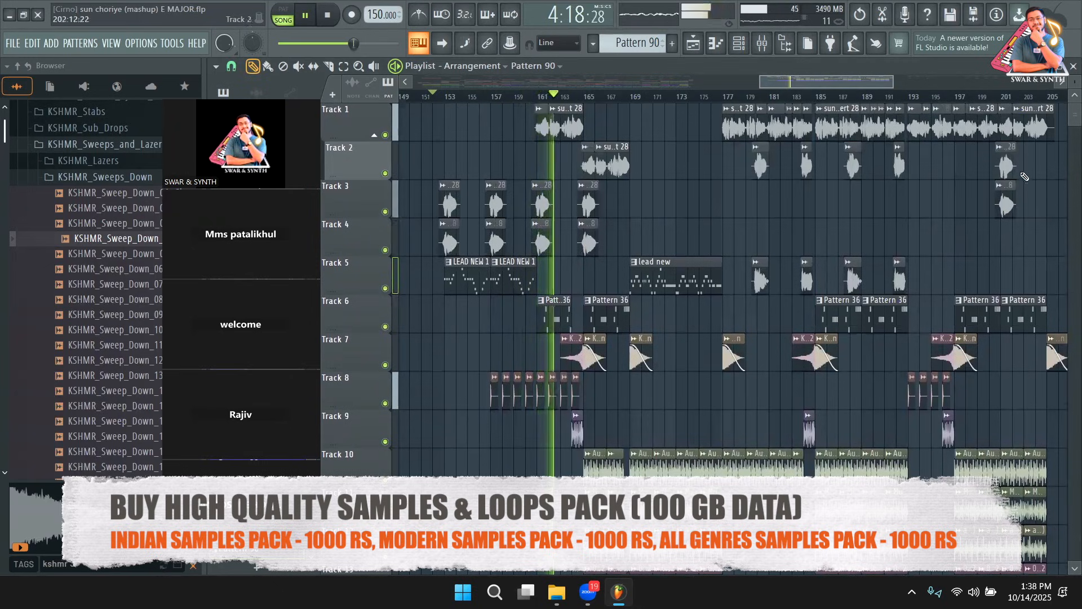
Inspect the sample settings of the two short vocal clips near bar 201
{"action": "double_click", "coordinate": [993, 169]}
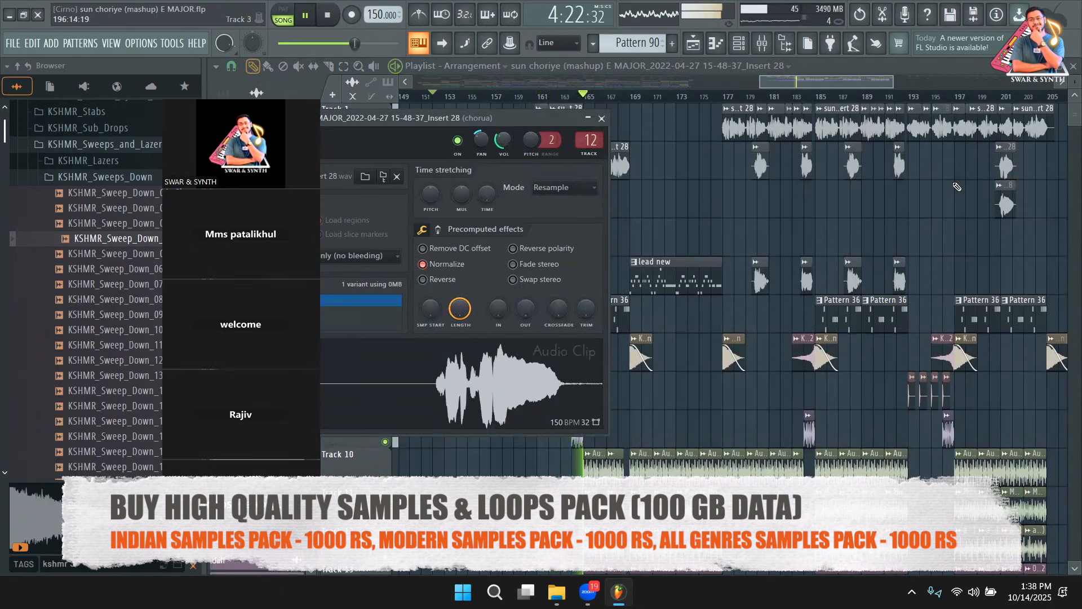
{"action": "double_click", "coordinate": [1008, 209]}
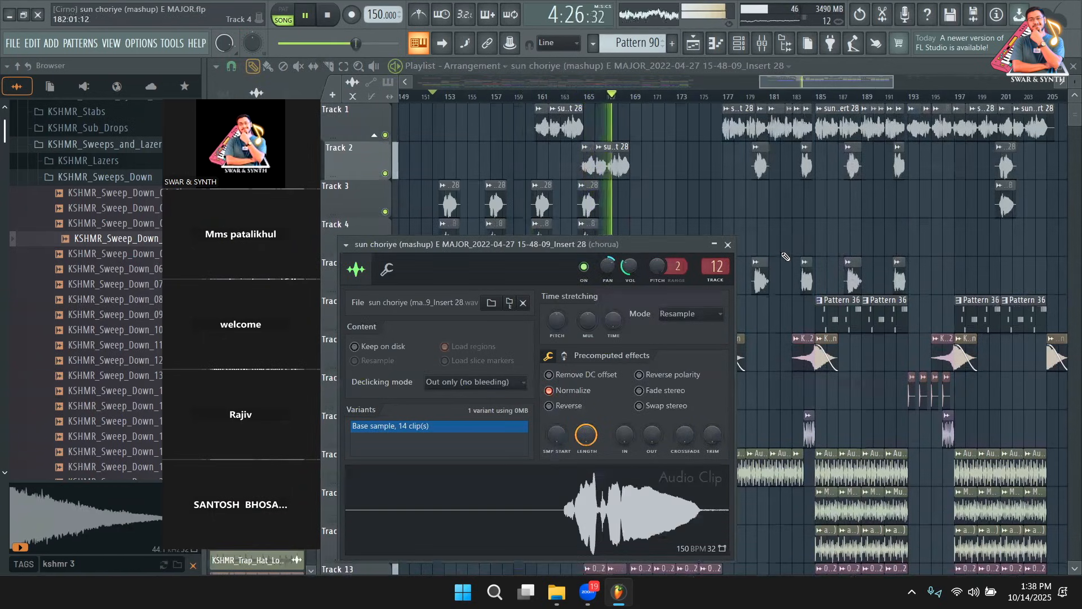
{"action": "left_click", "coordinate": [727, 244]}
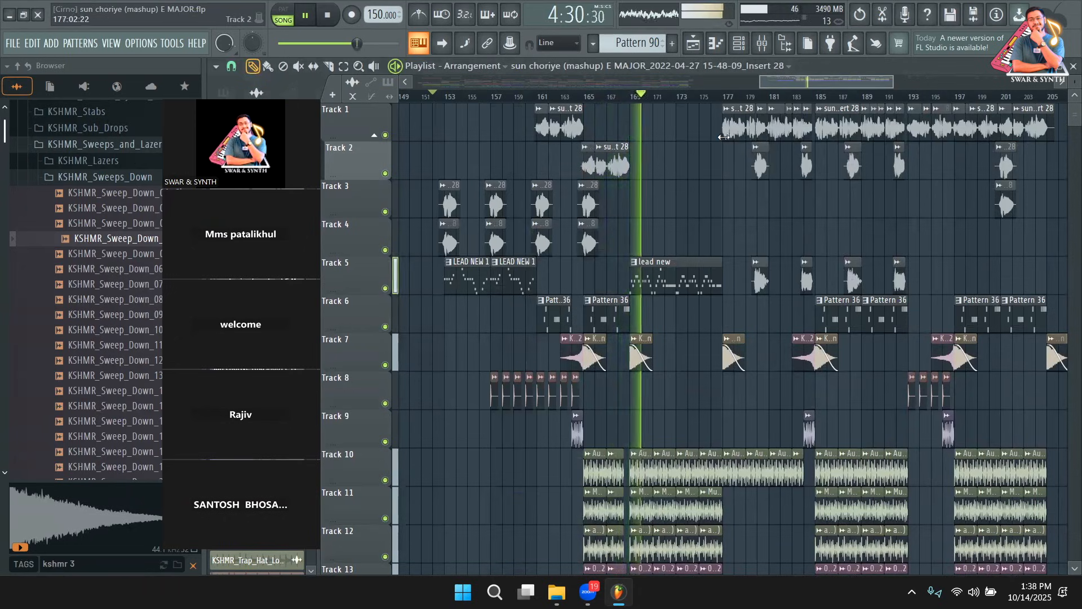
Move the short vocal layers near bars 180, 184, 188, 192 and 201 onto tracks 3 and 4
{"action": "left_click", "coordinate": [343, 66]}
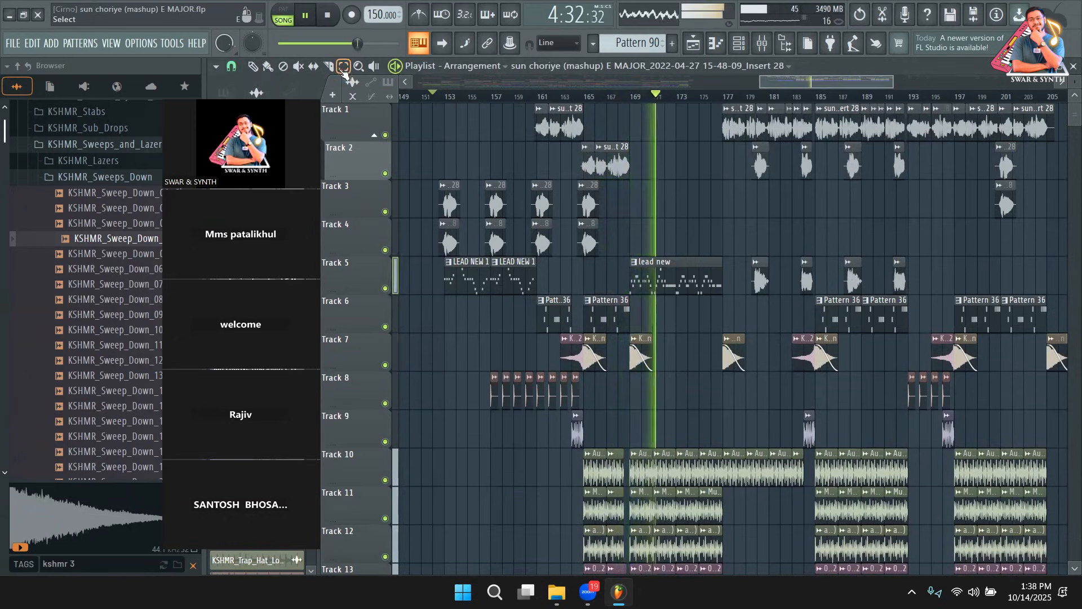
{"action": "left_click_drag", "start_coordinate": [933, 254], "coordinate": [755, 247]}
{"action": "left_click_drag", "start_coordinate": [915, 174], "coordinate": [834, 208]}
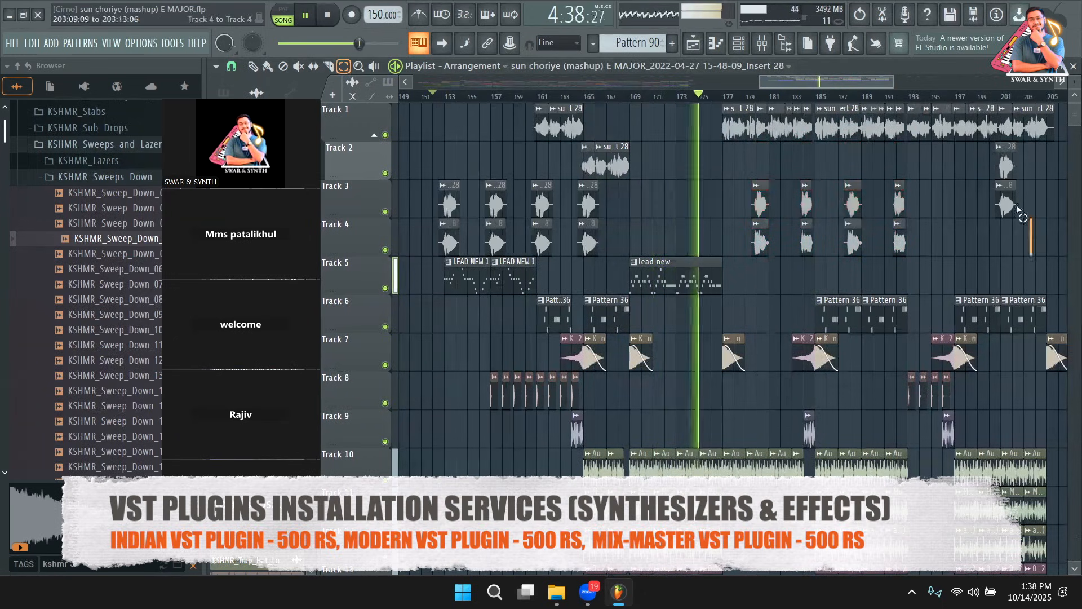
{"action": "left_click_drag", "start_coordinate": [1032, 172], "coordinate": [929, 222]}
{"action": "left_click", "coordinate": [630, 135]}
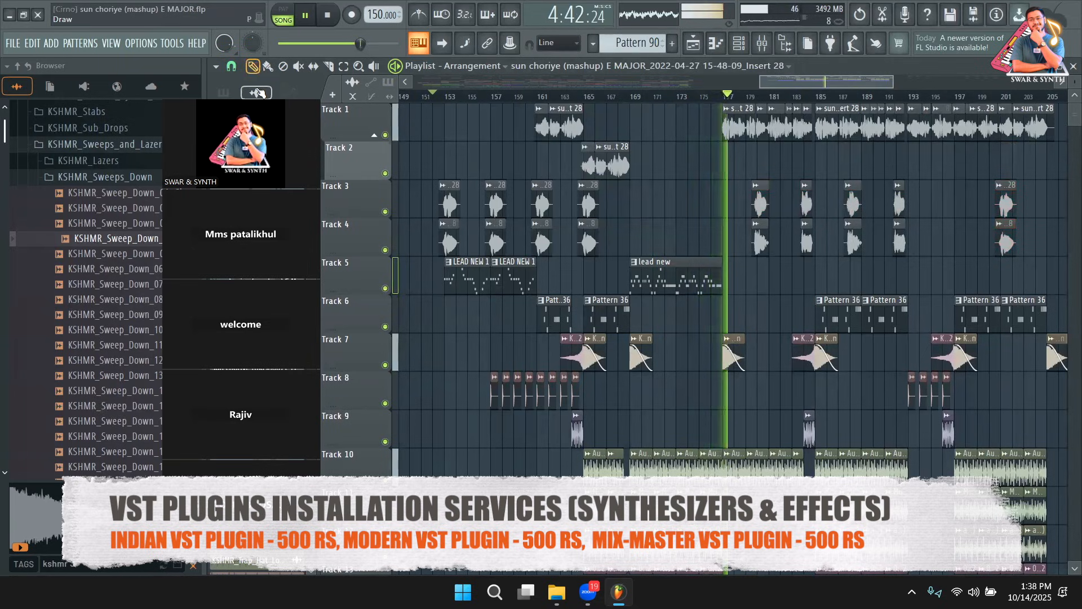
Play the passage leading into bar 177 with the sweep track 7 muted, and unmute it again
{"action": "left_click_drag", "start_coordinate": [259, 92], "coordinate": [222, 74]}
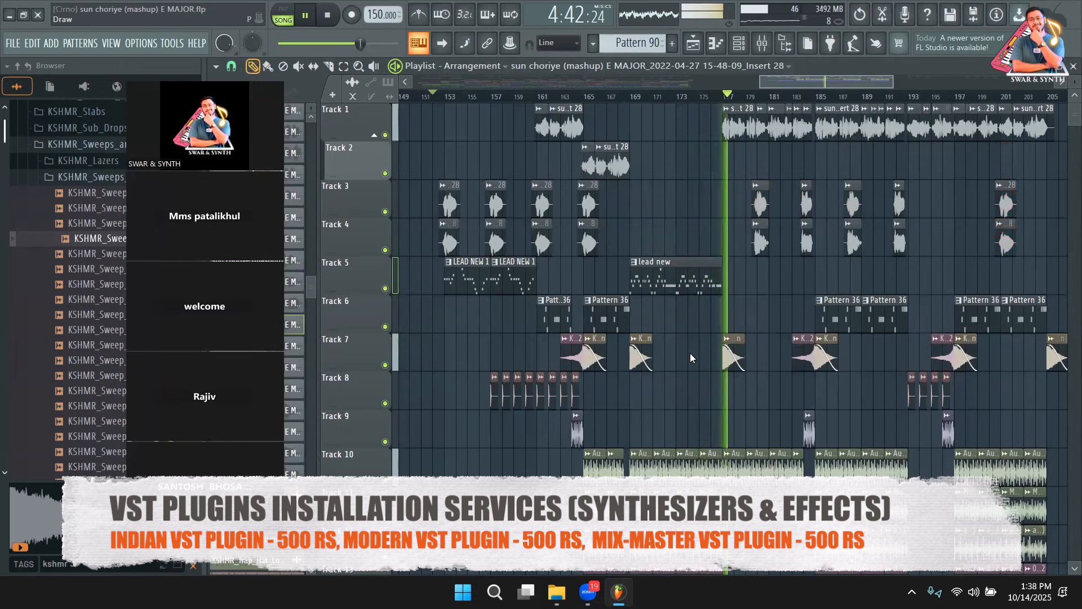
{"action": "key", "text": "space"}
{"action": "left_click", "coordinate": [392, 371]}
{"action": "key", "text": "space"}
{"action": "key", "text": "space"}
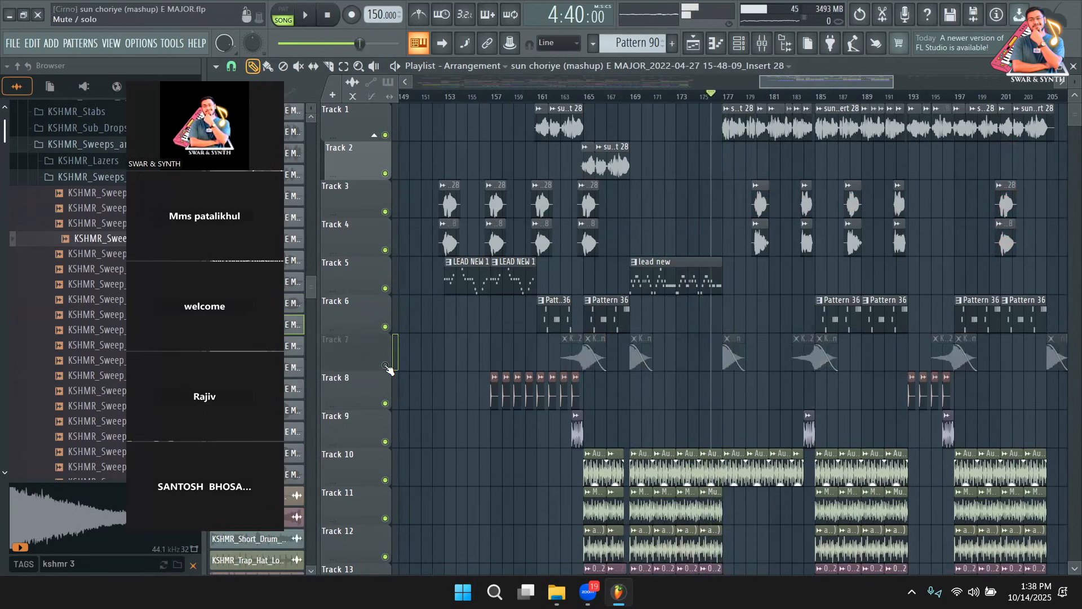
{"action": "left_click", "coordinate": [386, 365]}
Check the KSHMR_Sweep_Down_04_Clean channel settings and replay the transition into bar 177
{"action": "double_click", "coordinate": [740, 343]}
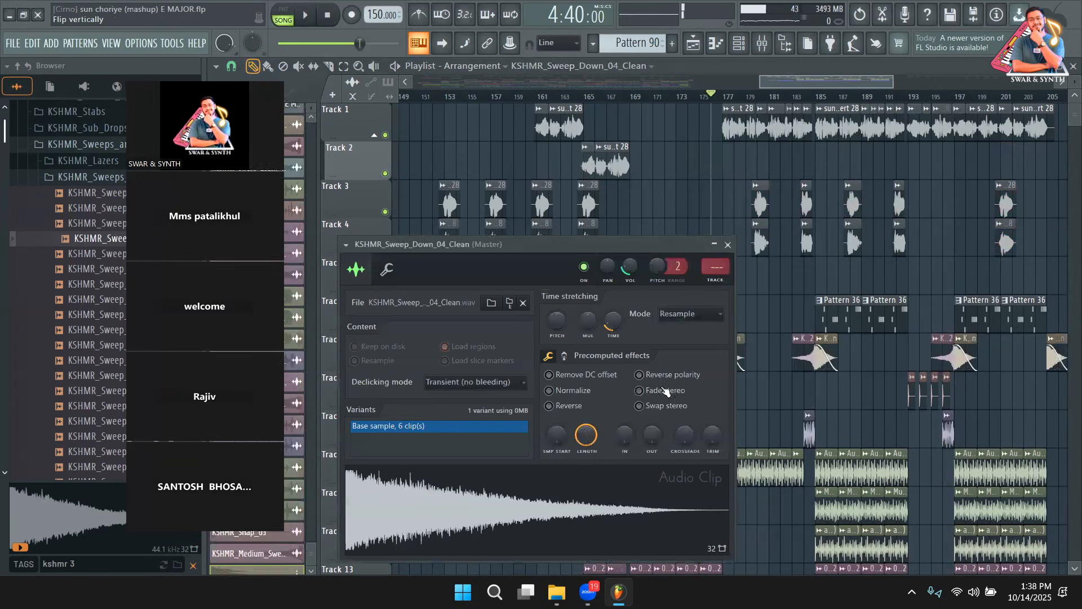
{"action": "key", "text": "Escape"}
{"action": "key", "text": "space"}
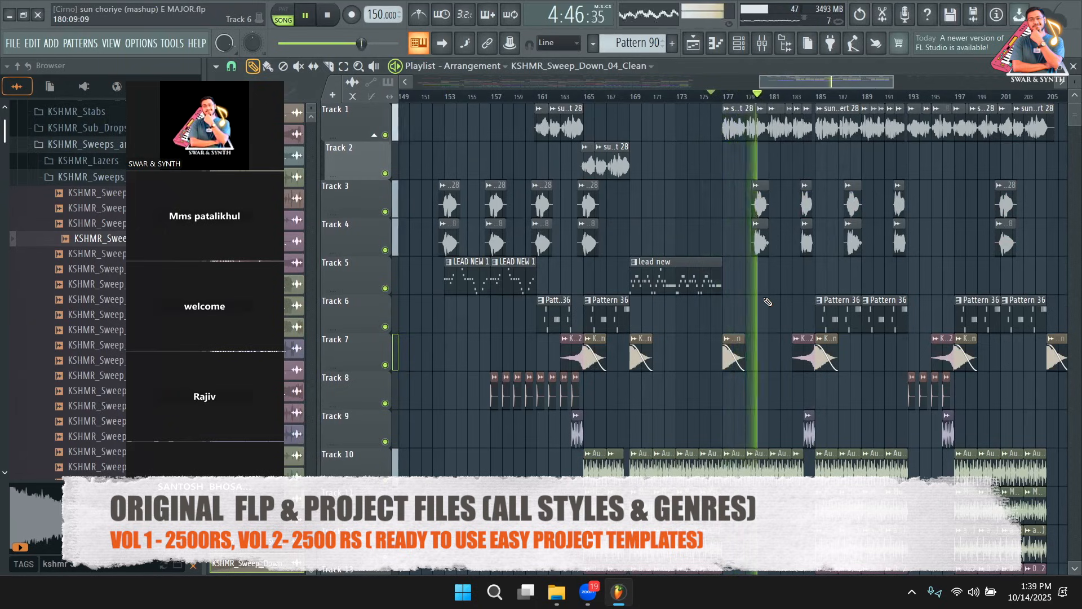
Listen to the section around bars 180 to 192, solo the Pattern 2 track briefly, and restore all tracks
{"action": "left_click_drag", "start_coordinate": [827, 85], "coordinate": [849, 86]}
{"action": "scroll", "coordinate": [859, 241], "scroll_direction": "down", "scroll_amount": 1}
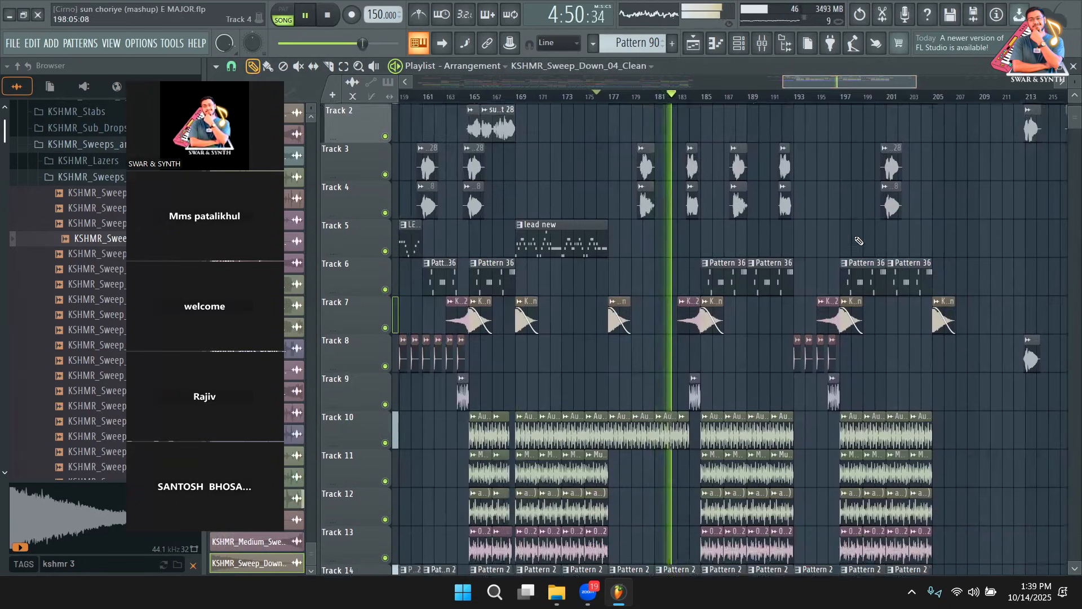
{"action": "scroll", "coordinate": [858, 241], "scroll_direction": "down", "scroll_amount": 5}
{"action": "scroll", "coordinate": [956, 219], "scroll_direction": "up", "scroll_amount": 5}
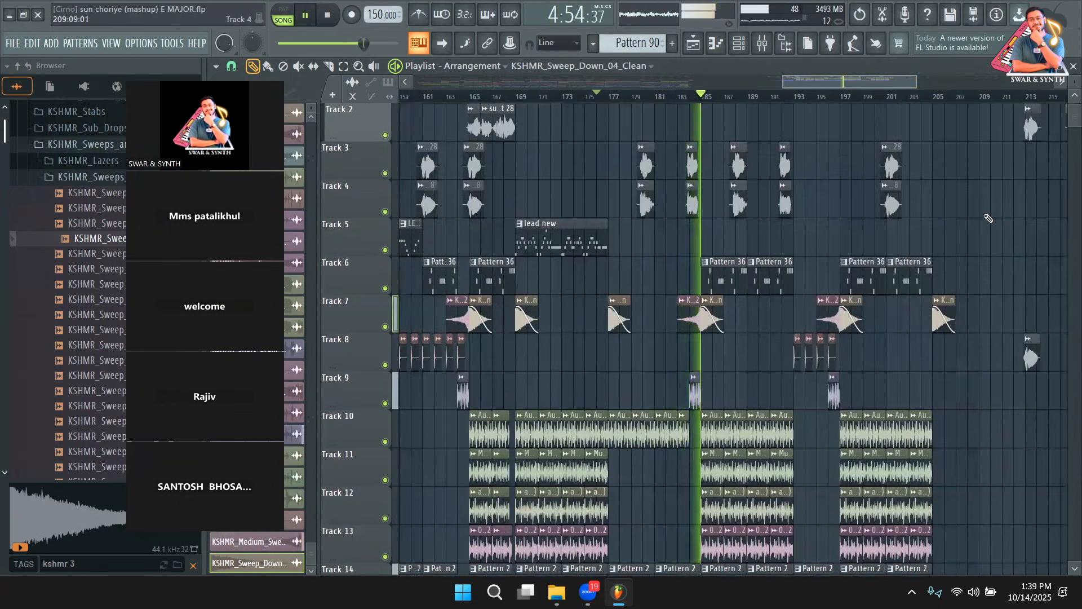
{"action": "mouse_move", "coordinate": [888, 82]}
{"action": "left_mouse_down"}
{"action": "mouse_move", "coordinate": [858, 83]}
{"action": "mouse_move", "coordinate": [875, 84]}
{"action": "left_mouse_up"}
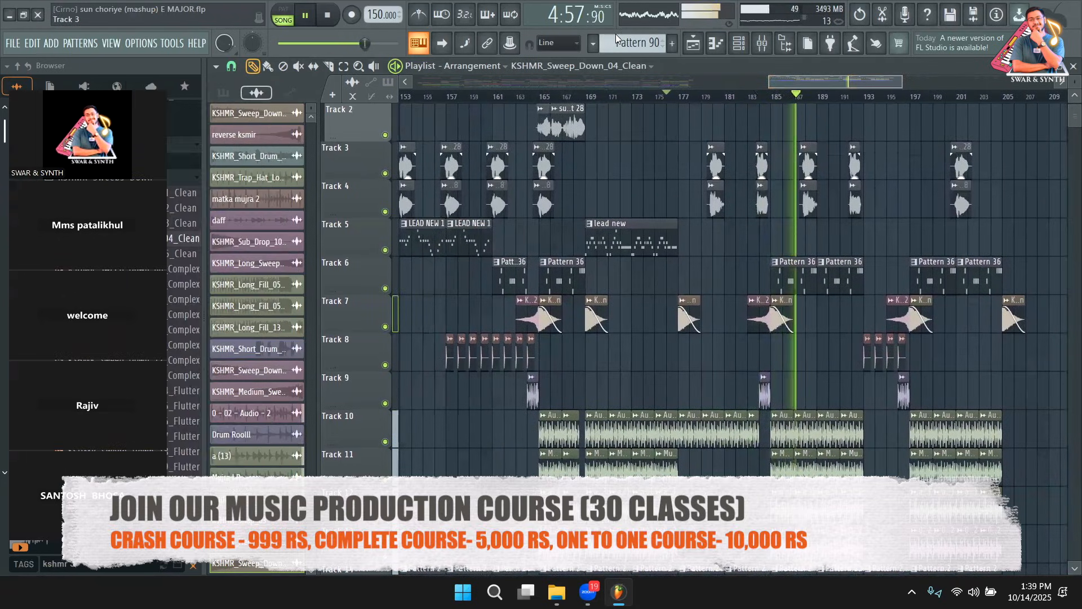
{"action": "scroll", "coordinate": [658, 342], "scroll_direction": "down", "scroll_amount": 5}
{"action": "left_click", "coordinate": [384, 212], "text": "ctrl"}
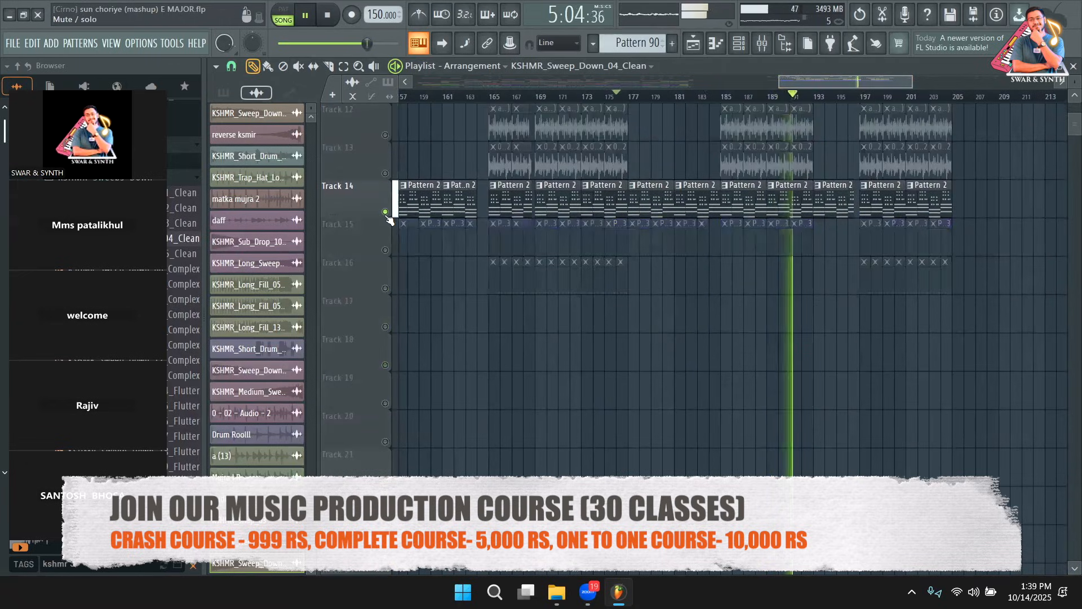
{"action": "left_click", "coordinate": [385, 212], "text": "ctrl"}
{"action": "key", "text": "space"}
Play the final drum section from about bar 195 and review the full arrangement from bar 141 to bar 225
{"action": "scroll", "coordinate": [620, 169], "scroll_direction": "up", "scroll_amount": 4}
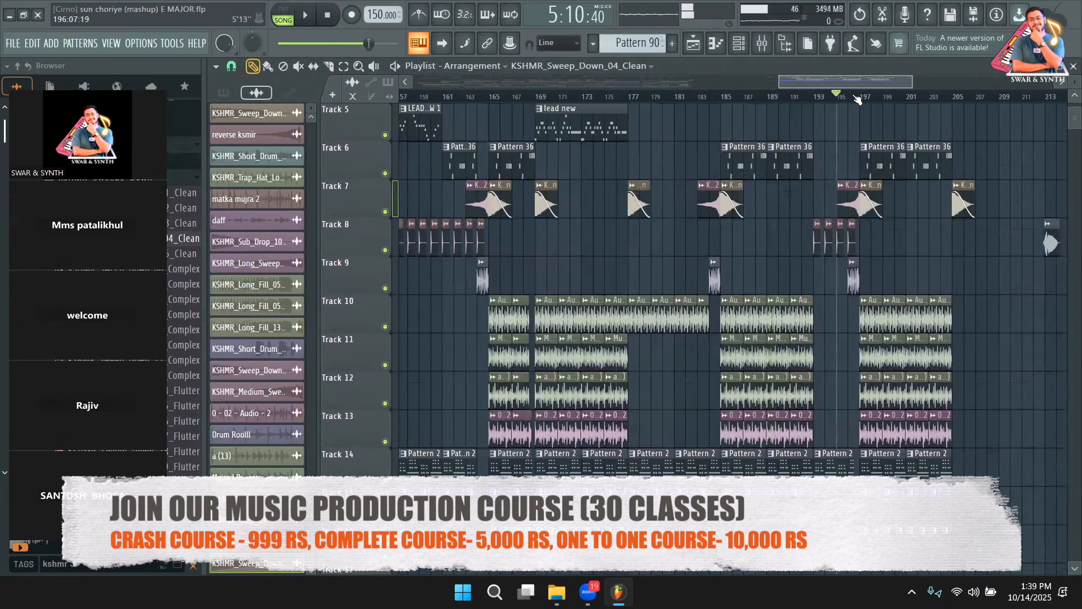
{"action": "key", "text": "space"}
{"action": "scroll", "coordinate": [866, 115], "scroll_direction": "up", "scroll_amount": 4}
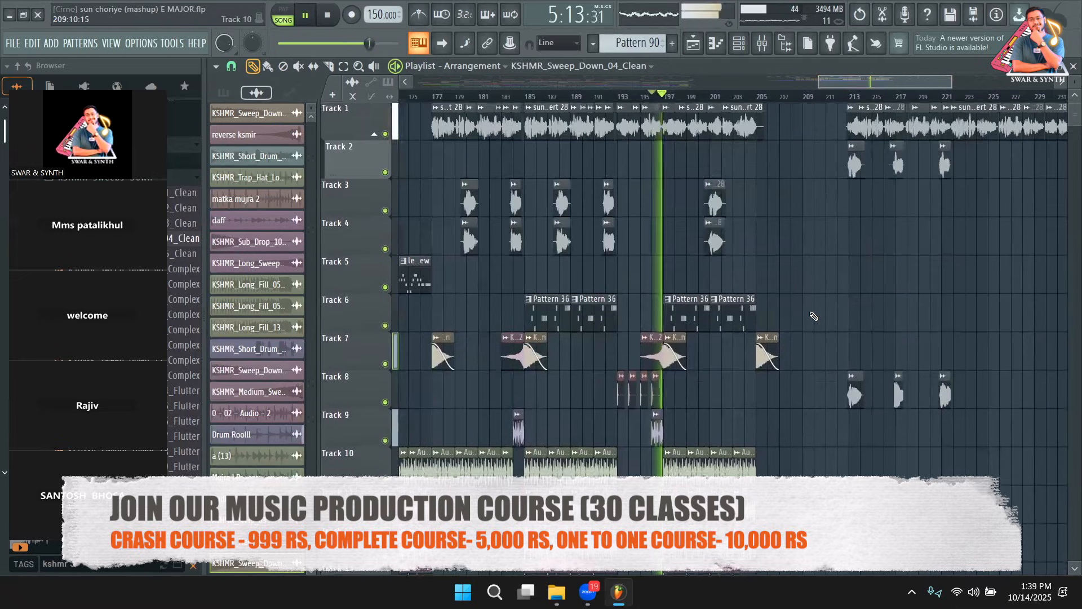
{"action": "left_click_drag", "start_coordinate": [870, 77], "coordinate": [790, 71]}
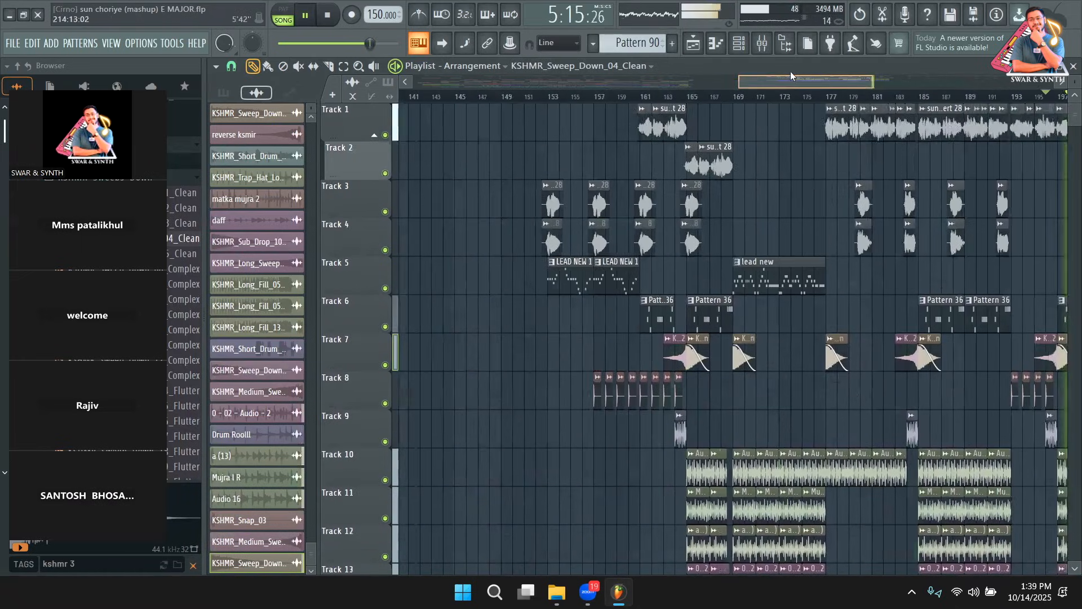
{"action": "scroll", "coordinate": [800, 101], "scroll_direction": "down", "scroll_amount": 3}
{"action": "left_click_drag", "start_coordinate": [874, 81], "coordinate": [940, 81]}
{"action": "scroll", "coordinate": [937, 232], "scroll_direction": "down", "scroll_amount": 5}
{"action": "scroll", "coordinate": [940, 233], "scroll_direction": "up", "scroll_amount": 3}
{"action": "scroll", "coordinate": [941, 233], "scroll_direction": "up", "scroll_amount": 4}
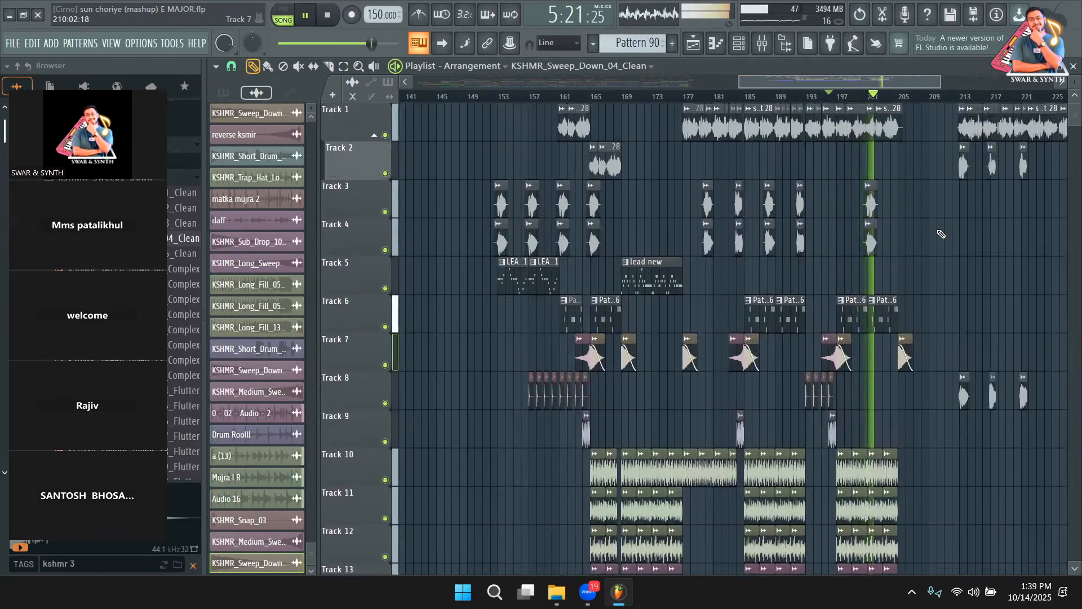
{"action": "scroll", "coordinate": [941, 233], "scroll_direction": "down", "scroll_amount": 5}
{"action": "scroll", "coordinate": [940, 234], "scroll_direction": "up", "scroll_amount": 6}
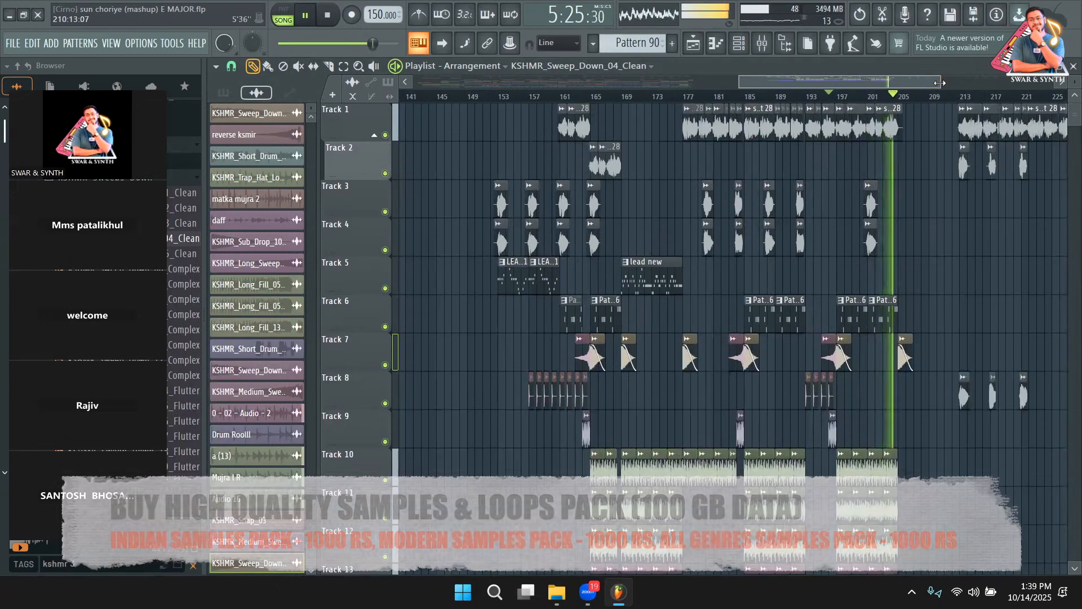
Set the playlist's time selection from bar 151 to about bar 208, deselect the clips and stop playback
{"action": "scroll", "coordinate": [893, 86], "scroll_direction": "up", "scroll_amount": 2}
{"action": "left_click_drag", "start_coordinate": [893, 86], "coordinate": [440, 186]}
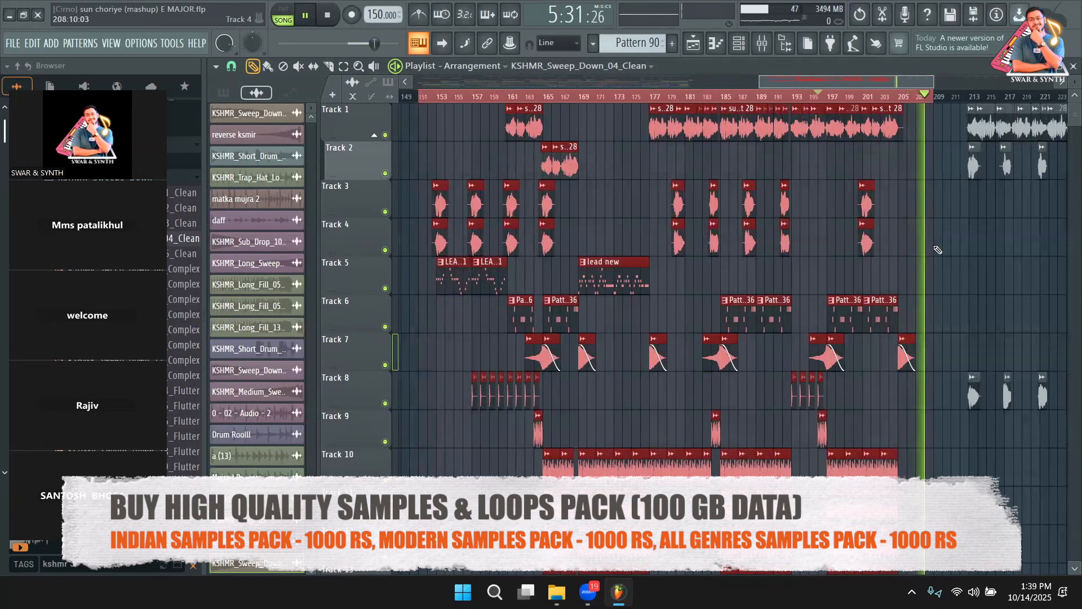
{"action": "left_click", "coordinate": [984, 250]}
{"action": "key", "text": "space"}
{"action": "scroll", "coordinate": [665, 264], "scroll_direction": "down", "scroll_amount": 3}
{"action": "scroll", "coordinate": [779, 276], "scroll_direction": "up", "scroll_amount": 3}
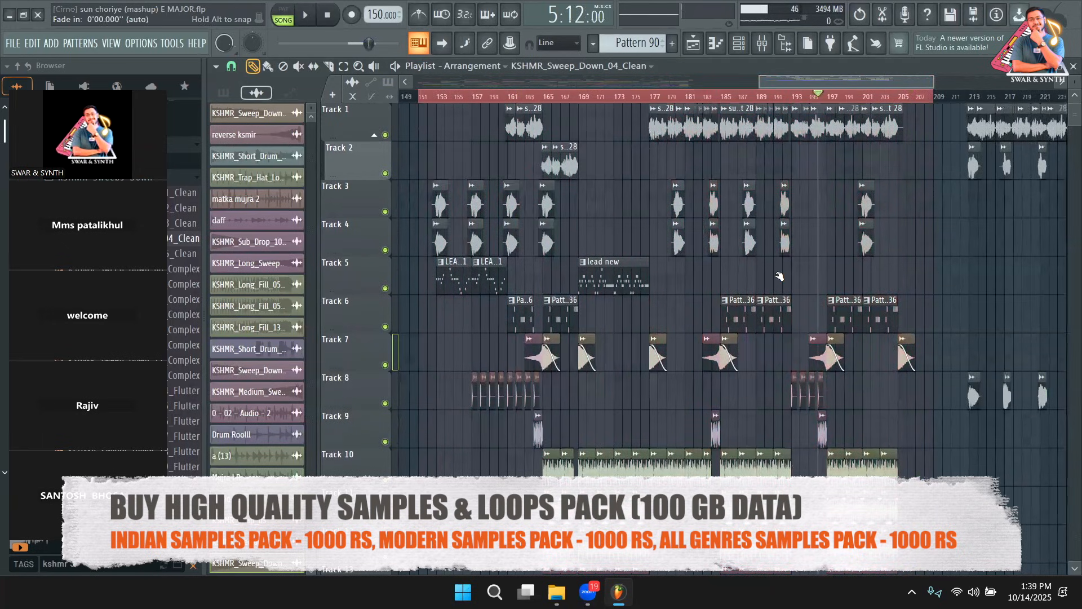
Clear the browser's sample search and set the playback position to about bar 164
{"action": "left_click_drag", "start_coordinate": [933, 78], "coordinate": [856, 85]}
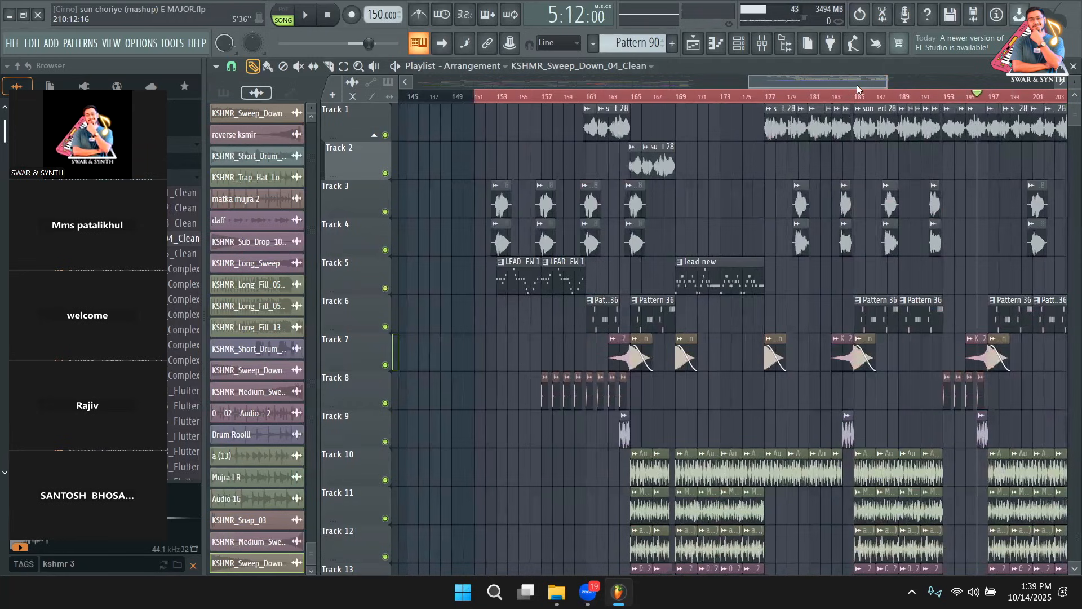
{"action": "scroll", "coordinate": [562, 209], "scroll_direction": "down", "scroll_amount": 2}
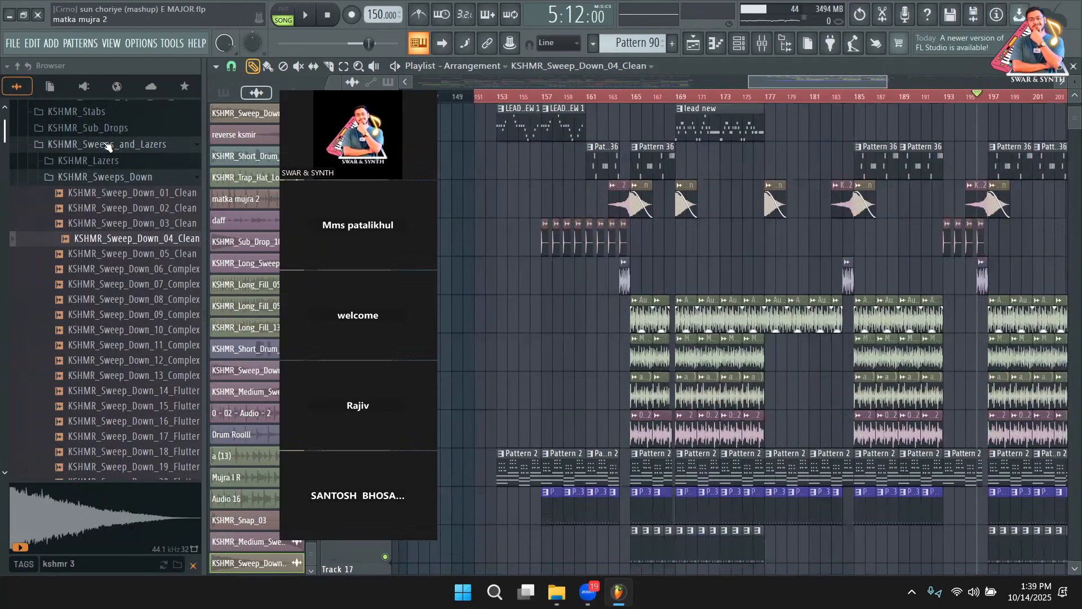
{"action": "left_click_drag", "start_coordinate": [401, 83], "coordinate": [374, 65]}
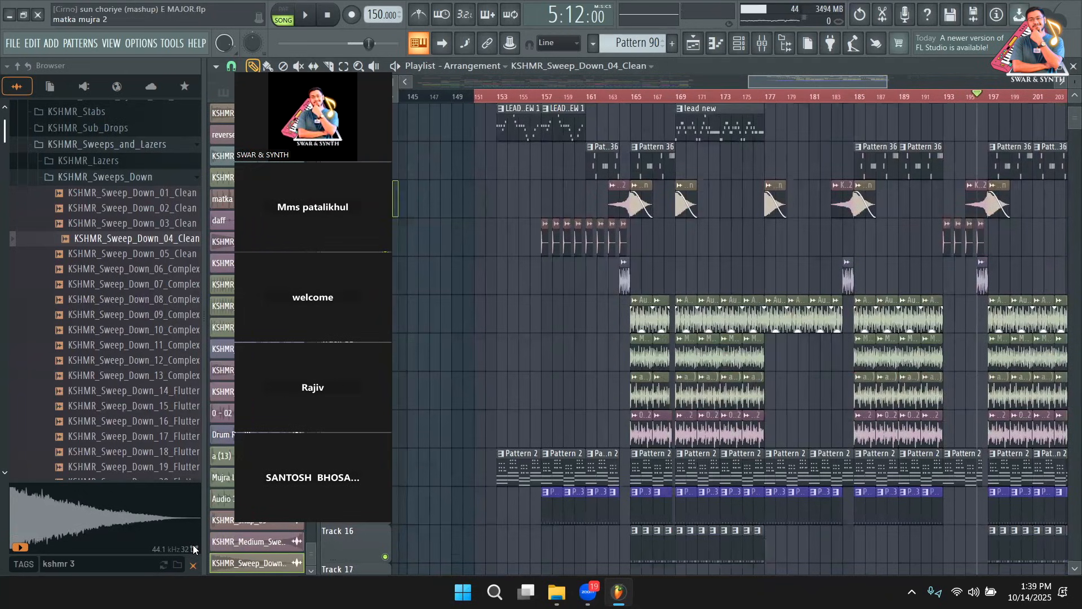
{"action": "left_click", "coordinate": [193, 564]}
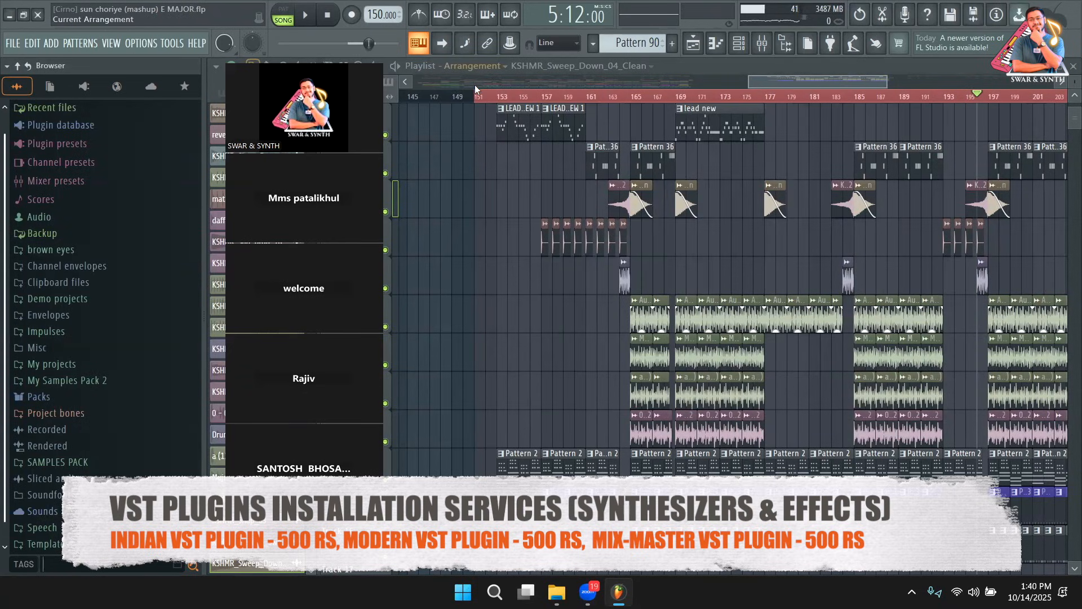
{"action": "left_click", "coordinate": [550, 93]}
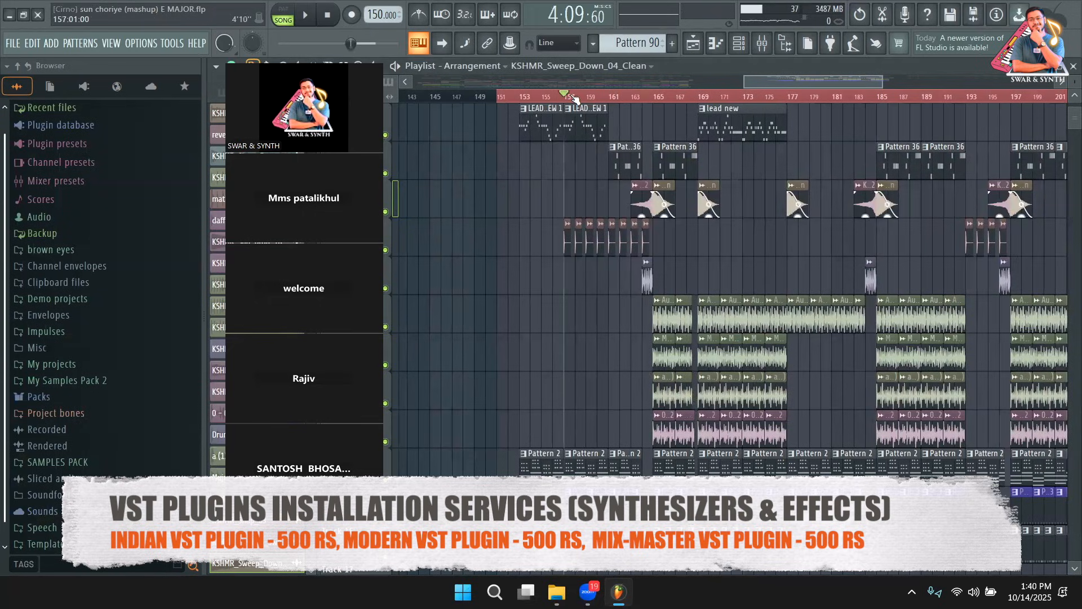
{"action": "scroll", "coordinate": [642, 110], "scroll_direction": "up", "scroll_amount": 4}
{"action": "left_click", "coordinate": [652, 97]}
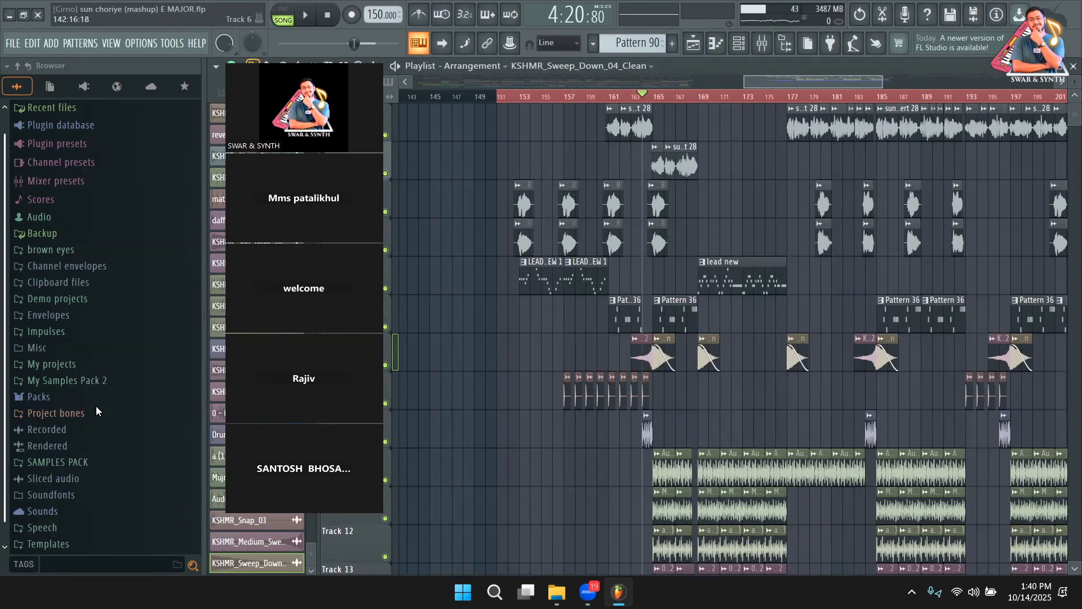
Start playback and open the voices folder within SAMPLES PACK, ALL TIME FAVS, JONSARI AND HIMANCHALI RHYTHMS
{"action": "left_click", "coordinate": [79, 463]}
{"action": "scroll", "coordinate": [93, 394], "scroll_direction": "down", "scroll_amount": 5}
{"action": "scroll", "coordinate": [96, 361], "scroll_direction": "up", "scroll_amount": 10}
{"action": "left_click", "coordinate": [95, 340]}
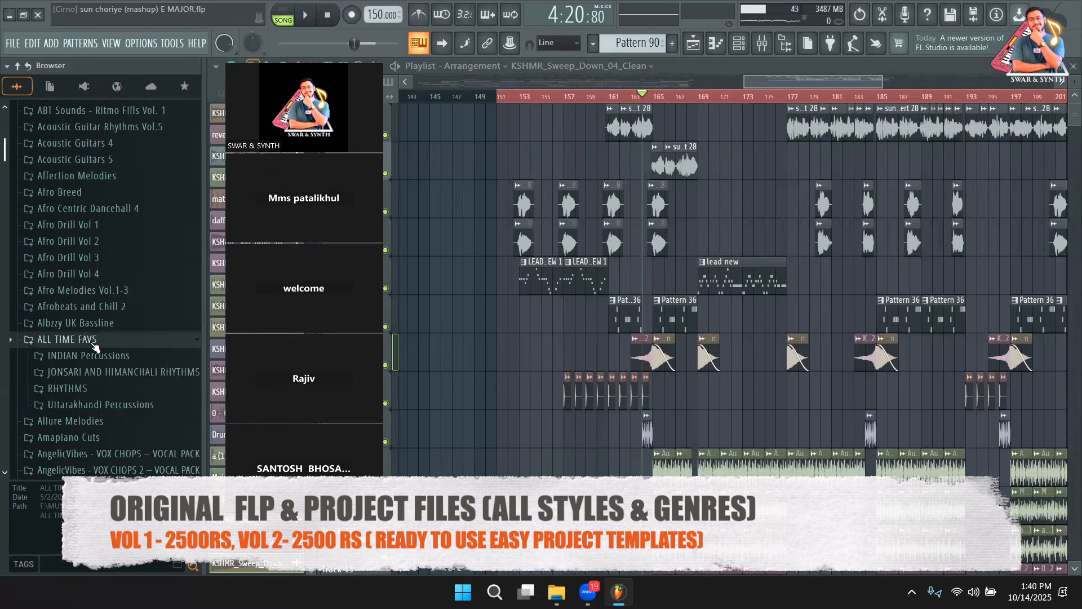
{"action": "scroll", "coordinate": [104, 299], "scroll_direction": "down", "scroll_amount": 4}
{"action": "left_click", "coordinate": [124, 191]}
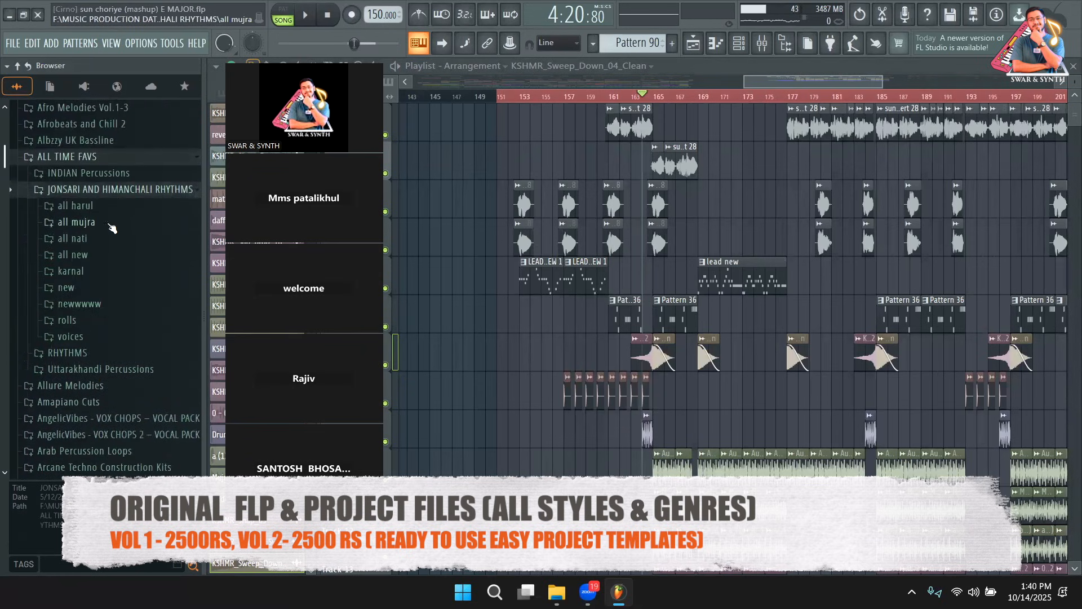
{"action": "key", "text": "space"}
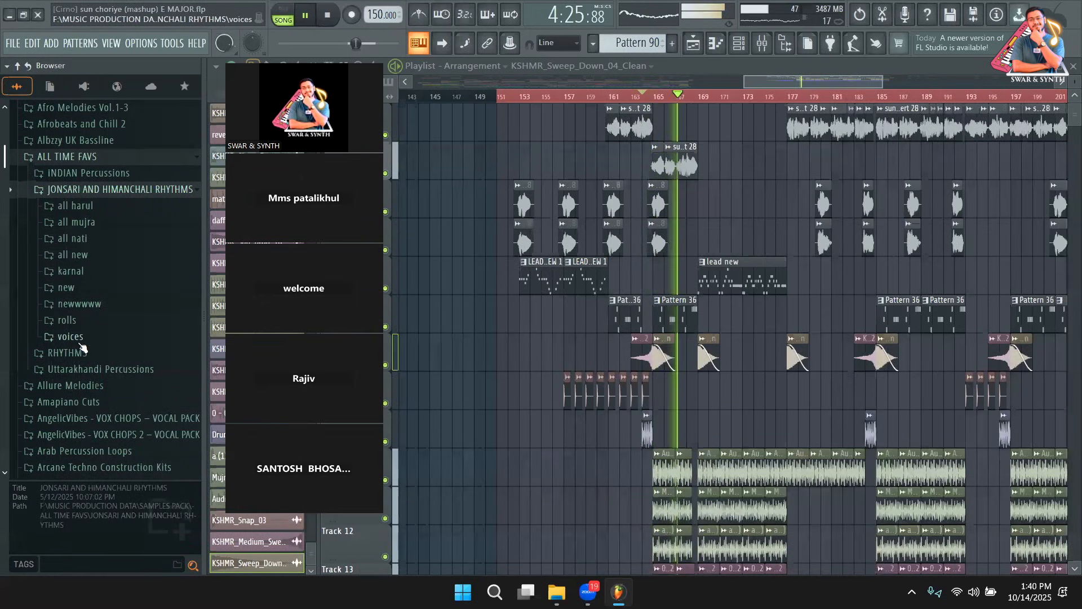
{"action": "left_click", "coordinate": [56, 337]}
Audition the voice samples from Aha- Lo to Ayaya Hayay against the playing song, and stop playback
{"action": "left_click", "coordinate": [82, 306]}
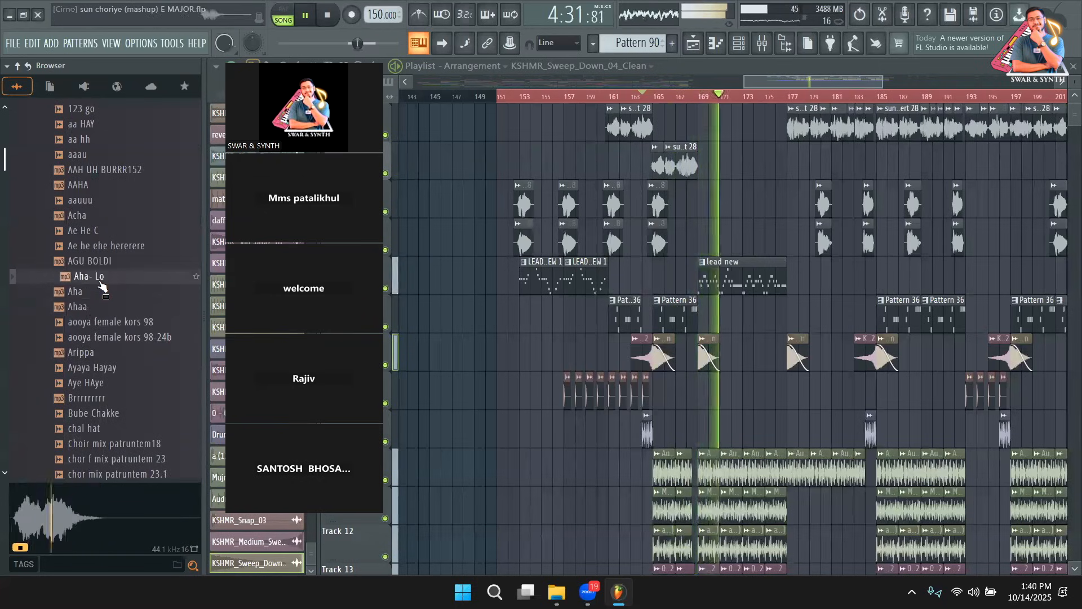
{"action": "left_click", "coordinate": [106, 325]}
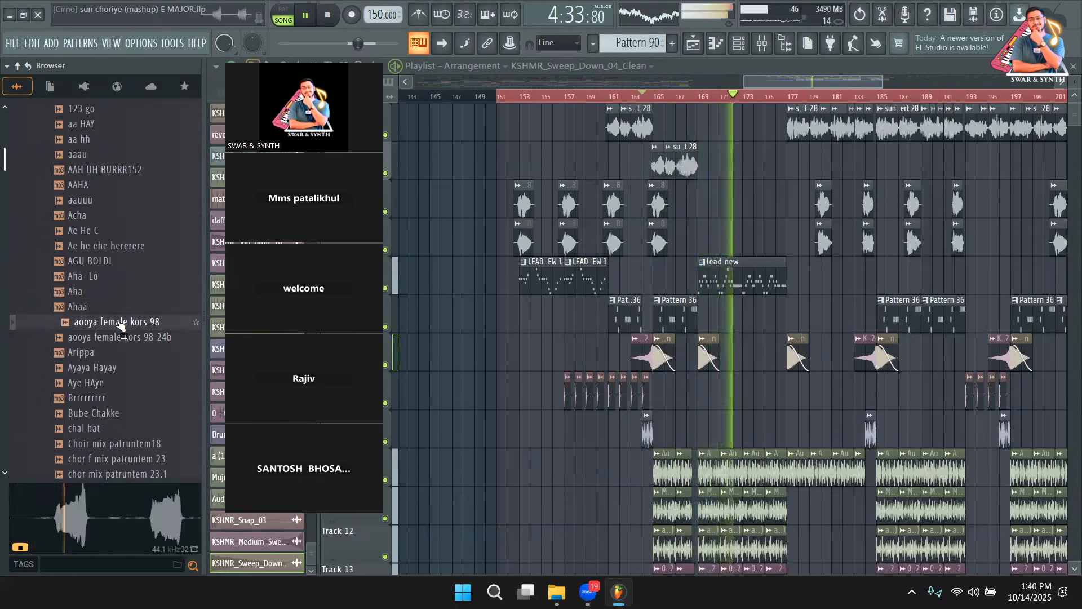
{"action": "left_click", "coordinate": [111, 338]}
{"action": "left_click", "coordinate": [96, 353]}
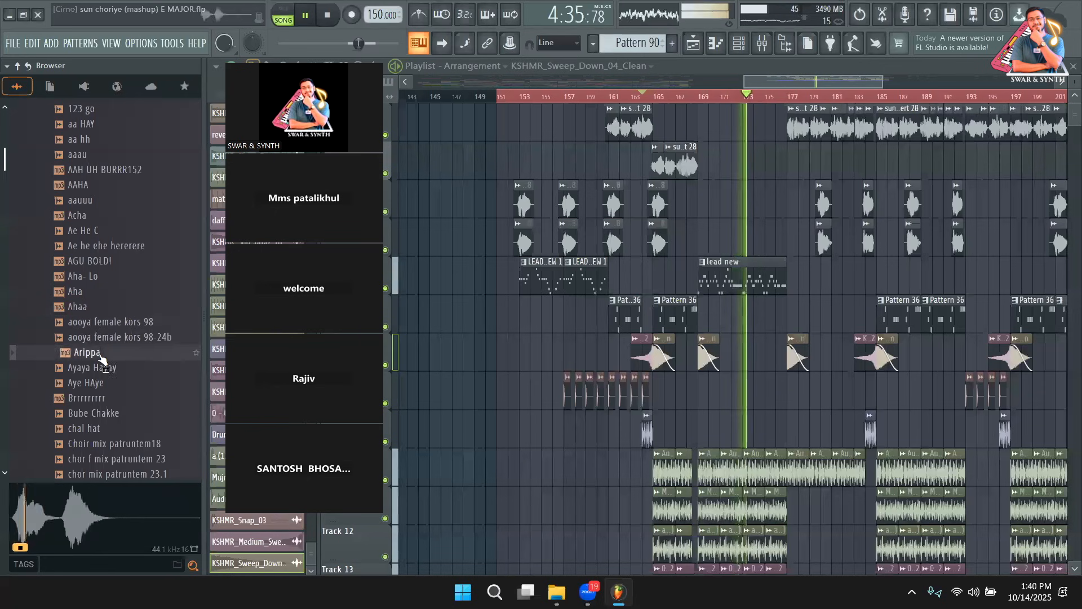
{"action": "scroll", "coordinate": [85, 264], "scroll_direction": "down", "scroll_amount": 4}
{"action": "left_click", "coordinate": [93, 185]}
{"action": "key", "text": "space"}
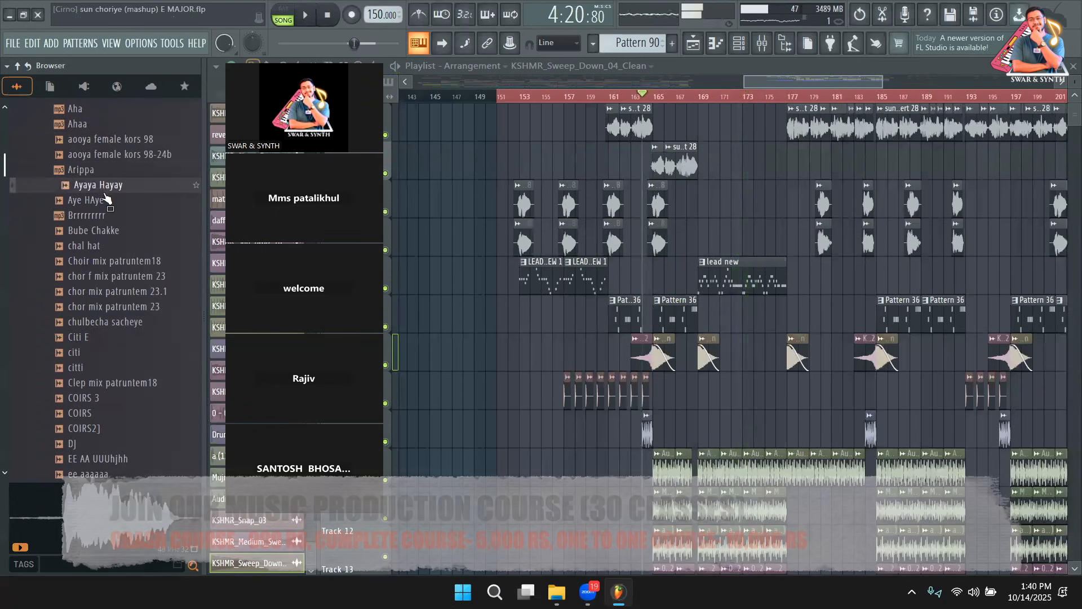
Preview the voice samples Aye HAye, Brrrrrrrrr, Ayaya Hayay, Bube Chakke and chor mix patruntem 23.1
{"action": "left_click", "coordinate": [97, 202]}
{"action": "left_click", "coordinate": [95, 216]}
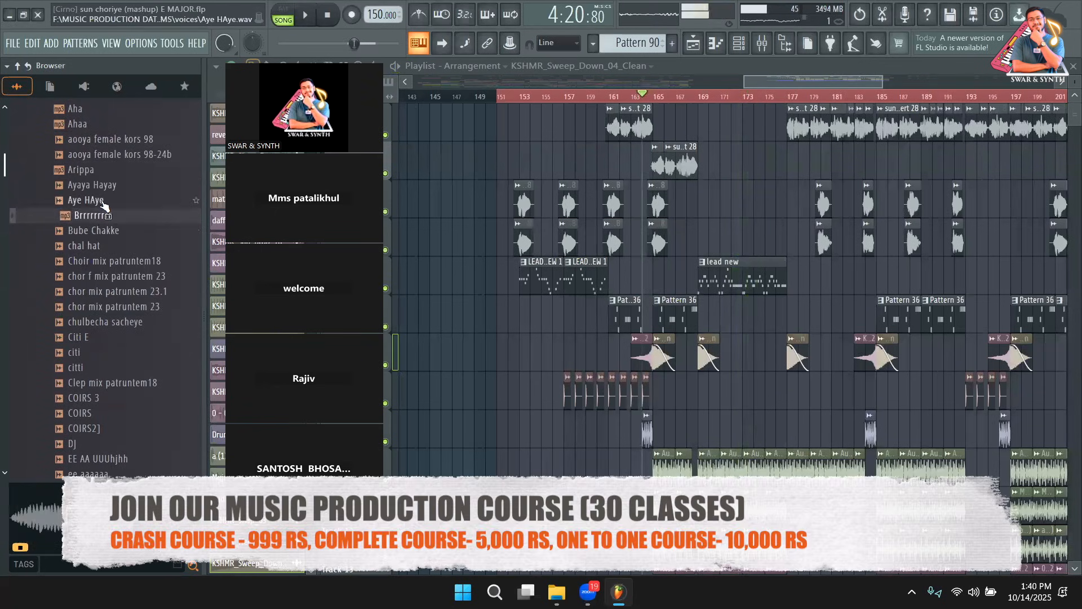
{"action": "left_click", "coordinate": [102, 191]}
{"action": "left_click", "coordinate": [102, 235]}
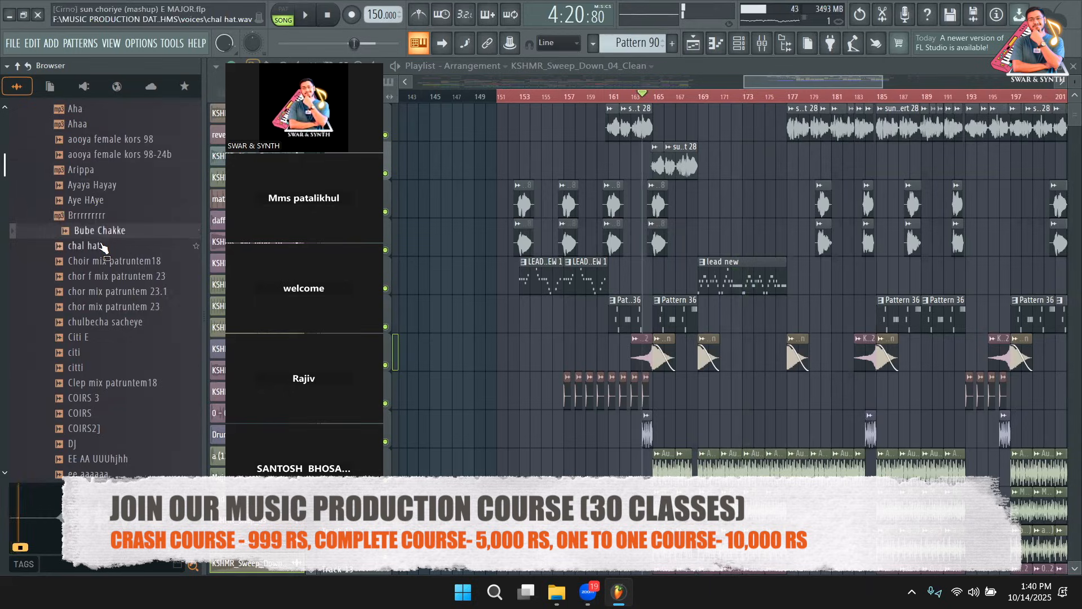
{"action": "left_click", "coordinate": [104, 293]}
Preview the voice samples between EE AA UUUhjhh and Gir Gir Gye in the voices folder
{"action": "scroll", "coordinate": [107, 296], "scroll_direction": "down", "scroll_amount": 6}
{"action": "left_click", "coordinate": [117, 202]}
{"action": "left_click", "coordinate": [116, 219]}
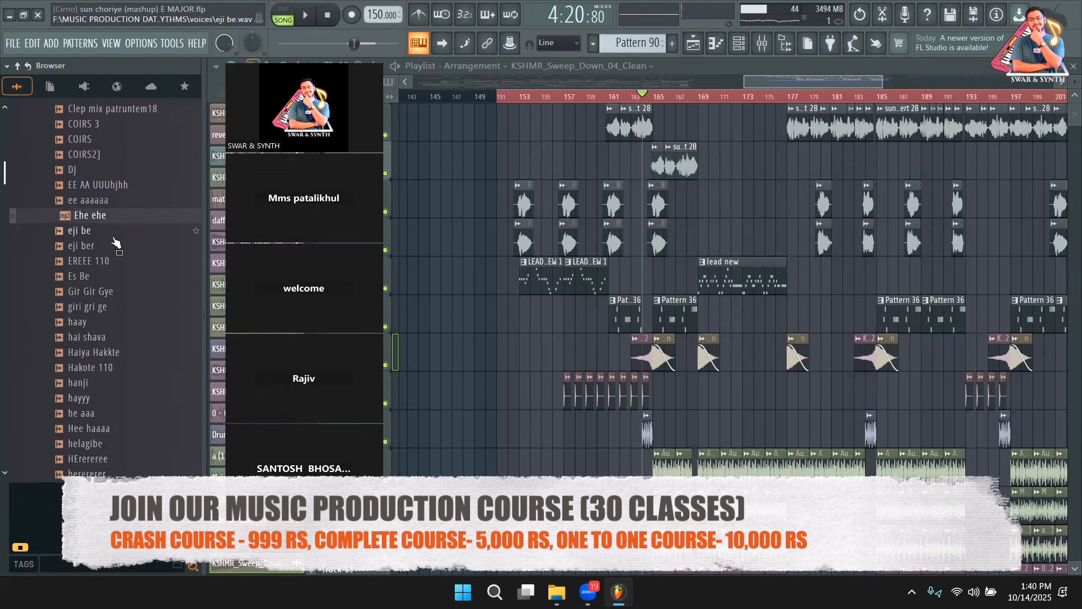
{"action": "left_click", "coordinate": [95, 231]}
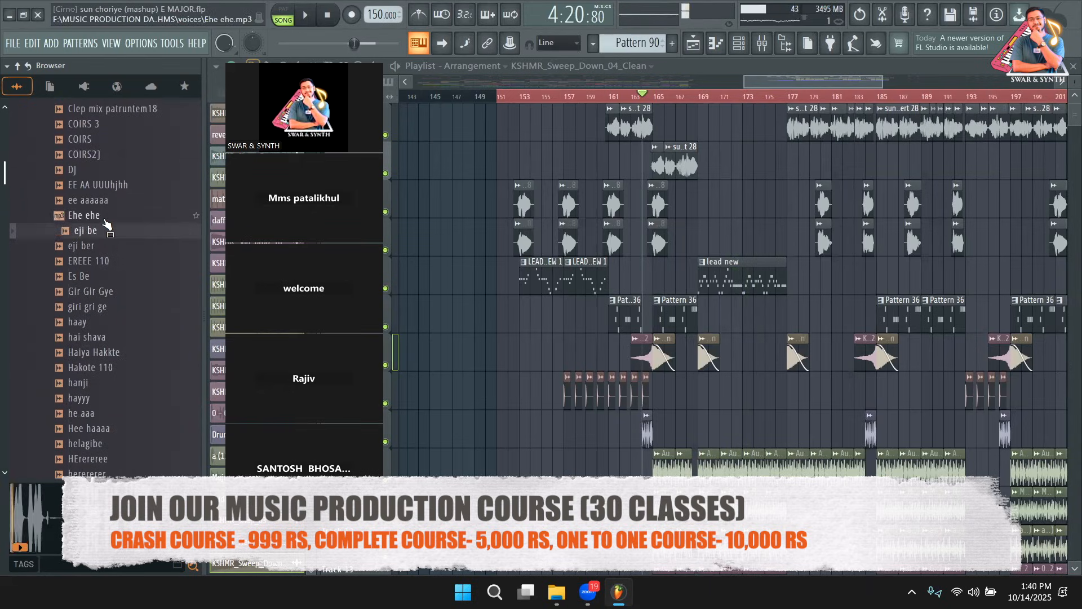
{"action": "left_click", "coordinate": [105, 206]}
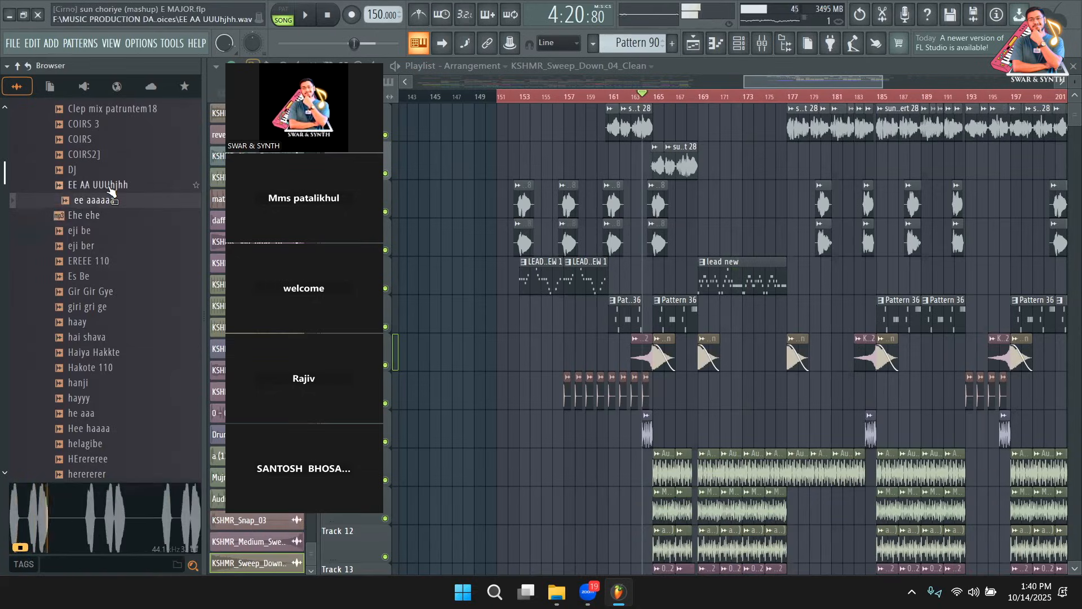
{"action": "left_click", "coordinate": [109, 188]}
{"action": "left_click", "coordinate": [97, 262]}
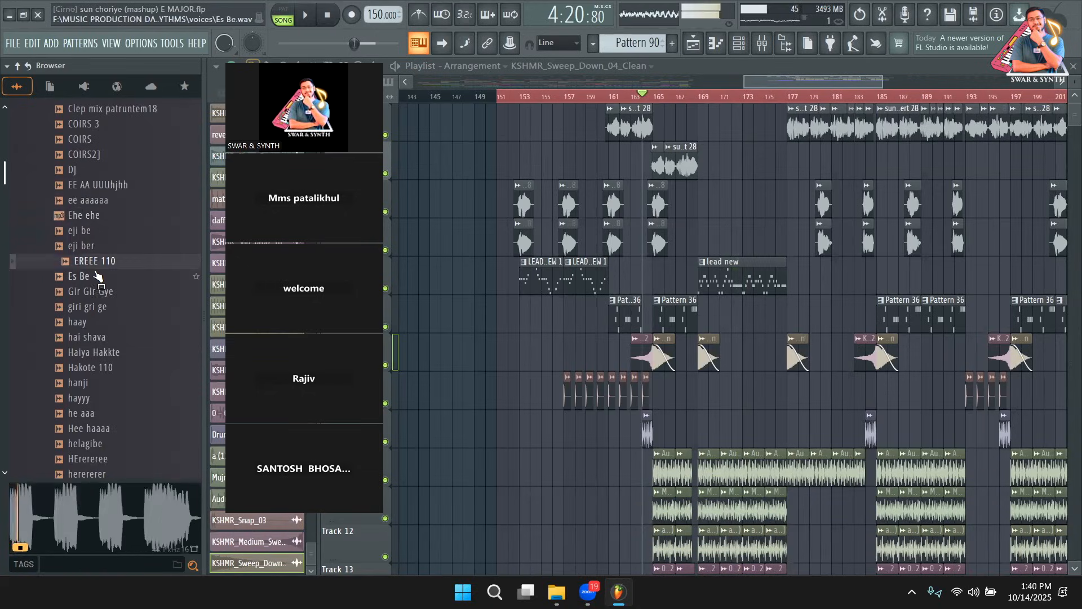
{"action": "left_click", "coordinate": [84, 278]}
{"action": "left_click", "coordinate": [93, 291]}
Preview the hanji, hayyy and he aaa voice samples to compare them
{"action": "scroll", "coordinate": [93, 253], "scroll_direction": "down", "scroll_amount": 4}
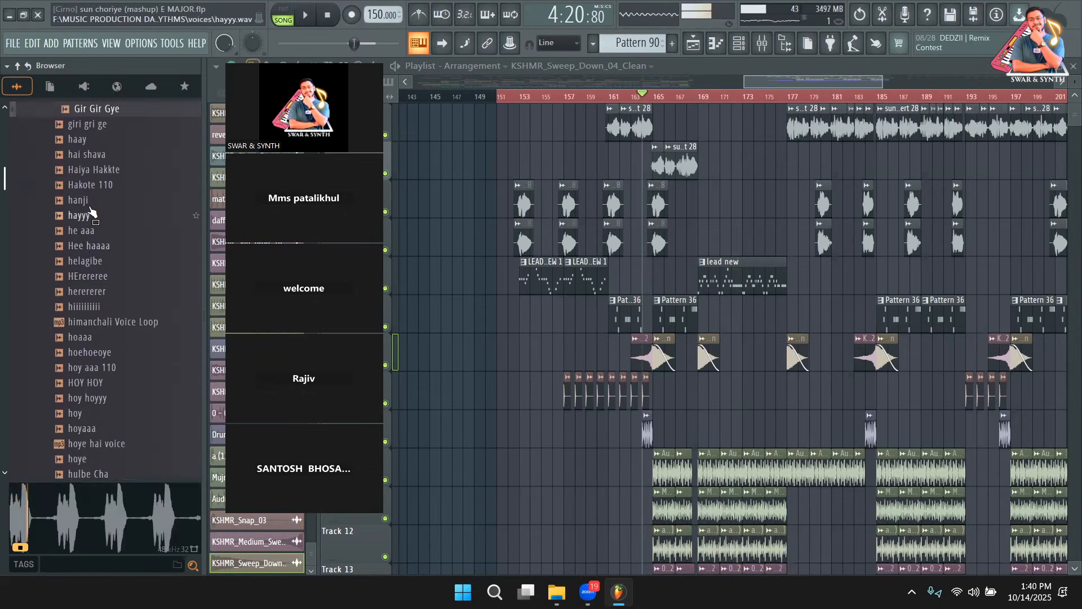
{"action": "left_click", "coordinate": [90, 202]}
{"action": "left_click", "coordinate": [95, 229]}
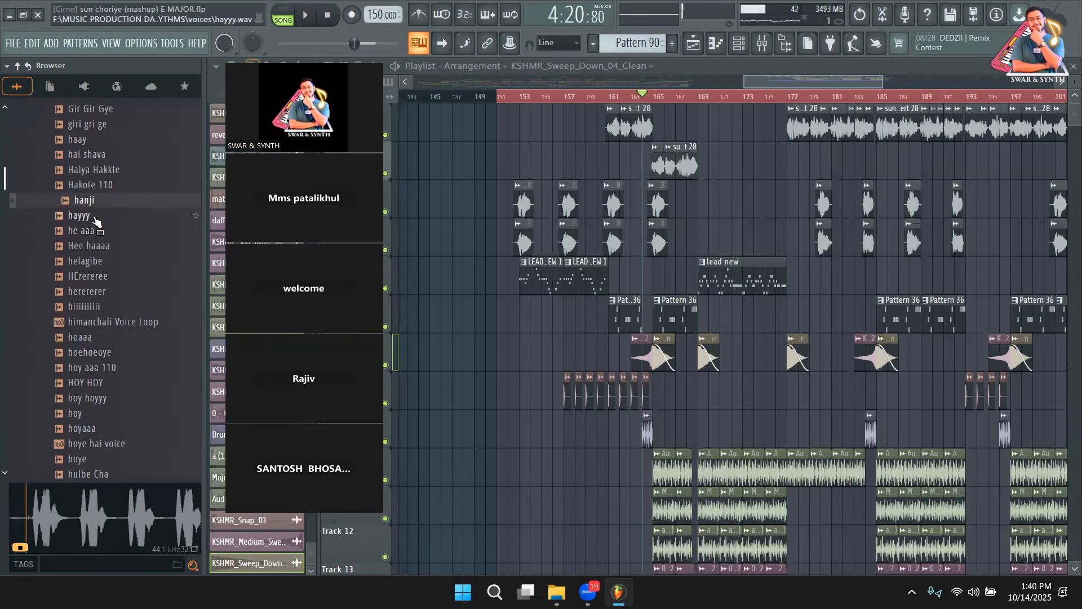
{"action": "left_click", "coordinate": [98, 217]}
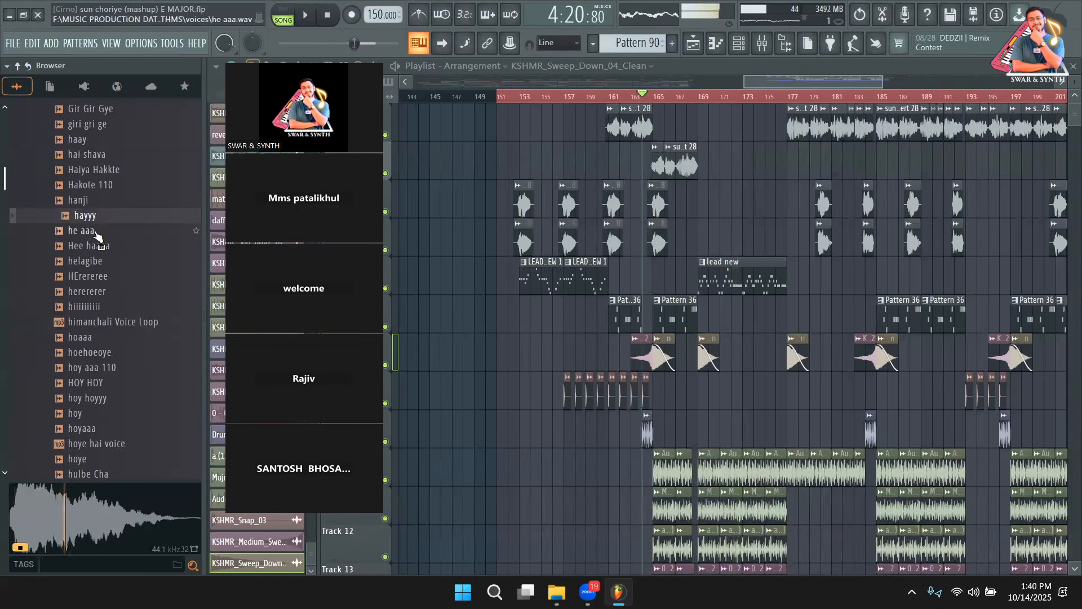
{"action": "left_click", "coordinate": [97, 233]}
Place the hayyy voice sample on Track 5 at bar 165 and play it with the song
{"action": "left_click_drag", "start_coordinate": [97, 218], "coordinate": [658, 282]}
{"action": "key", "text": "space"}
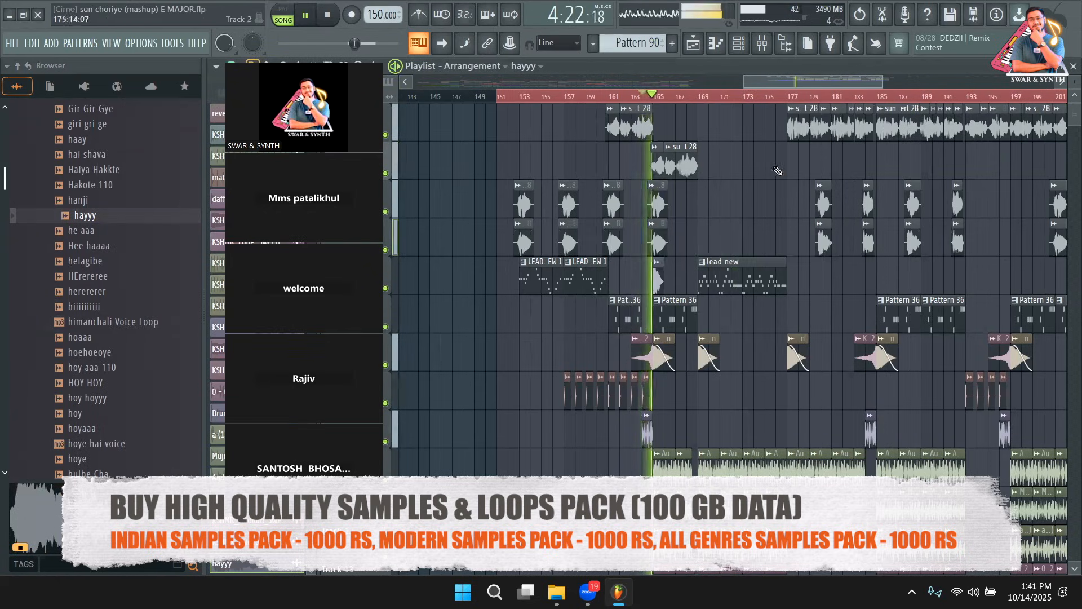
{"action": "left_click_drag", "start_coordinate": [882, 83], "coordinate": [803, 82]}
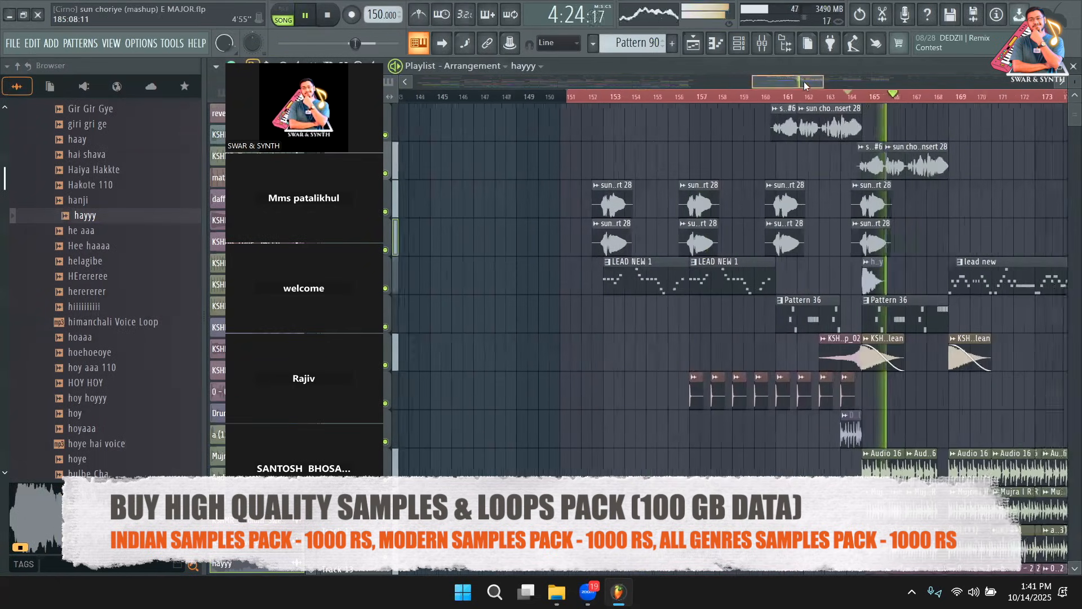
{"action": "key", "text": "space"}
Check the hayyy channel volume during playback and move the clip to Track 8 at bar 165
{"action": "double_click", "coordinate": [813, 283]}
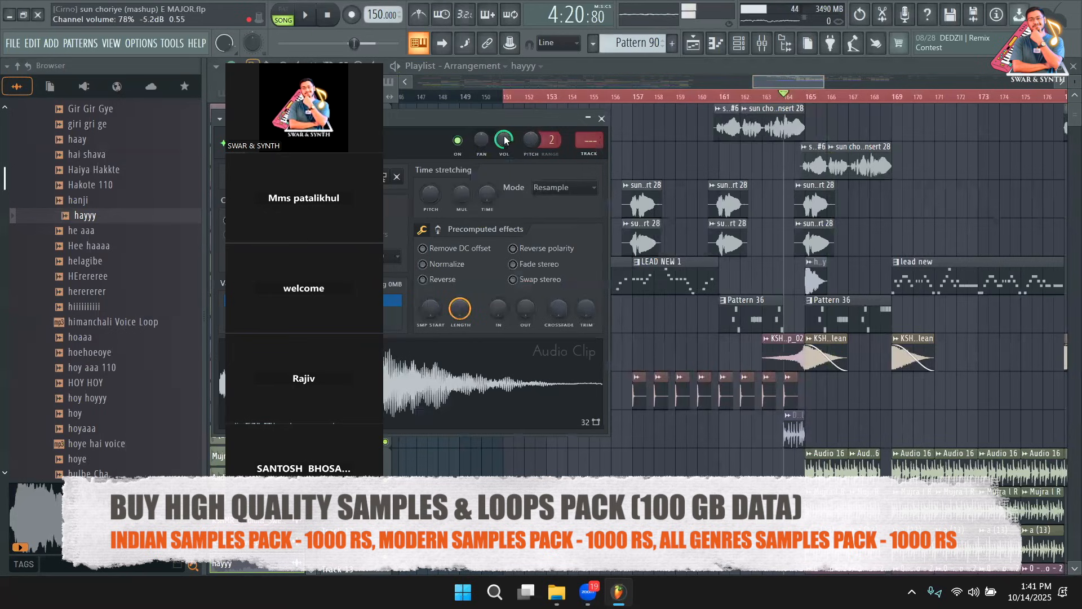
{"action": "key", "text": "space"}
{"action": "key", "text": "Escape"}
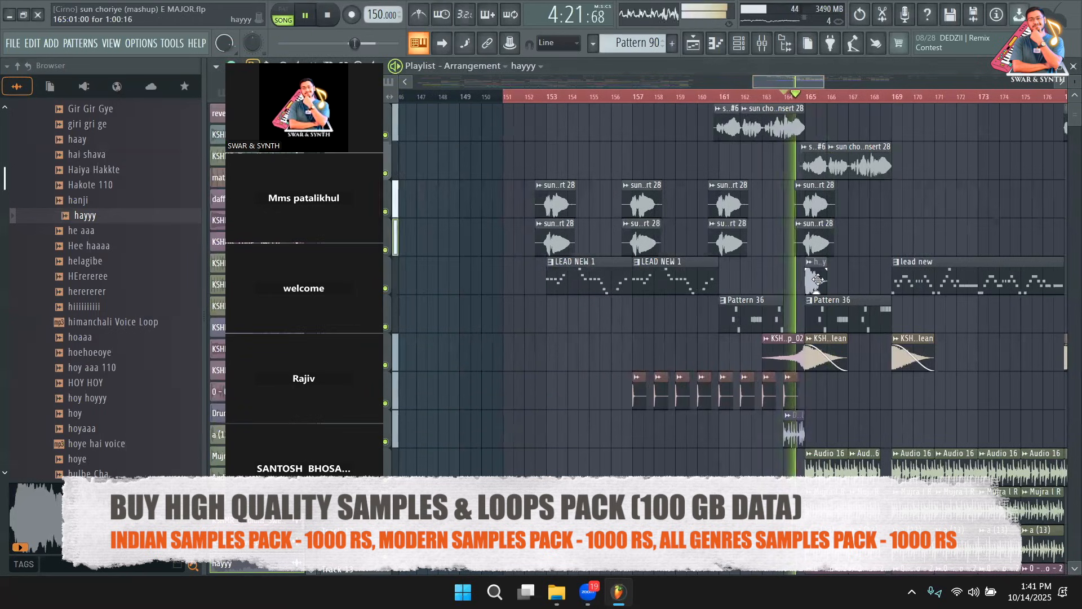
{"action": "left_click_drag", "start_coordinate": [817, 281], "coordinate": [823, 415]}
Lower the hayyy channel volume to 19% and replay the song from about bar 163
{"action": "double_click", "coordinate": [816, 394]}
{"action": "key", "text": "space"}
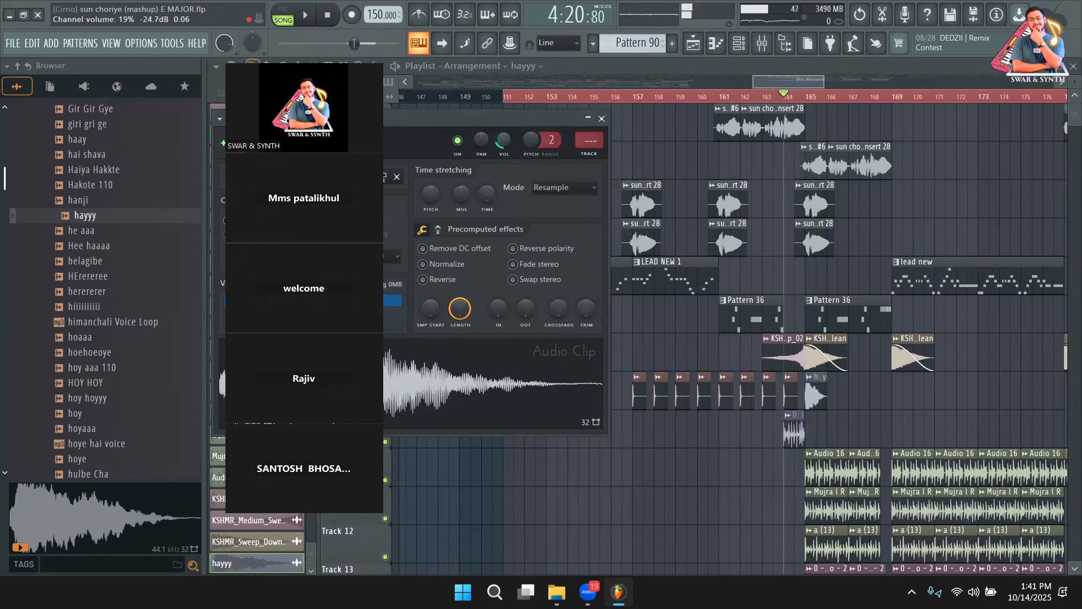
{"action": "left_click", "coordinate": [769, 99]}
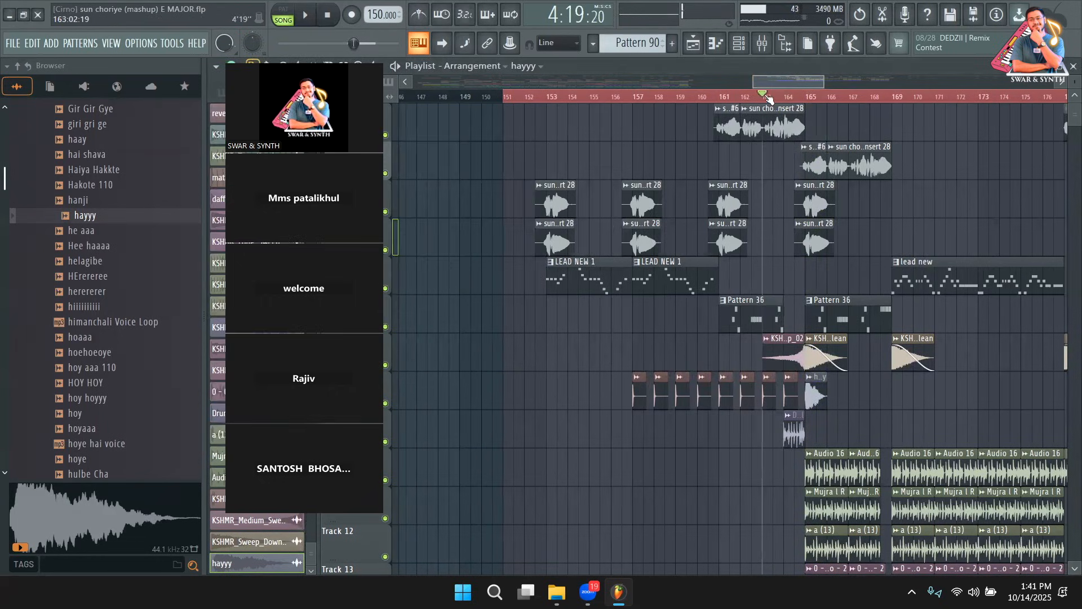
{"action": "key", "text": "space"}
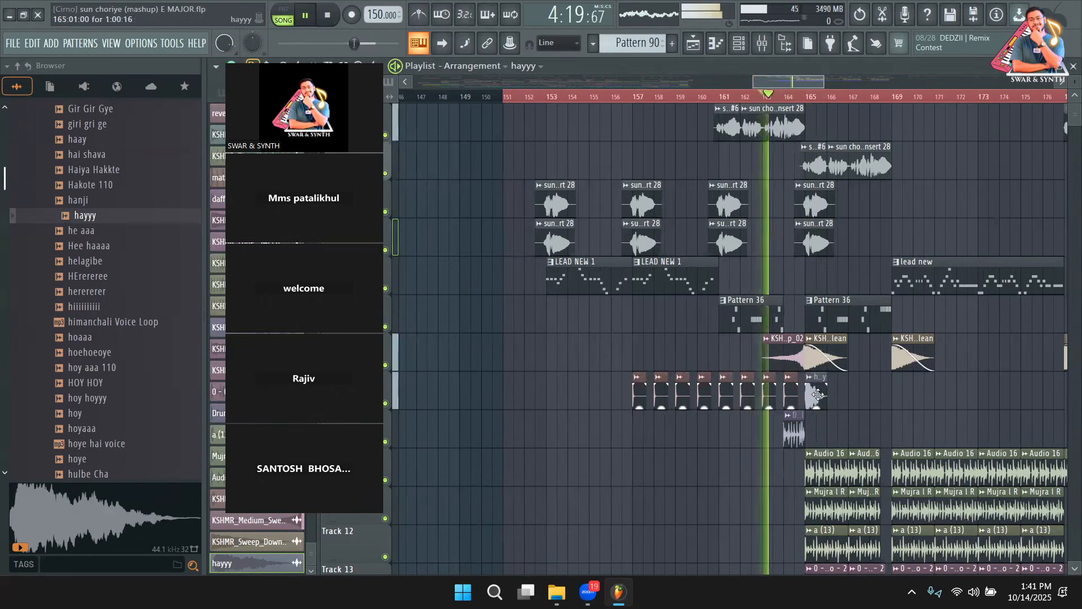
Place further hayyy clips on Track 8 every two bars, at bars 167, 169, 171, 173 and 175
{"action": "left_click", "coordinate": [859, 393]}
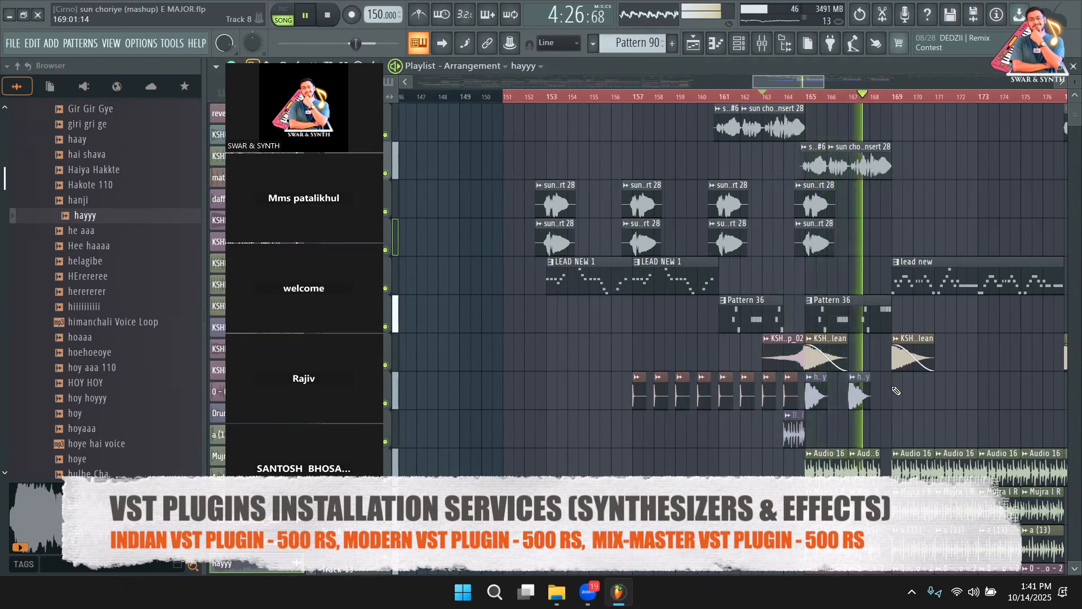
{"action": "left_click", "coordinate": [896, 393]}
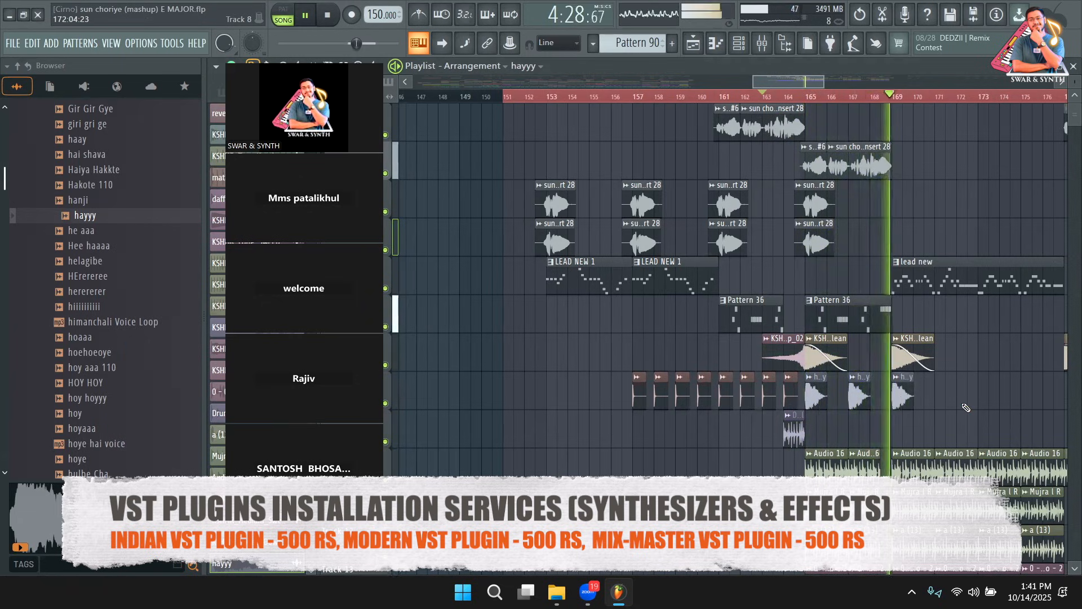
{"action": "left_click_drag", "start_coordinate": [795, 84], "coordinate": [816, 84]}
{"action": "left_click", "coordinate": [752, 379]}
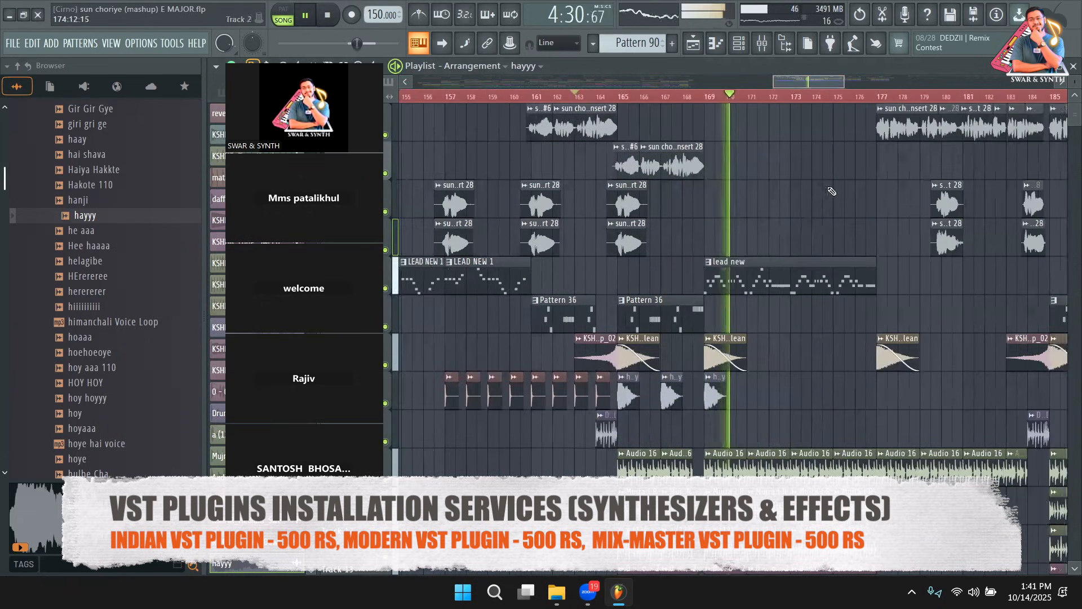
{"action": "left_click", "coordinate": [795, 384]}
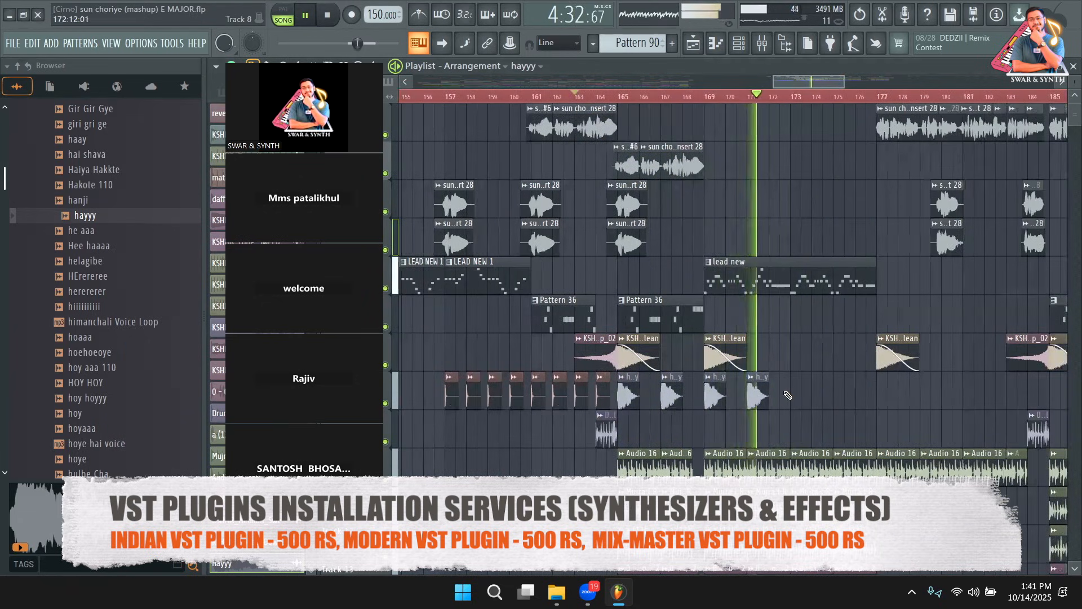
{"action": "left_click", "coordinate": [838, 385]}
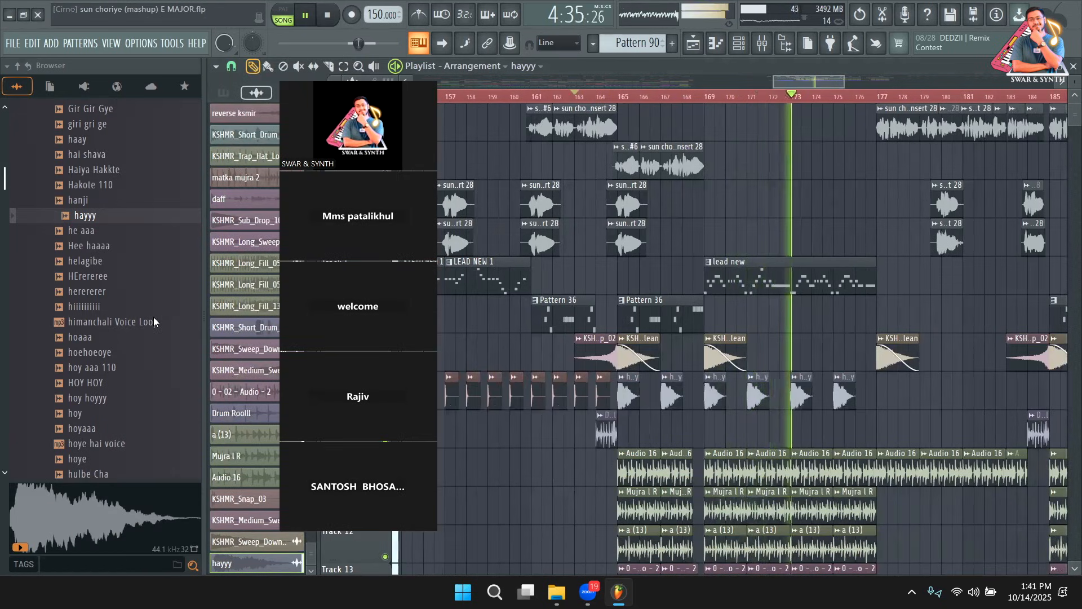
Stop playback and preview the Se se se and seeti 3 voice samples
{"action": "key", "text": "space"}
{"action": "scroll", "coordinate": [113, 350], "scroll_direction": "down", "scroll_amount": 20}
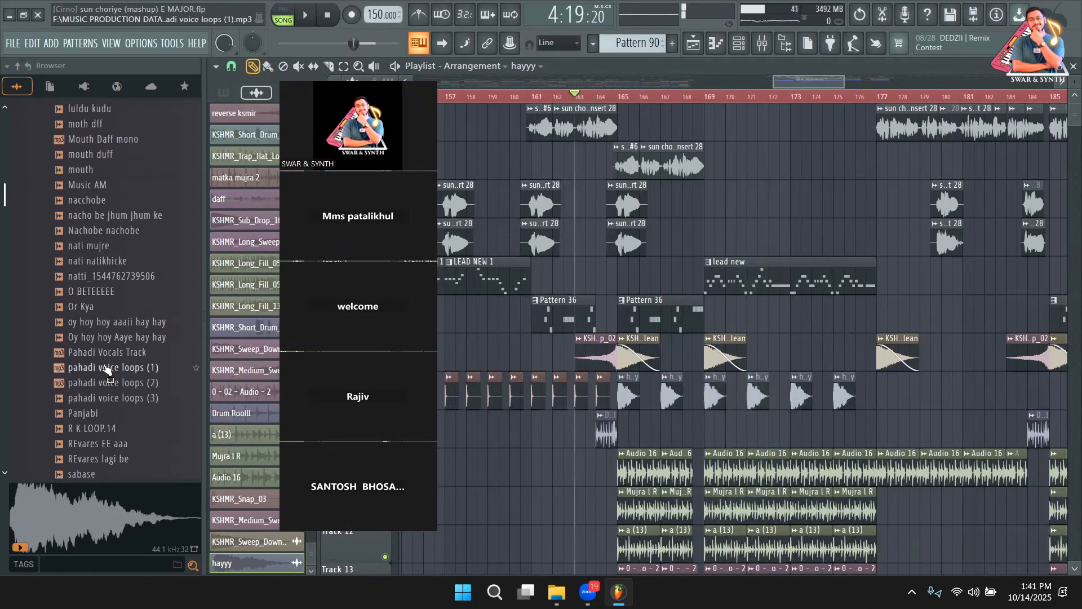
{"action": "left_click", "coordinate": [91, 399]}
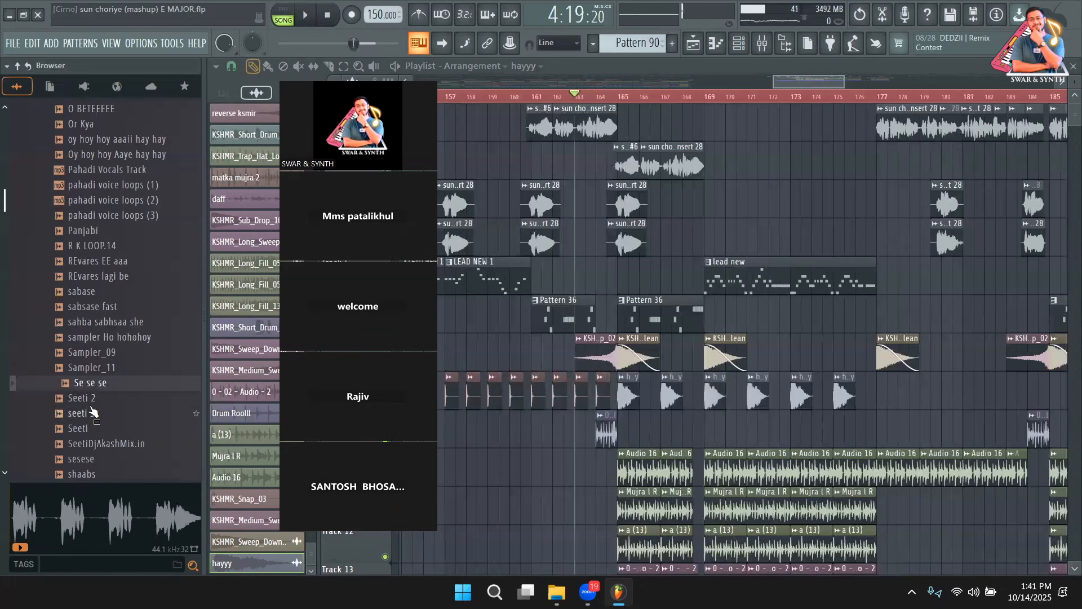
{"action": "left_click", "coordinate": [96, 414]}
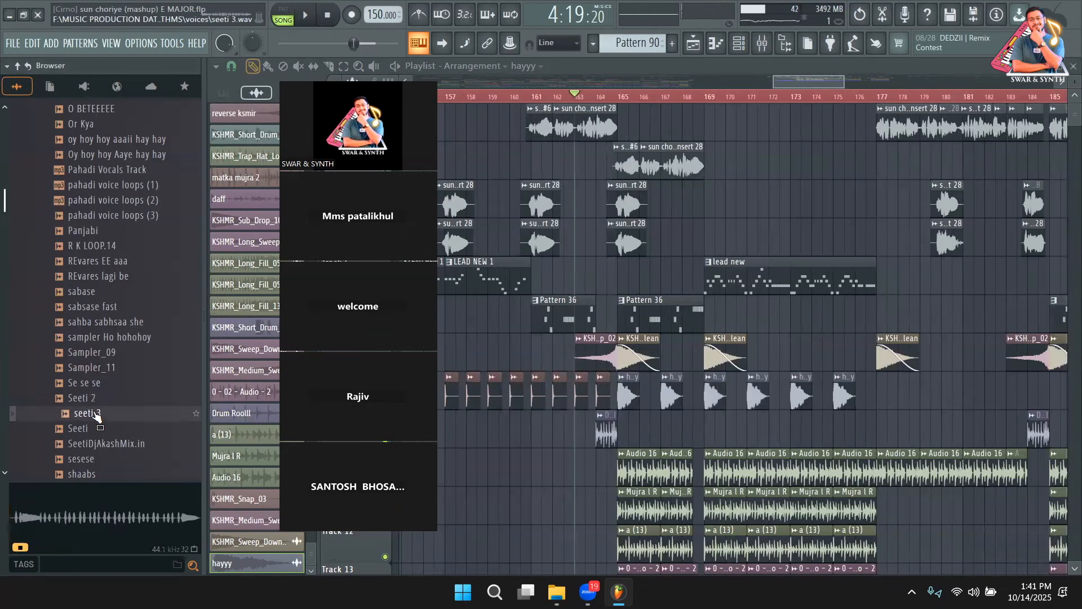
Place the Seeti 2 sample on Track 3 near bar 169, trim it to one short whistle and play the song there
{"action": "left_click_drag", "start_coordinate": [87, 398], "coordinate": [704, 196]}
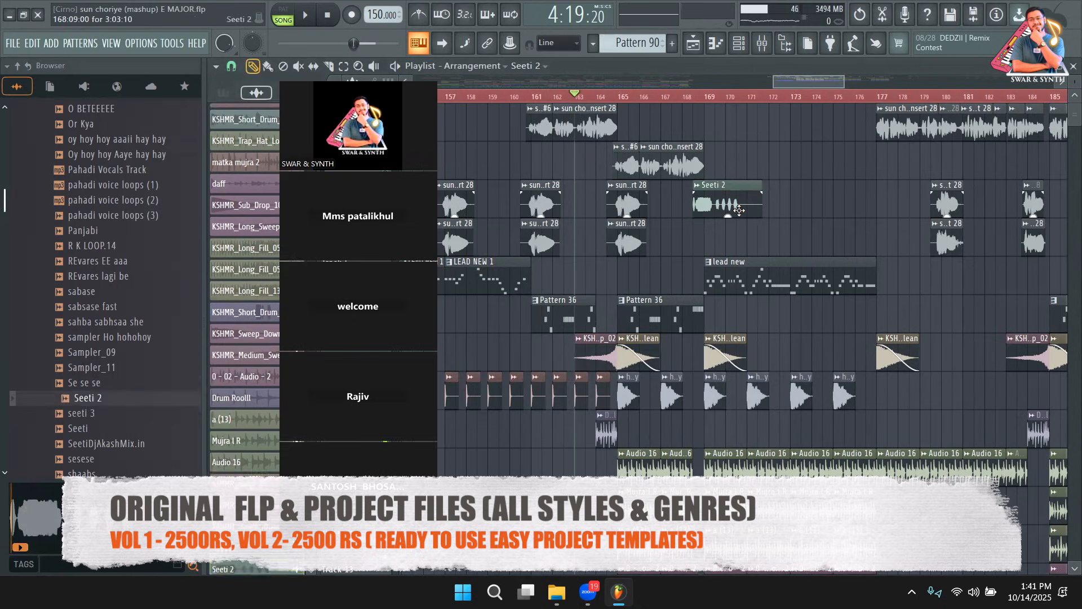
{"action": "double_click", "coordinate": [738, 200]}
{"action": "key", "text": "Escape"}
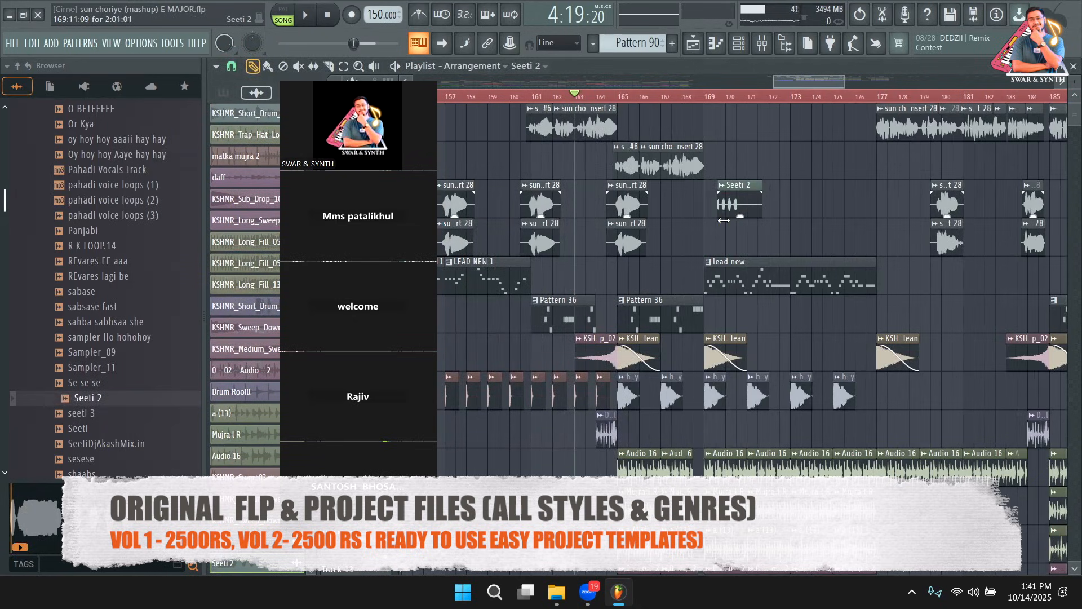
{"action": "left_click_drag", "start_coordinate": [760, 186], "coordinate": [719, 186]}
{"action": "left_click", "coordinate": [711, 97]}
{"action": "key", "text": "space"}
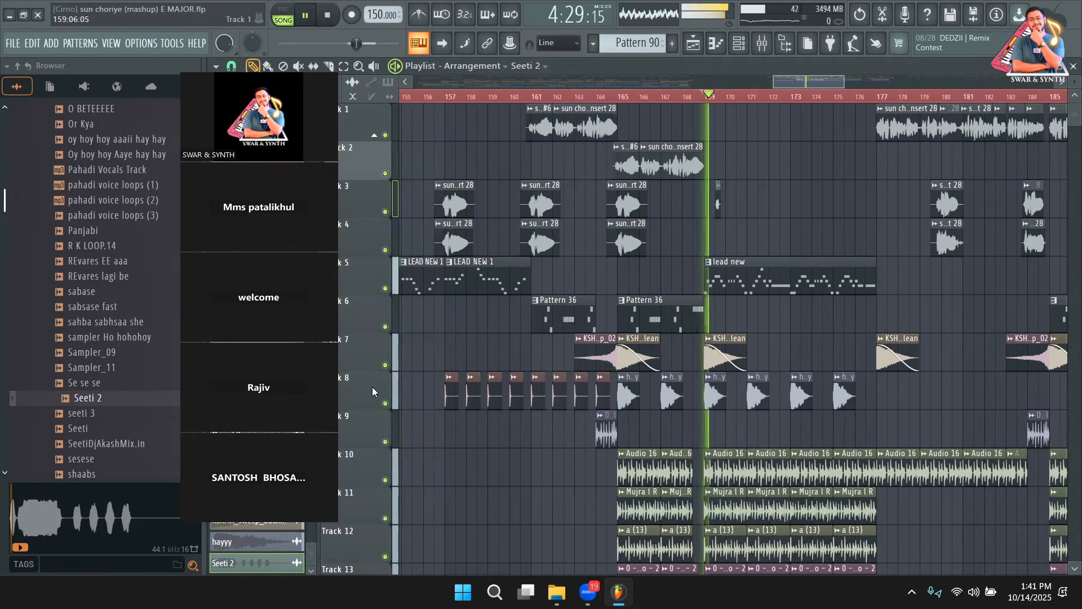
Stop playback and insert an empty track above the track holding the snap and hayyy clips
{"action": "key", "text": "space"}
{"action": "right_click", "coordinate": [372, 387]}
{"action": "left_click", "coordinate": [395, 515]}
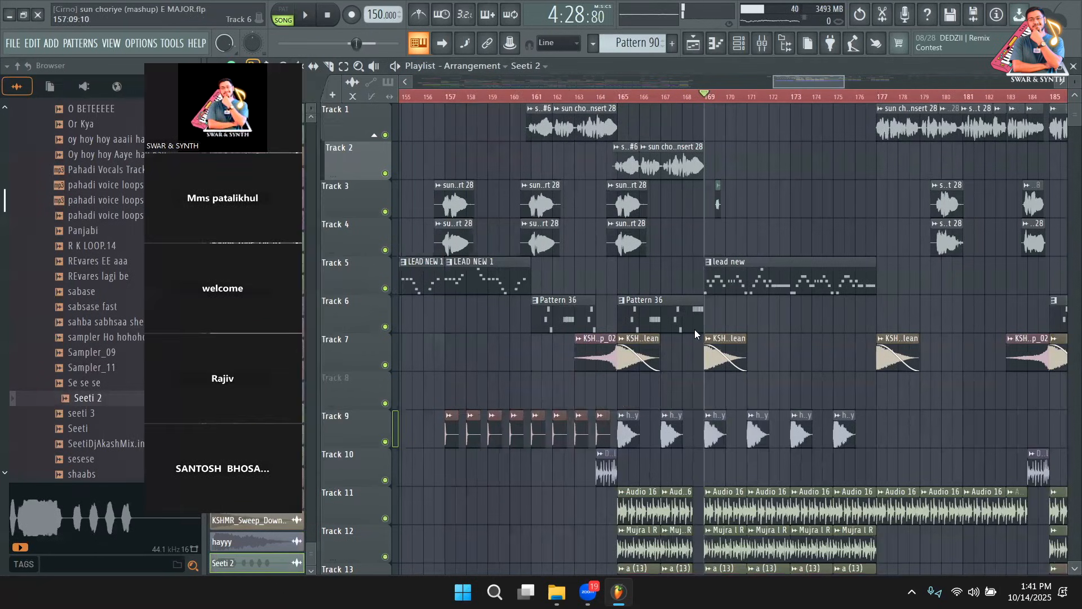
{"action": "scroll", "coordinate": [695, 329], "scroll_direction": "down", "scroll_amount": 5}
{"action": "scroll", "coordinate": [694, 310], "scroll_direction": "up", "scroll_amount": 4}
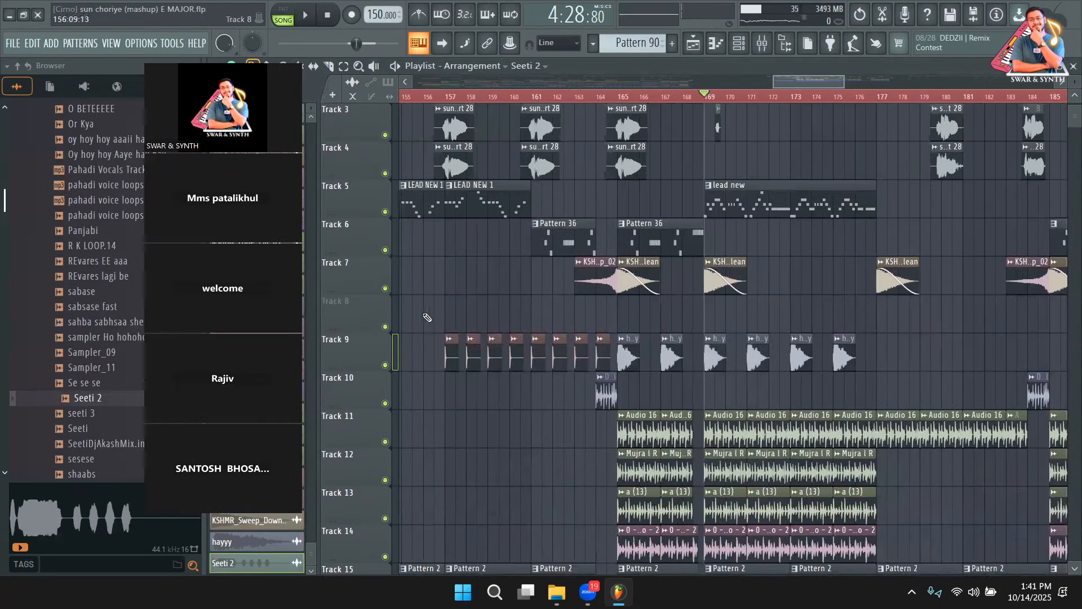
{"action": "right_click", "coordinate": [356, 314]}
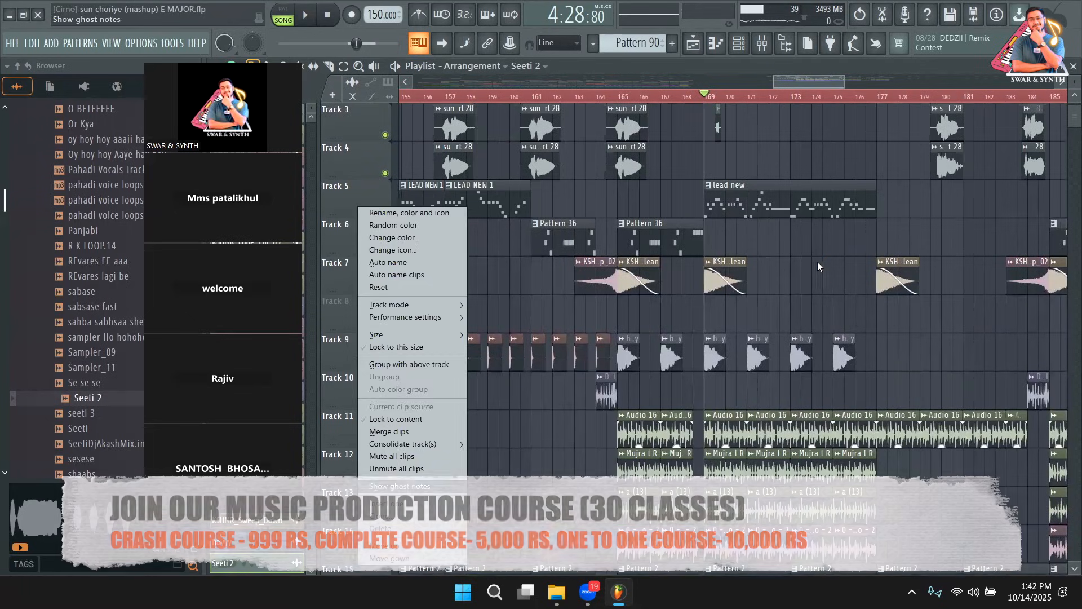
{"action": "left_click", "coordinate": [818, 267]}
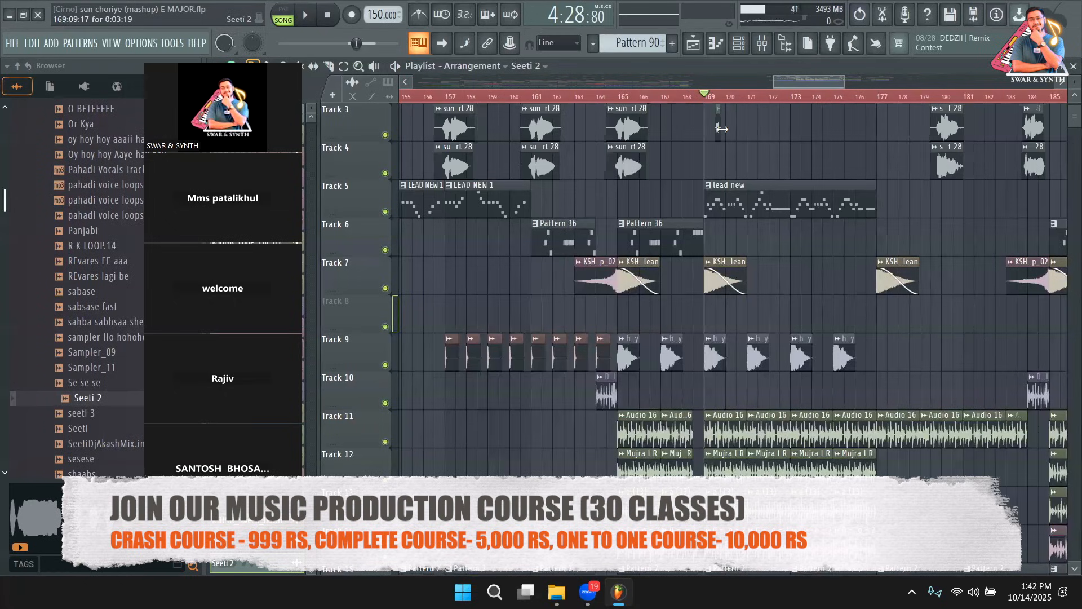
Move the trimmed Seeti 2 clip to the empty Track 8 at bar 165 and play the song from bar 164
{"action": "left_click", "coordinate": [607, 100]}
{"action": "left_click_drag", "start_coordinate": [844, 82], "coordinate": [803, 93]}
{"action": "left_click_drag", "start_coordinate": [657, 325], "coordinate": [646, 317]}
{"action": "key", "text": "space"}
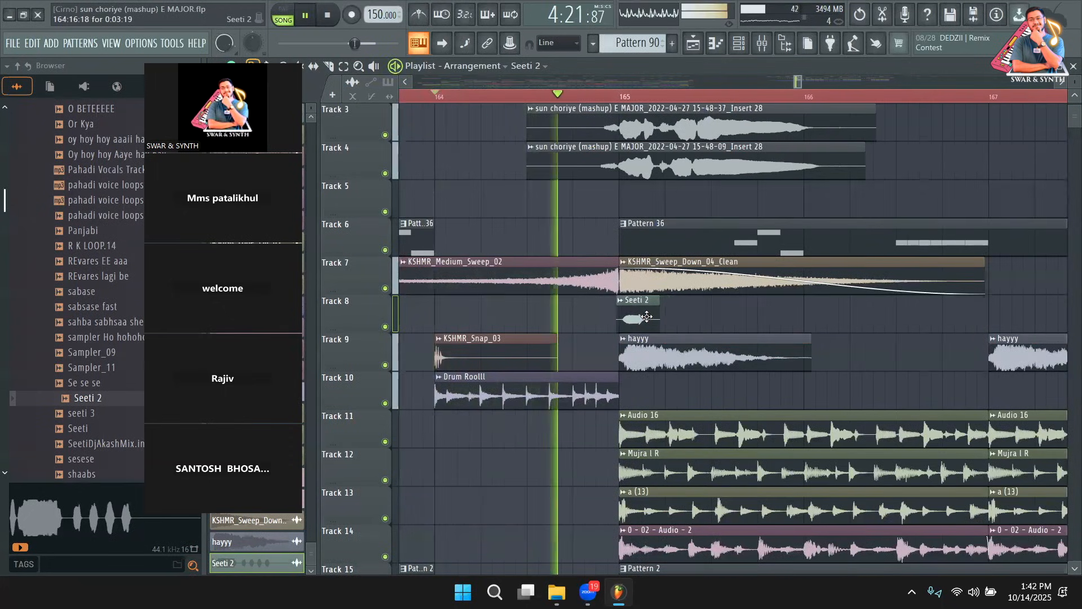
{"action": "key", "text": "space"}
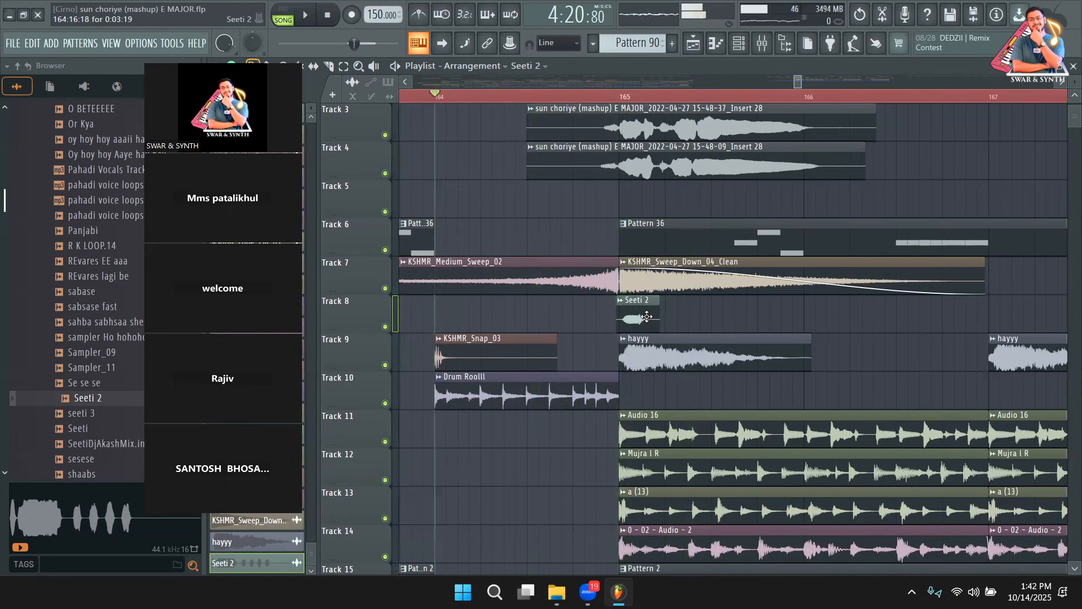
Repeat the Seeti 2 clip on every beat of bar 165 on Track 8 and lower its channel volume to 34%
{"action": "mouse_move", "coordinate": [642, 314]}
{"action": "left_mouse_down"}
{"action": "mouse_move", "coordinate": [783, 319]}
{"action": "mouse_move", "coordinate": [761, 320]}
{"action": "left_mouse_up"}
{"action": "key", "text": "space"}
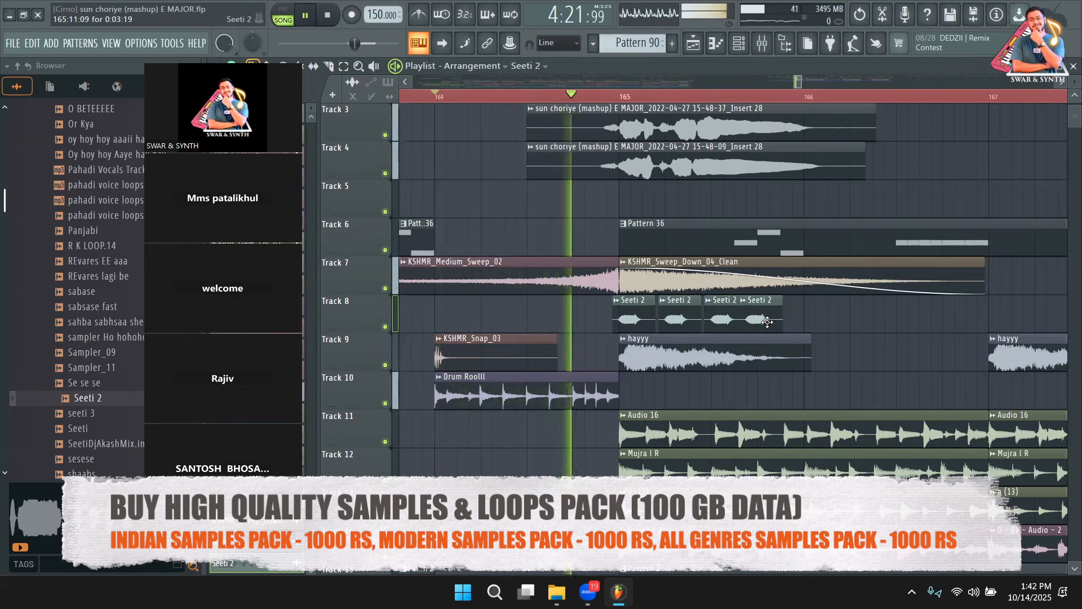
{"action": "key", "text": "space"}
{"action": "double_click", "coordinate": [772, 318]}
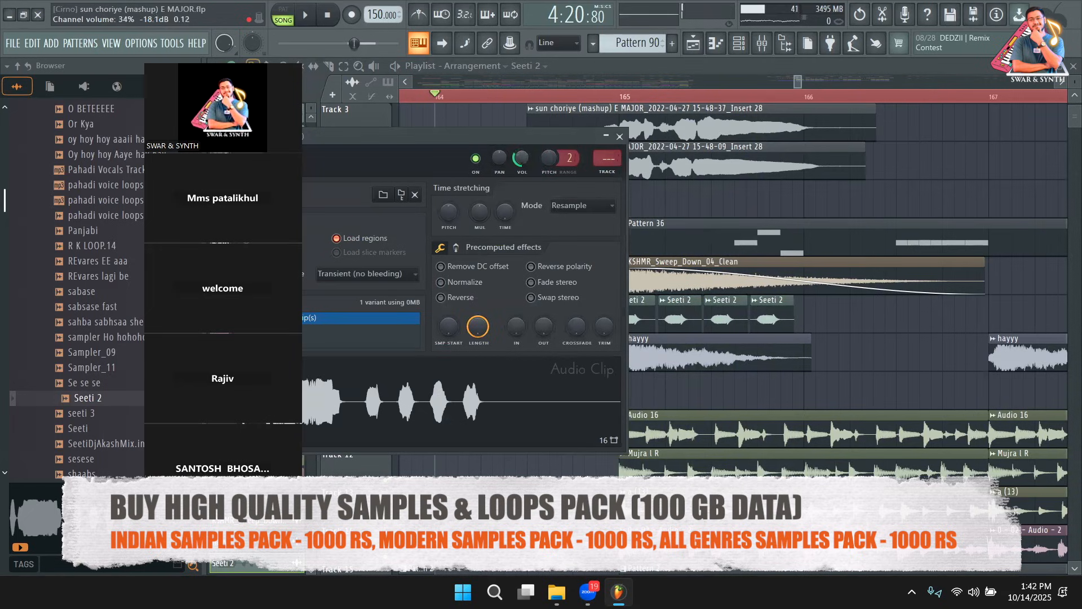
{"action": "key", "text": "Escape"}
{"action": "key", "text": "space"}
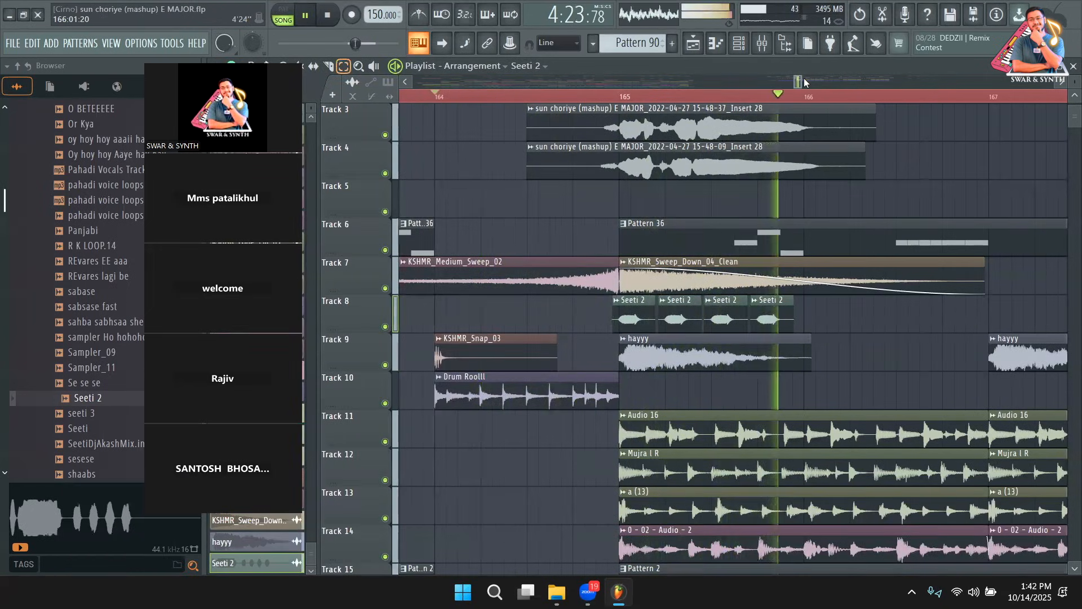
Duplicate the four Seeti 2 clips along Track 8 to fill bars 165 through 168, playing the song to check them
{"action": "scroll", "coordinate": [823, 100], "scroll_direction": "down", "scroll_amount": 5}
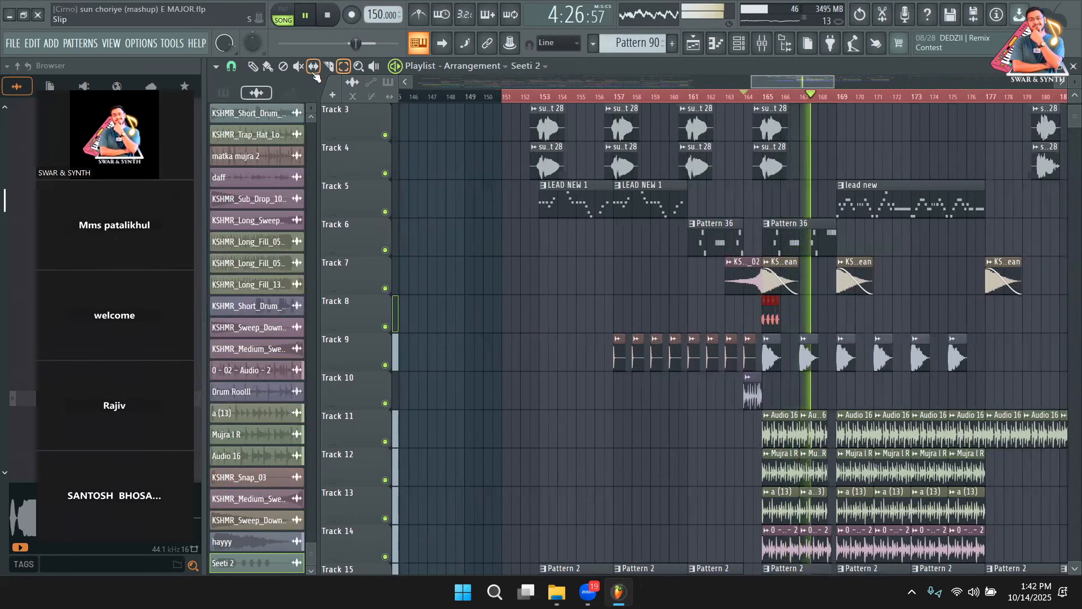
{"action": "key", "text": "space"}
{"action": "key", "text": "p"}
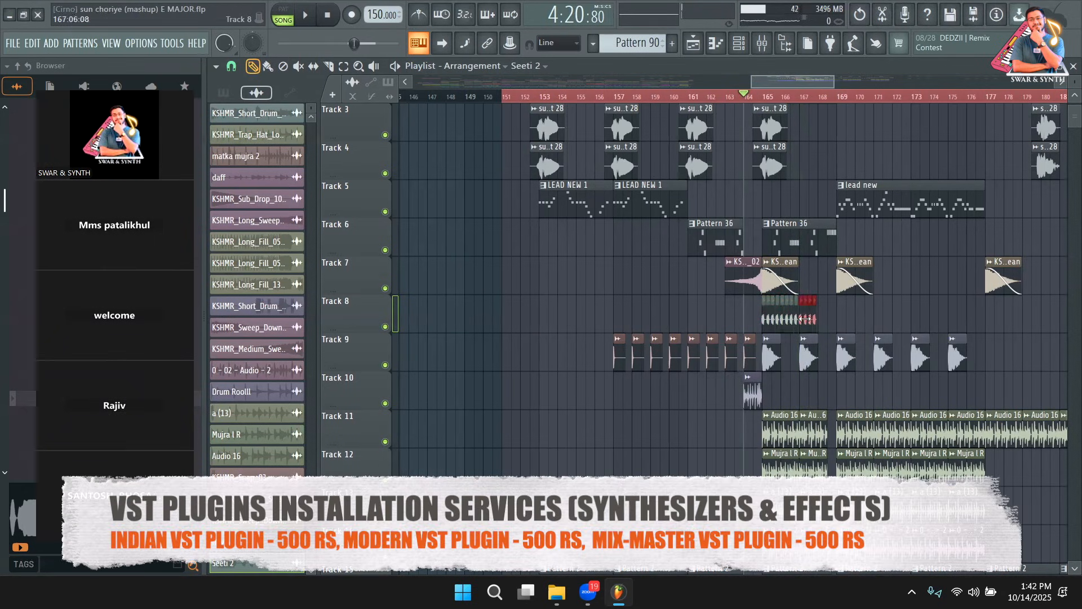
{"action": "key", "text": "space"}
{"action": "left_click", "coordinate": [343, 67]}
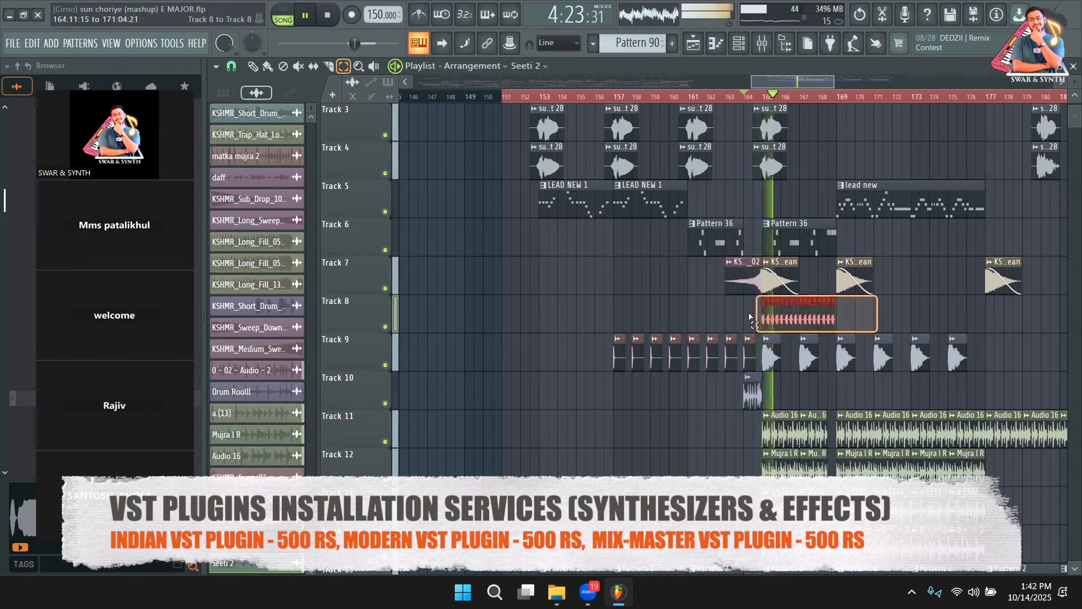
{"action": "left_click", "coordinate": [253, 67]}
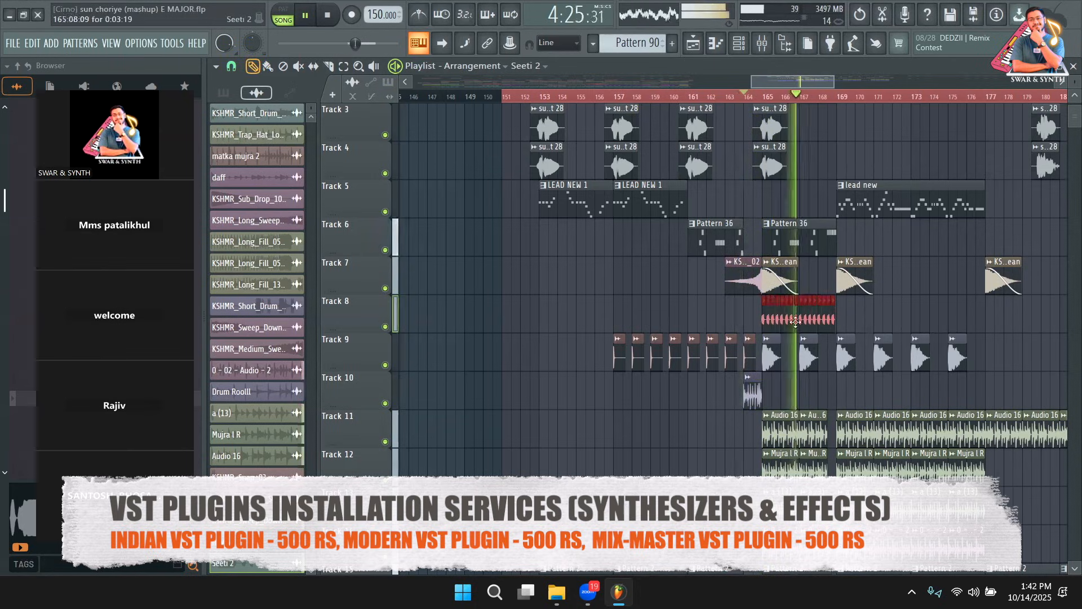
Check the Seeti 2 channel settings and replay the song from bar 164
{"action": "left_click", "coordinate": [826, 321]}
{"action": "double_click", "coordinate": [826, 321]}
{"action": "key", "text": "space"}
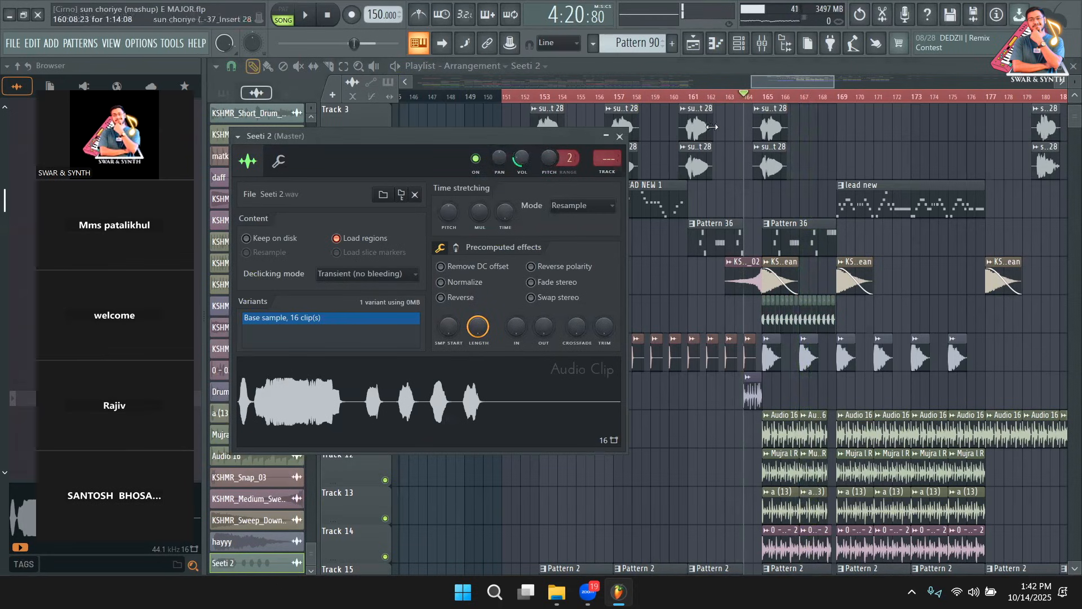
{"action": "key", "text": "space"}
{"action": "key", "text": "Escape"}
Remove every second Seeti 2 clip on Track 8 in bars 165 to 168, leaving one every two beats
{"action": "key", "text": "e"}
{"action": "left_click_drag", "start_coordinate": [838, 294], "coordinate": [736, 332]}
{"action": "key", "text": "p"}
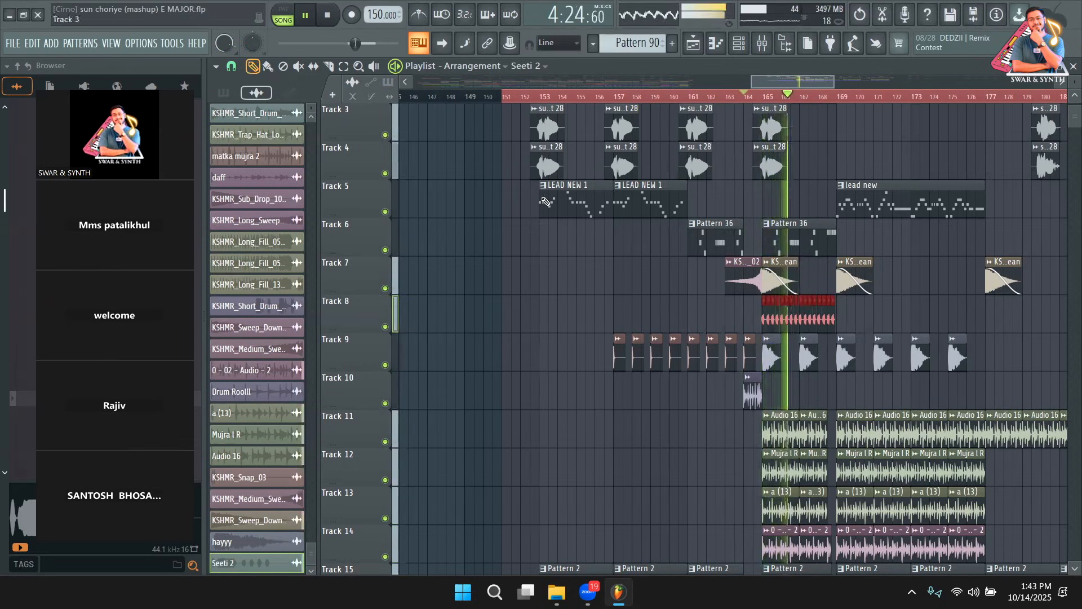
{"action": "key", "text": "space"}
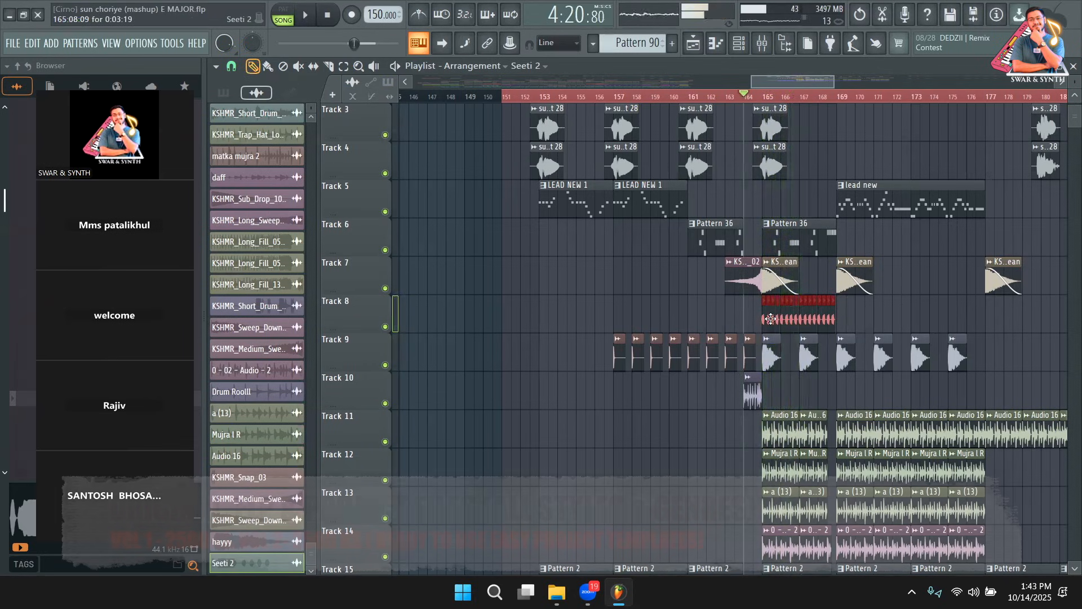
{"action": "key", "text": "space"}
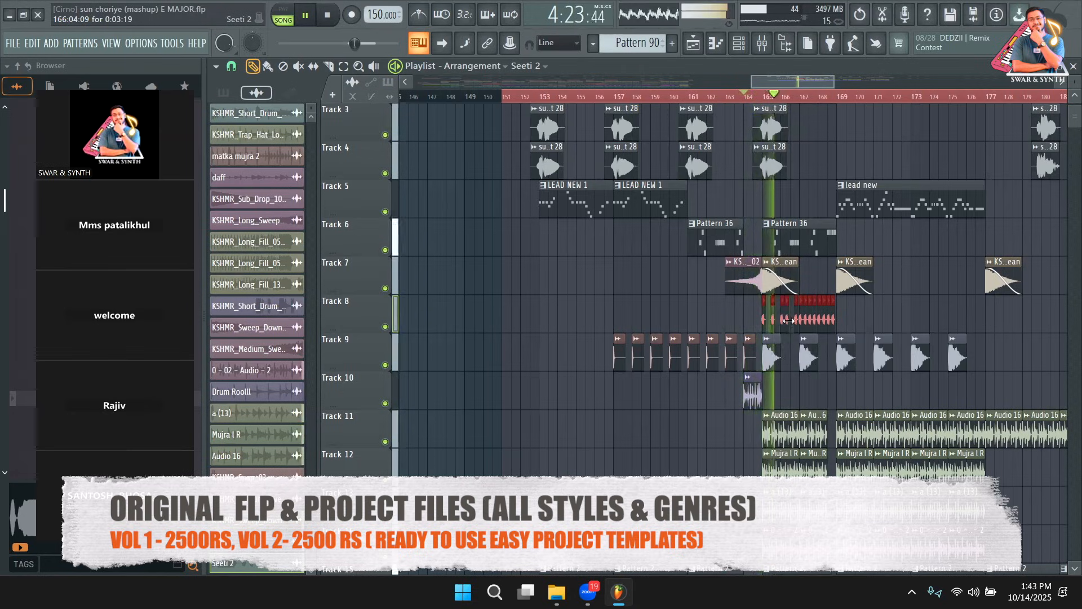
{"action": "key", "text": "space"}
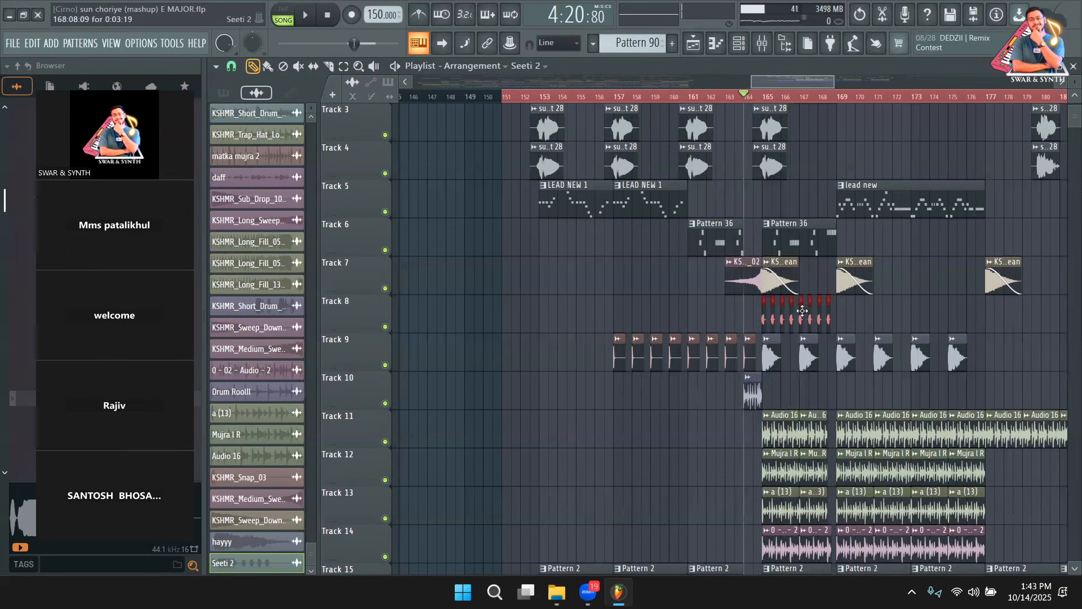
Select the eight spaced Seeti 2 clips and duplicate them on Track 8 at bars 169 and 173
{"action": "key", "text": "space"}
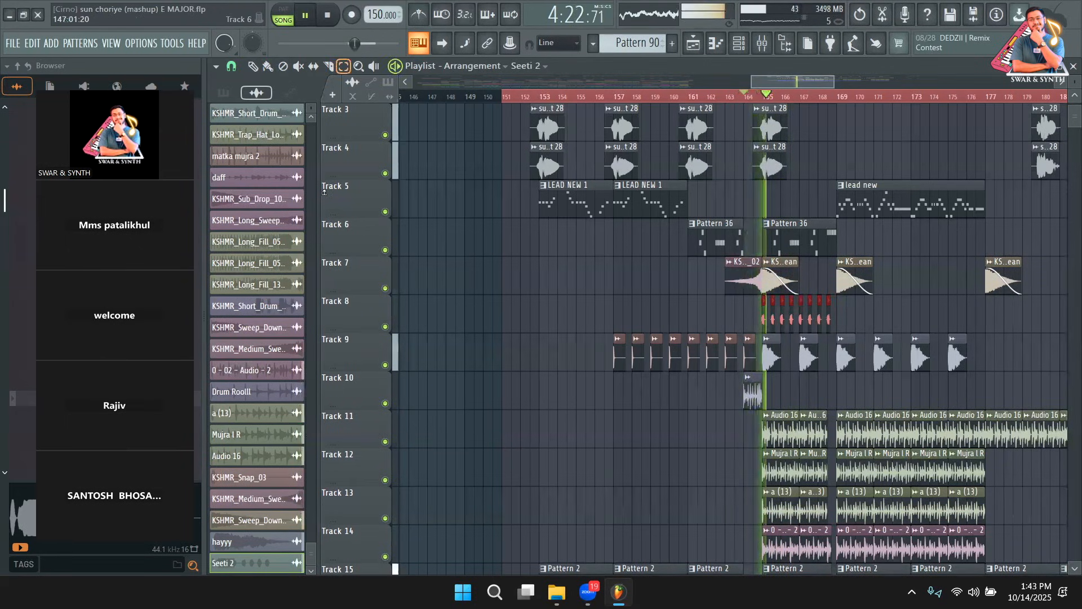
{"action": "left_click", "coordinate": [255, 71]}
{"action": "left_click", "coordinate": [842, 321]}
{"action": "left_click", "coordinate": [911, 320]}
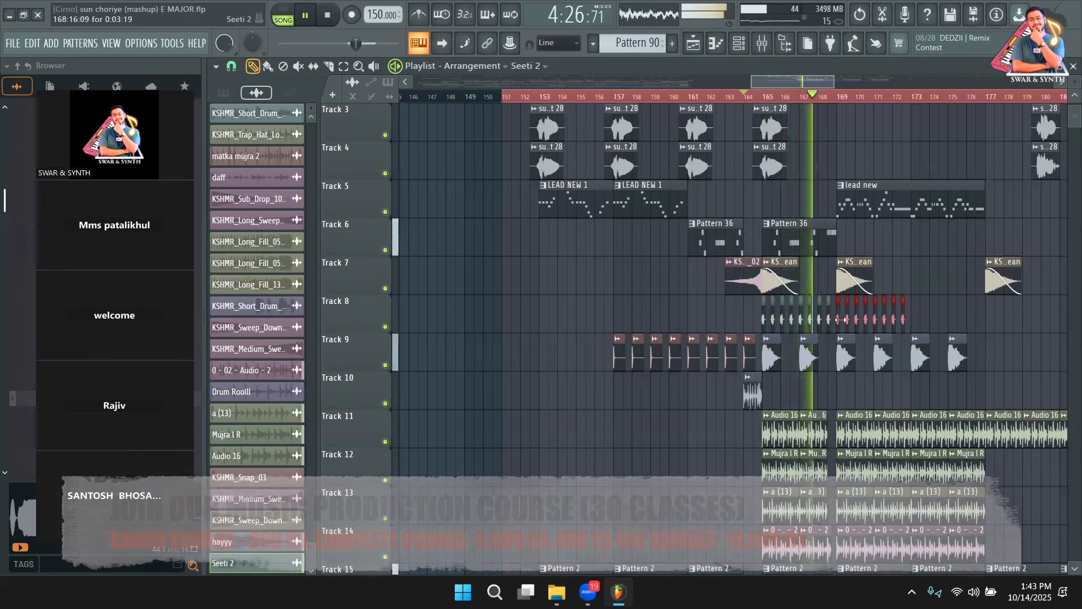
{"action": "left_click", "coordinate": [959, 320]}
Copy the eight-clip Seeti 2 group to bar 197 on Track 8 and duplicate it again at bar 201
{"action": "left_click_drag", "start_coordinate": [1037, 319], "coordinate": [809, 330]}
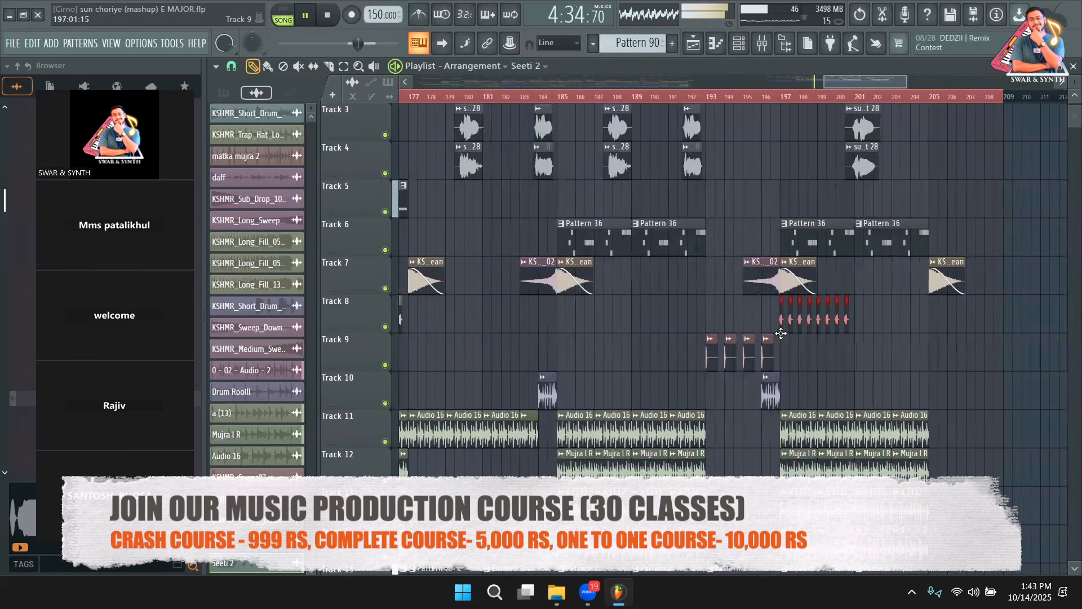
{"action": "key", "text": "ctrl+b"}
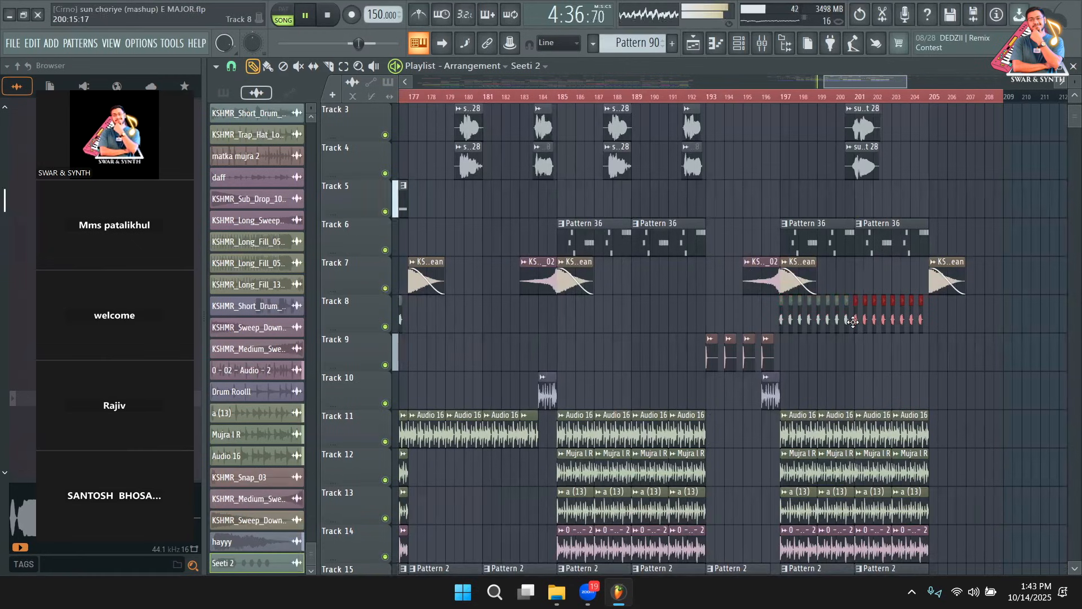
{"action": "scroll", "coordinate": [838, 87], "scroll_direction": "left", "scroll_amount": 4}
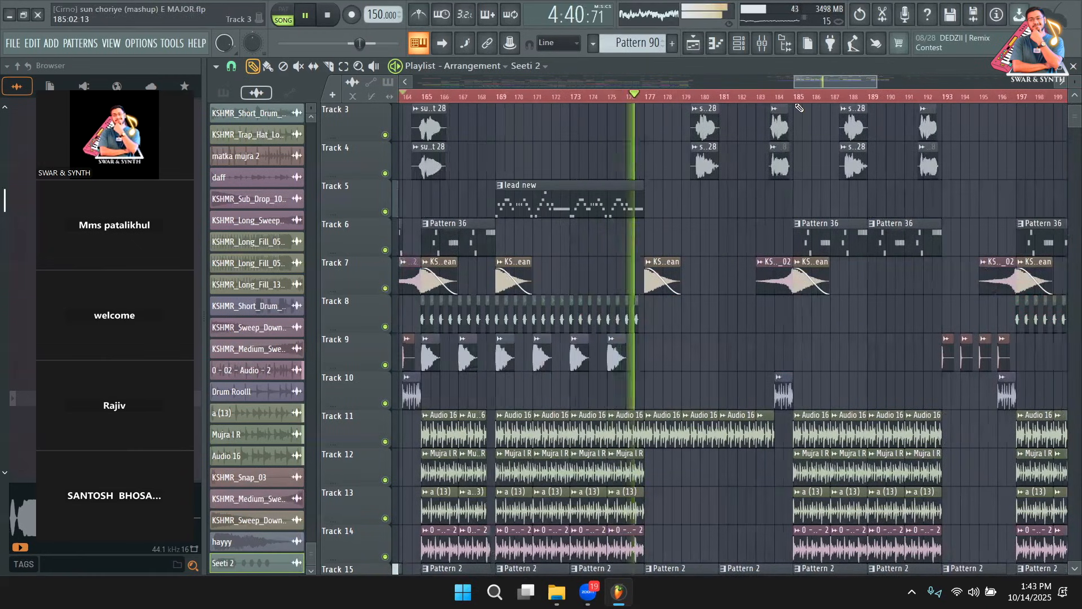
{"action": "mouse_move", "coordinate": [794, 82]}
{"action": "left_mouse_down"}
{"action": "mouse_move", "coordinate": [693, 93]}
{"action": "mouse_move", "coordinate": [815, 78]}
{"action": "mouse_move", "coordinate": [780, 79]}
{"action": "left_mouse_up"}
{"action": "scroll", "coordinate": [810, 228], "scroll_direction": "up", "scroll_amount": 2}
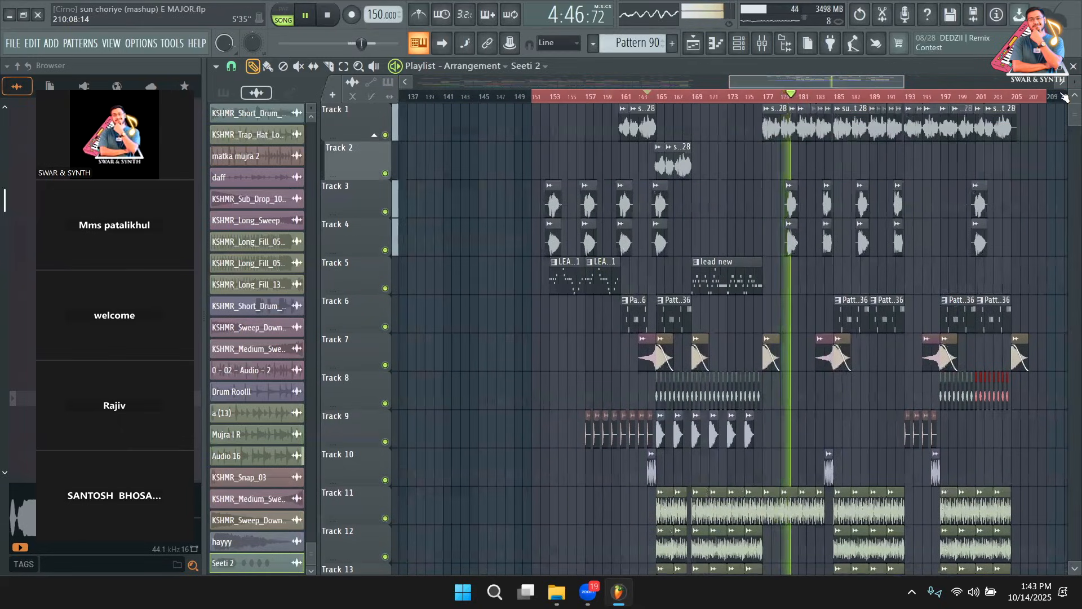
Stop playback and return the song position to the start of the drum section at bar 165
{"action": "scroll", "coordinate": [810, 229], "scroll_direction": "right", "scroll_amount": 2}
{"action": "scroll", "coordinate": [810, 228], "scroll_direction": "down", "scroll_amount": 3}
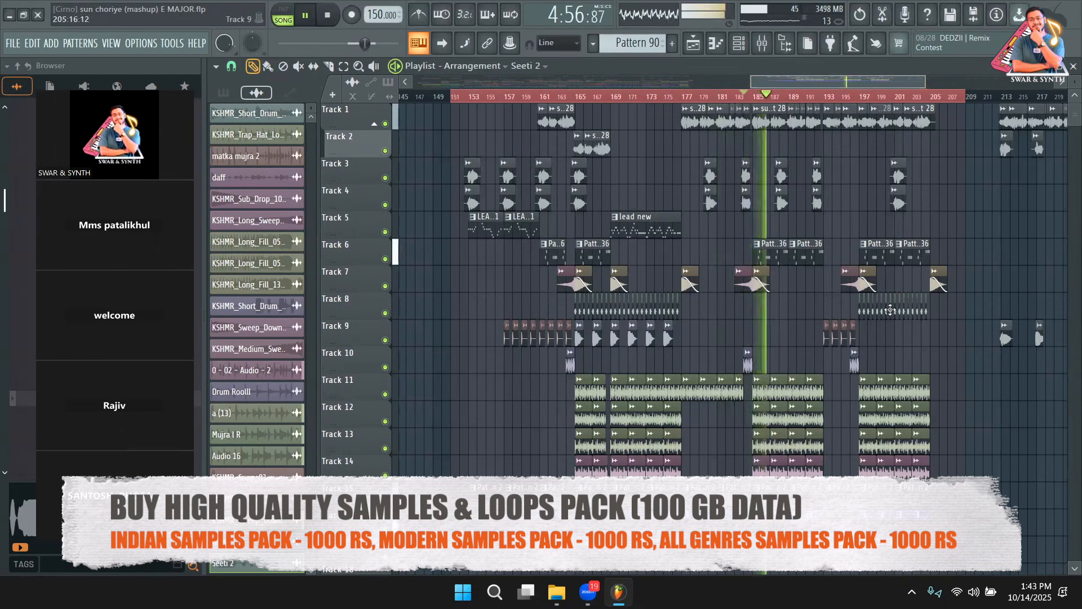
{"action": "left_click_drag", "start_coordinate": [874, 82], "coordinate": [879, 82]}
{"action": "key", "text": "space"}
{"action": "left_click", "coordinate": [555, 97]}
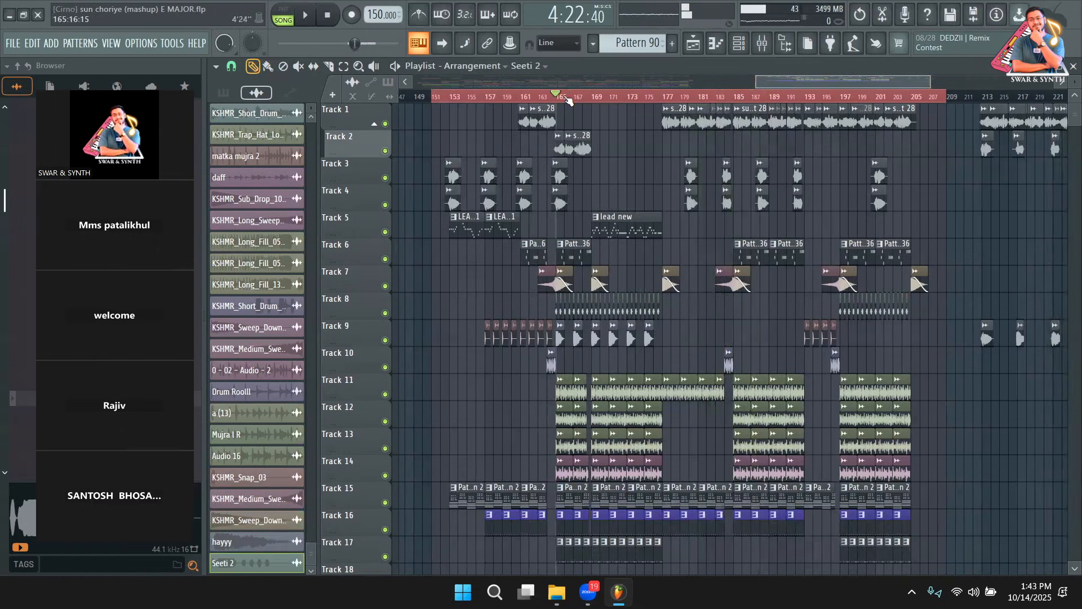
Insert the Ozone 12 plugin in the first effect slot of the Master mixer track
{"action": "left_click", "coordinate": [762, 44]}
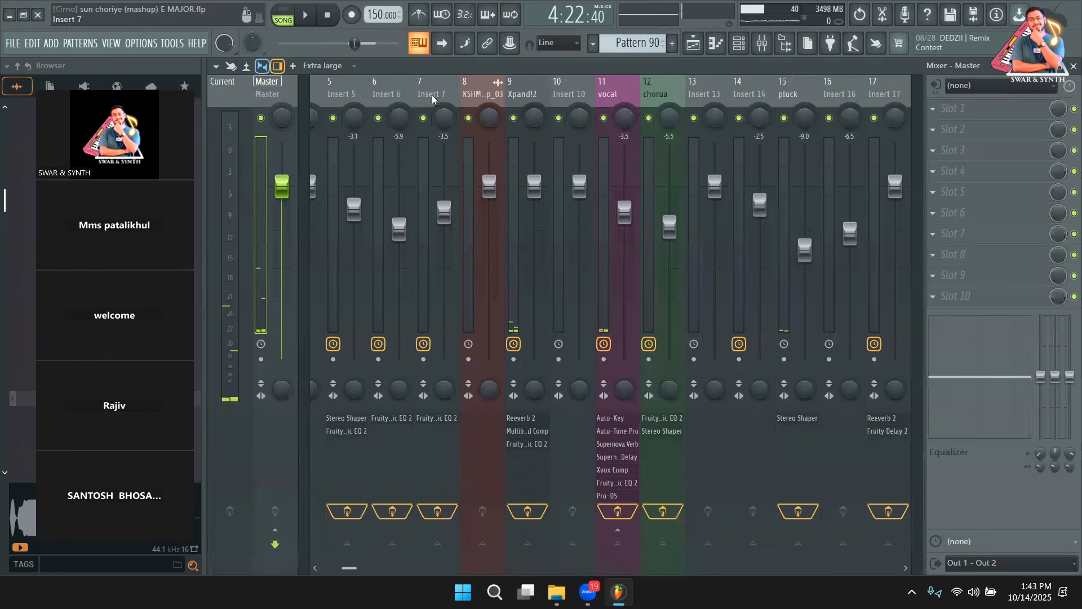
{"action": "left_click", "coordinate": [986, 115]}
{"action": "left_click", "coordinate": [620, 17]}
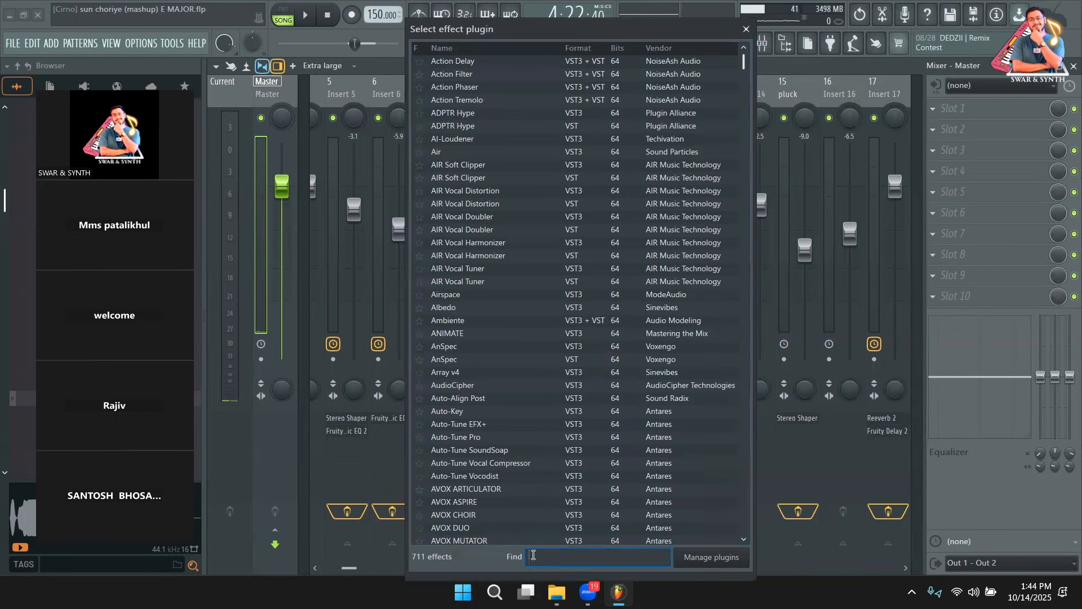
{"action": "type", "text": "ozone"}
{"action": "double_click", "coordinate": [500, 295]}
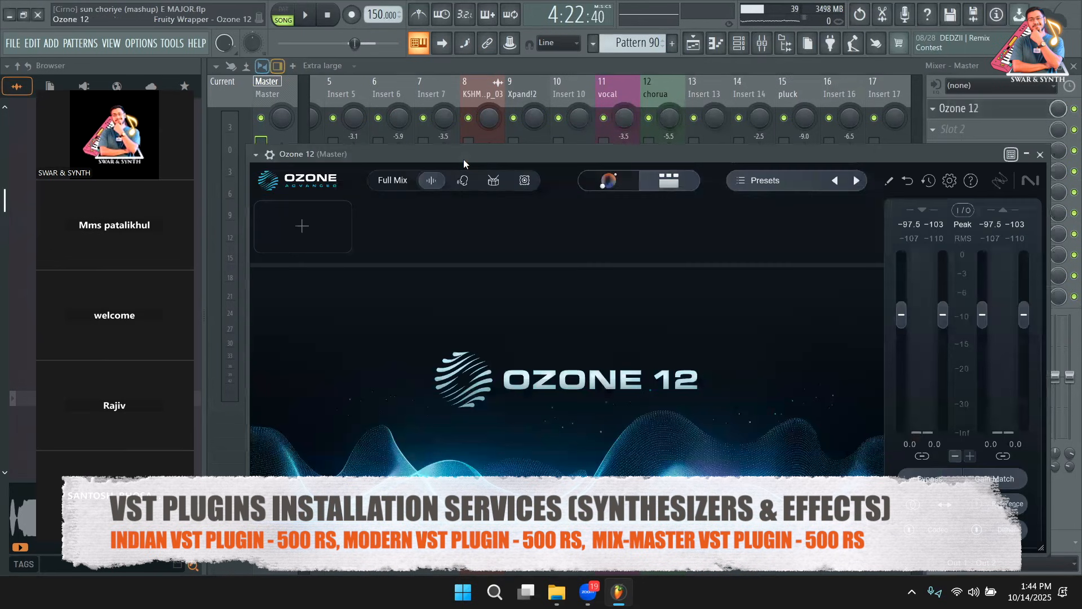
Set the playlist time selection to bars 165 to 168 for looped playback of the full drum section
{"action": "left_click", "coordinate": [699, 44]}
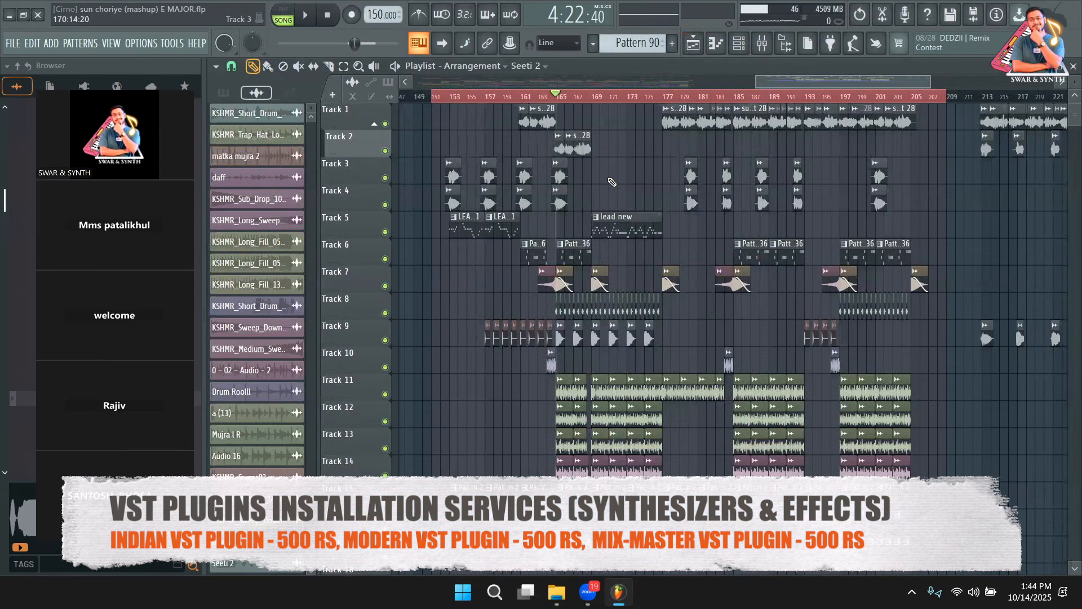
{"action": "left_click", "coordinate": [567, 100]}
{"action": "left_click_drag", "start_coordinate": [566, 100], "coordinate": [593, 107]}
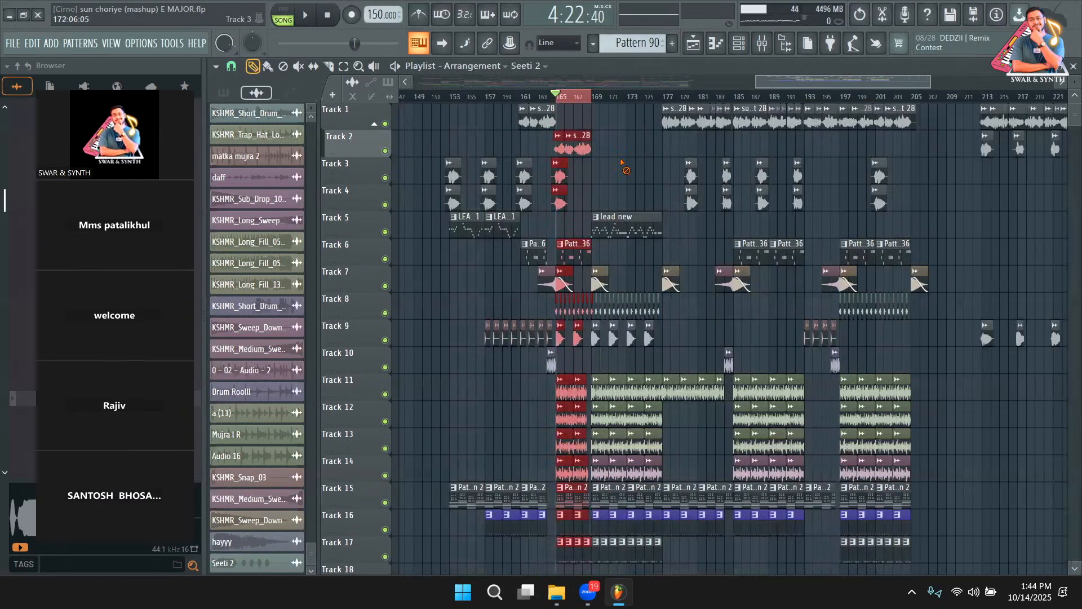
{"action": "left_click", "coordinate": [762, 44]}
{"action": "left_click", "coordinate": [693, 44]}
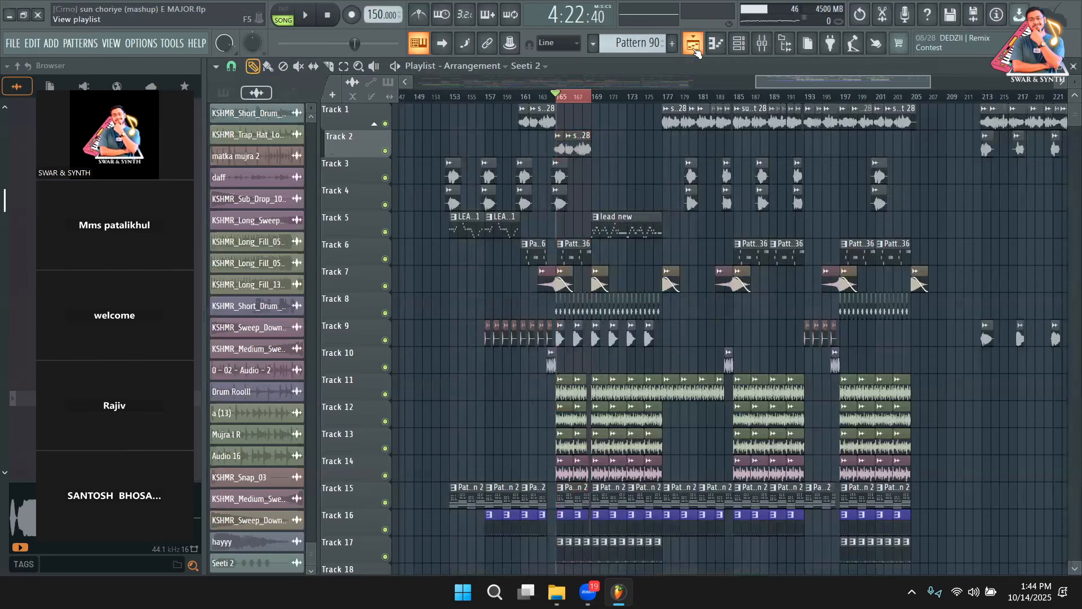
{"action": "scroll", "coordinate": [580, 392], "scroll_direction": "down", "scroll_amount": 2}
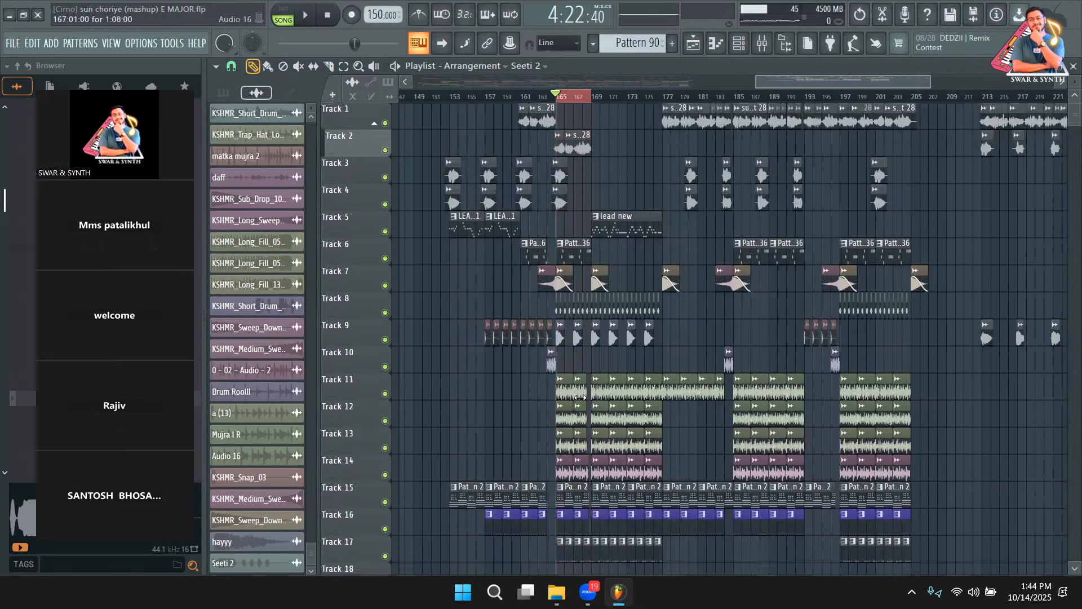
{"action": "scroll", "coordinate": [575, 370], "scroll_direction": "up", "scroll_amount": 1}
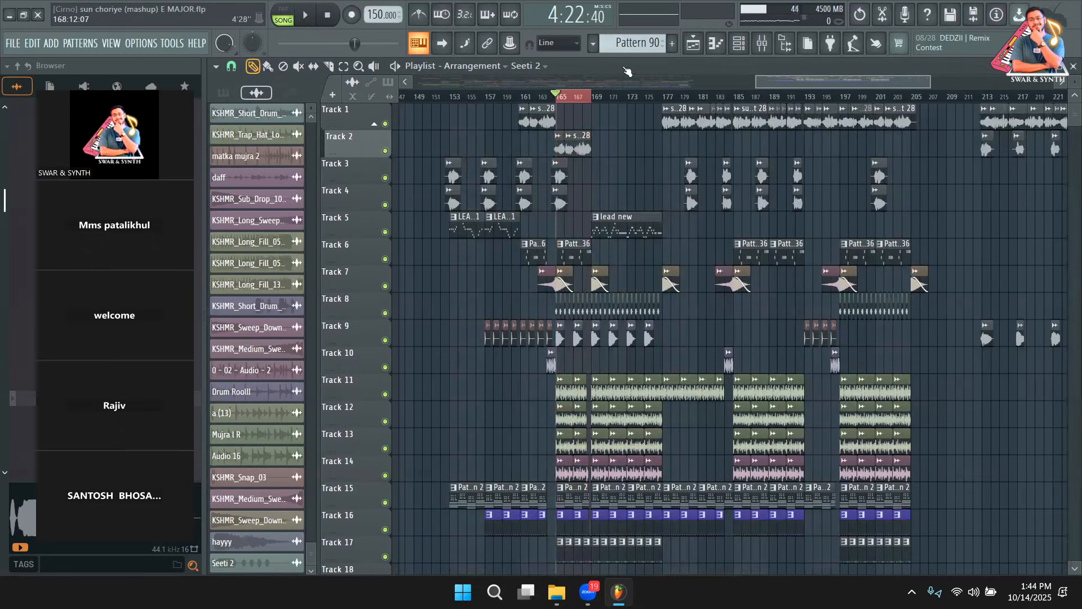
Run Ozone 12's One-Click mastering assistant on the Master while the selected bars play, and stop playback when it has finished
{"action": "key", "text": "space"}
{"action": "left_click", "coordinate": [762, 44]}
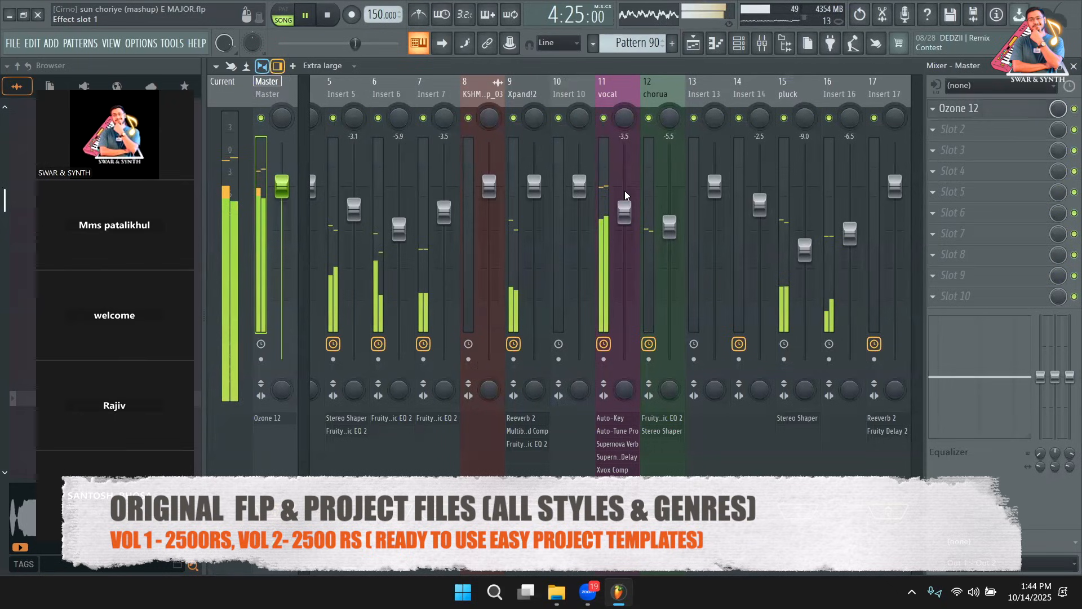
{"action": "key", "text": "space"}
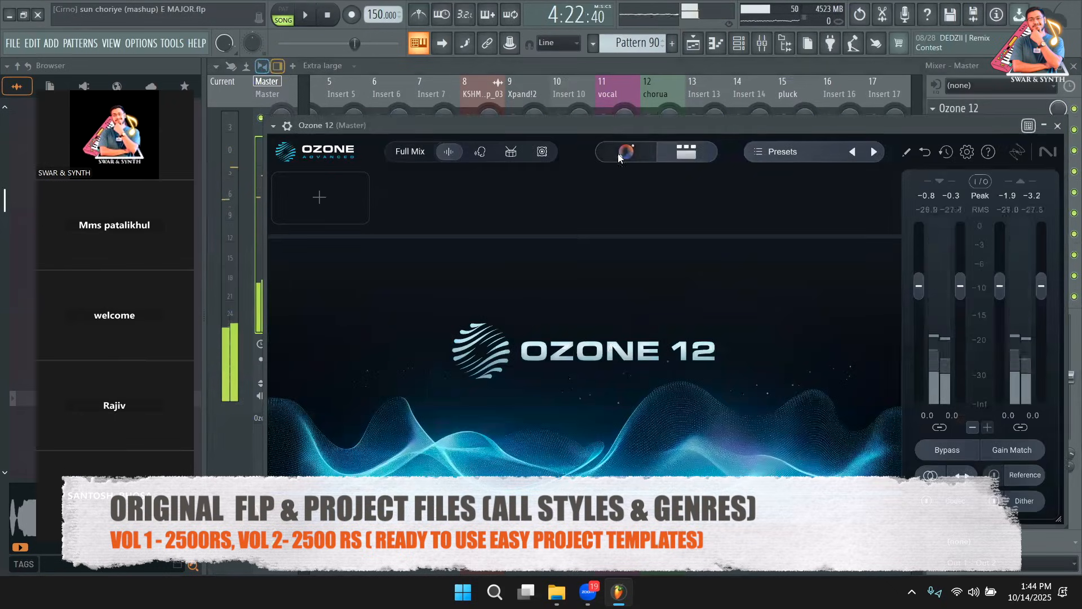
{"action": "left_click", "coordinate": [624, 152]}
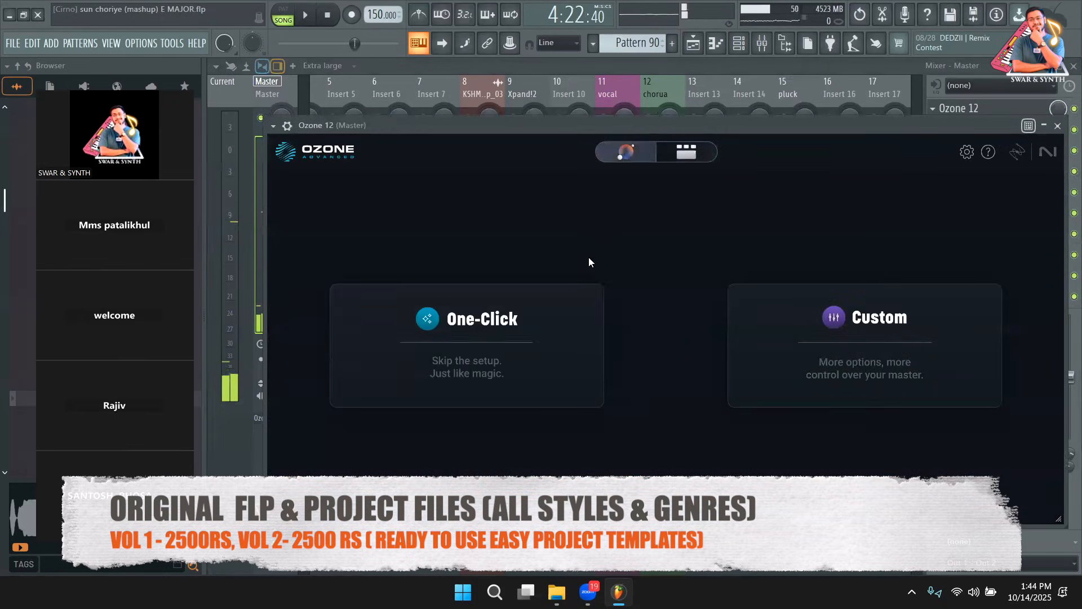
{"action": "left_click", "coordinate": [542, 383]}
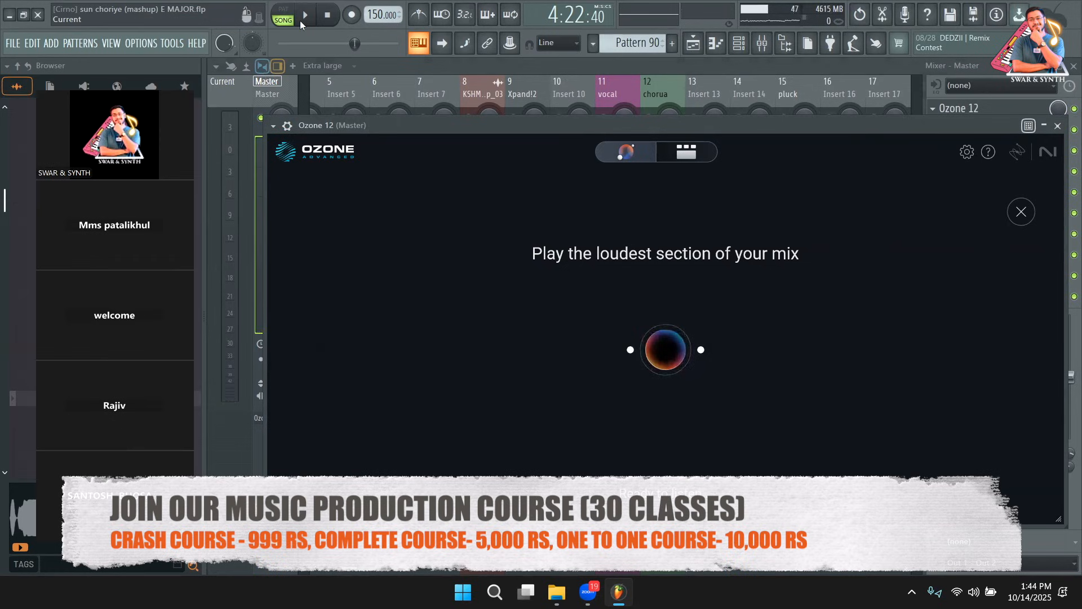
{"action": "left_click", "coordinate": [300, 20]}
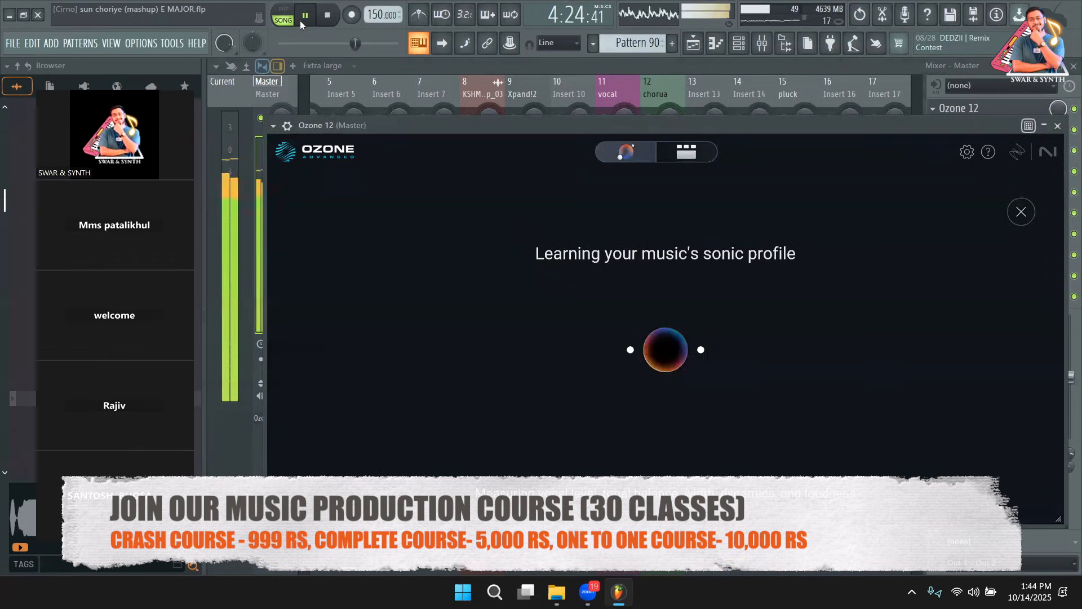
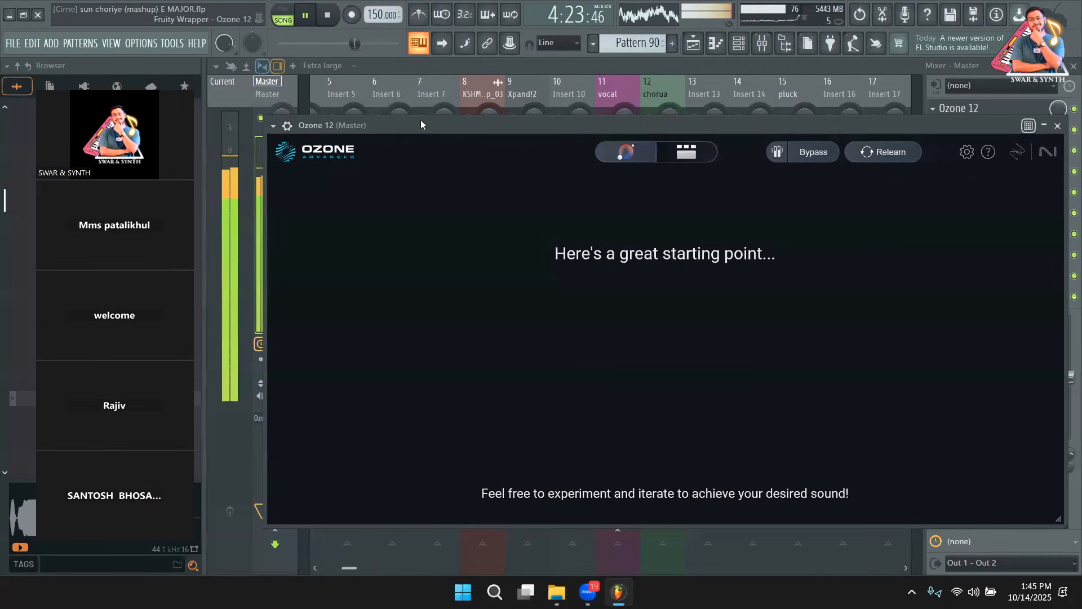
{"action": "left_click_drag", "start_coordinate": [454, 126], "coordinate": [407, 137]}
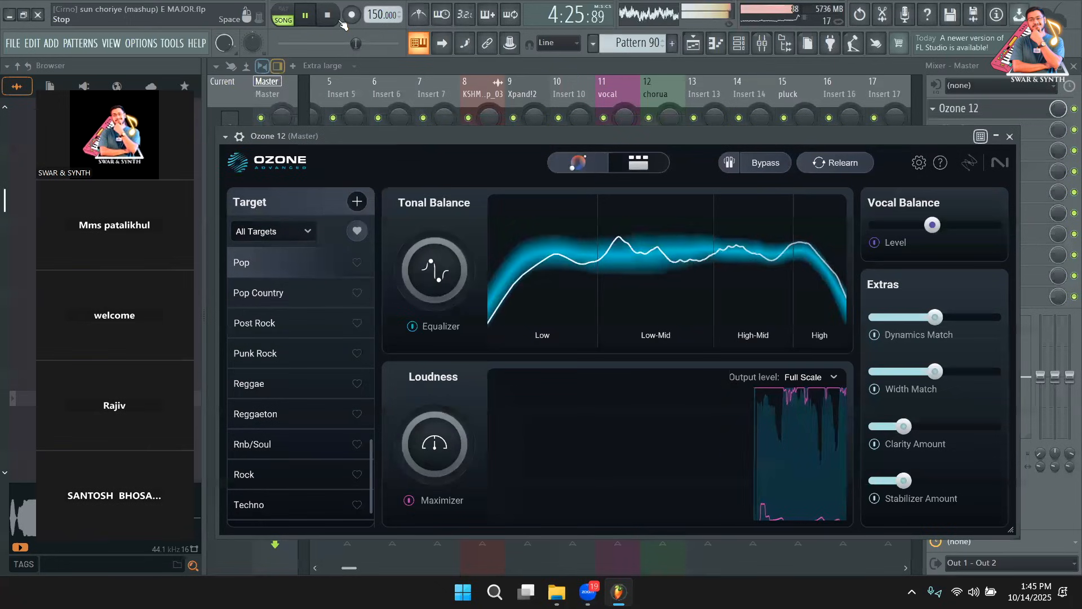
{"action": "key", "text": "space"}
Set the FL Studio ASIO buffer length to 2048 samples in the audio settings
{"action": "left_click", "coordinate": [140, 43]}
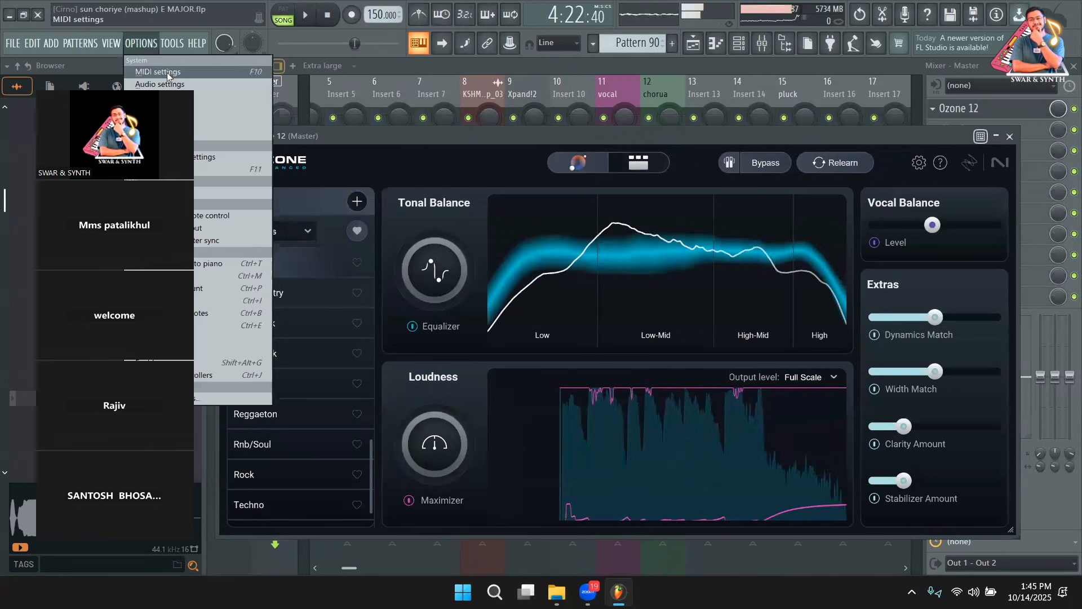
{"action": "left_click", "coordinate": [439, 213]}
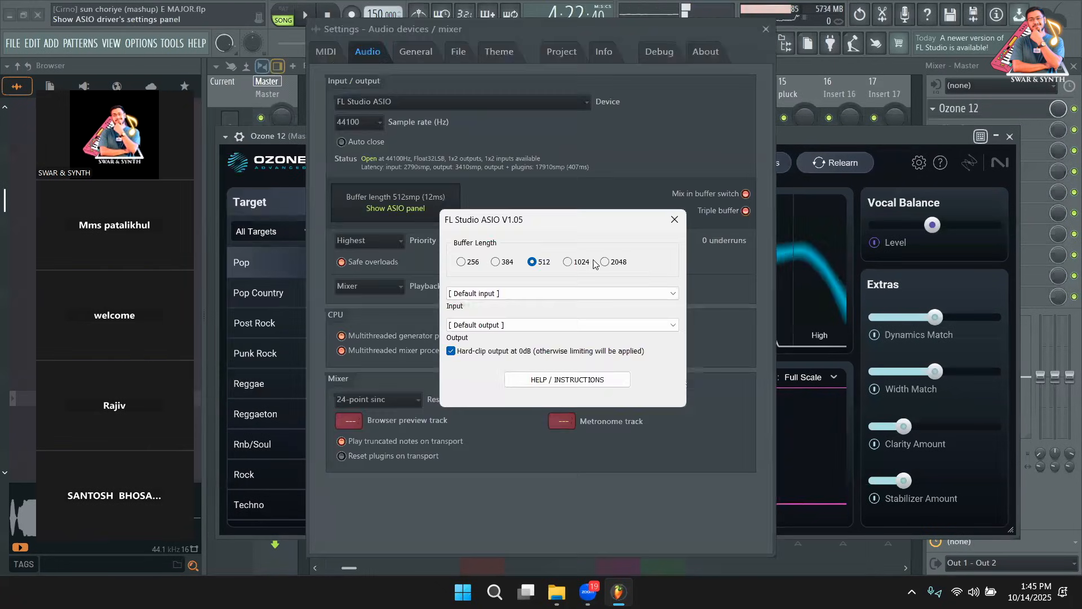
{"action": "left_click", "coordinate": [674, 219]}
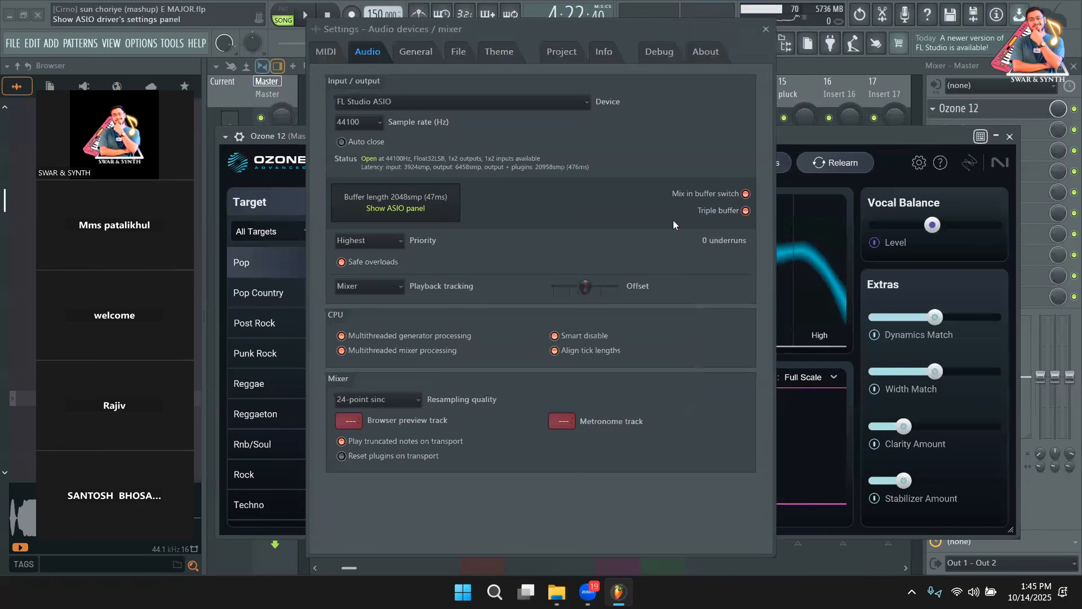
{"action": "left_click", "coordinate": [765, 29]}
Play the looped bars 165 to 168 with Ozone 12 in view to audition the assistant's master
{"action": "left_click", "coordinate": [691, 46]}
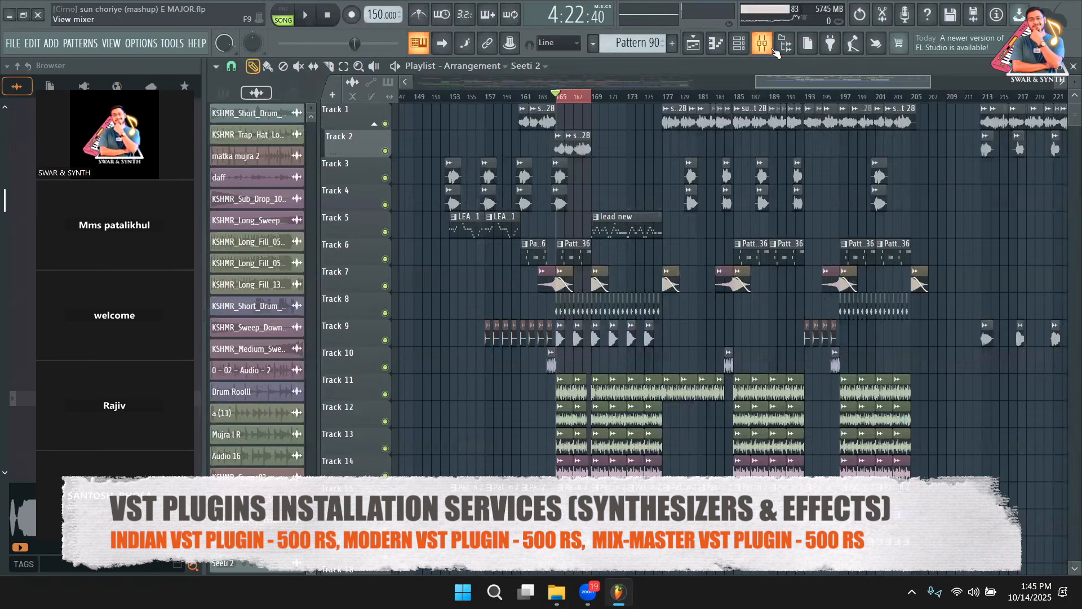
{"action": "key", "text": "space"}
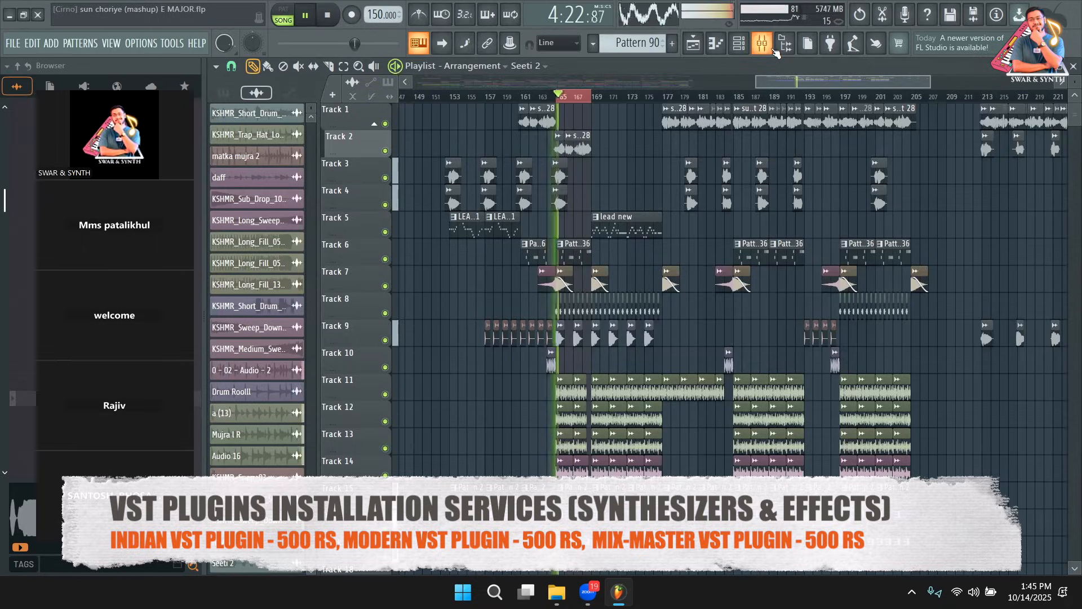
{"action": "left_click", "coordinate": [761, 44]}
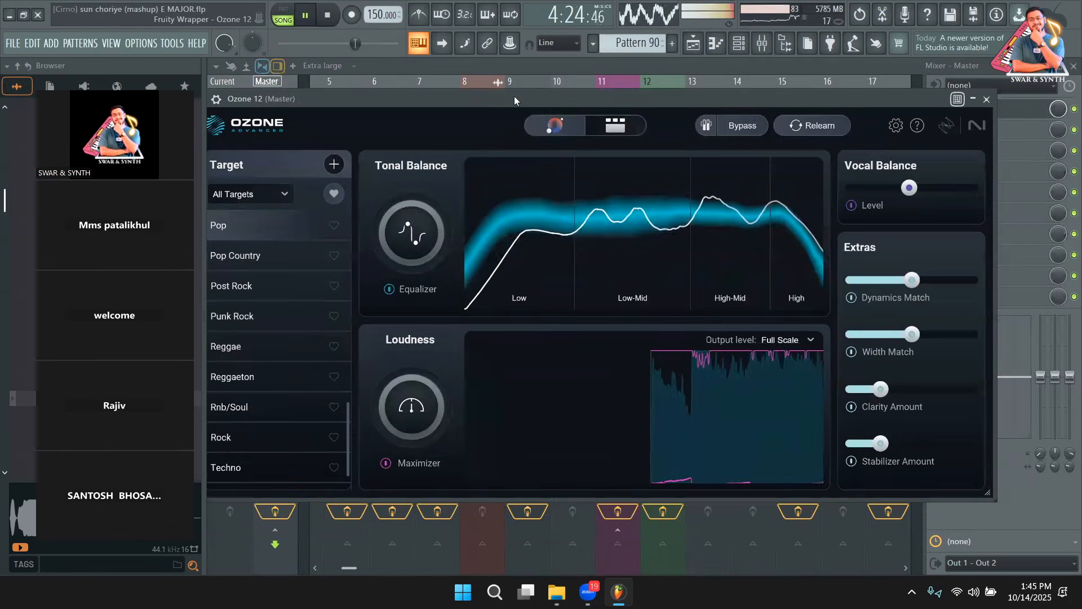
{"action": "left_click_drag", "start_coordinate": [513, 99], "coordinate": [563, 97]}
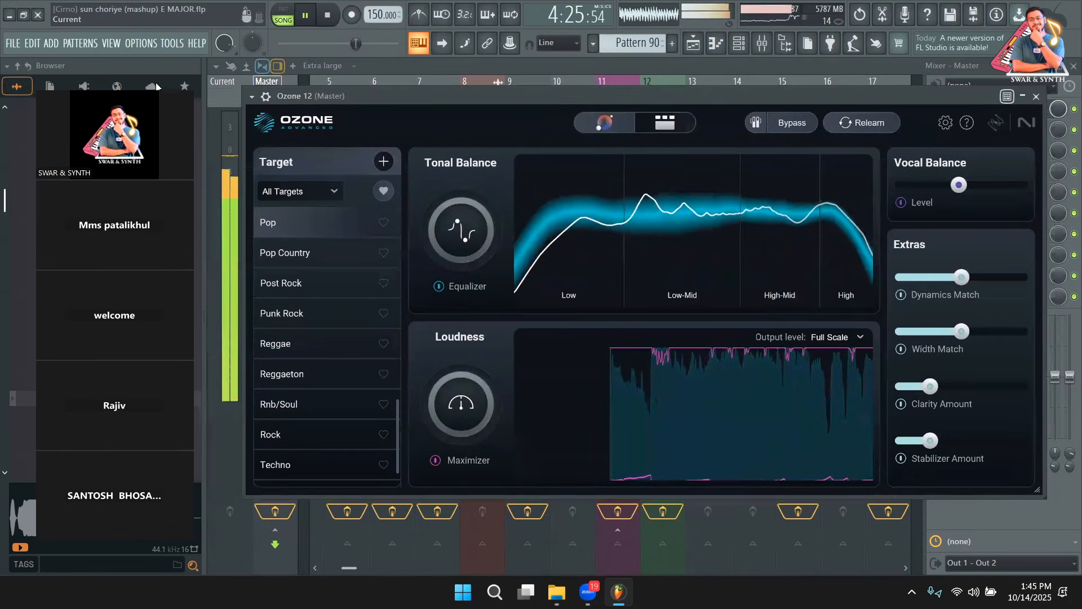
{"action": "key", "text": "space"}
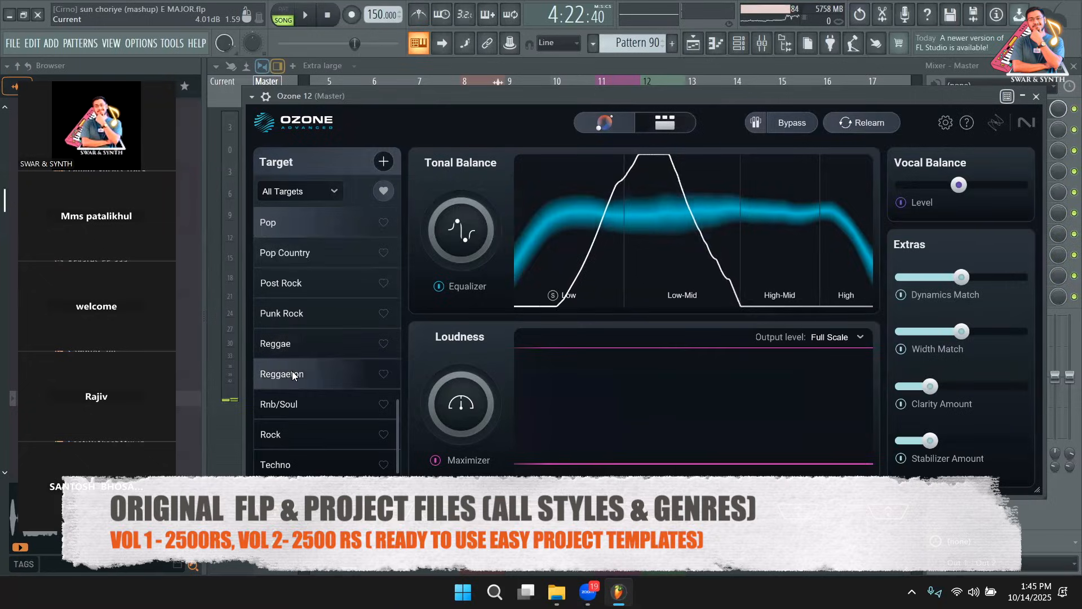
Try to apply the Reggaeton target in Ozone 12, reopen the plugin to check it and close it
{"action": "left_click", "coordinate": [291, 372]}
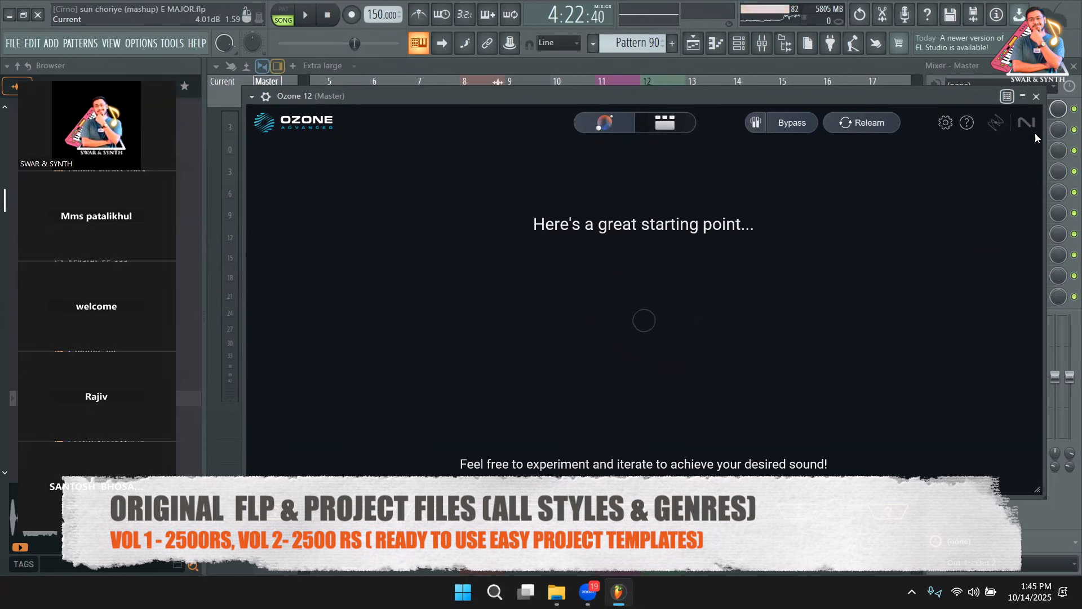
{"action": "left_click", "coordinate": [1040, 99]}
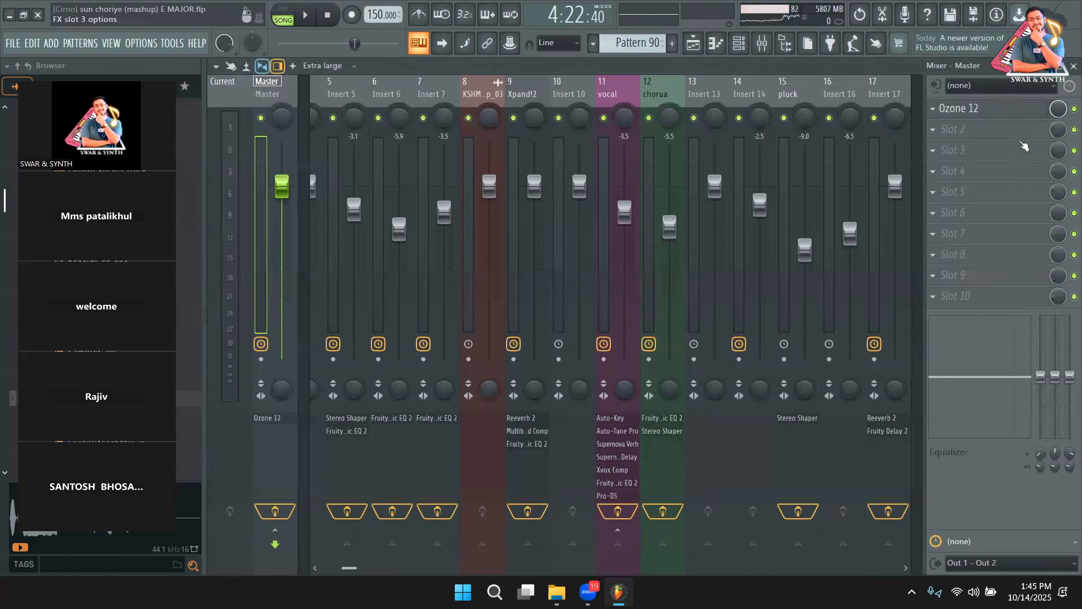
{"action": "left_click", "coordinate": [986, 109]}
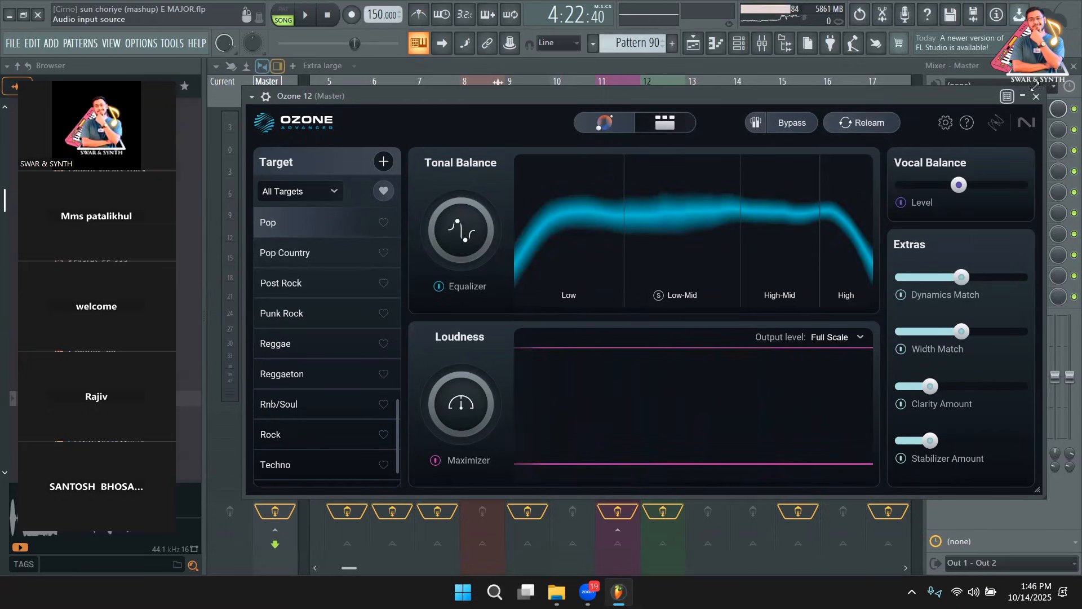
{"action": "key", "text": "Escape"}
Load a fresh Ozone 12 instance in the second effect slot of the Master track
{"action": "left_click", "coordinate": [946, 132]}
{"action": "left_click", "coordinate": [614, 18]}
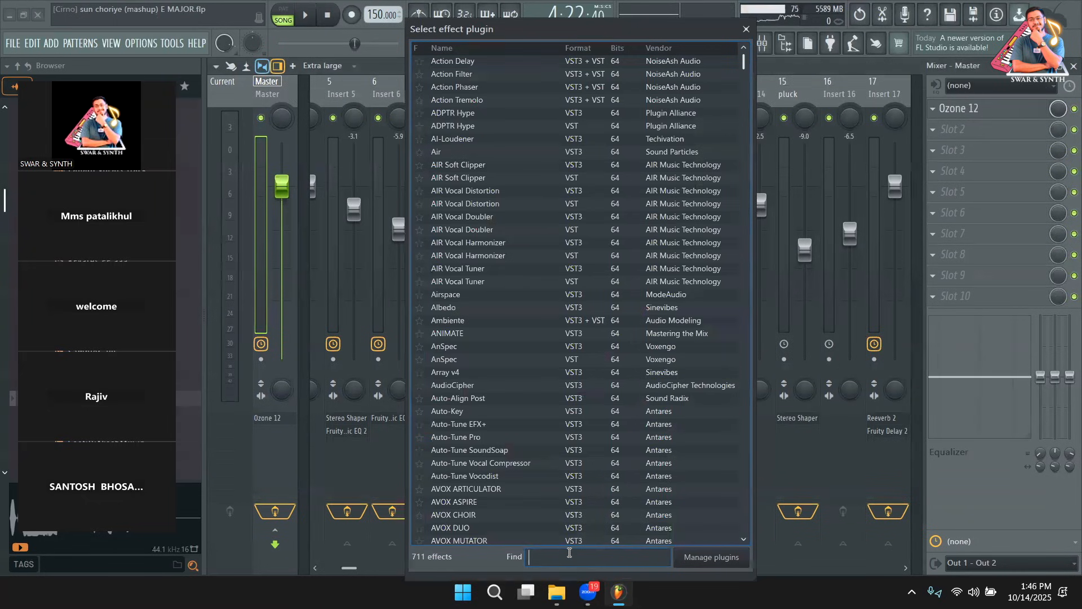
{"action": "type", "text": "ozone"}
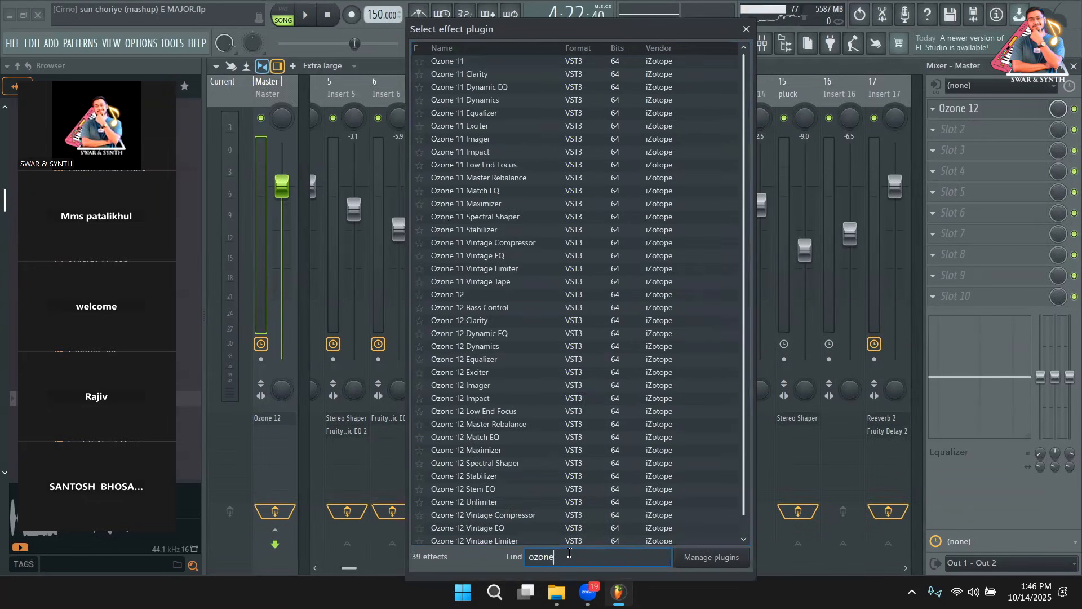
{"action": "double_click", "coordinate": [495, 299]}
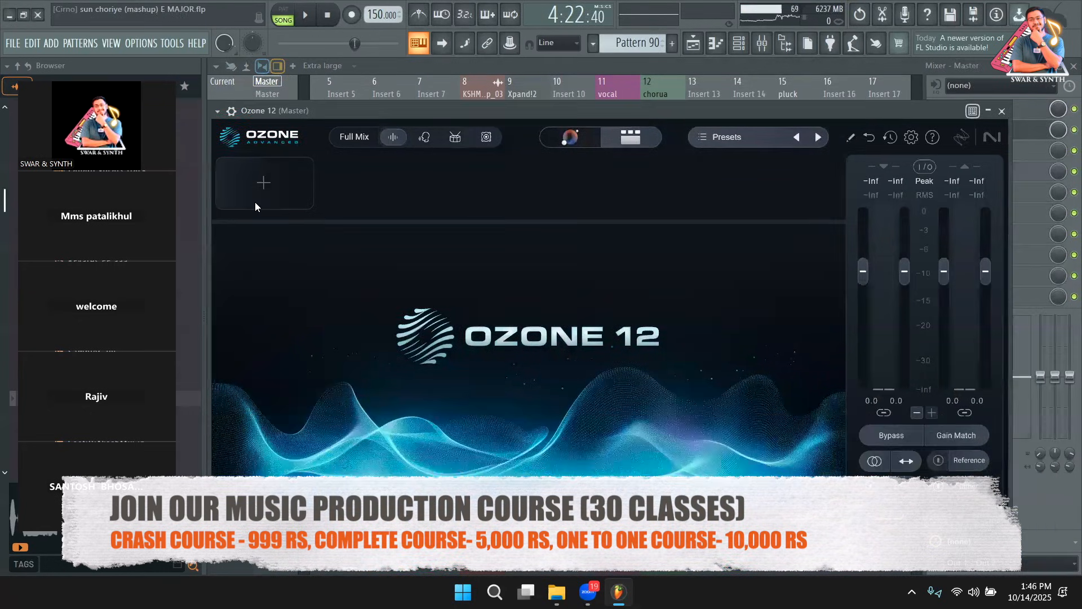
Load the Balanced Master preset from the All Purpose Mastering category into the new Ozone 12 instance
{"action": "left_click", "coordinate": [284, 180]}
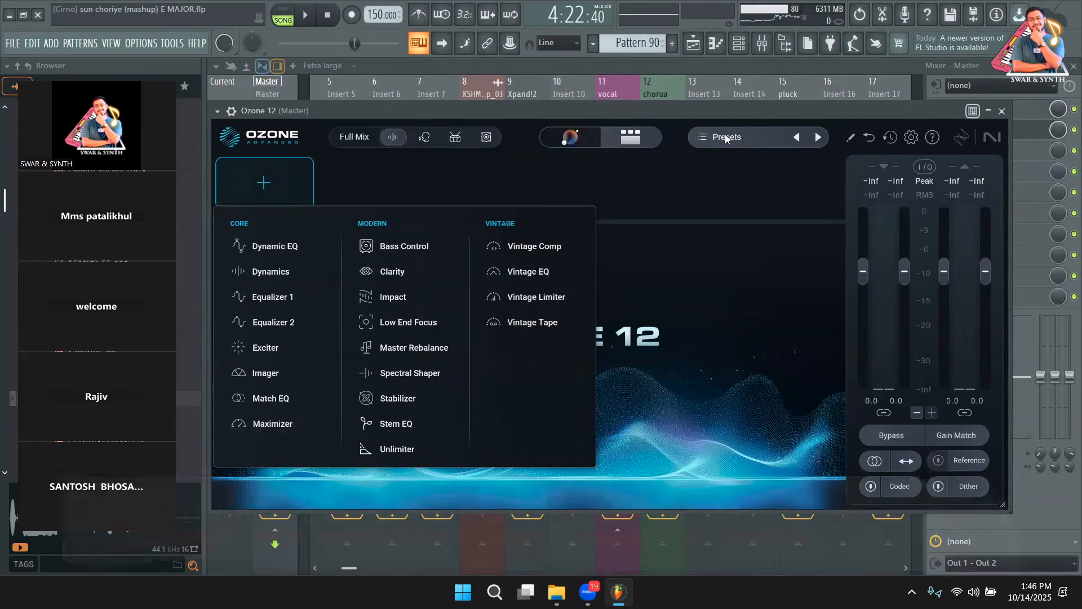
{"action": "left_click", "coordinate": [727, 135]}
{"action": "left_click", "coordinate": [727, 136]}
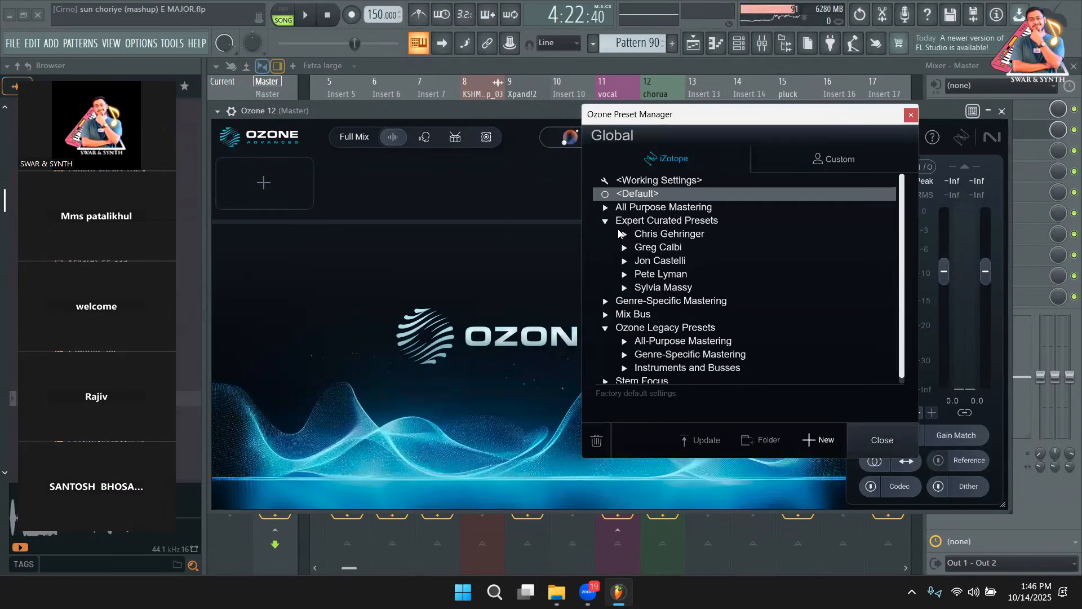
{"action": "left_click", "coordinate": [604, 209]}
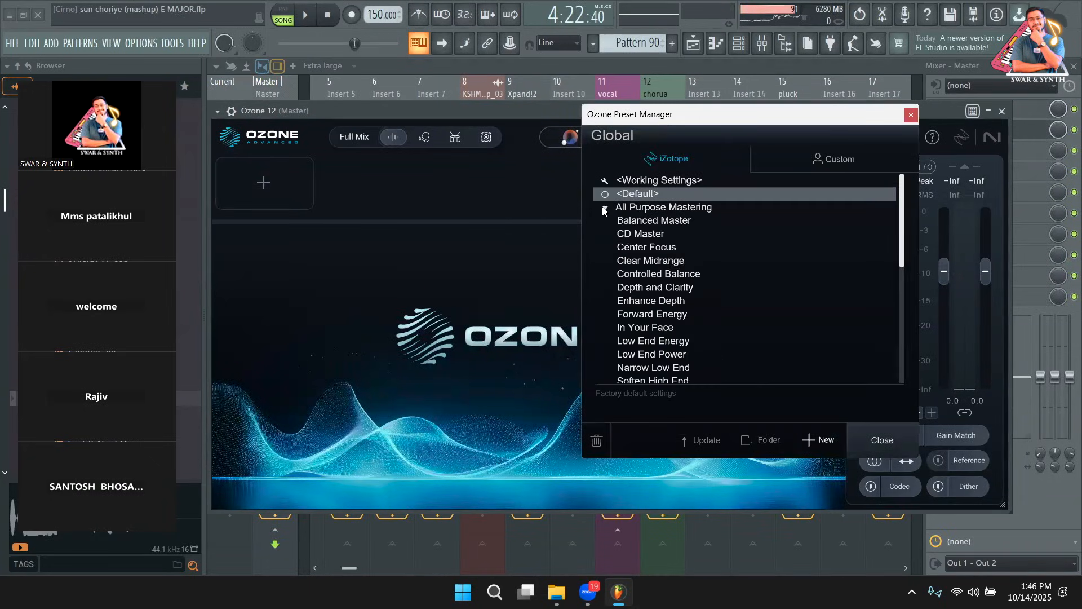
{"action": "left_click", "coordinate": [642, 235]}
{"action": "left_click", "coordinate": [649, 222]}
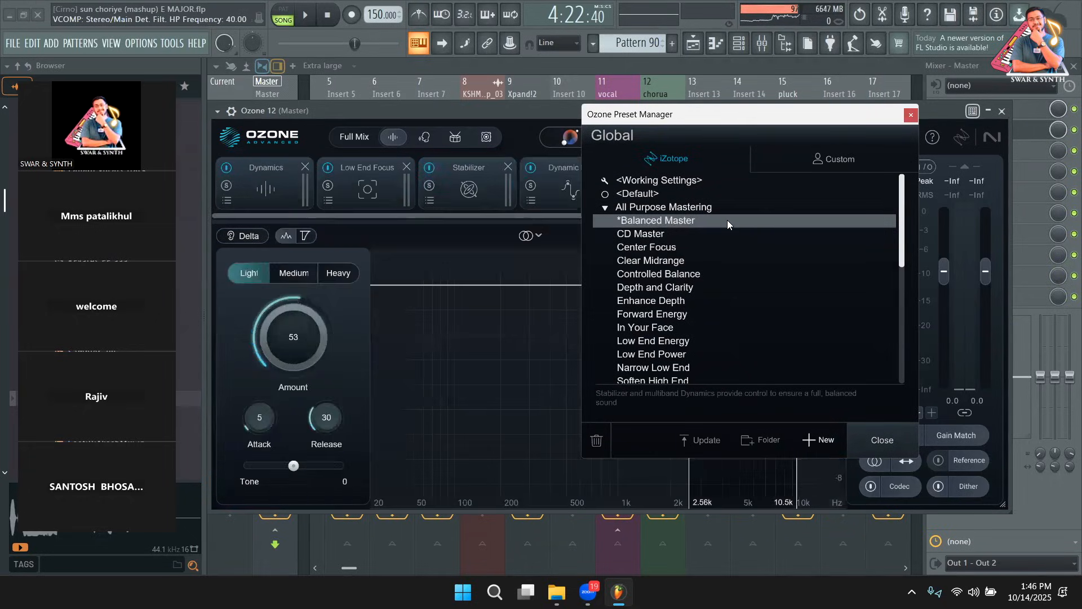
Play the looped section and reopen the second Ozone 12 instance on the Master track to audition the Balanced Master preset
{"action": "left_click", "coordinate": [1068, 111]}
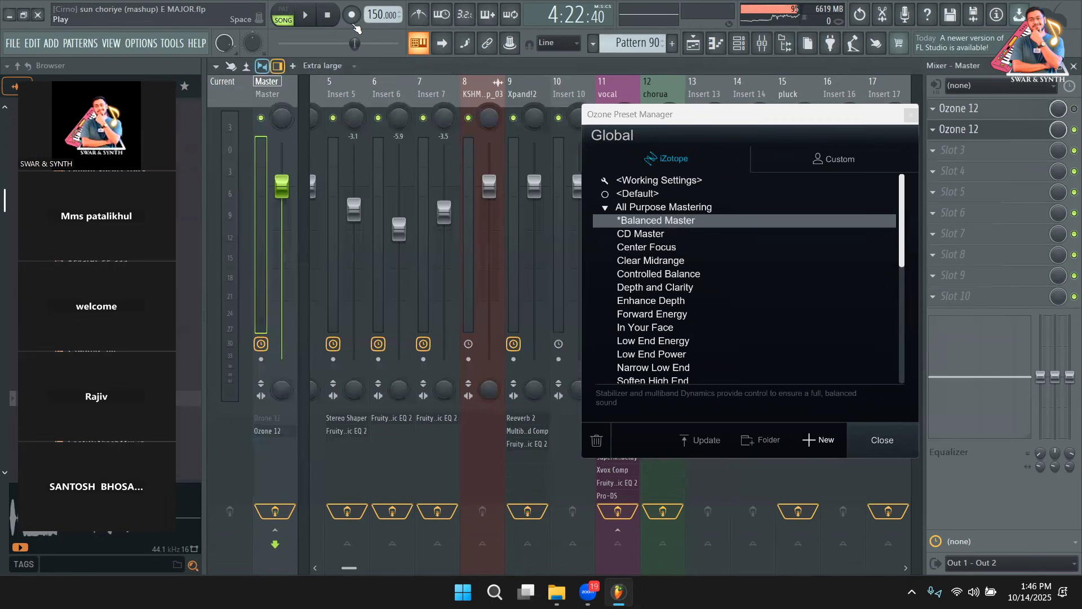
{"action": "key", "text": "space"}
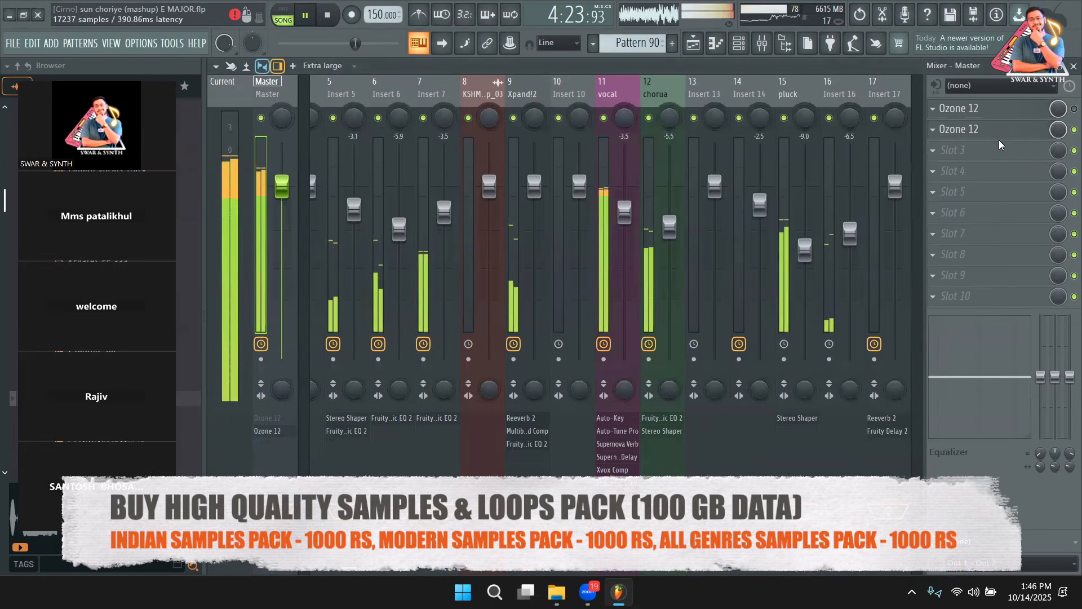
{"action": "left_click", "coordinate": [958, 129]}
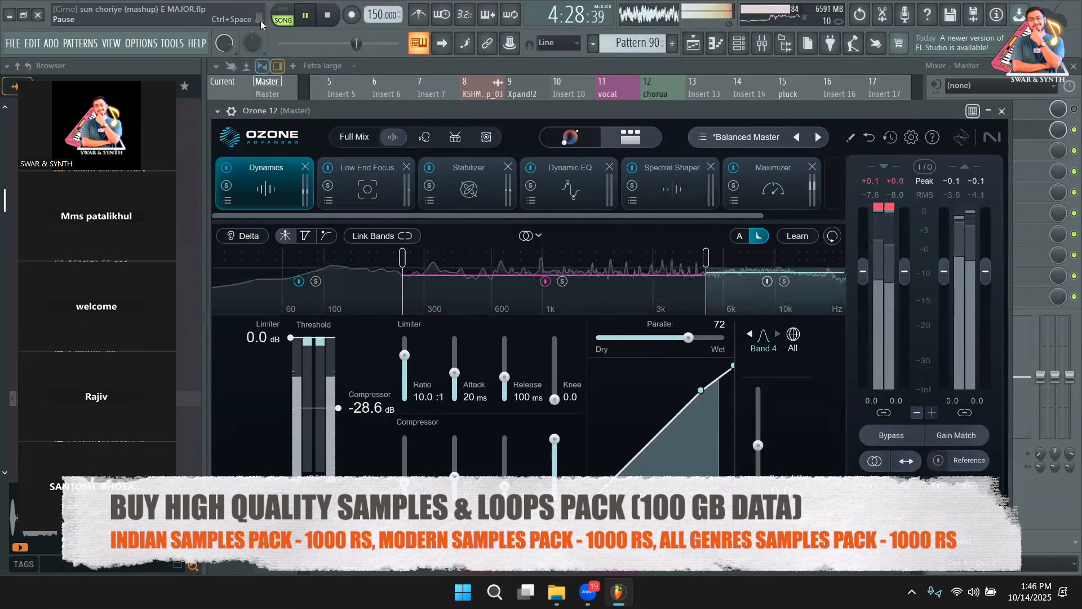
{"action": "key", "text": "space"}
Load the CD Master preset from All Purpose Mastering into the second Ozone 12 instance and audition it on the loop
{"action": "left_click", "coordinate": [739, 141]}
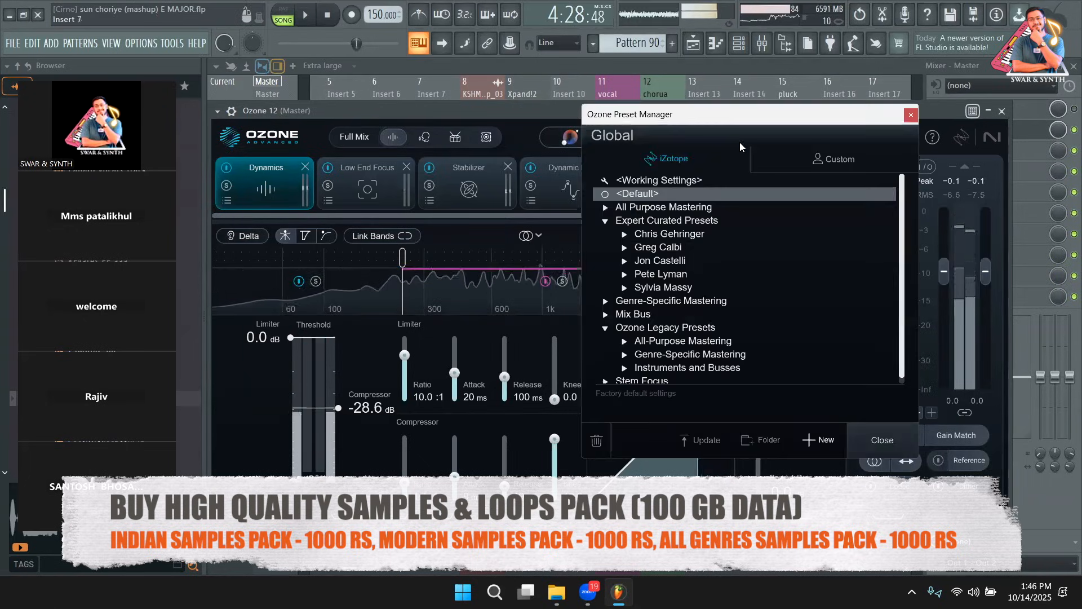
{"action": "left_click", "coordinate": [612, 208]}
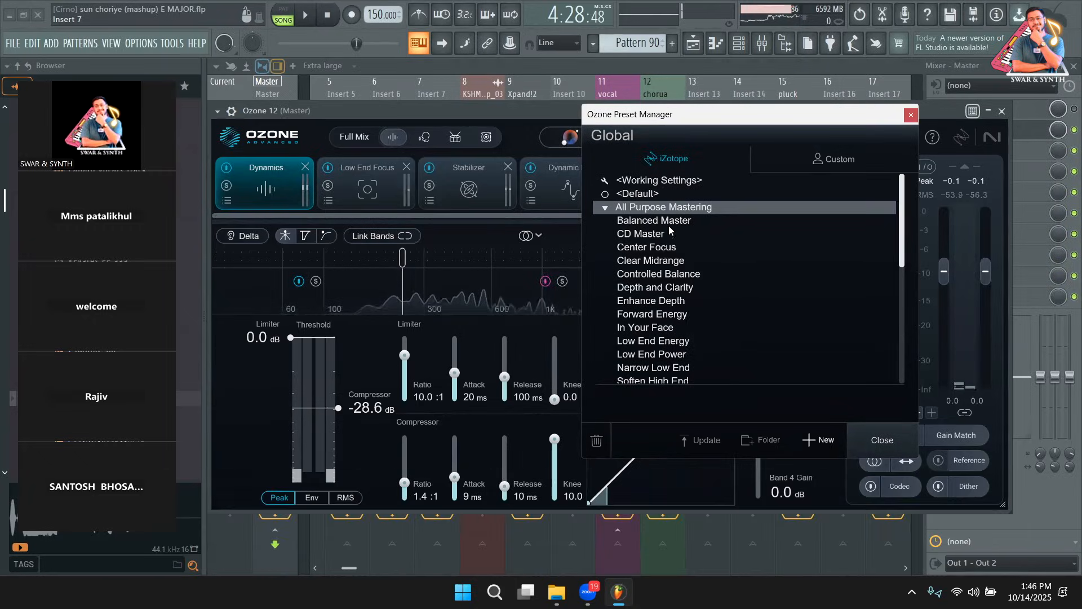
{"action": "left_click", "coordinate": [648, 234]}
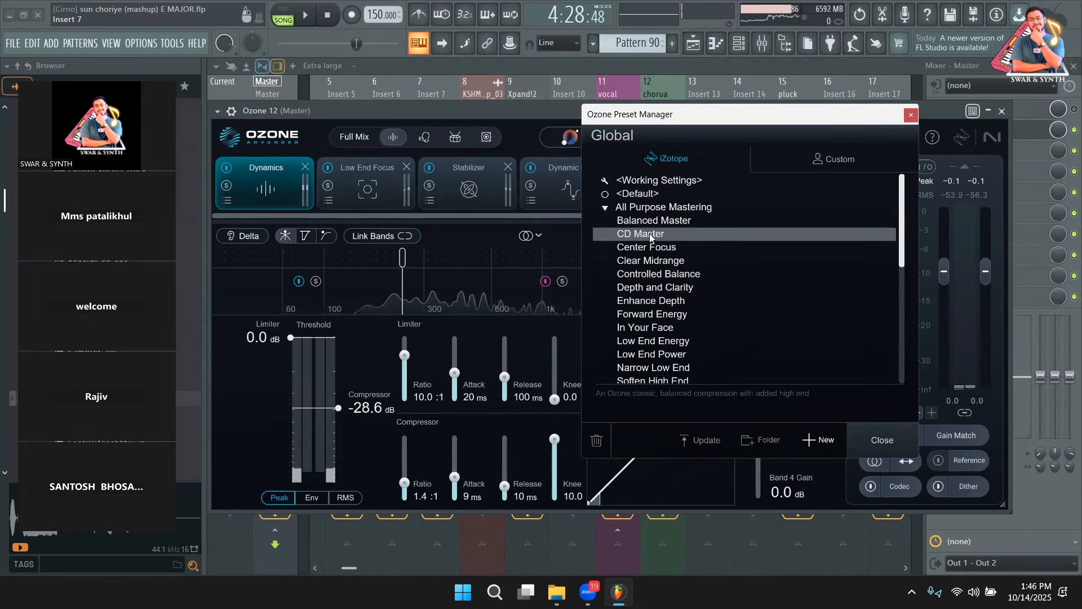
{"action": "left_click", "coordinate": [304, 15]}
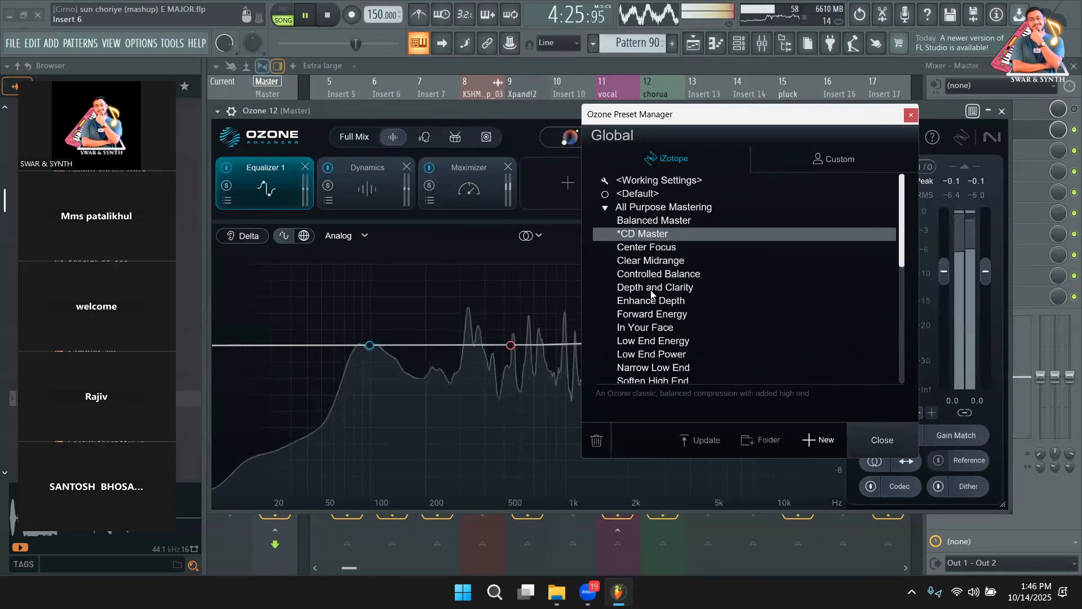
{"action": "left_click", "coordinate": [308, 18]}
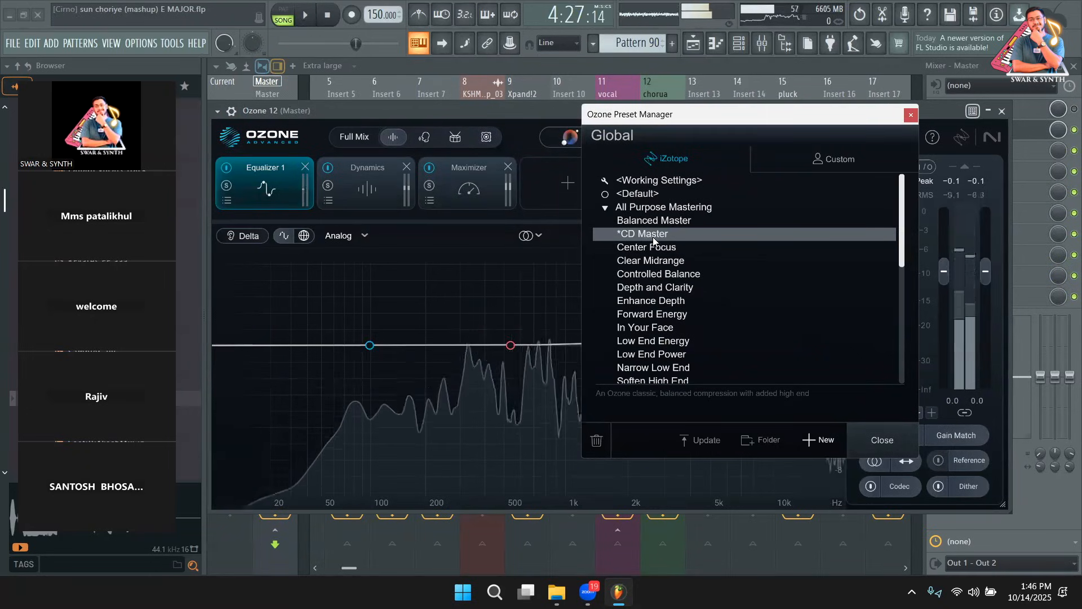
Load the Brighten Overall Mix preset from the All-Purpose Mastering group of Ozone Legacy Presets and play the loop with it
{"action": "left_click", "coordinate": [607, 206]}
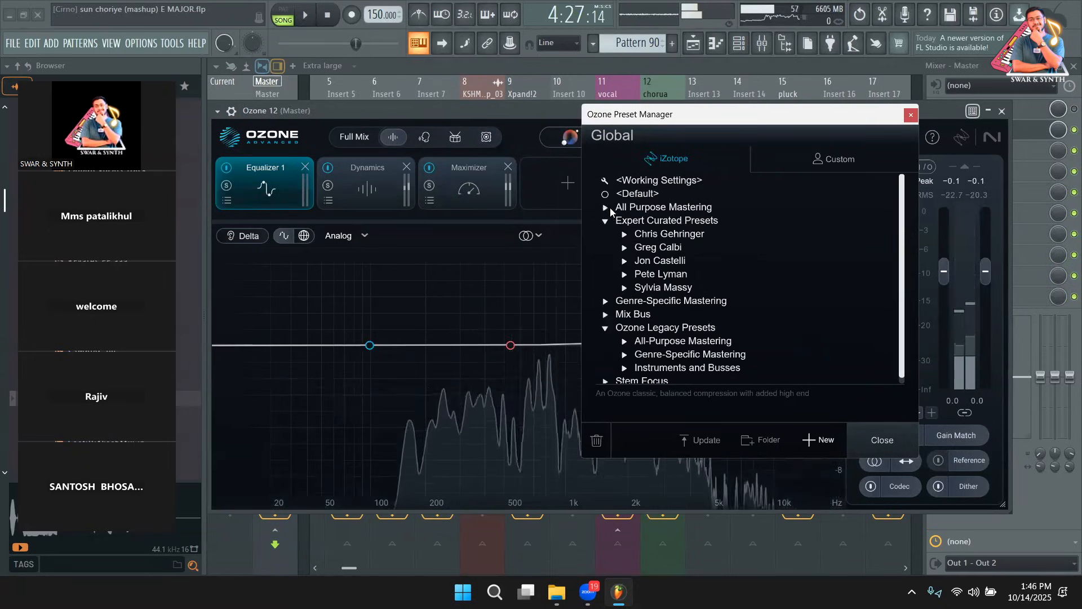
{"action": "left_click", "coordinate": [610, 333]}
{"action": "left_click", "coordinate": [624, 340]}
{"action": "scroll", "coordinate": [638, 291], "scroll_direction": "down", "scroll_amount": 2}
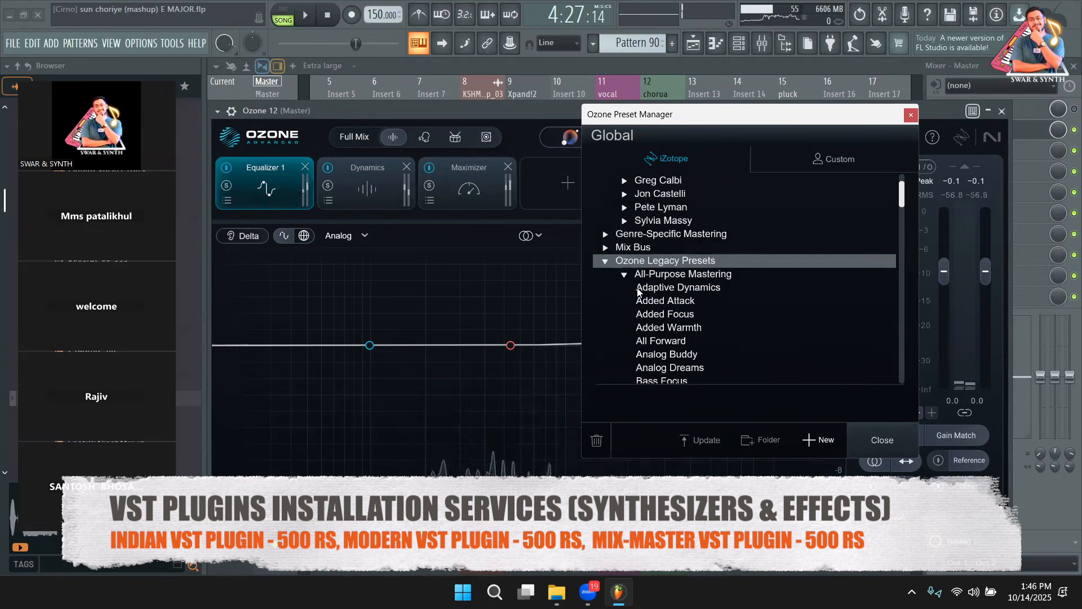
{"action": "scroll", "coordinate": [638, 290], "scroll_direction": "down", "scroll_amount": 2}
{"action": "scroll", "coordinate": [660, 348], "scroll_direction": "down", "scroll_amount": 2}
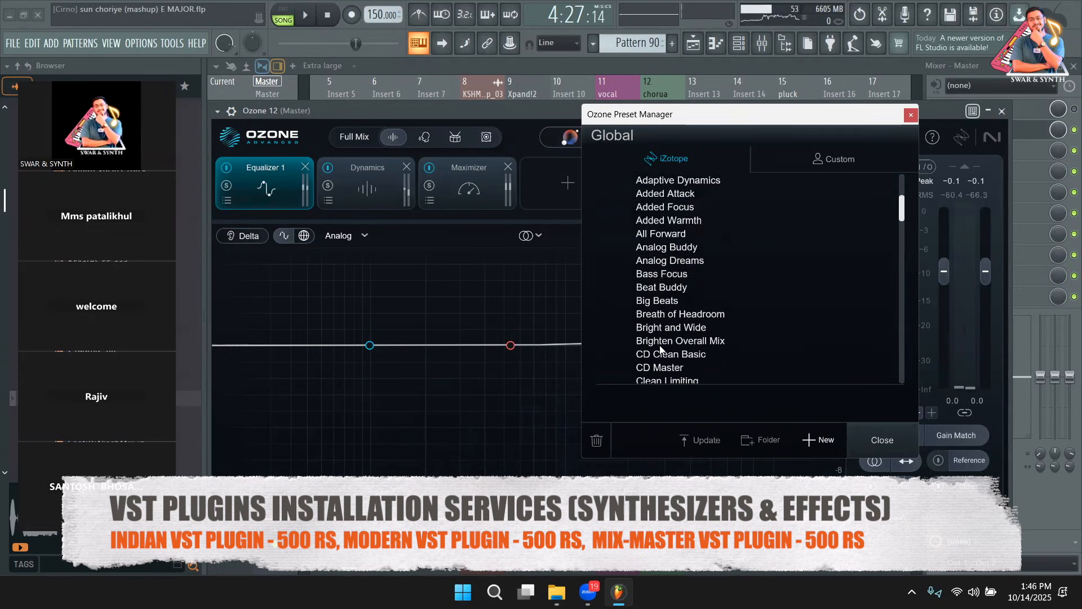
{"action": "left_click", "coordinate": [670, 341]}
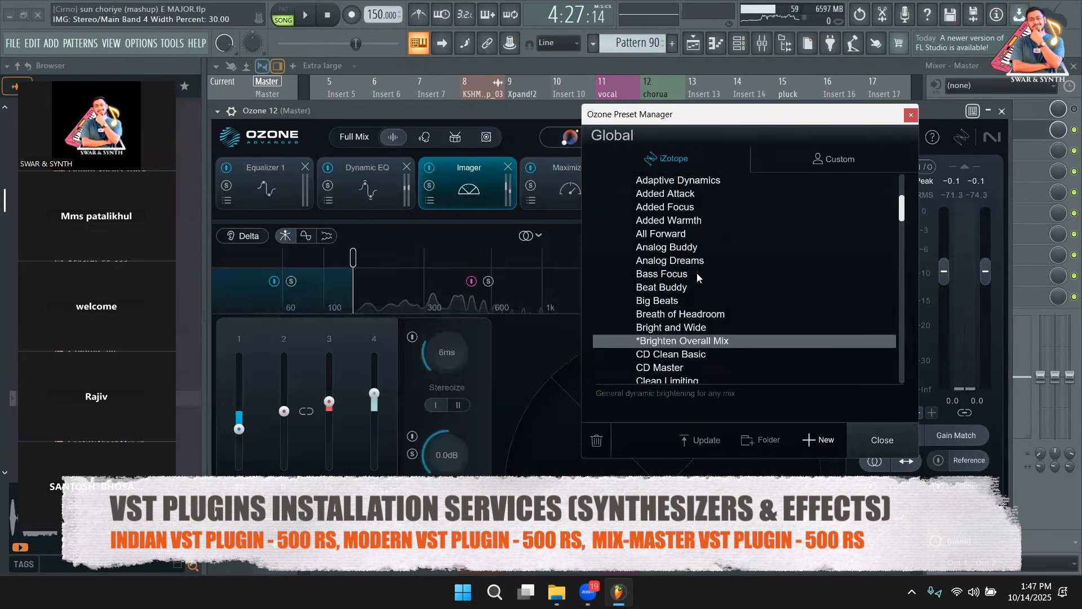
{"action": "left_click", "coordinate": [304, 17]}
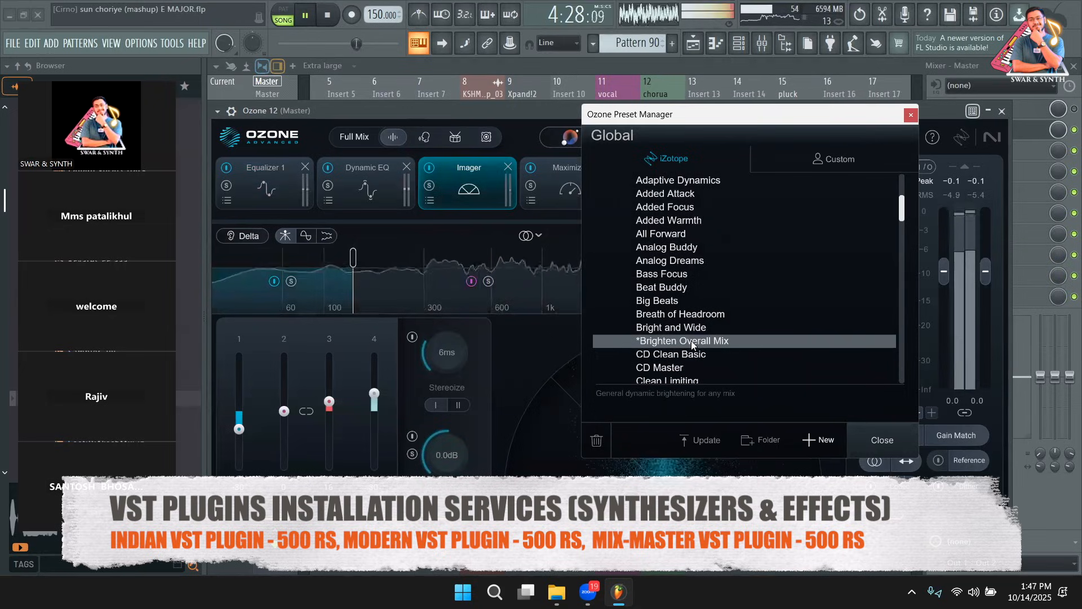
{"action": "left_click", "coordinate": [876, 443]}
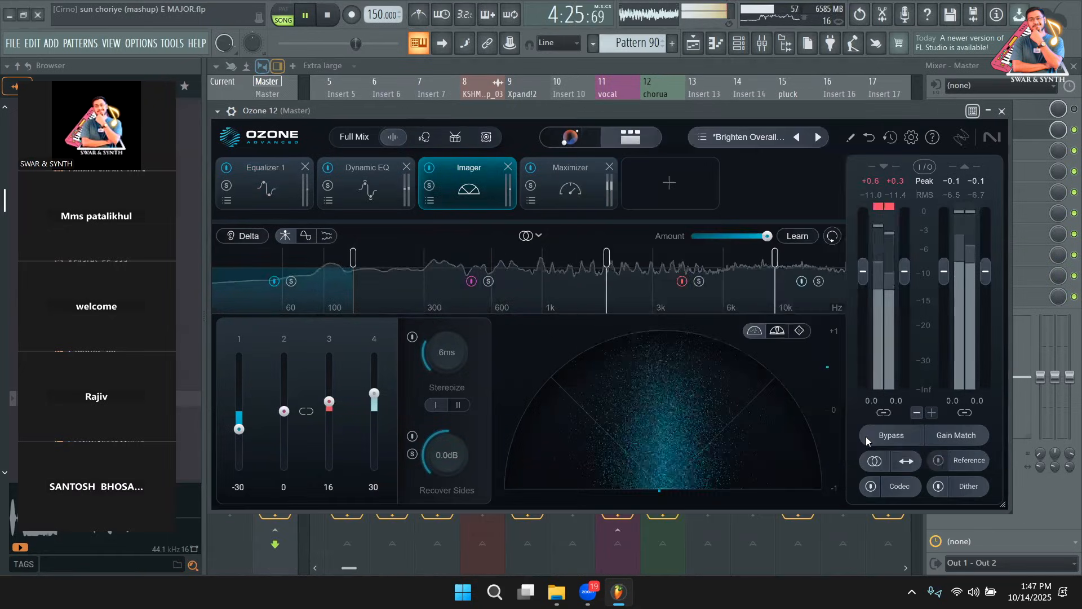
Set the Maximizer gain in Ozone 12 to +3.5 dB
{"action": "left_click", "coordinate": [568, 199]}
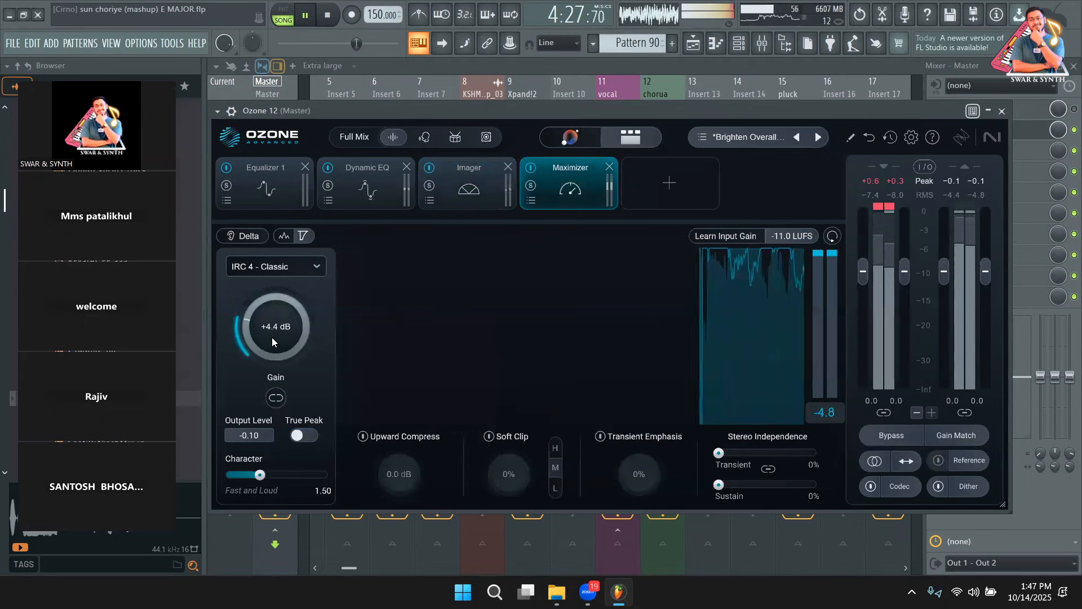
{"action": "left_click_drag", "start_coordinate": [272, 337], "coordinate": [273, 348]}
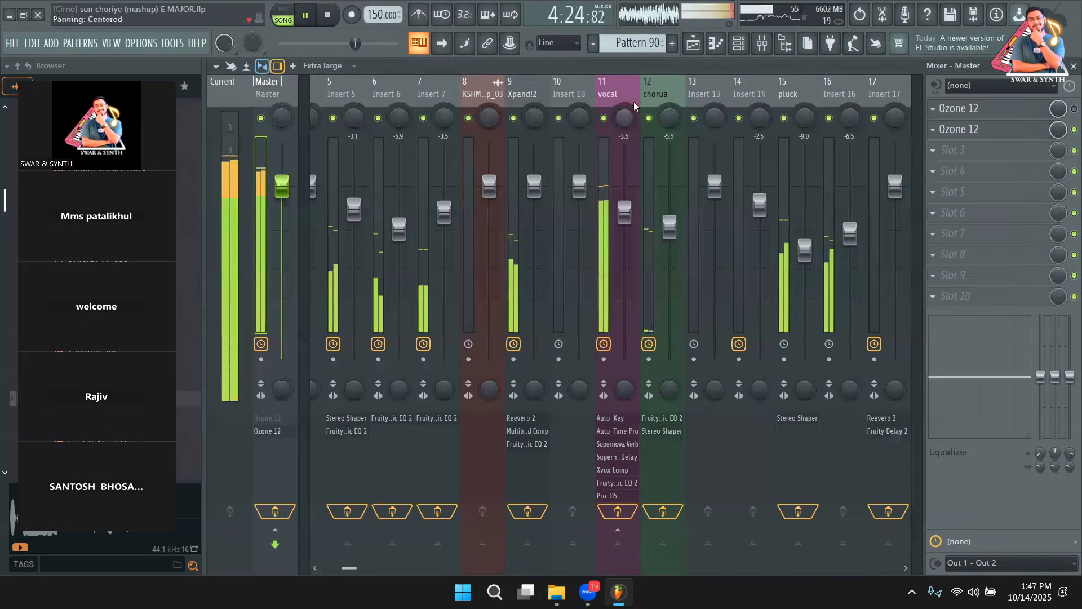
Select the vocal mixer track and adjust a band in its Fruity Parametric EQ 2
{"action": "left_click", "coordinate": [633, 102]}
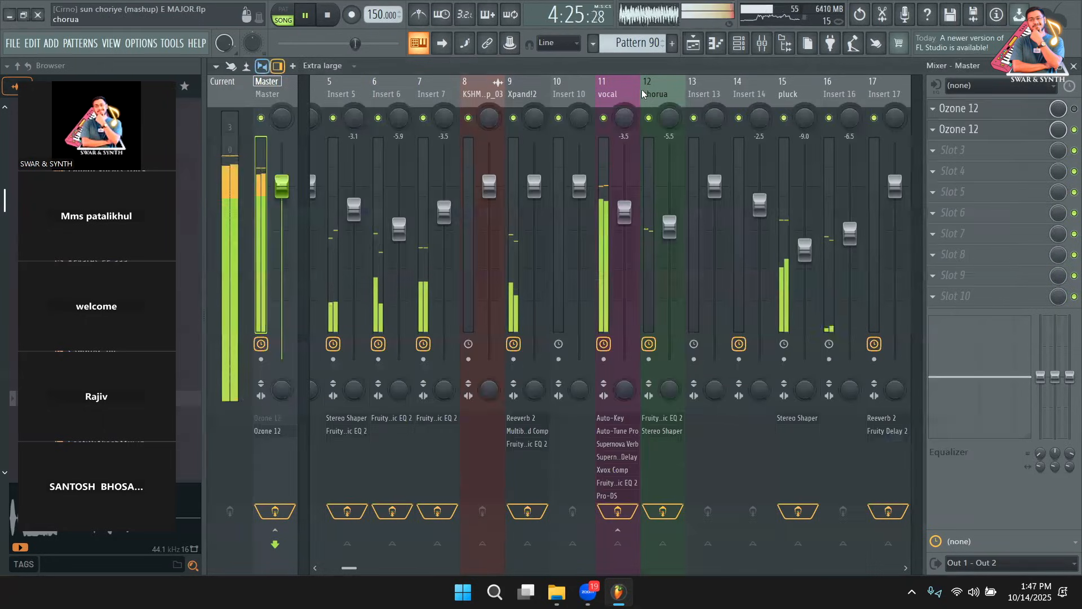
{"action": "left_click", "coordinate": [607, 94]}
{"action": "left_click_drag", "start_coordinate": [624, 212], "coordinate": [624, 221]}
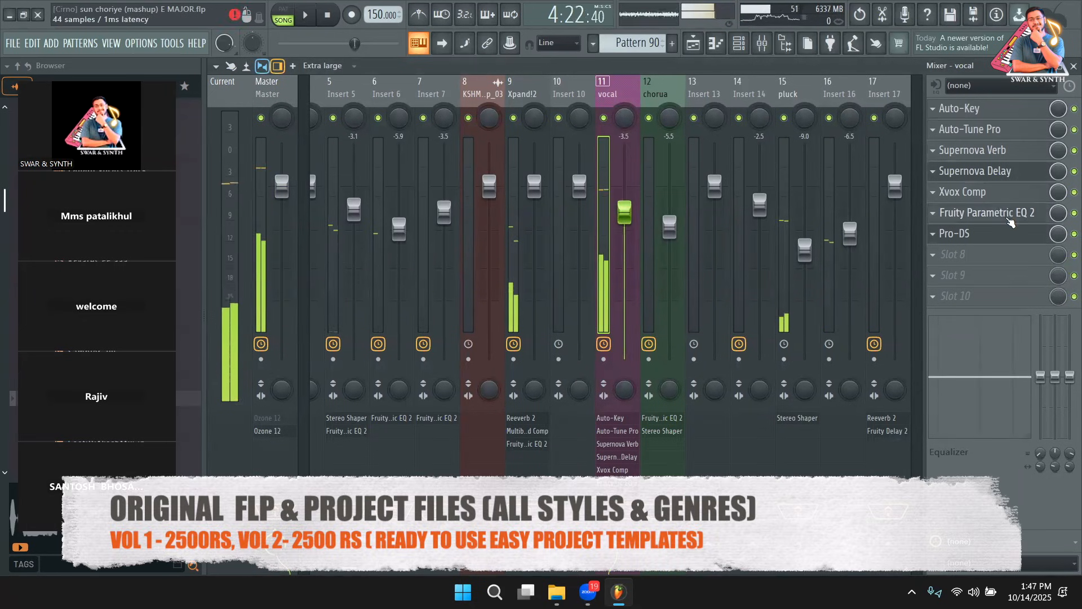
{"action": "left_click", "coordinate": [1009, 219]}
{"action": "left_click_drag", "start_coordinate": [652, 270], "coordinate": [589, 313]}
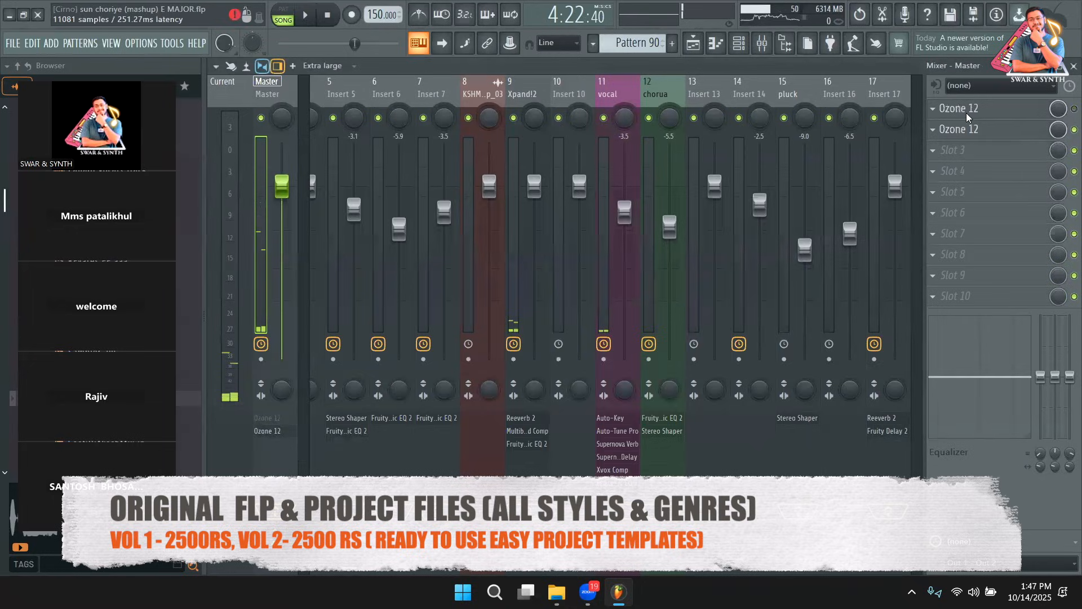
Lower the treble band of the Dynamic EQ in the Master's second Ozone 12 to 1.1 dB gain and audition the result
{"action": "left_click", "coordinate": [1007, 135]}
{"action": "left_click", "coordinate": [1007, 131]}
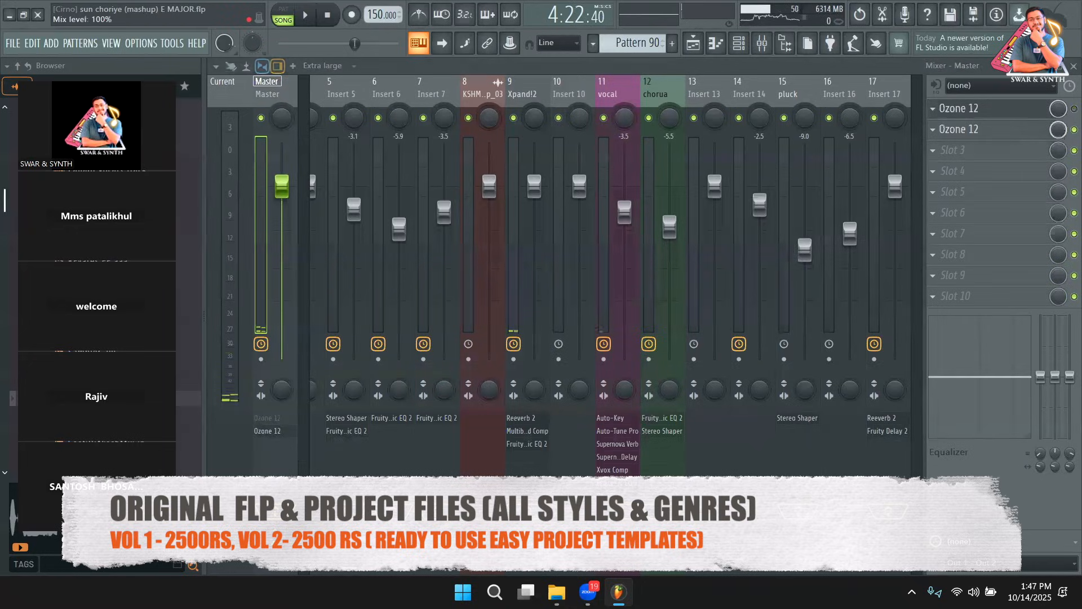
{"action": "left_click", "coordinate": [1005, 130]}
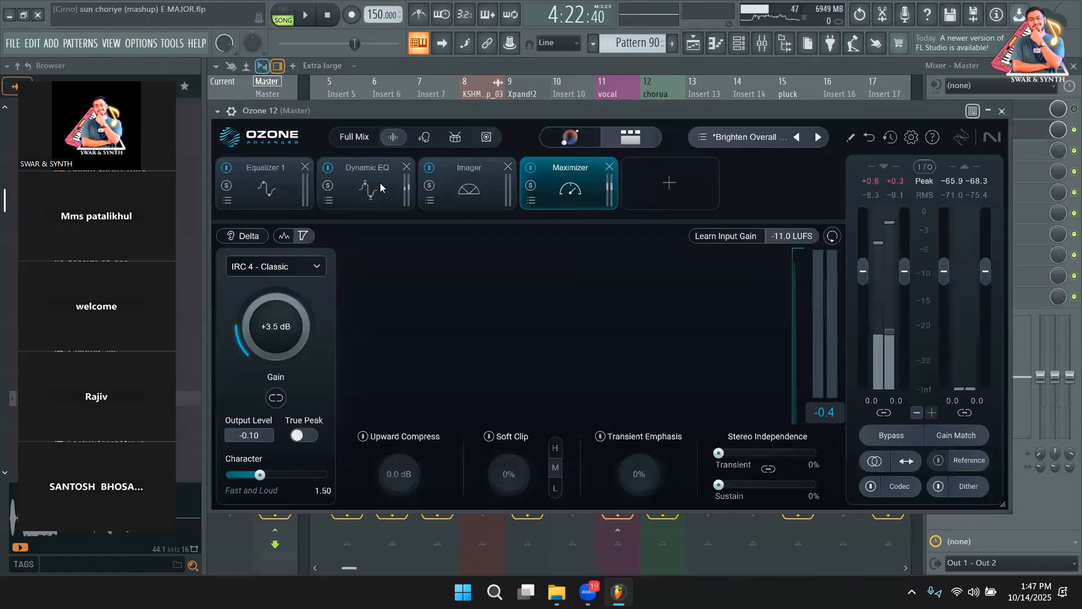
{"action": "left_click", "coordinate": [350, 195]}
{"action": "left_click_drag", "start_coordinate": [771, 296], "coordinate": [770, 328]}
{"action": "key", "text": "space"}
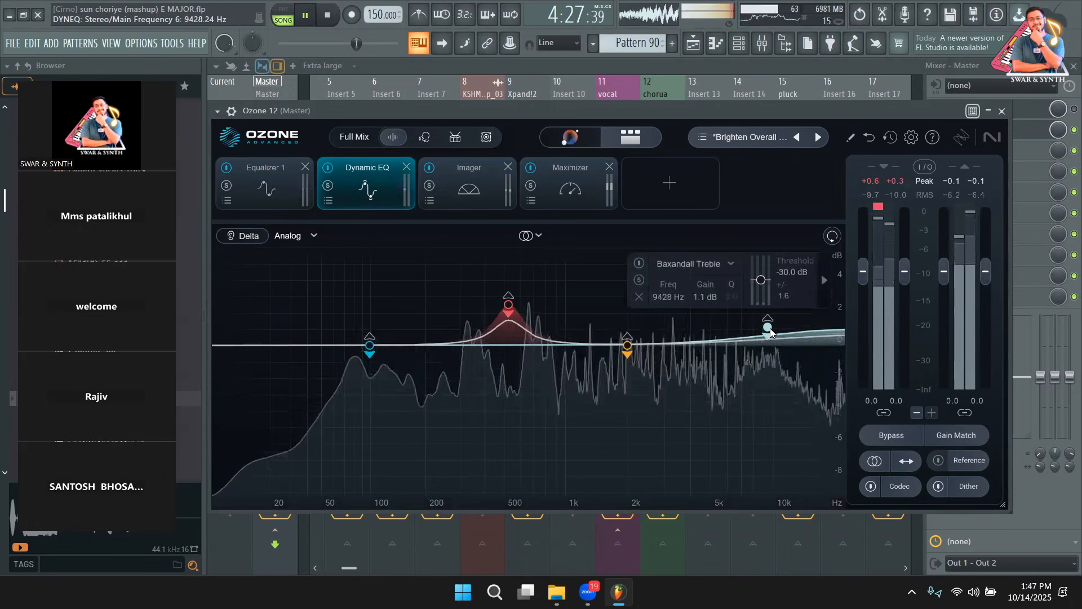
{"action": "left_click", "coordinate": [272, 201]}
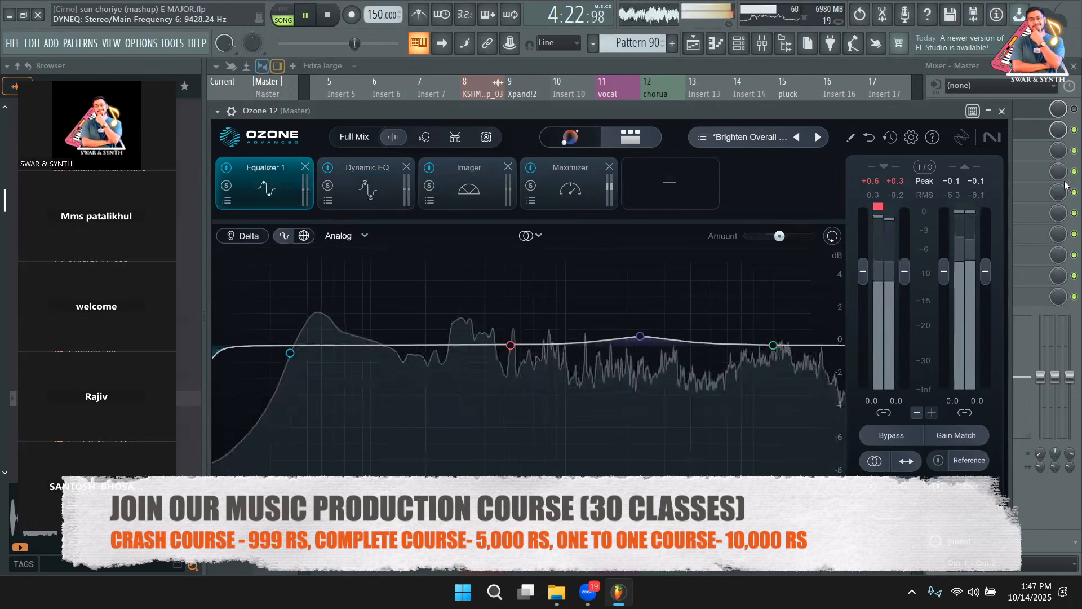
Compare the loop with the second Ozone 12 bypassed, and switch the plugin back on
{"action": "left_click", "coordinate": [1001, 111]}
{"action": "key", "text": "space"}
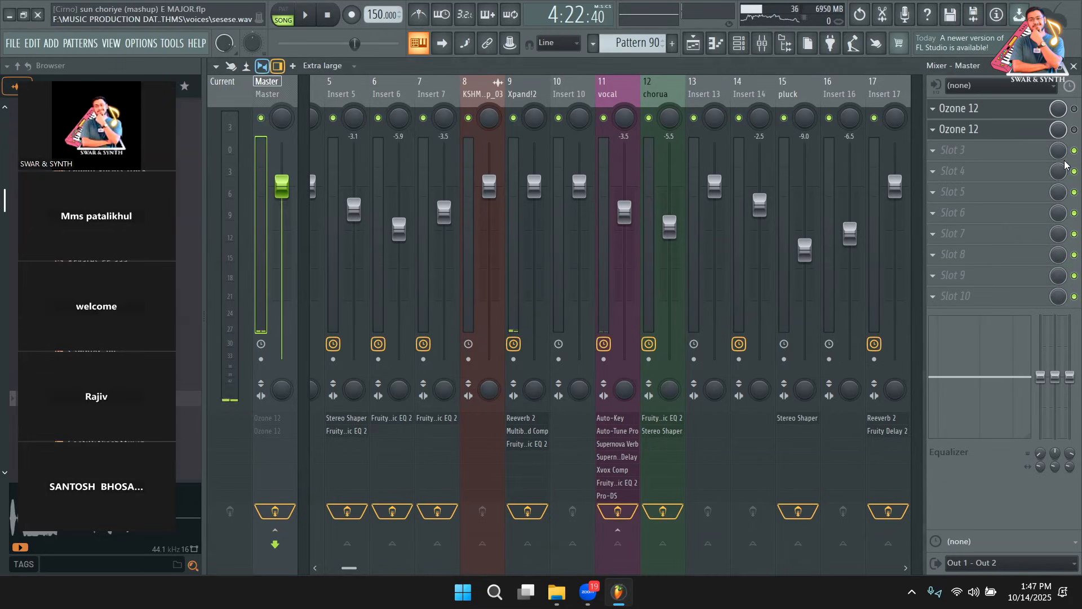
{"action": "key", "text": "space"}
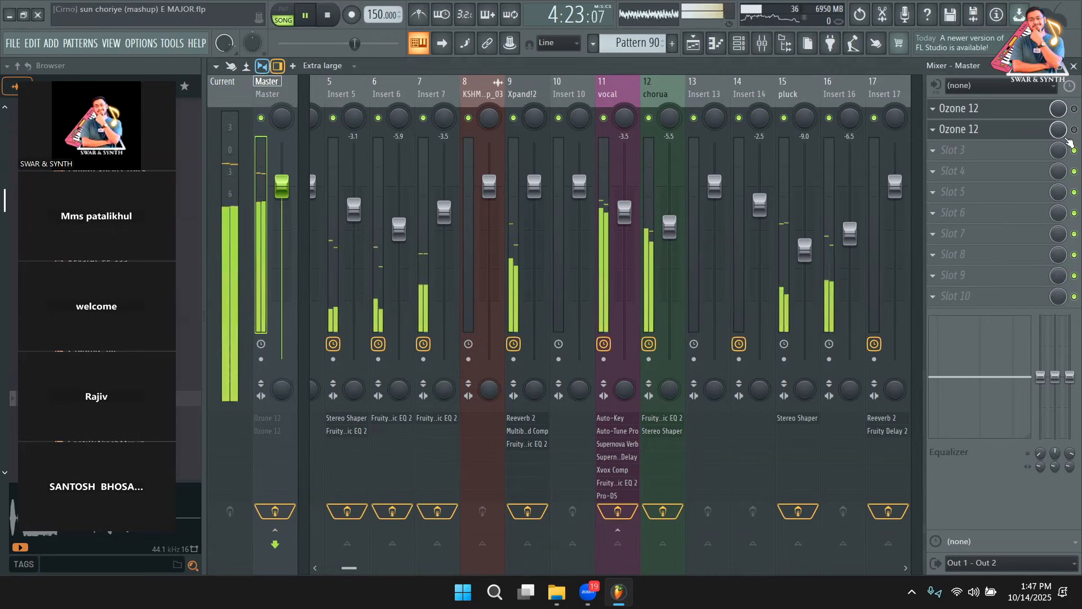
{"action": "key", "text": "space"}
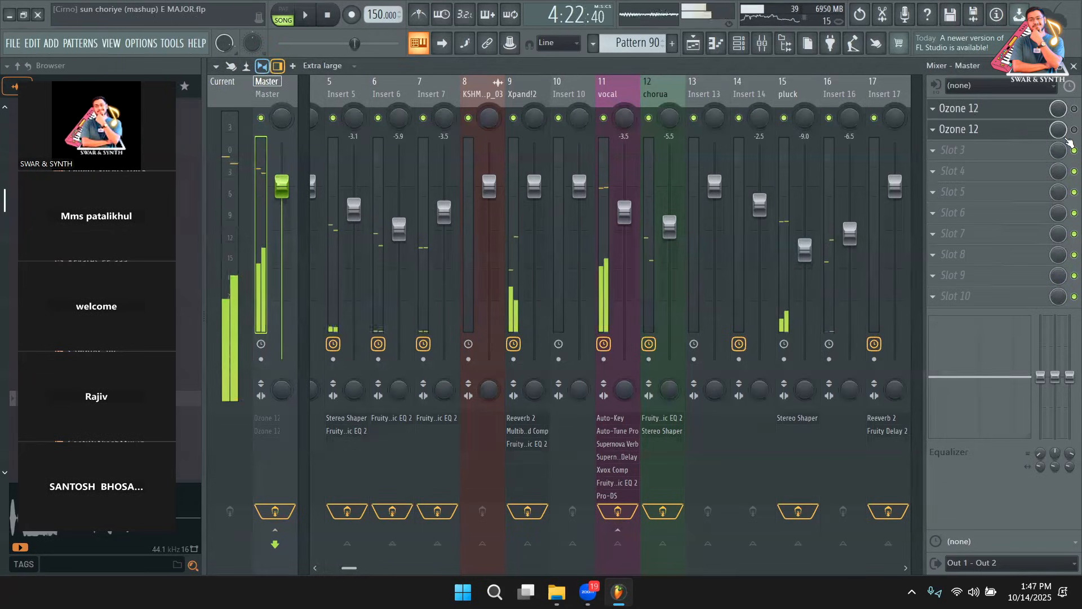
{"action": "left_click", "coordinate": [1073, 130]}
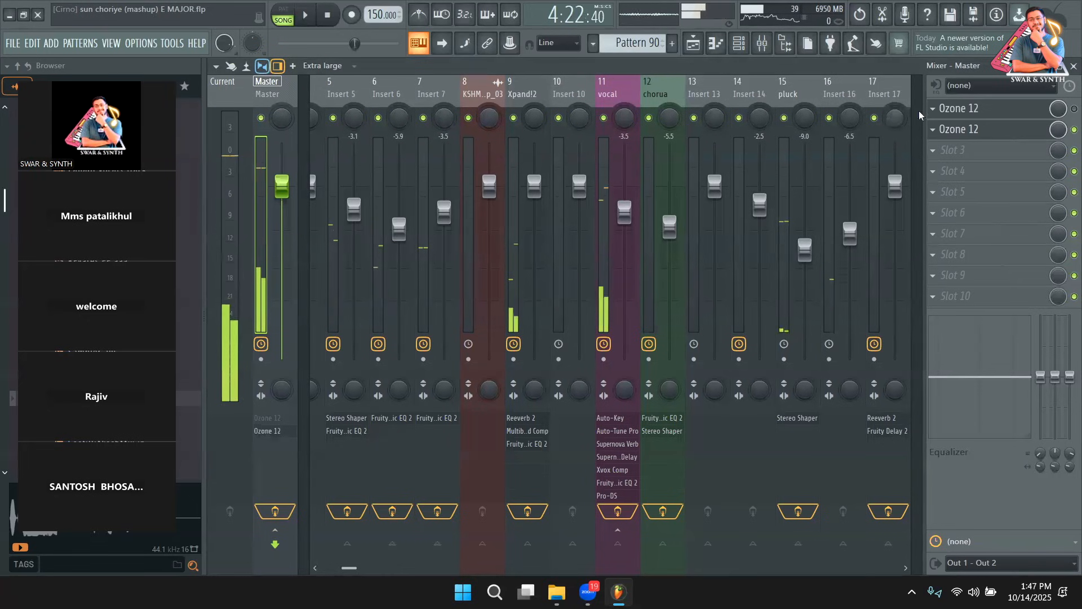
Delete the unused Ozone 12 from the first effect slot of the Master track and play the loop
{"action": "left_click", "coordinate": [932, 117]}
{"action": "left_click", "coordinate": [952, 141]}
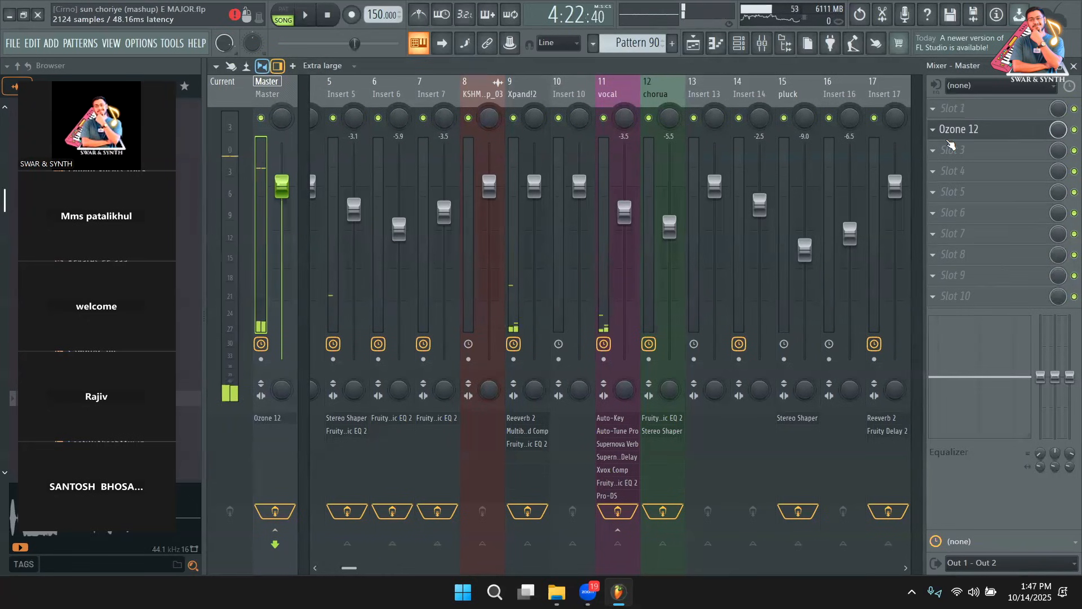
{"action": "key", "text": "space"}
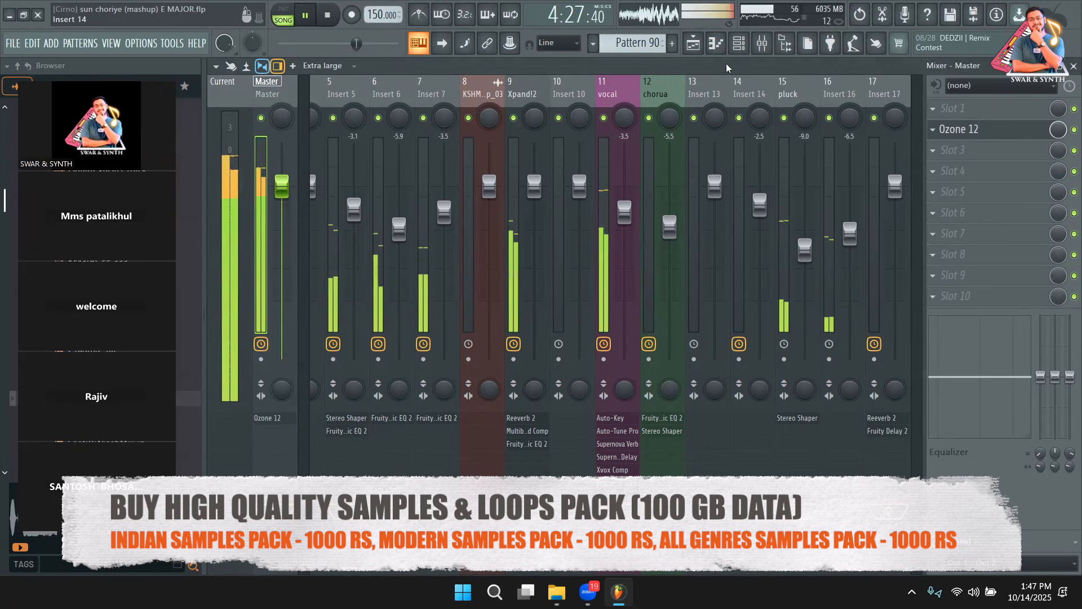
Clear the playlist time selection over bars 165 to 168 and play the song while watching the mixer
{"action": "left_click", "coordinate": [693, 44]}
{"action": "left_click", "coordinate": [580, 101]}
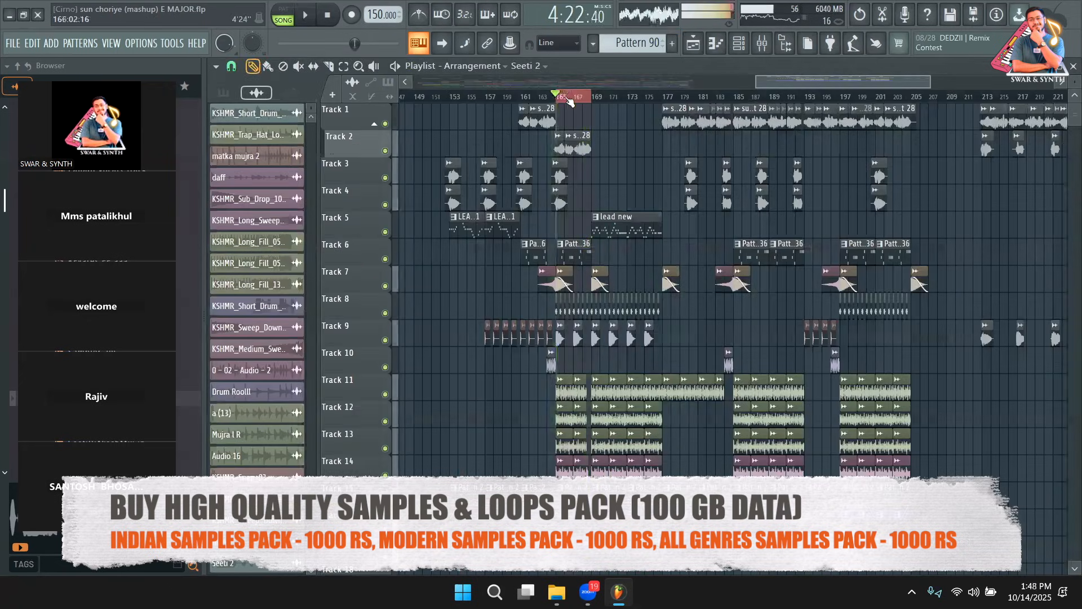
{"action": "key", "text": "space"}
{"action": "key", "text": "space"}
{"action": "left_click", "coordinate": [761, 44]}
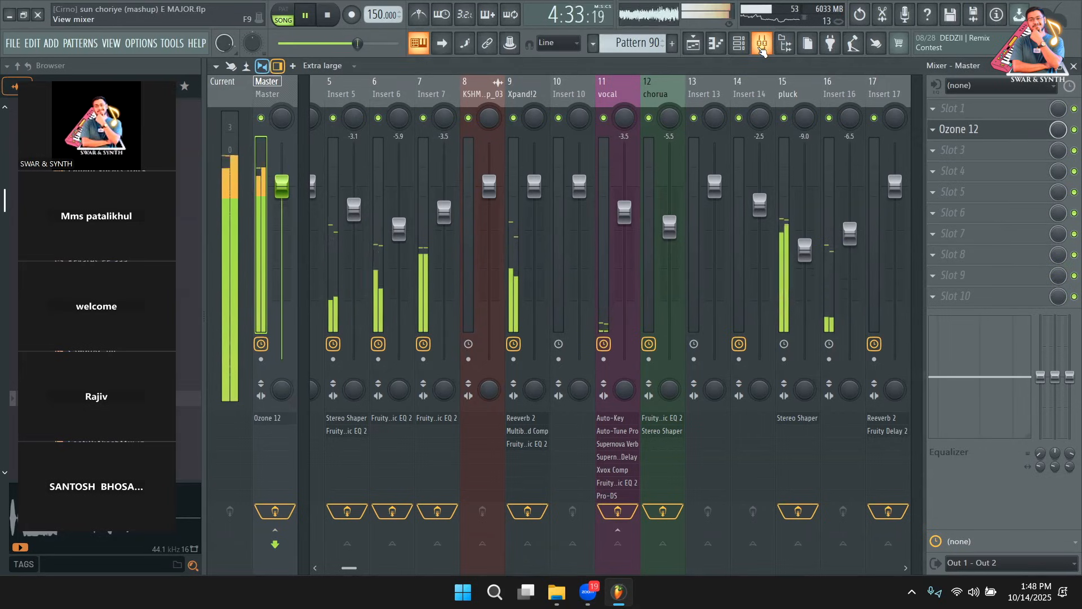
{"action": "key", "text": "space"}
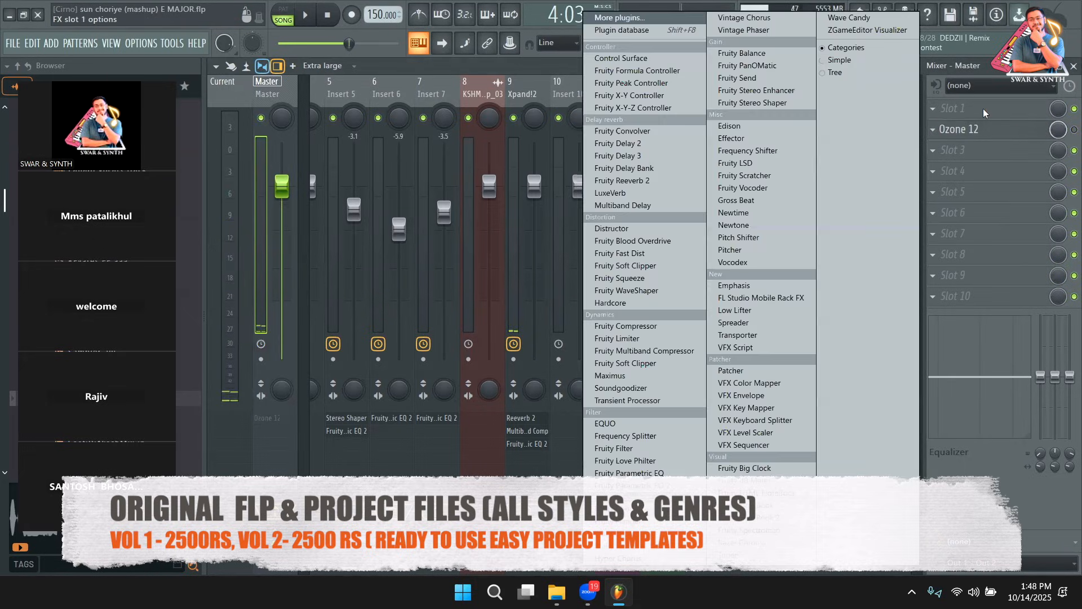
Load Ozone 12 into the first effect slot of the Master track and add a Maximizer module to it
{"action": "left_click", "coordinate": [996, 127]}
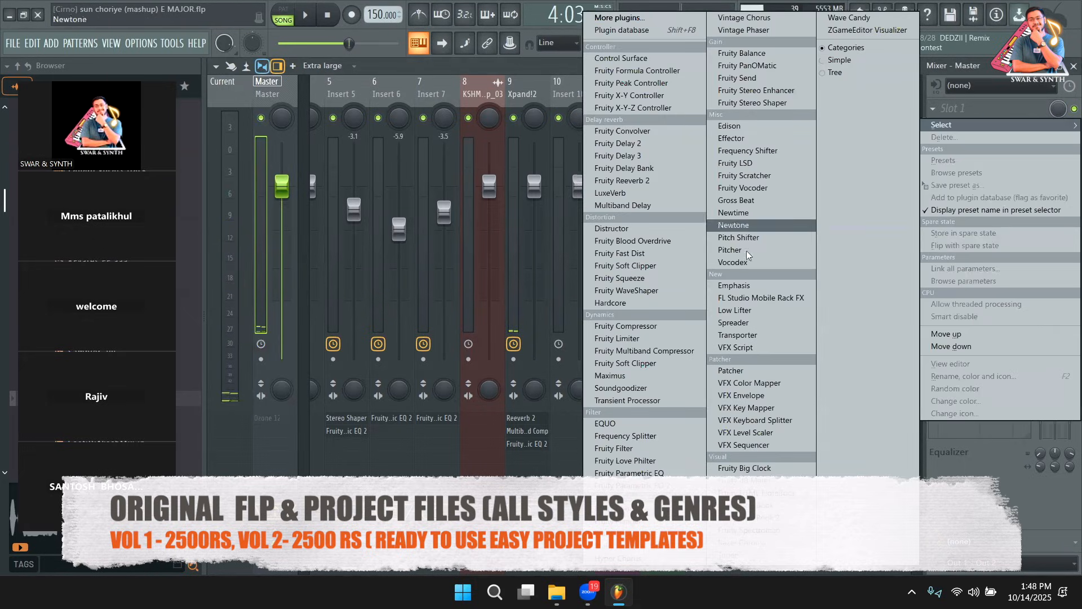
{"action": "left_click", "coordinate": [622, 19]}
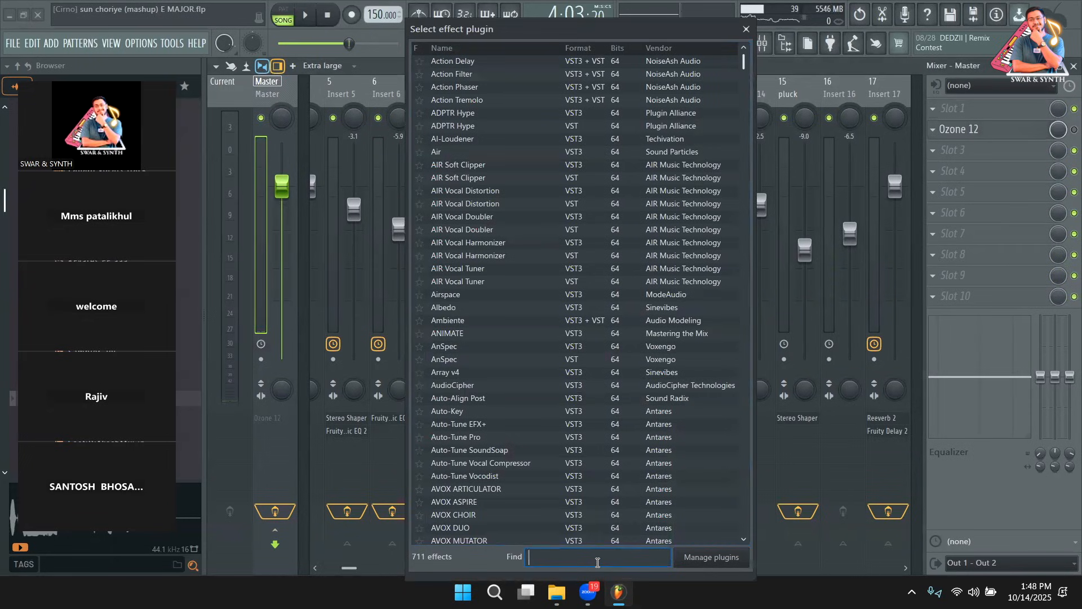
{"action": "type", "text": "ozo"}
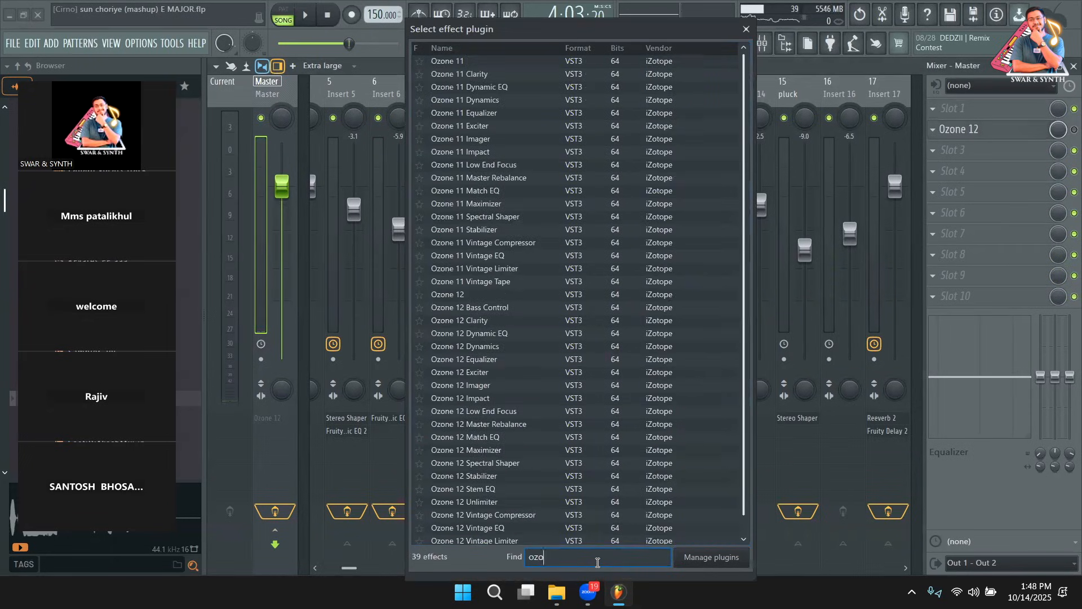
{"action": "double_click", "coordinate": [500, 295]}
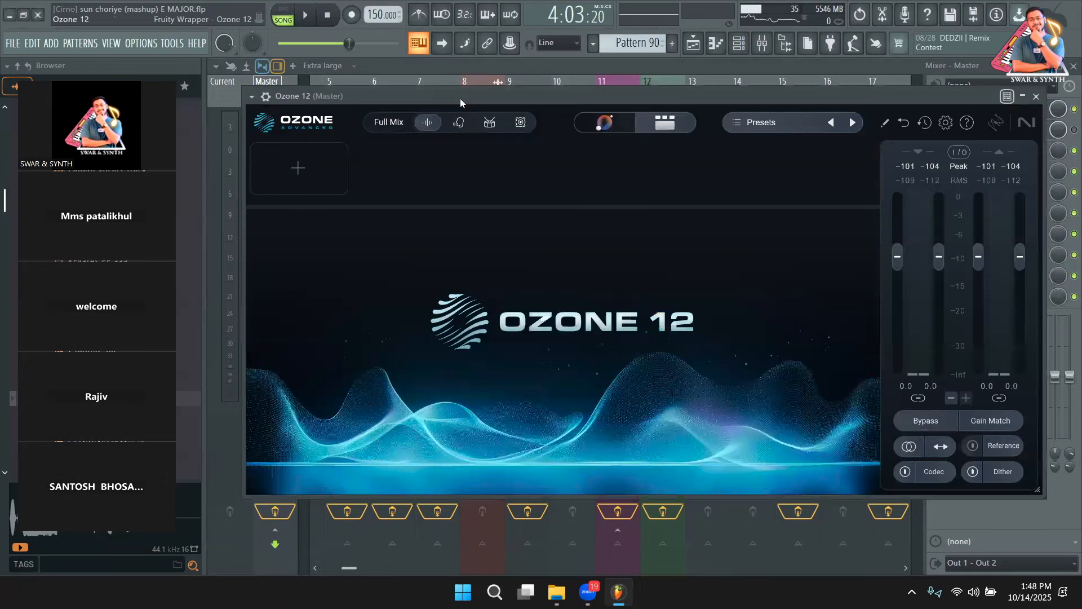
{"action": "left_click", "coordinate": [289, 163]}
{"action": "left_click", "coordinate": [313, 402]}
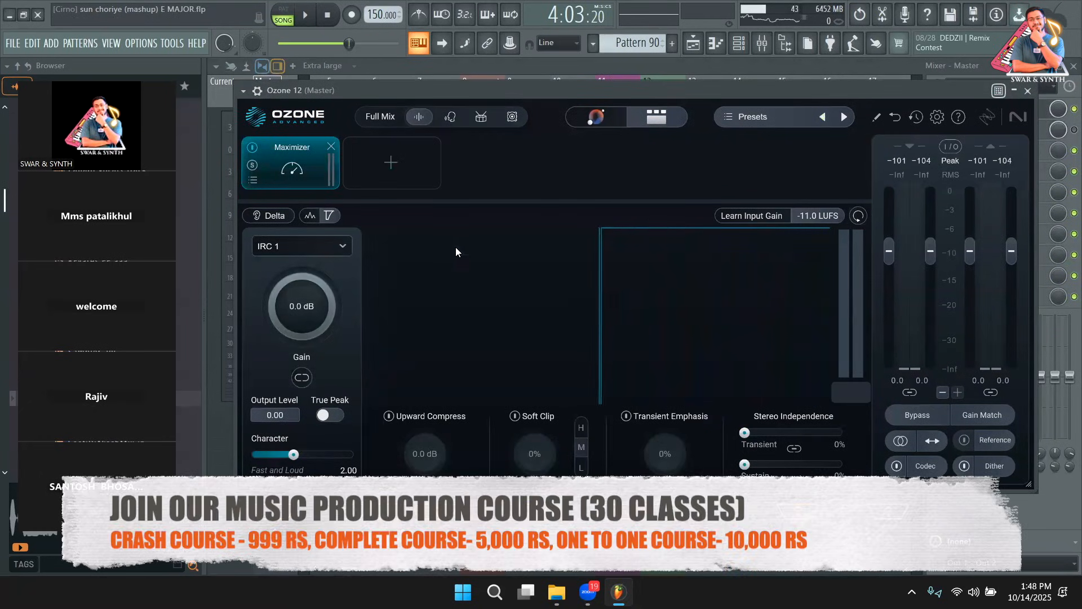
Play the song from about bar 165 and raise the gain of the new Ozone 12's Maximizer to +2.5 dB
{"action": "key", "text": "space"}
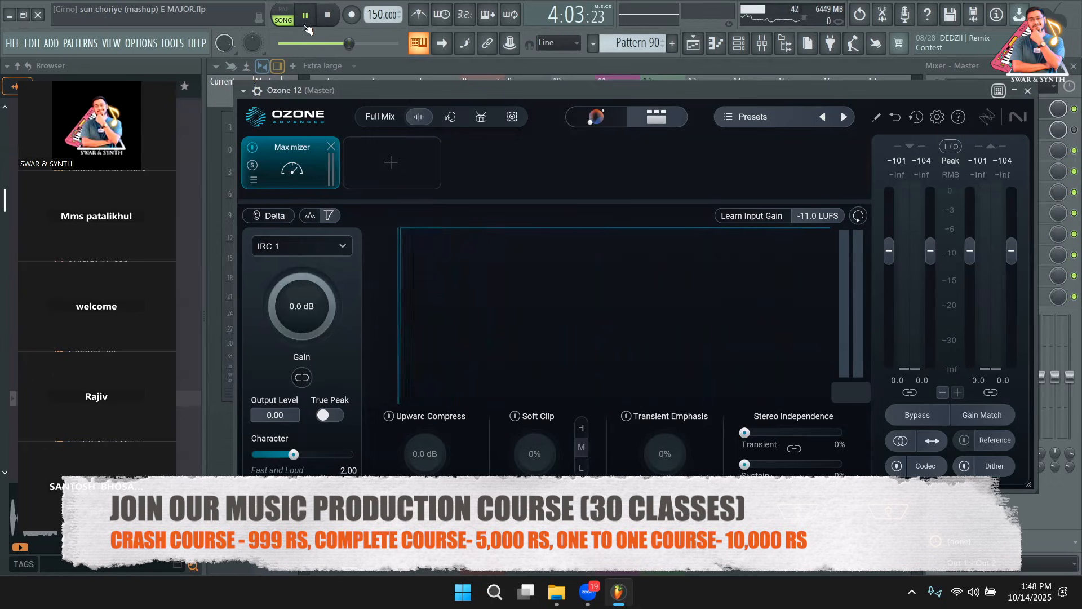
{"action": "left_click", "coordinate": [699, 68]}
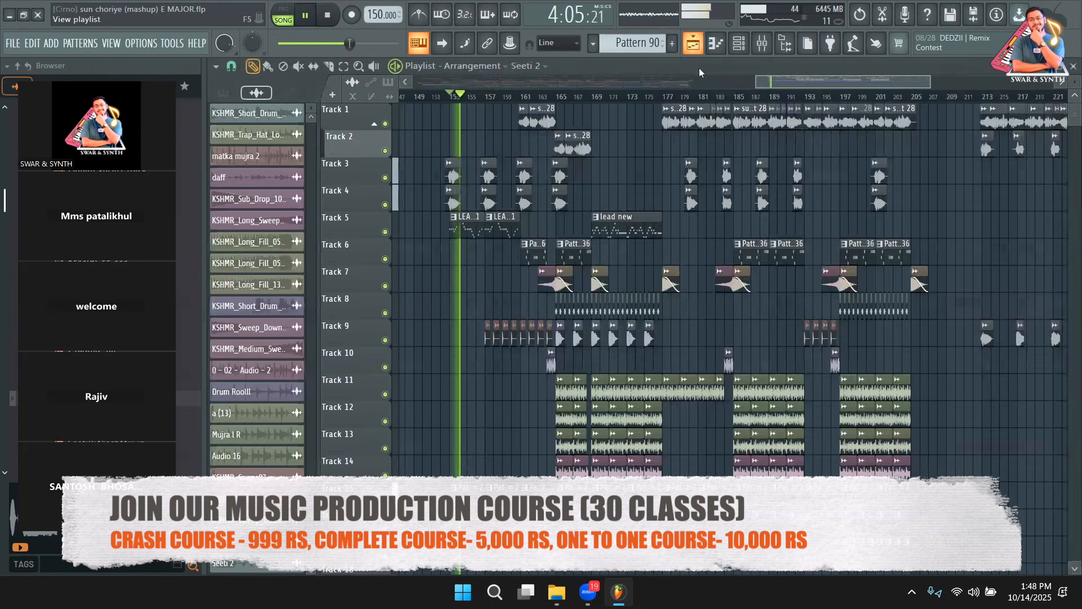
{"action": "key", "text": "space"}
{"action": "key", "text": "space"}
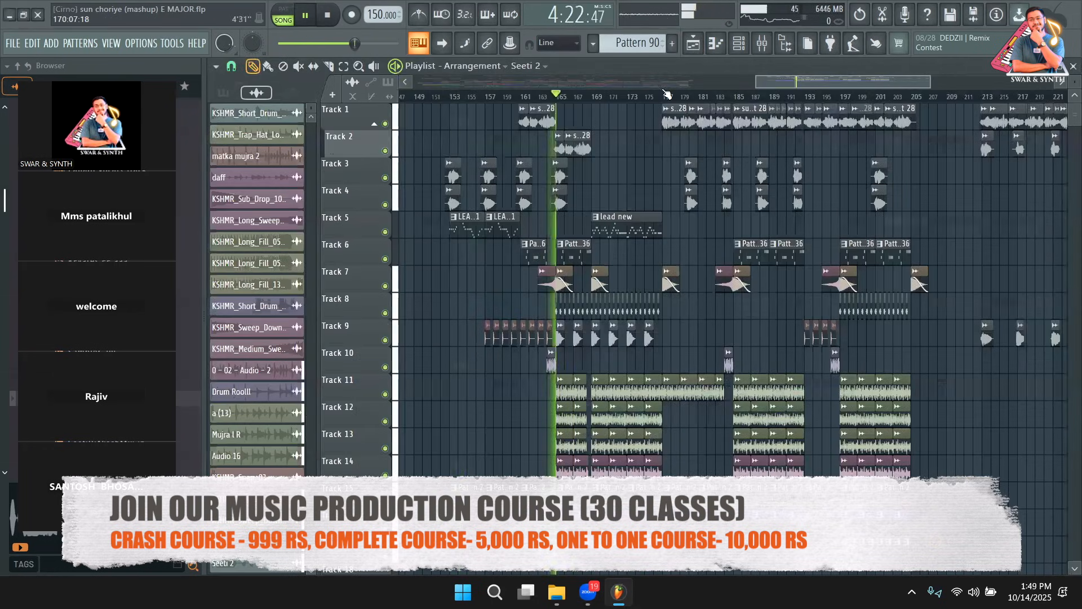
{"action": "left_click", "coordinate": [762, 43]}
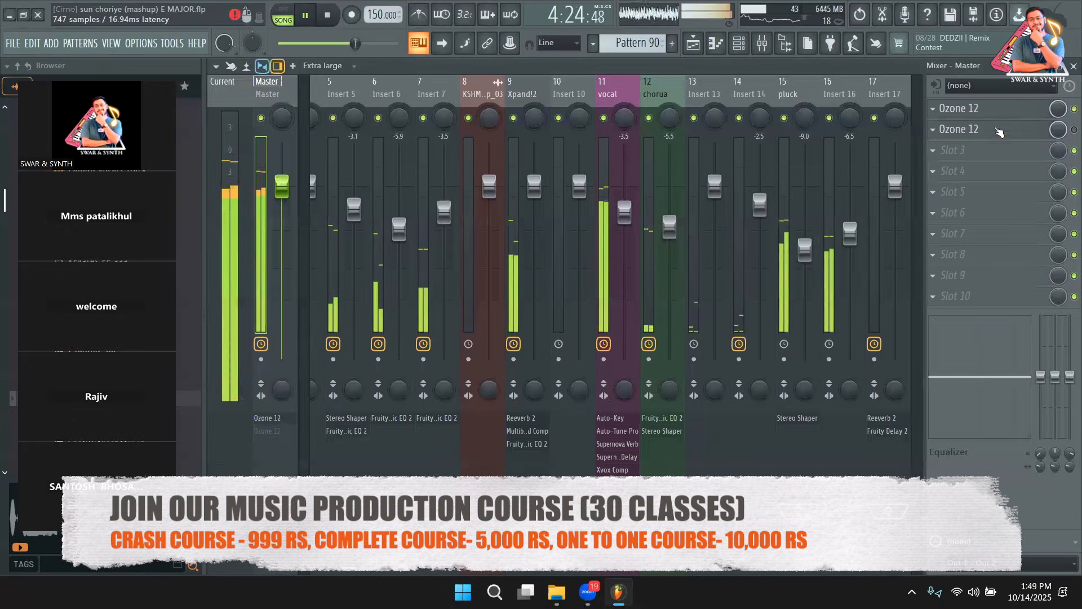
{"action": "left_click", "coordinate": [992, 107]}
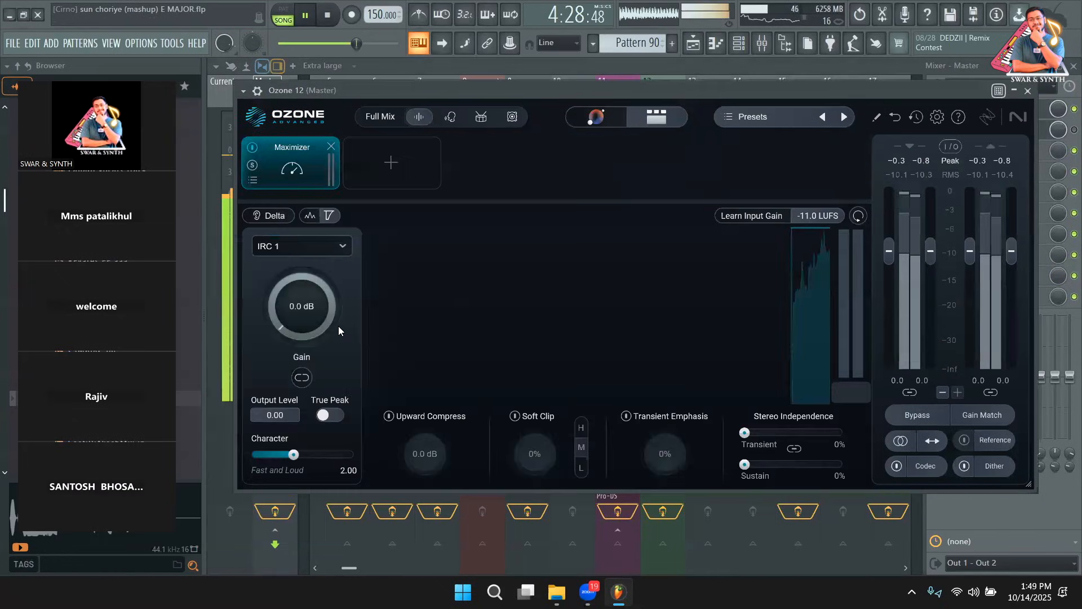
{"action": "mouse_move", "coordinate": [286, 307]}
{"action": "left_mouse_down"}
{"action": "mouse_move", "coordinate": [292, 260]}
{"action": "mouse_move", "coordinate": [292, 299]}
{"action": "left_mouse_up"}
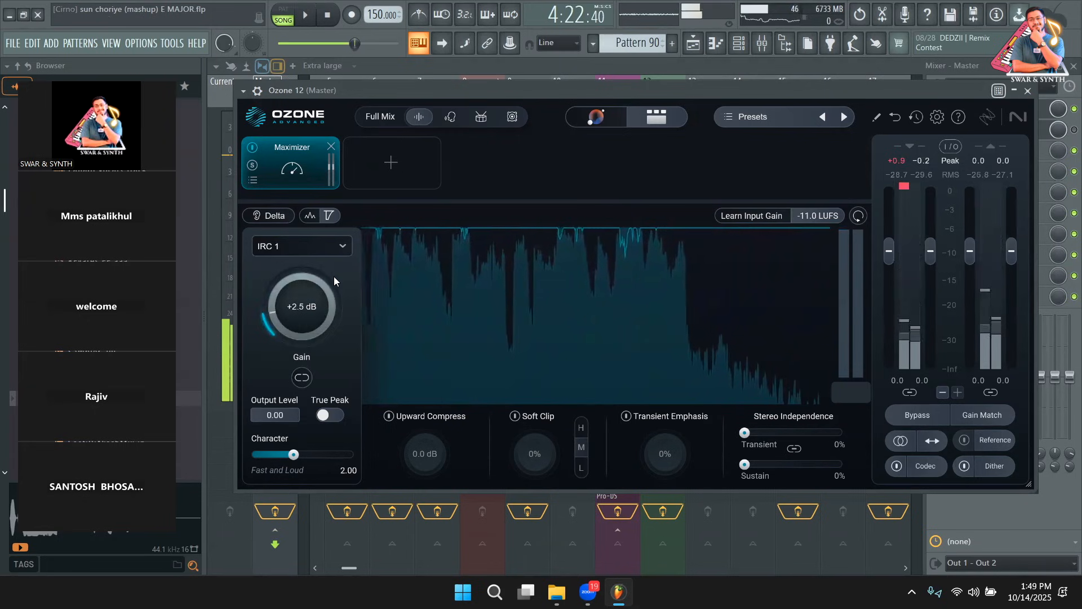
Add a Dynamic EQ module, set its Baxandall Bass band to -2.6 dB at 575 Hz, and audition the result
{"action": "left_click", "coordinate": [391, 171]}
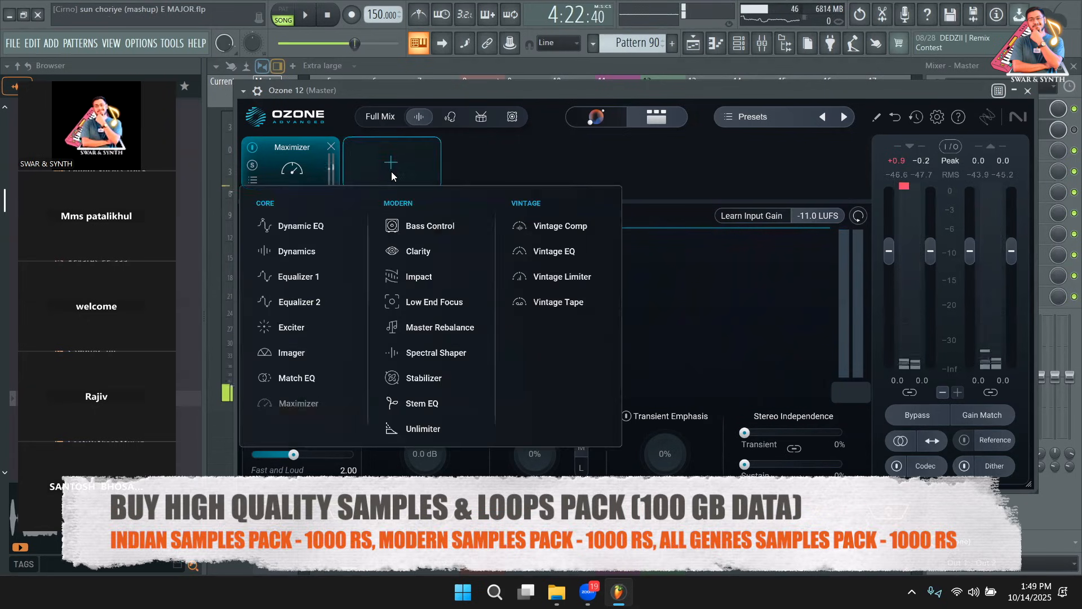
{"action": "left_click", "coordinate": [323, 229]}
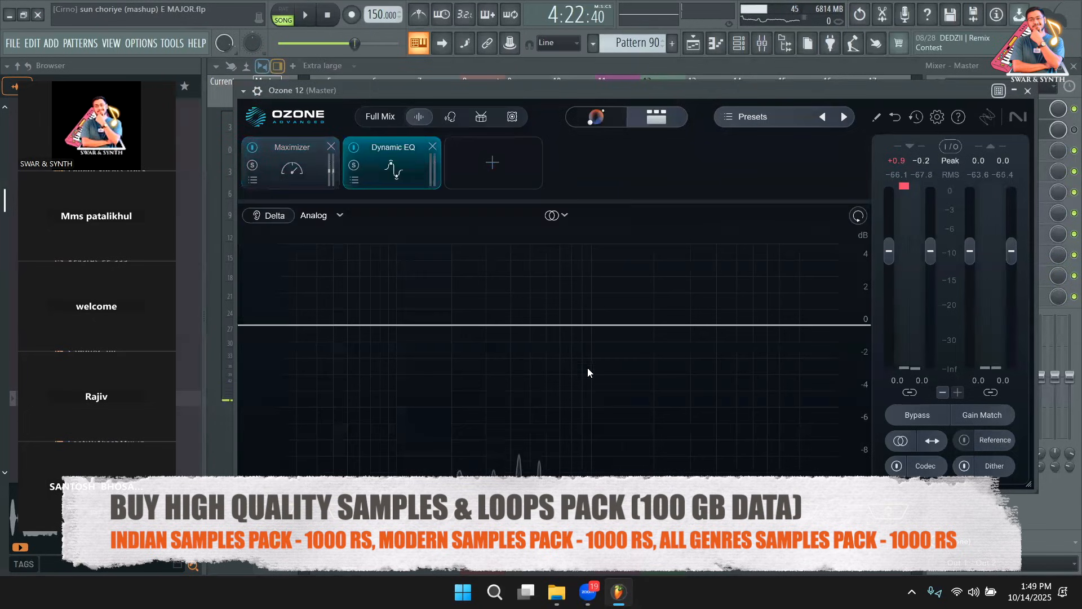
{"action": "left_click_drag", "start_coordinate": [306, 327], "coordinate": [542, 369]}
{"action": "key", "text": "space"}
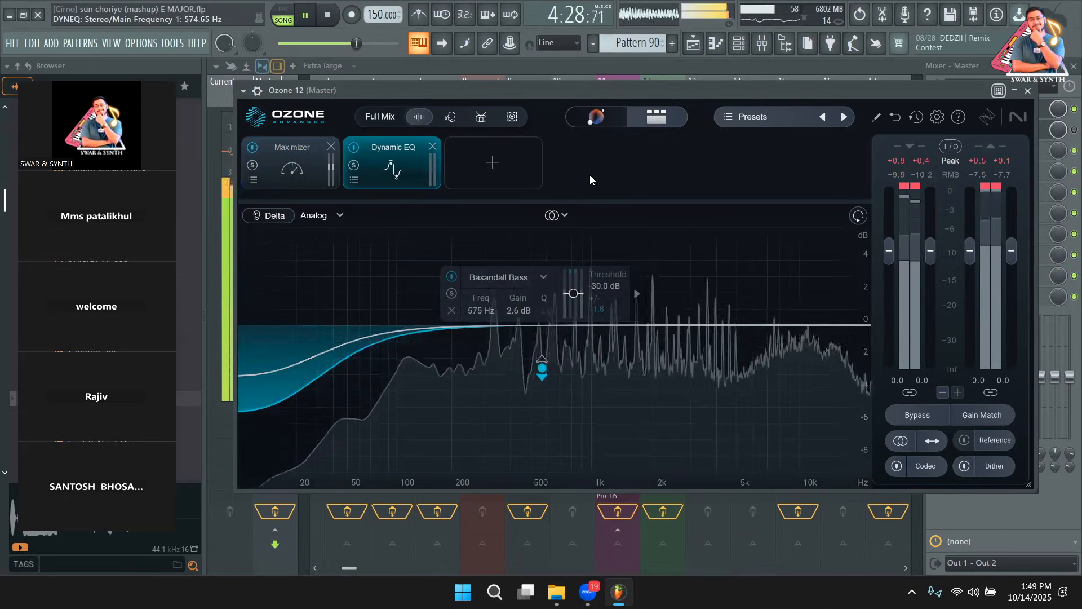
Add an Exciter module and split it into four bands with crossovers at about 300 Hz, 1.1 kHz and 6 kHz
{"action": "left_click", "coordinate": [526, 172]}
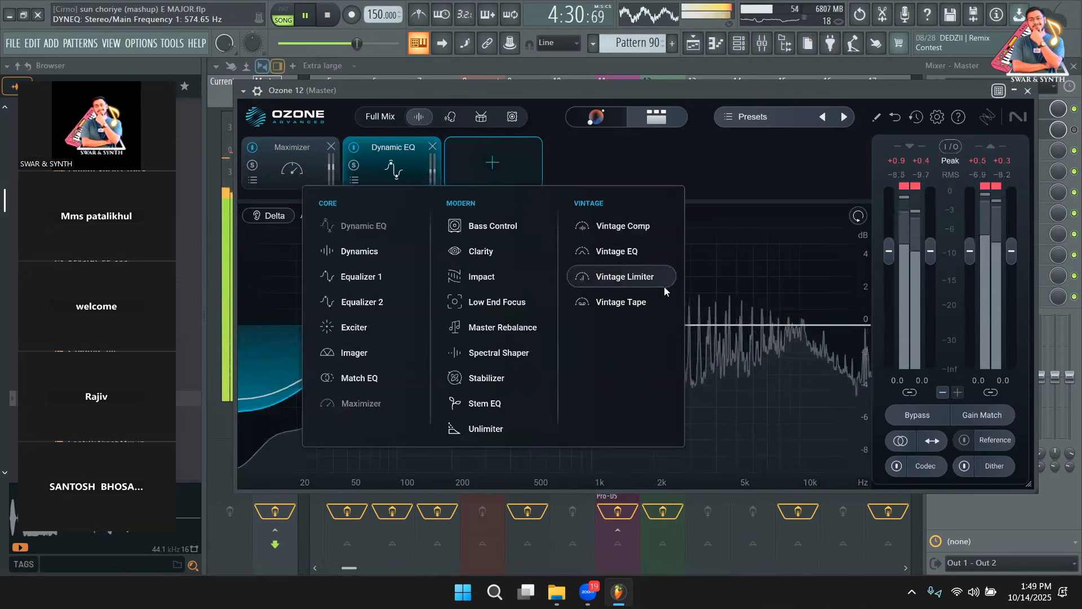
{"action": "left_click", "coordinate": [344, 330]}
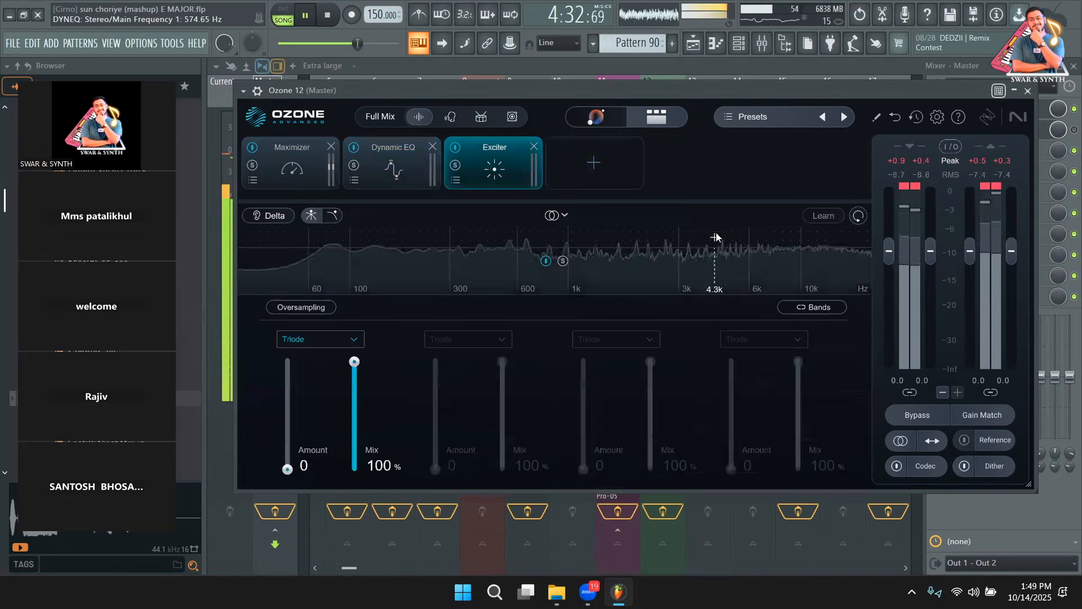
{"action": "key", "text": "space"}
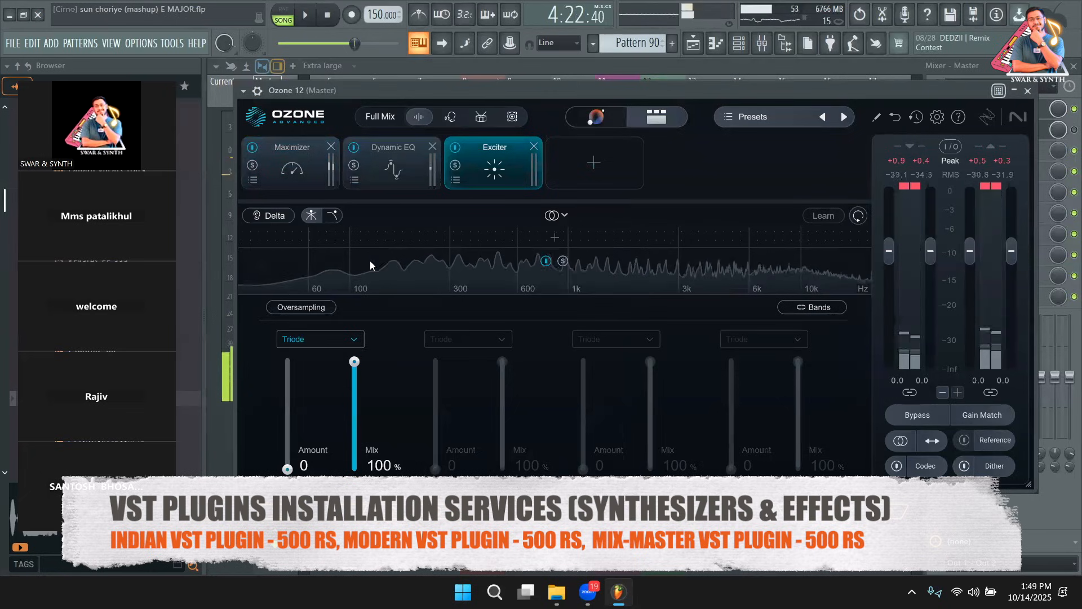
{"action": "left_click", "coordinate": [578, 248]}
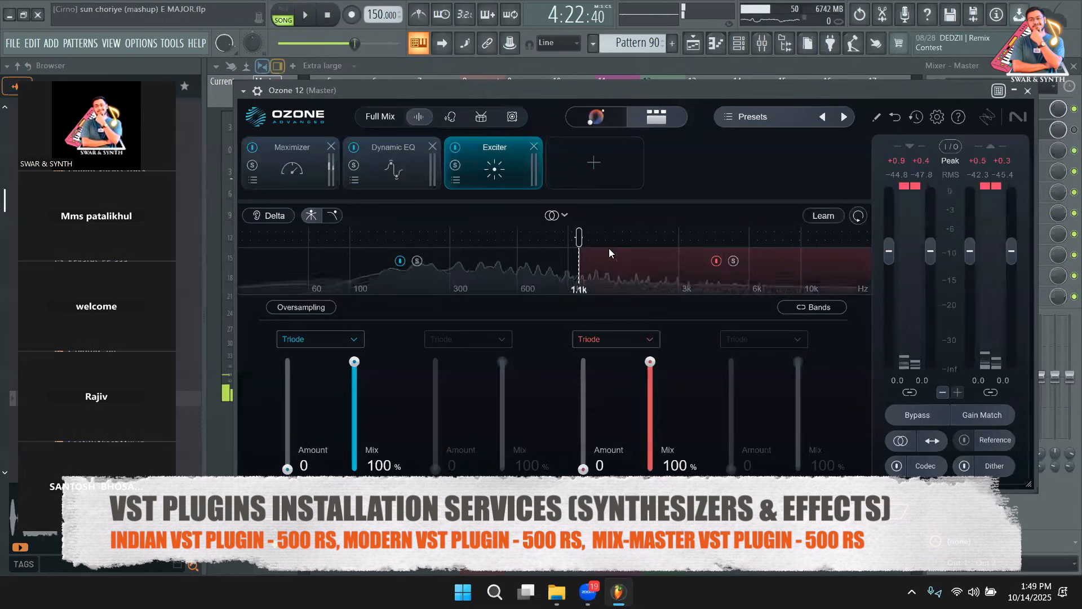
{"action": "left_click", "coordinate": [749, 248]}
{"action": "left_click", "coordinate": [464, 248]}
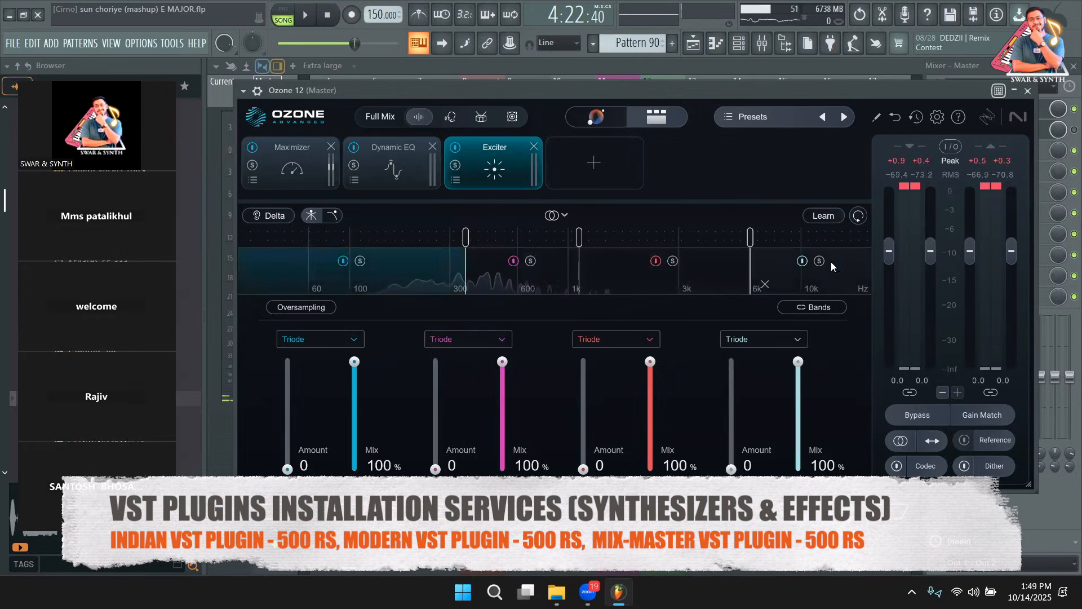
{"action": "left_click_drag", "start_coordinate": [461, 253], "coordinate": [429, 257]}
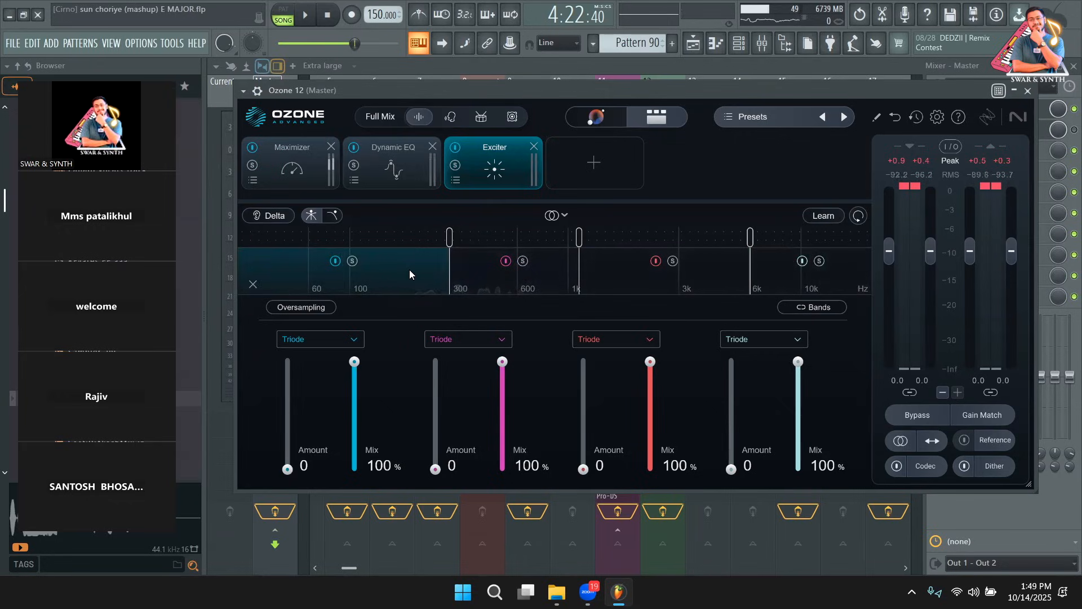
Try the Exciter's lowest band at the full amount of 15 during playback, and bring it down to 5.2
{"action": "key", "text": "space"}
{"action": "left_click_drag", "start_coordinate": [288, 477], "coordinate": [294, 363]}
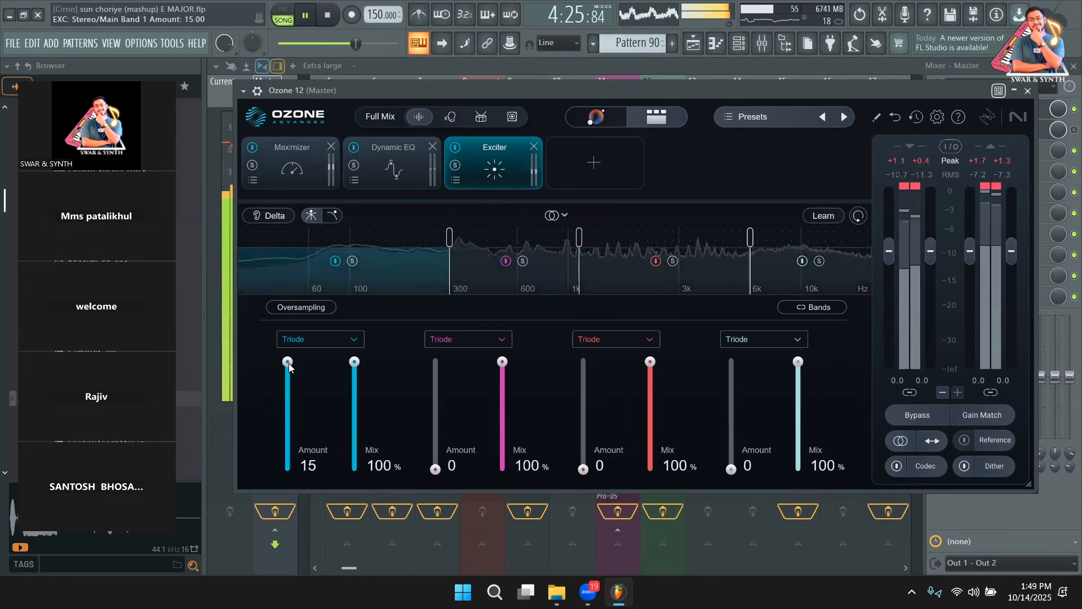
{"action": "key", "text": "space"}
{"action": "left_click_drag", "start_coordinate": [289, 367], "coordinate": [302, 425]}
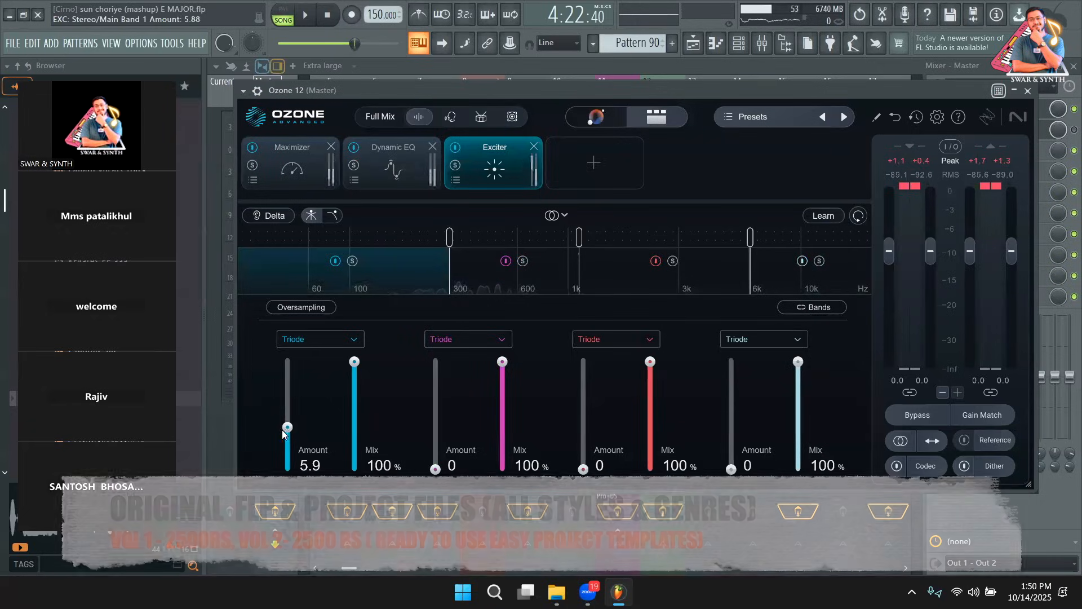
{"action": "key", "text": "space"}
{"action": "left_click_drag", "start_coordinate": [297, 427], "coordinate": [291, 437]}
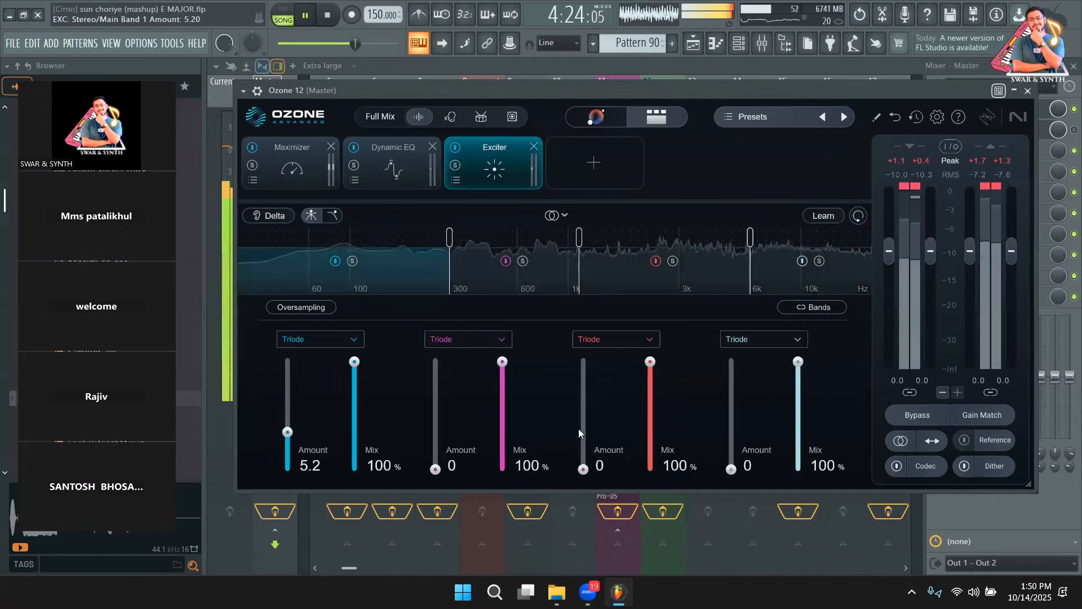
{"action": "key", "text": "space"}
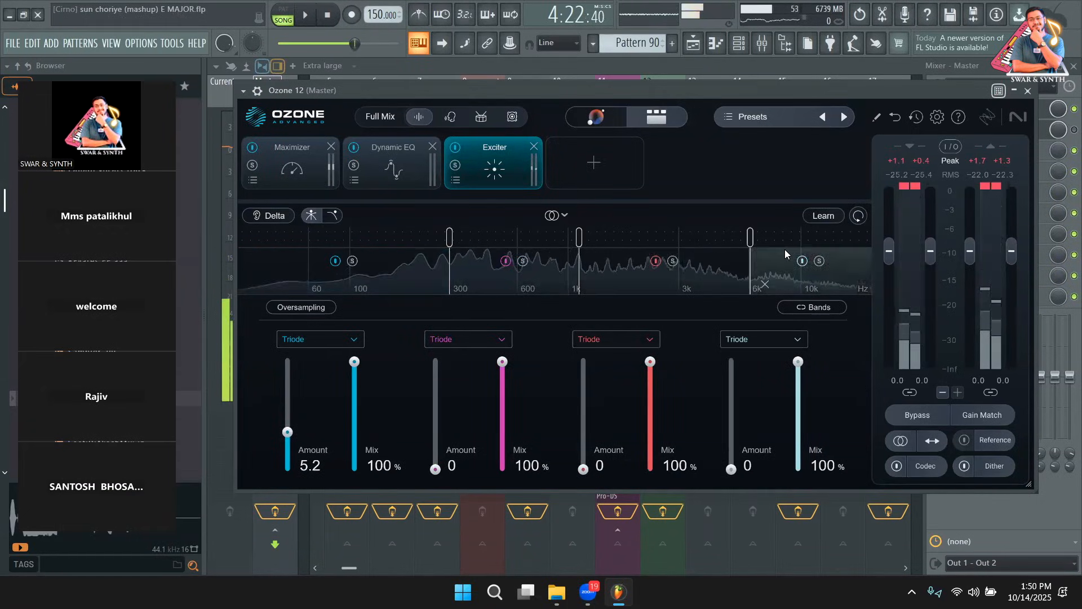
Move the highest Exciter crossover to just above 3 kHz, and raise band 4's amount to 5.8 and bands 2 and 3 to 4.8
{"action": "left_click_drag", "start_coordinate": [750, 239], "coordinate": [696, 248]}
{"action": "key", "text": "space"}
{"action": "left_click_drag", "start_coordinate": [731, 469], "coordinate": [734, 434]}
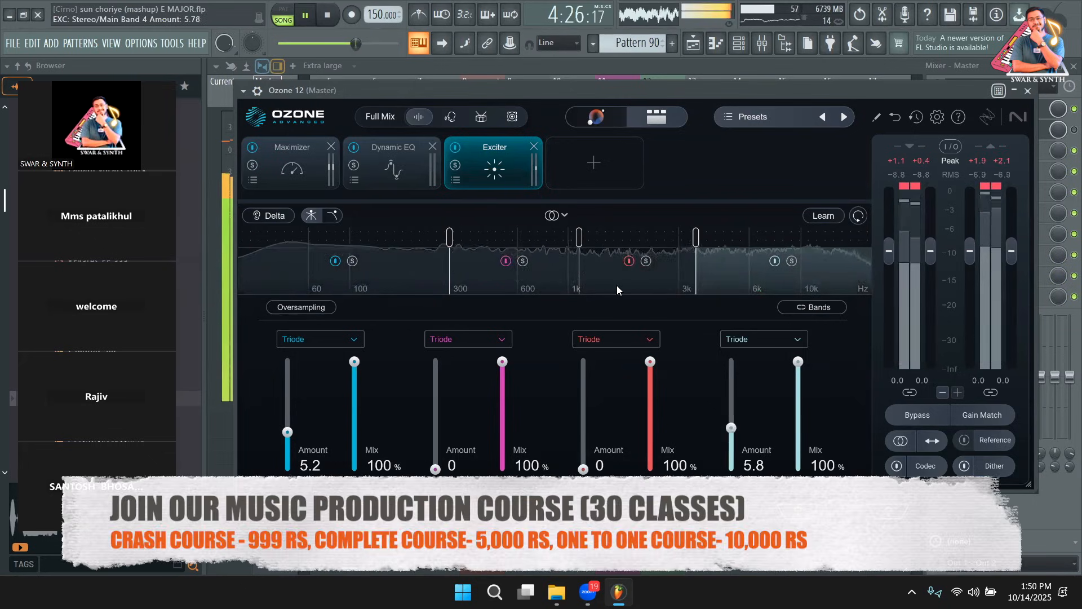
{"action": "left_click_drag", "start_coordinate": [583, 471], "coordinate": [584, 435]}
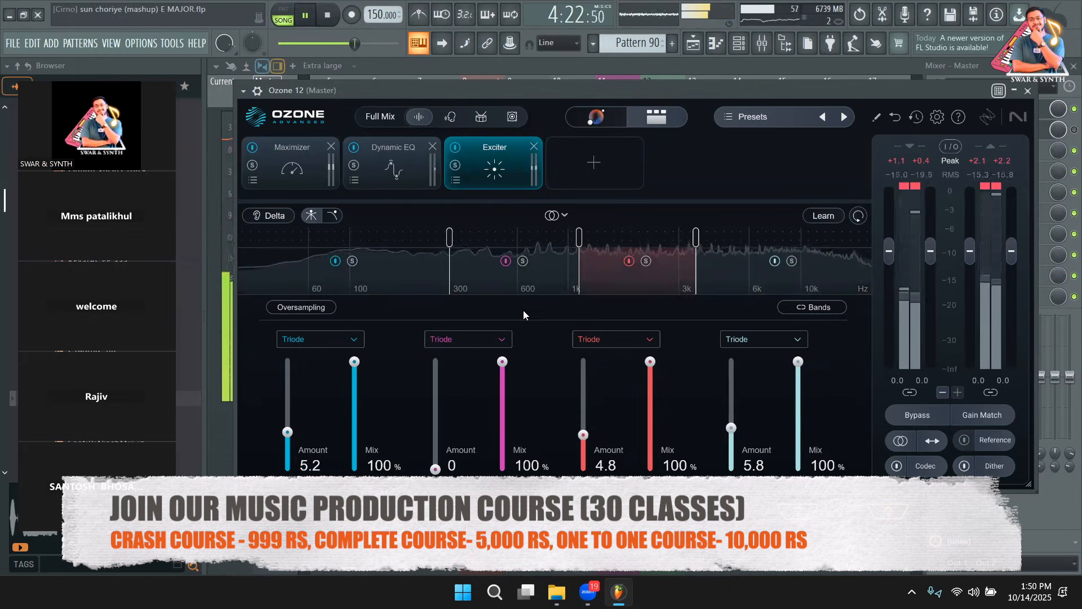
{"action": "left_click_drag", "start_coordinate": [436, 469], "coordinate": [435, 435]}
Lower the Exciter amounts to 3.4 for band 1, 3.3 for bands 2 and 3, and 4.2 for band 4 during playback
{"action": "mouse_move", "coordinate": [585, 451]}
{"action": "left_mouse_down"}
{"action": "mouse_move", "coordinate": [585, 473]}
{"action": "mouse_move", "coordinate": [584, 461]}
{"action": "left_mouse_up"}
{"action": "left_click_drag", "start_coordinate": [732, 434], "coordinate": [738, 447]}
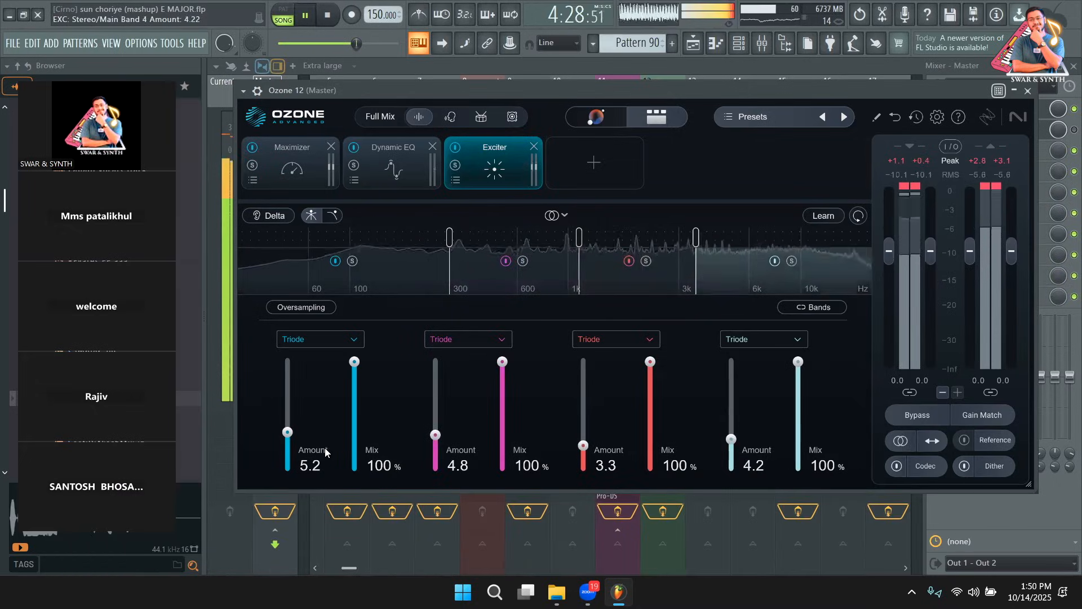
{"action": "left_click_drag", "start_coordinate": [291, 441], "coordinate": [291, 446]}
{"action": "left_click_drag", "start_coordinate": [435, 435], "coordinate": [435, 446]}
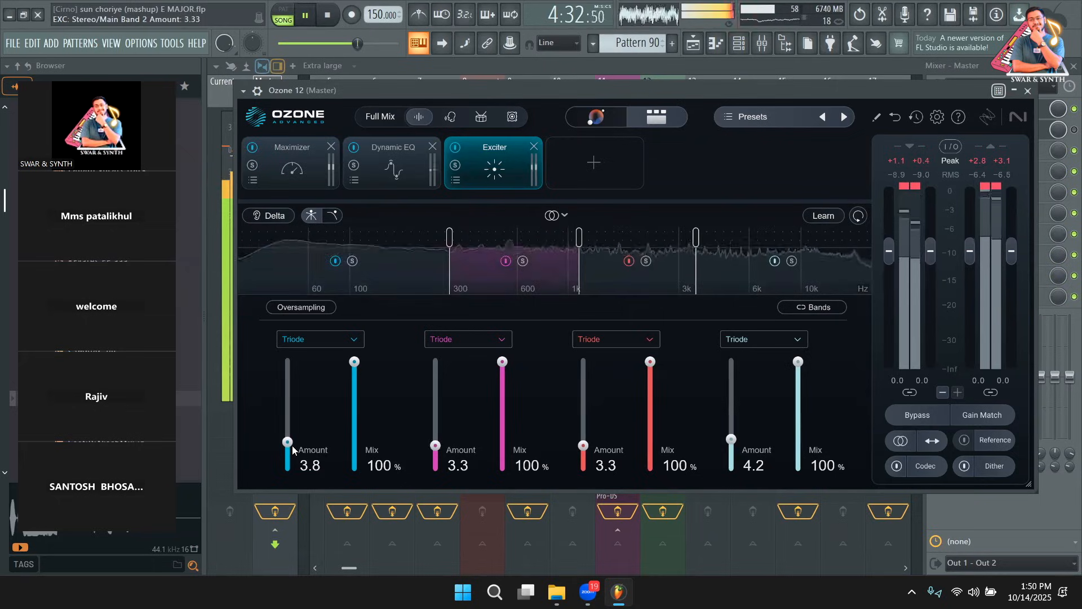
{"action": "left_click_drag", "start_coordinate": [292, 448], "coordinate": [293, 451]}
{"action": "key", "text": "space"}
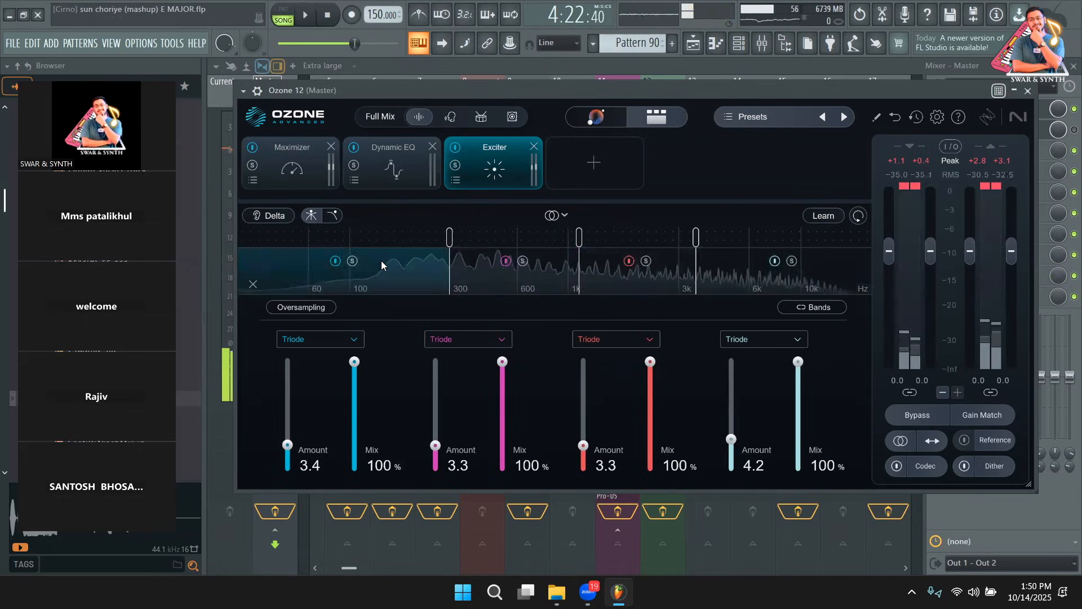
Move the Exciter crossovers to about 100 Hz, 1 kHz and 5.8 kHz, and set band 1's amount to 2.8
{"action": "left_click_drag", "start_coordinate": [450, 237], "coordinate": [404, 238]}
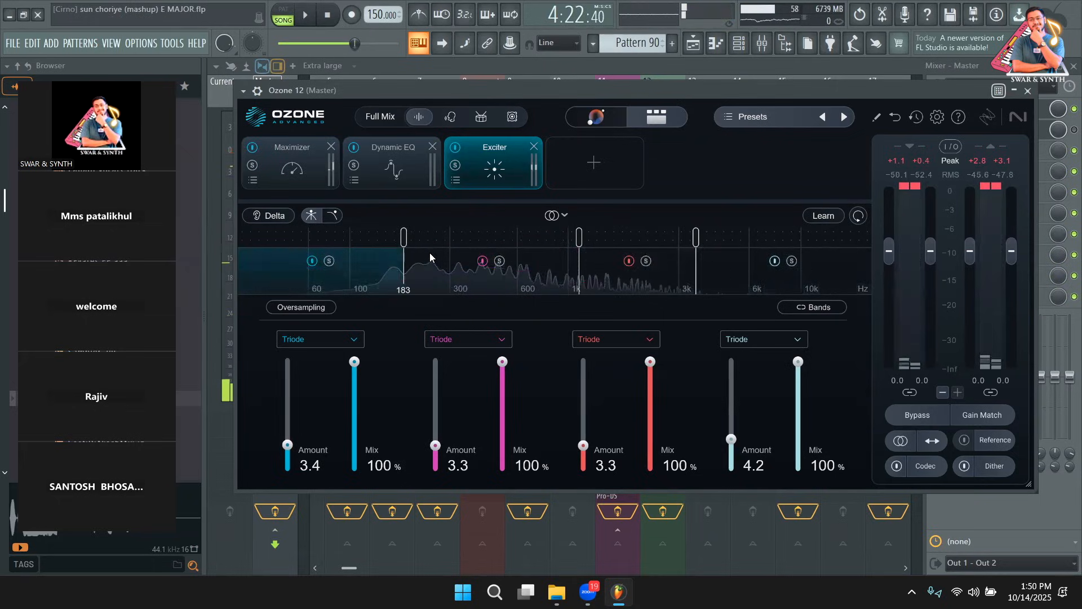
{"action": "left_click_drag", "start_coordinate": [576, 246], "coordinate": [565, 246]}
{"action": "left_click_drag", "start_coordinate": [691, 243], "coordinate": [749, 242]}
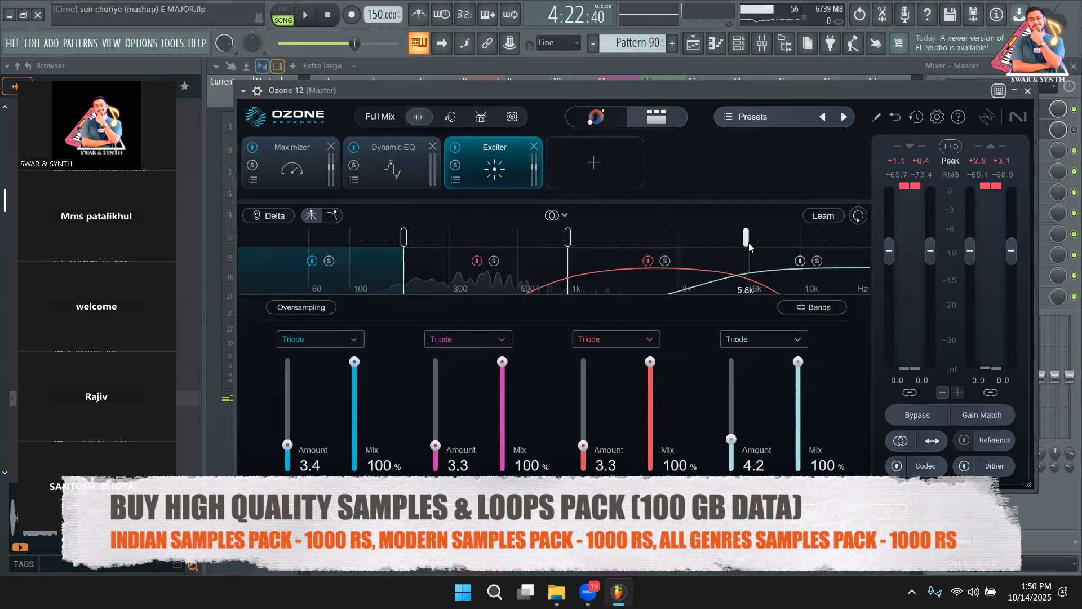
{"action": "left_click_drag", "start_coordinate": [405, 245], "coordinate": [376, 246]}
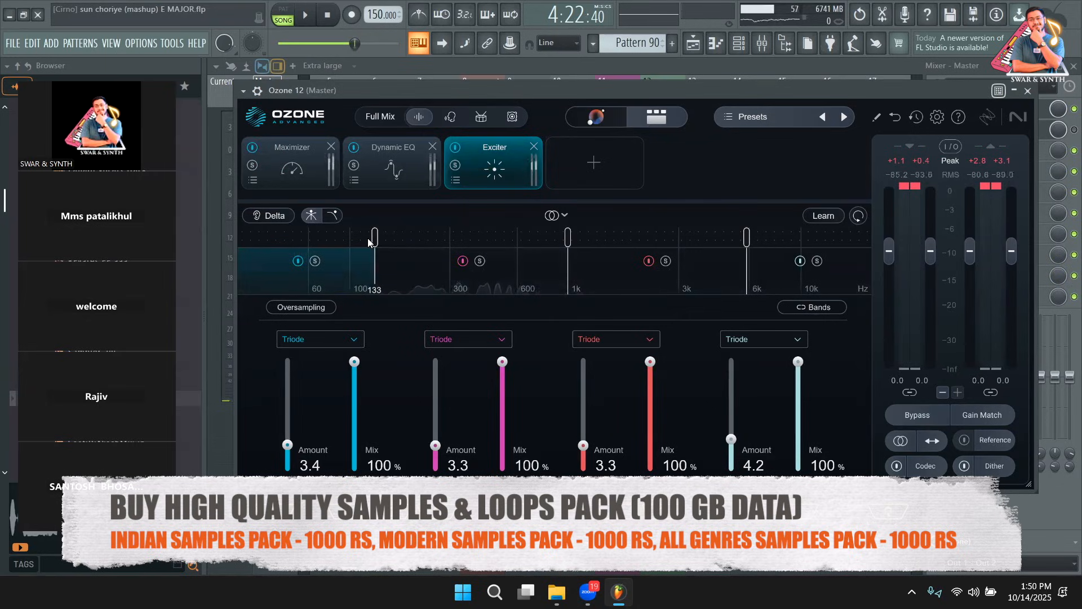
{"action": "mouse_move", "coordinate": [370, 241]}
{"action": "left_mouse_down"}
{"action": "mouse_move", "coordinate": [332, 243]}
{"action": "mouse_move", "coordinate": [352, 245]}
{"action": "left_mouse_up"}
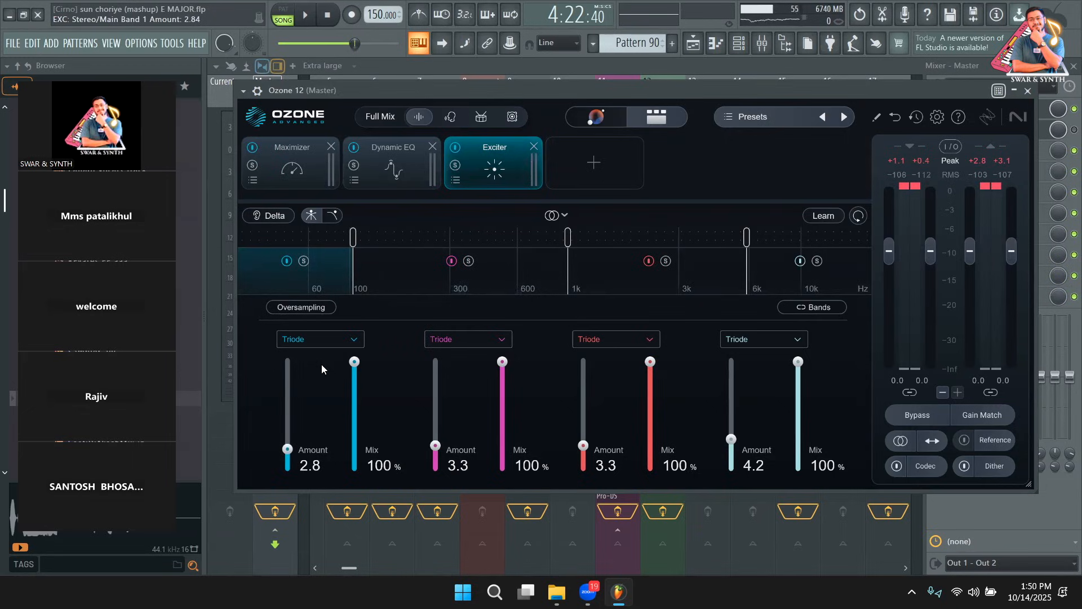
Review the Maximizer, Dynamic EQ and Exciter modules, and set the Maximizer's gain to +2.9 dB
{"action": "left_click", "coordinate": [286, 175]}
{"action": "left_click", "coordinate": [379, 170]}
{"action": "left_click", "coordinate": [471, 176]}
{"action": "left_click", "coordinate": [294, 173]}
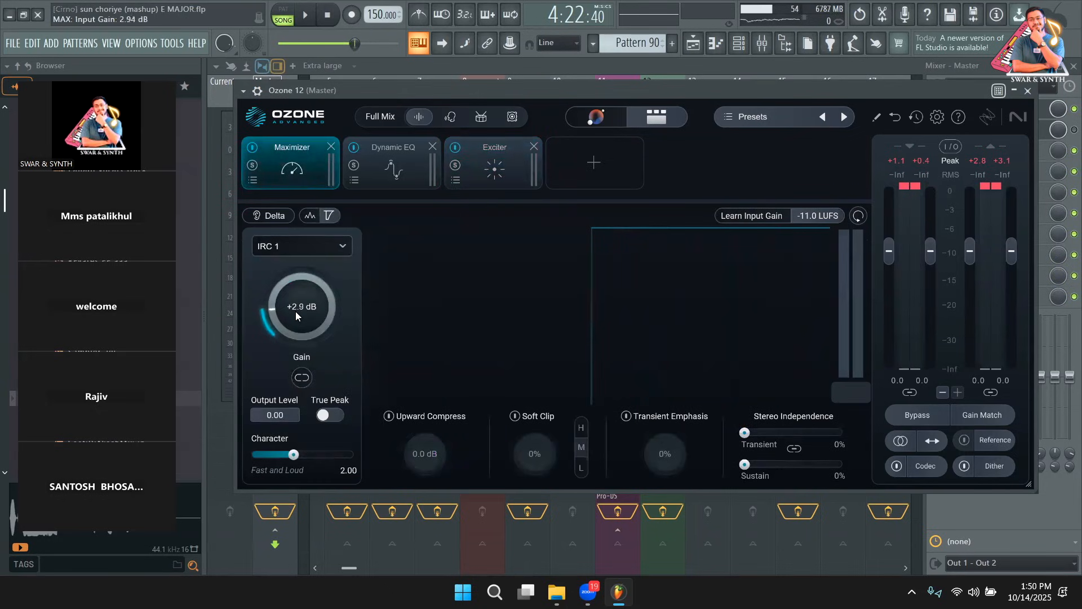
{"action": "scroll", "coordinate": [298, 312], "scroll_direction": "up", "scroll_amount": 1}
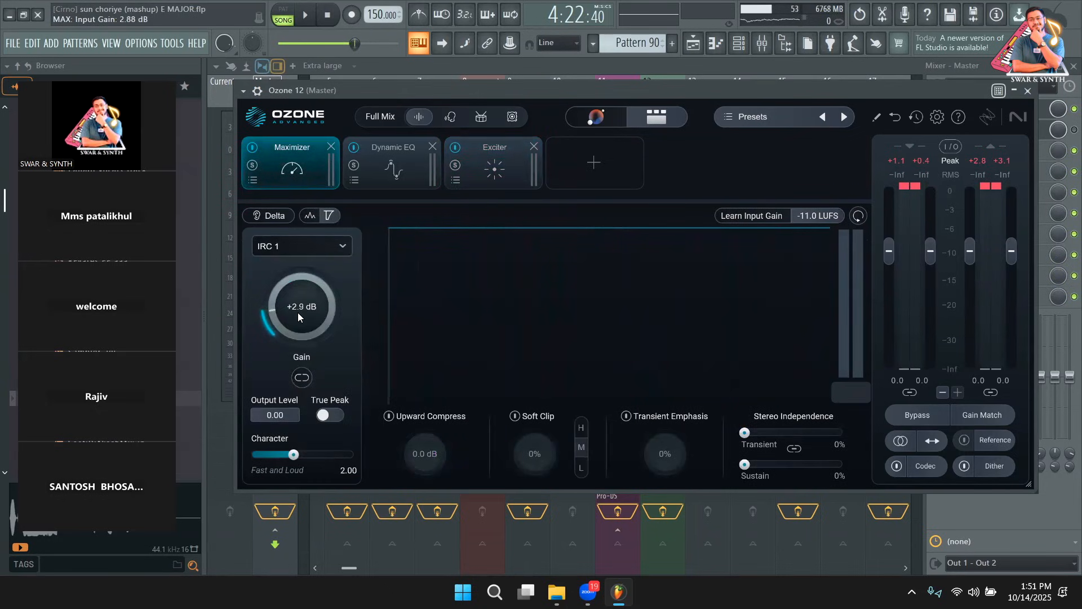
Lower the Maximizer's gain to +2.5 dB during playback, and close the Ozone 12 window
{"action": "key", "text": "space"}
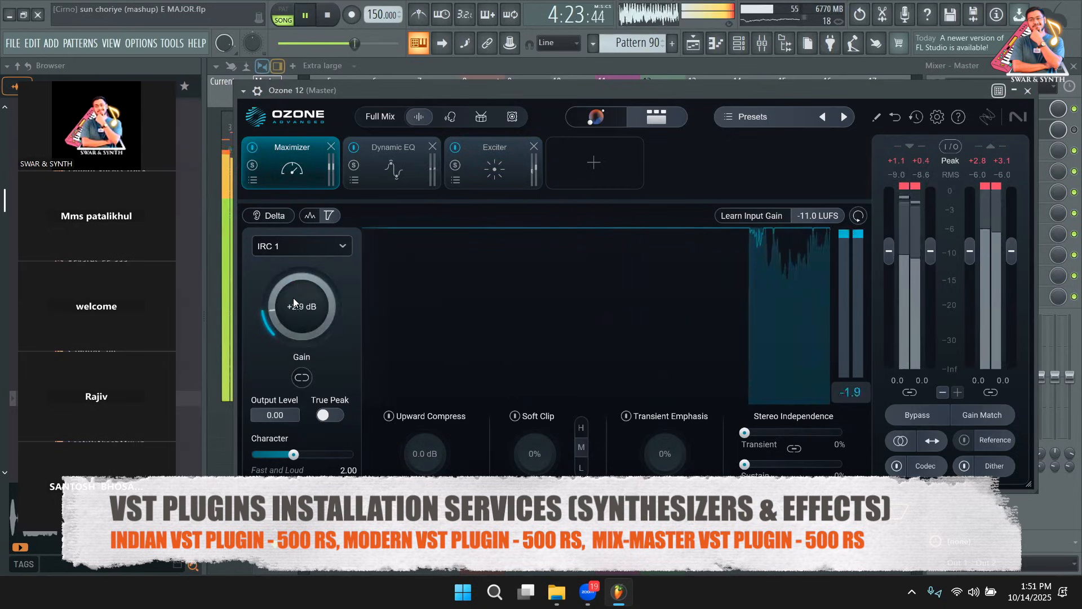
{"action": "scroll", "coordinate": [286, 313], "scroll_direction": "down", "scroll_amount": 4}
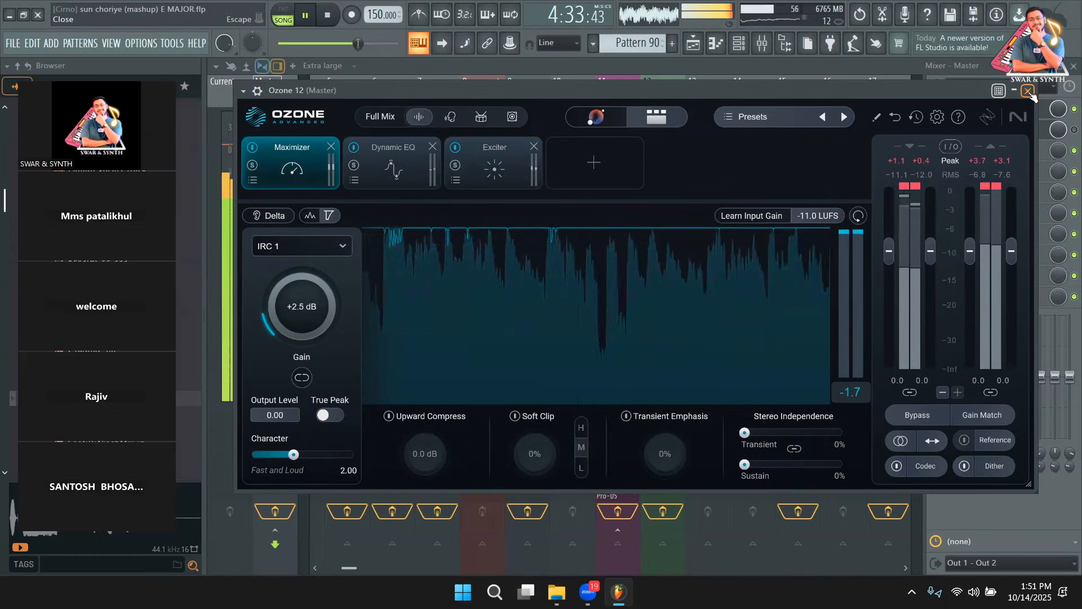
{"action": "key", "text": "Escape"}
{"action": "key", "text": "space"}
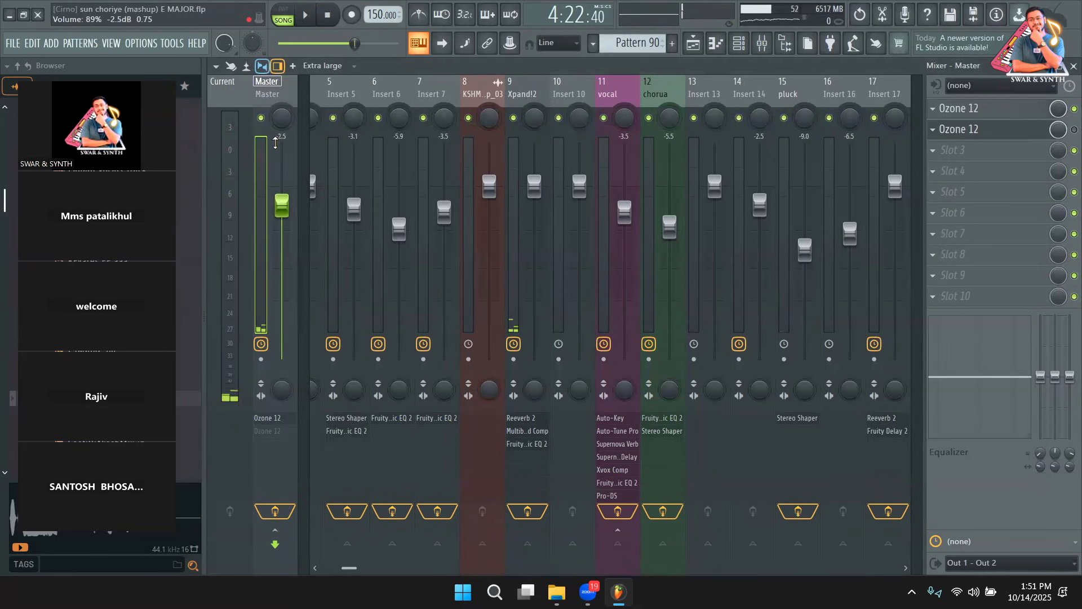
Set the Master track's volume fader to -2.0 dB while the song plays
{"action": "key", "text": "space"}
{"action": "left_click_drag", "start_coordinate": [280, 208], "coordinate": [281, 203]}
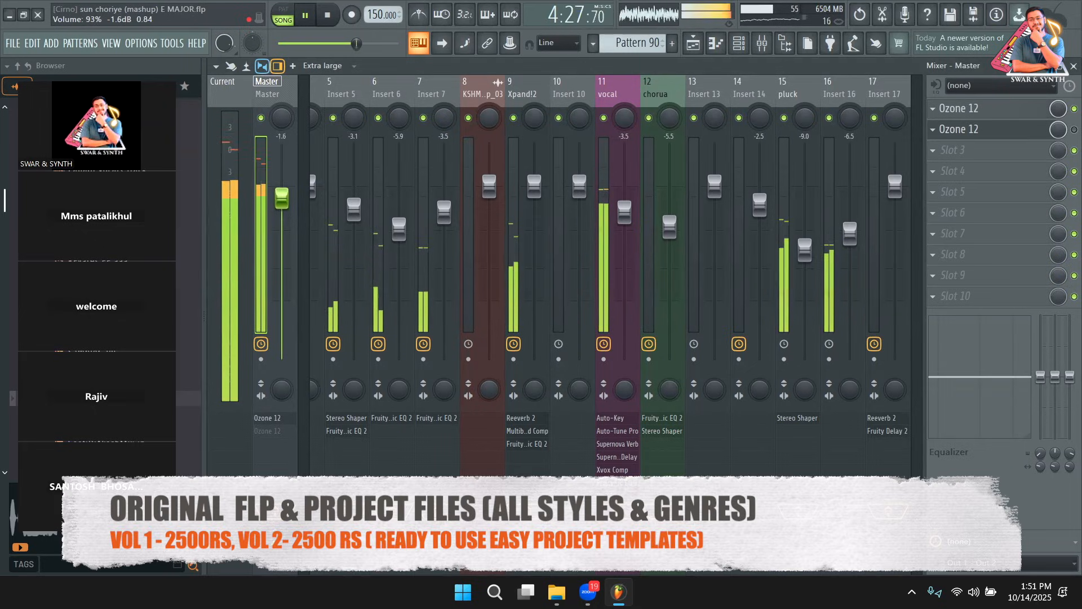
{"action": "left_click_drag", "start_coordinate": [284, 206], "coordinate": [283, 205]}
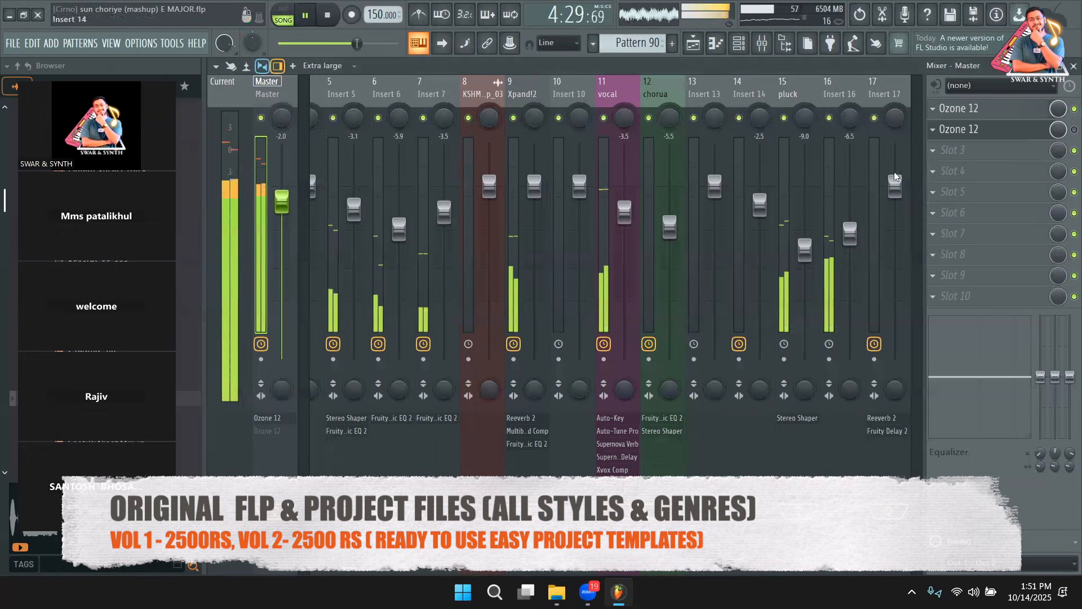
Compare the Master playback with the first Ozone 12 bypassed and enabled
{"action": "left_click", "coordinate": [1072, 110]}
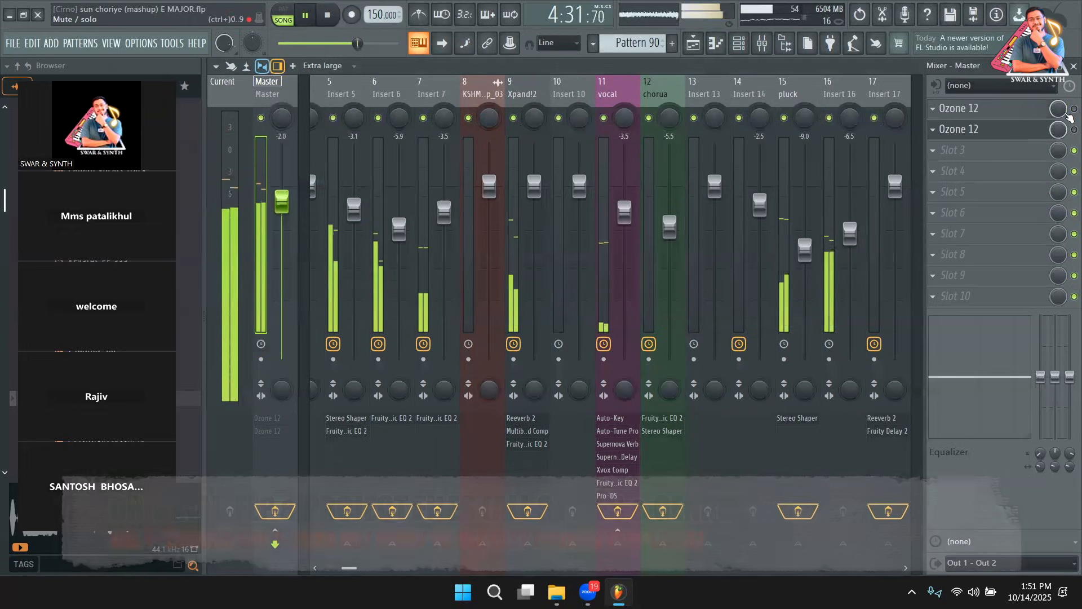
{"action": "key", "text": "space"}
{"action": "key", "text": "space"}
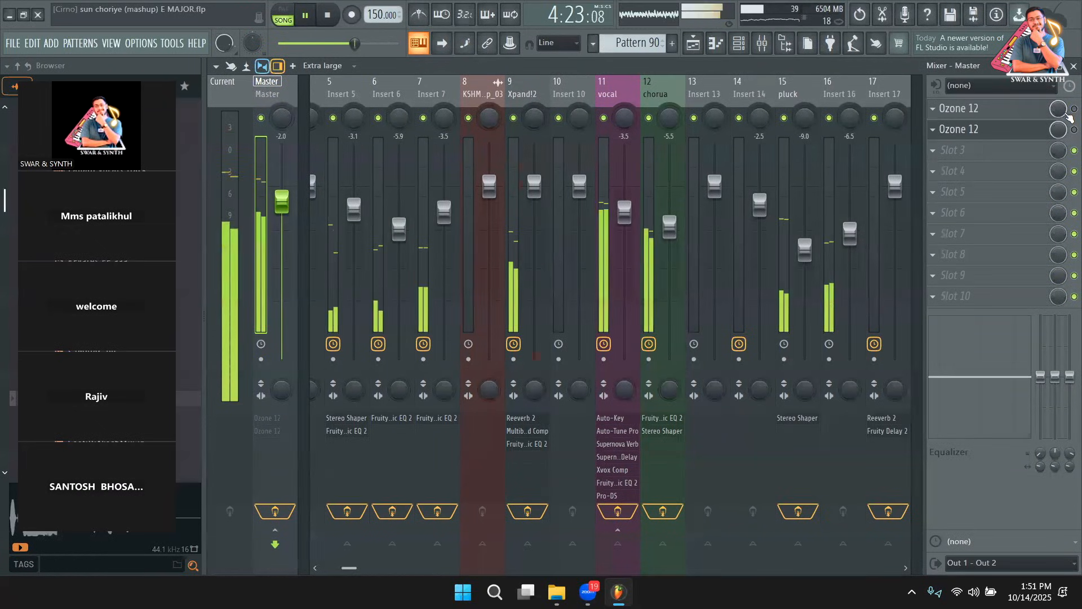
{"action": "left_click", "coordinate": [1072, 110]}
{"action": "key", "text": "space"}
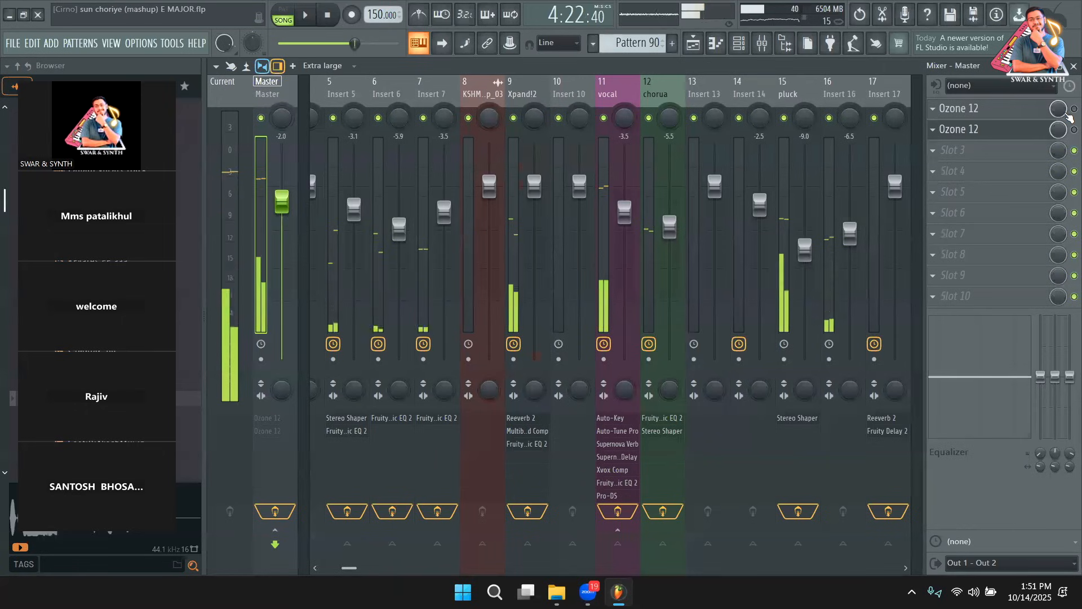
Set the input gain of the first Ozone 12 on the Master to -0.2 dB on both channels during playback
{"action": "left_click", "coordinate": [1021, 111]}
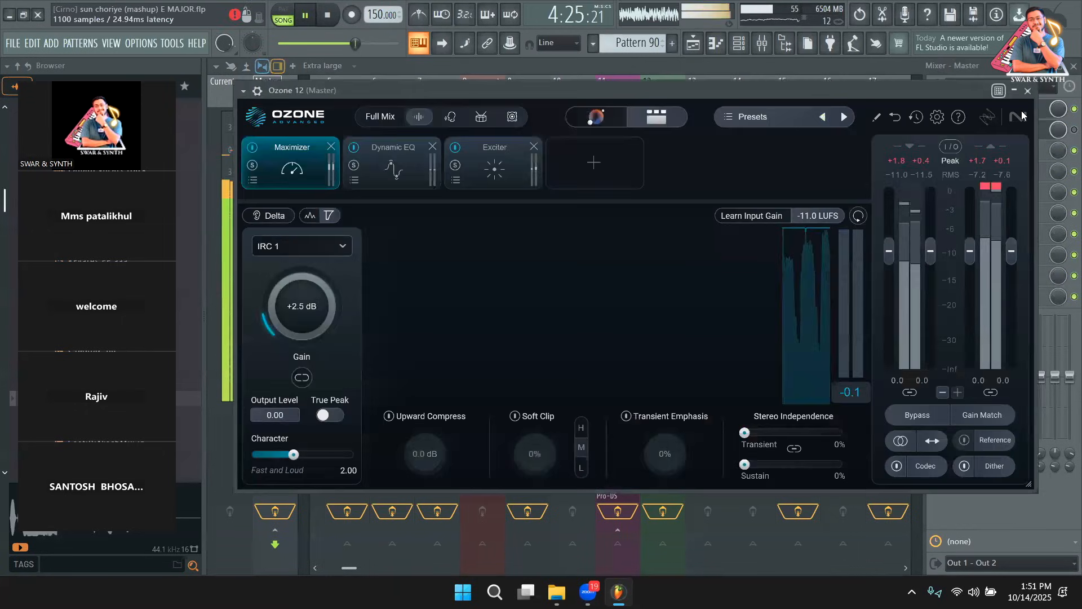
{"action": "key", "text": "space"}
{"action": "left_click_drag", "start_coordinate": [788, 87], "coordinate": [801, 128]}
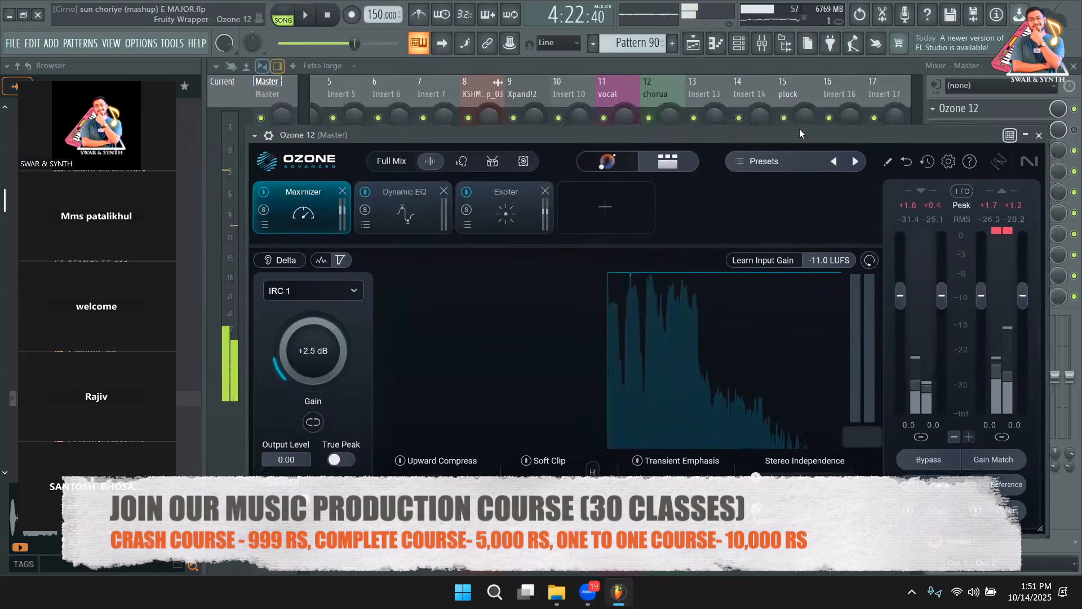
{"action": "left_click_drag", "start_coordinate": [905, 298], "coordinate": [912, 293]}
{"action": "key", "text": "space"}
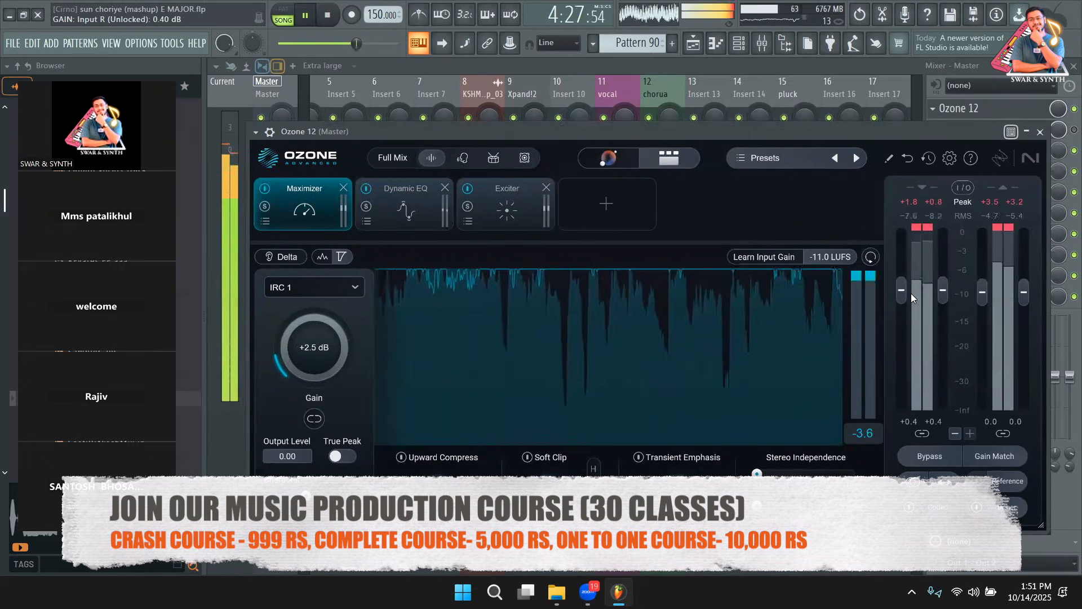
{"action": "left_click_drag", "start_coordinate": [911, 296], "coordinate": [904, 295]}
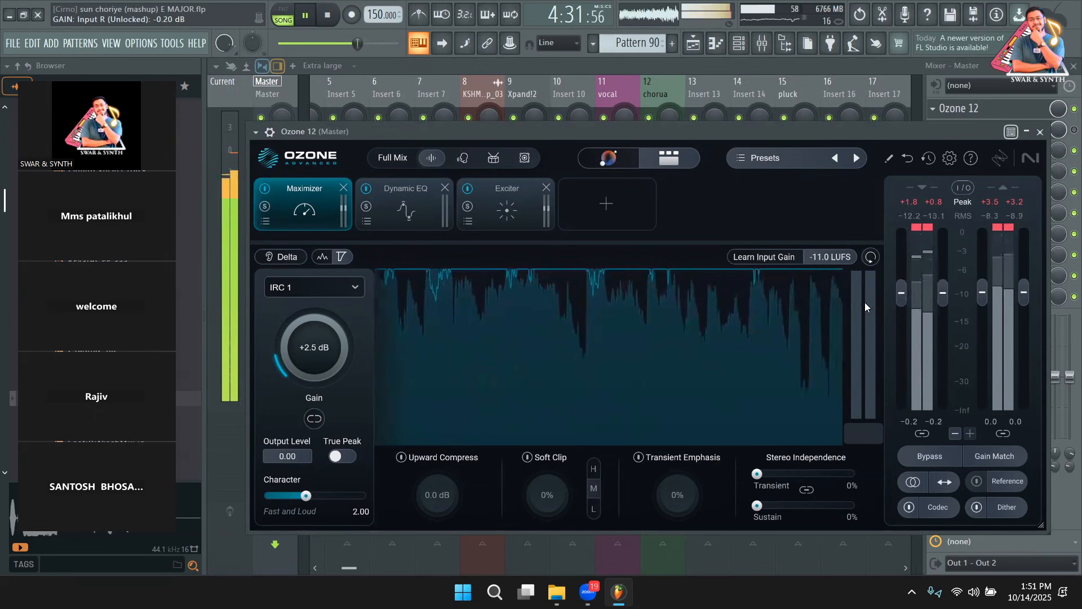
{"action": "key", "text": "space"}
Select the playlist time range from bar 152 to bar 207 across all tracks
{"action": "left_click", "coordinate": [694, 45]}
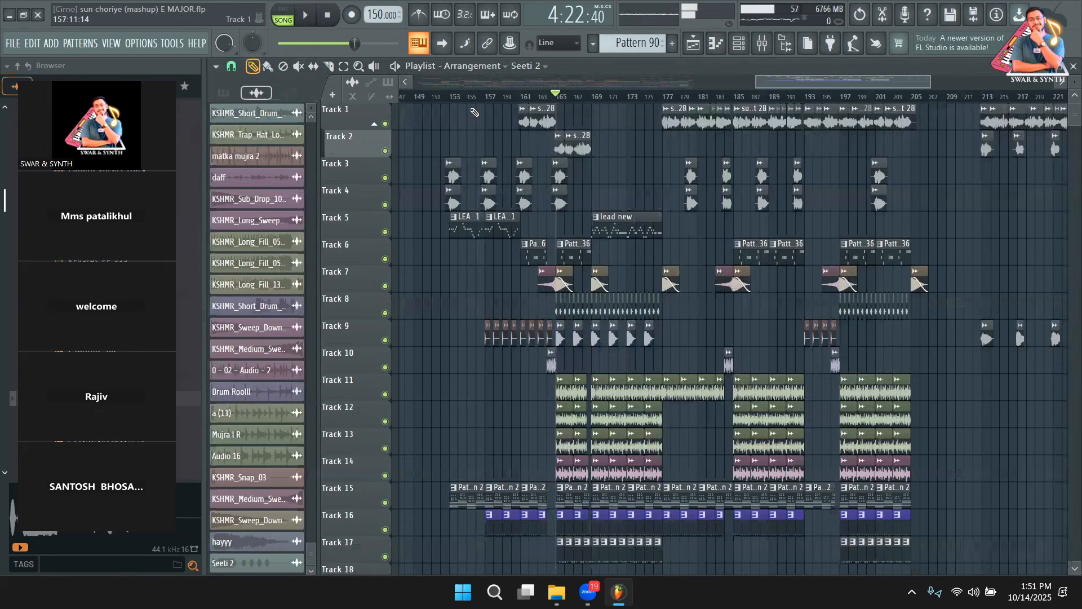
{"action": "mouse_move", "coordinate": [454, 100]}
{"action": "left_mouse_down"}
{"action": "mouse_move", "coordinate": [713, 116]}
{"action": "mouse_move", "coordinate": [942, 149]}
{"action": "mouse_move", "coordinate": [922, 148]}
{"action": "left_mouse_up"}
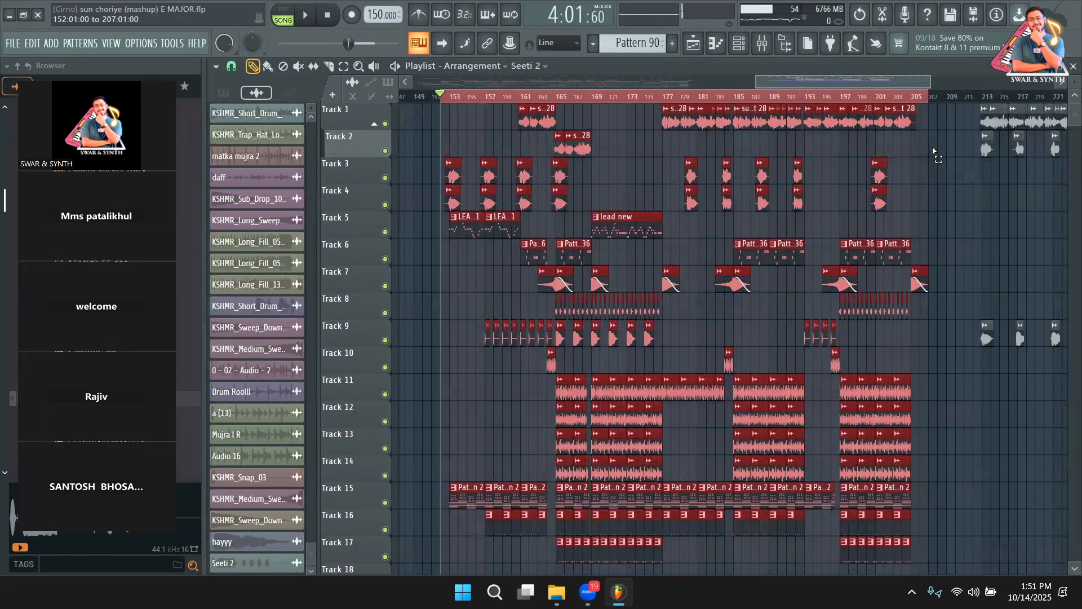
{"action": "scroll", "coordinate": [973, 210], "scroll_direction": "down", "scroll_amount": 8}
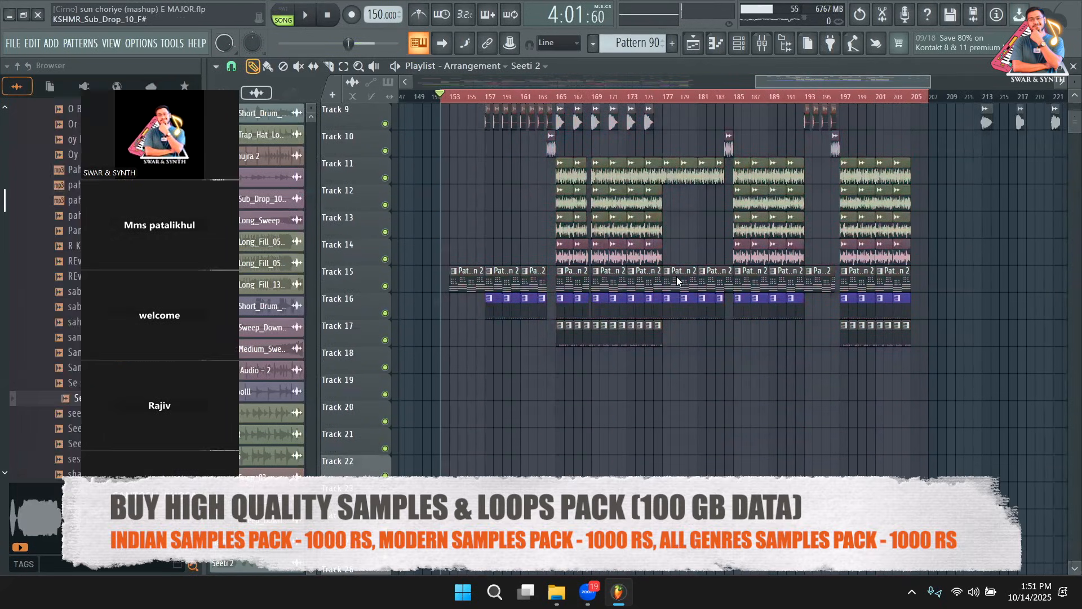
{"action": "scroll", "coordinate": [676, 276], "scroll_direction": "up", "scroll_amount": 8}
Examine the mixer tracks and the playlist arrangement, and select the Master track
{"action": "key", "text": "F9"}
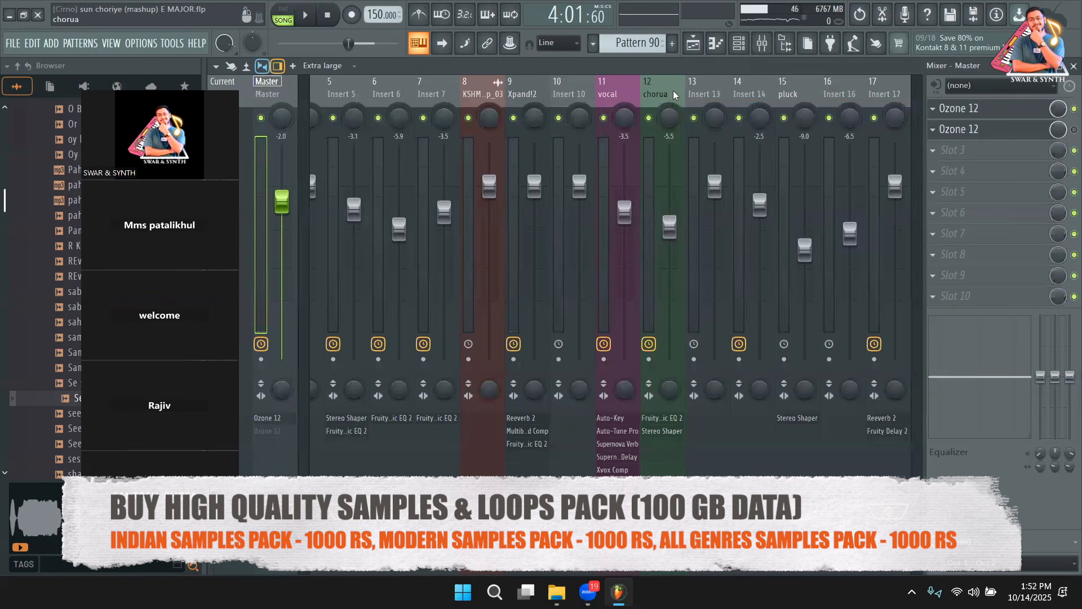
{"action": "left_click", "coordinate": [374, 90]}
{"action": "scroll", "coordinate": [682, 97], "scroll_direction": "right", "scroll_amount": 1}
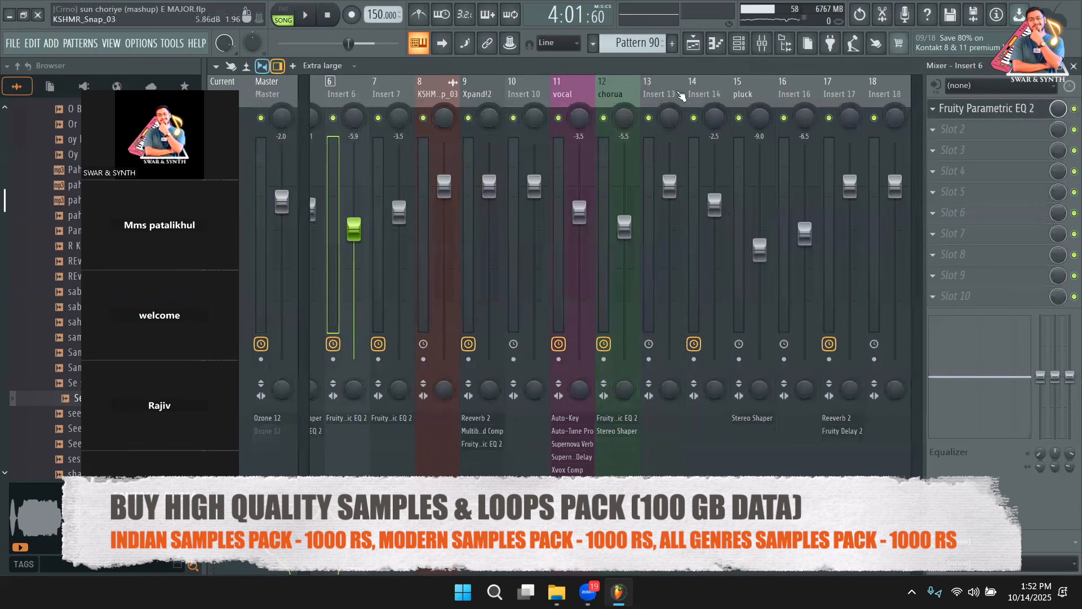
{"action": "left_click", "coordinate": [694, 46]}
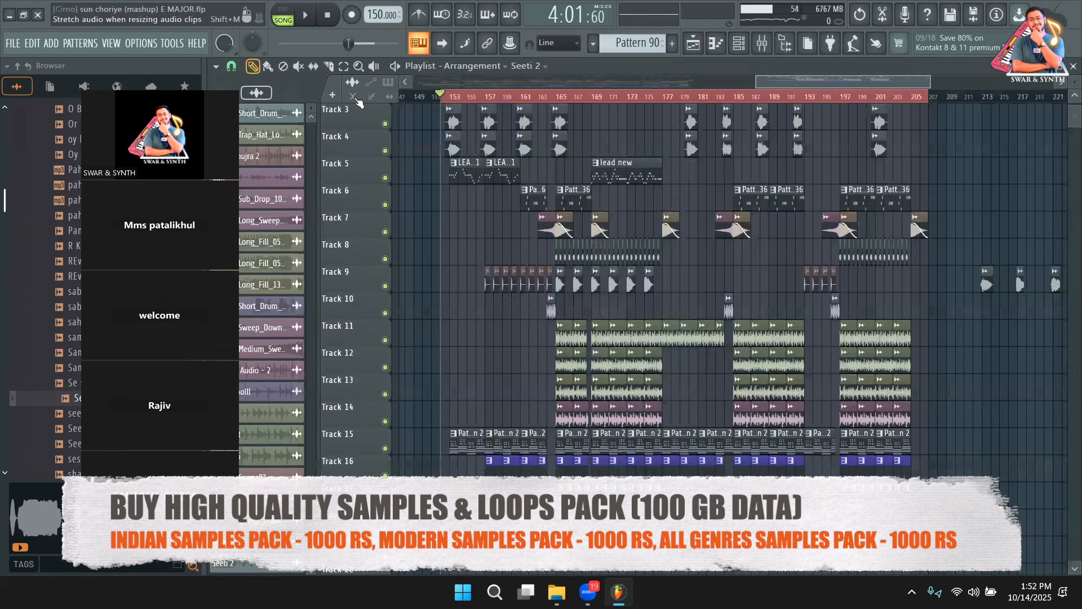
{"action": "scroll", "coordinate": [970, 303], "scroll_direction": "up", "scroll_amount": 1}
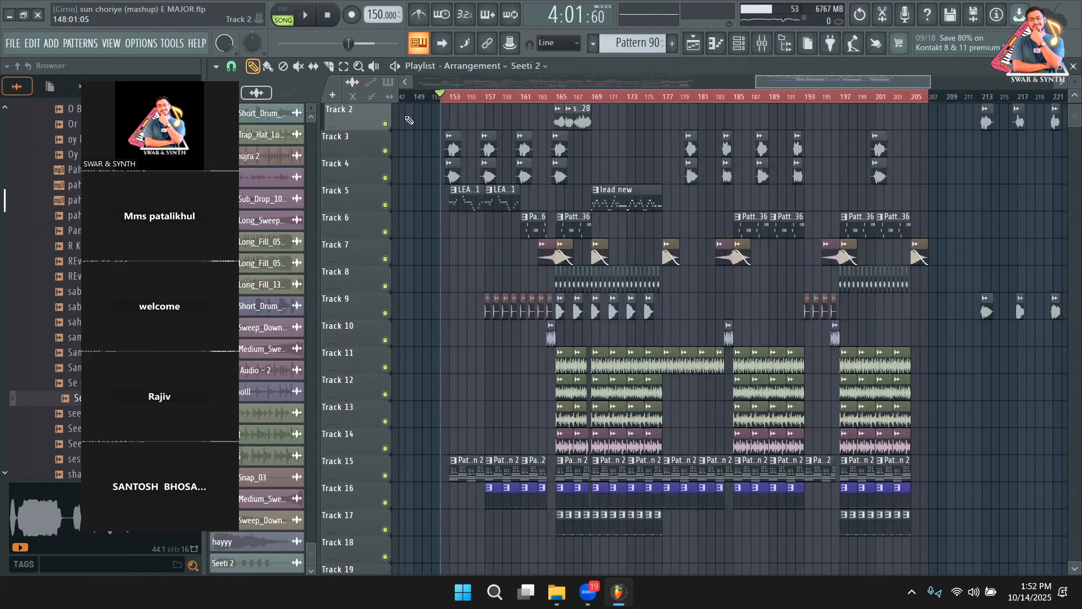
{"action": "left_click", "coordinate": [765, 44]}
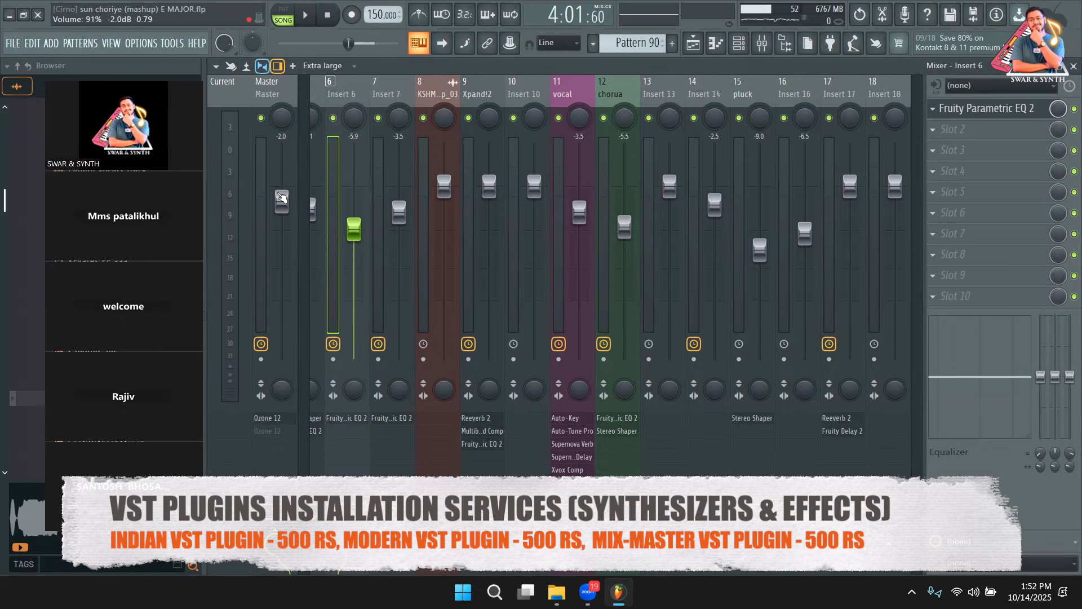
{"action": "left_click", "coordinate": [263, 159]}
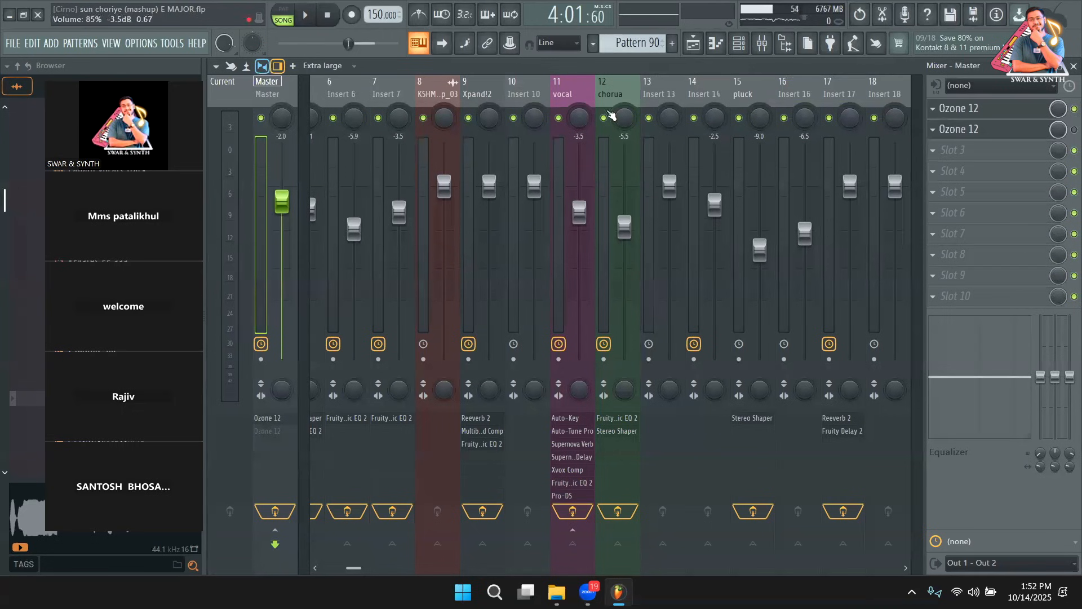
Listen to the start of the selected playlist range, and select the vocal mixer track
{"action": "left_click", "coordinate": [691, 50]}
{"action": "key", "text": "space"}
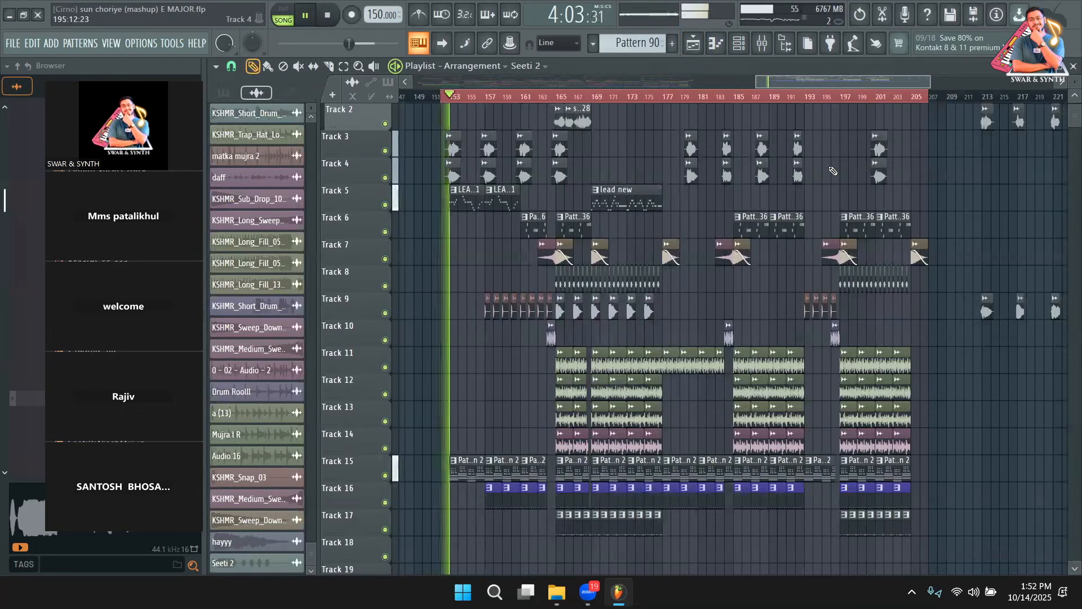
{"action": "key", "text": "space"}
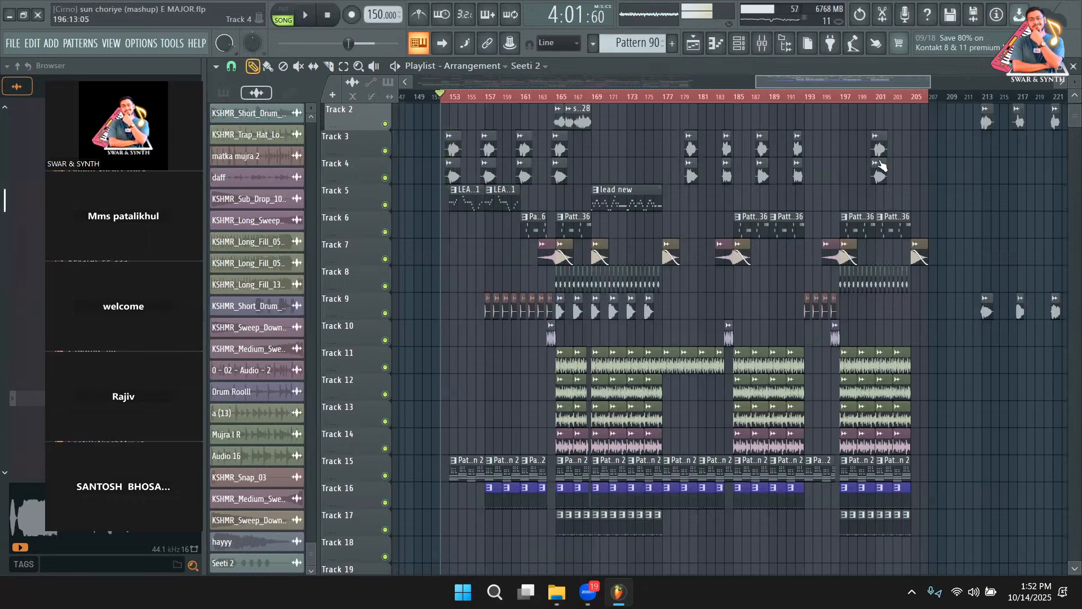
{"action": "left_click", "coordinate": [766, 45]}
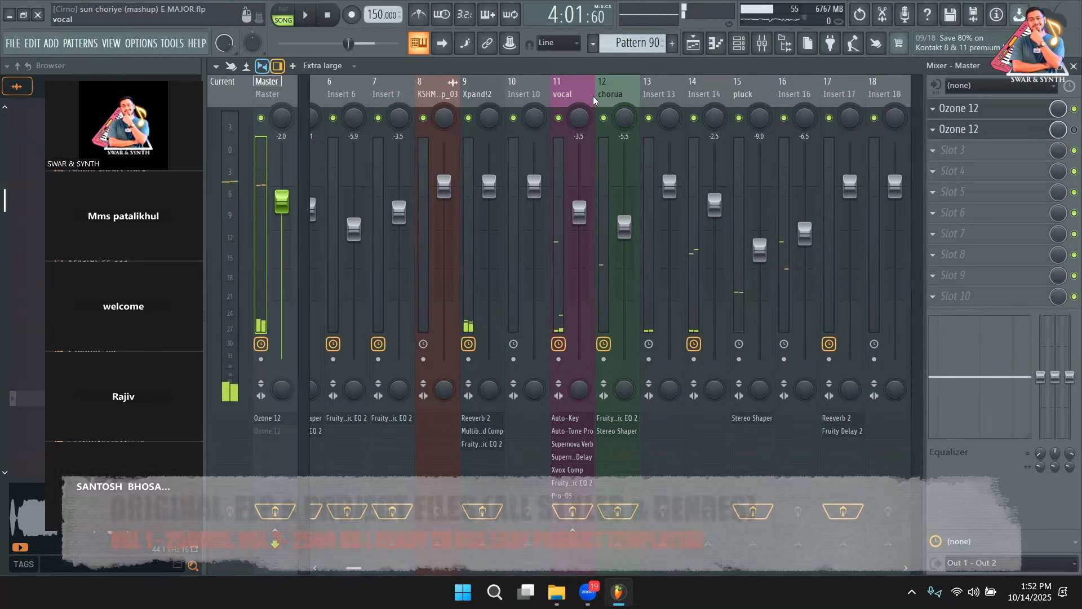
{"action": "left_click", "coordinate": [593, 95]}
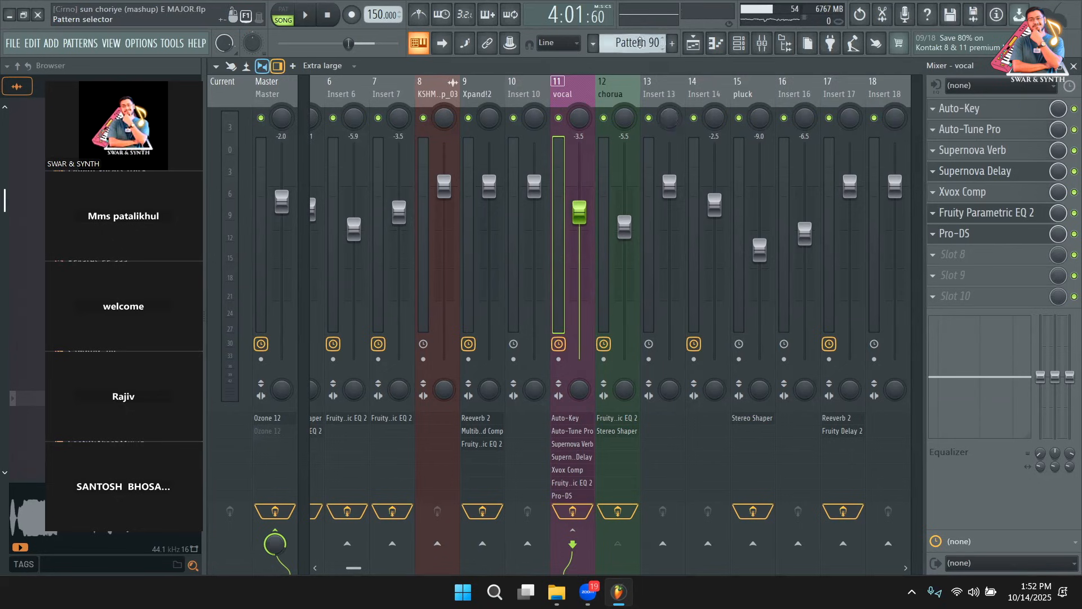
Move the playback start to about bar 153 and play the selected section of the arrangement
{"action": "left_click", "coordinate": [692, 44]}
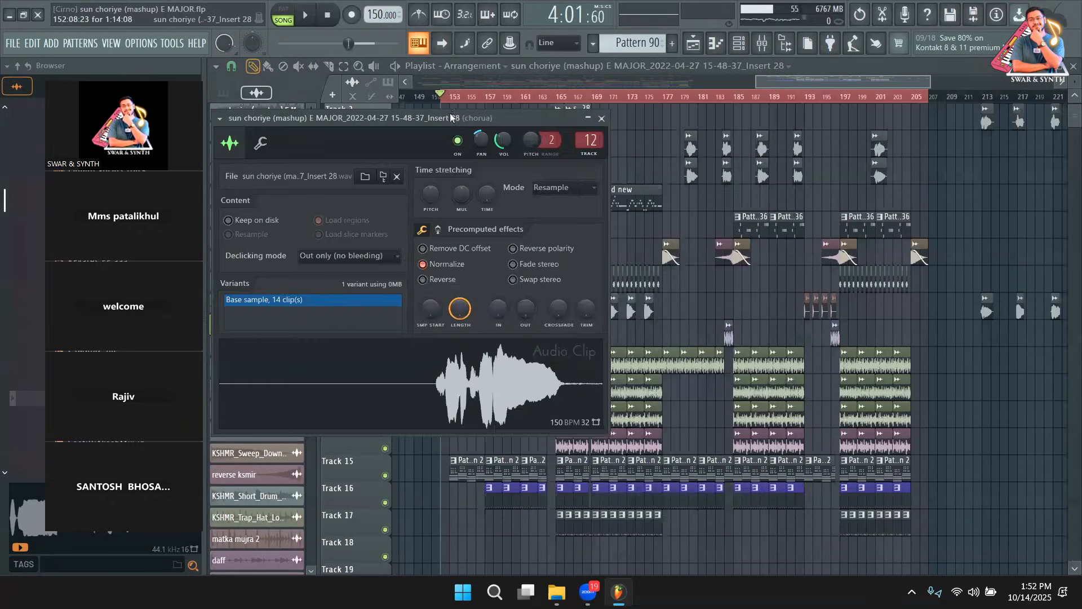
{"action": "left_click", "coordinate": [452, 100]}
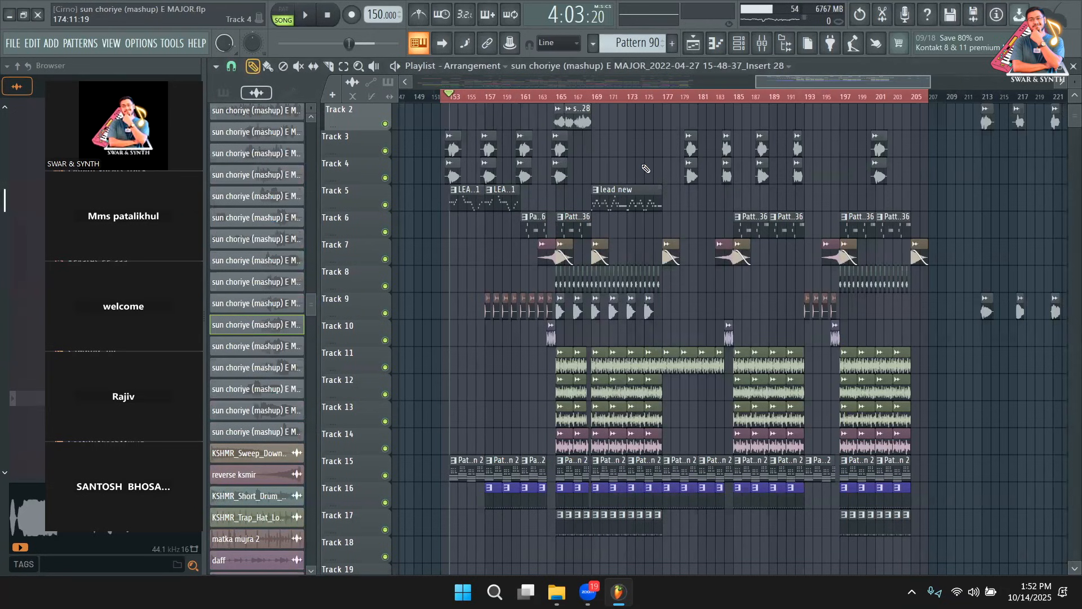
{"action": "key", "text": "space"}
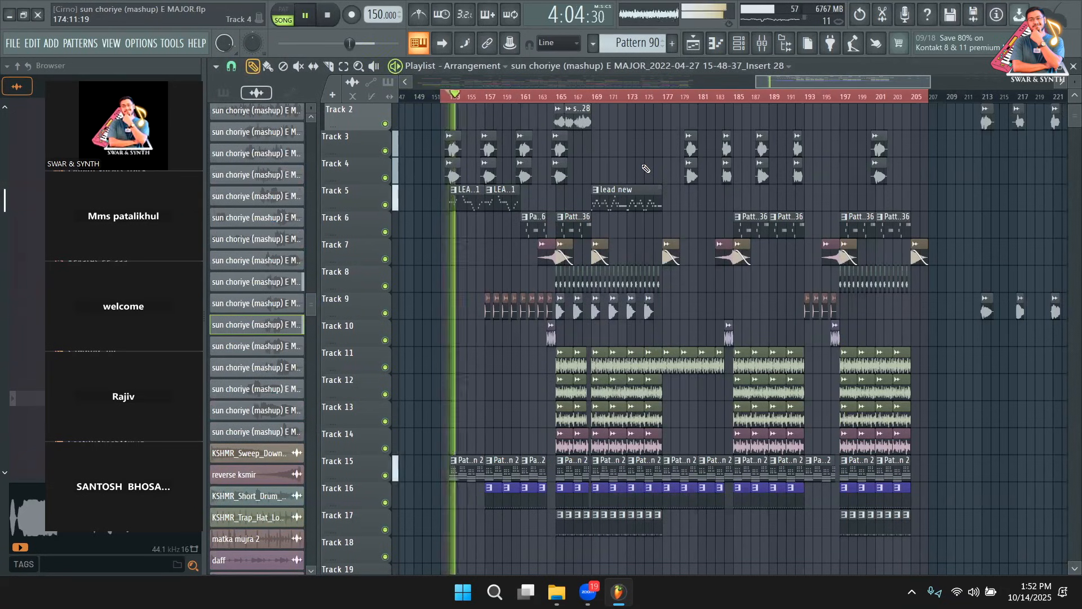
{"action": "left_click", "coordinate": [760, 45]}
{"action": "left_click", "coordinate": [761, 45]}
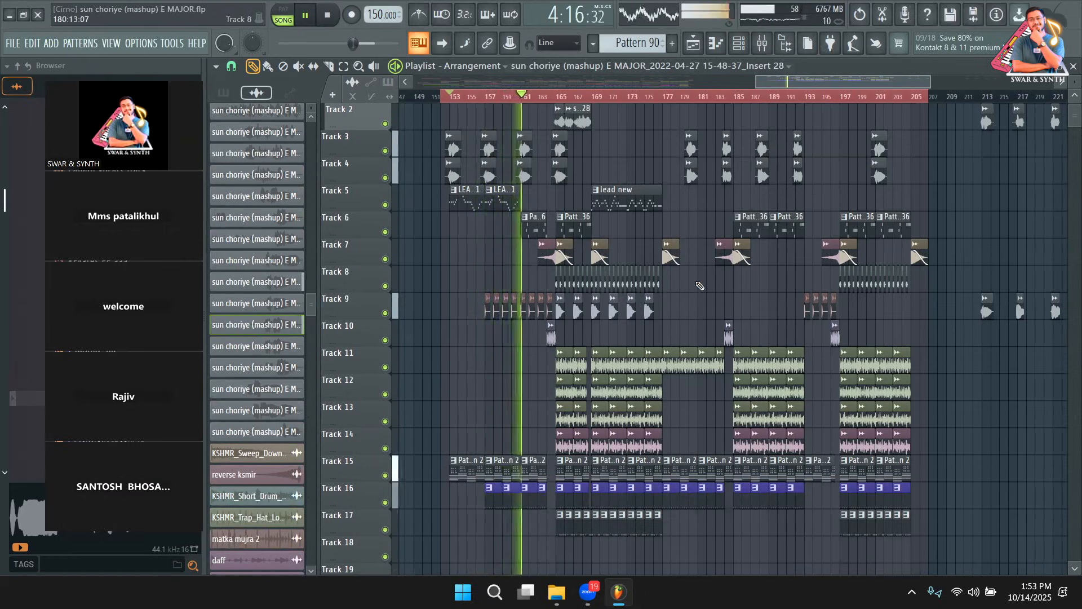
{"action": "scroll", "coordinate": [700, 285], "scroll_direction": "up", "scroll_amount": 1}
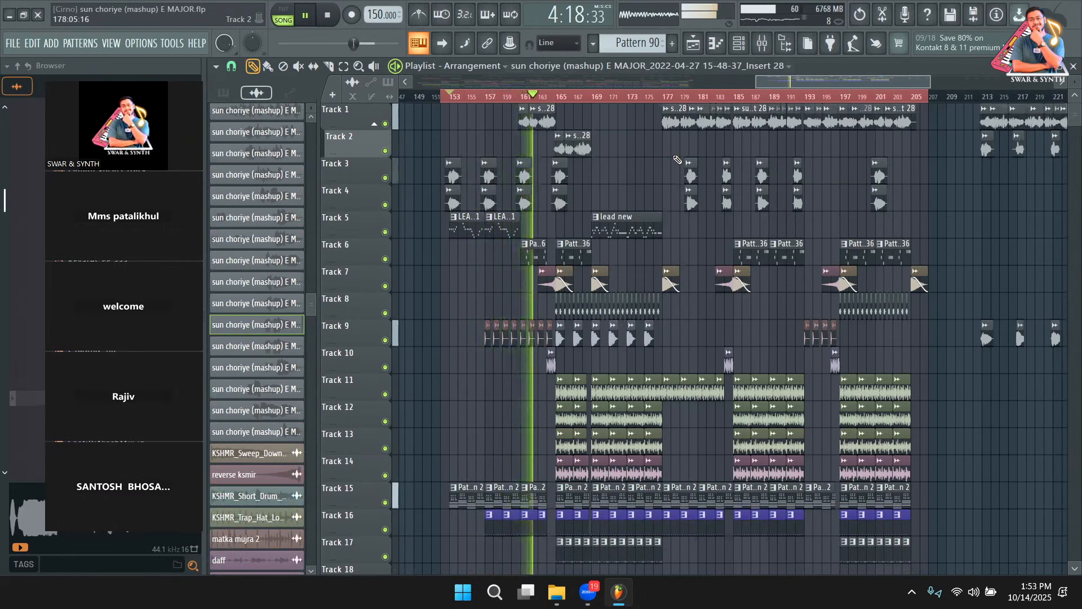
Raise the vocal track's fader to -3.0 dB during playback, and stop the song after checking the section in the playlist
{"action": "key", "text": "F9"}
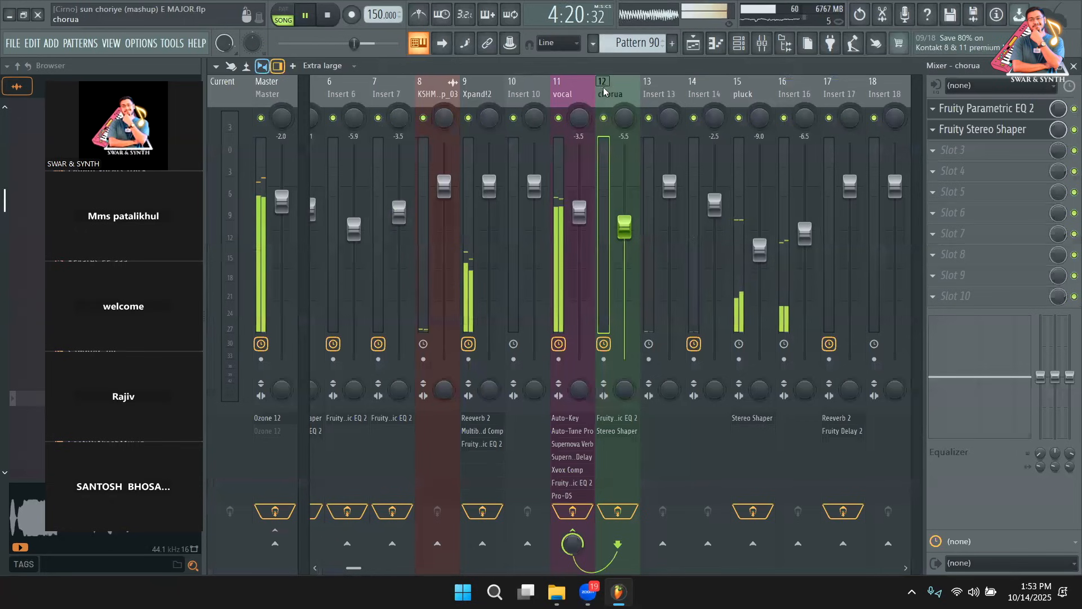
{"action": "left_click", "coordinate": [576, 148]}
{"action": "left_click_drag", "start_coordinate": [576, 149], "coordinate": [576, 143]}
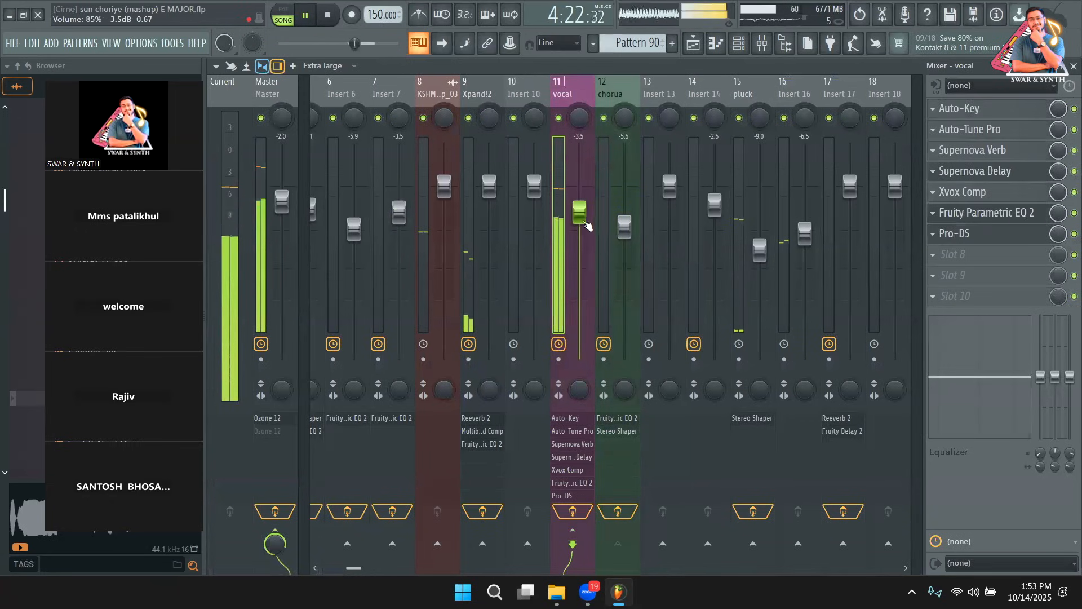
{"action": "left_click_drag", "start_coordinate": [578, 206], "coordinate": [578, 209]}
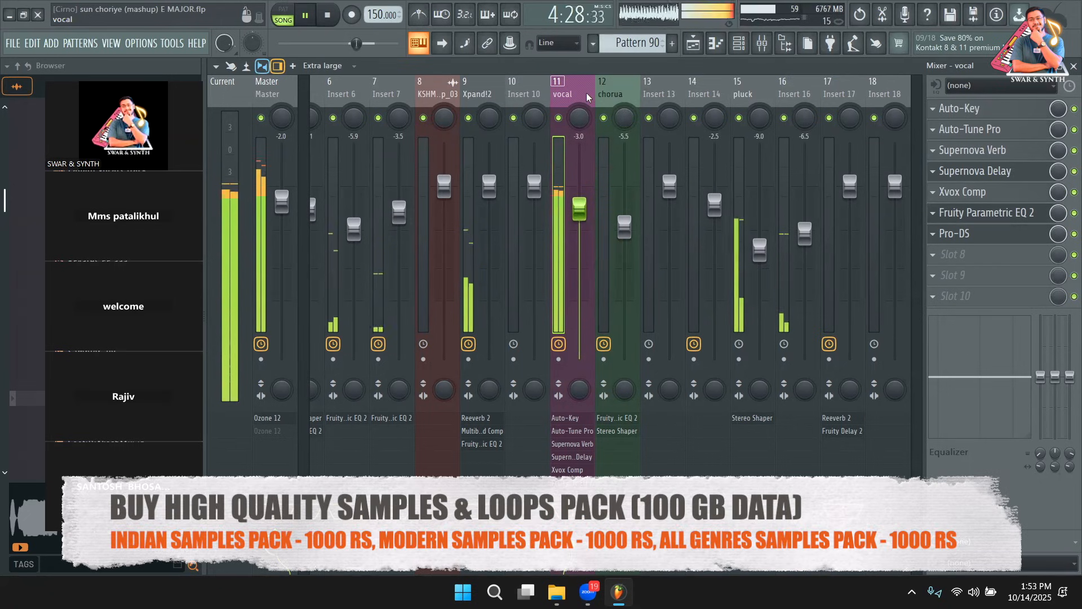
{"action": "left_click", "coordinate": [695, 45]}
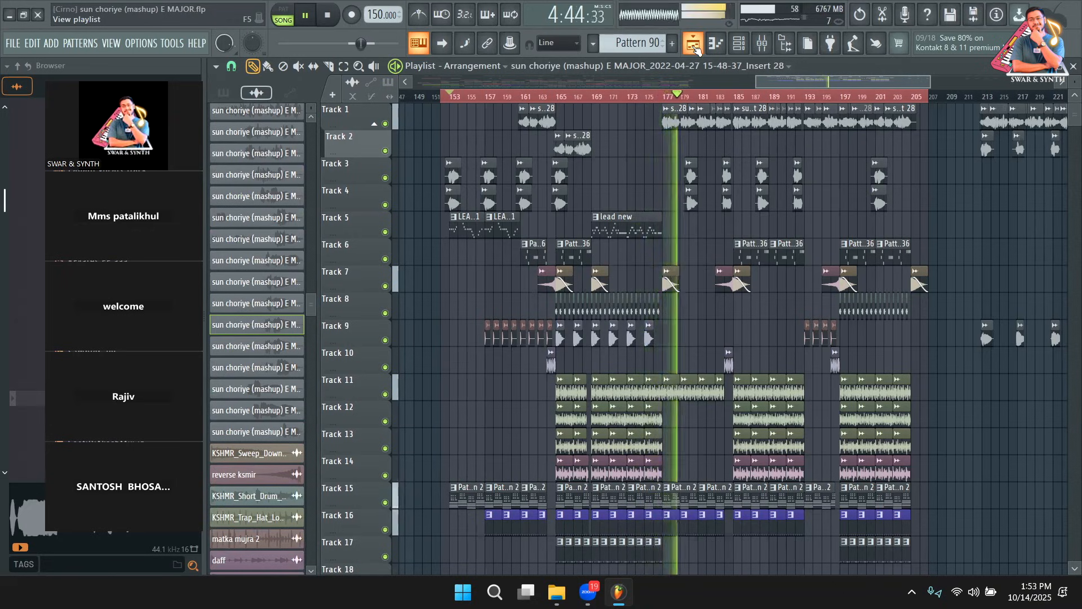
{"action": "key", "text": "space"}
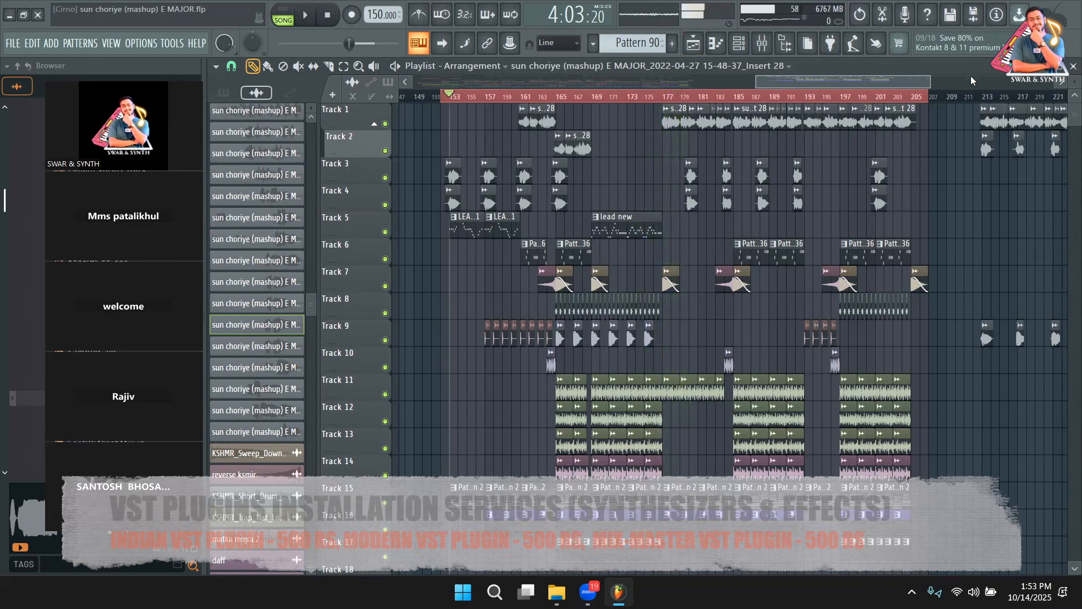
Set the playback position to the start of the lead new clip near bar 169 and open its full note sequence in the piano roll
{"action": "left_click_drag", "start_coordinate": [847, 75], "coordinate": [857, 77]}
{"action": "left_click", "coordinate": [708, 96]}
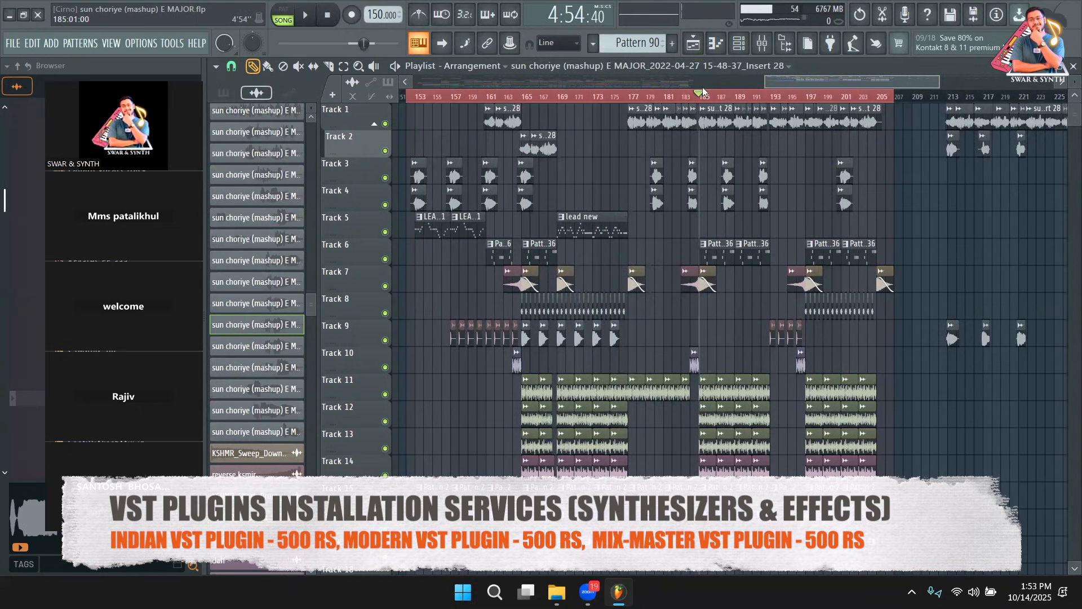
{"action": "left_click", "coordinate": [565, 95]}
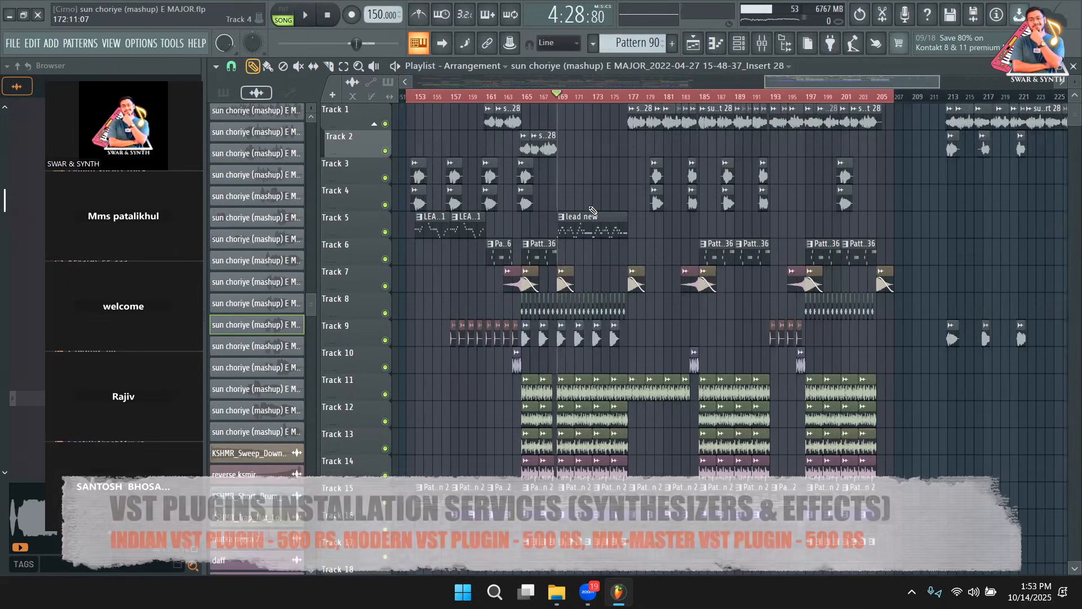
{"action": "double_click", "coordinate": [613, 218]}
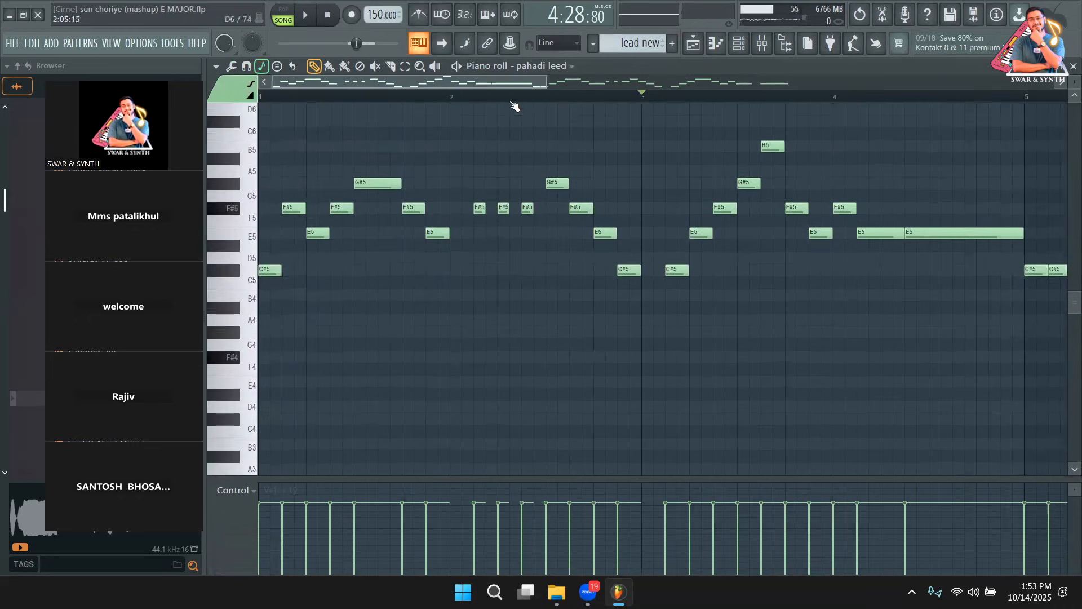
{"action": "left_click_drag", "start_coordinate": [545, 81], "coordinate": [793, 96]}
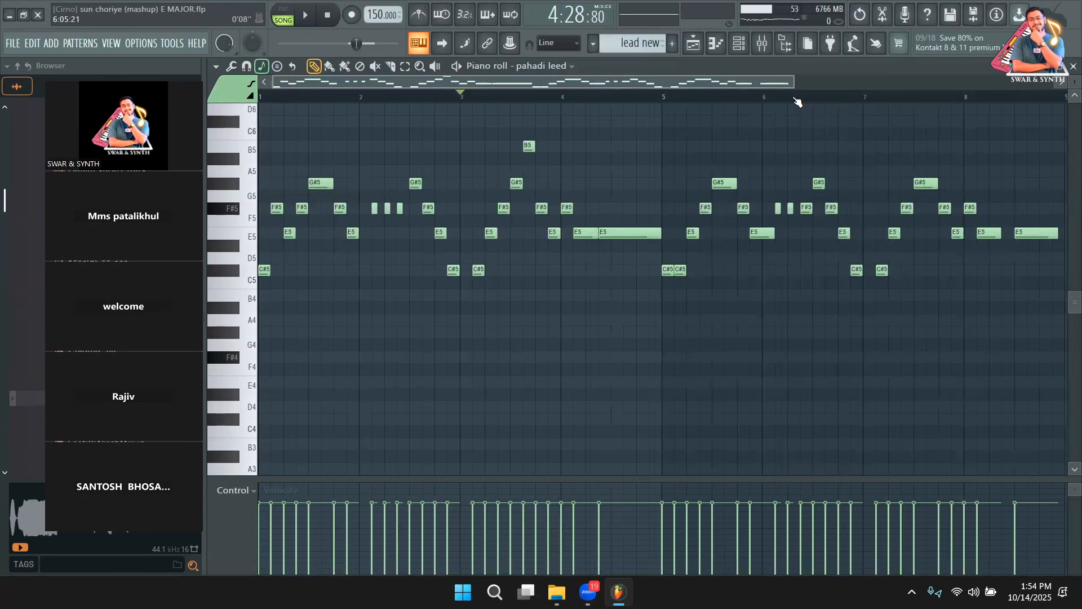
Try all the pahadi leed notes one octave higher, audition them briefly, and move them back down an octave
{"action": "key", "text": "ctrl+a"}
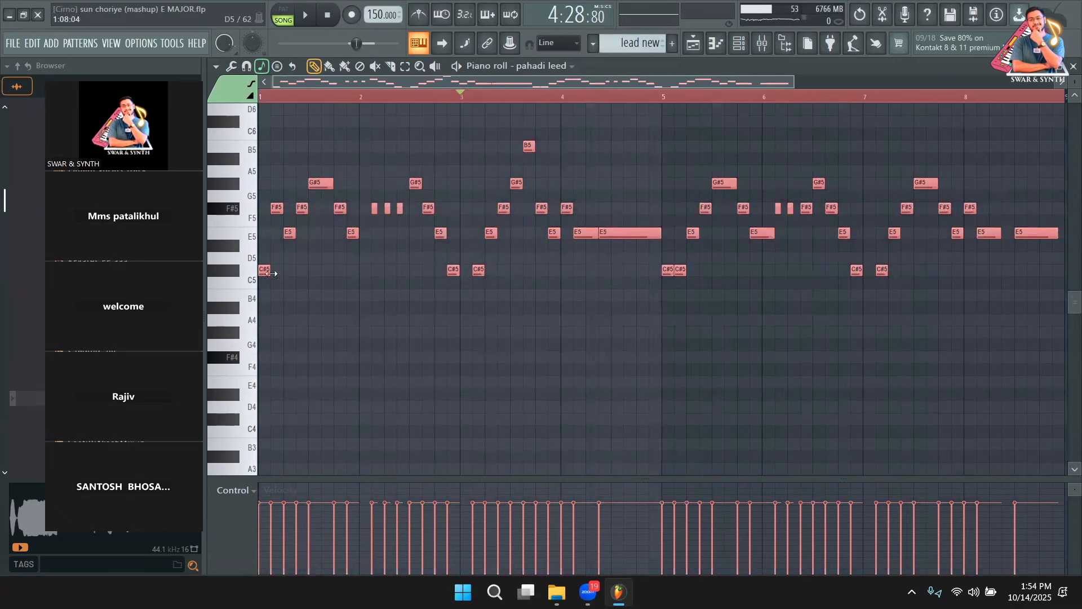
{"action": "scroll", "coordinate": [253, 352], "scroll_direction": "up", "scroll_amount": 3}
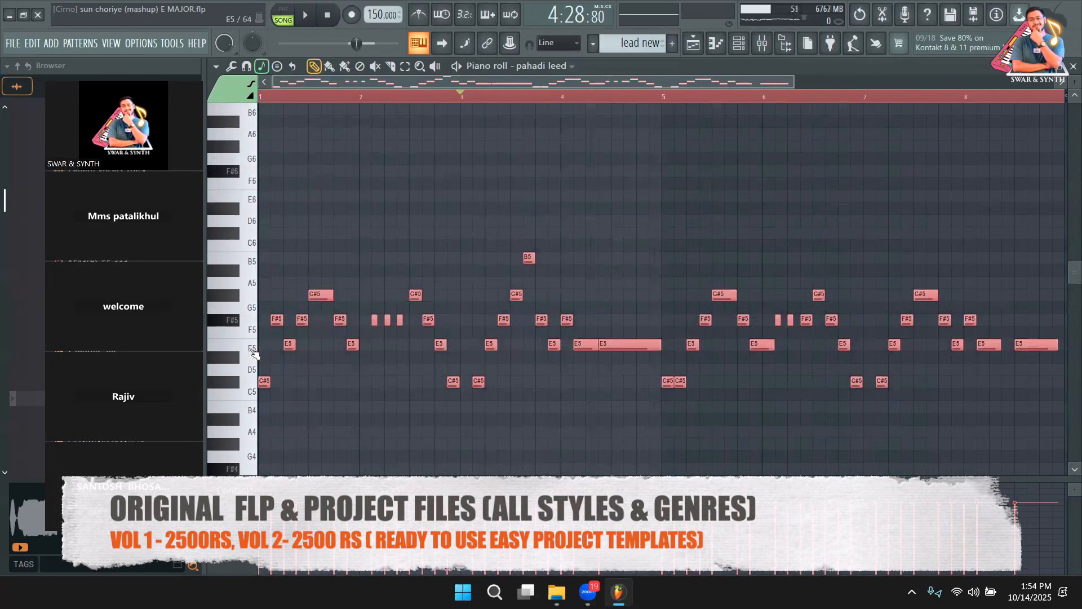
{"action": "left_click", "coordinate": [259, 382]}
{"action": "left_click_drag", "start_coordinate": [263, 383], "coordinate": [239, 240]}
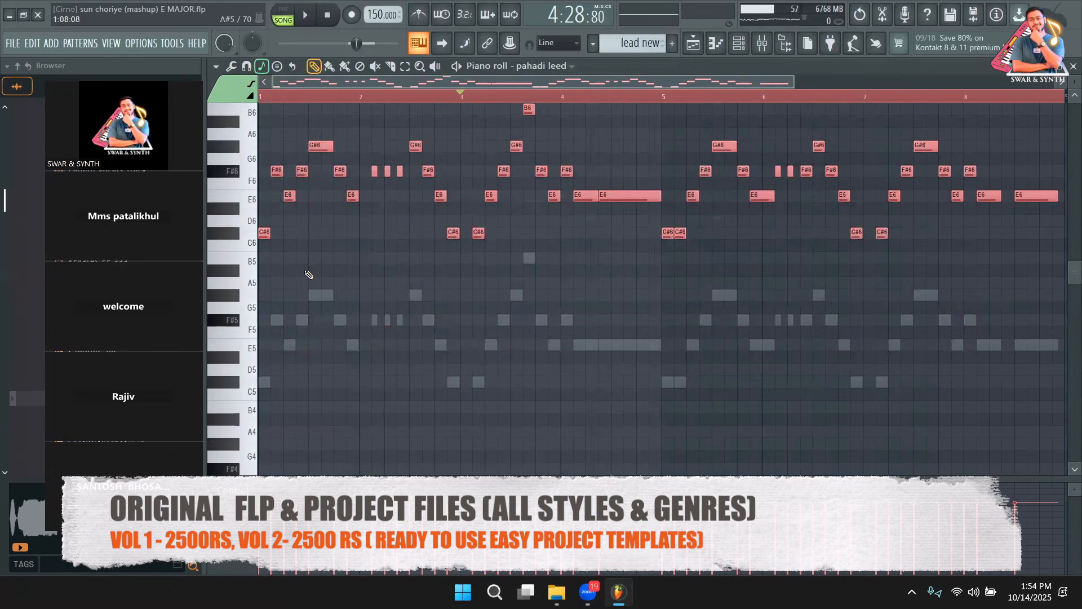
{"action": "key", "text": "space"}
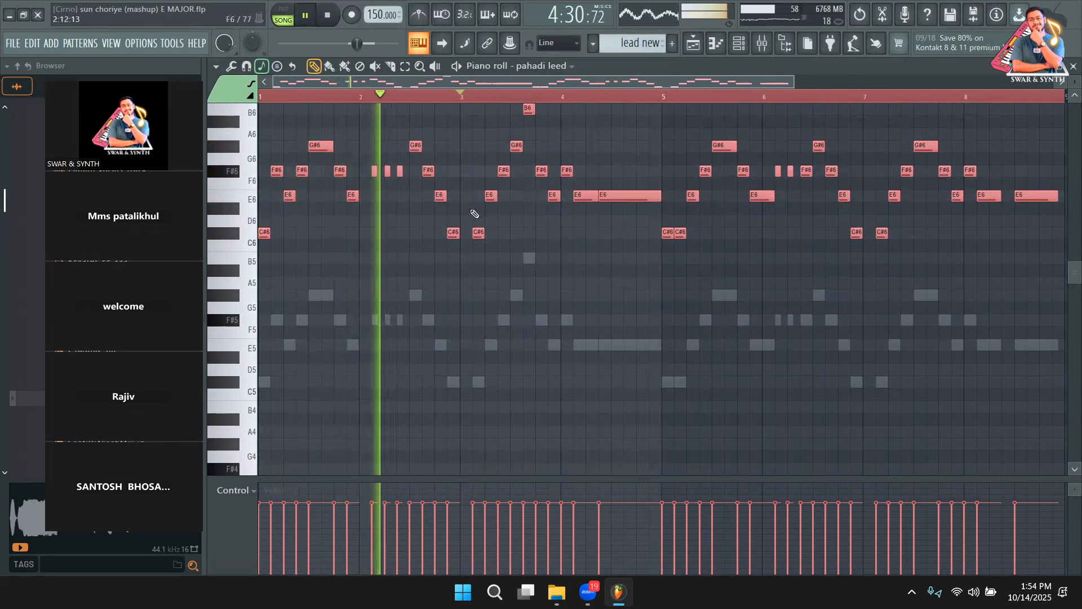
{"action": "key", "text": "space"}
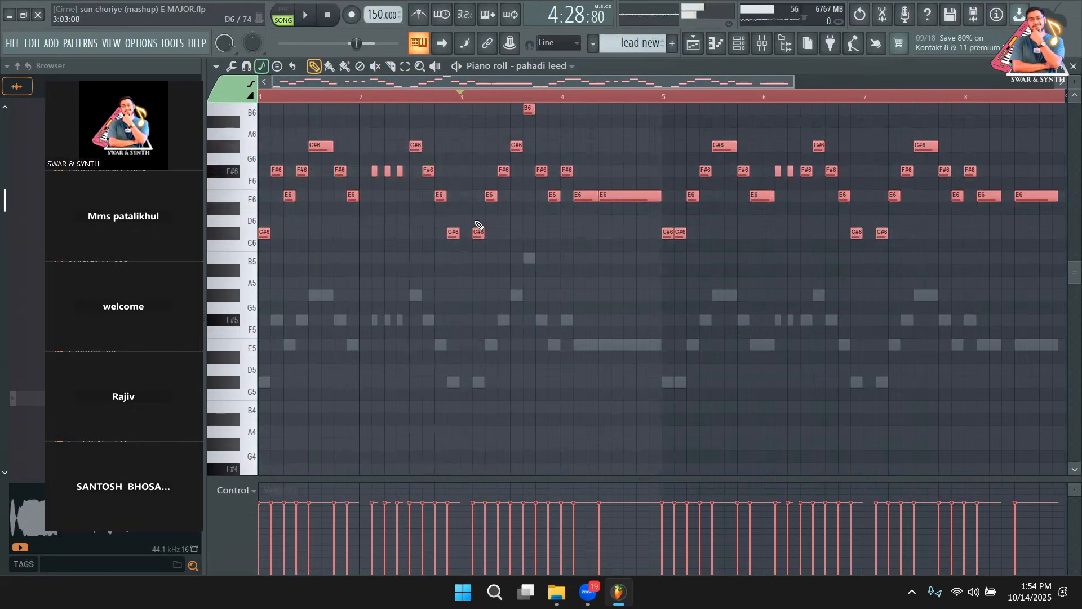
{"action": "key", "text": "ctrl+Down"}
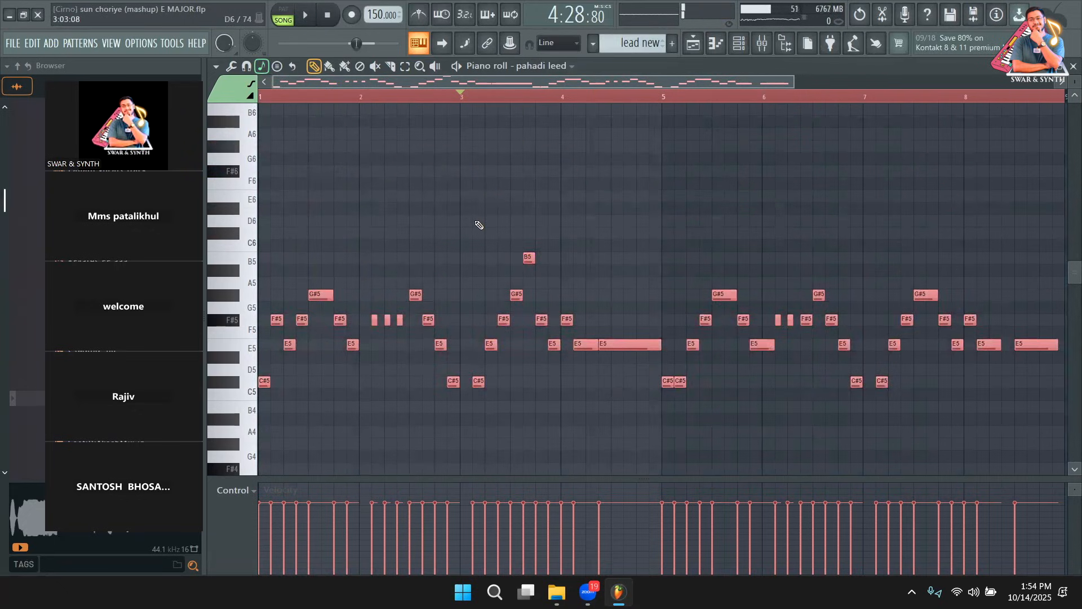
{"action": "scroll", "coordinate": [478, 225], "scroll_direction": "down", "scroll_amount": 2}
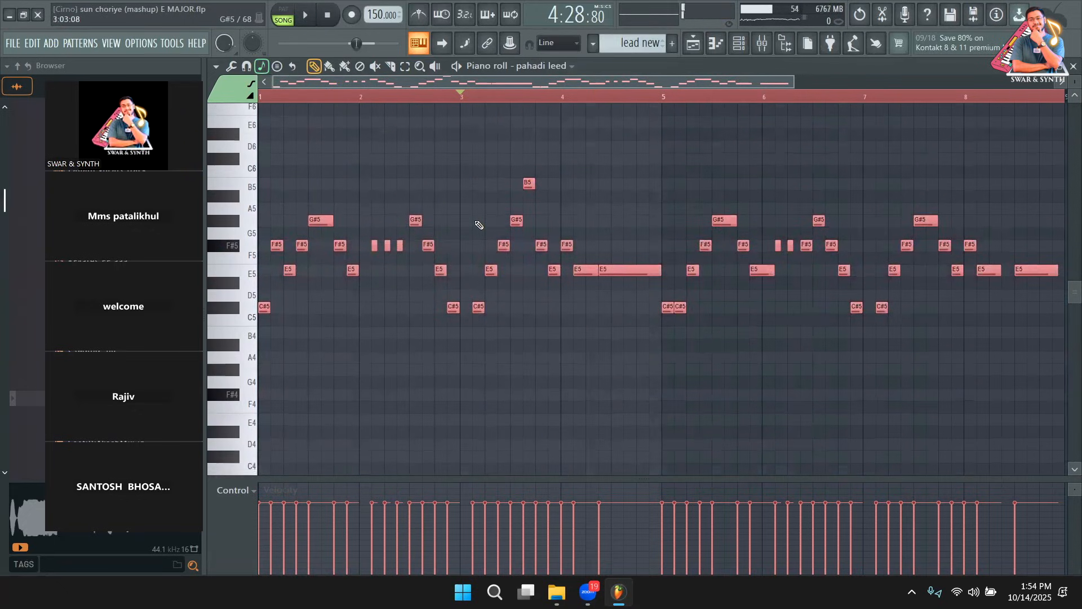
Set the root note of the pahadi leed channel to C5 in its miscellaneous settings
{"action": "left_click", "coordinate": [744, 47]}
{"action": "scroll", "coordinate": [375, 323], "scroll_direction": "up", "scroll_amount": 4}
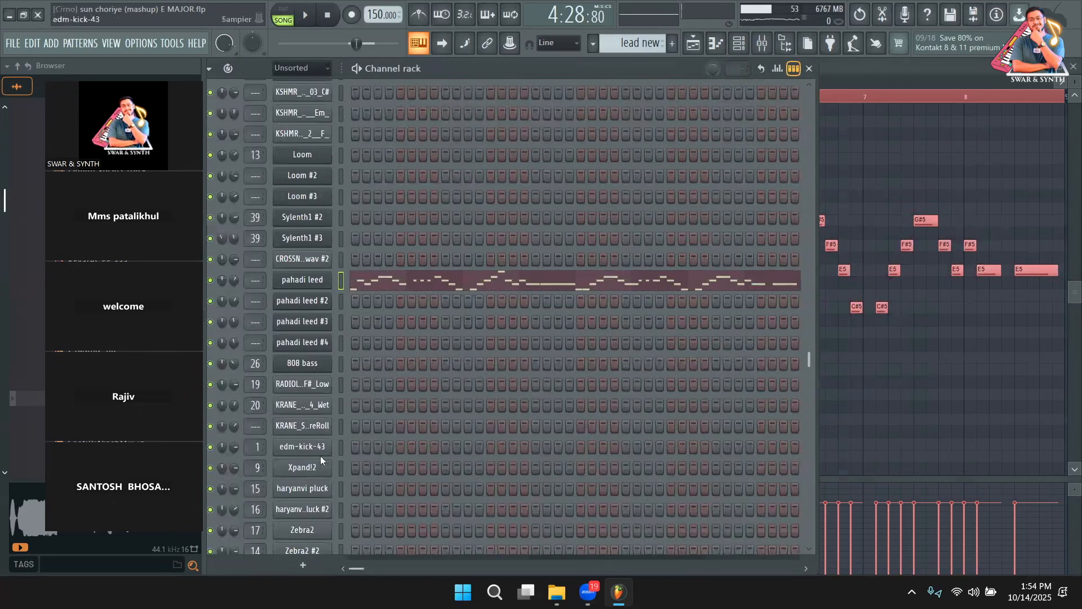
{"action": "scroll", "coordinate": [343, 267], "scroll_direction": "down", "scroll_amount": 4}
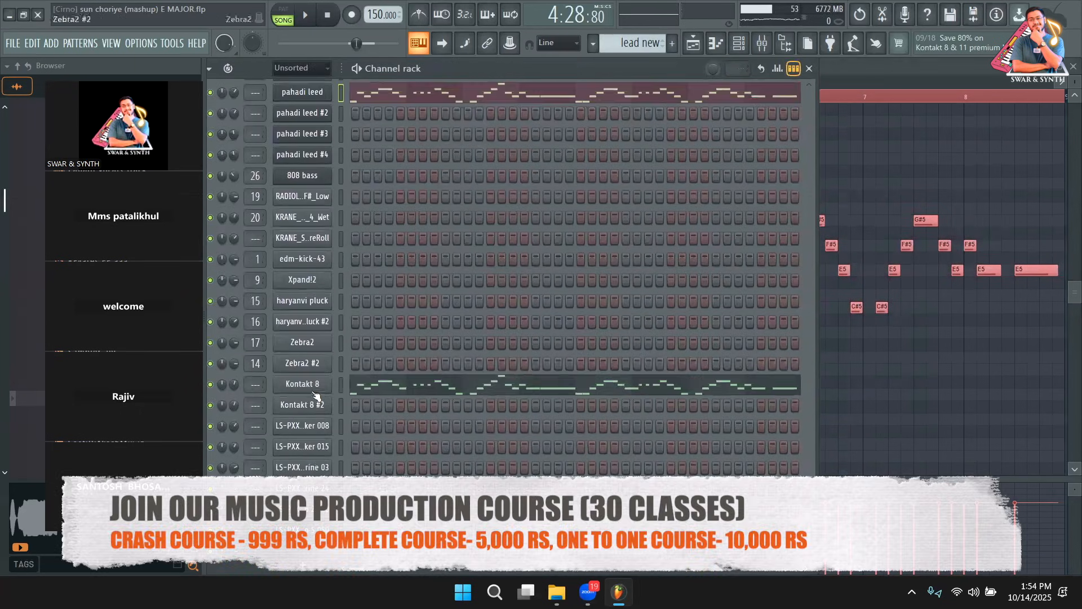
{"action": "scroll", "coordinate": [308, 214], "scroll_direction": "up", "scroll_amount": 1}
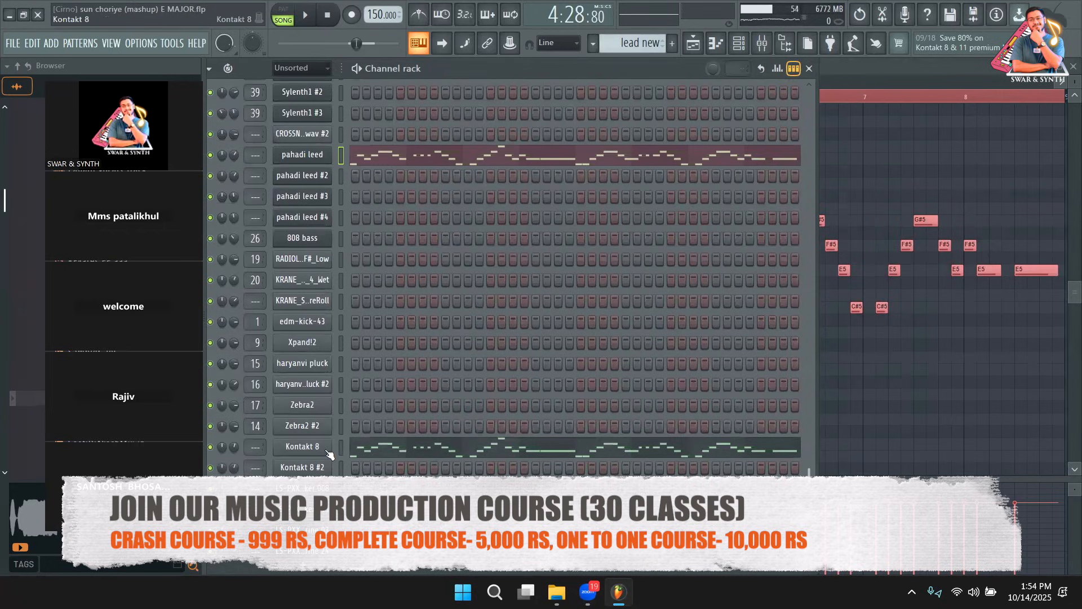
{"action": "left_click", "coordinate": [314, 154]}
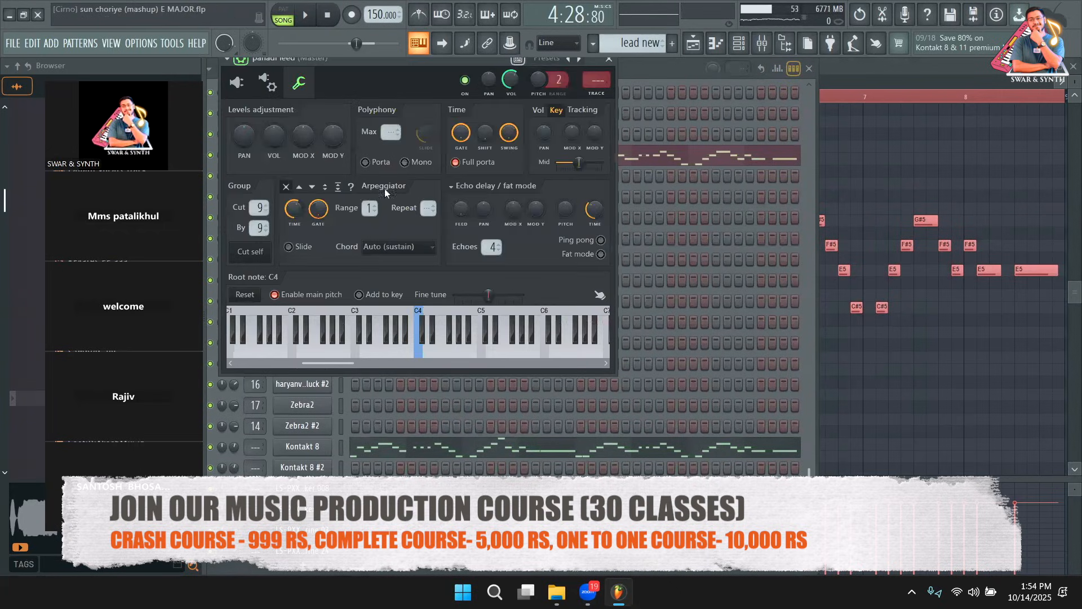
{"action": "left_click", "coordinate": [247, 80]}
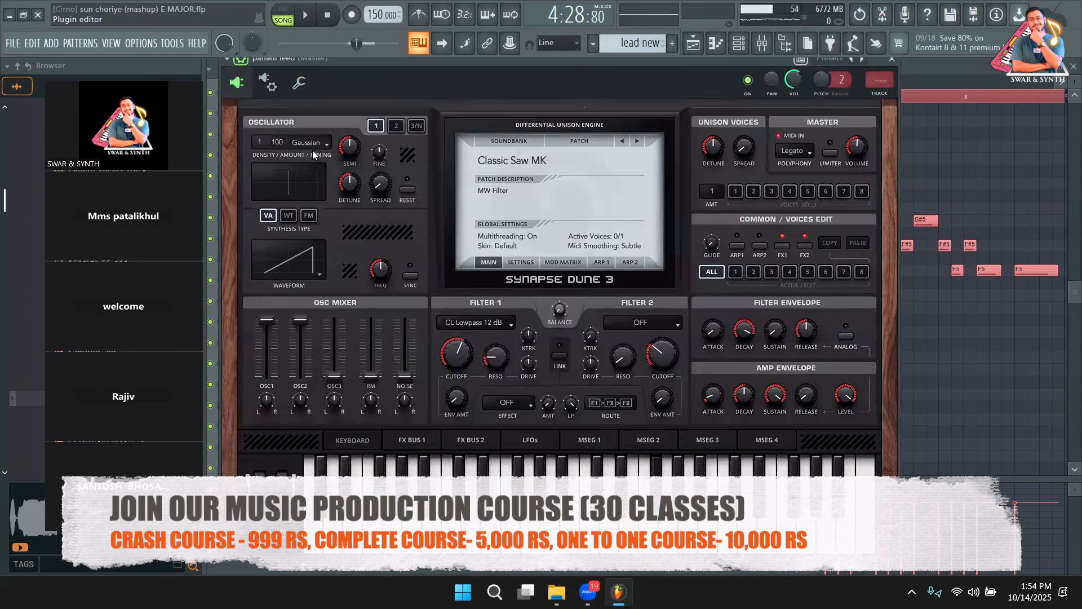
{"action": "left_click", "coordinate": [307, 83]}
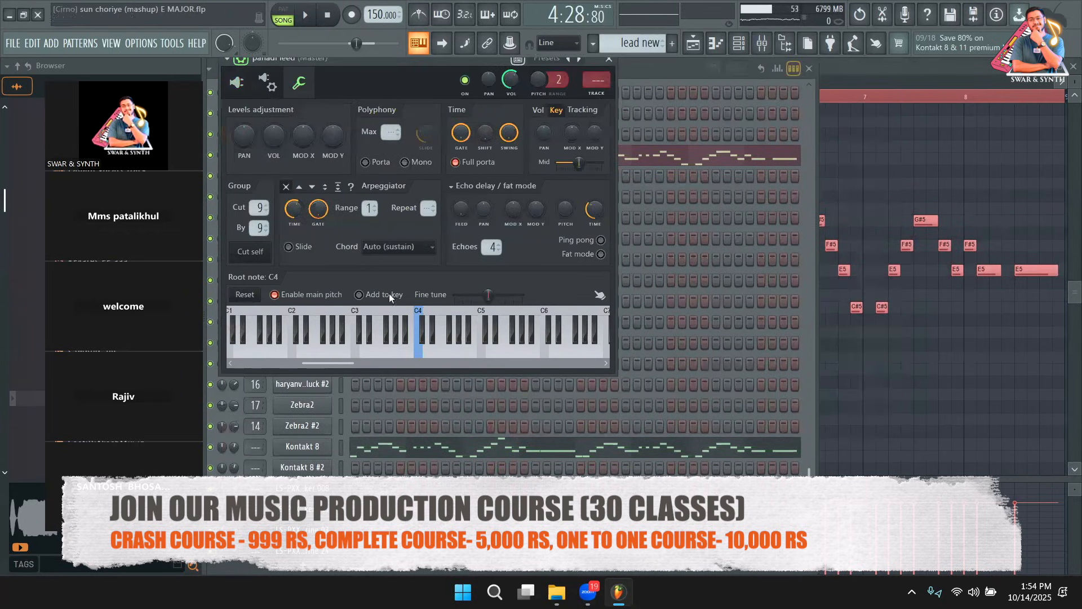
{"action": "right_click", "coordinate": [483, 354]}
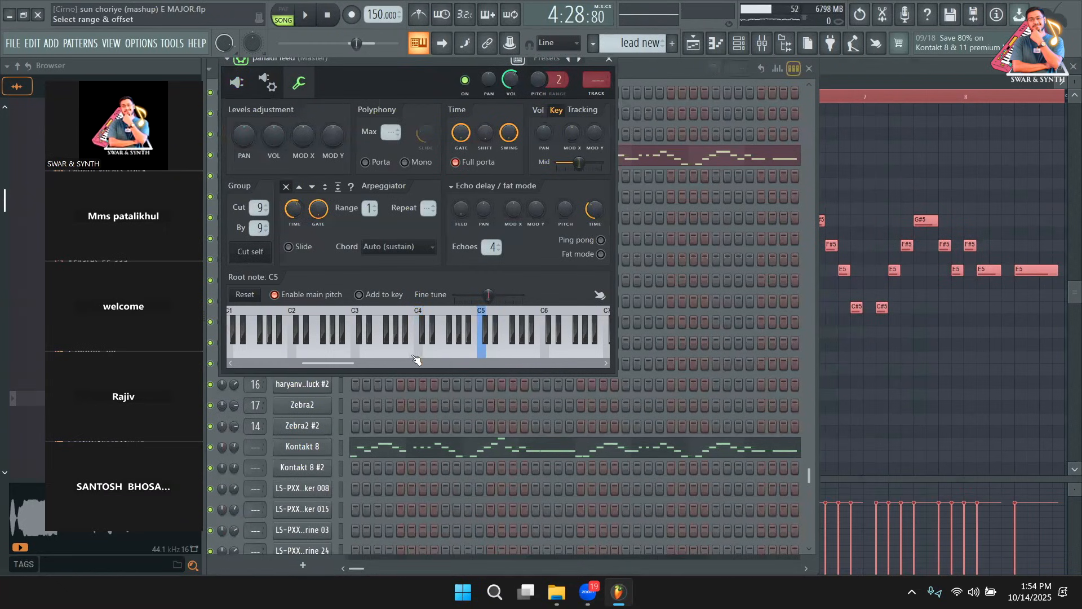
{"action": "left_click", "coordinate": [610, 60]}
Try layering a copy of all the Kontakt 8 notes one octave lower, audition the result, and revert to the original notes
{"action": "left_click", "coordinate": [526, 447]}
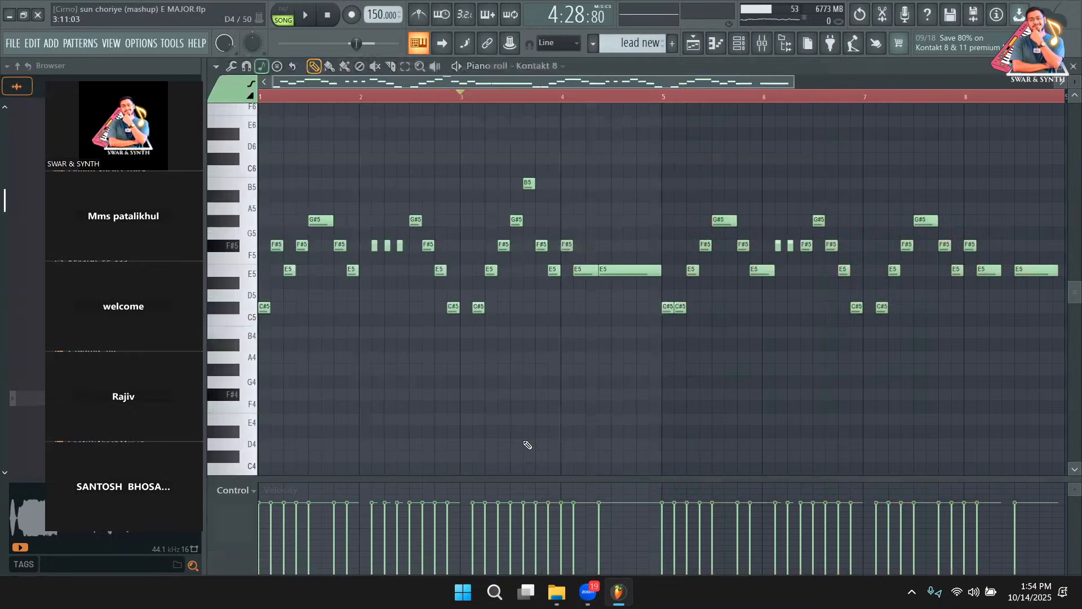
{"action": "scroll", "coordinate": [482, 338], "scroll_direction": "up", "scroll_amount": 2}
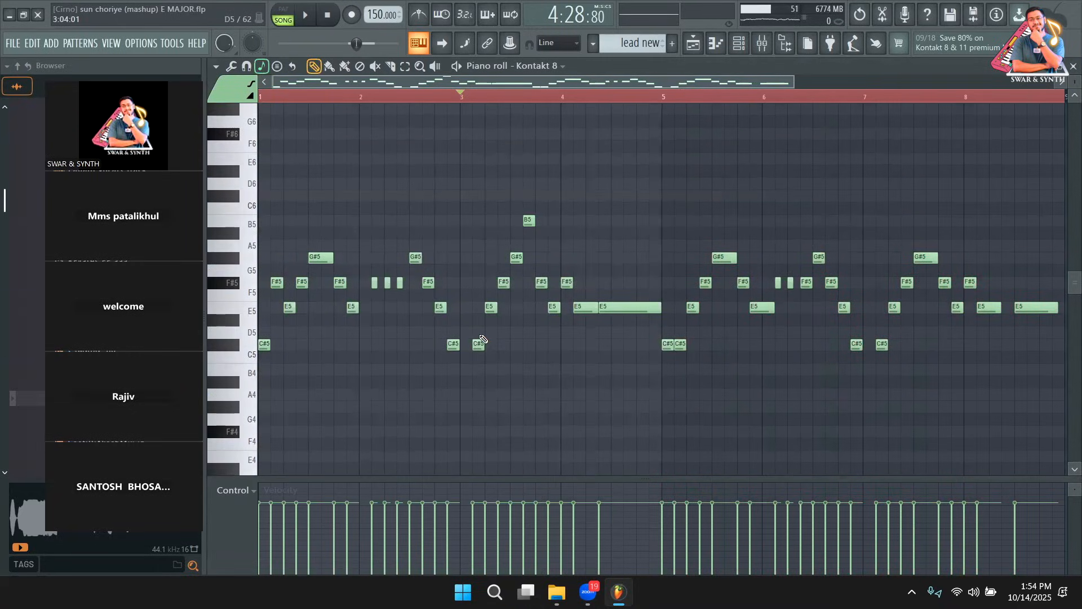
{"action": "key", "text": "ctrl+a"}
{"action": "scroll", "coordinate": [462, 317], "scroll_direction": "down", "scroll_amount": 8}
{"action": "left_click_drag", "start_coordinate": [260, 198], "coordinate": [252, 338]}
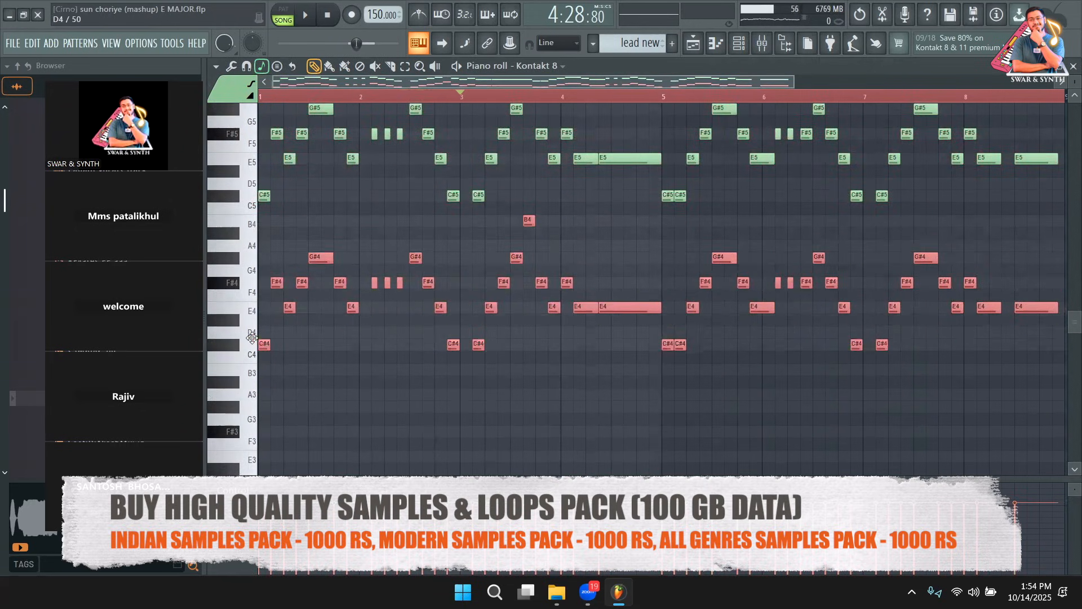
{"action": "key", "text": "space"}
{"action": "scroll", "coordinate": [363, 357], "scroll_direction": "up", "scroll_amount": 6}
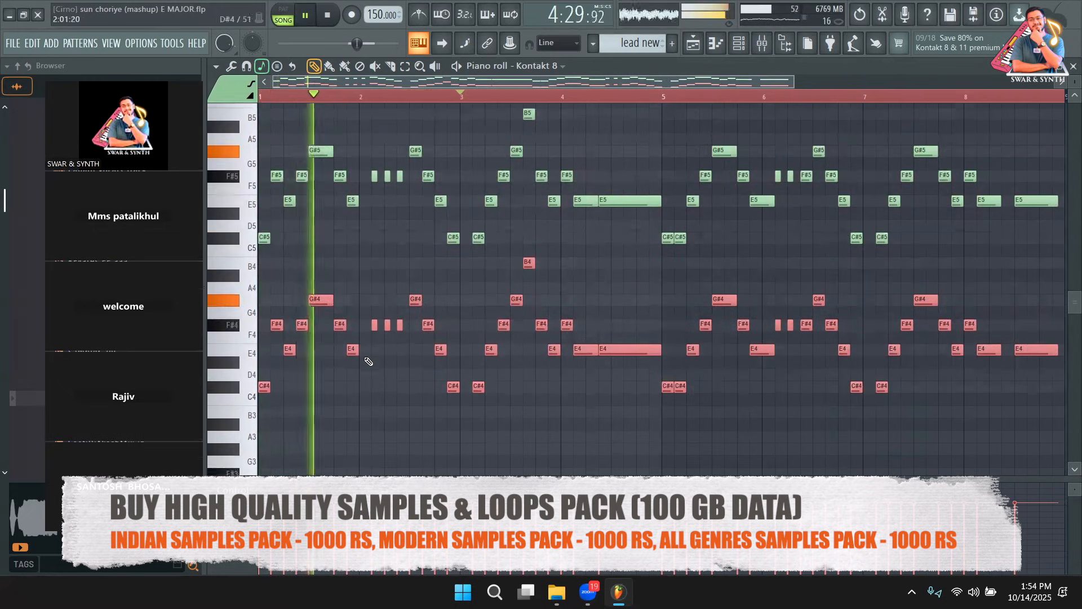
{"action": "scroll", "coordinate": [395, 342], "scroll_direction": "down", "scroll_amount": 10}
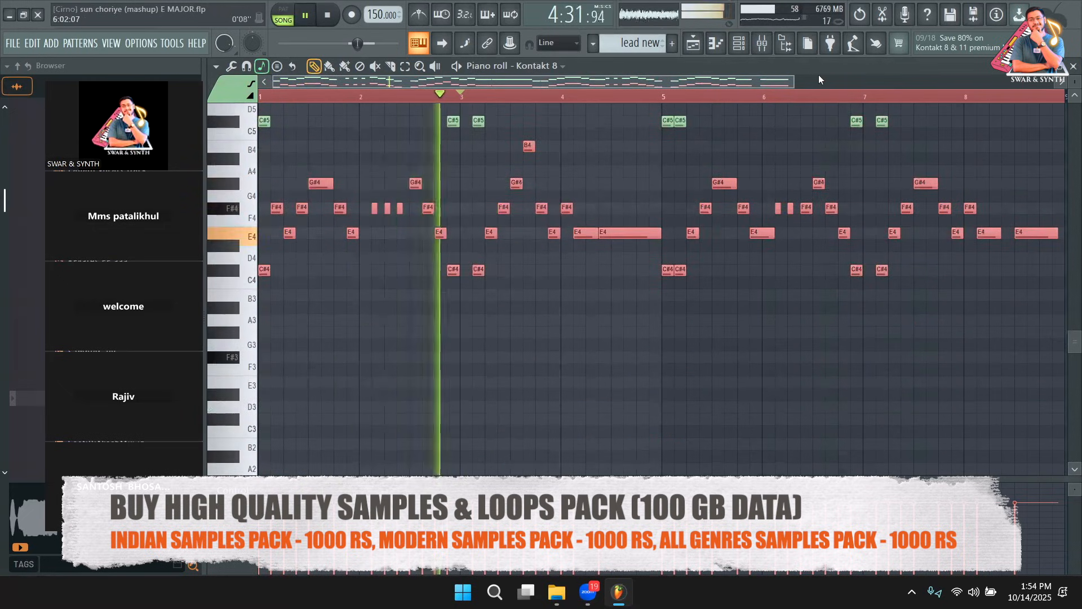
{"action": "left_click_drag", "start_coordinate": [796, 81], "coordinate": [914, 82]}
{"action": "key", "text": "space"}
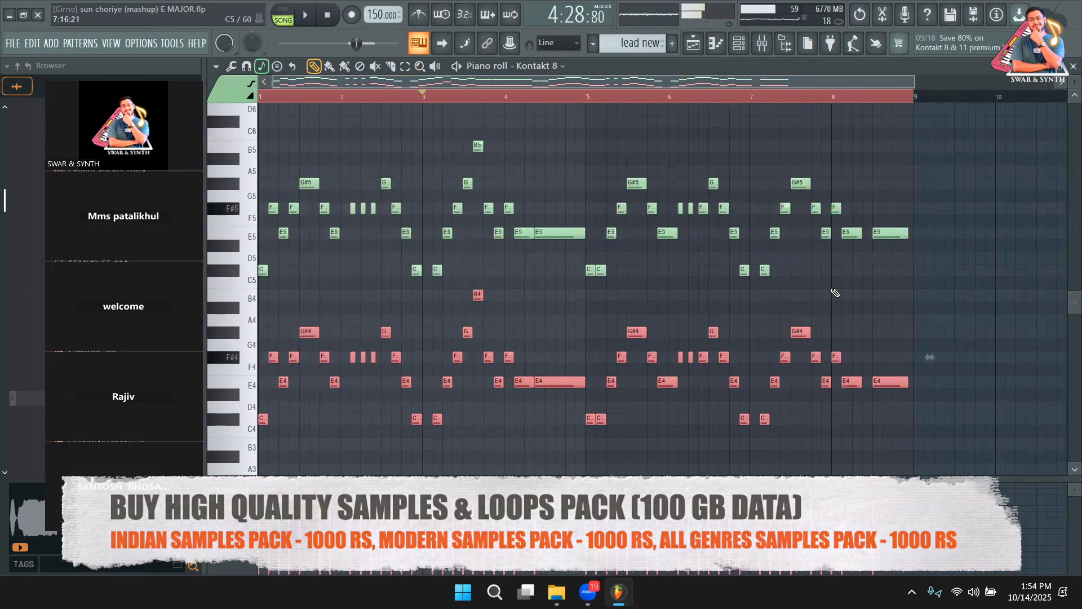
{"action": "key", "text": "ctrl+Up"}
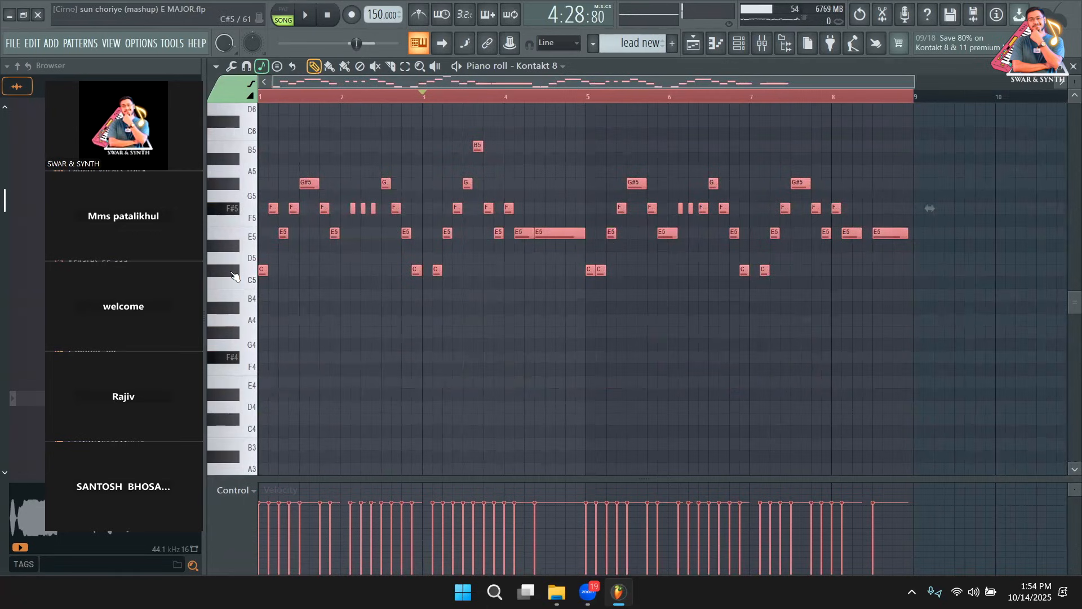
Try layering a copy of the Kontakt 8 notes one octave higher, play the lead section, and undo the added layer
{"action": "left_click_drag", "start_coordinate": [262, 276], "coordinate": [259, 141]}
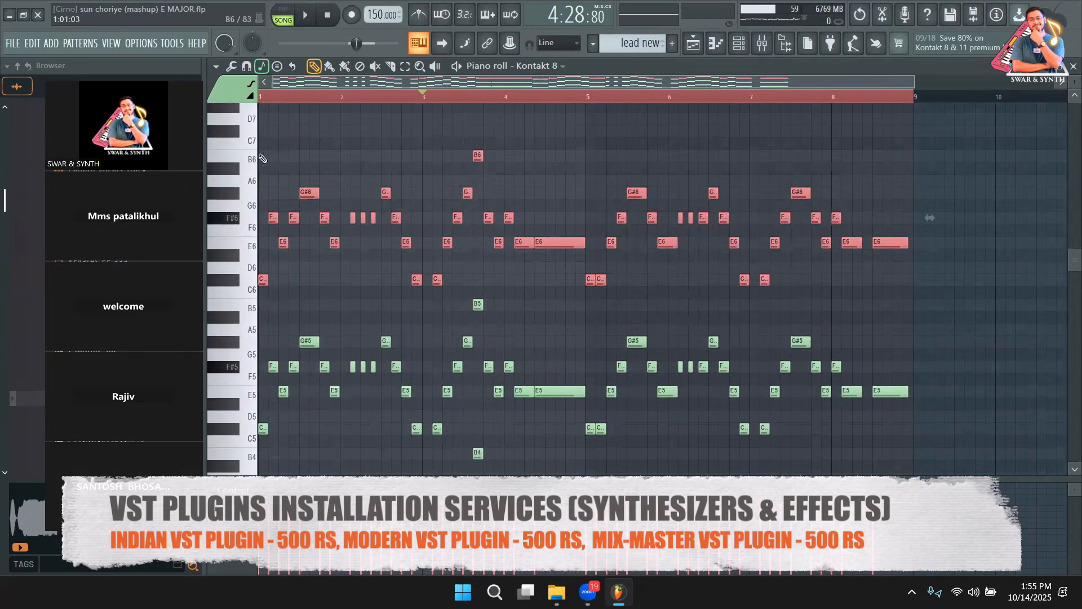
{"action": "key", "text": "space"}
{"action": "scroll", "coordinate": [393, 345], "scroll_direction": "down", "scroll_amount": 3}
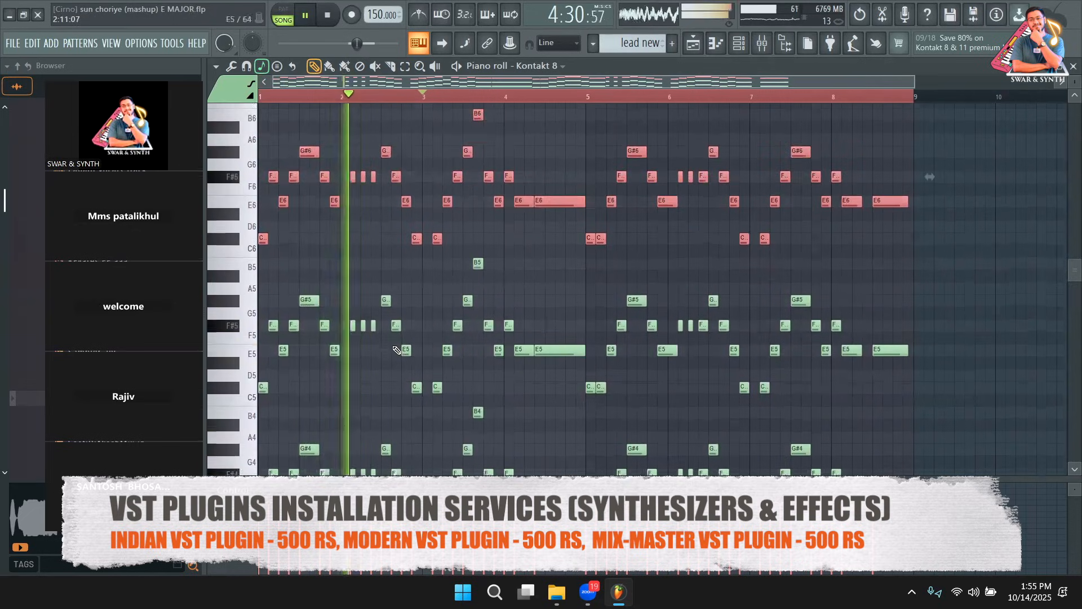
{"action": "scroll", "coordinate": [428, 338], "scroll_direction": "down", "scroll_amount": 3}
{"action": "scroll", "coordinate": [466, 331], "scroll_direction": "up", "scroll_amount": 3}
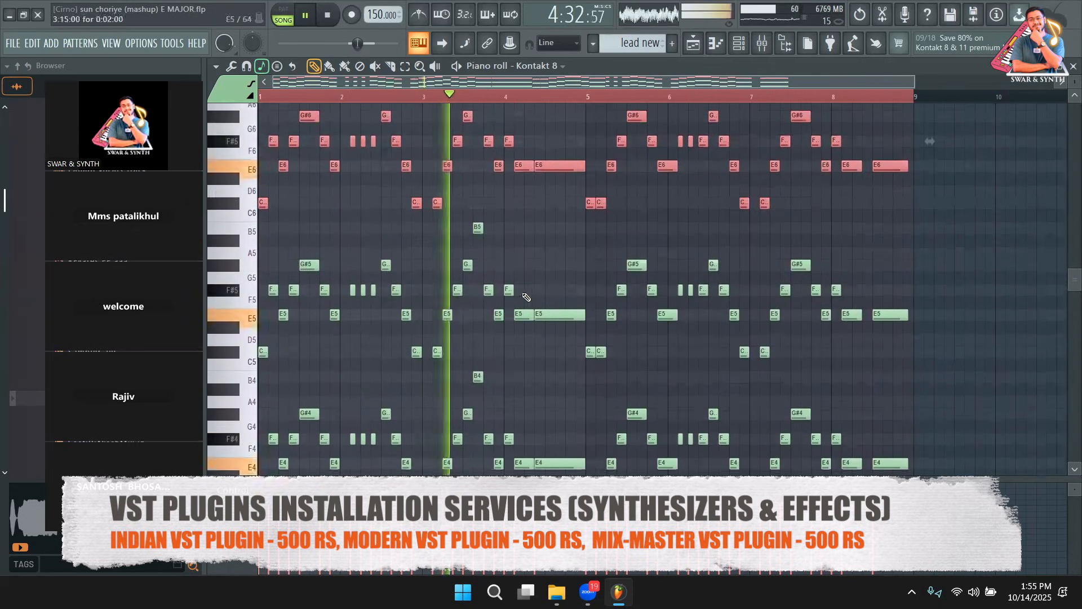
{"action": "key", "text": "space"}
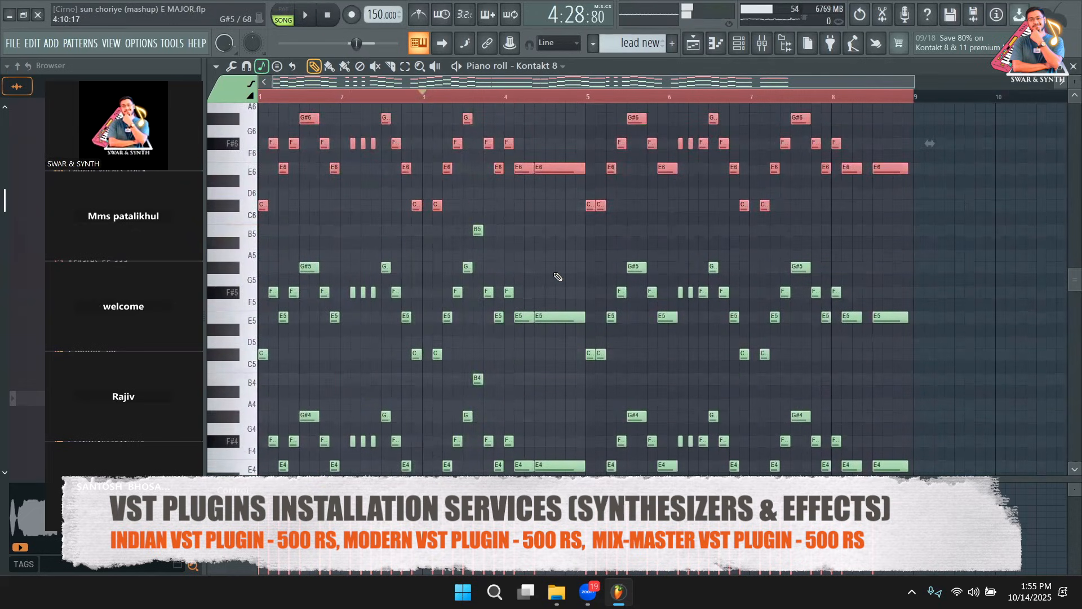
{"action": "key", "text": "ctrl+z"}
{"action": "key", "text": "ctrl+z"}
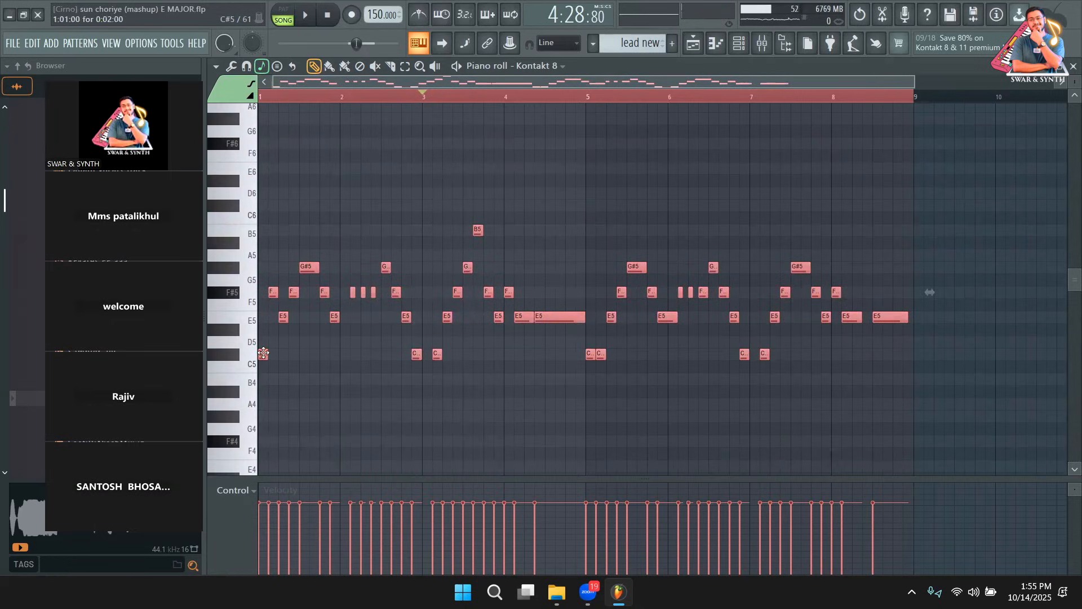
Try placing a lower copy of the Kontakt 8 notes starting on D4 and restore the original notes
{"action": "mouse_move", "coordinate": [261, 355]}
{"action": "left_mouse_down"}
{"action": "mouse_move", "coordinate": [456, 370]}
{"action": "mouse_move", "coordinate": [314, 311]}
{"action": "mouse_move", "coordinate": [361, 374]}
{"action": "mouse_move", "coordinate": [316, 440]}
{"action": "mouse_move", "coordinate": [258, 455]}
{"action": "mouse_move", "coordinate": [263, 133]}
{"action": "mouse_move", "coordinate": [259, 214]}
{"action": "mouse_move", "coordinate": [257, 170]}
{"action": "left_mouse_up"}
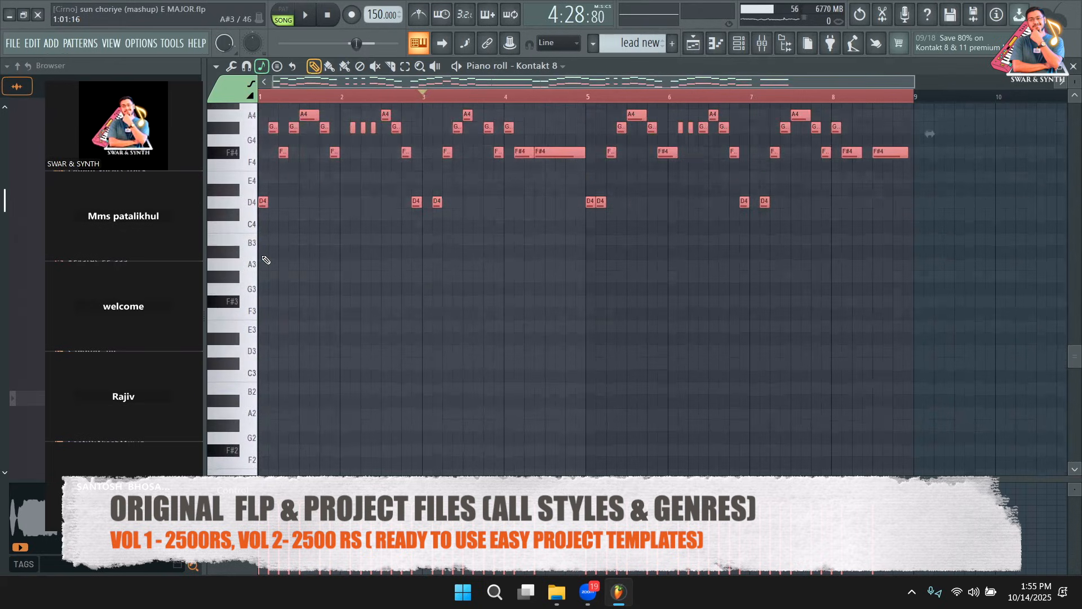
{"action": "key", "text": "ctrl+Up"}
{"action": "scroll", "coordinate": [387, 273], "scroll_direction": "up", "scroll_amount": 5}
{"action": "scroll", "coordinate": [395, 276], "scroll_direction": "up", "scroll_amount": 5}
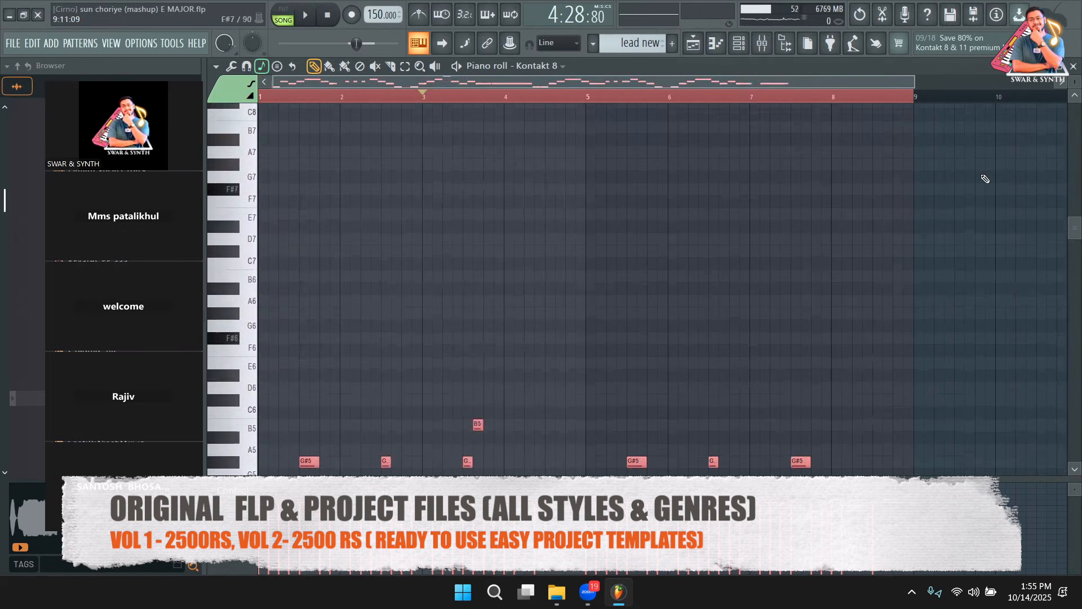
{"action": "left_click_drag", "start_coordinate": [914, 81], "coordinate": [981, 81]}
Check the mixer's track and Master levels and return to the selected playlist section between about bars 153 and 205
{"action": "left_click", "coordinate": [693, 51]}
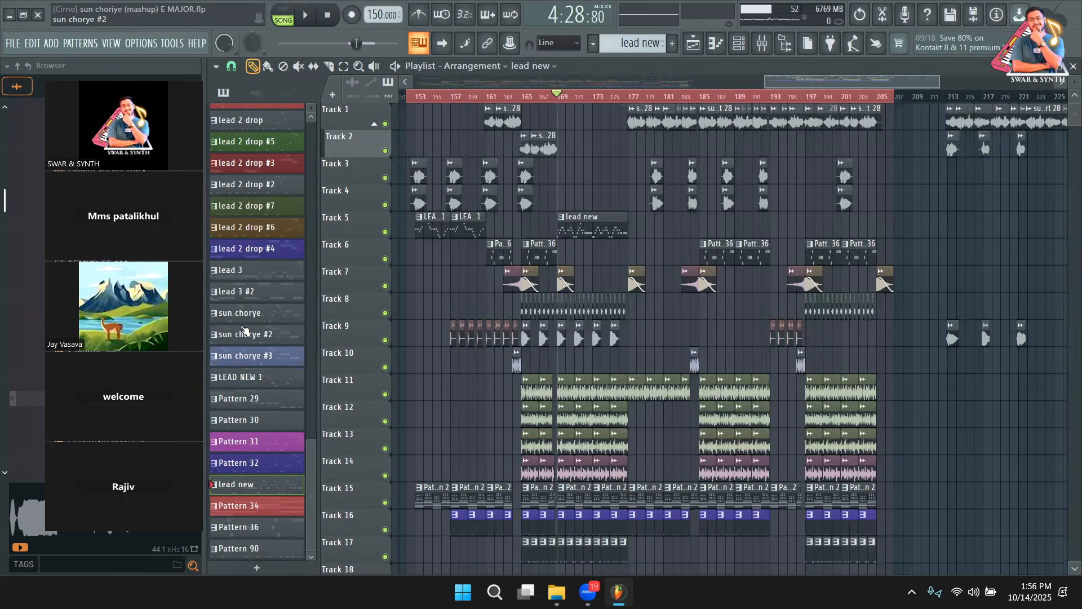
{"action": "key", "text": "F9"}
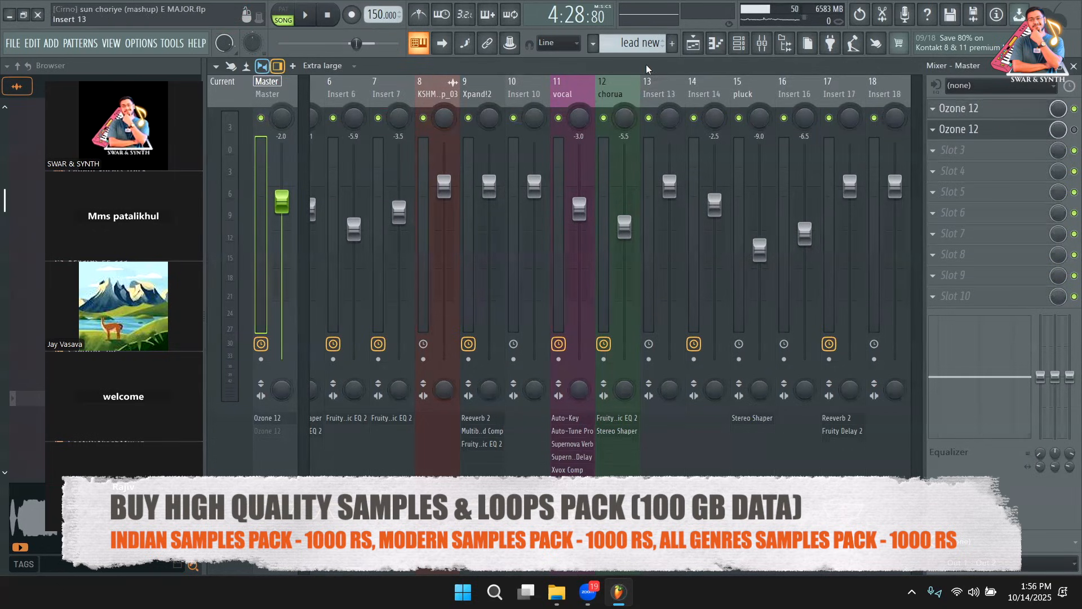
{"action": "left_click", "coordinate": [693, 43]}
{"action": "mouse_move", "coordinate": [779, 75]}
{"action": "left_mouse_down"}
{"action": "mouse_move", "coordinate": [710, 71]}
{"action": "mouse_move", "coordinate": [762, 73]}
{"action": "left_mouse_up"}
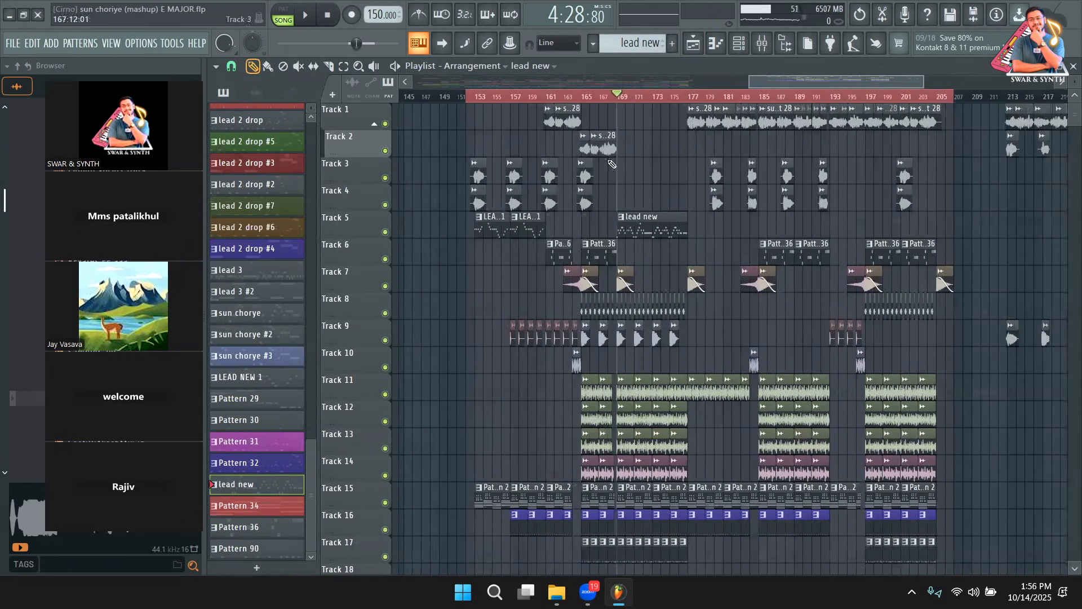
{"action": "scroll", "coordinate": [699, 382], "scroll_direction": "down", "scroll_amount": 2}
{"action": "scroll", "coordinate": [699, 338], "scroll_direction": "down", "scroll_amount": 4}
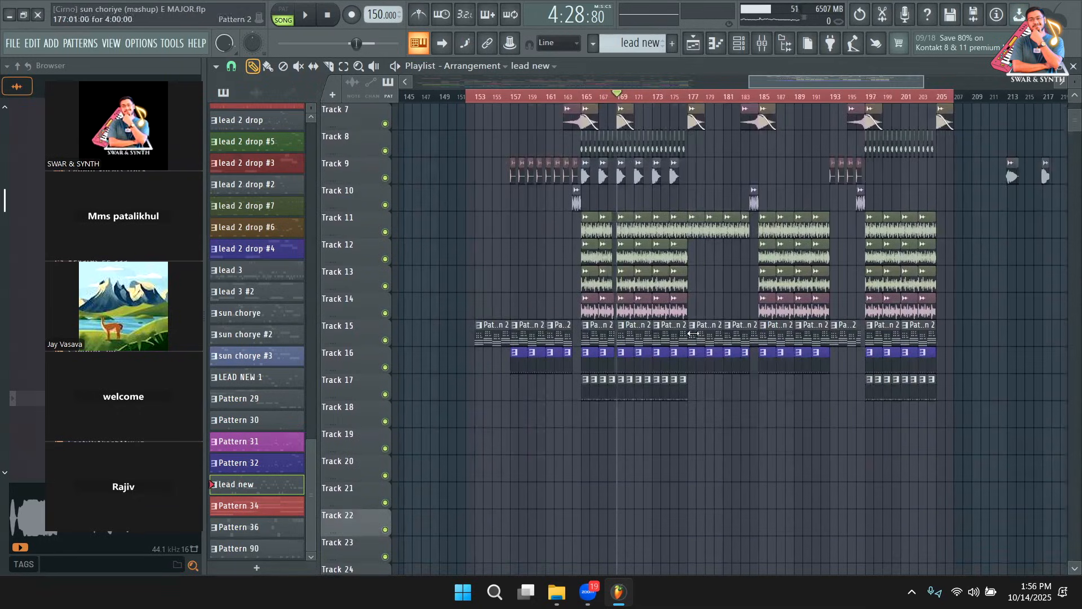
{"action": "scroll", "coordinate": [701, 251], "scroll_direction": "up", "scroll_amount": 6}
{"action": "left_click", "coordinate": [761, 45]}
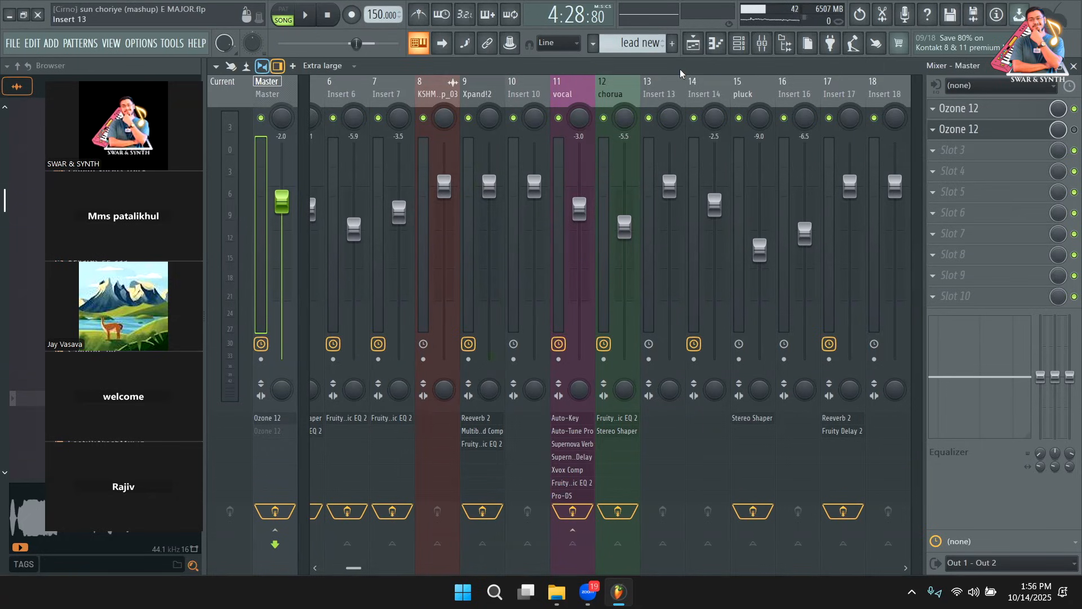
{"action": "key", "text": "F5"}
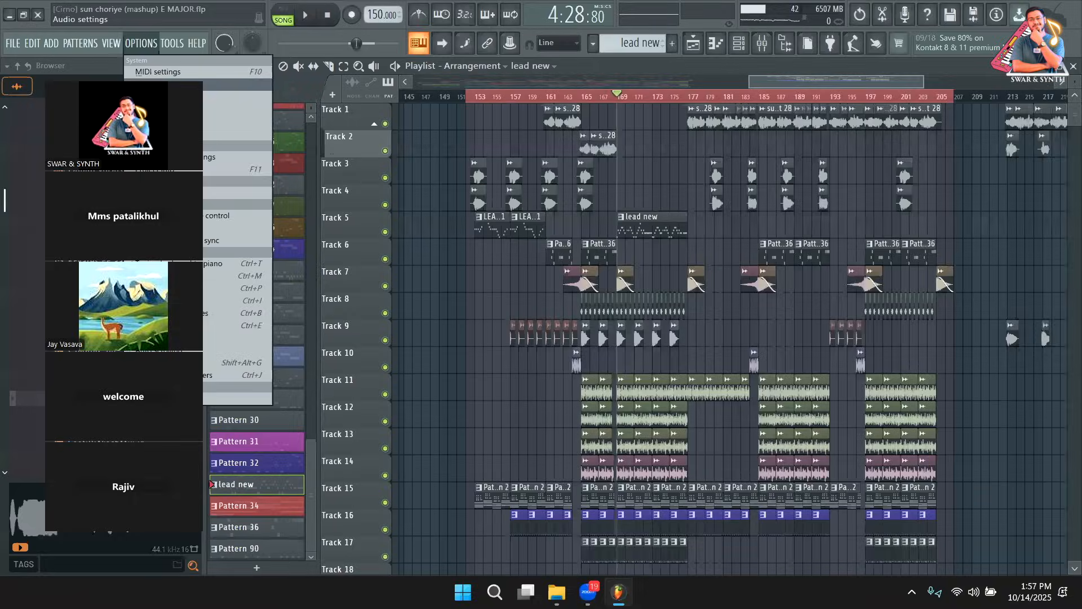
Set the FL Studio ASIO buffer length to 512 samples in the audio settings and close the driver dialog
{"action": "left_click", "coordinate": [170, 84]}
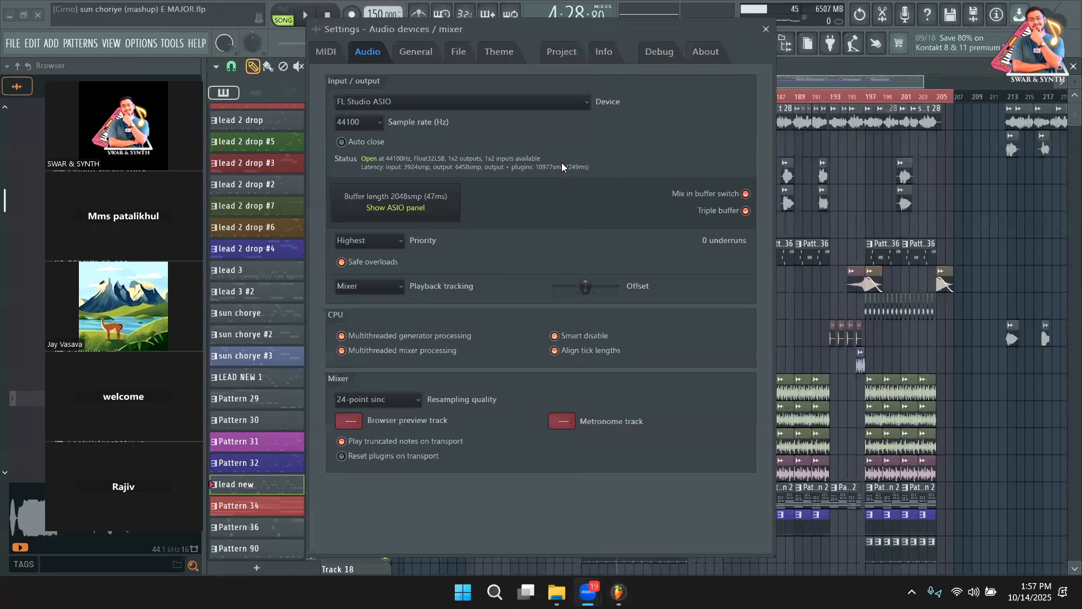
{"action": "left_click", "coordinate": [459, 204]}
{"action": "left_click", "coordinate": [555, 253]}
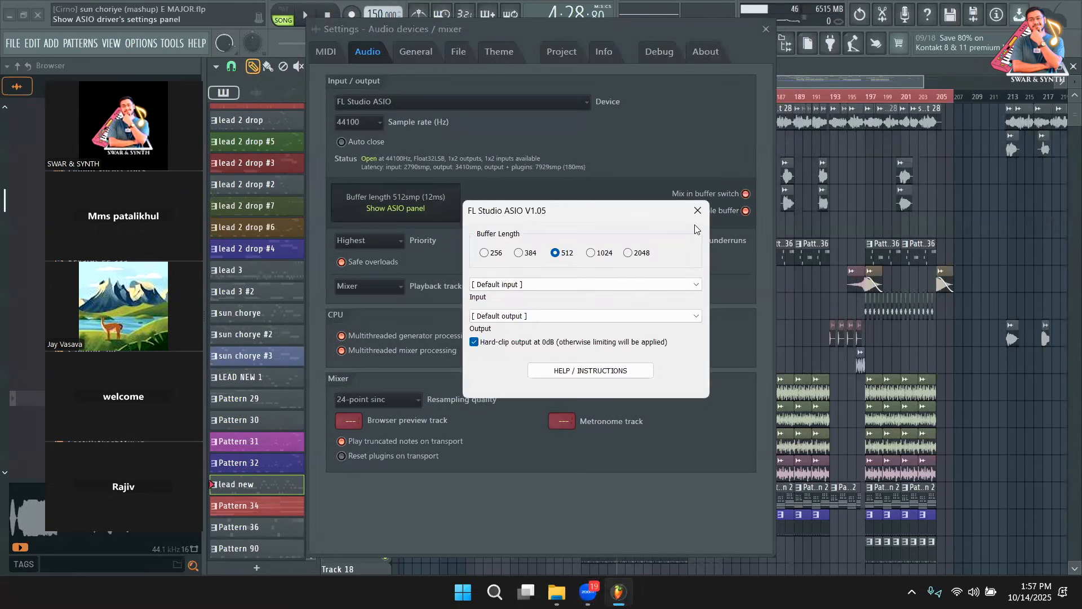
{"action": "key", "text": "Escape"}
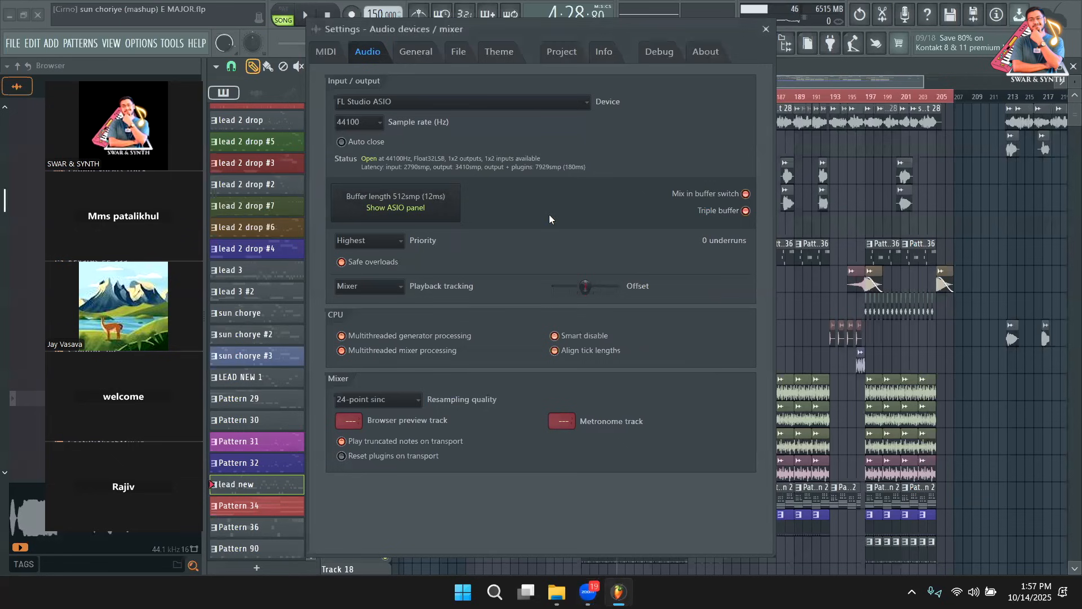
Switch the audio device away and back to FL Studio ASIO, and open its driver settings
{"action": "left_click", "coordinate": [540, 102]}
{"action": "left_click", "coordinate": [517, 204]}
{"action": "left_click", "coordinate": [395, 102]}
{"action": "left_click", "coordinate": [482, 282]}
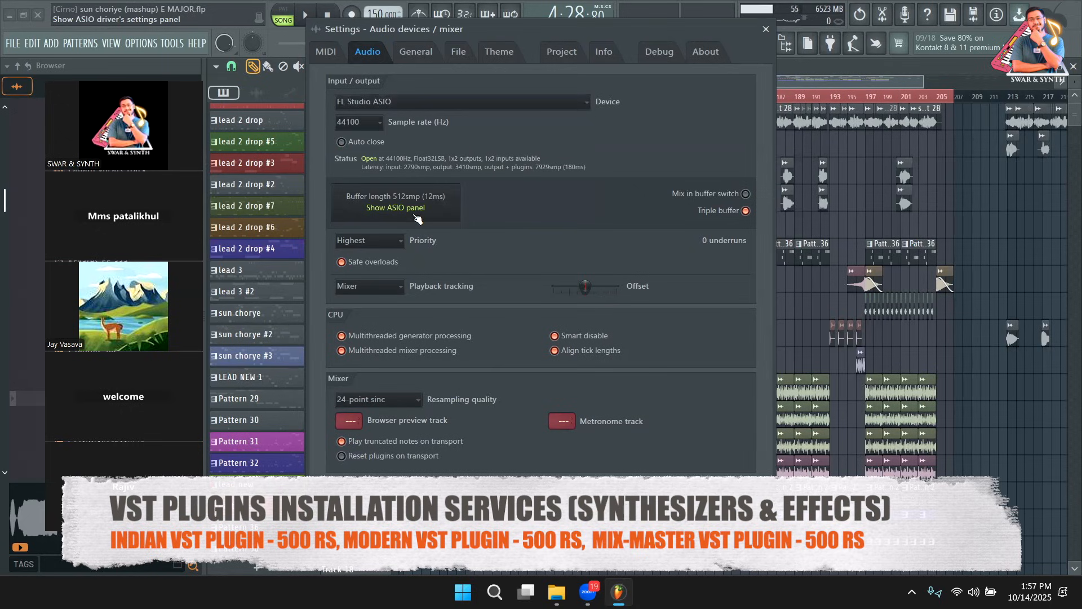
{"action": "left_click", "coordinate": [416, 216]}
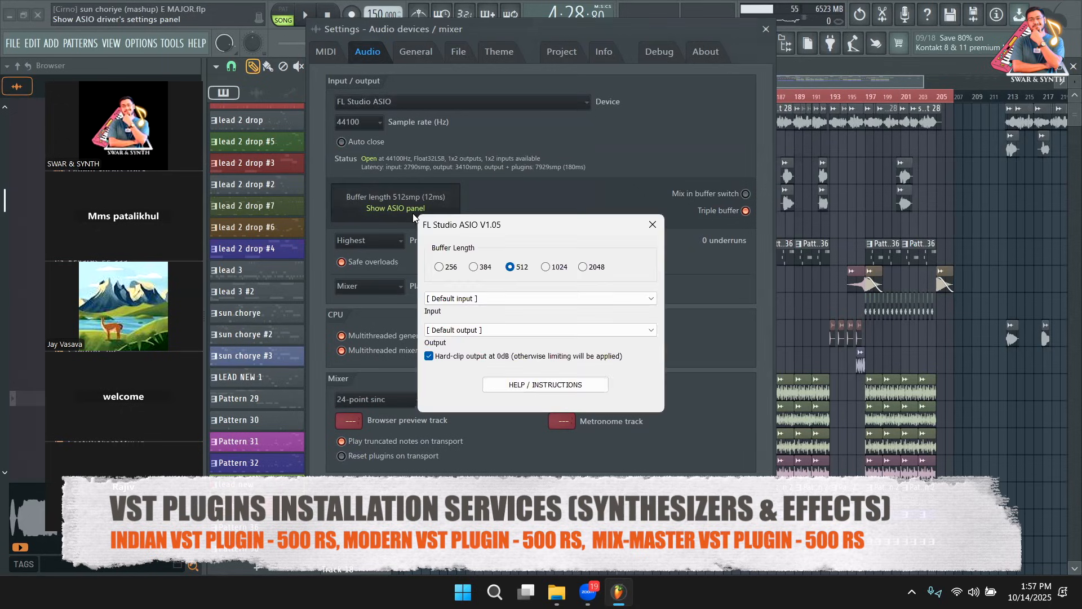